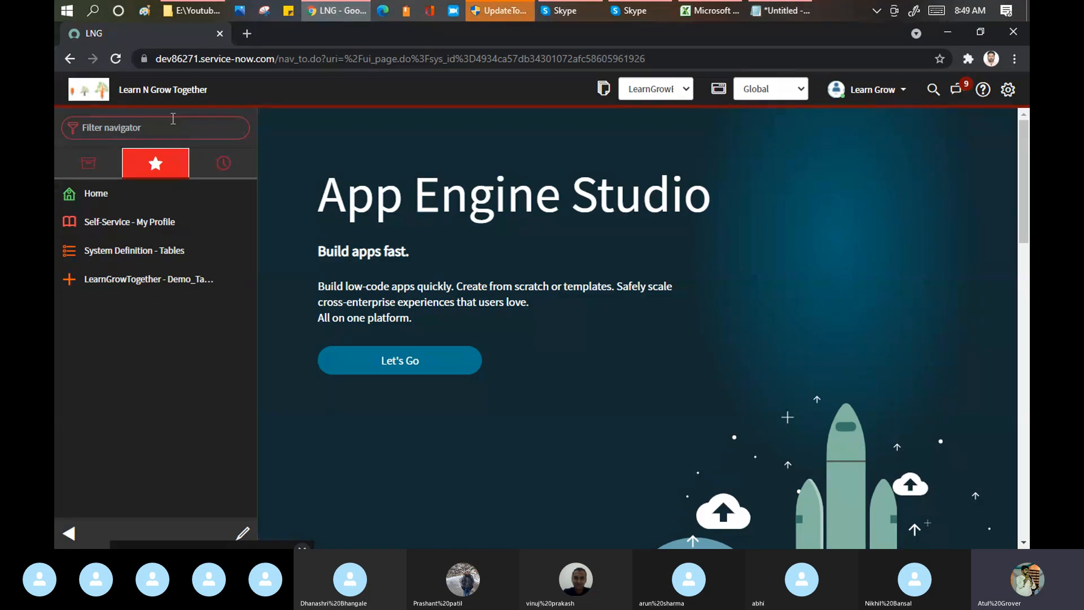
Step: Filter the navigator for "user a" and open the Users list under User Administration
left_click(173, 119)
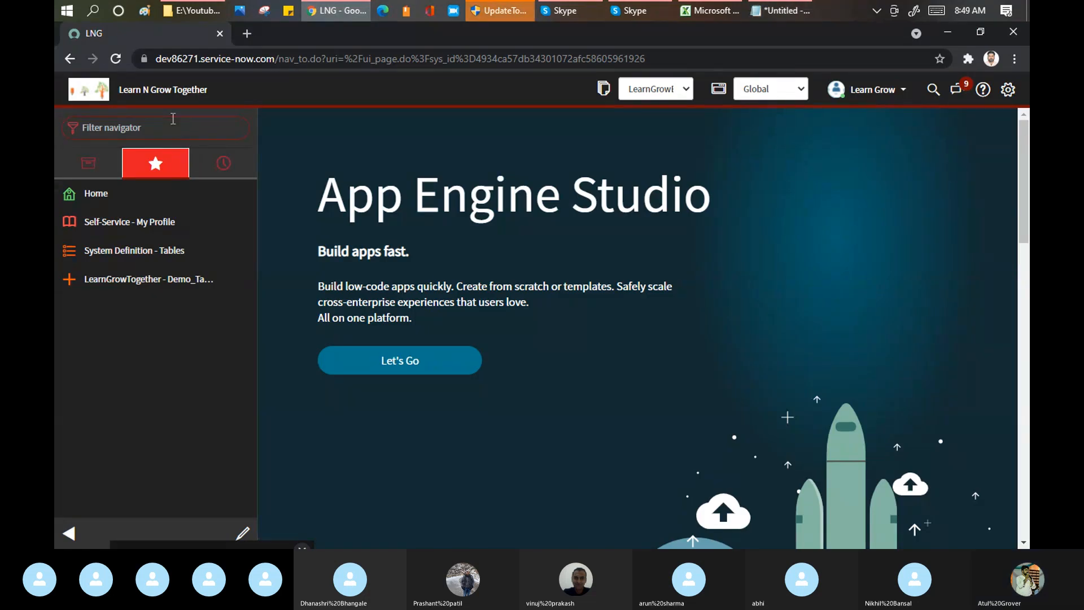
type("user a")
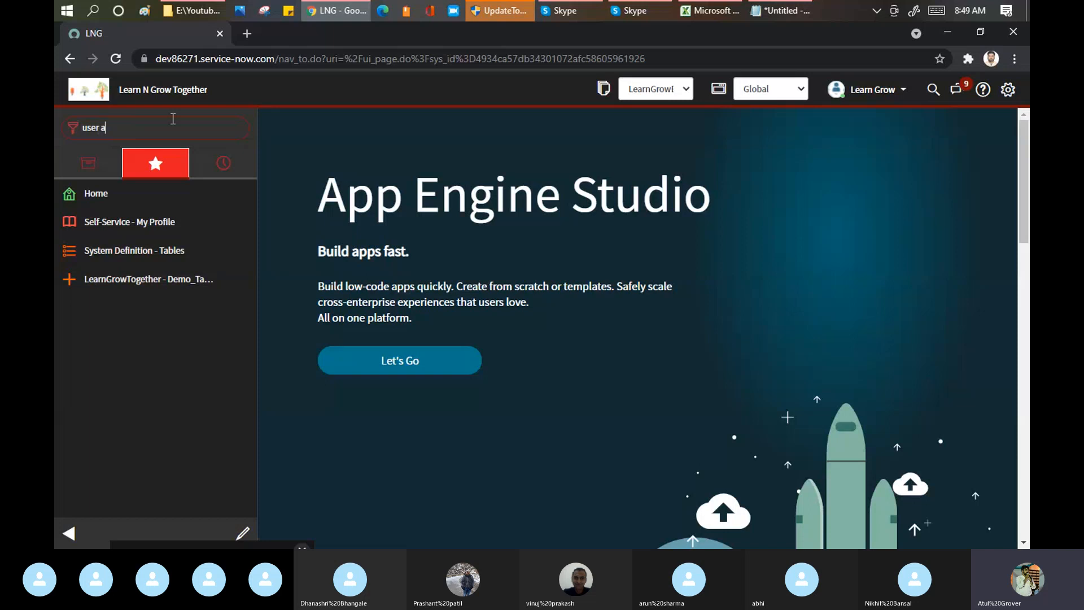
left_click(71, 336)
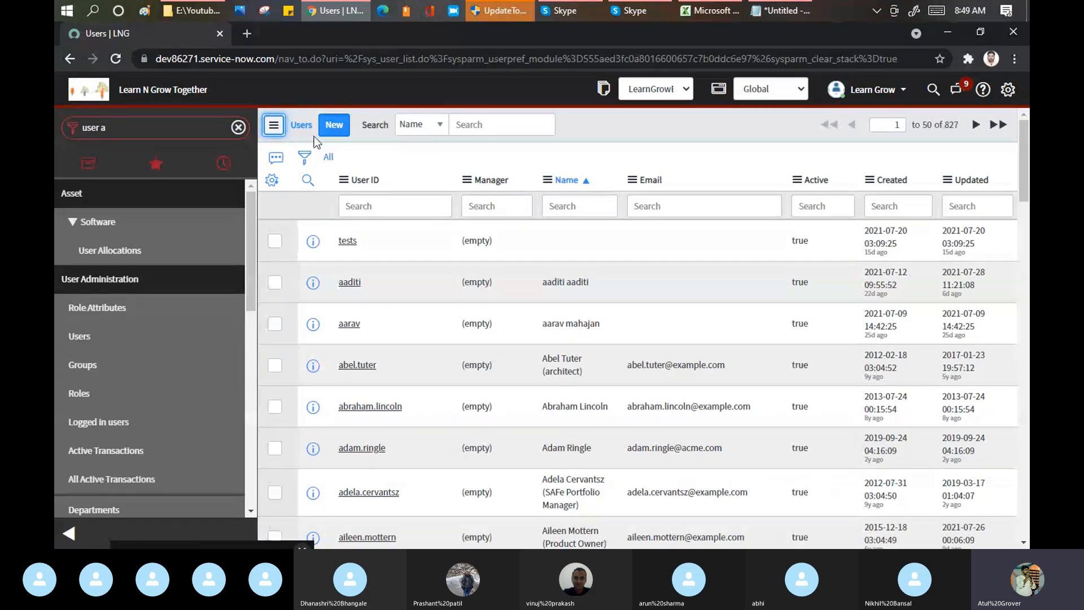
Step: Open a blank user record and compare its fields, such as Mobile phone, with the user table field list in Notepad
left_click(334, 123)
left_click(335, 121)
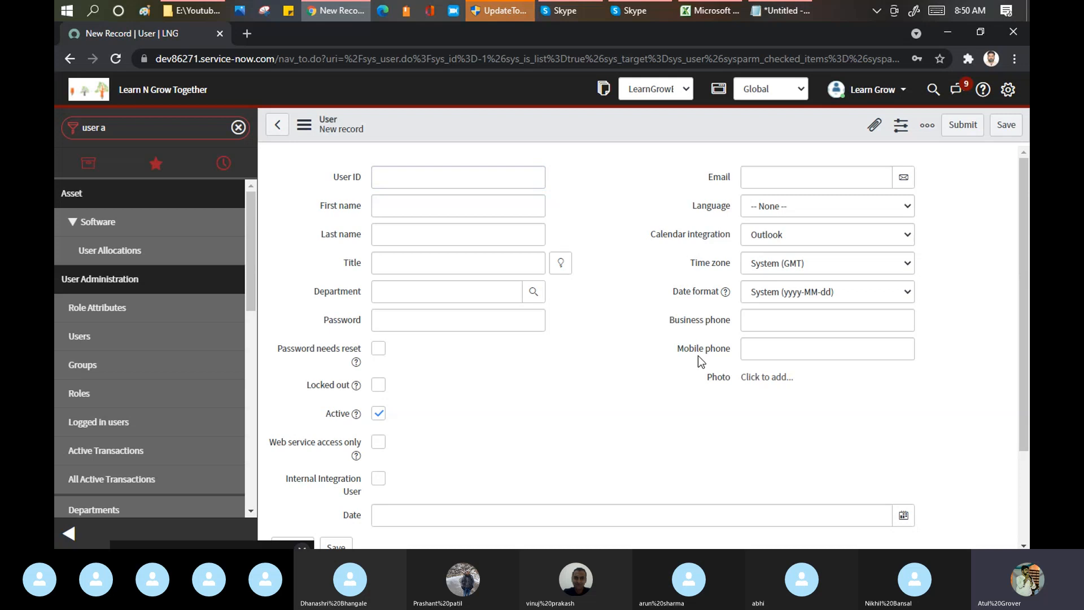
left_click_drag(677, 351, 729, 355)
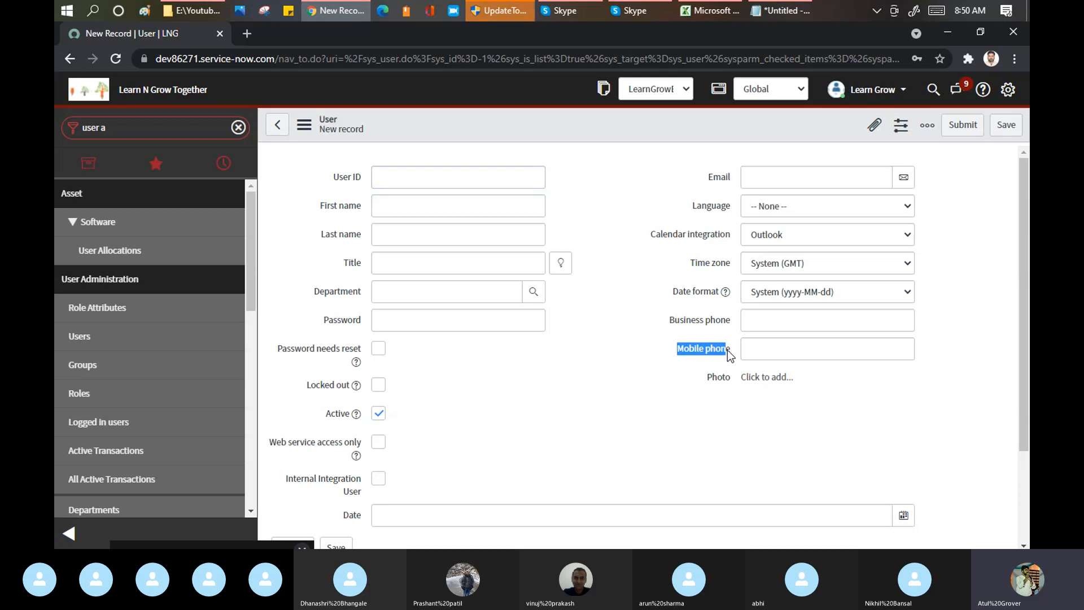
left_click(781, 14)
left_click(329, 317)
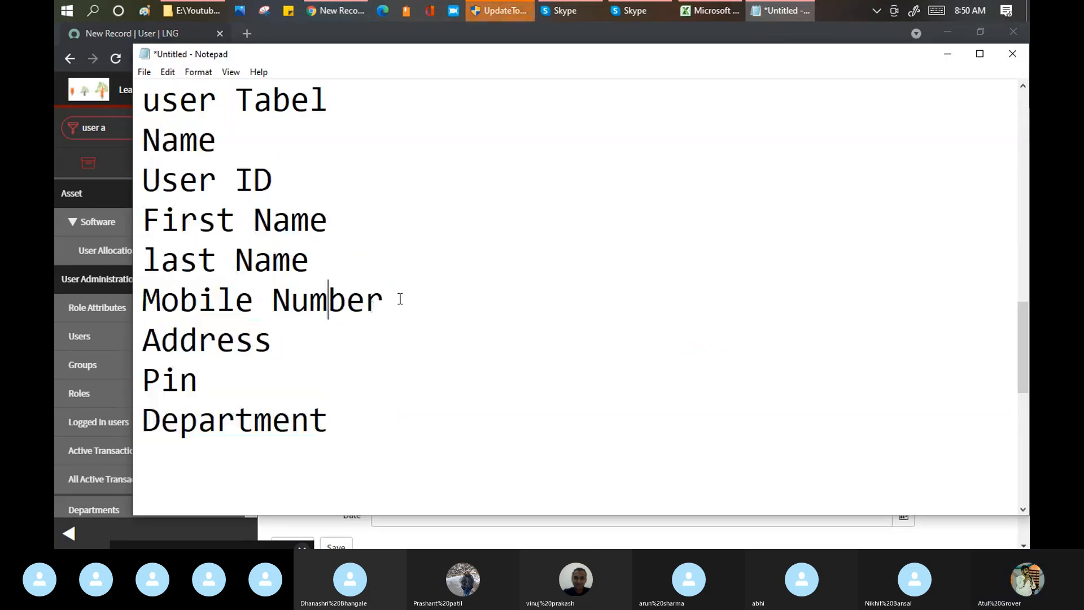
left_click_drag(399, 298, 138, 305)
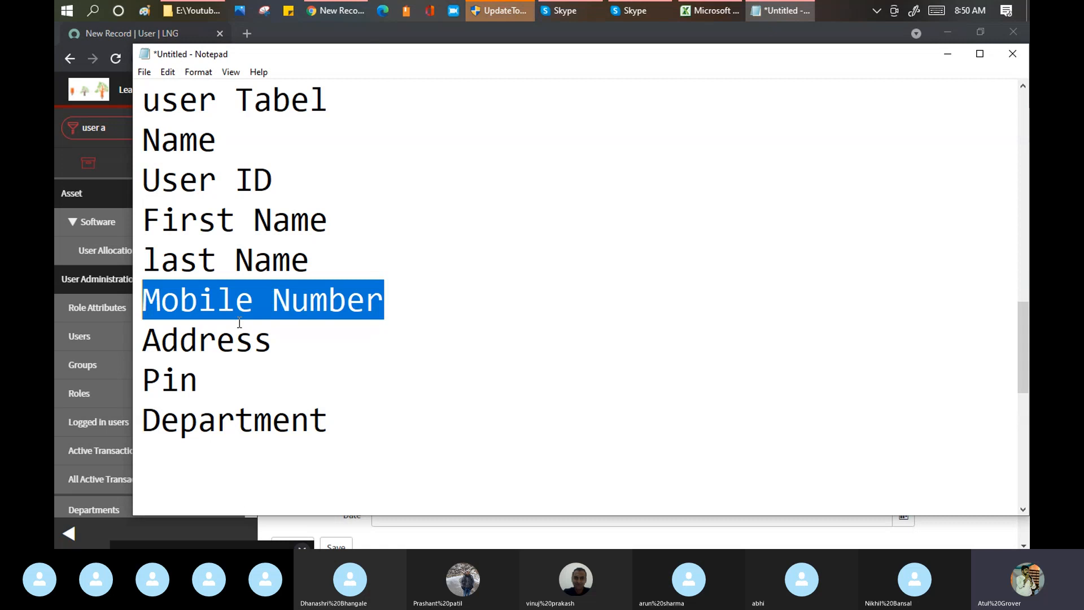
left_click(274, 297)
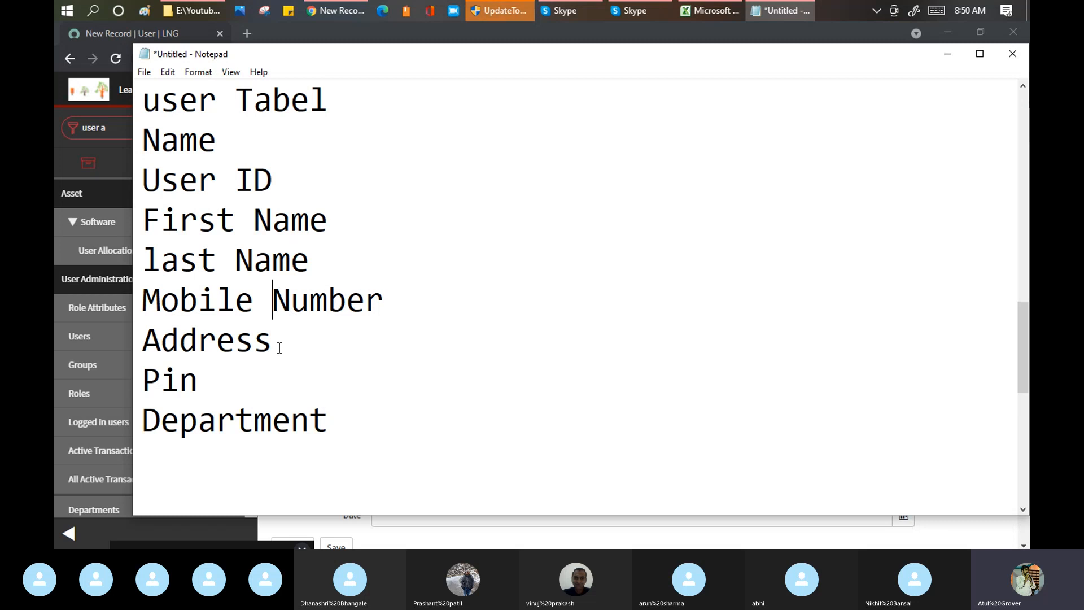
left_click_drag(139, 142, 331, 438)
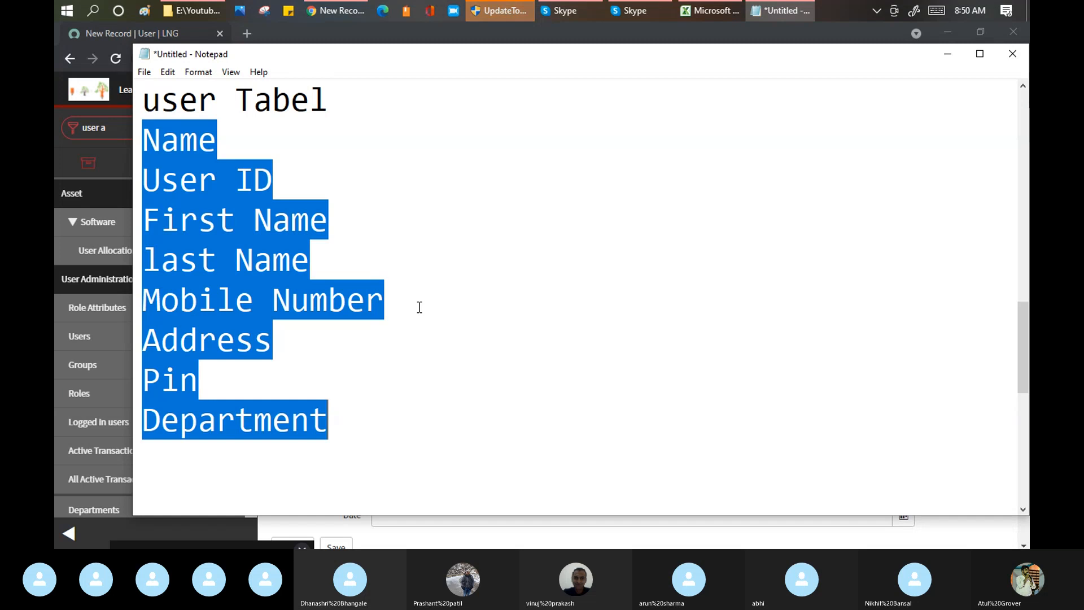
Step: Switch back to Chrome, leave the blank user form for the Users list, reloading the page and declining the password update
left_click(324, 26)
left_click(276, 125)
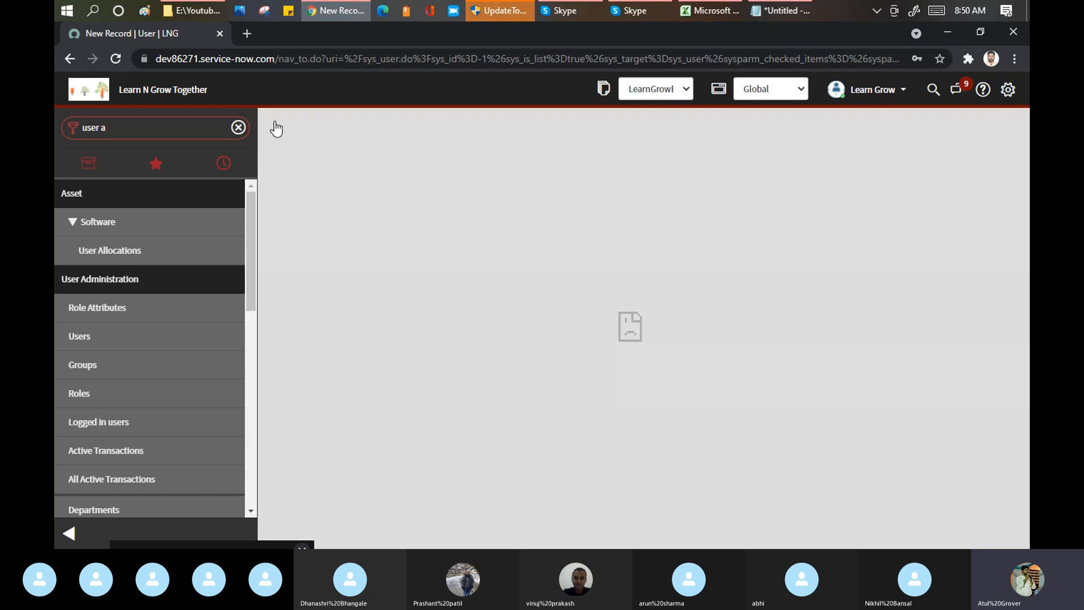
left_click(276, 61)
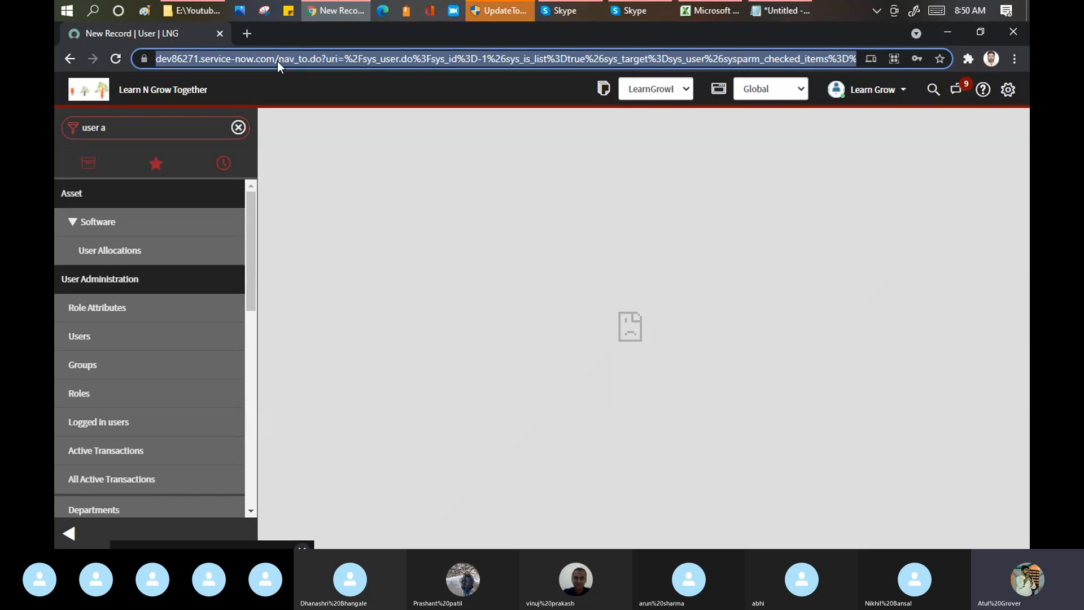
key("Return")
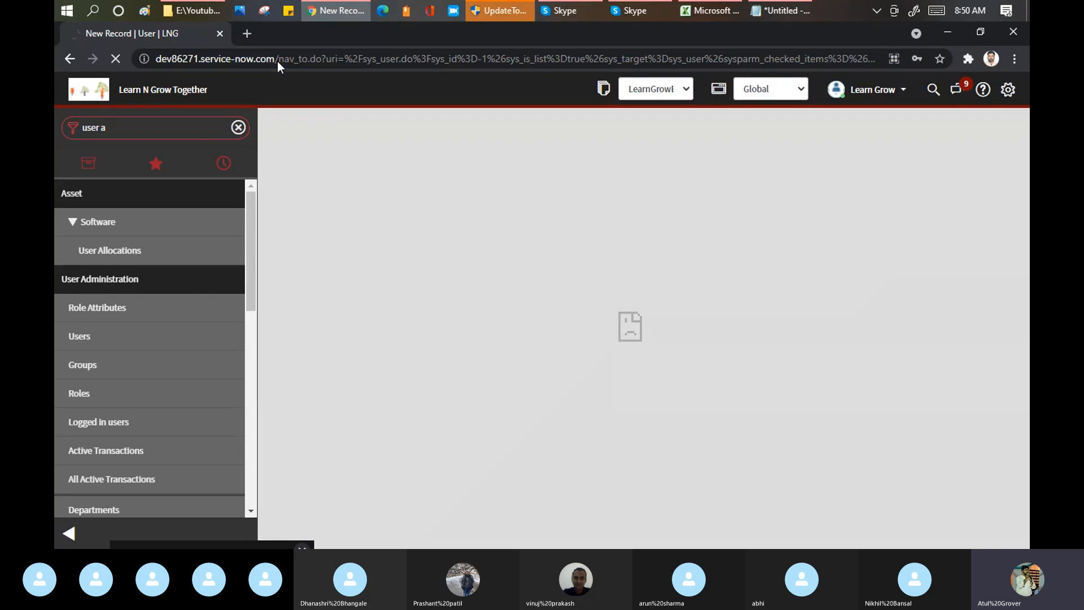
left_click(879, 5)
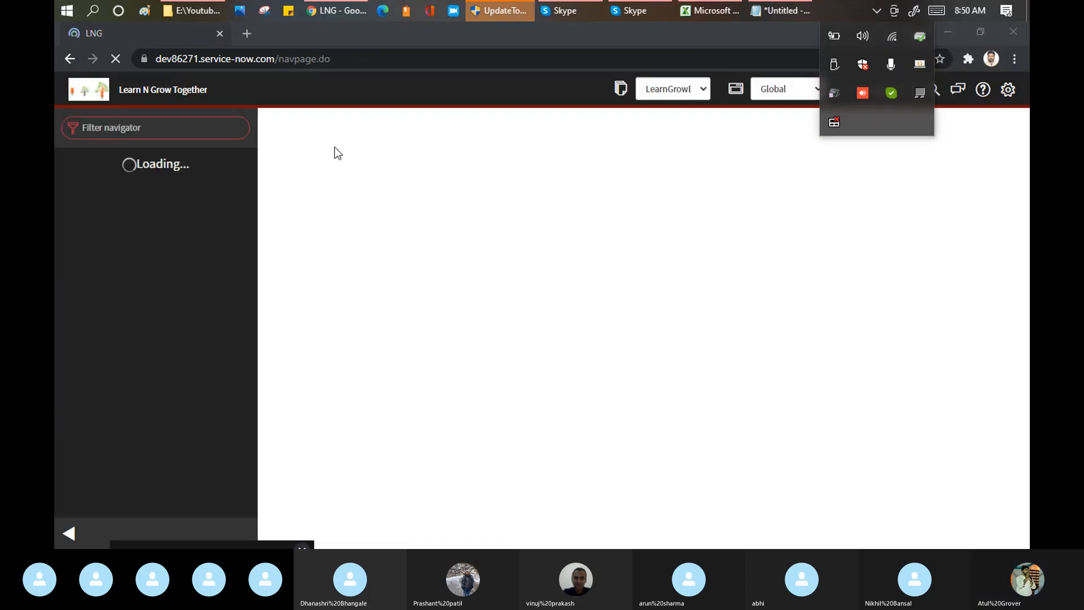
mouse_move(569, 11)
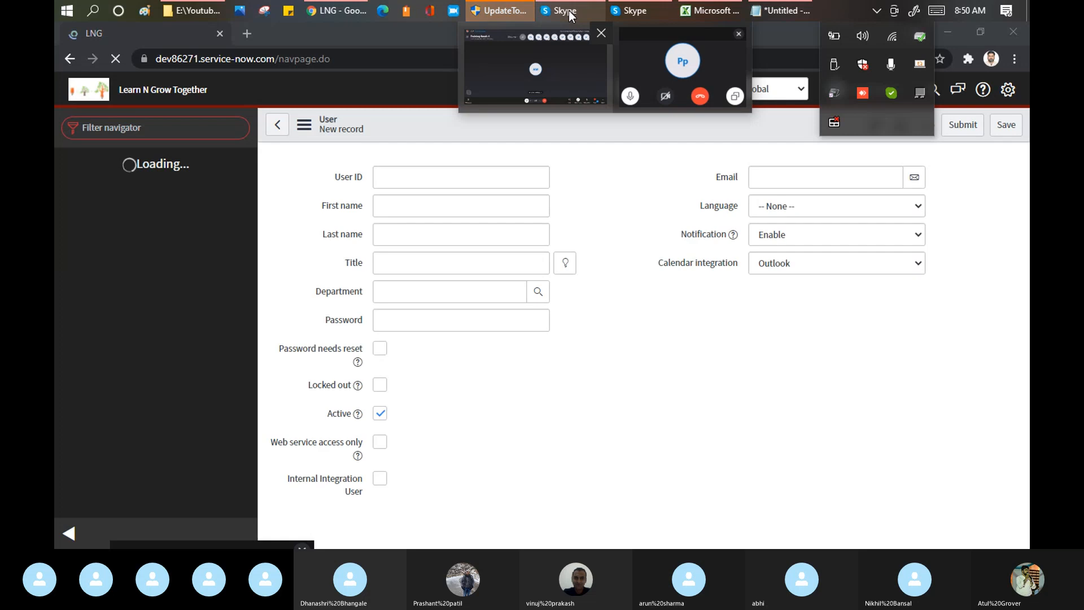
left_click(278, 127)
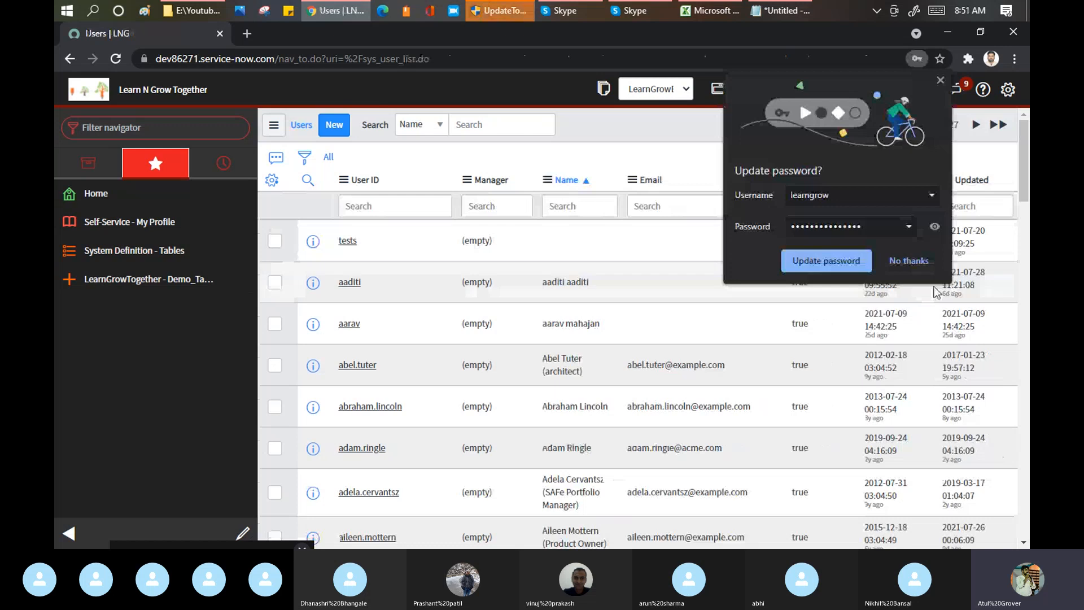
left_click(904, 264)
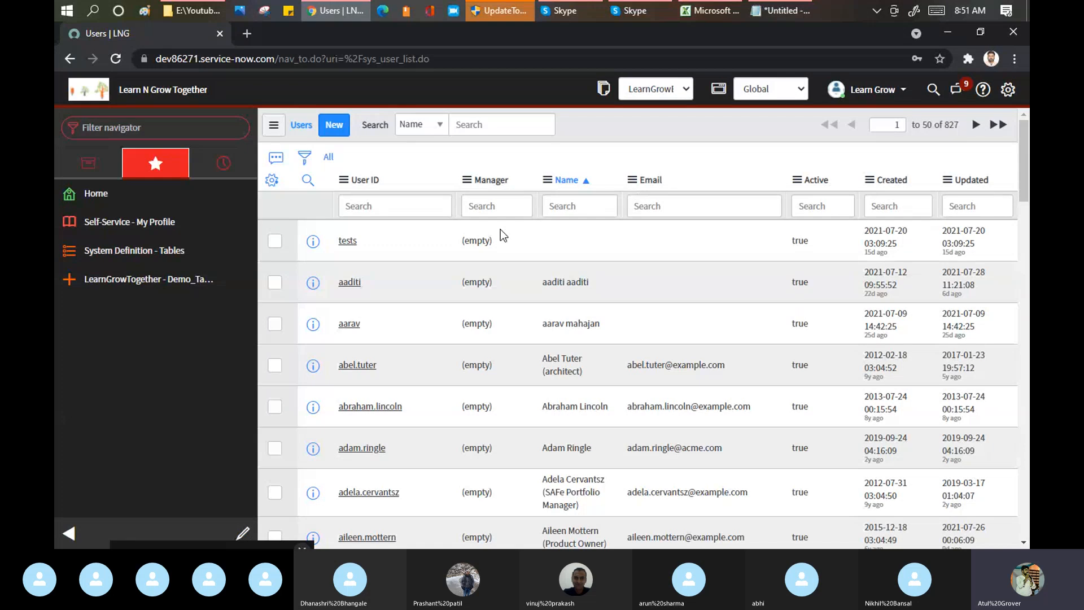
Step: Filter the Users list to the record with User ID tests and download it as an Excel (.xlsx) export
right_click(346, 246)
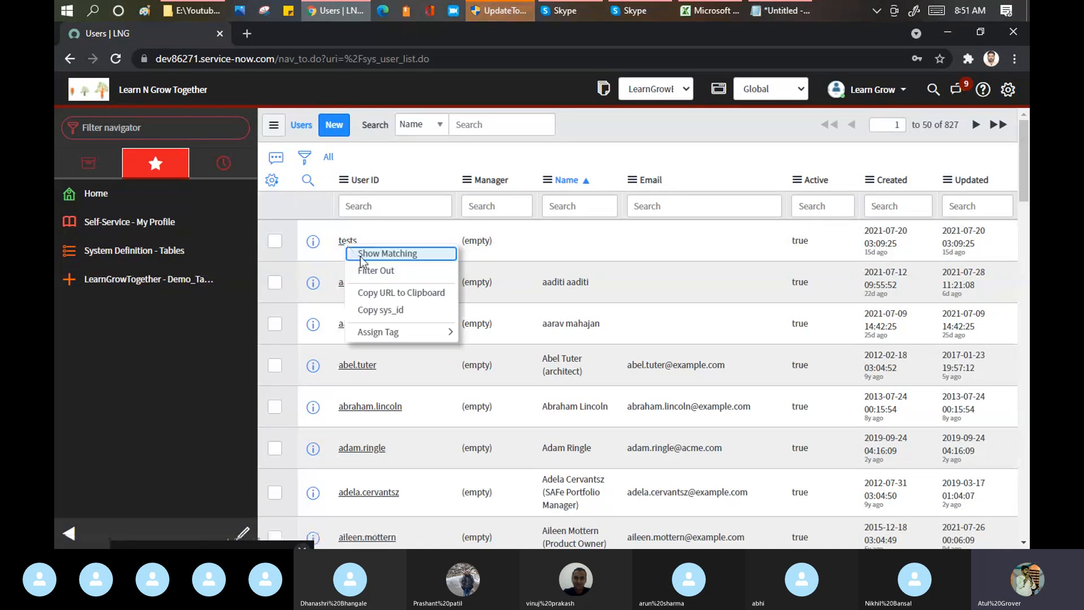
key("Escape")
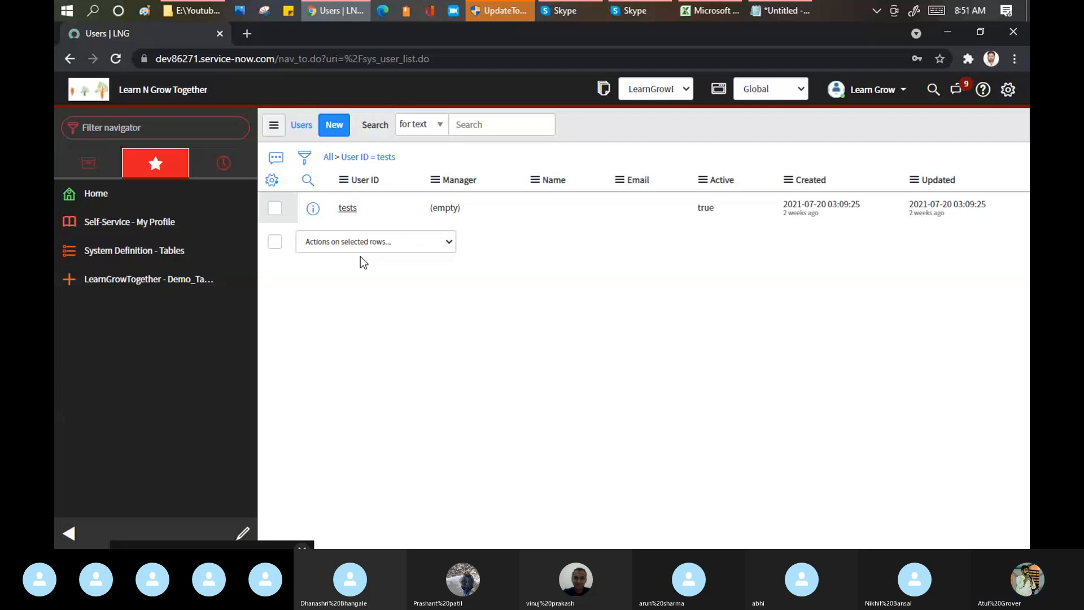
left_click(344, 180)
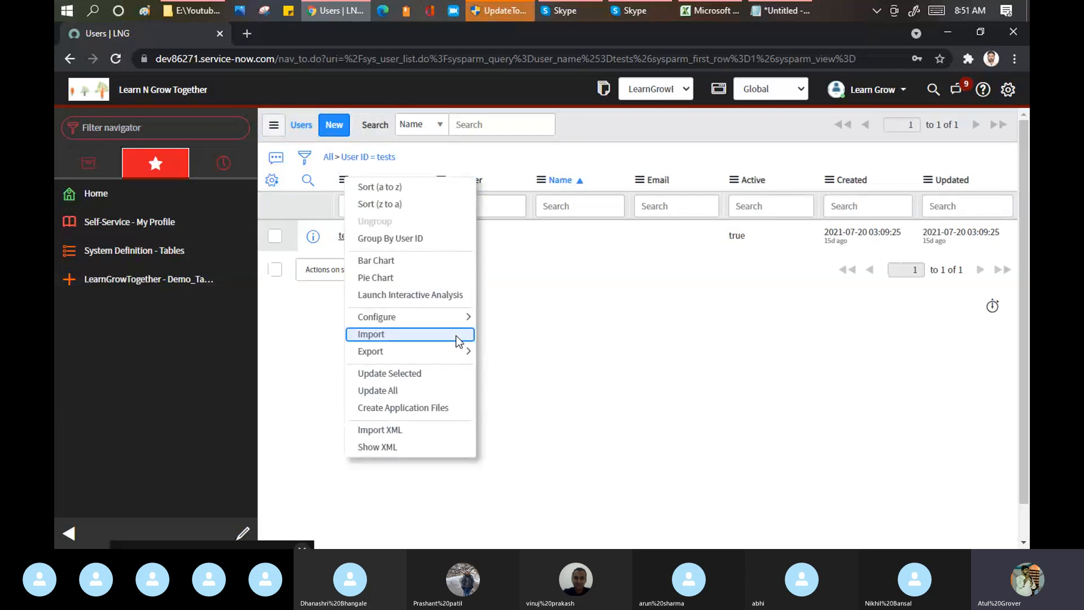
mouse_move(464, 352)
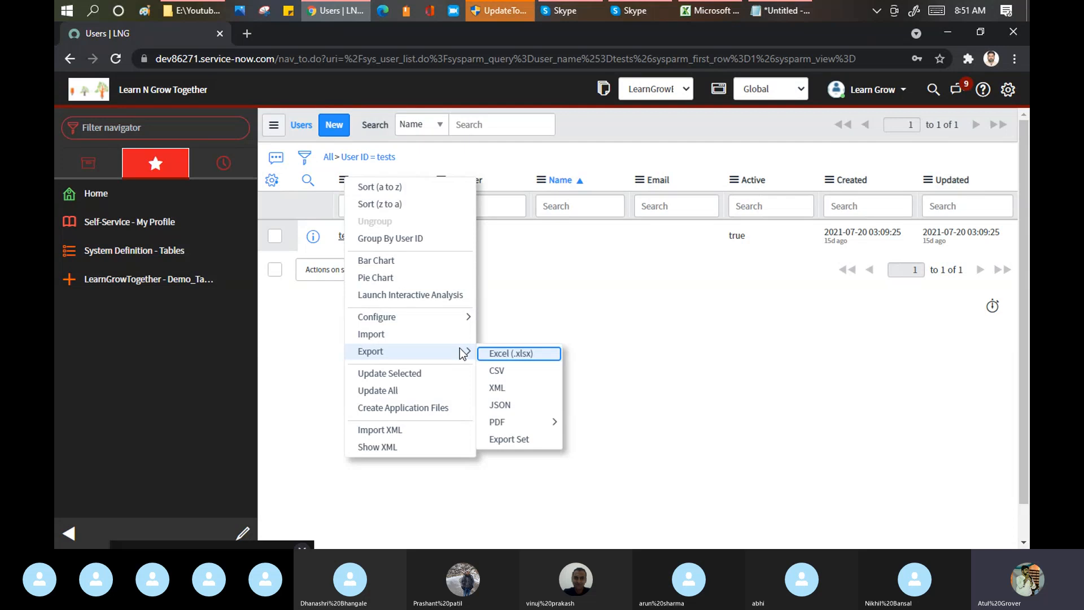
left_click(501, 356)
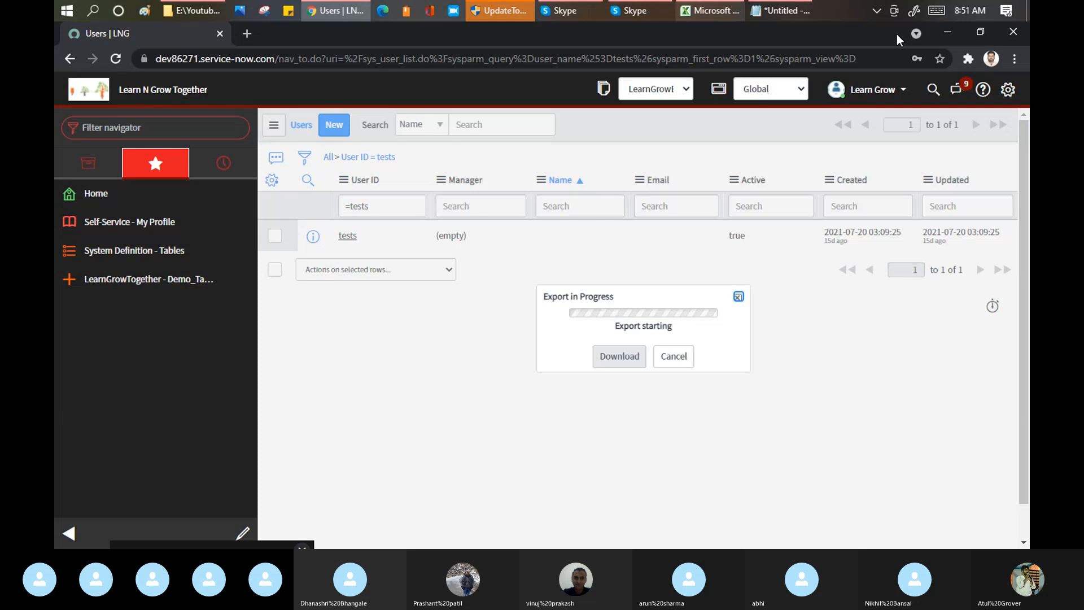
left_click(622, 360)
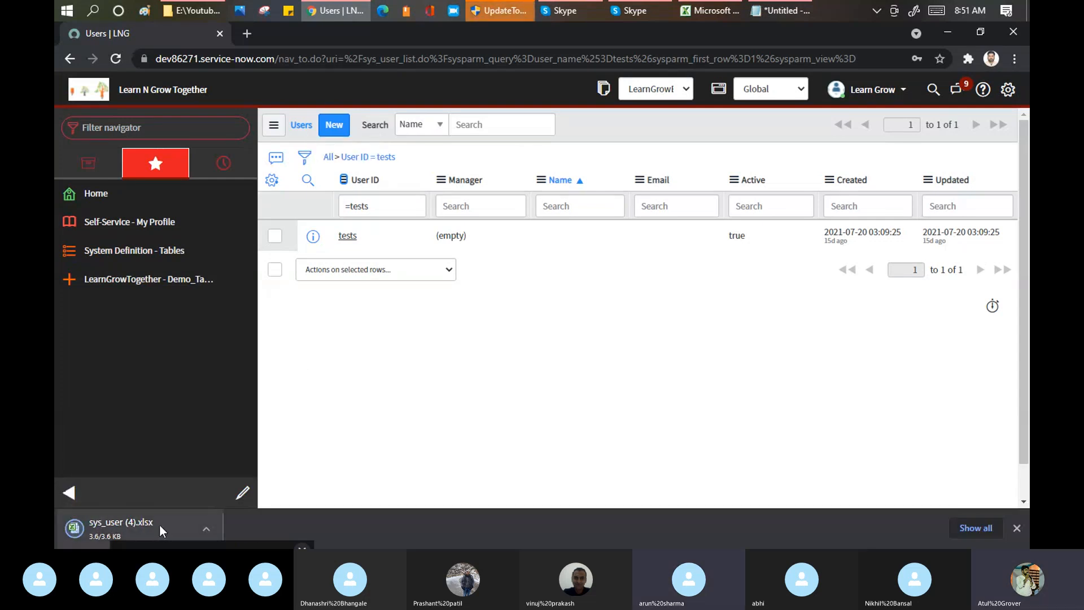
Step: Switch to the Skype call and send the chat message "1 min", closing the chat when done
left_click(578, 10)
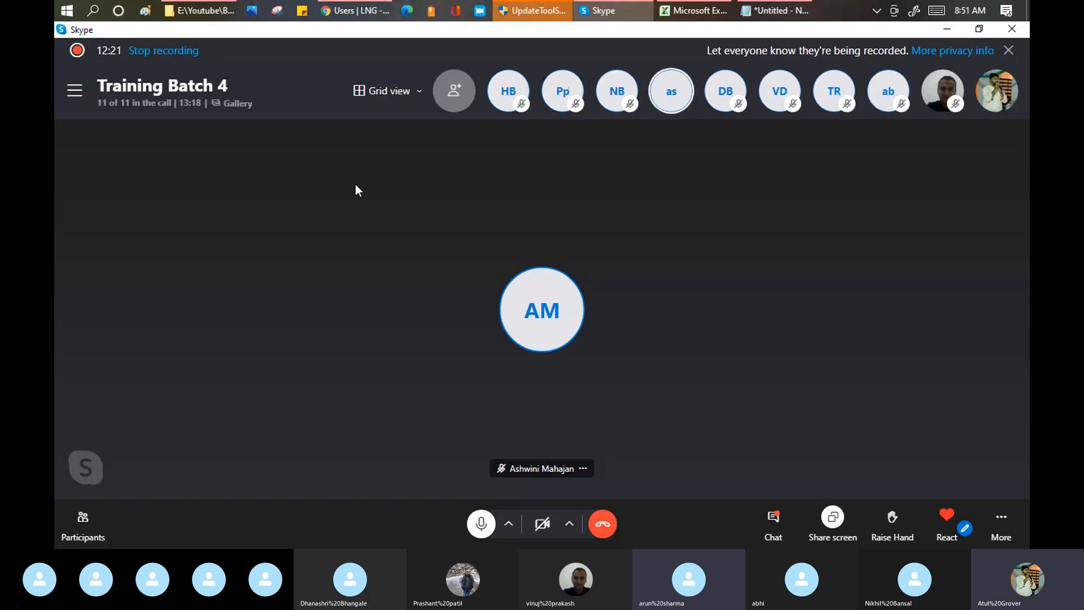
left_click(877, 10)
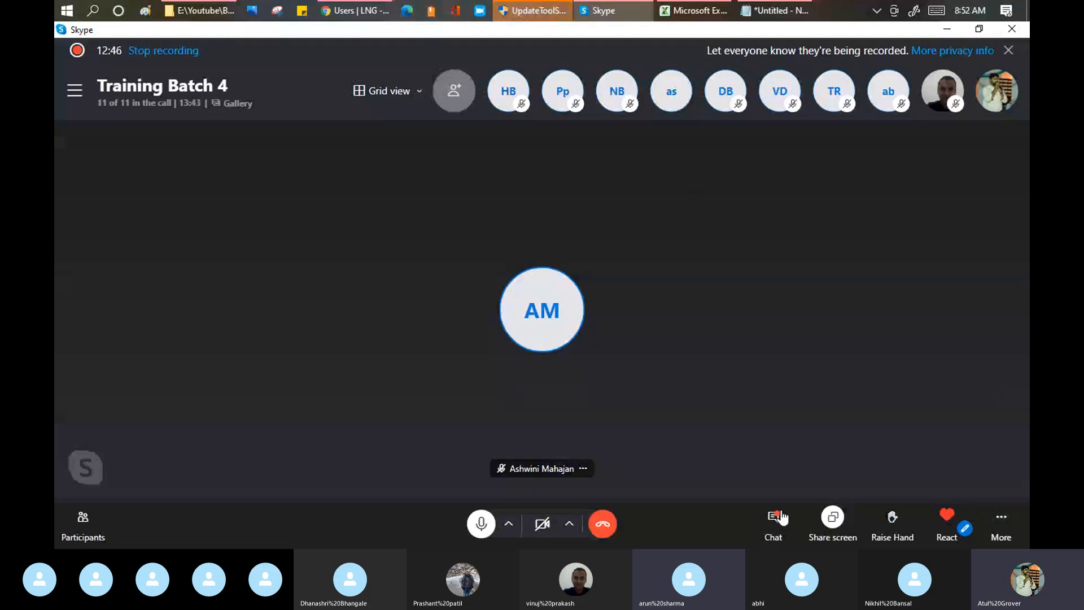
left_click(781, 517)
left_click(846, 518)
type("1")
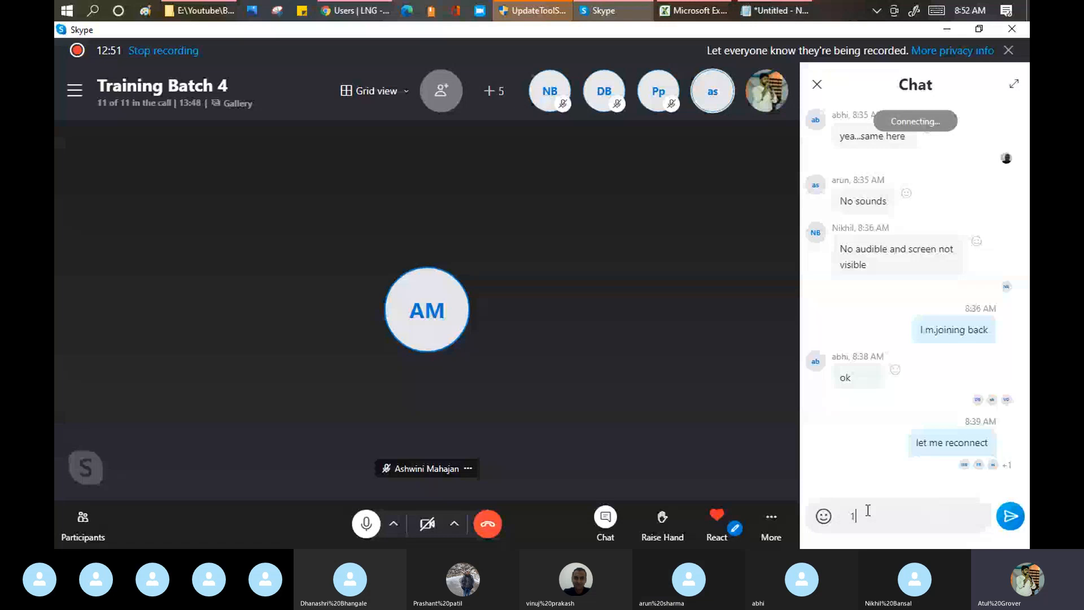
type(" min")
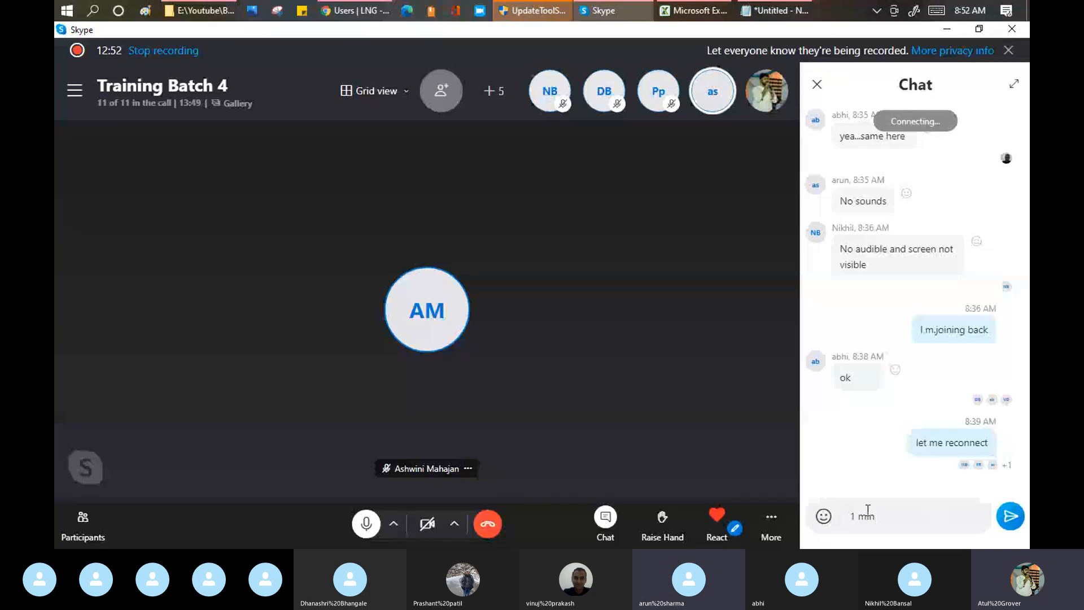
key("Return")
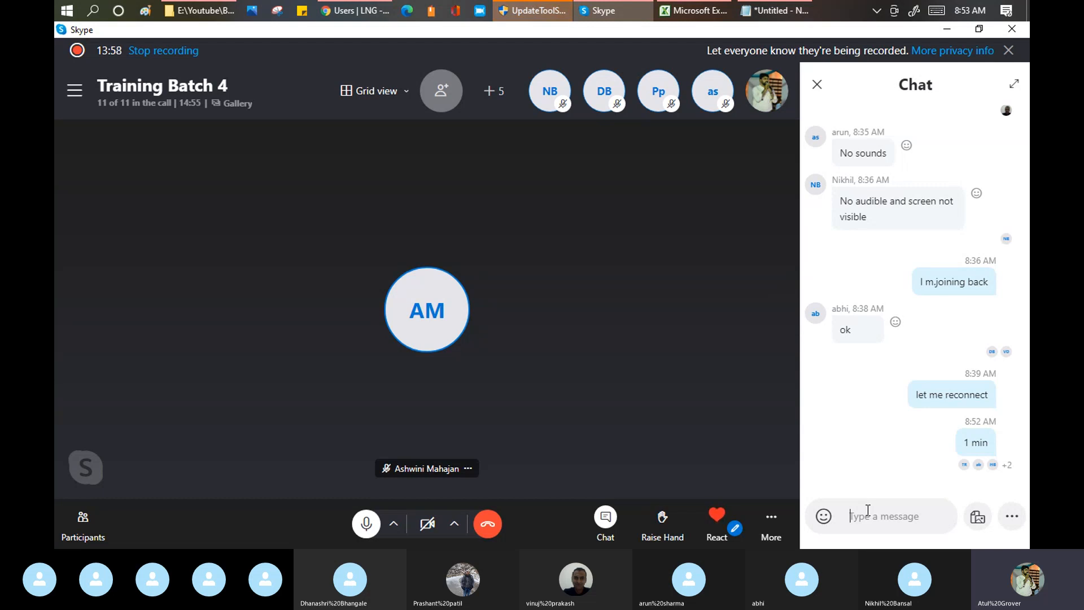
left_click(817, 87)
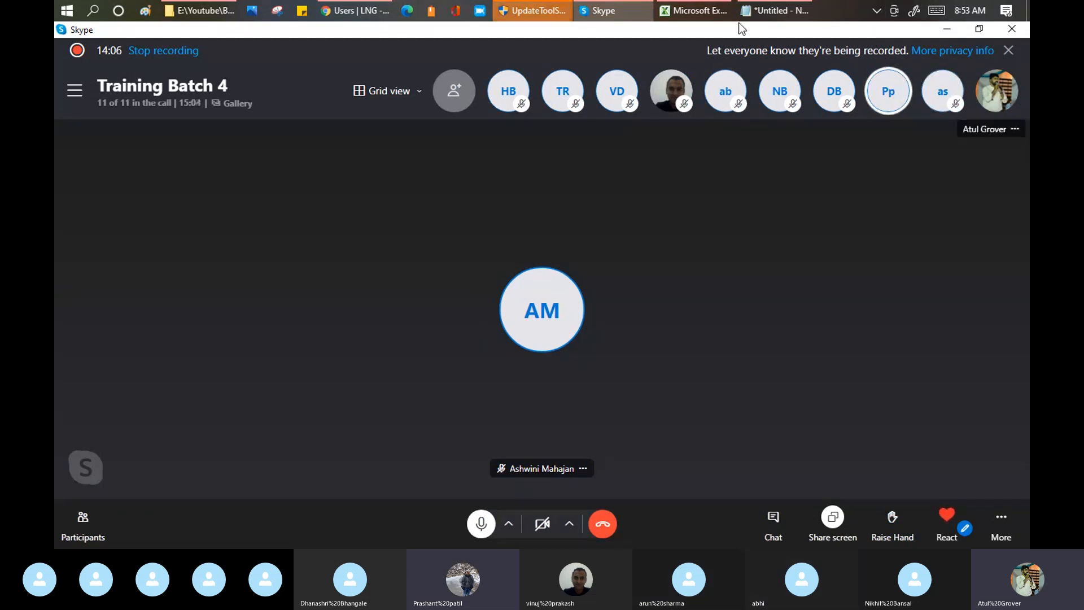
Step: Switch to the Notepad list and review the user table fields from User ID to Department
mouse_move(760, 13)
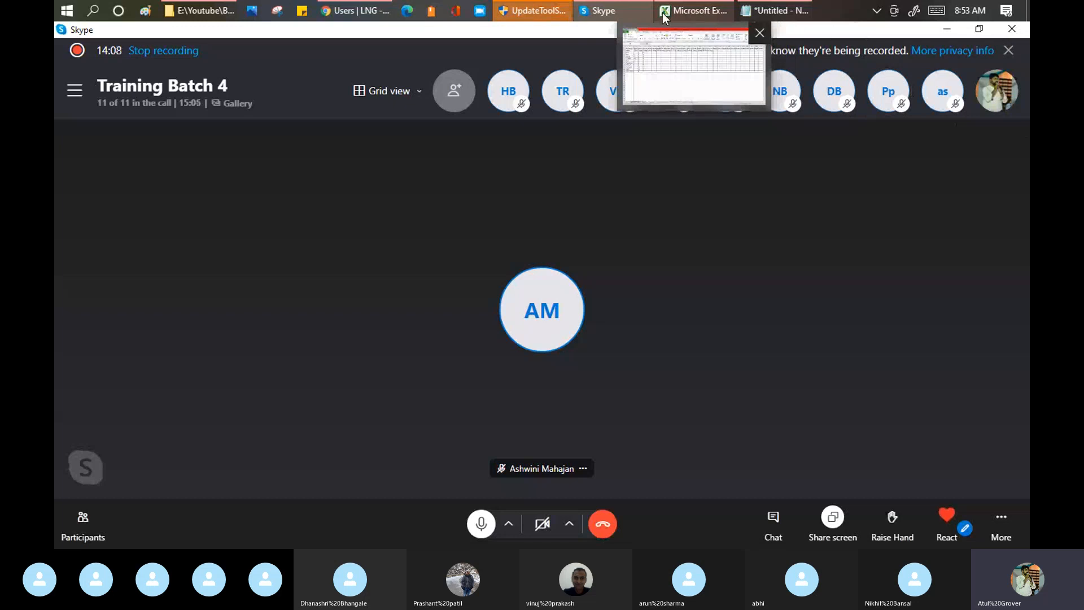
left_click(351, 12)
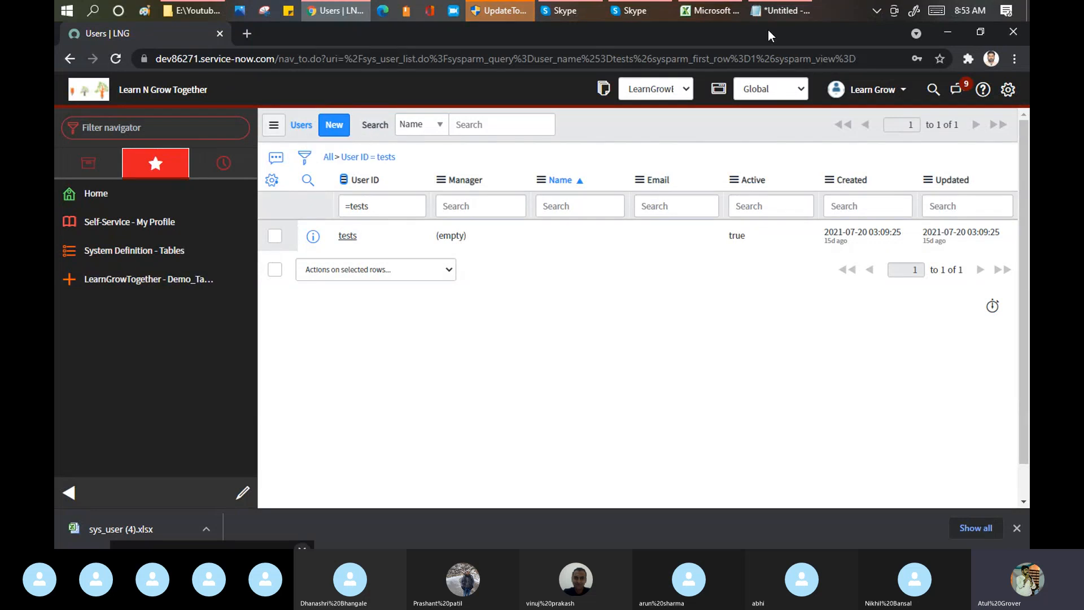
left_click(776, 10)
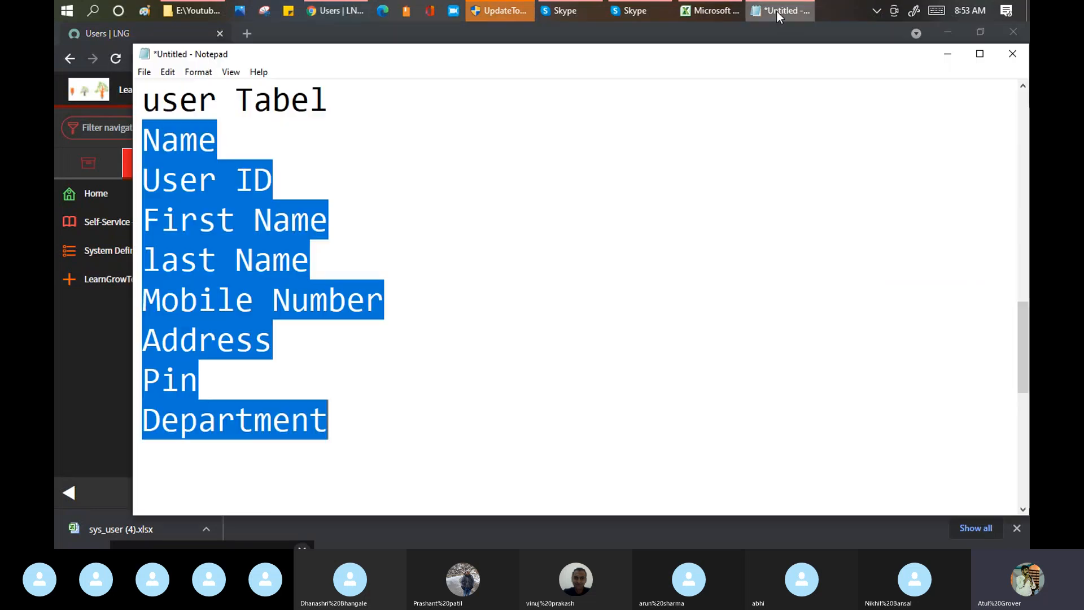
left_click(254, 299)
left_click_drag(143, 179, 329, 425)
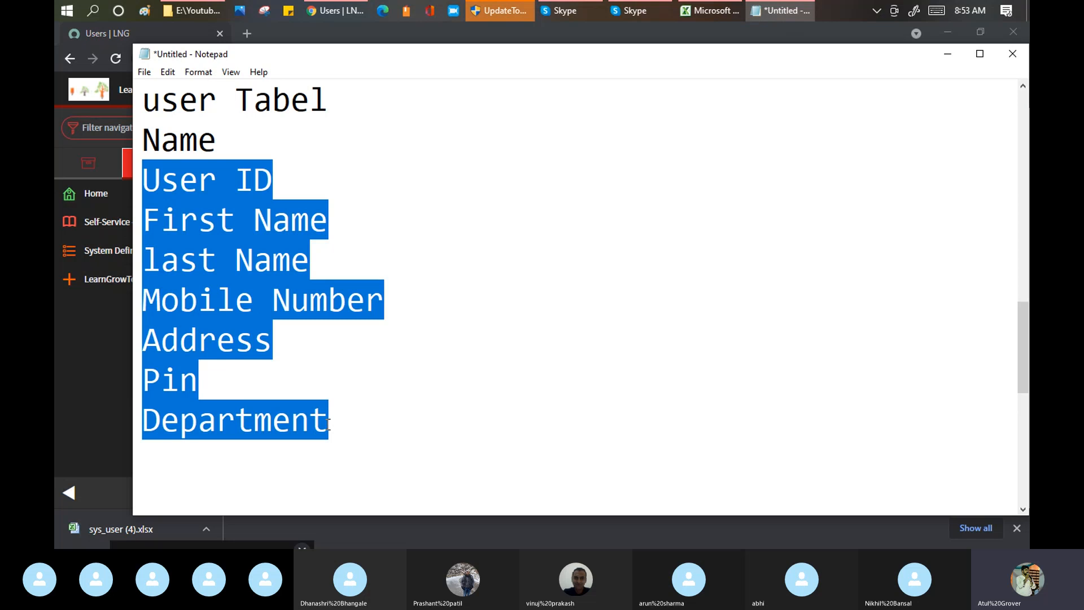
Step: Open the downloaded sys_user (4).xlsx from Chrome in Excel and enable editing
left_click(91, 340)
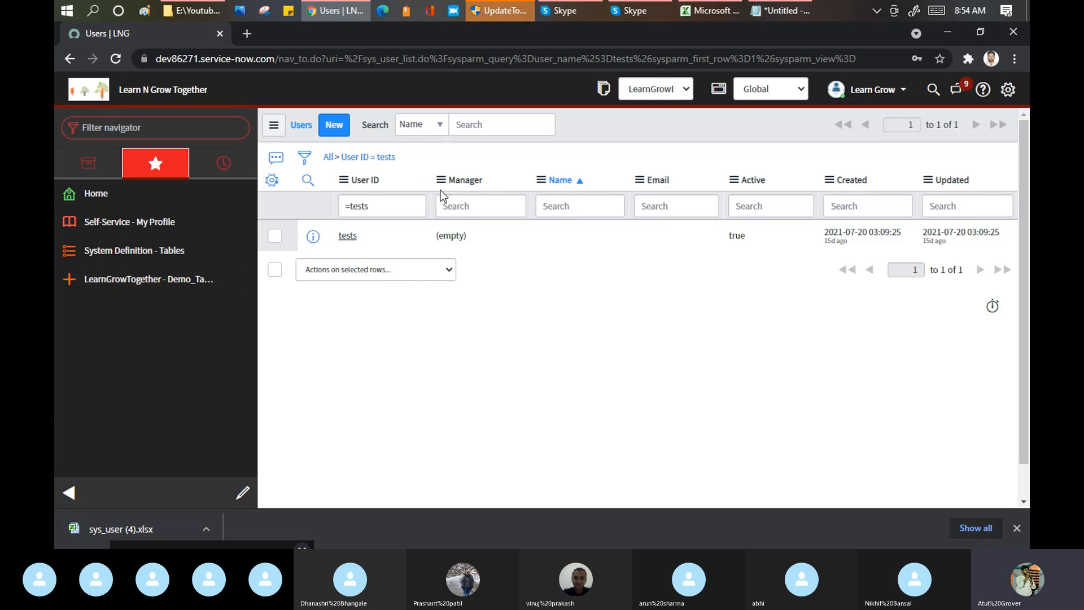
left_click(120, 528)
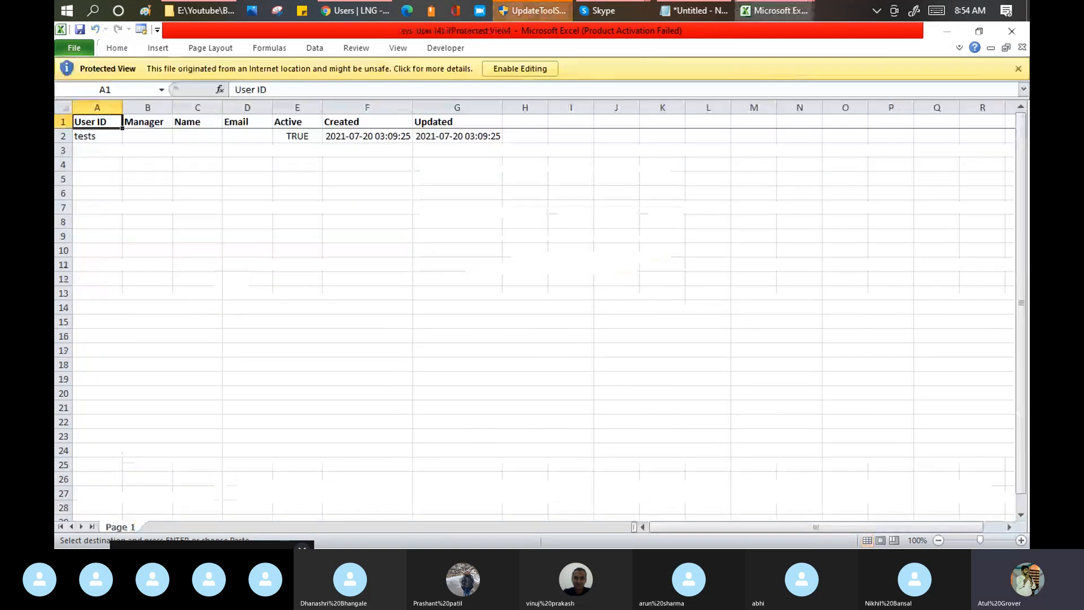
left_click(504, 74)
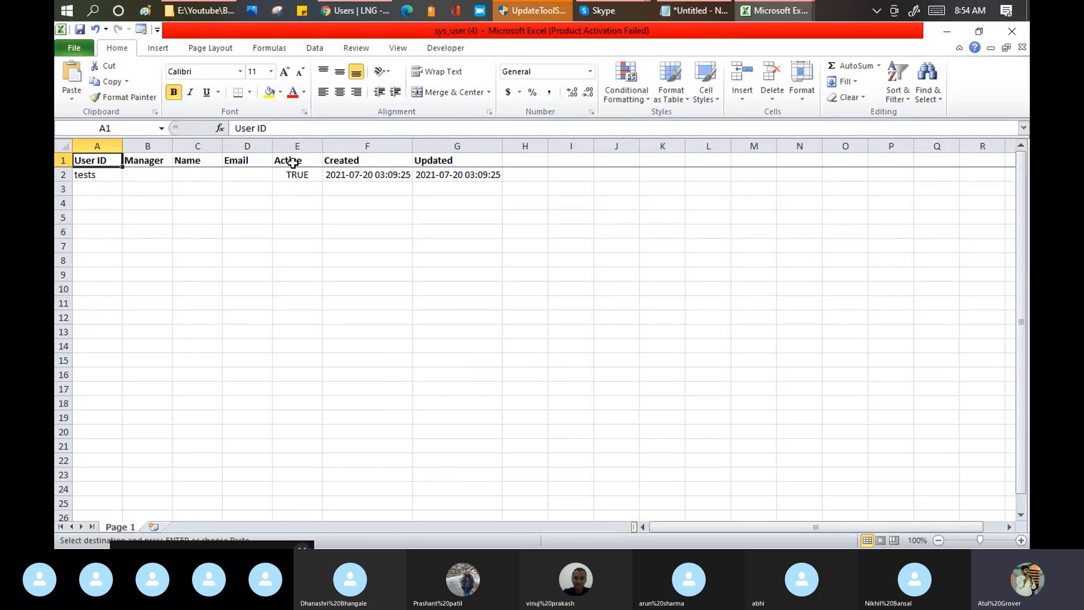
Step: Delete the Created and Updated columns and clear the exported tests record from row 2
left_click_drag(391, 145, 450, 147)
right_click(452, 150)
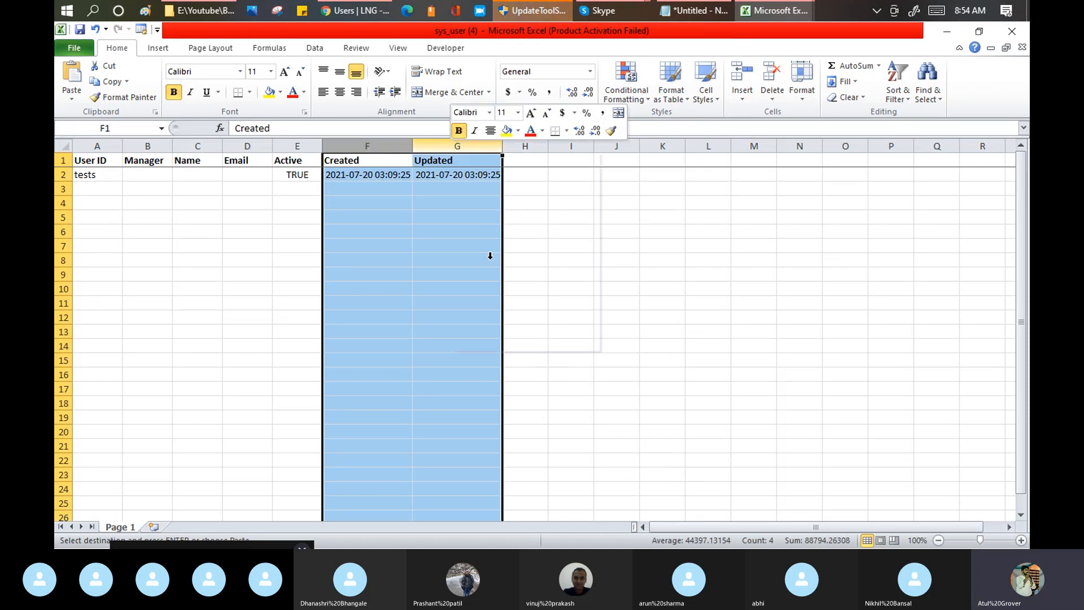
left_click(483, 261)
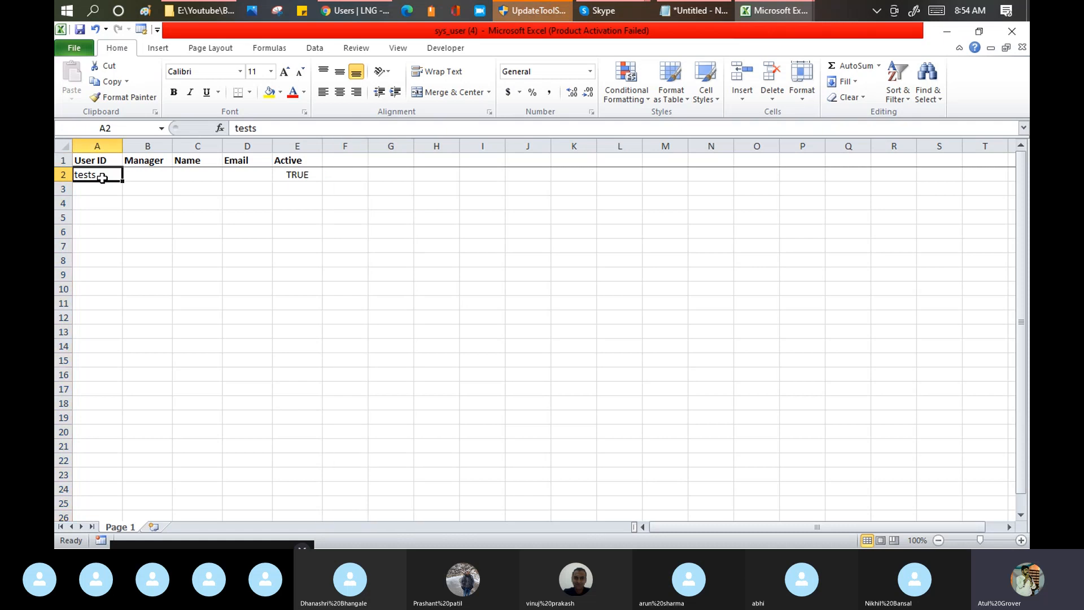
left_click_drag(97, 176, 286, 177)
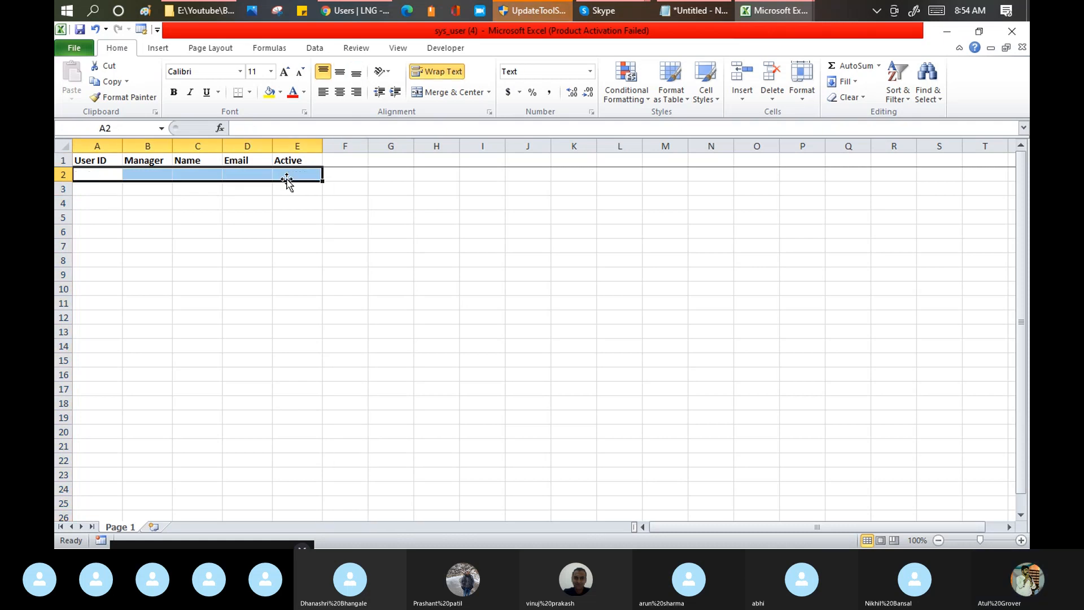
Step: Switch to Chrome, open a new user record form, copy the First name field label, and return to Excel
left_click(356, 12)
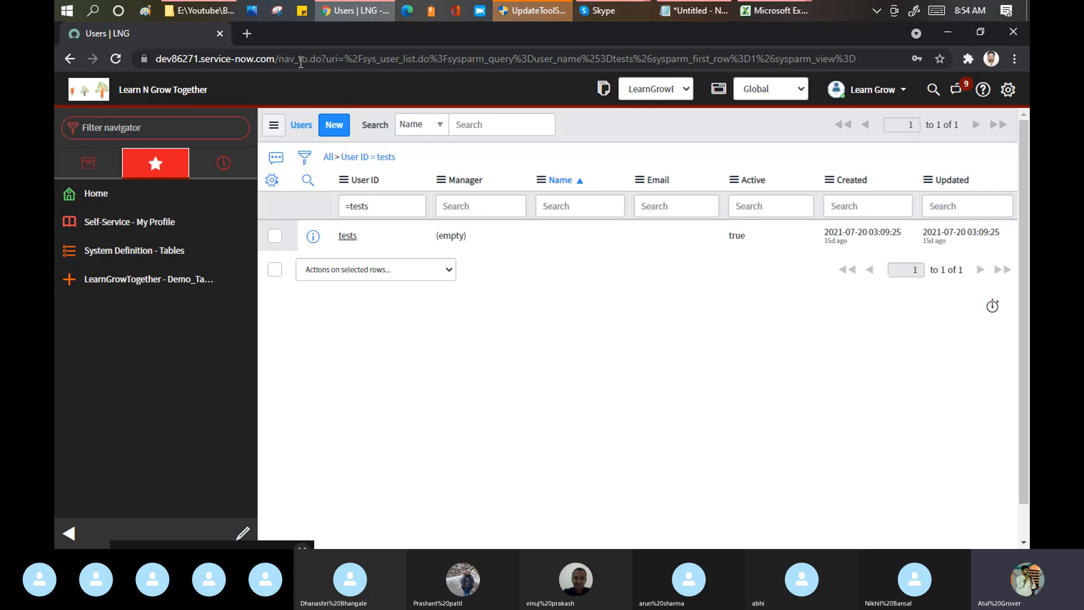
left_click(334, 125)
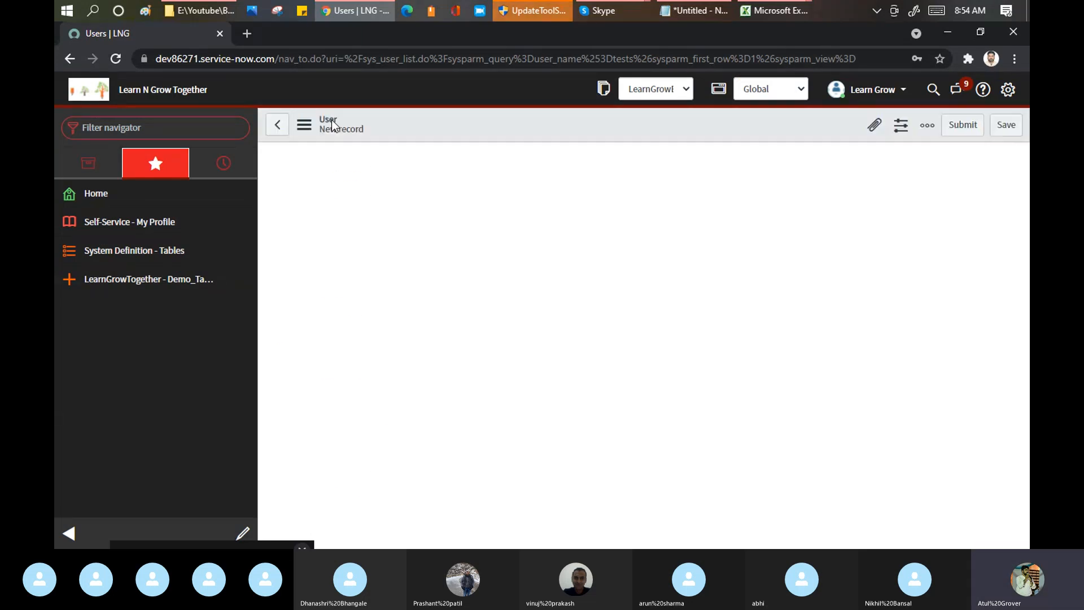
left_click_drag(365, 207, 320, 212)
key("ctrl+c")
key("alt+Tab")
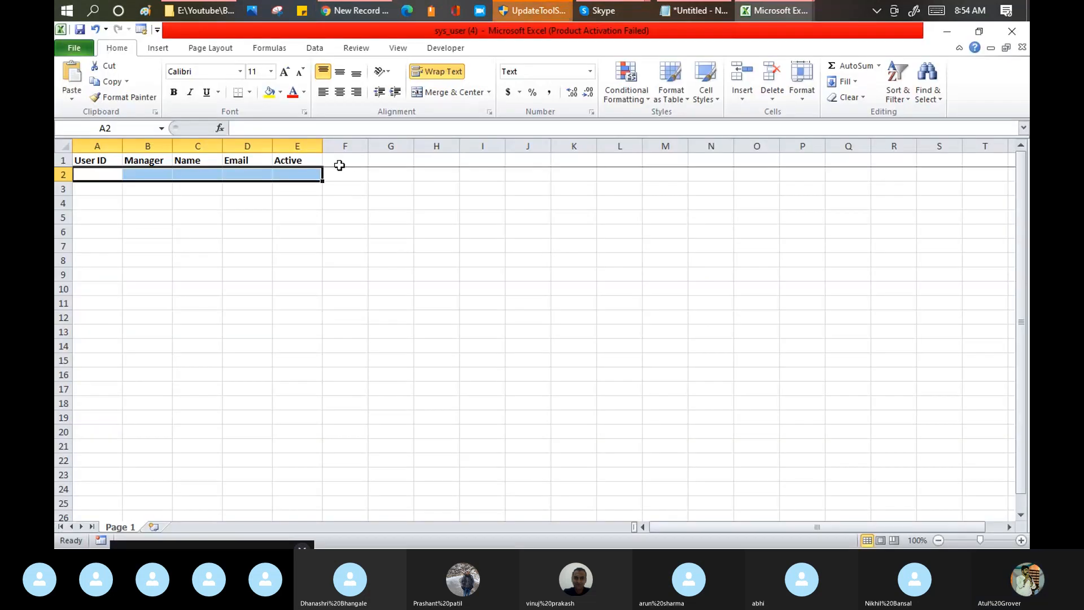
left_click(340, 164)
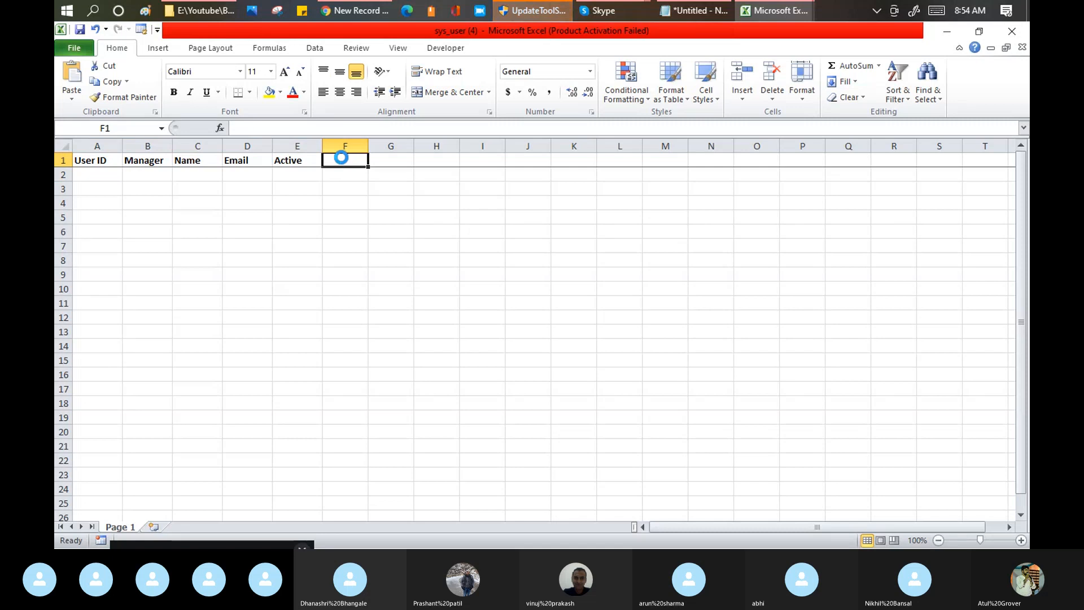
key("ctrl+v")
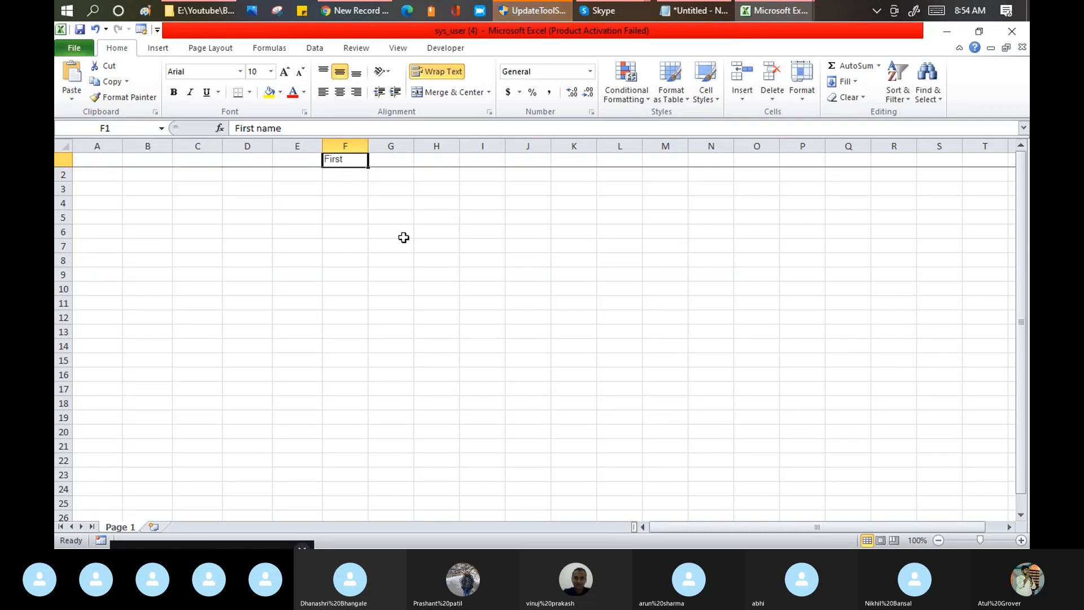
scroll(327, 193, "down", 5)
scroll(327, 193, "up", 4)
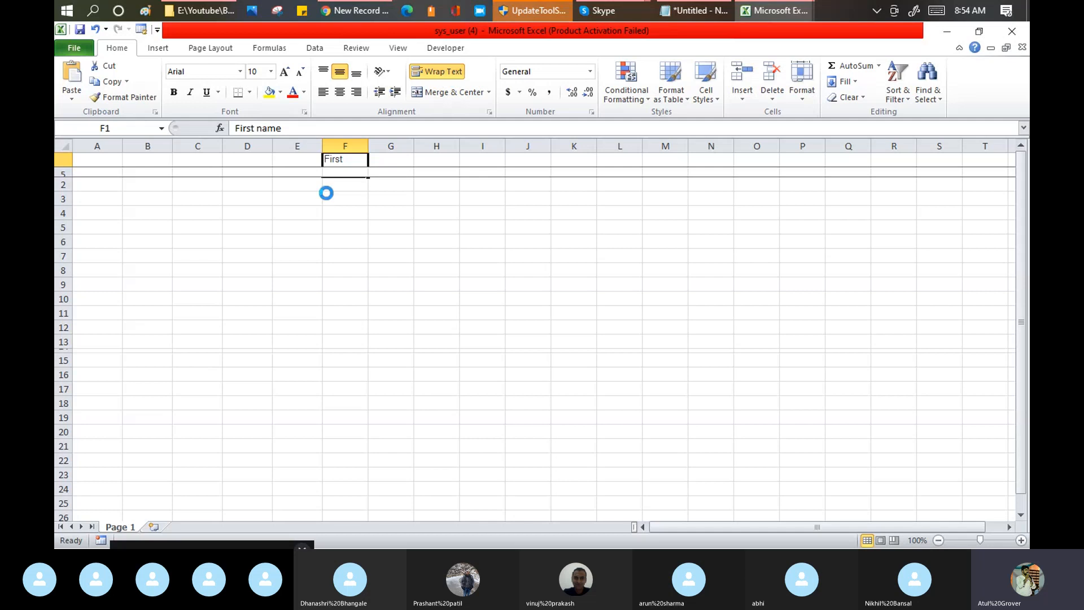
key("ctrl+z")
Step: Paste the copied First name label as plain text into header cell F1, without the trailing line break
double_click(334, 162)
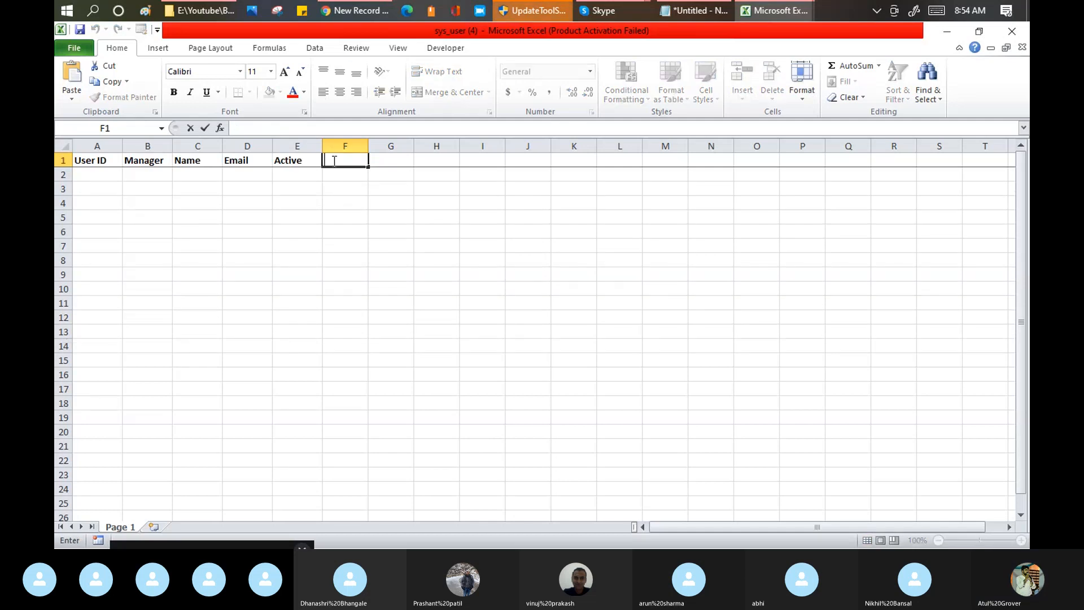
key("ctrl+v")
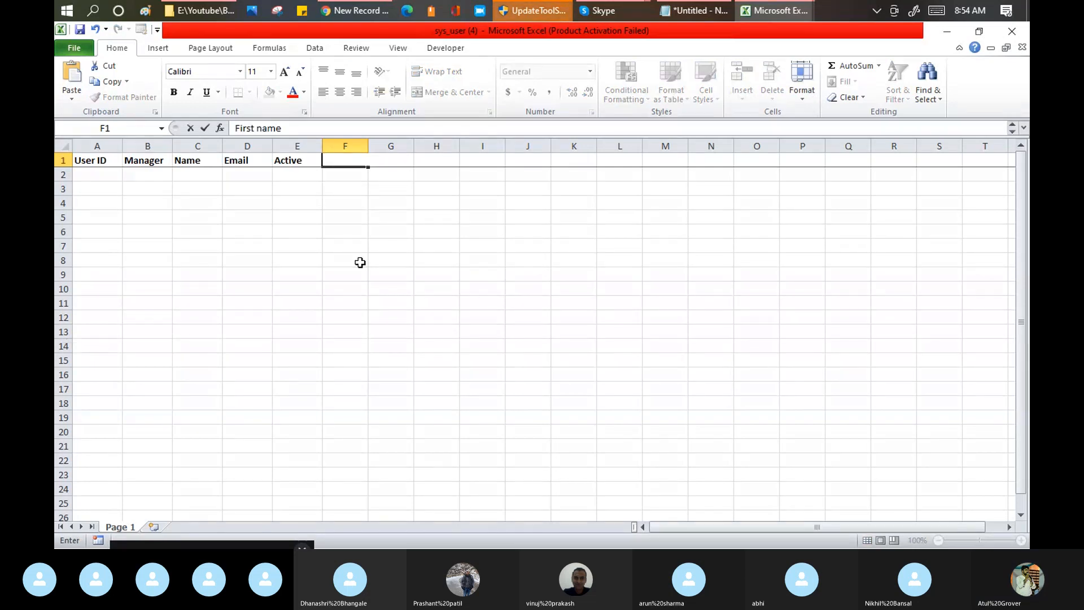
key("BackSpace")
key("Tab")
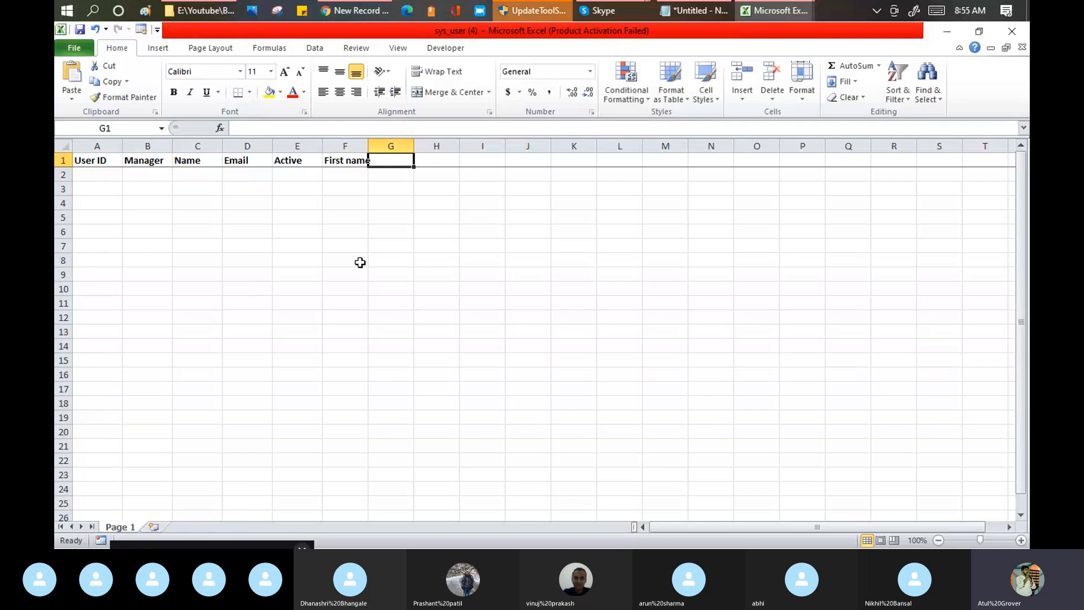
Step: Copy the Last name field label from the user form in Chrome and enter it as the header in G1
key("alt+Tab")
key("alt+Tab")
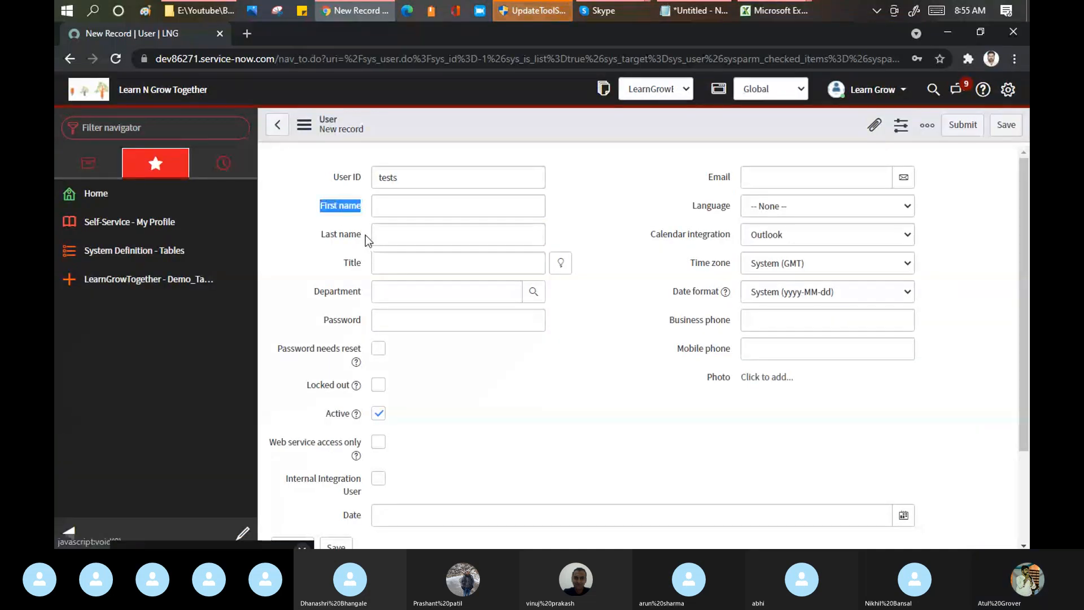
left_click_drag(365, 235, 325, 244)
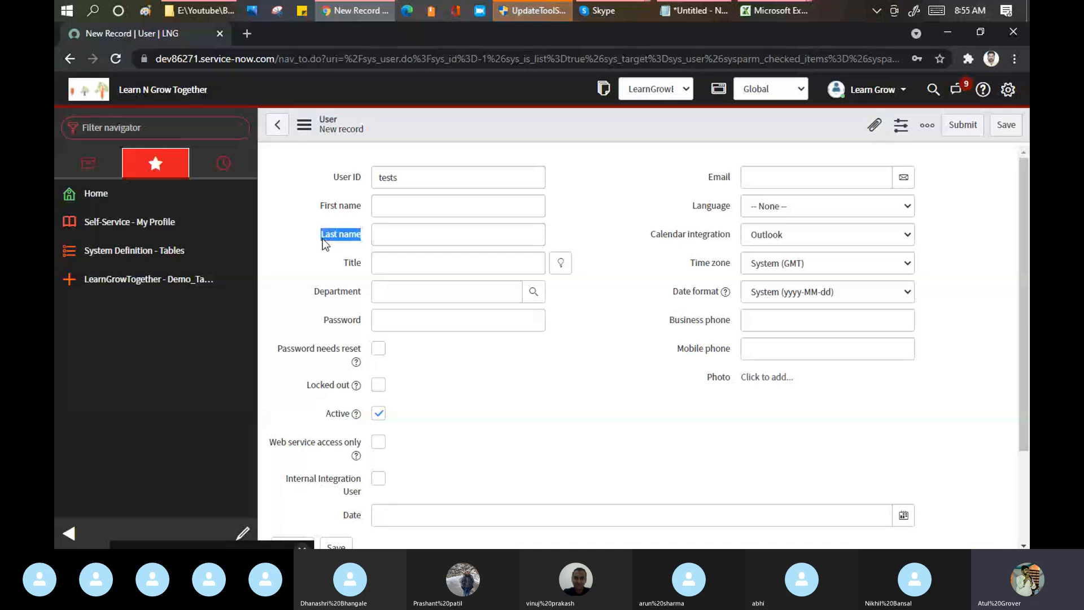
key("alt+Tab")
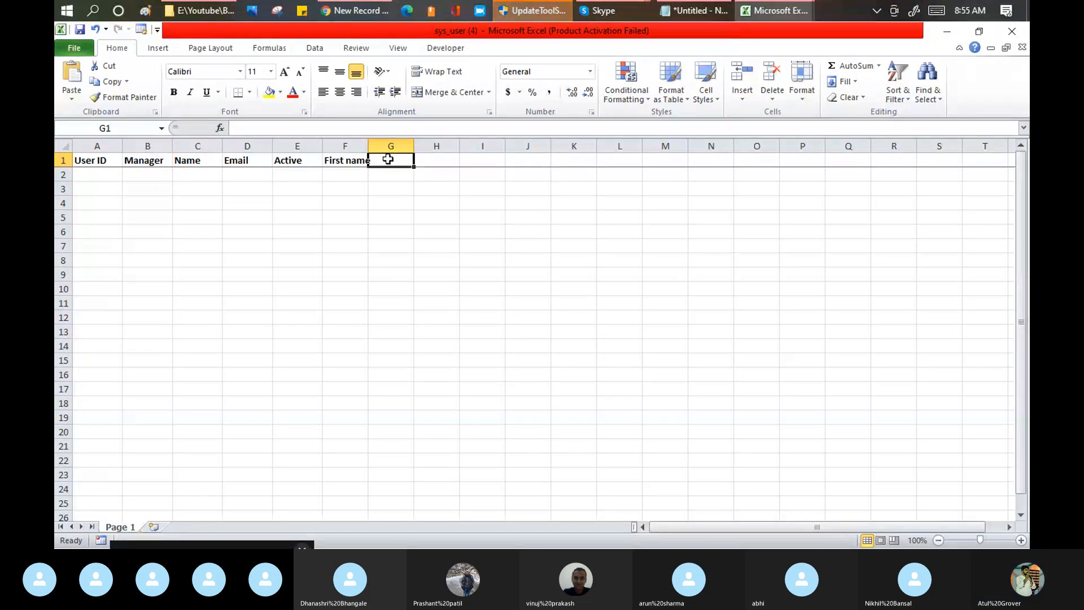
type("Last name")
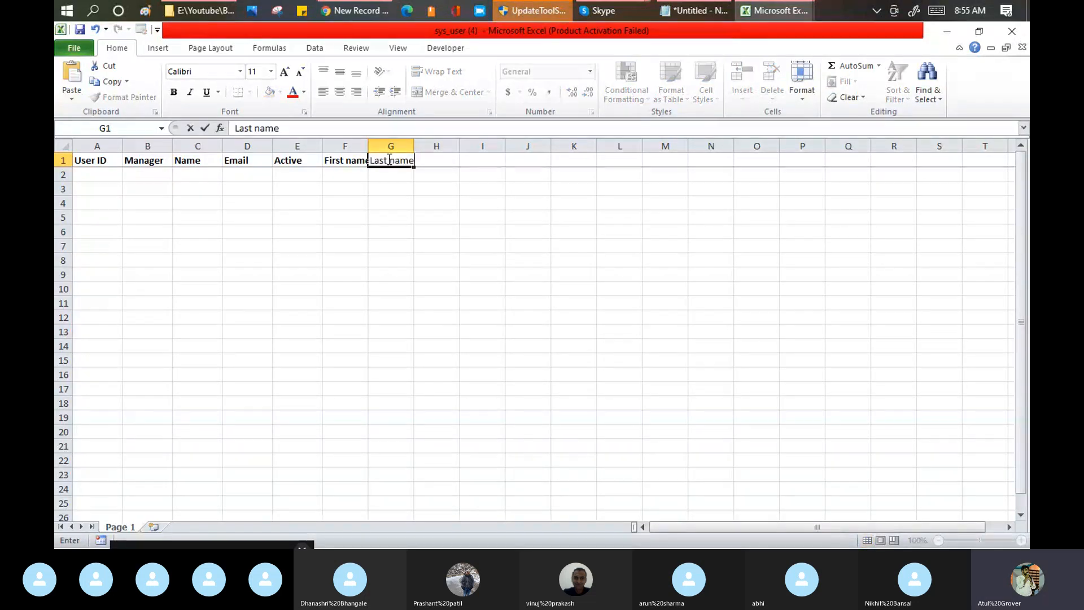
key("Return")
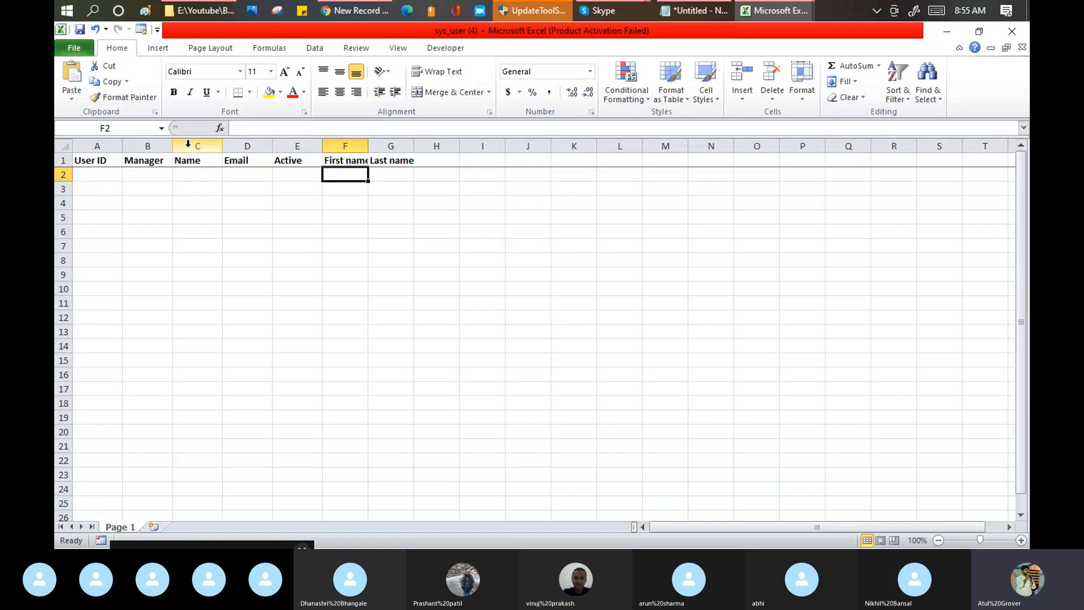
Step: Delete the Name and Manager columns from the sheet
right_click(188, 144)
left_click(225, 259)
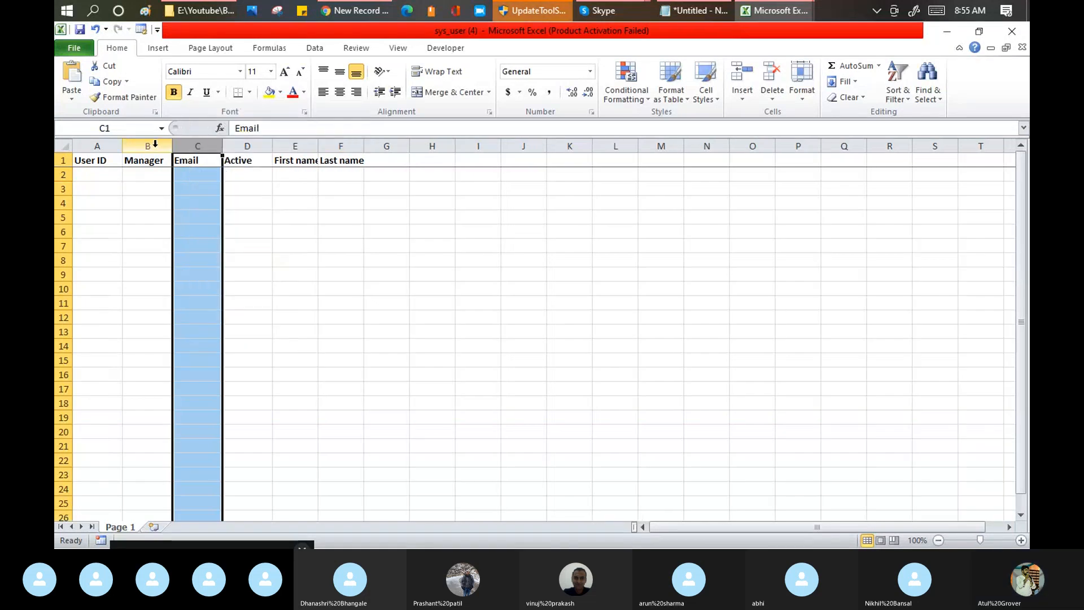
left_click(155, 143)
right_click(156, 143)
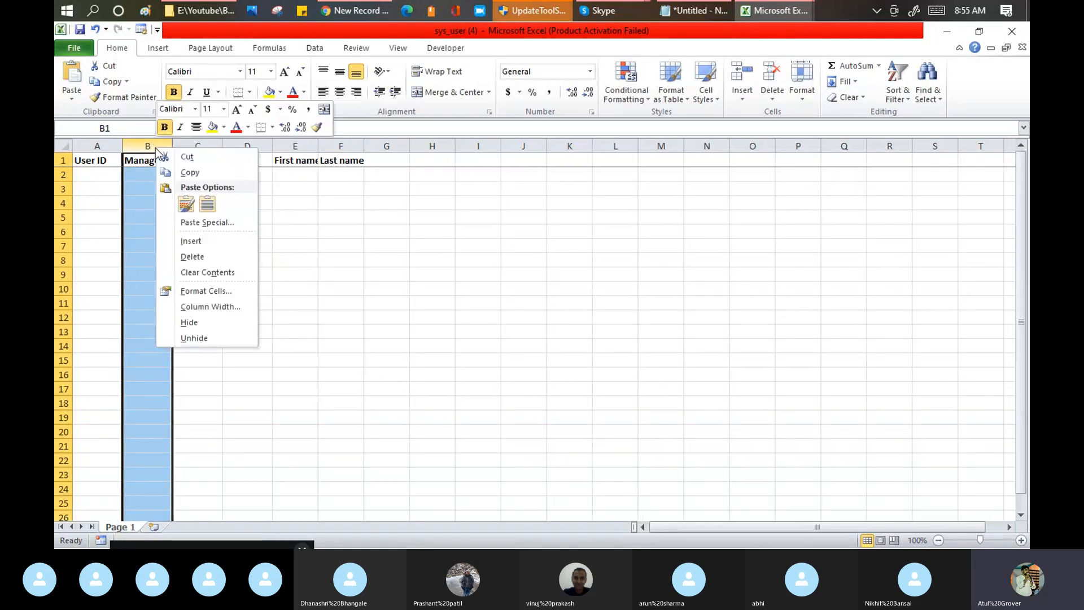
left_click(188, 261)
Step: Fit the First name column's width to its header and save the workbook
left_click(257, 188)
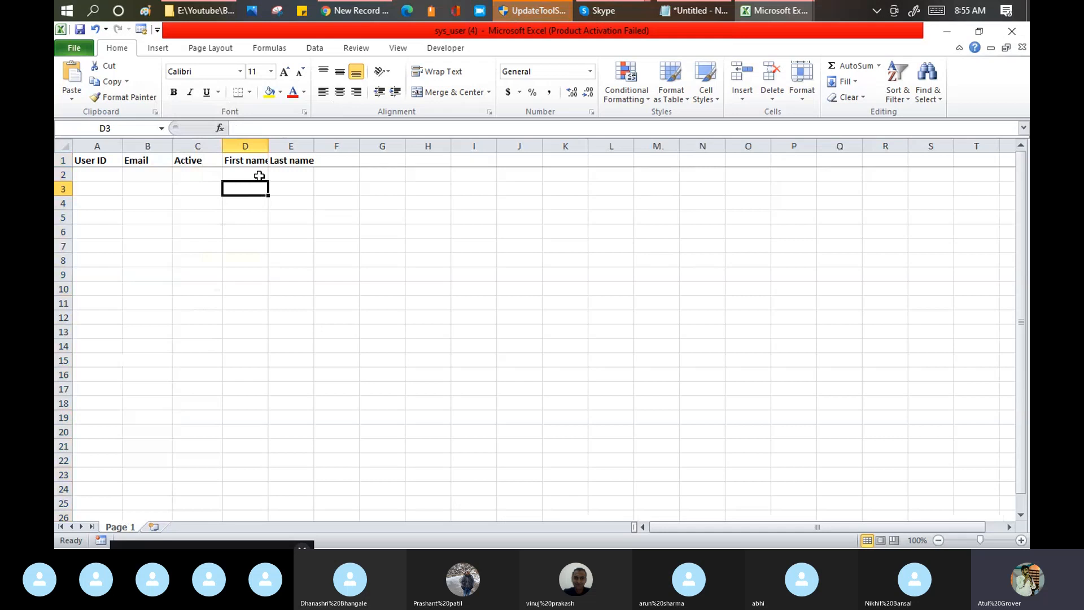
double_click(268, 142)
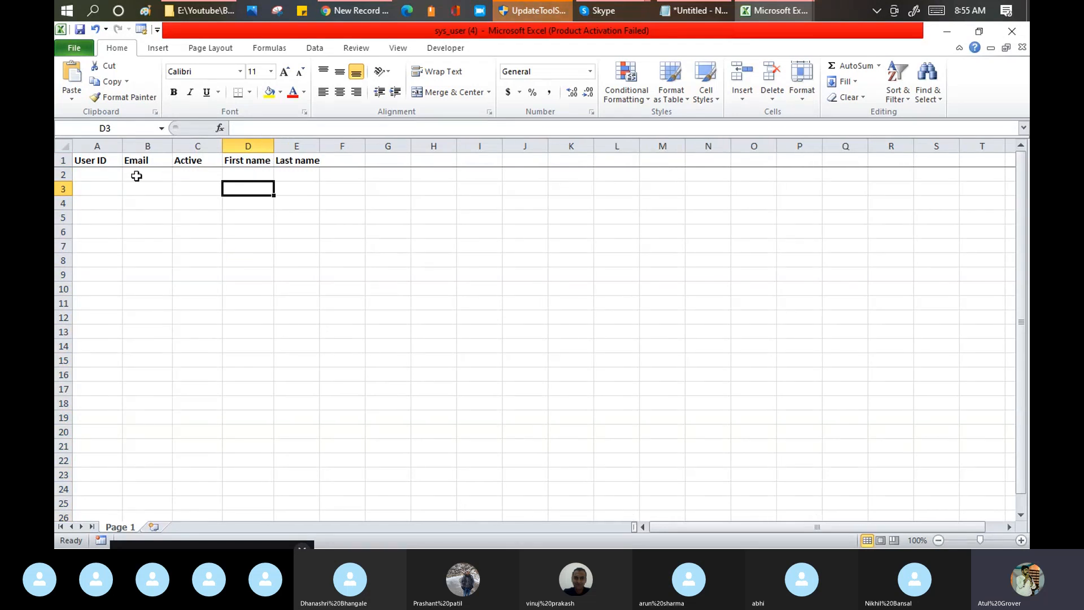
left_click(80, 30)
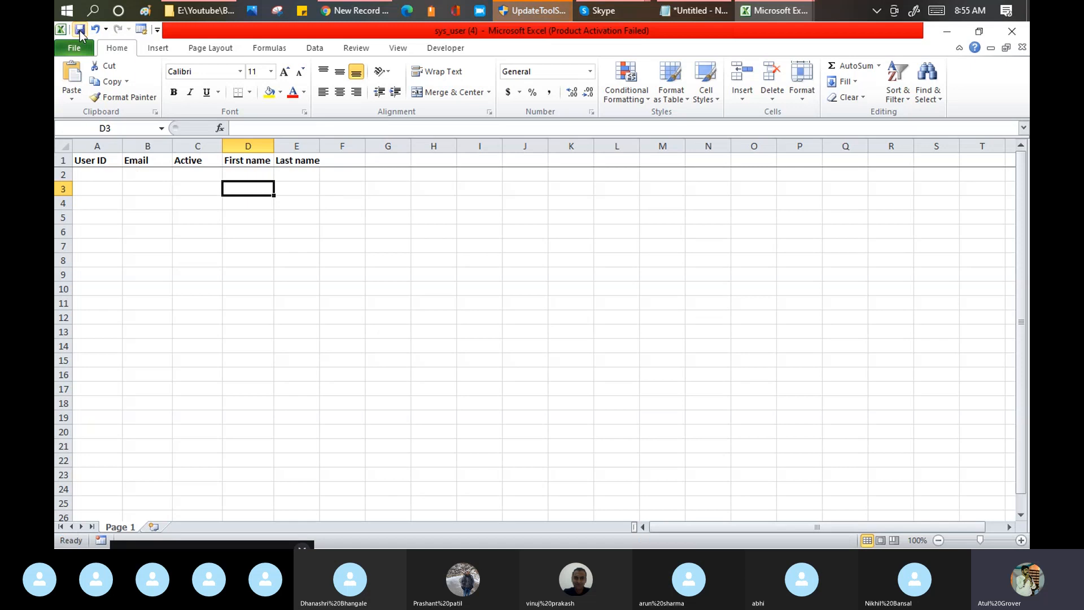
left_click(110, 174)
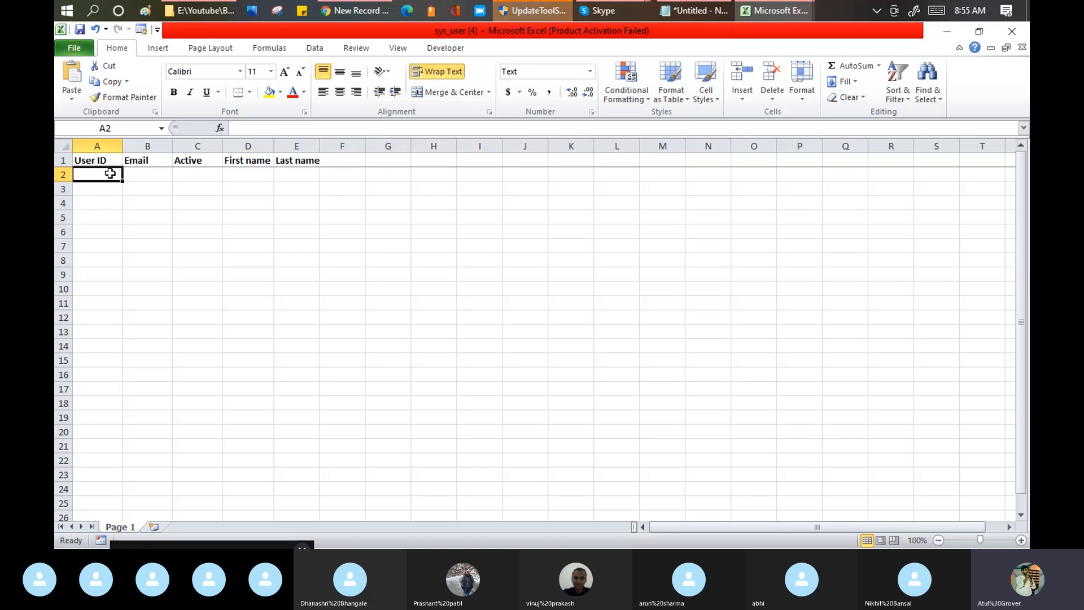
type("Atul")
key("Return")
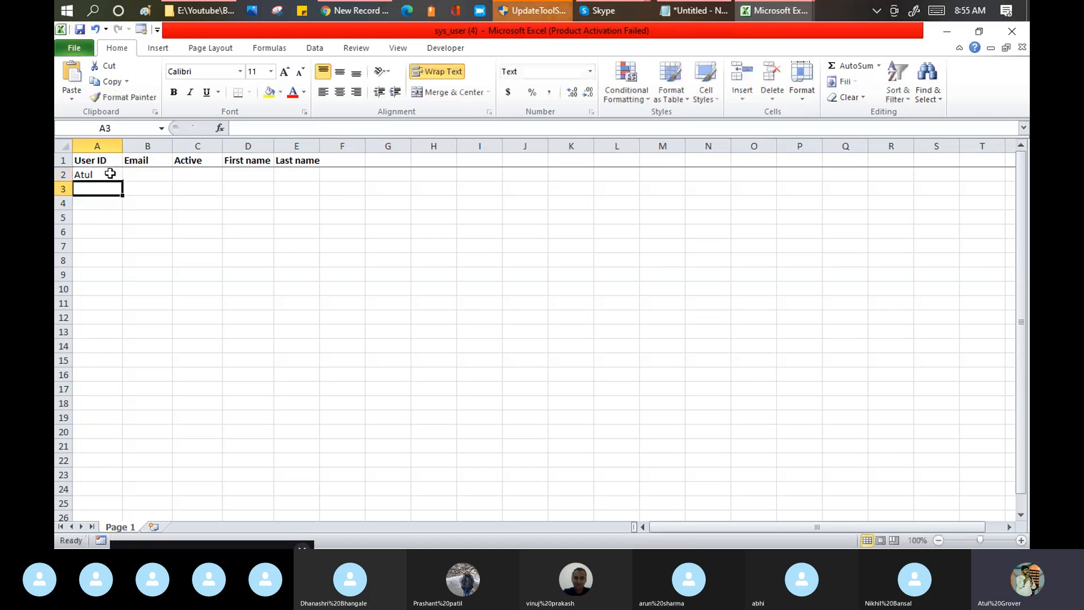
Step: Enter the User IDs AB, BC and CD in cells A2 to A4
left_click(110, 174)
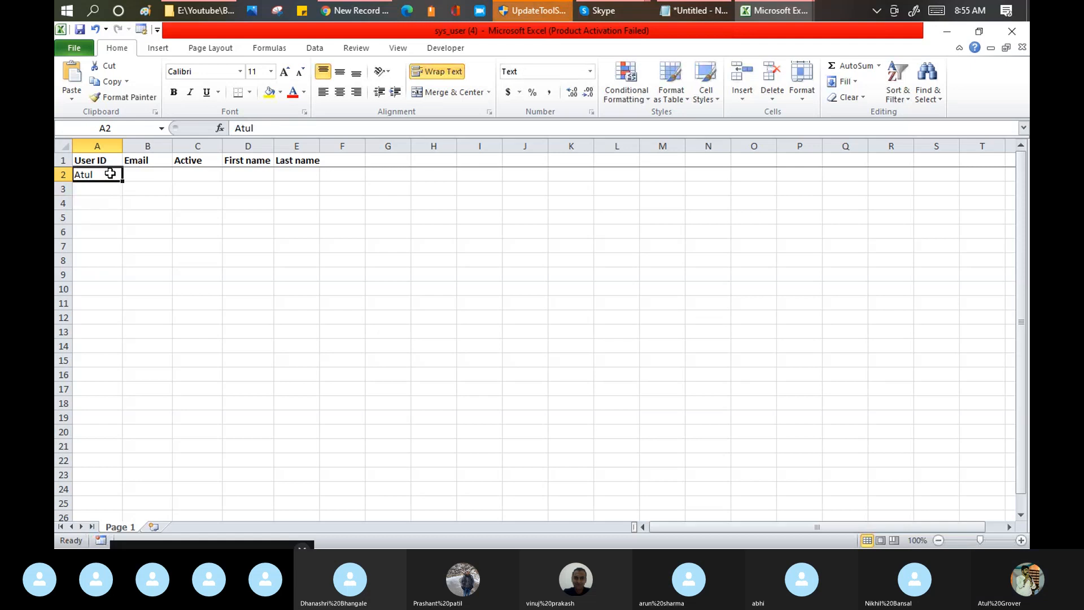
type("AB")
key("Return")
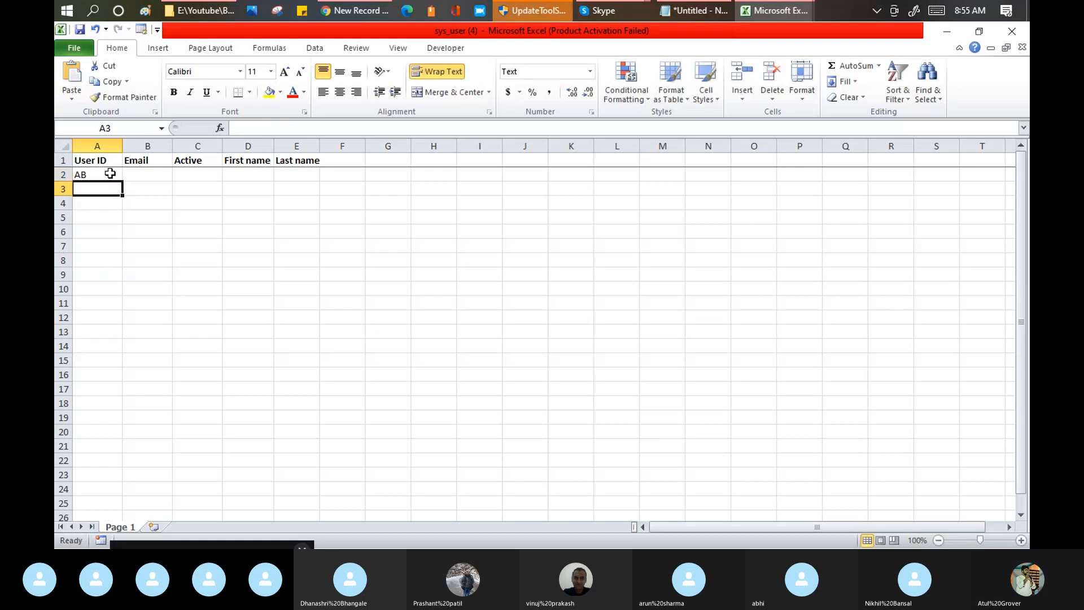
type("BC")
key("Return")
type("CD")
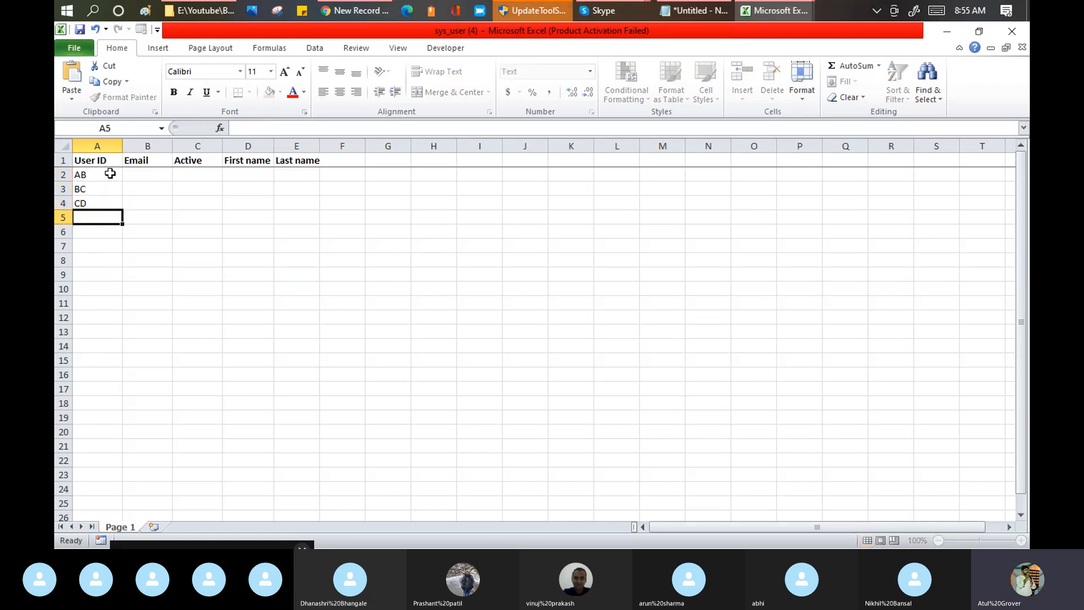
key("Return")
Step: Enter a sample email address for user AB in B2 and widen the Email column to fit it
left_click(143, 178)
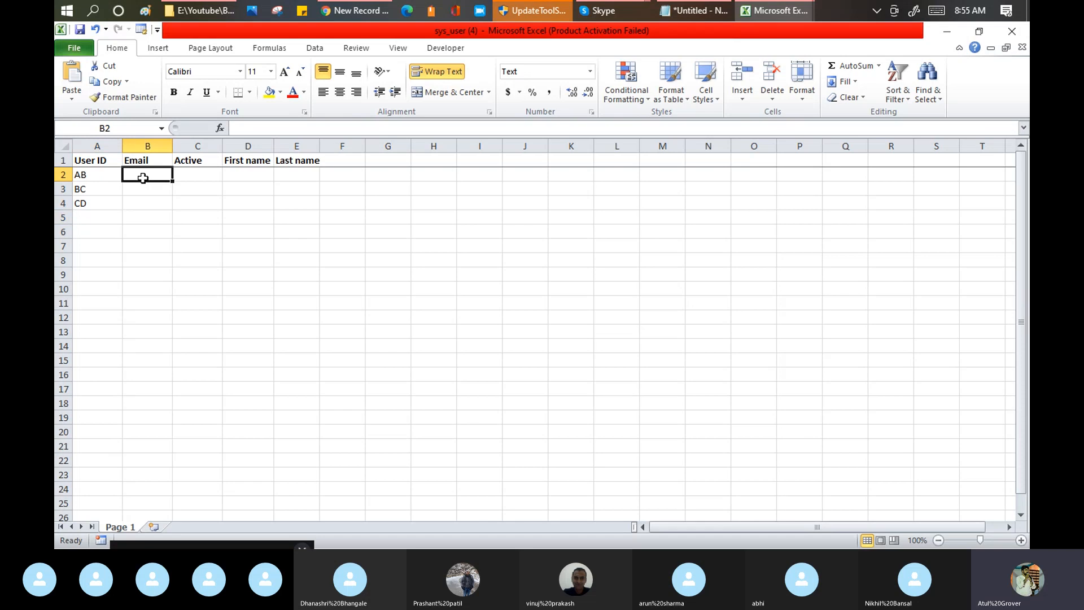
type("ab.cb@com")
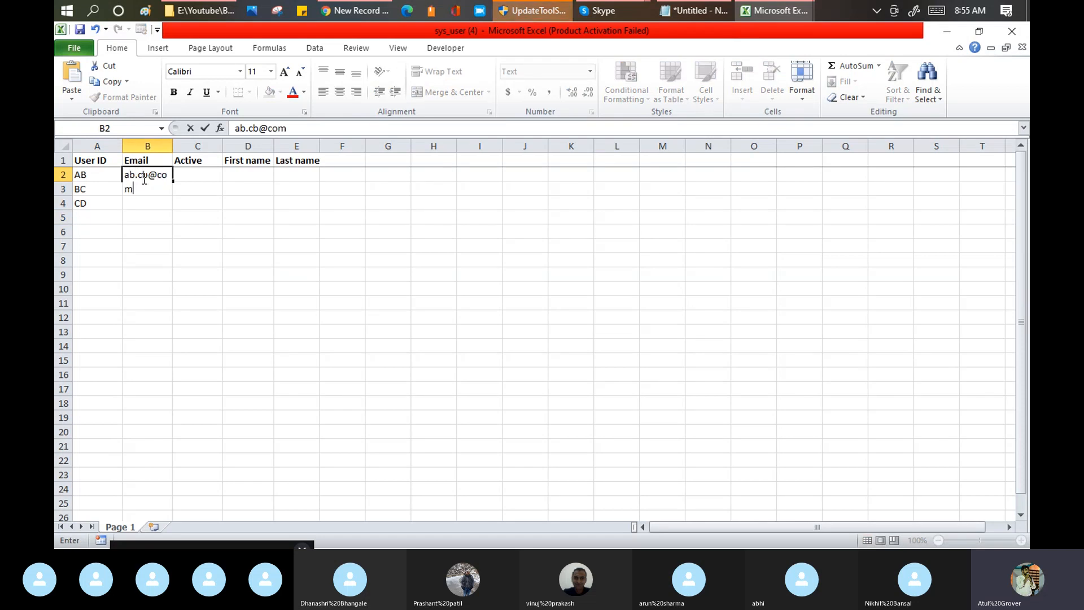
key("ctrl+Return")
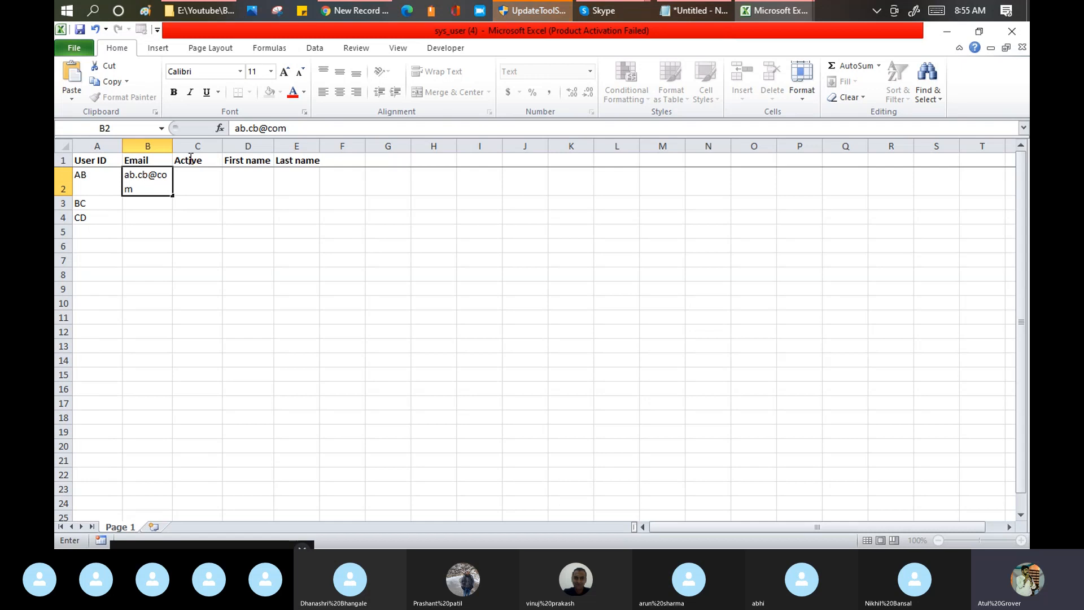
key("Return")
left_click_drag(173, 144, 197, 146)
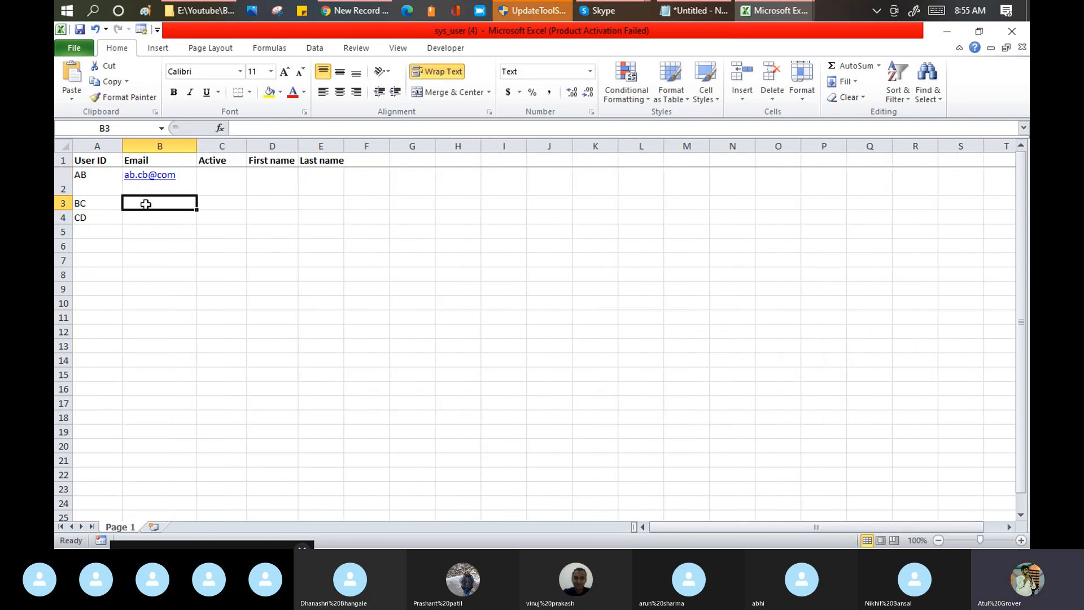
Step: Enter sample email addresses for users BC and CD in cells B3 and B4
type("v.vn@")
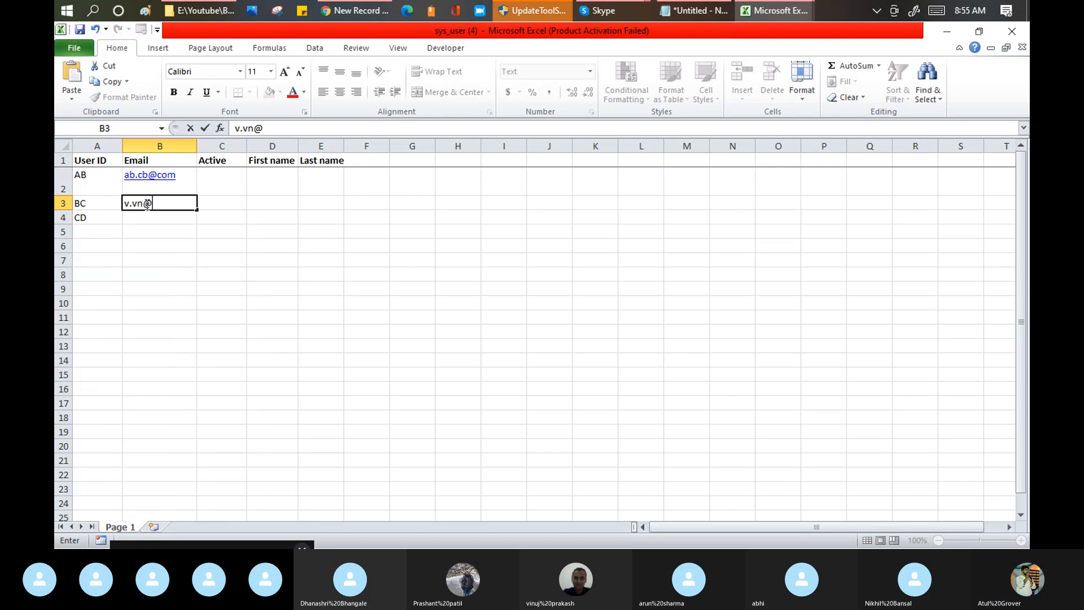
type("com")
key("Return")
type("r")
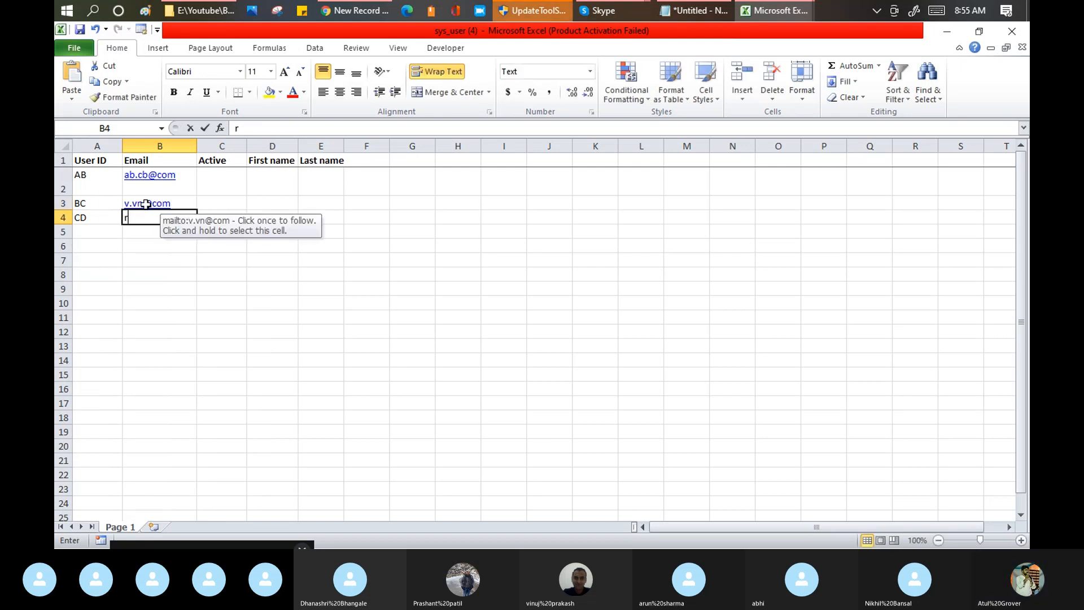
type(".c")
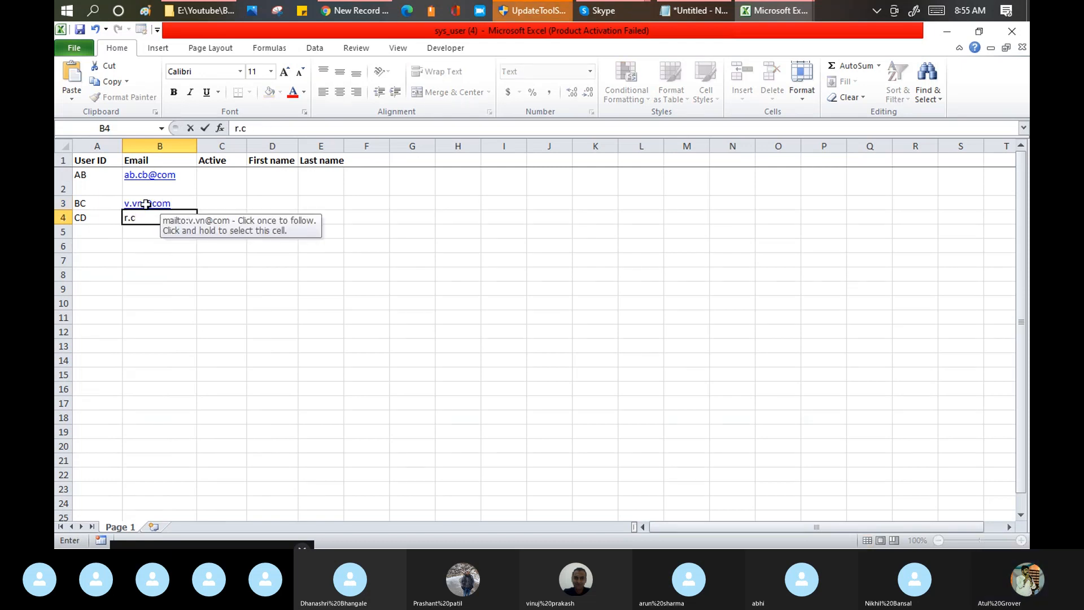
type("o@com")
key("Tab")
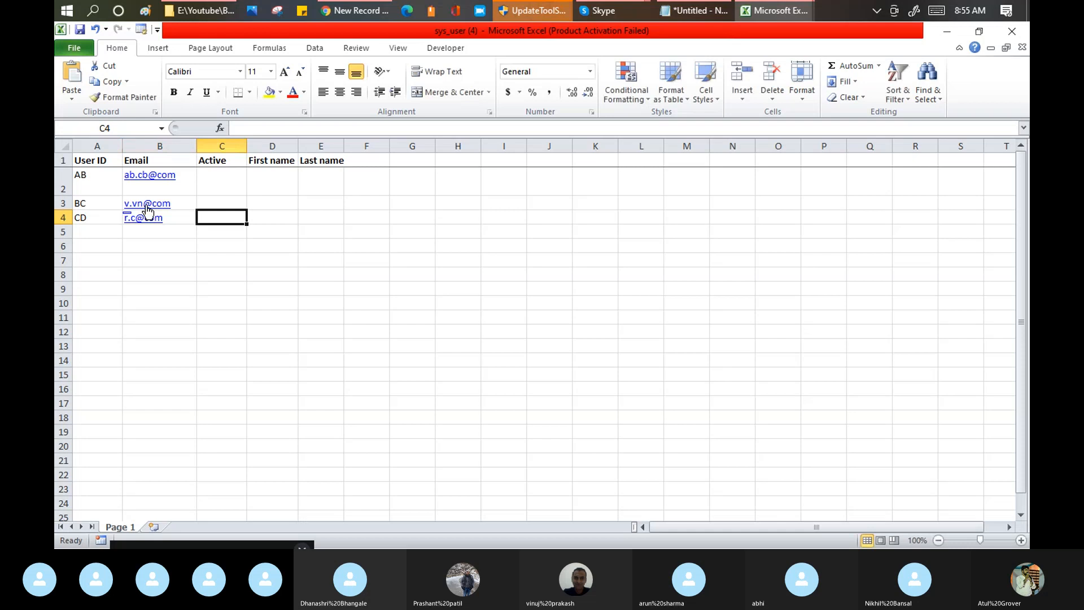
Step: Enter TRUE in the Active column at C2 and fill it down to C4
left_click(229, 178)
type("true")
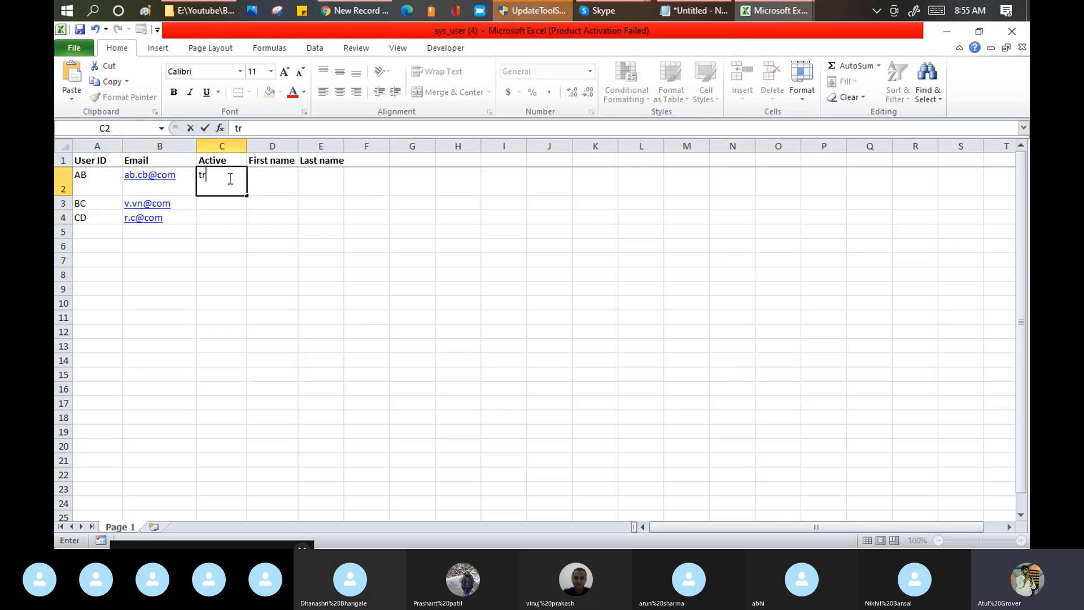
key("Return")
left_click(230, 175)
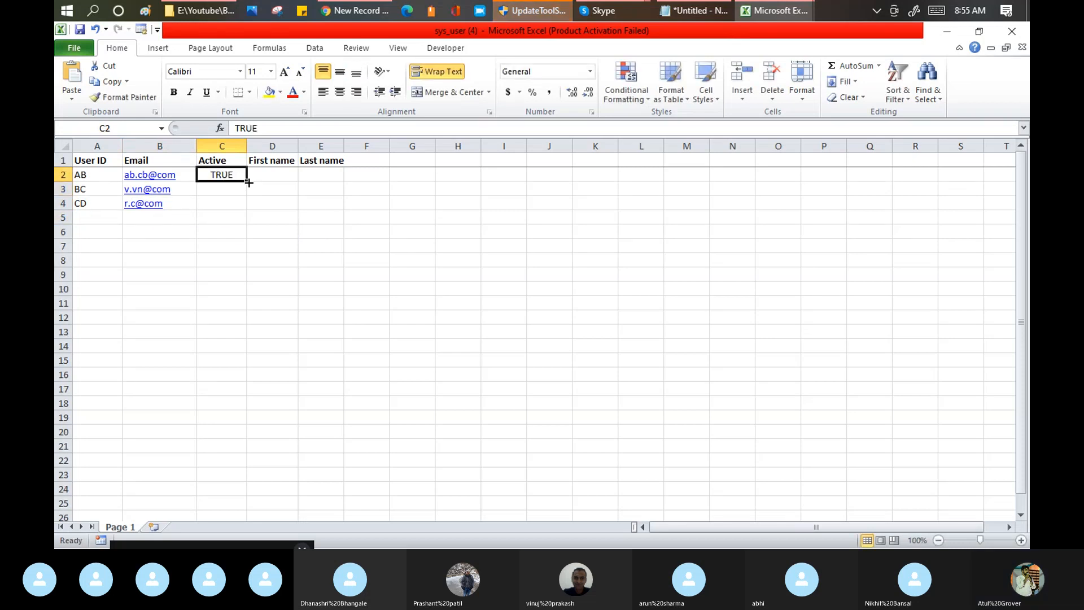
left_click_drag(246, 182, 247, 207)
Step: Enter AB as the first name in D2 and BC as the last name in E2
left_click(265, 177)
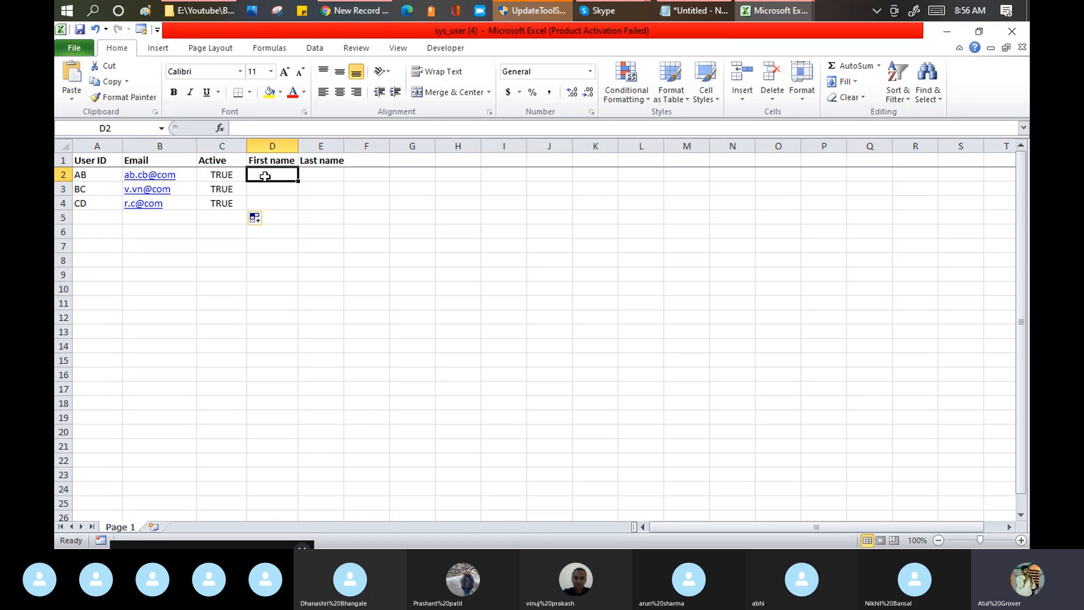
type("AB")
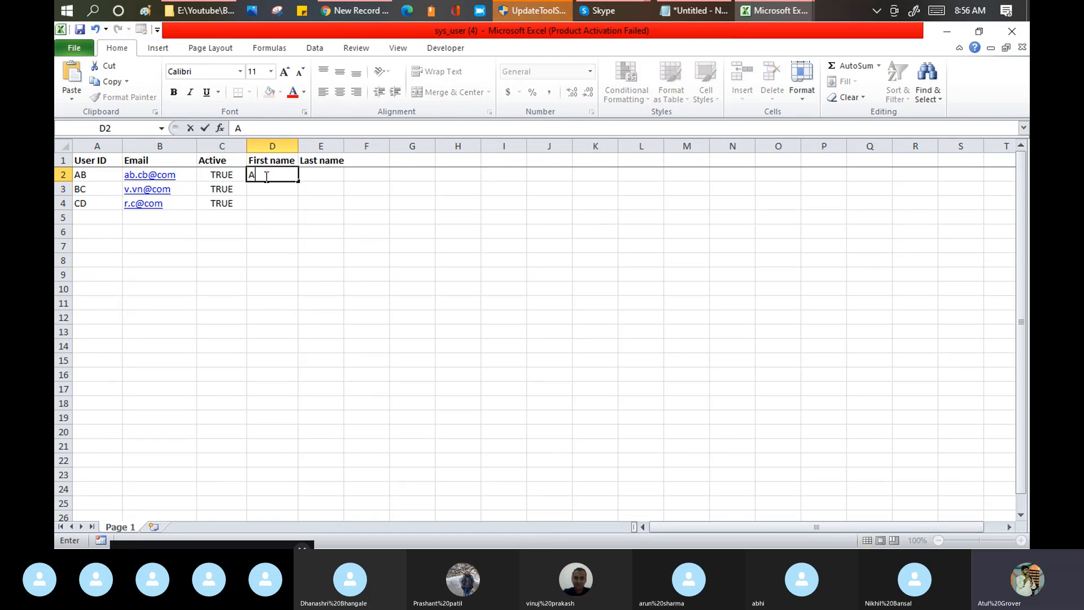
key("Tab")
type("BC")
key("Tab")
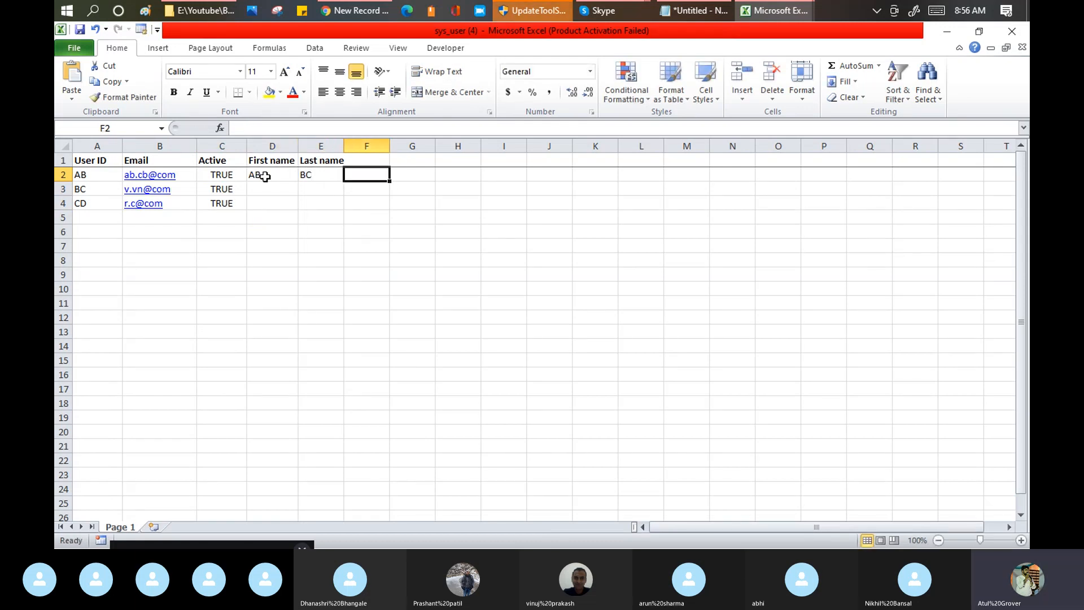
Step: Enter AD as the first name in D3 and DC as the last name in E3
left_click(270, 190)
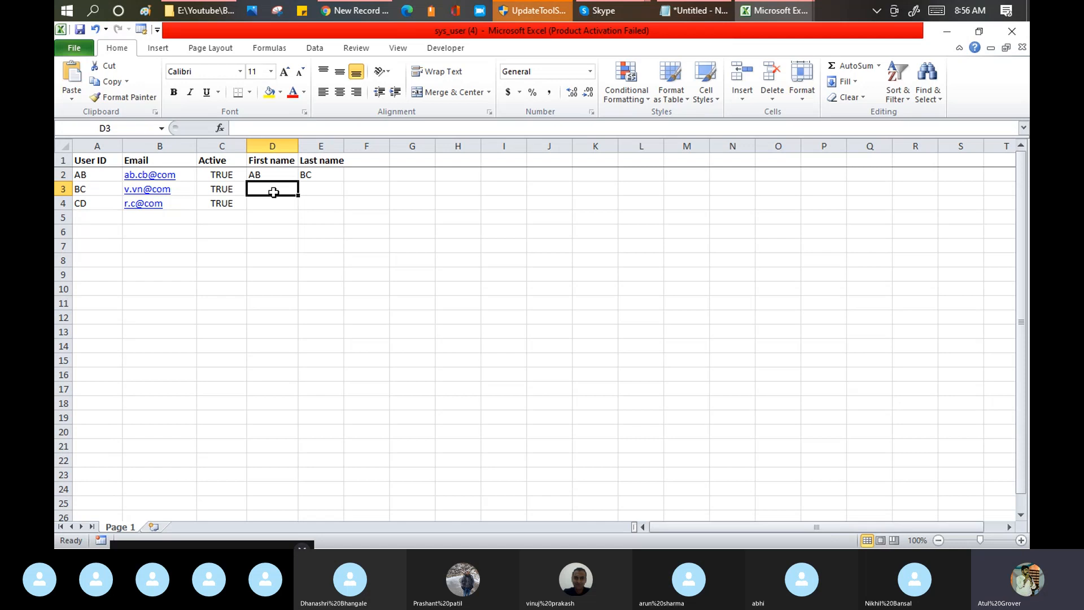
type("AD")
key("Tab")
type("DC")
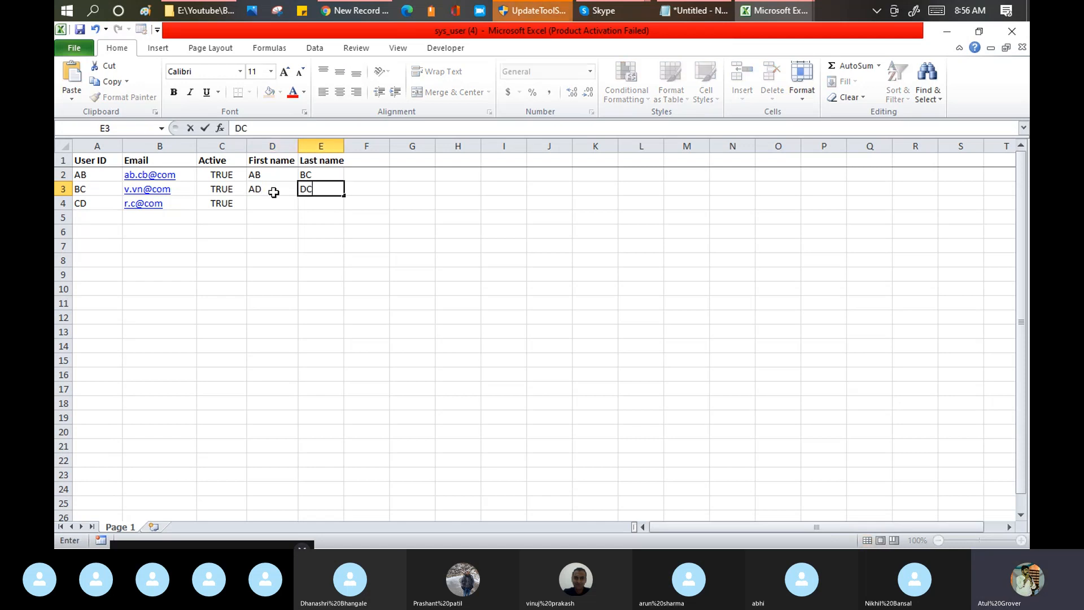
key("Return")
Step: Enter AE as the first name in D4 and EC as the last name in E4, and save the workbook
type("AE")
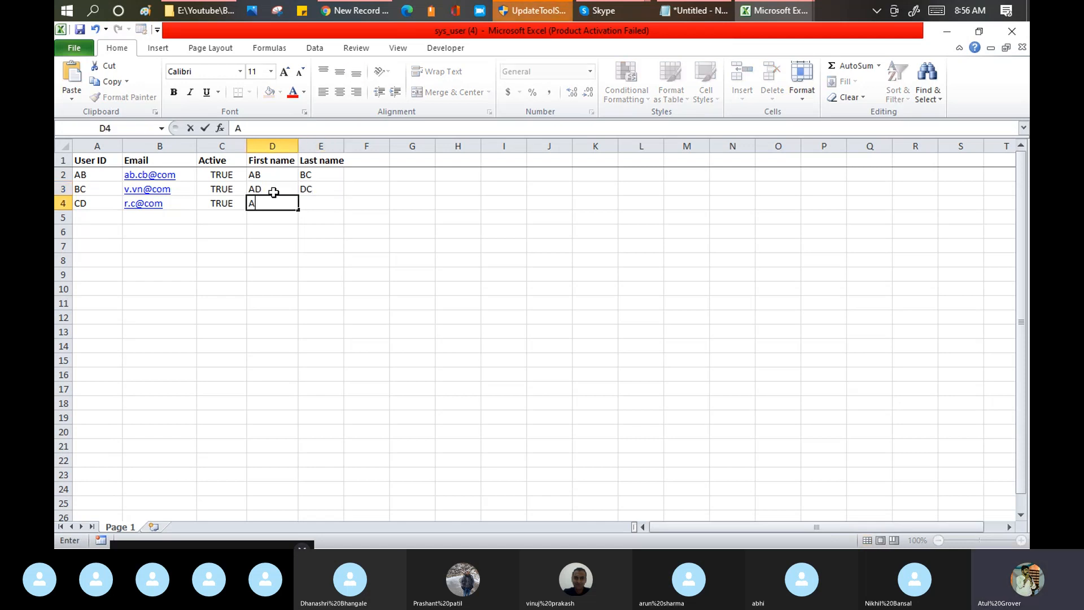
key("Tab")
type("EC")
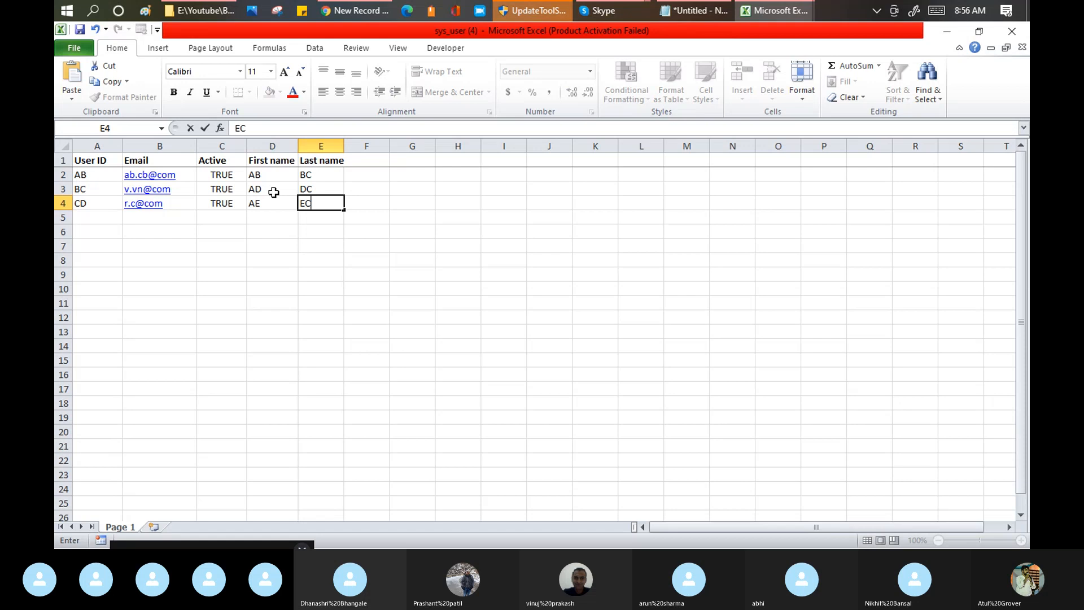
left_click(80, 30)
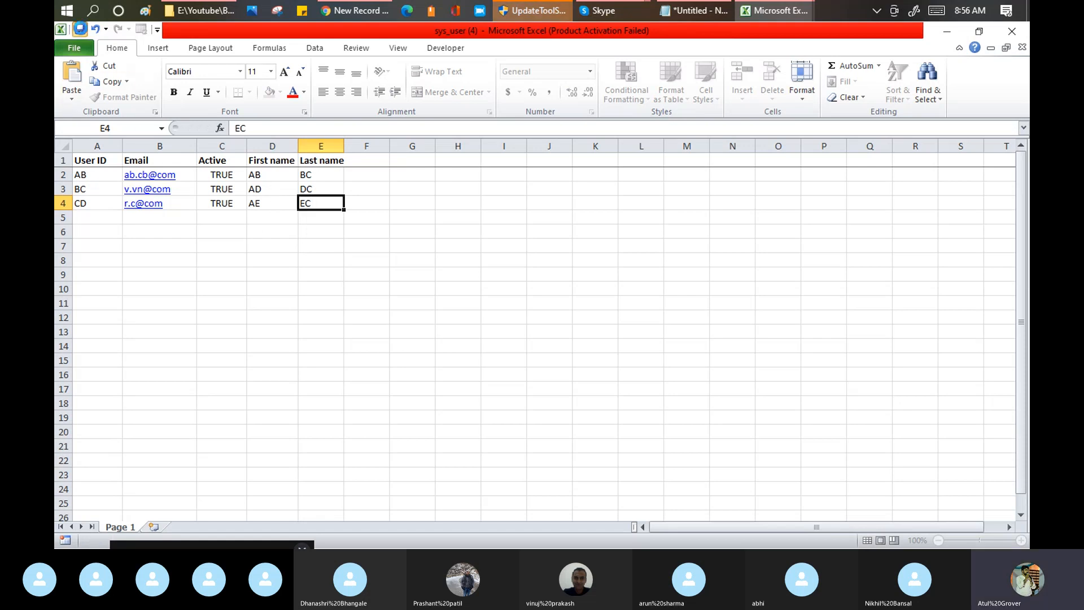
left_click_drag(99, 163, 309, 202)
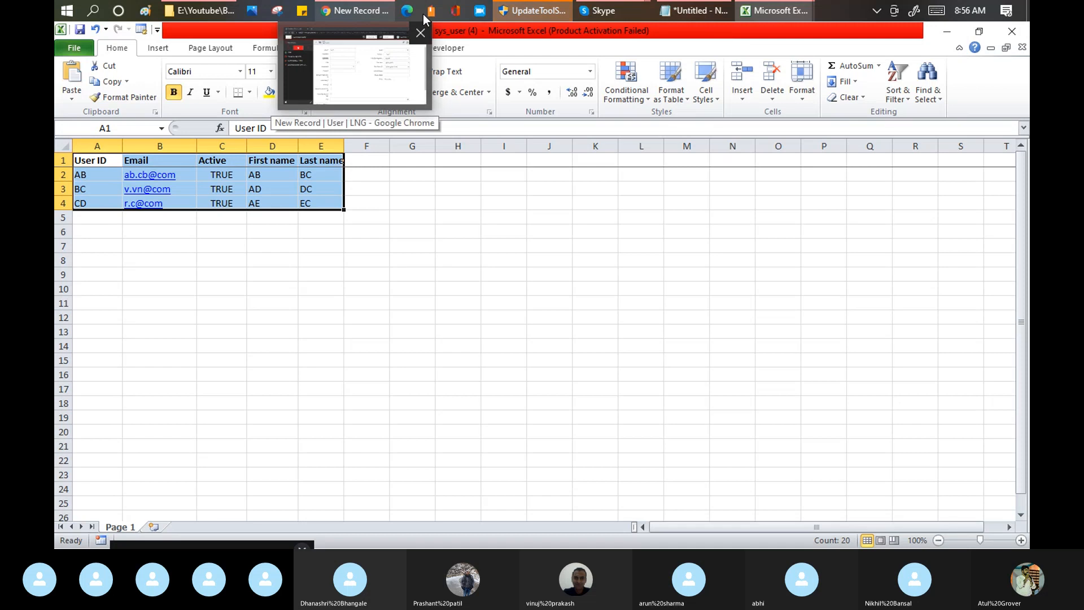
left_click(611, 16)
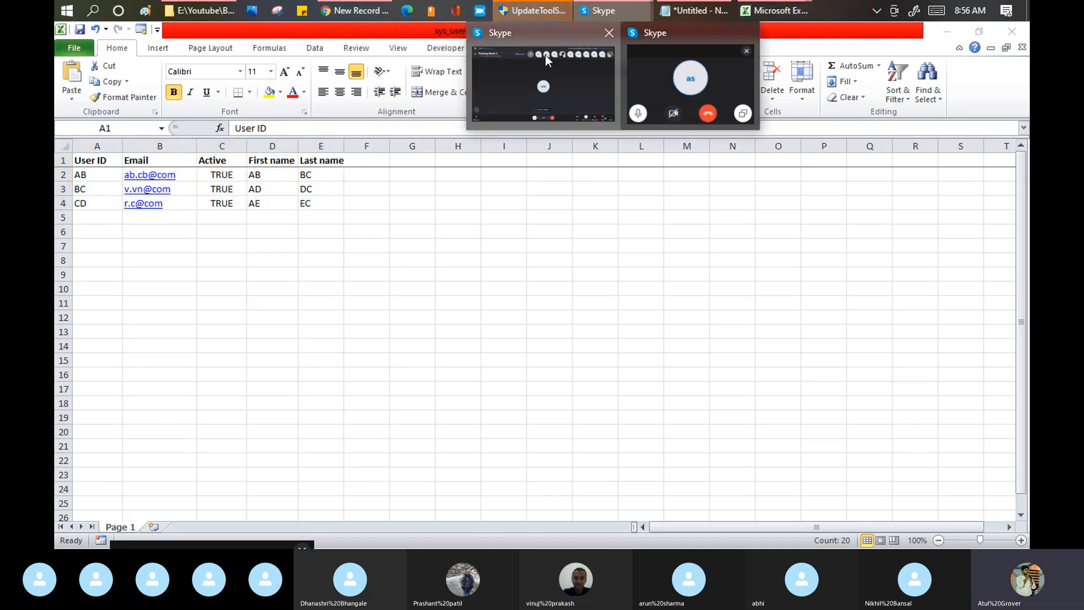
left_click(519, 74)
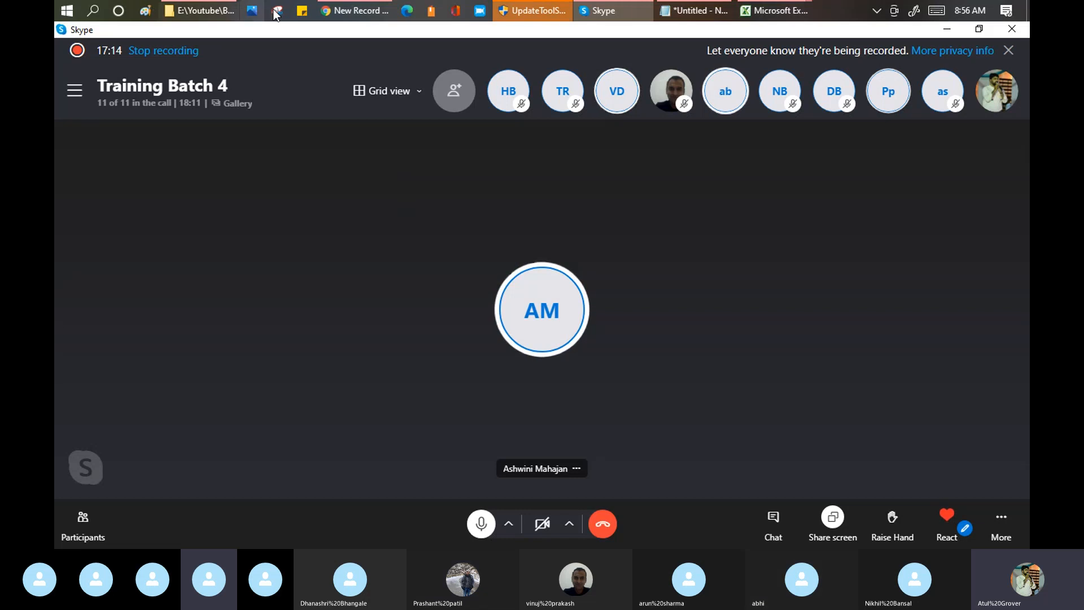
left_click(352, 12)
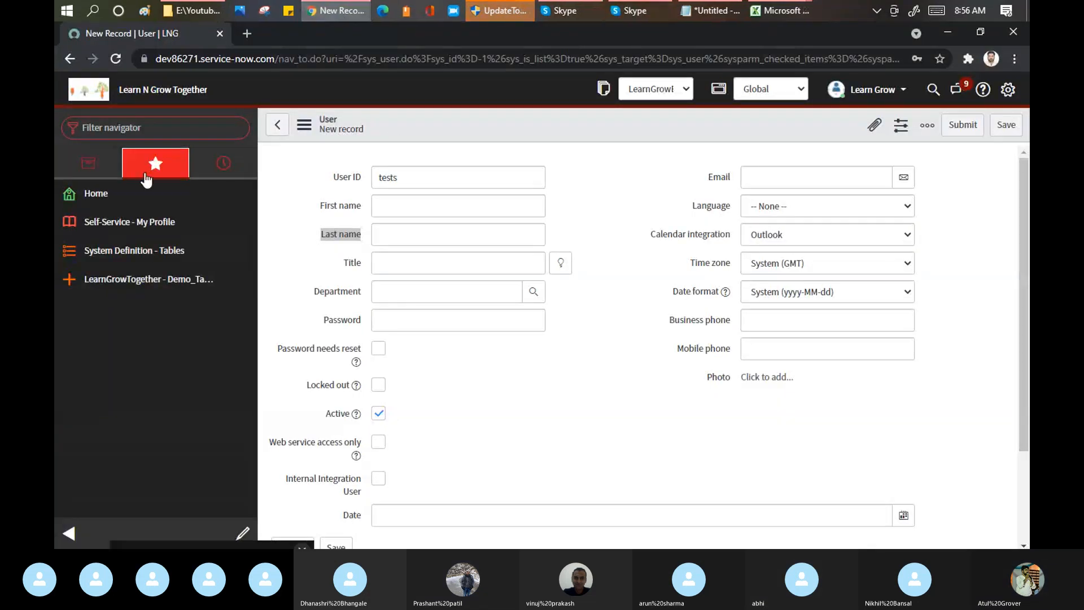
left_click(165, 128)
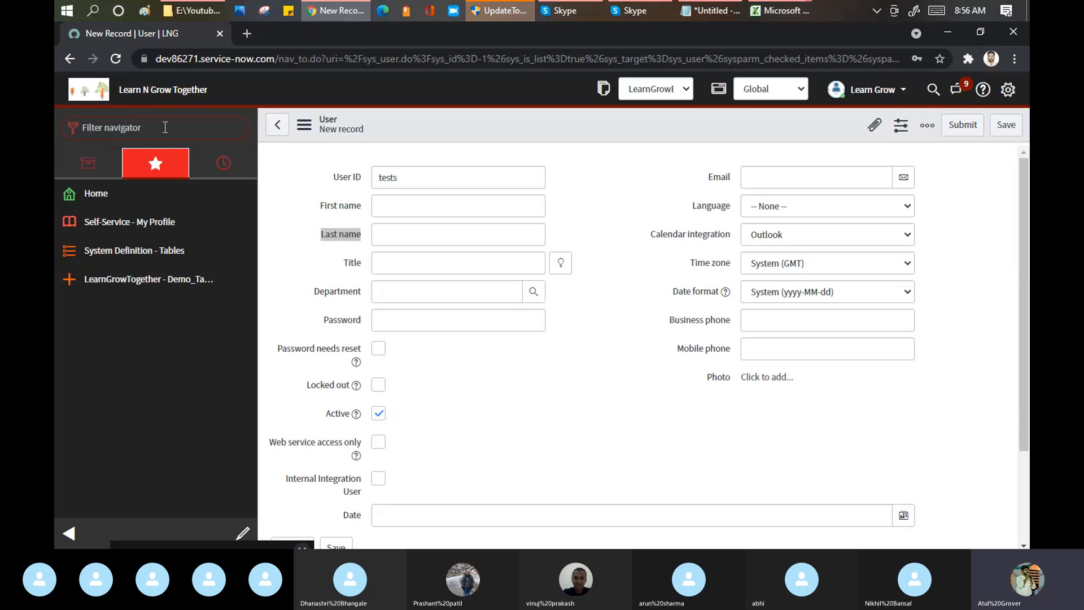
mouse_move(761, 14)
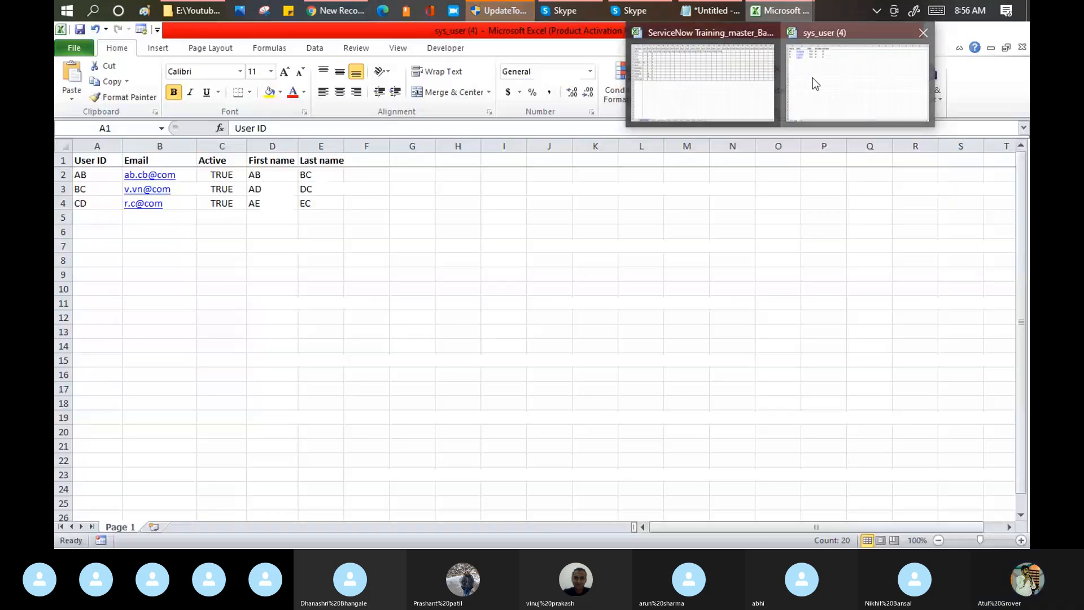
left_click(815, 84)
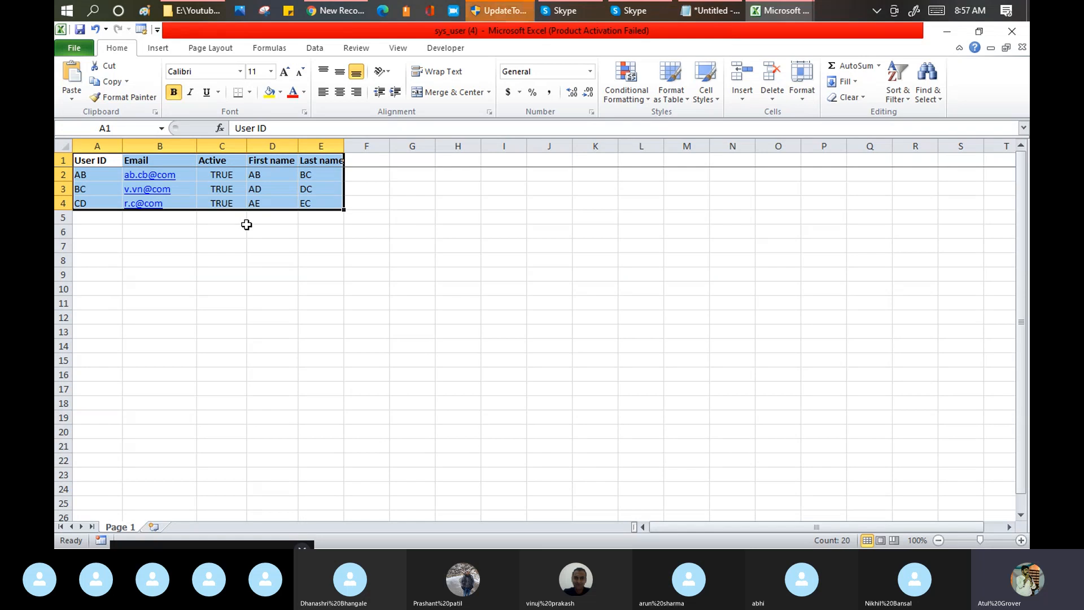
Step: Switch to ServiceNow in Chrome, filter the navigator for "import set" and open Load Data under System Import Sets
left_click(337, 14)
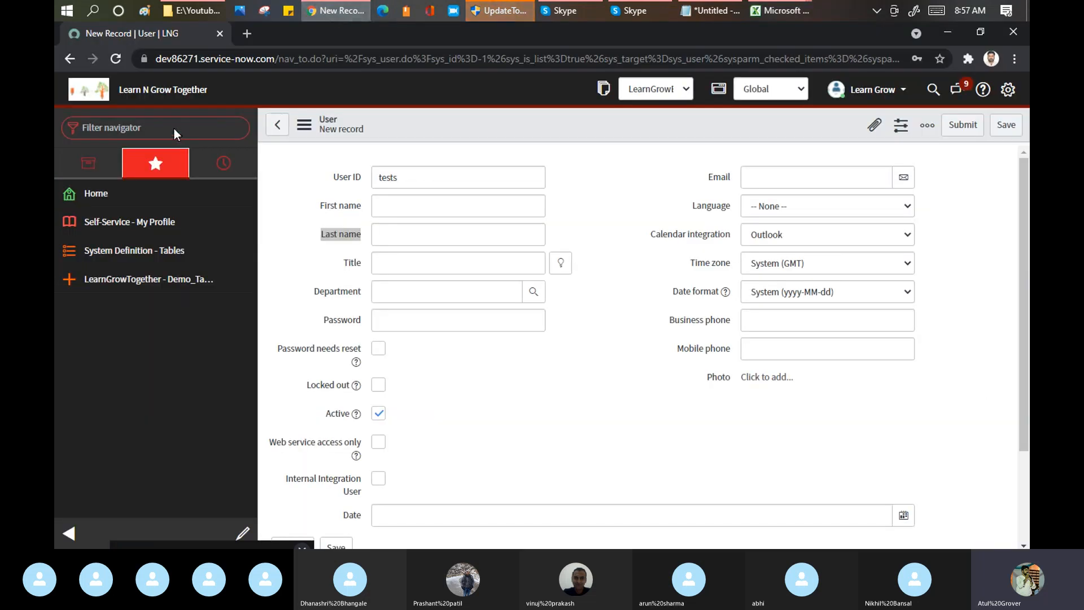
type("impo")
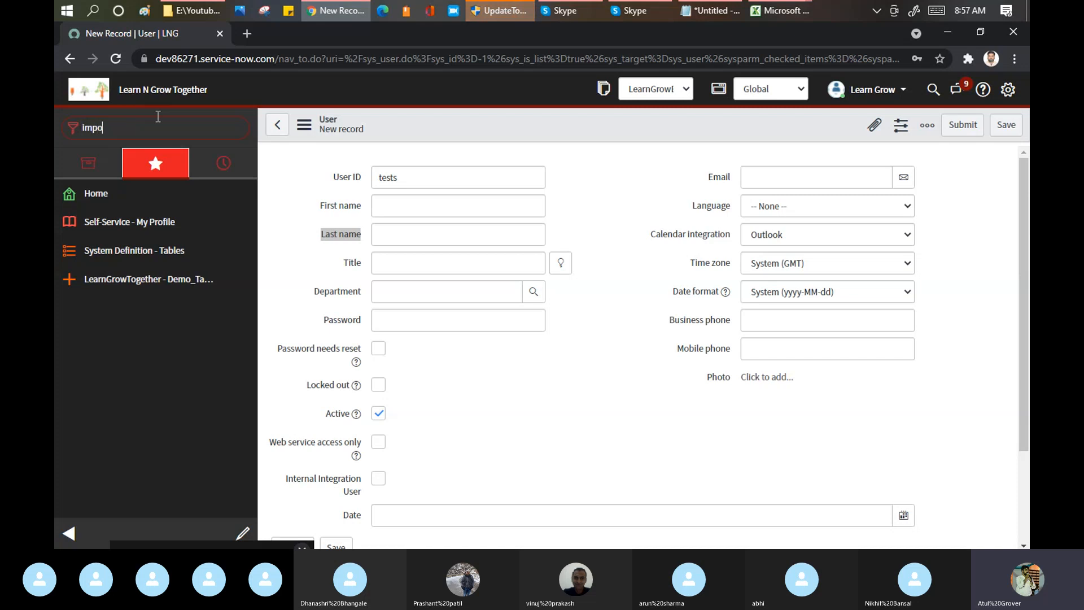
type("rt")
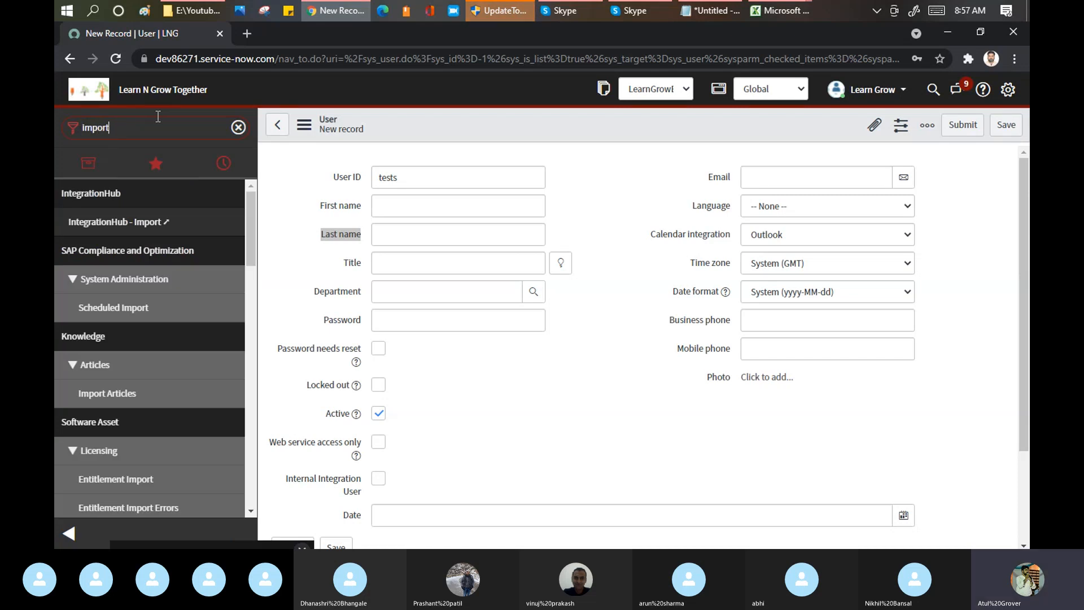
type(" set")
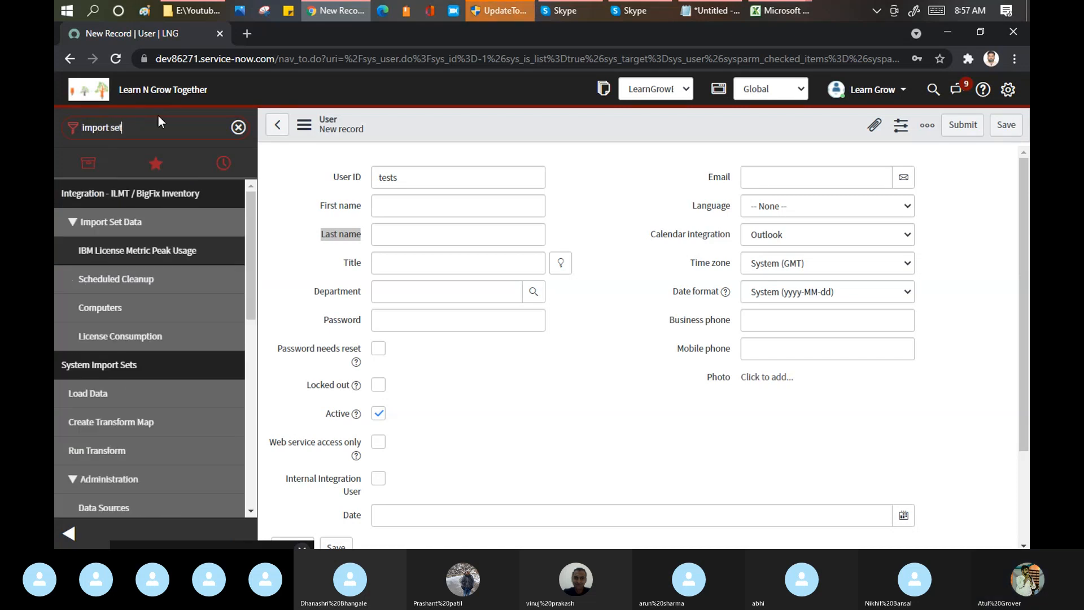
scroll(161, 265, "down", 3)
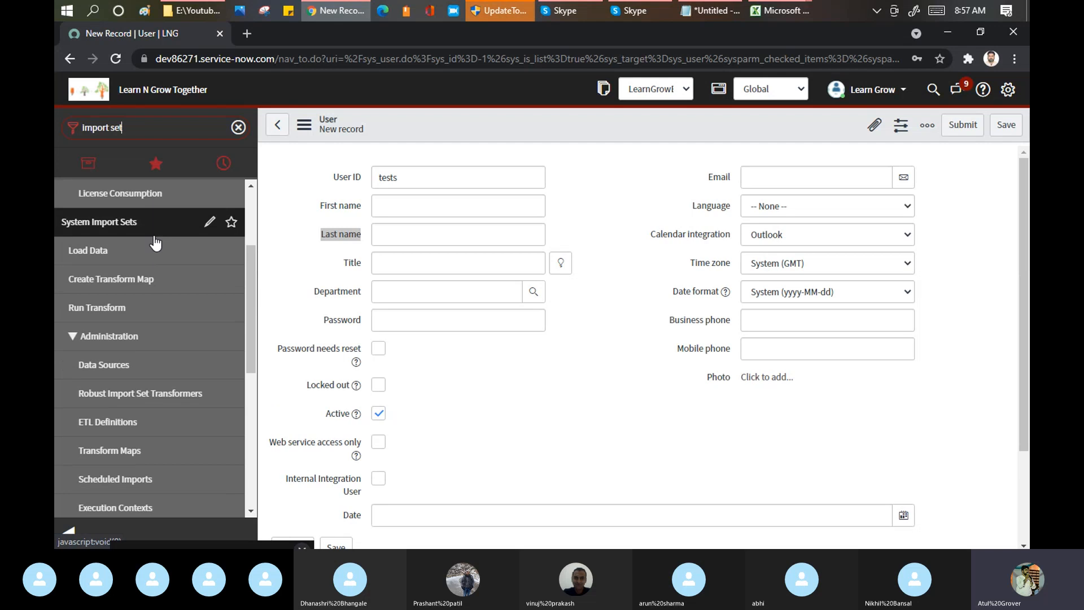
left_click(96, 254)
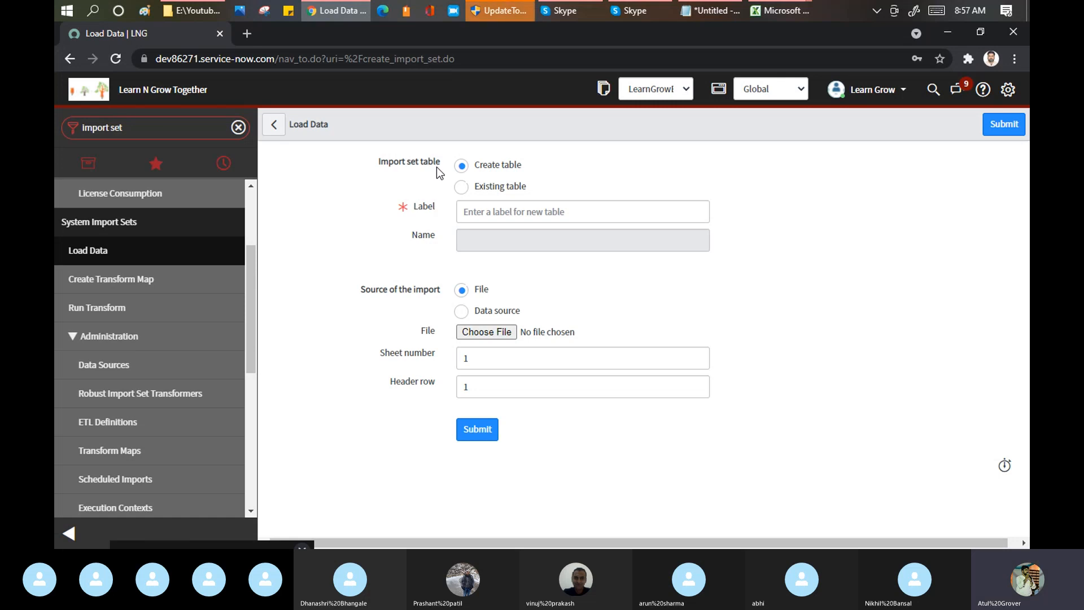
Step: Choose to create a new import set table and label it User_Import_Table
left_click(483, 168)
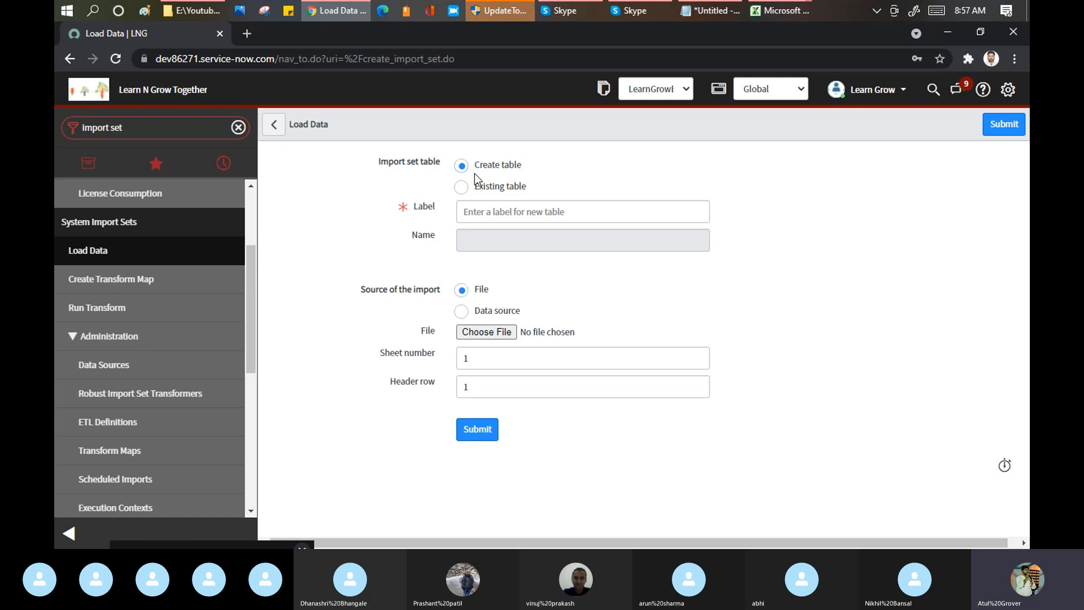
left_click(476, 212)
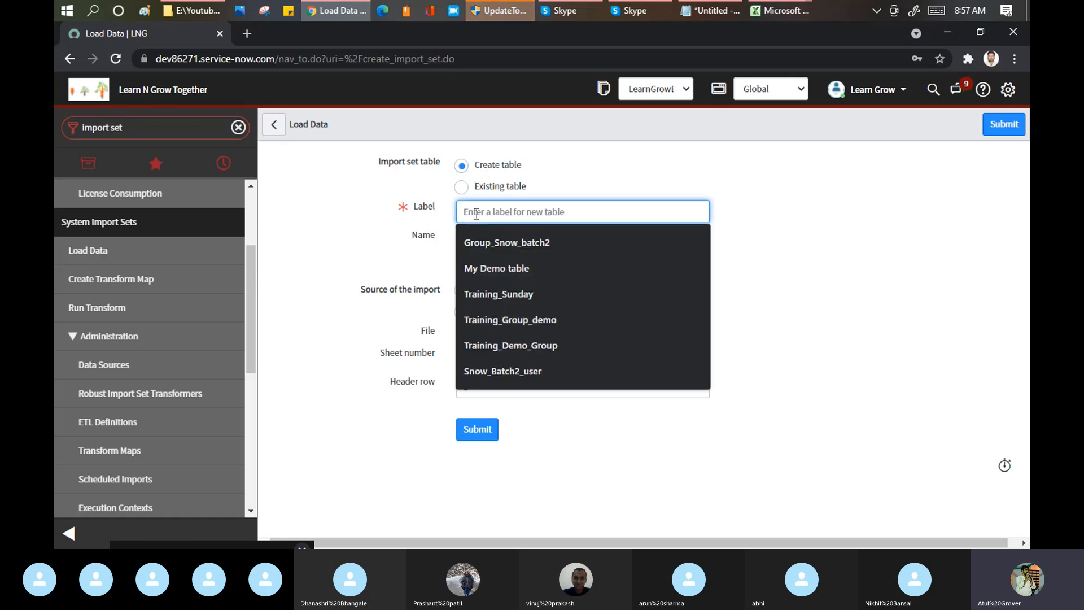
type("User_")
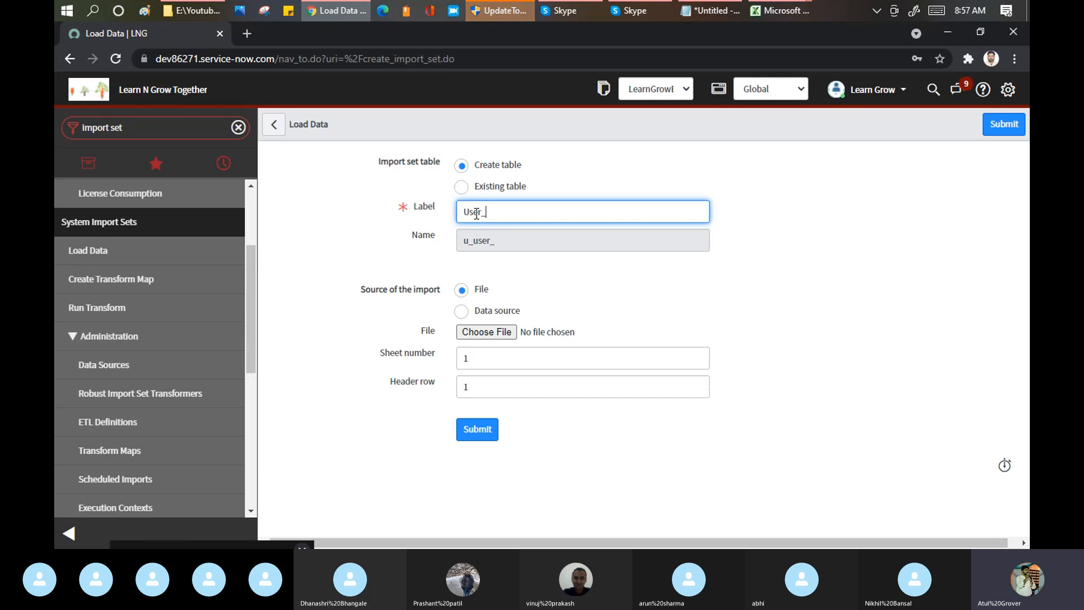
type("Import")
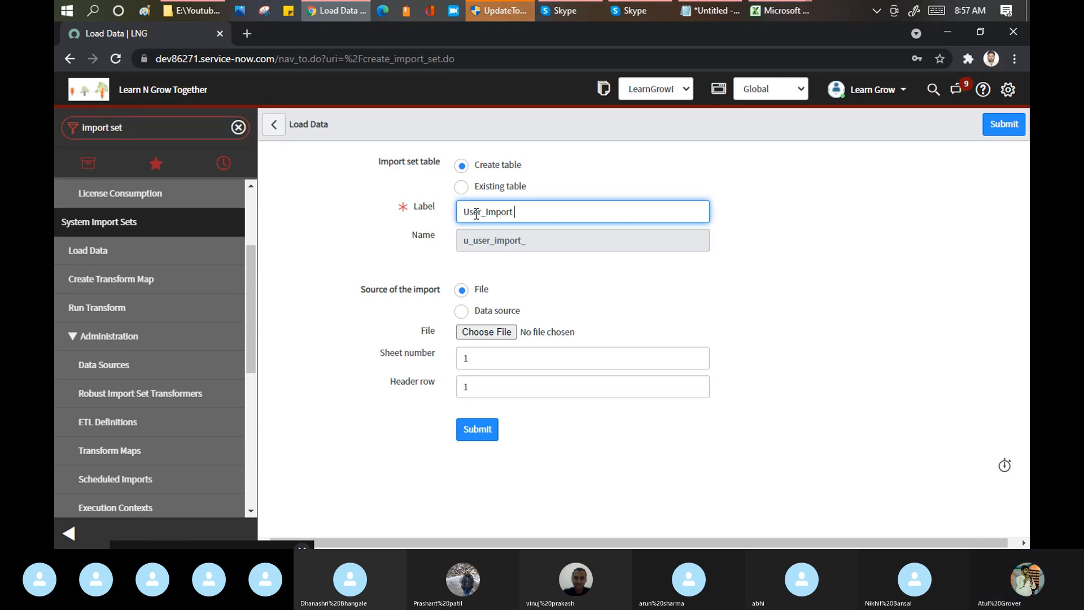
type("_Table")
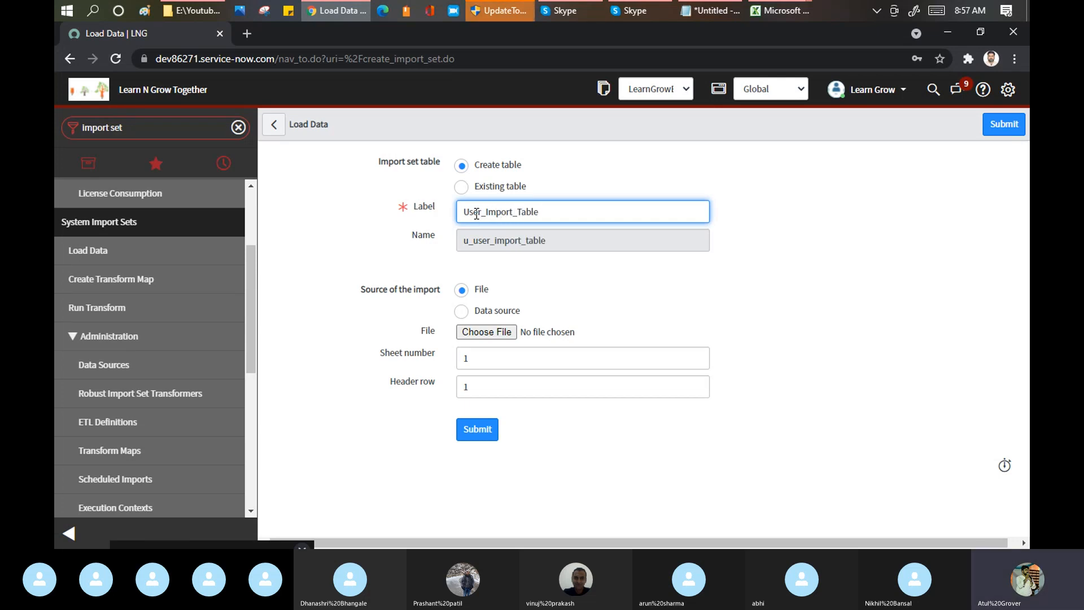
left_click_drag(545, 213, 465, 212)
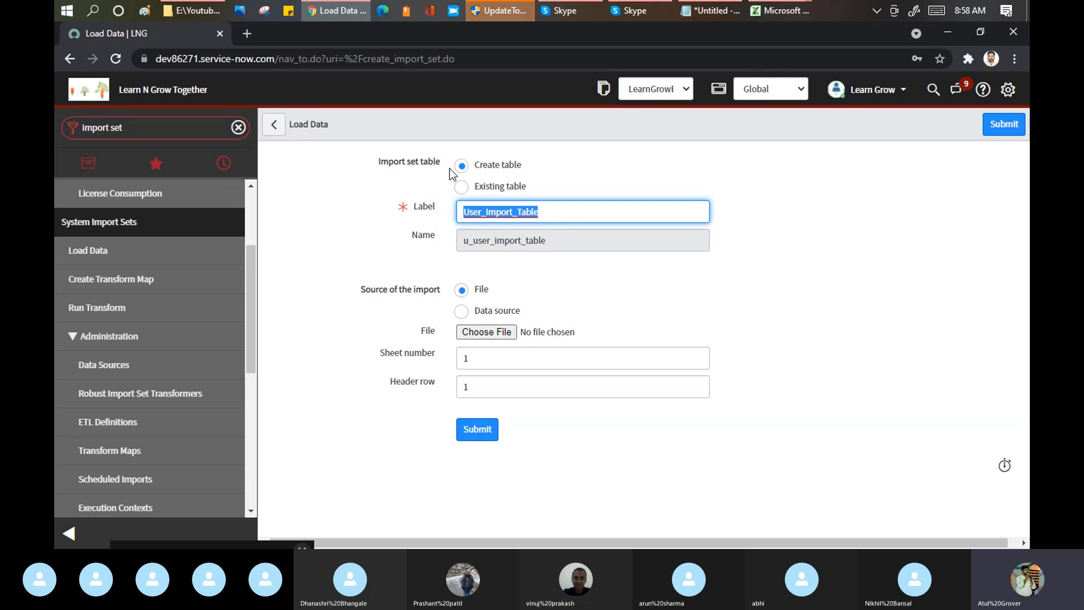
left_click(550, 214)
left_click_drag(550, 213, 454, 225)
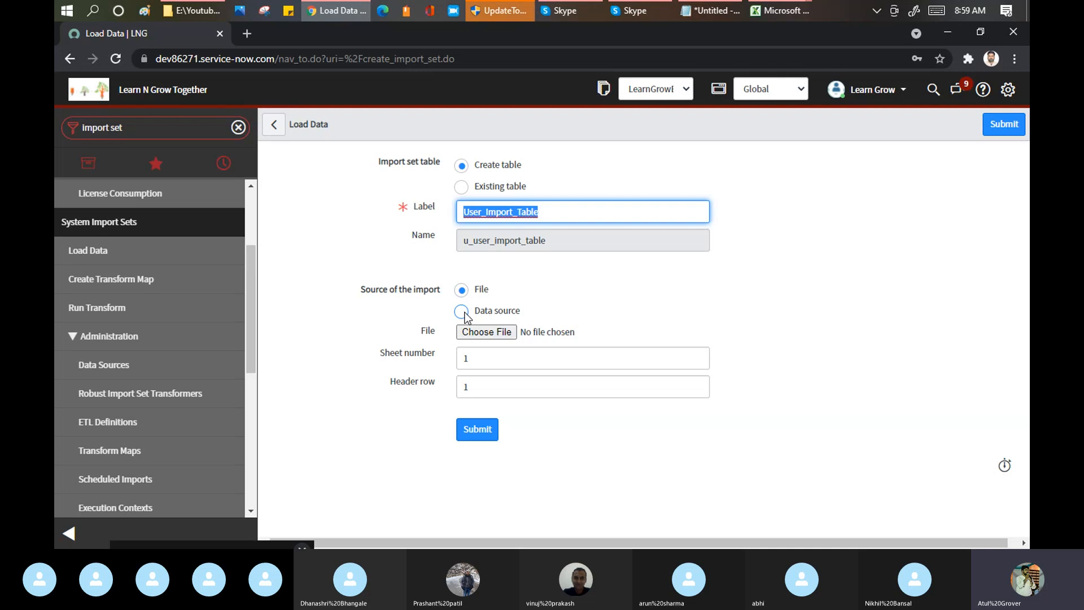
left_click(770, 9)
left_click(835, 79)
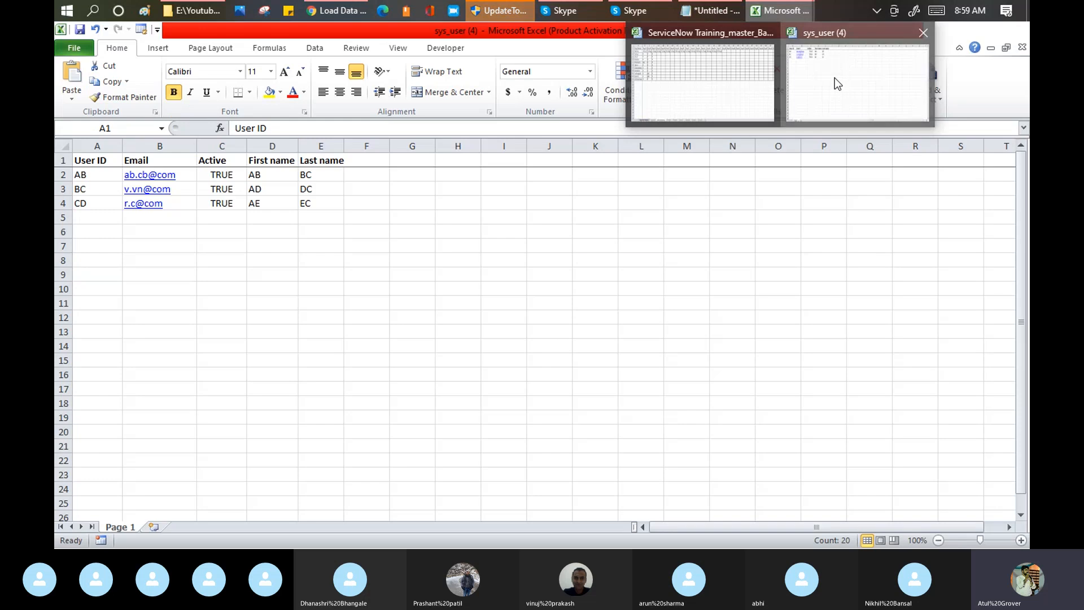
Step: Switch to ServiceNow in Chrome and pick sys_user (4) from the Downloads folder as the import source file
left_click(339, 10)
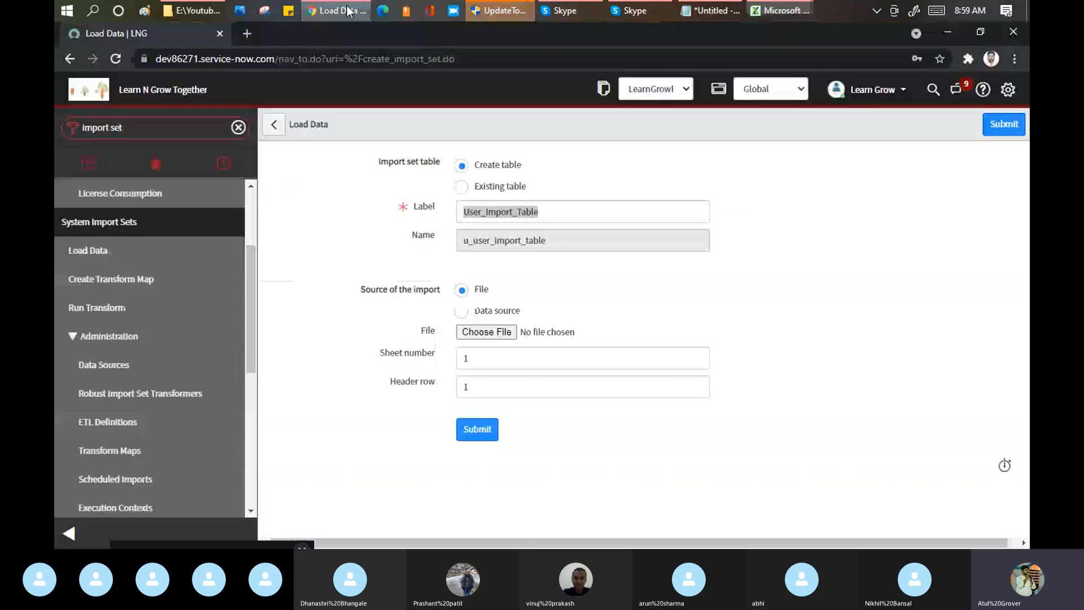
left_click(483, 337)
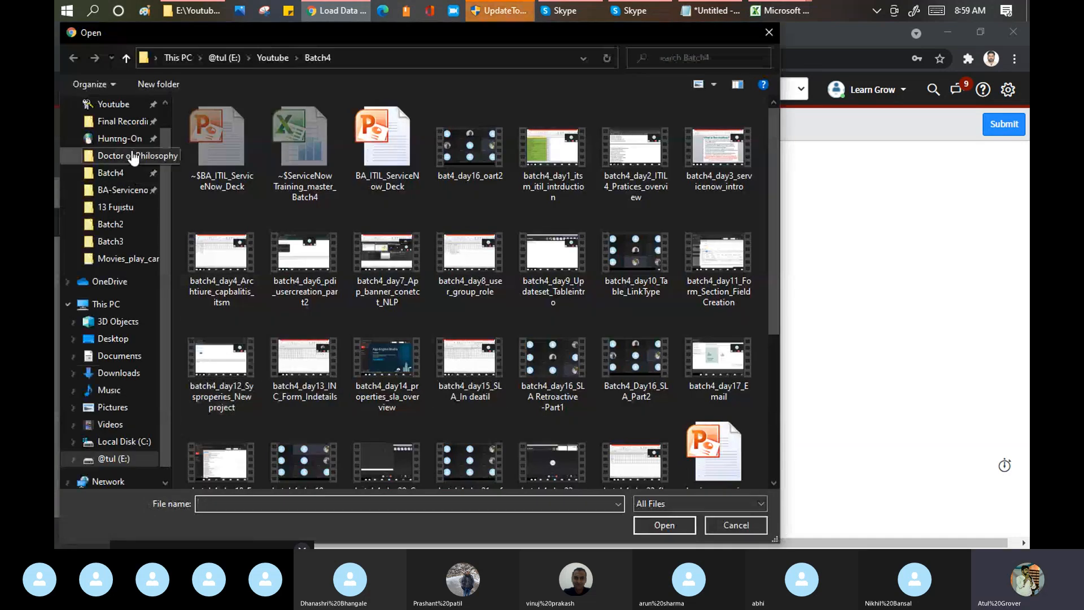
left_click(117, 373)
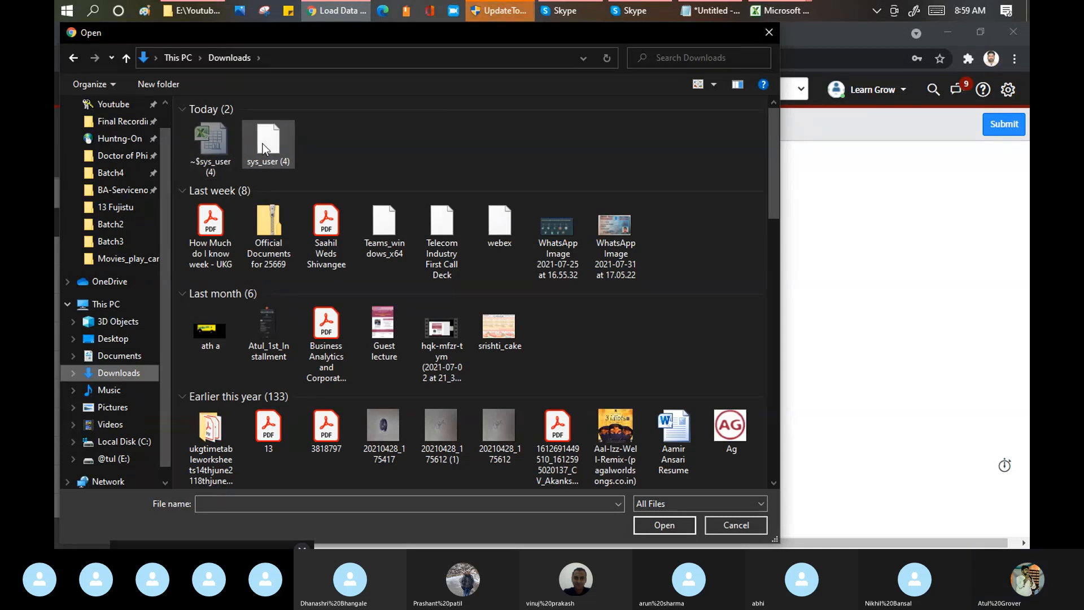
left_click(262, 143)
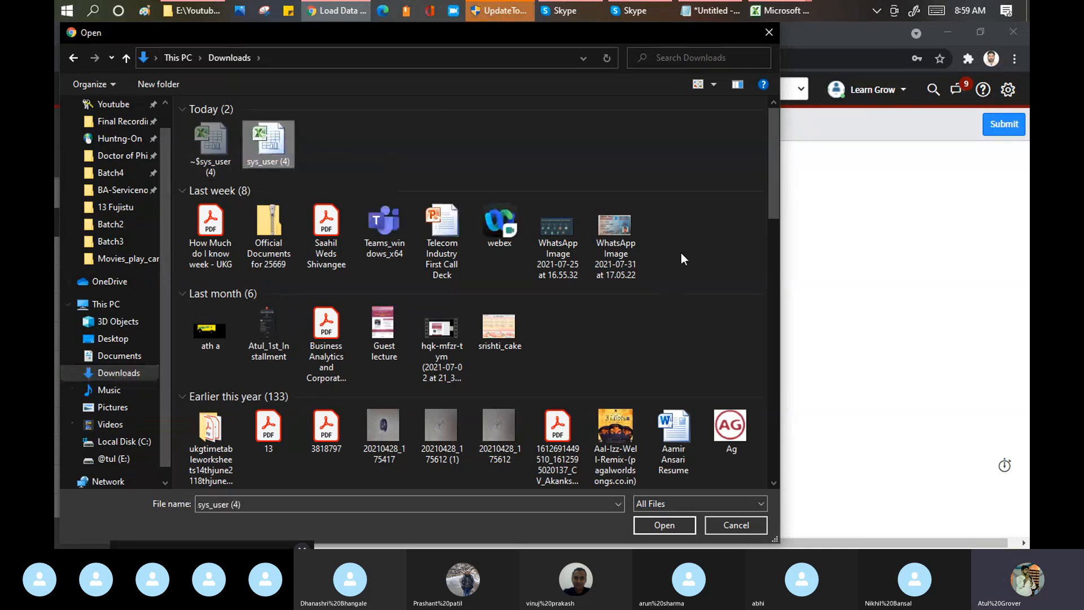
Step: Close the sys_user (4) workbook in Excel, minimize the other workbook, and attach sys_user (4) to the Load Data form
left_click(789, 11)
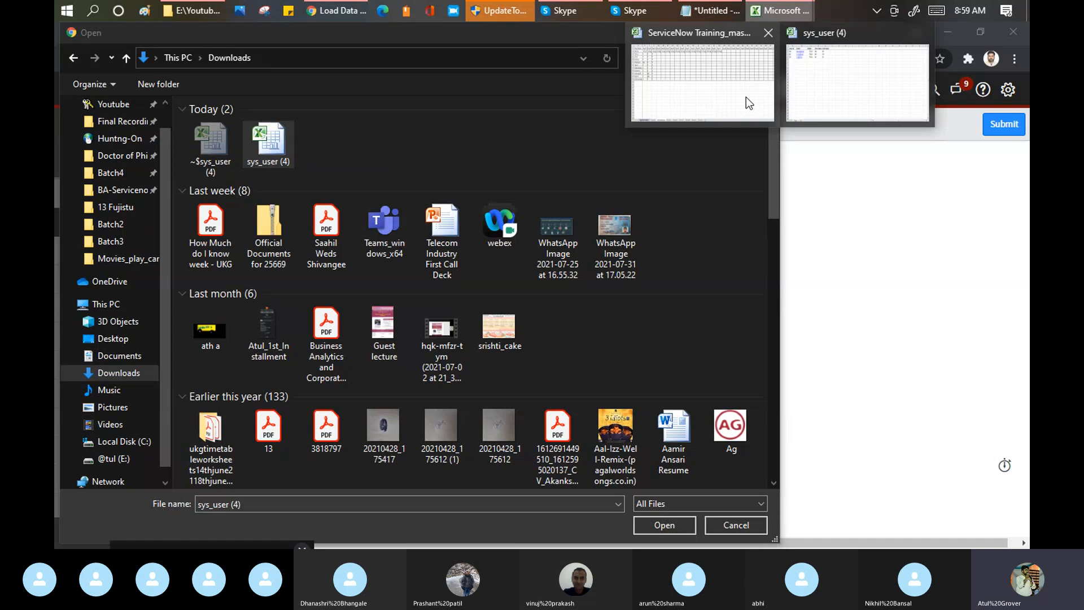
left_click(838, 86)
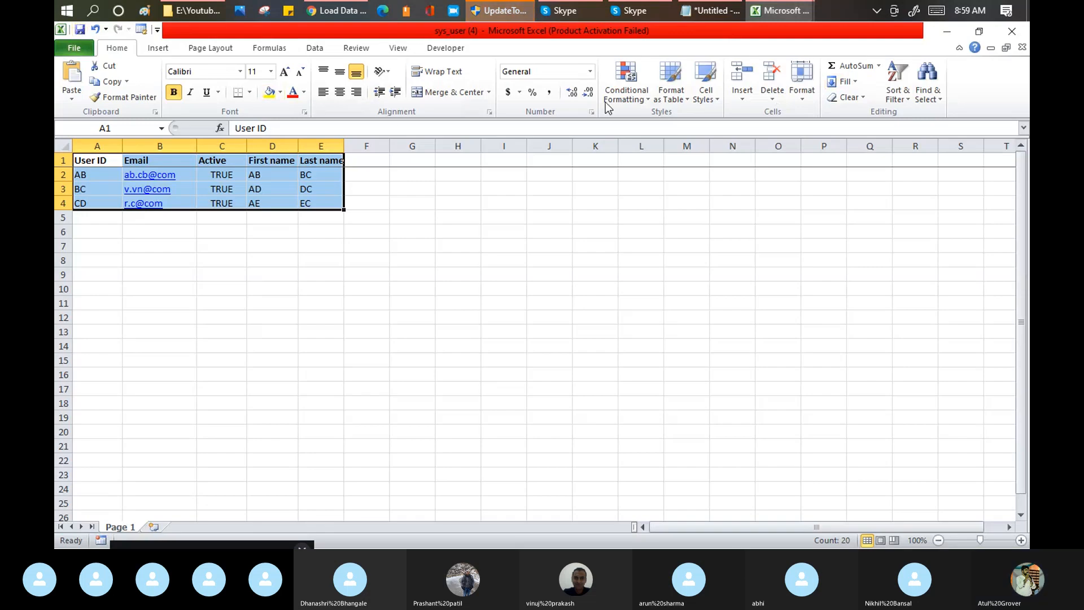
left_click(1011, 34)
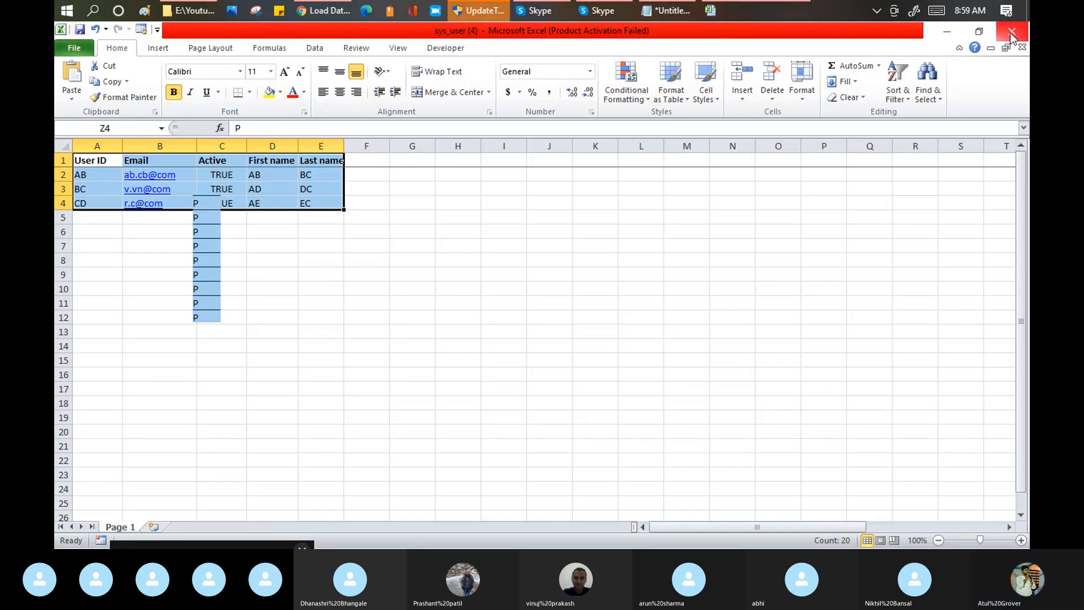
left_click(948, 34)
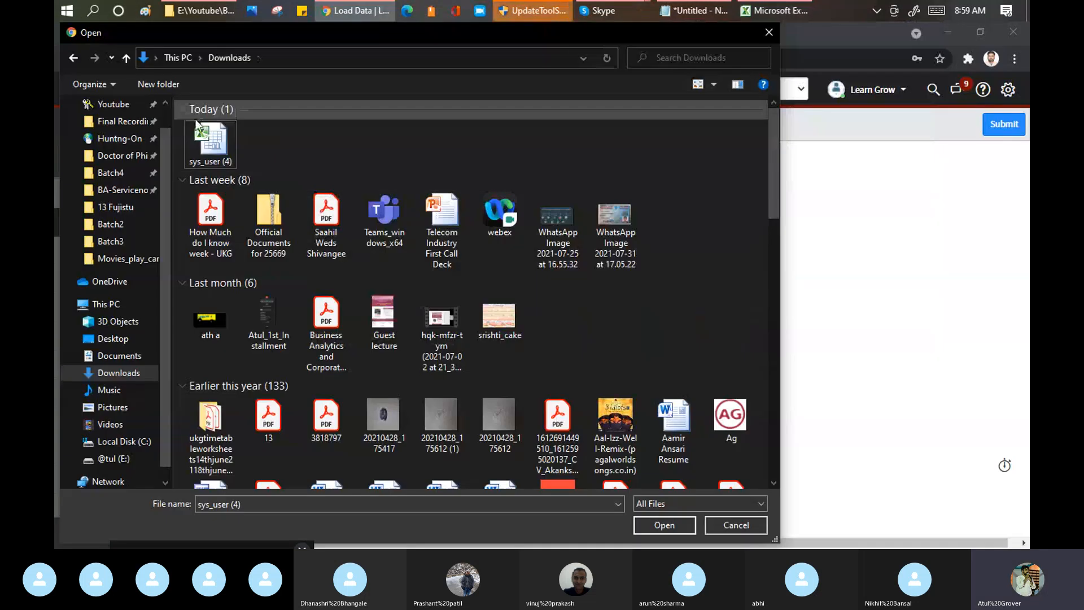
left_click(684, 526)
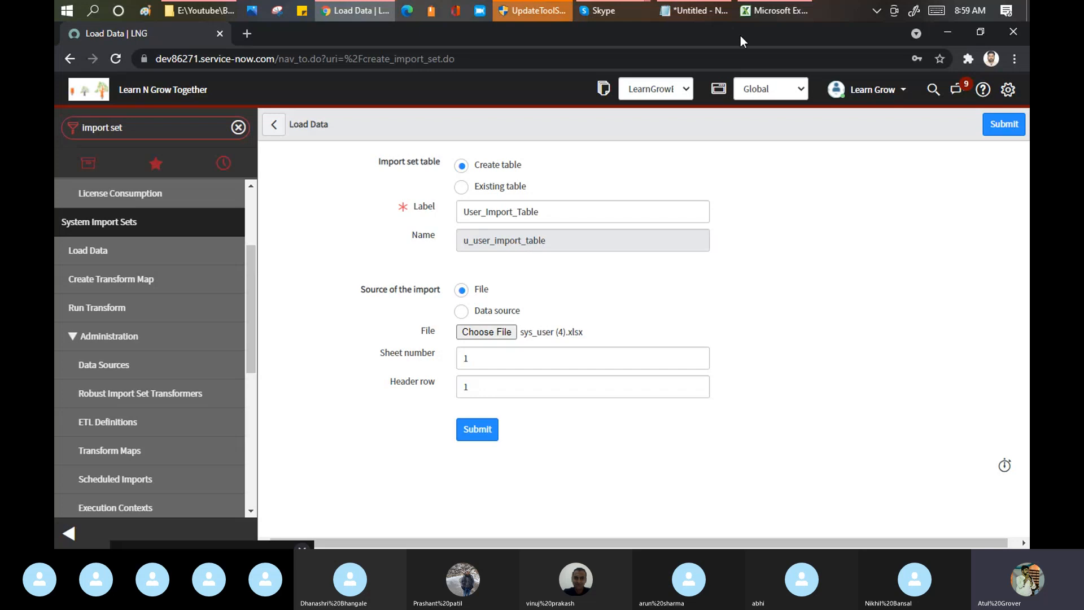
Step: Switch to File Explorer and reopen the sys_user (4) workbook from the Downloads folder
left_click(772, 10)
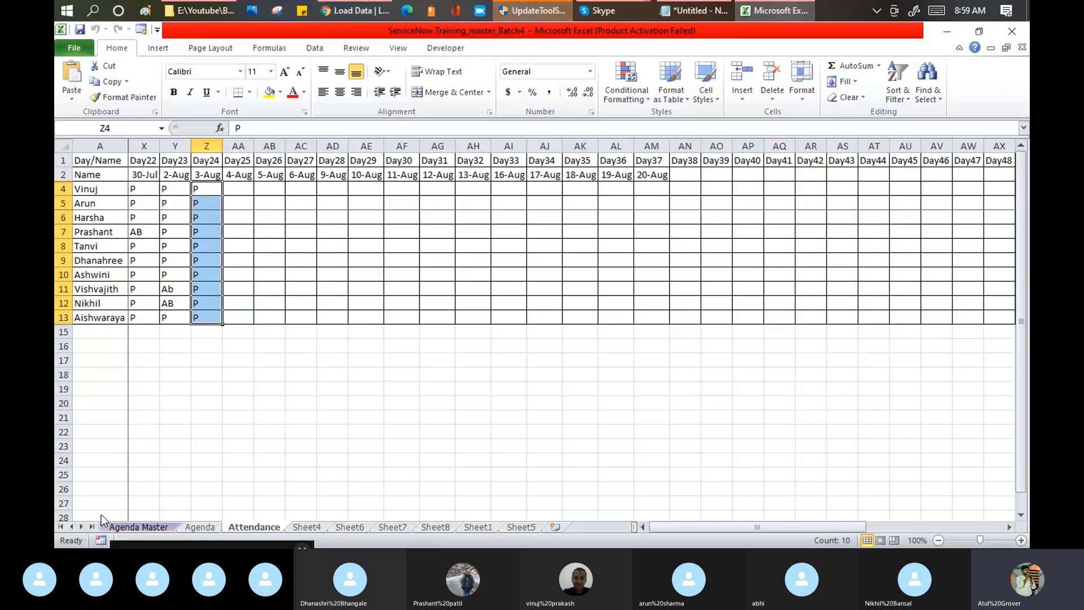
left_click(198, 17)
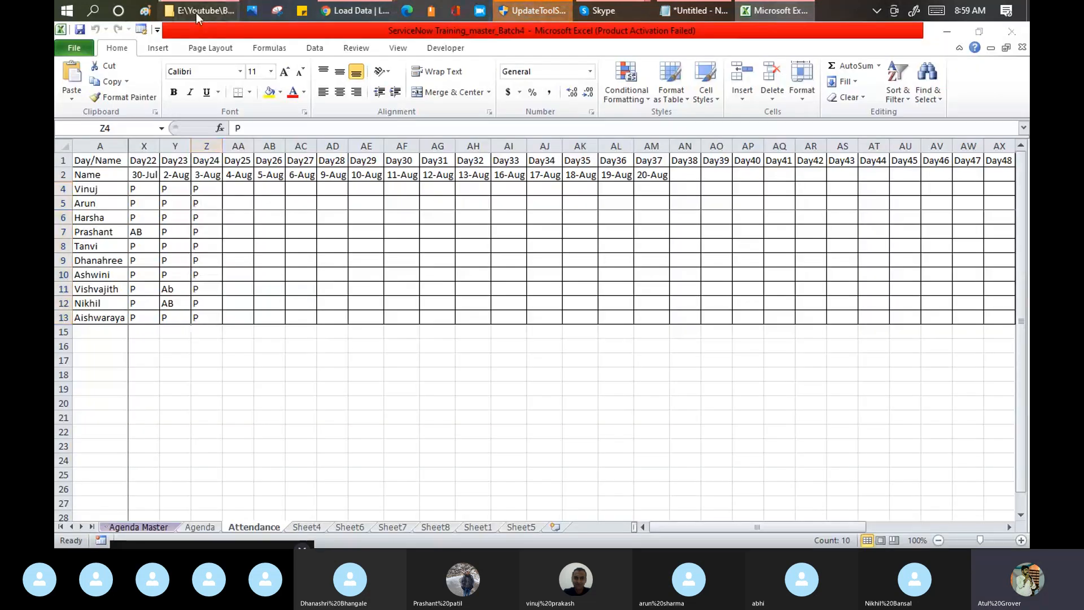
left_click(90, 428)
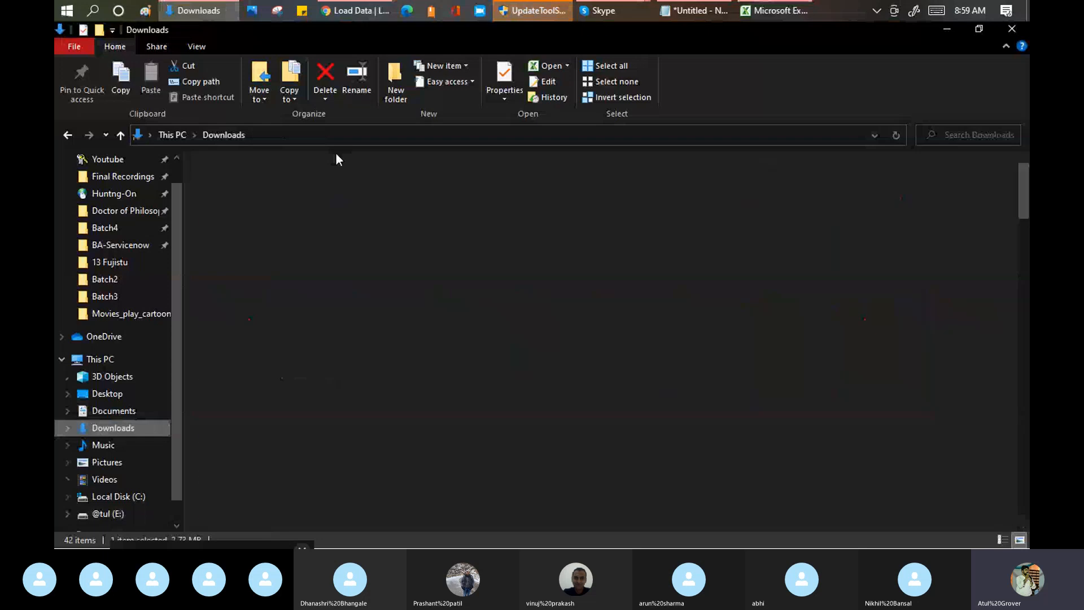
left_click(236, 178)
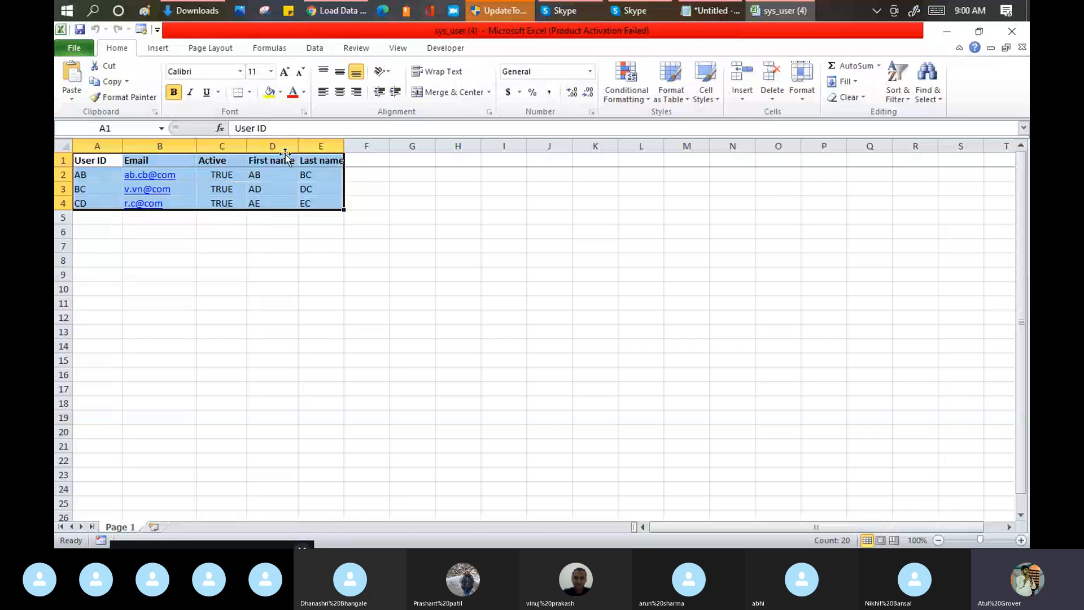
Step: Compare the sheet number on the Load Data form with the sheets in the sys_user (4) workbook, and examine the header row setting
left_click(337, 10)
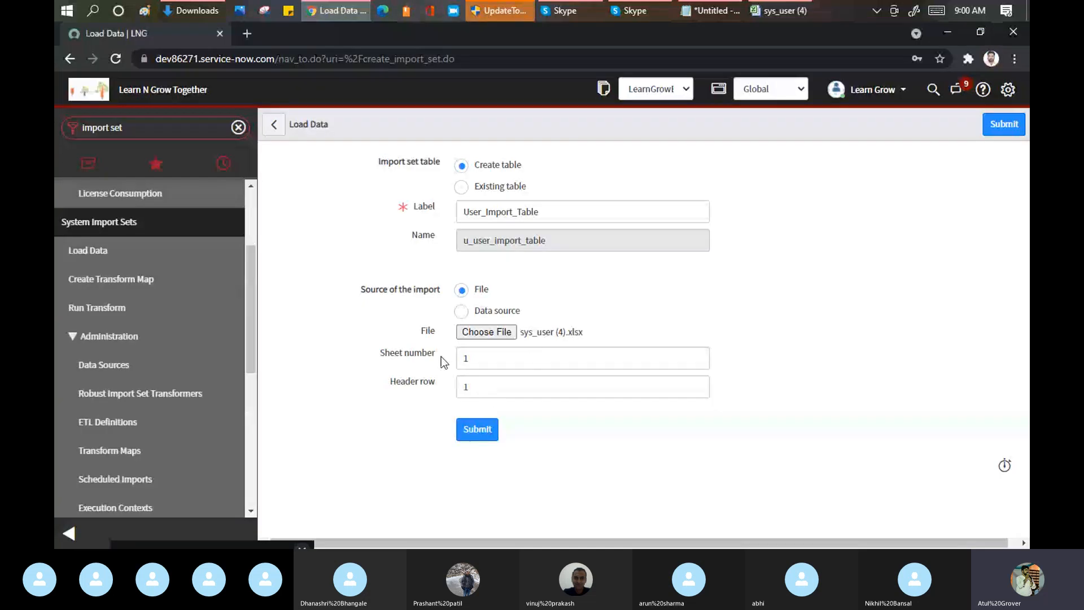
left_click_drag(384, 354, 433, 355)
left_click(775, 12)
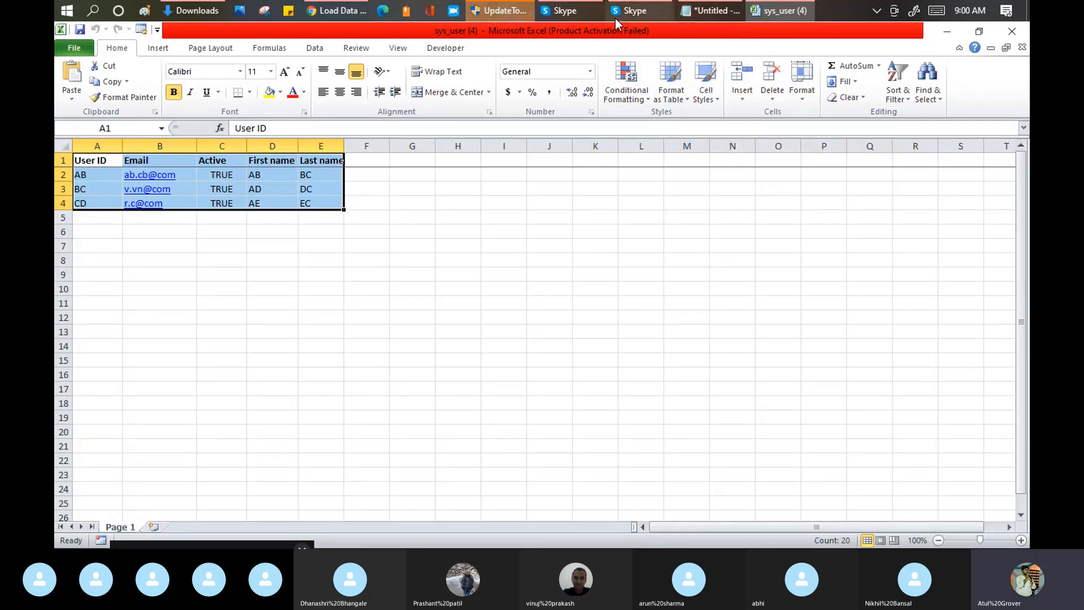
left_click(346, 12)
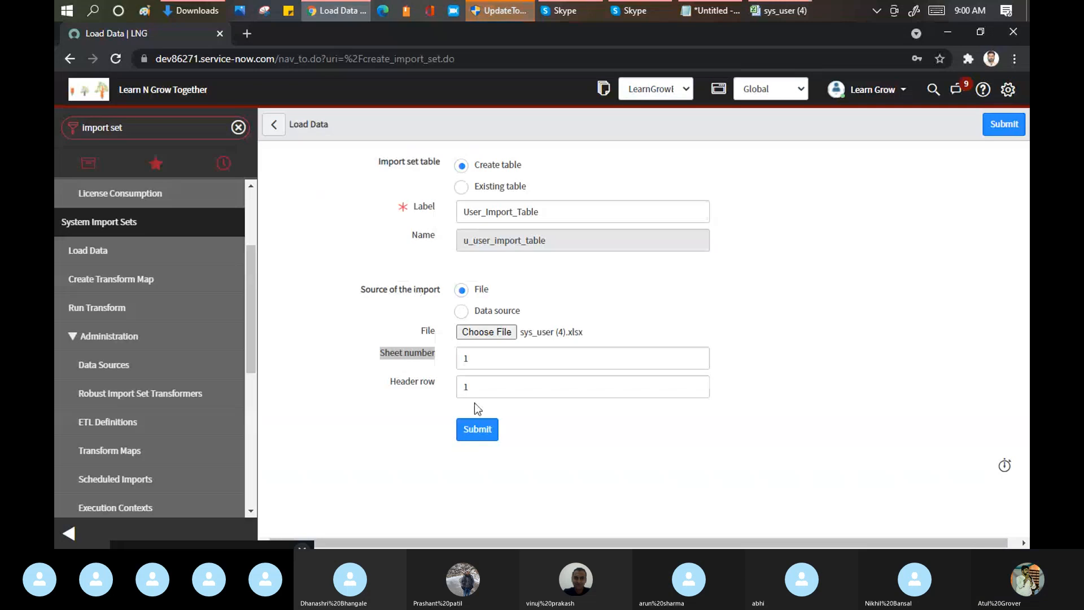
triple_click(444, 393)
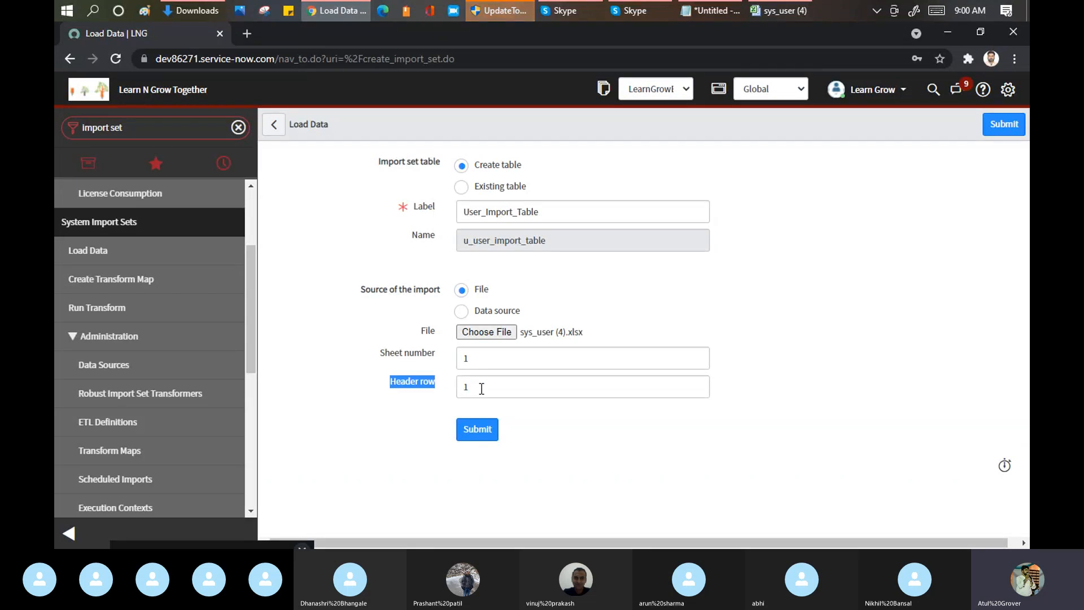
left_click_drag(481, 388, 452, 387)
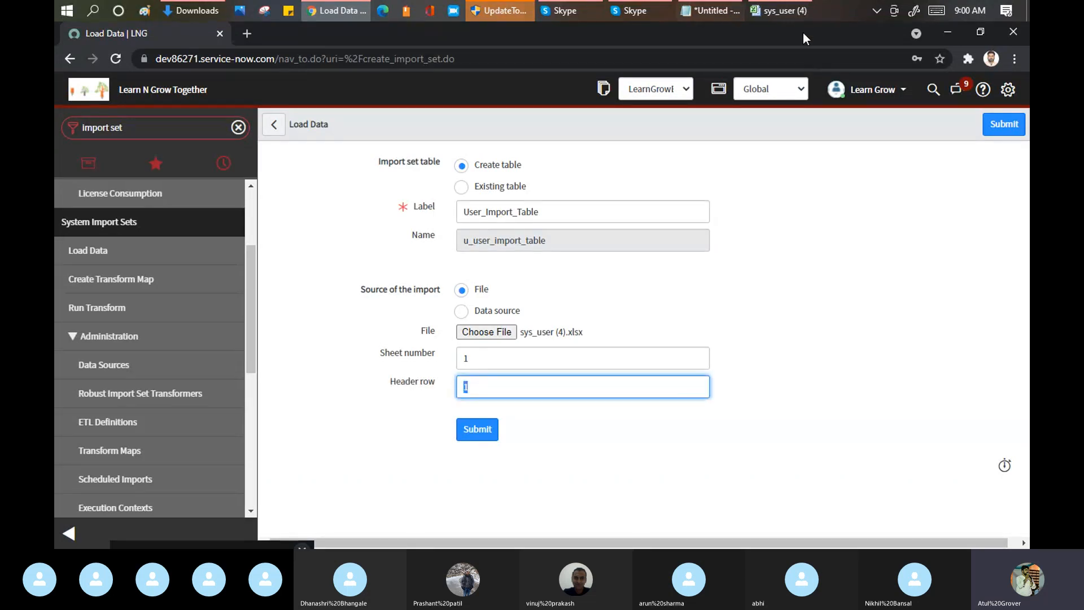
Step: Check the column headings in row 1 of the sys_user (4) workbook, and submit the Load Data form in ServiceNow
left_click(785, 12)
left_click(59, 161)
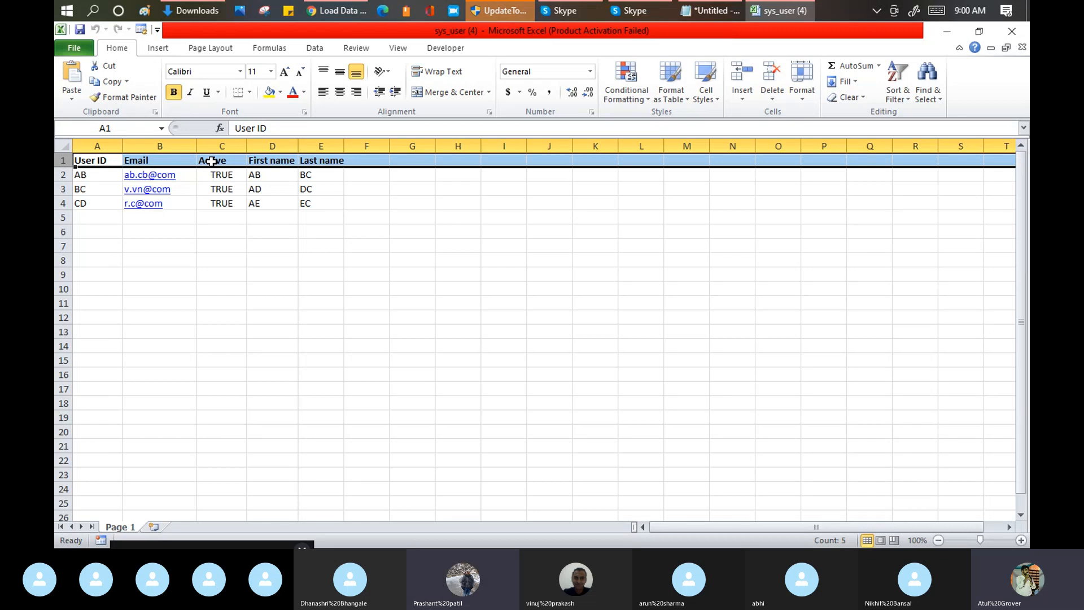
left_click(333, 11)
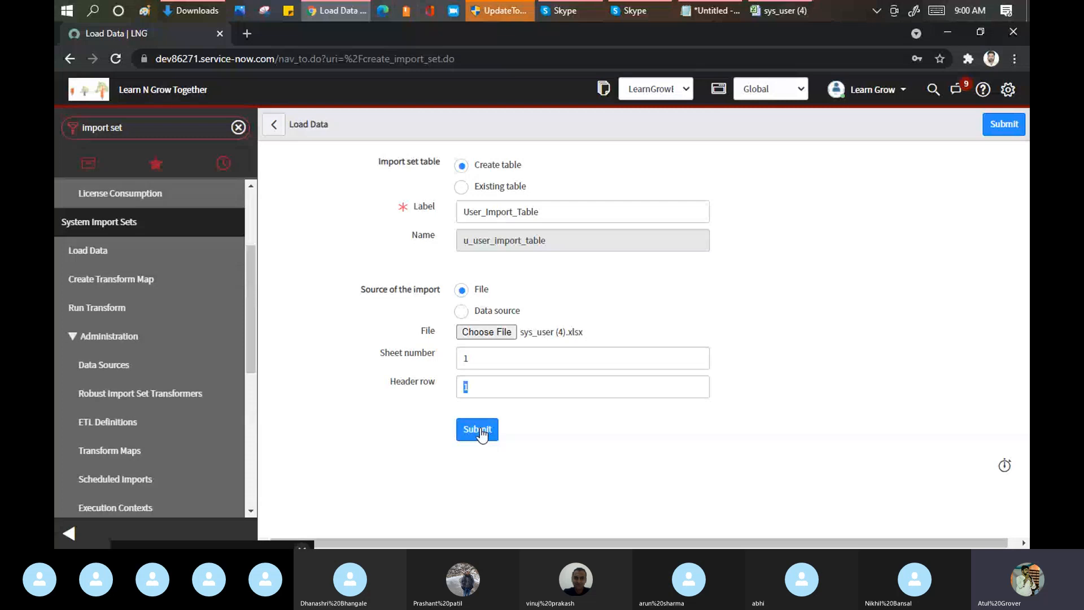
left_click(480, 429)
Step: Switch to Notepad and review the Mobile - Laptop connection step in the Transform Map - Import Set notes
left_click(710, 11)
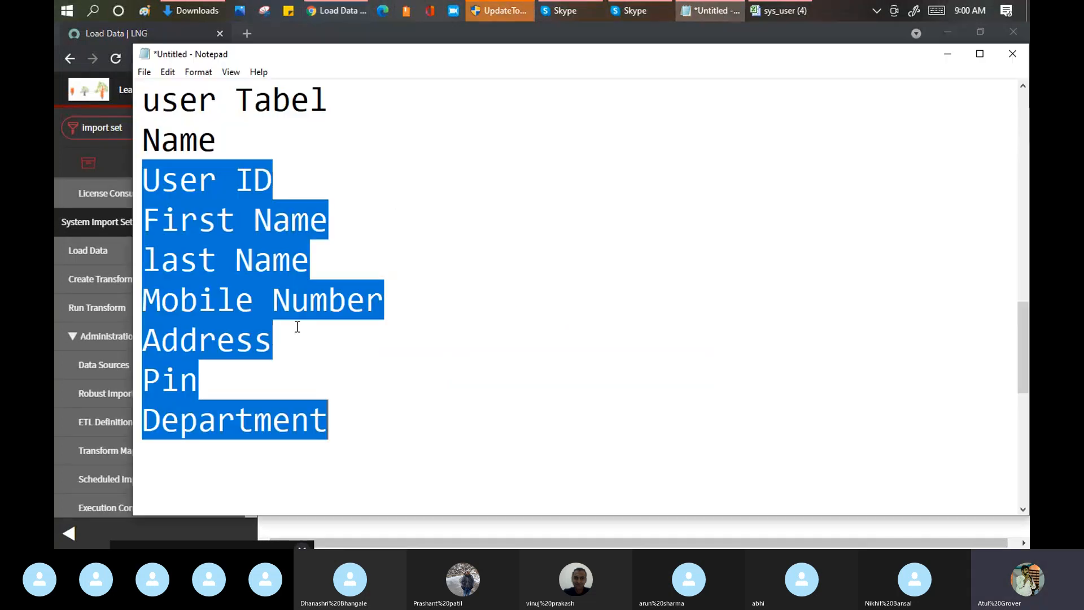
scroll(366, 212, "up", 10)
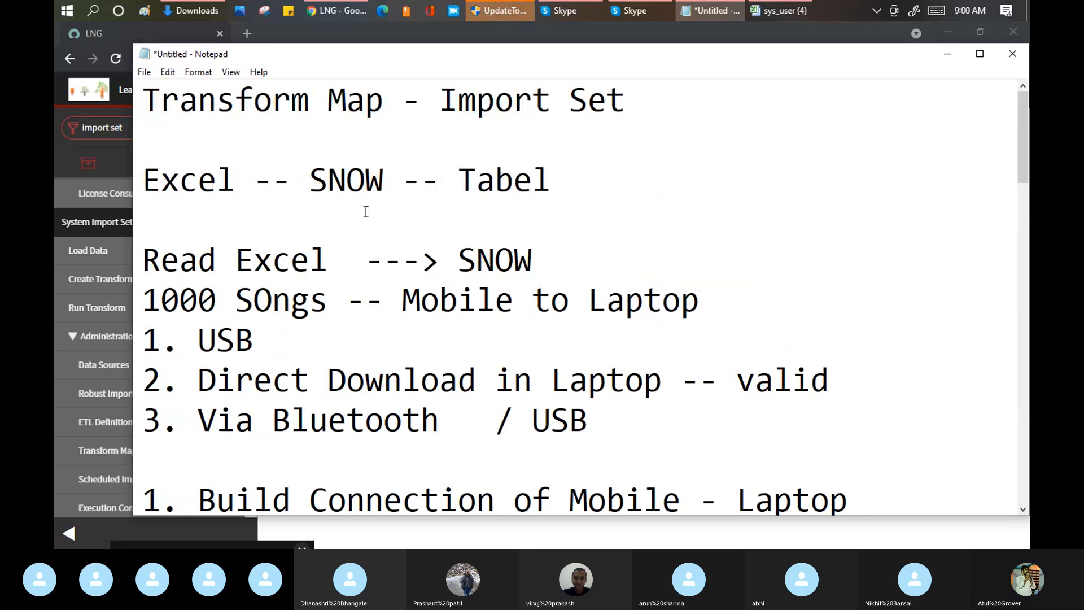
scroll(366, 211, "down", 2)
left_click_drag(572, 249, 844, 258)
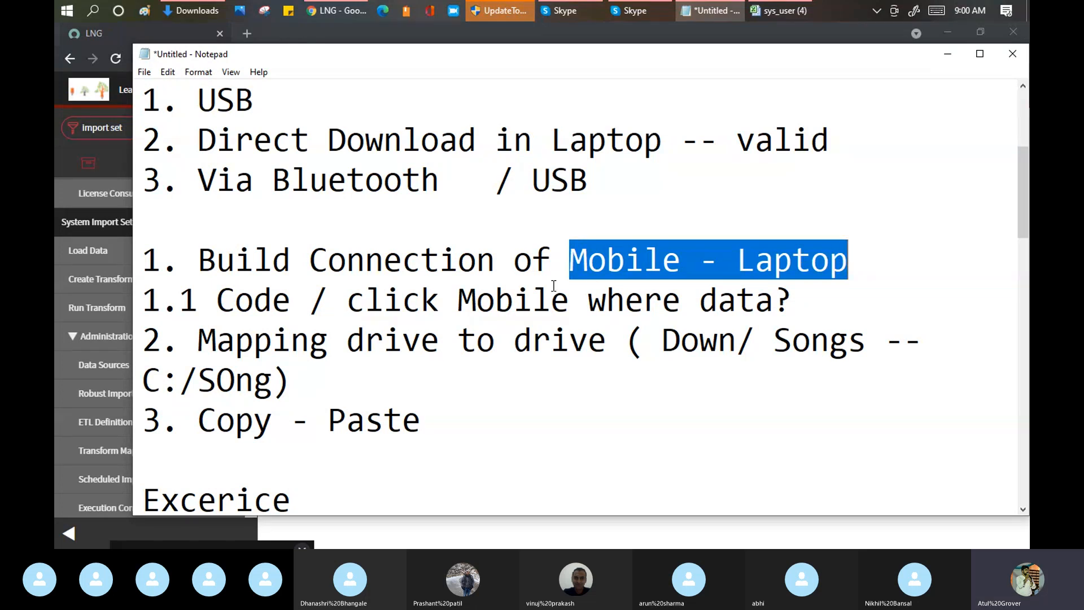
Step: Return to ServiceNow in Chrome and examine the import progress name, completion status and insert message
left_click(347, 13)
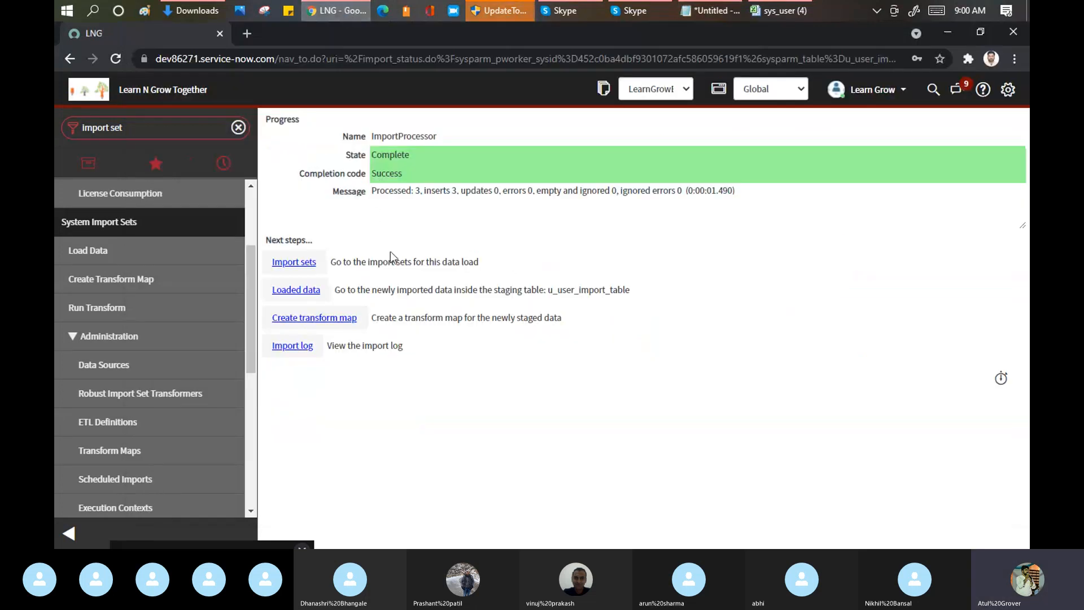
left_click_drag(371, 137, 398, 163)
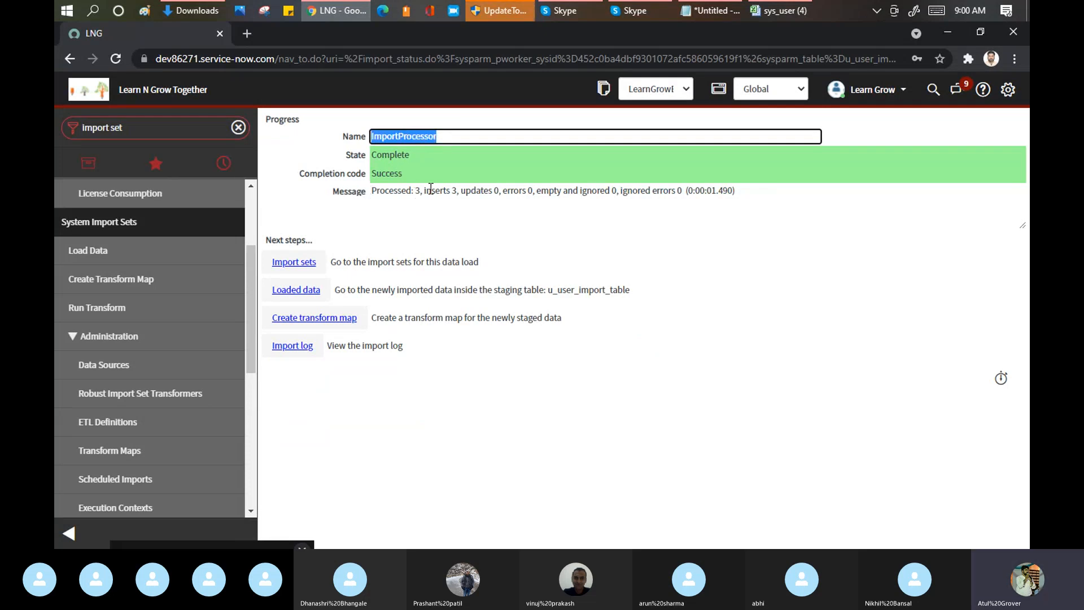
left_click_drag(424, 190, 457, 188)
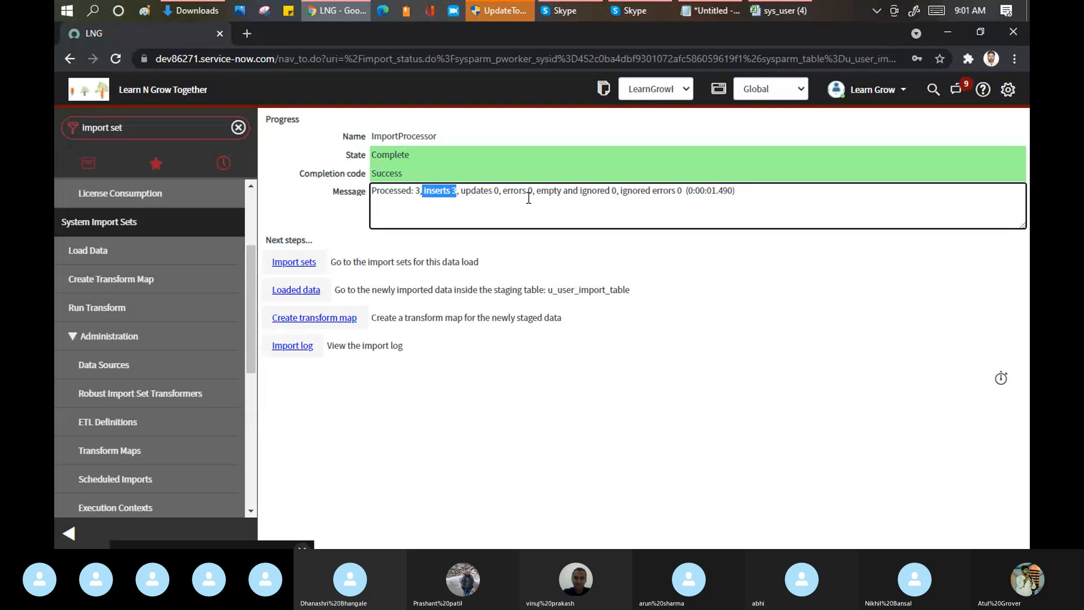
Step: Filter the navigator for "user a", open the Users list in a new tab, and check the user IDs in the sys_user (4) workbook
left_click(150, 124)
type("user a")
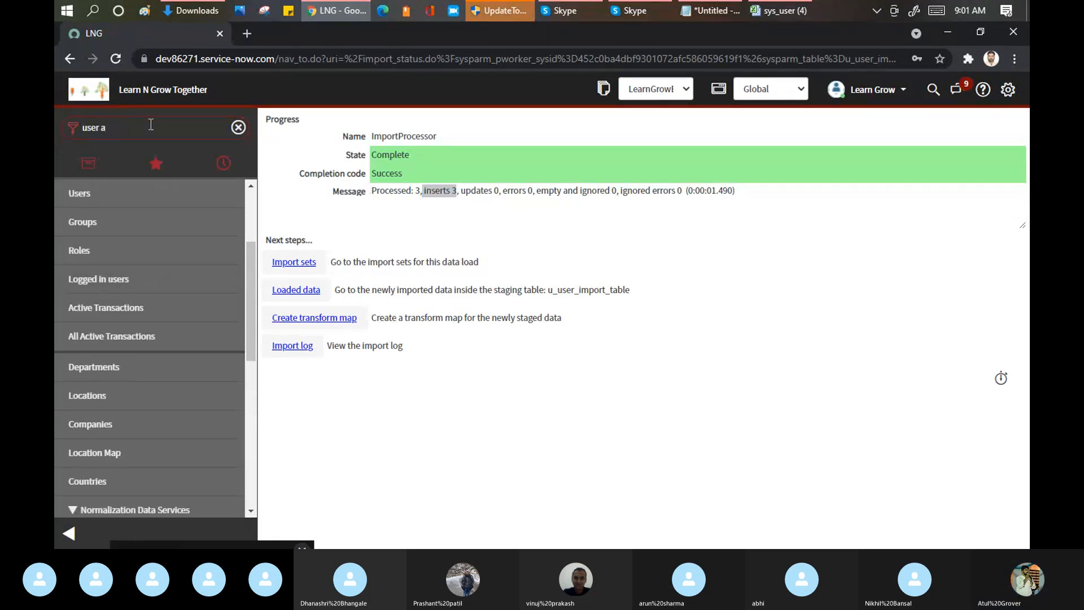
left_click(76, 195, "ctrl")
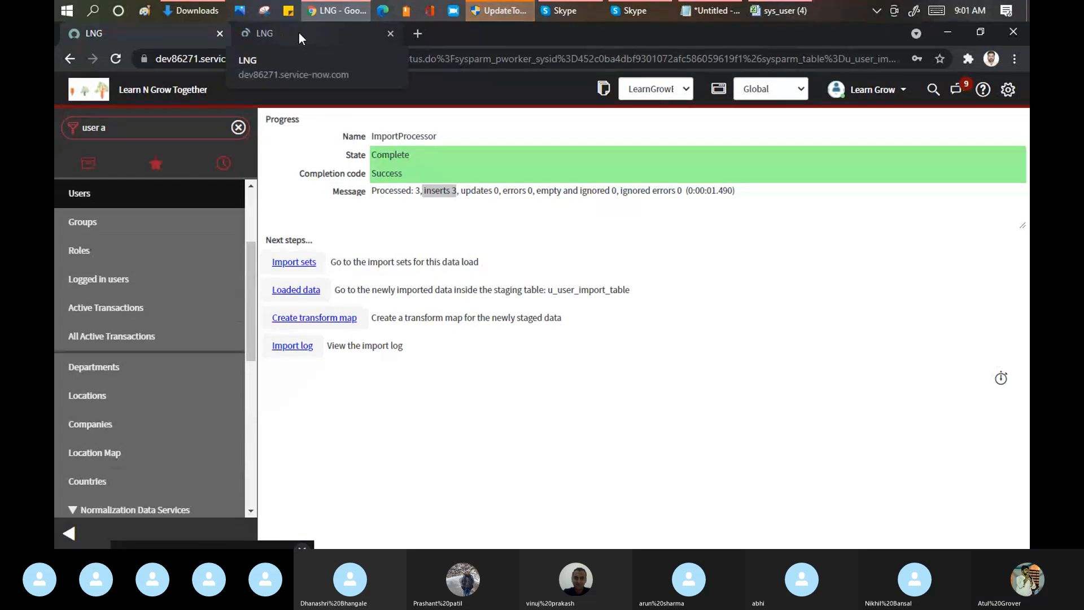
left_click(785, 12)
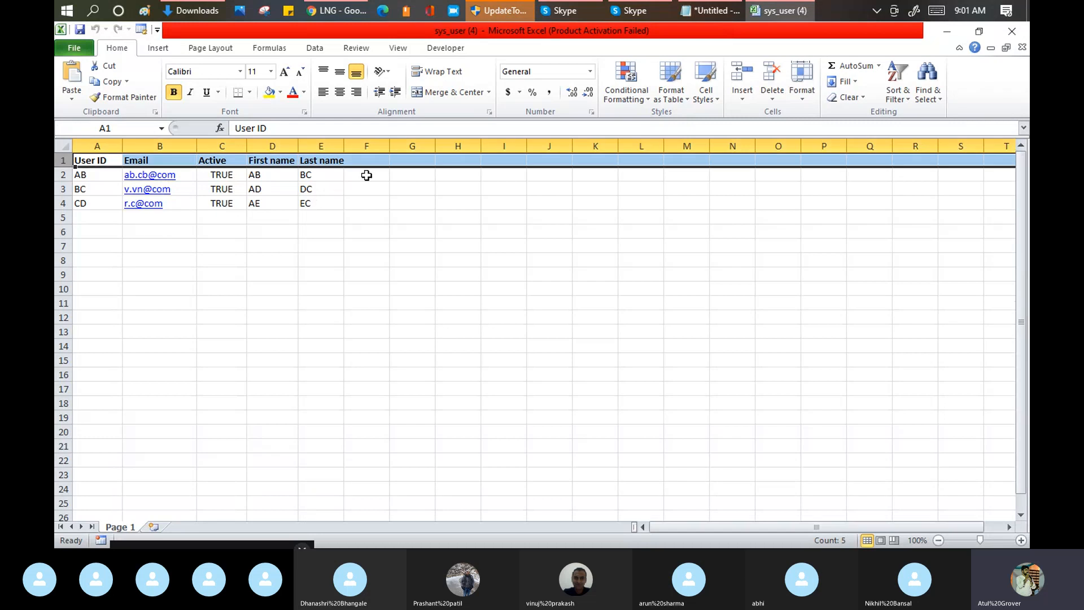
left_click(336, 11)
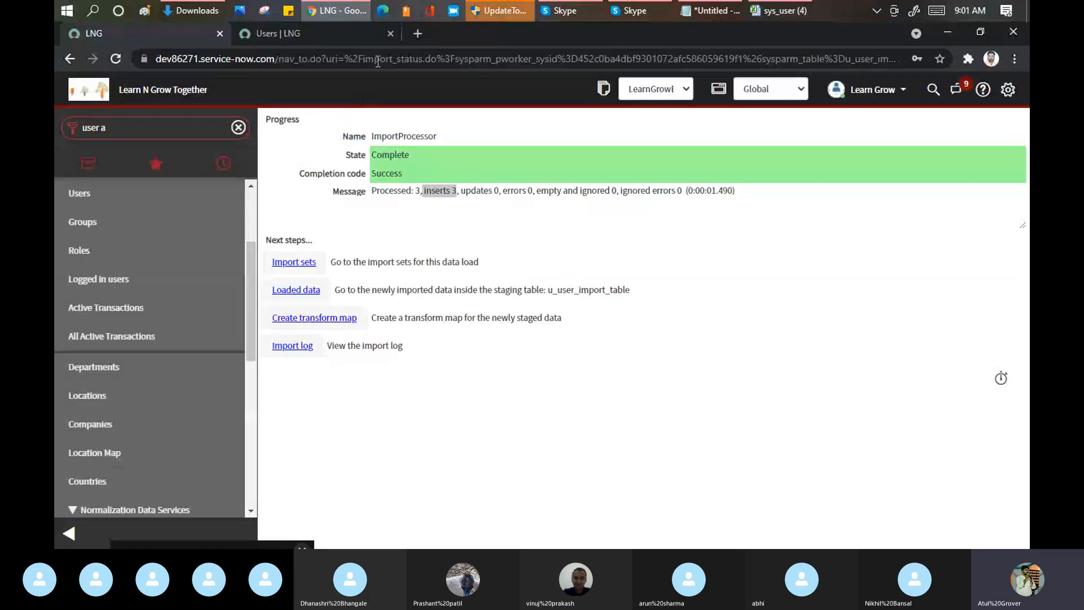
left_click(327, 35)
Step: Filter the Users list by user ID *AB, look through the matches for the imported user, and return to the import progress page
left_click(233, 170)
type("*")
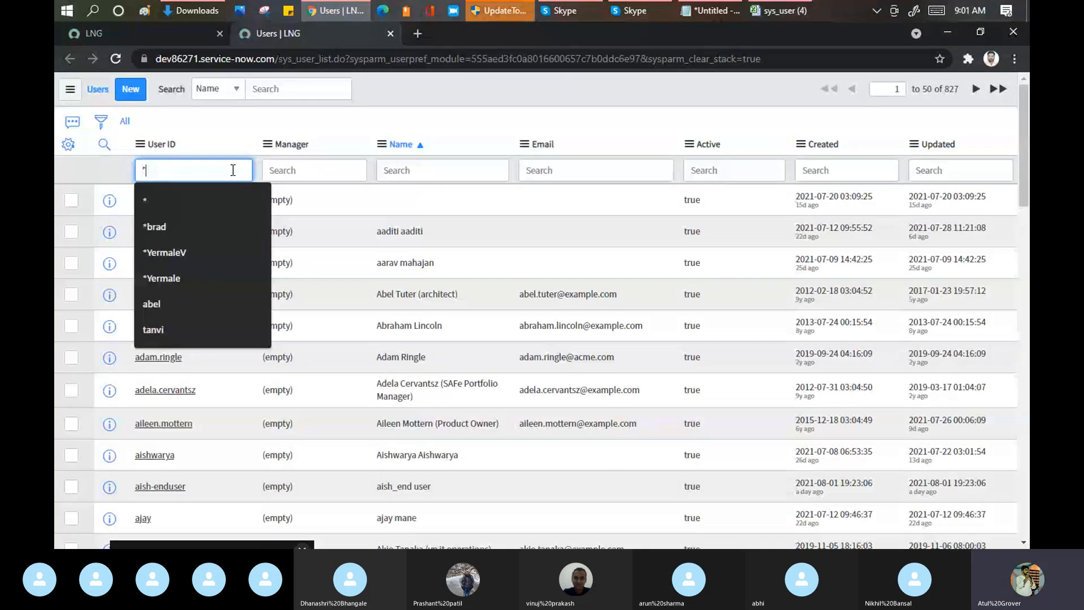
type("AB")
key("Return")
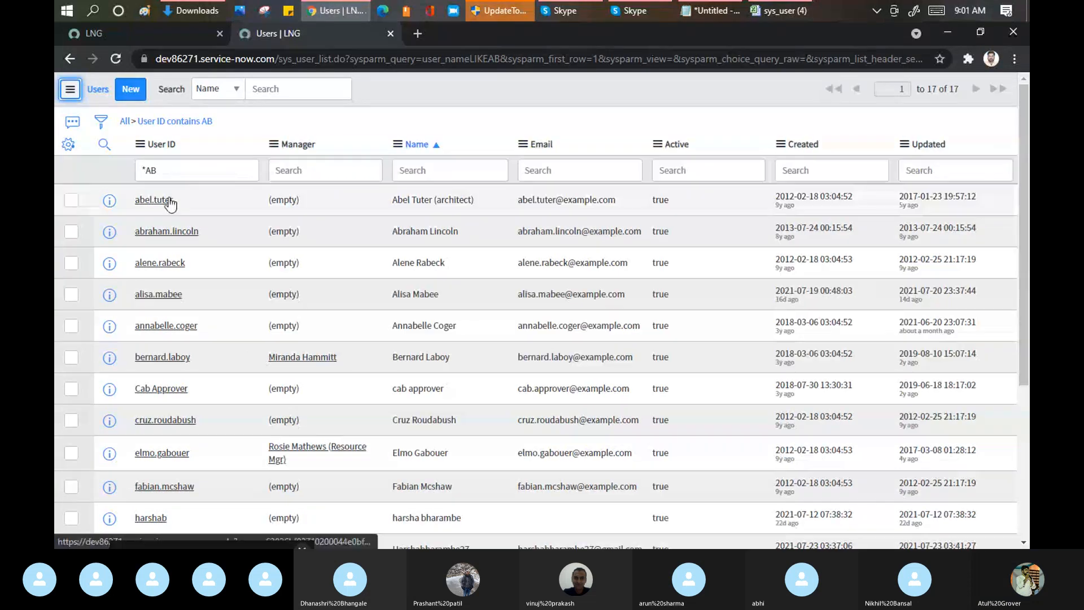
scroll(178, 191, "down", 4)
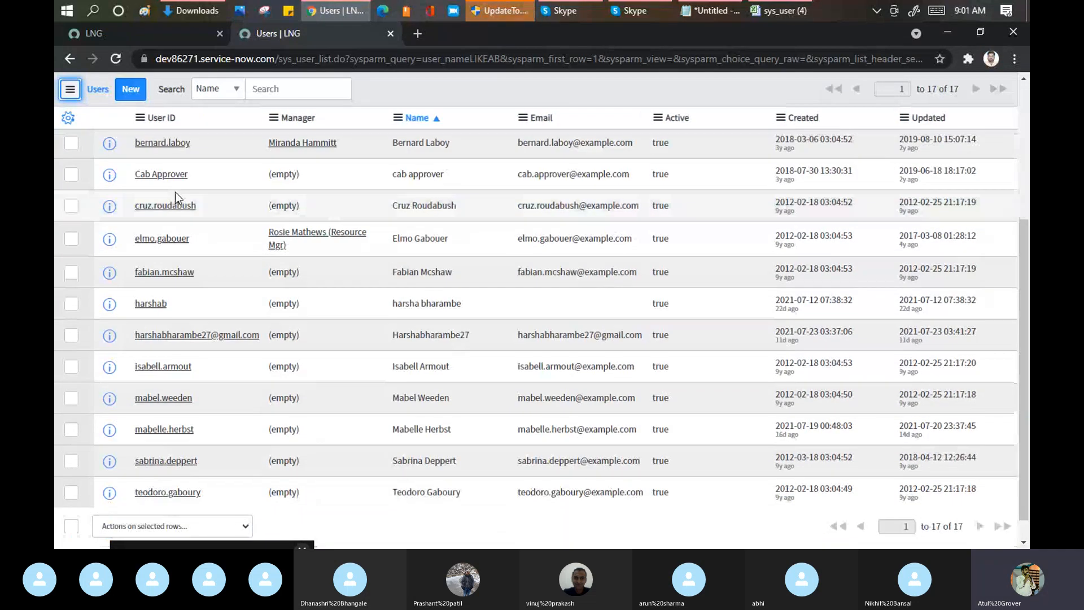
scroll(175, 192, "down", 1)
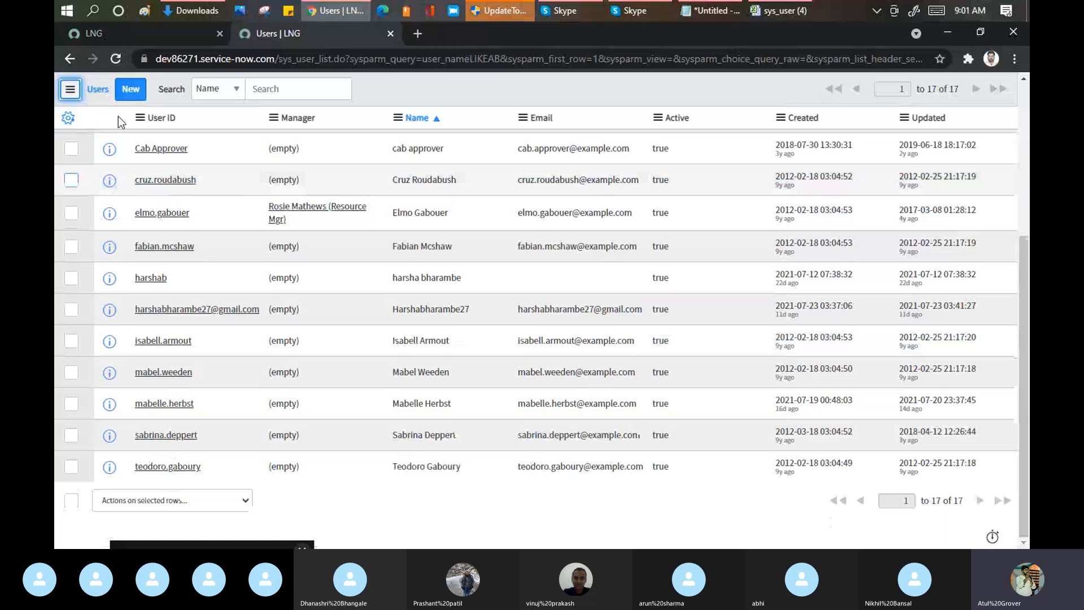
left_click(120, 32)
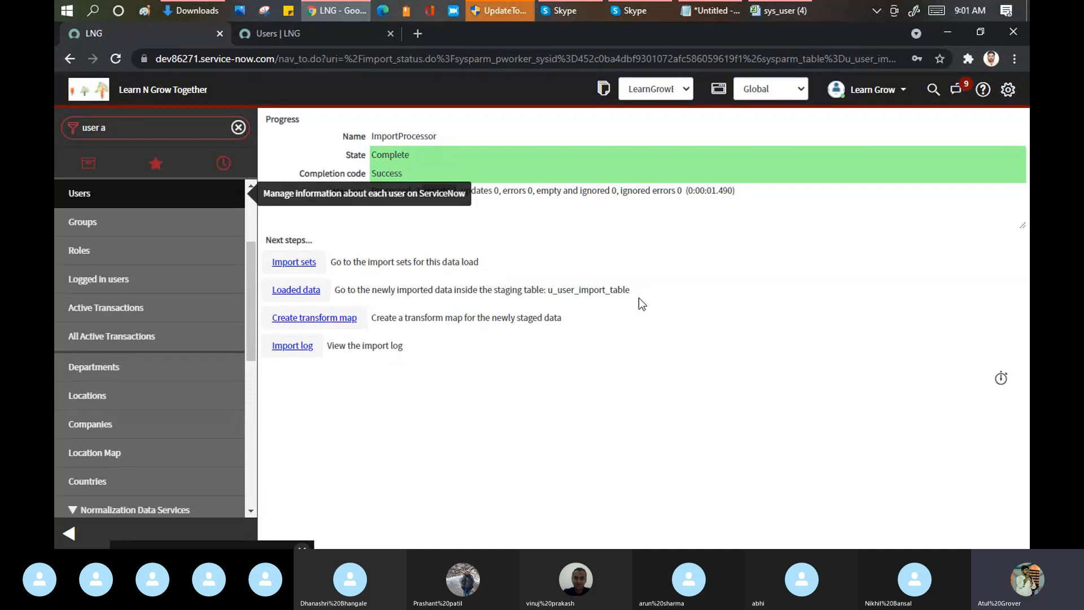
Step: Mark the staging table name, switch to Notepad, and add the line "folder - folder Table - Table" below the drive mapping step
left_click_drag(636, 290, 549, 286)
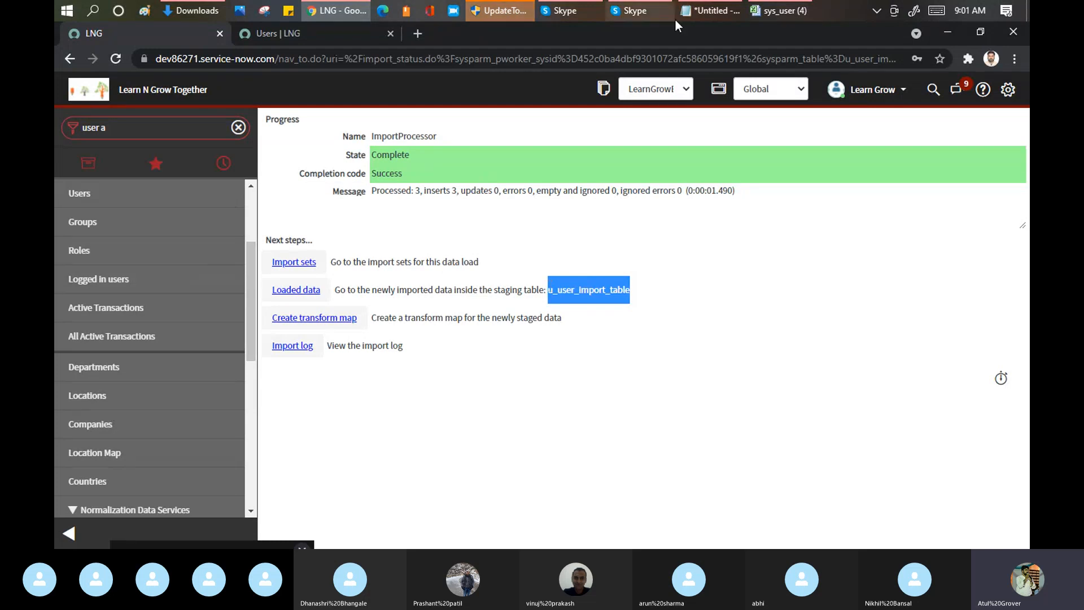
left_click(704, 11)
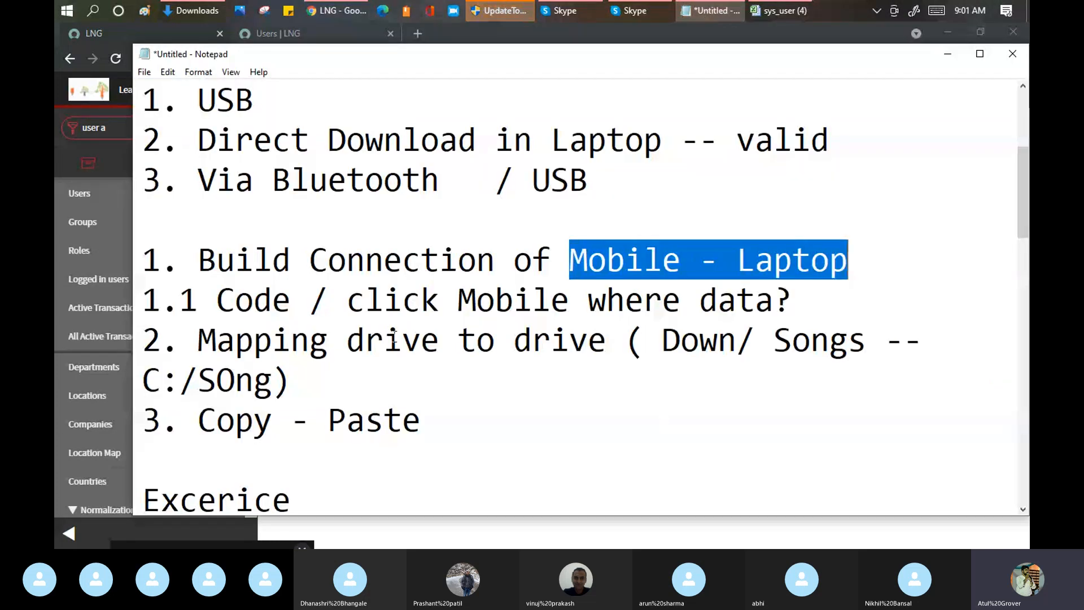
left_click_drag(346, 342, 606, 351)
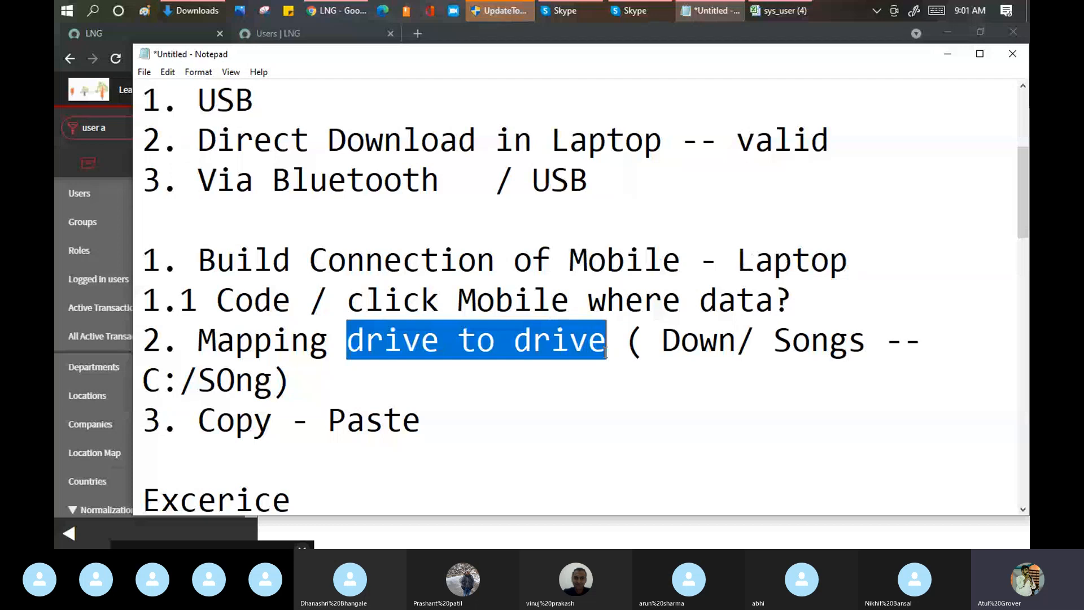
left_click(442, 334)
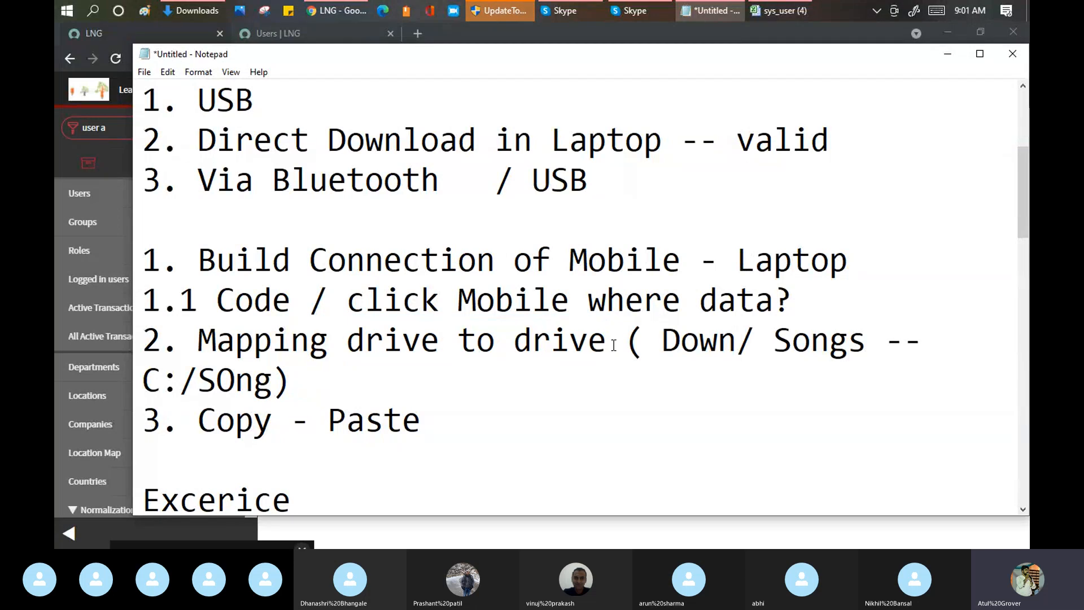
key("Return")
type("fol")
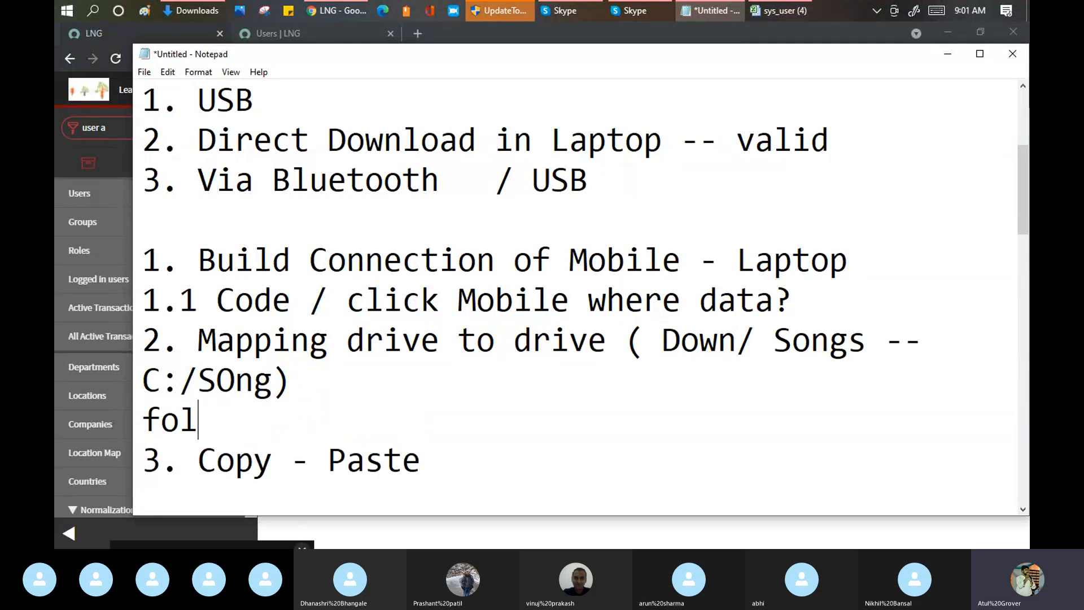
type("der - fol")
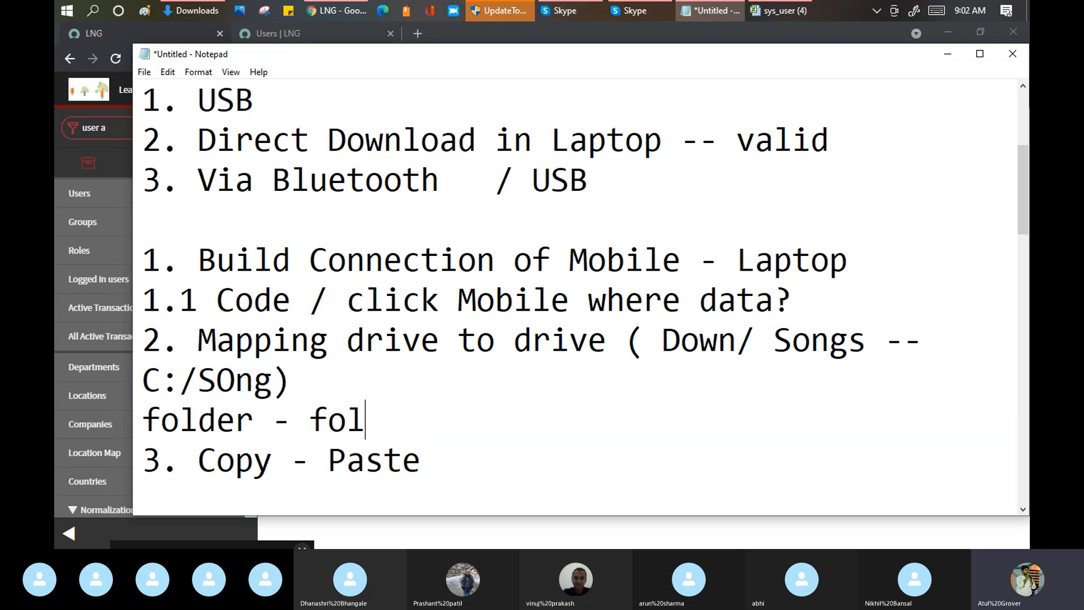
type("der")
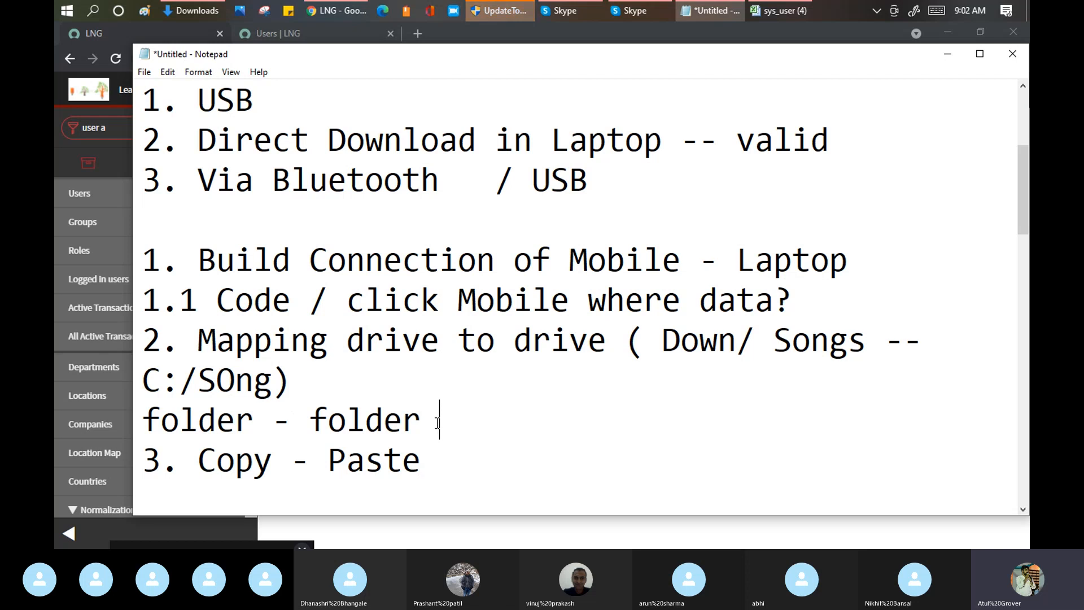
type("Table ")
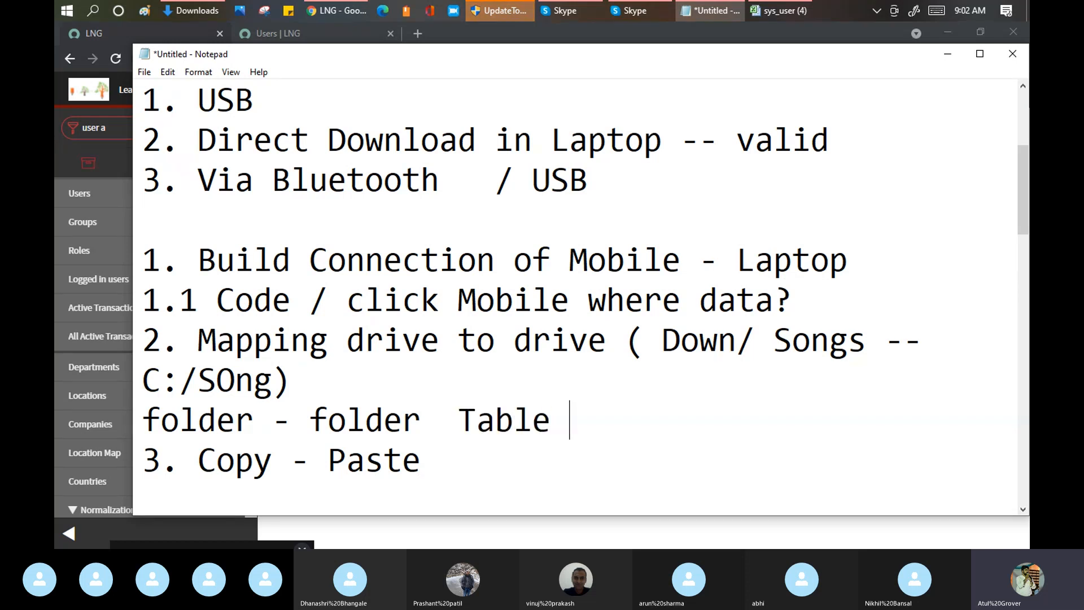
type("- Table")
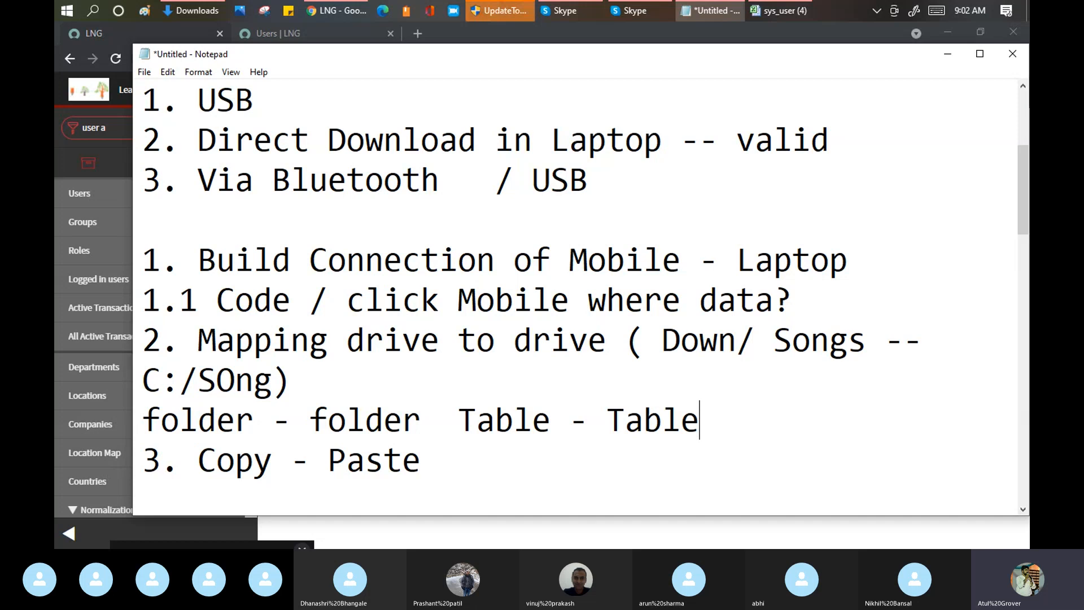
Step: Add the line "Import Set - User Tabel" beneath the table mapping line, followed by a blank line
key("Return")
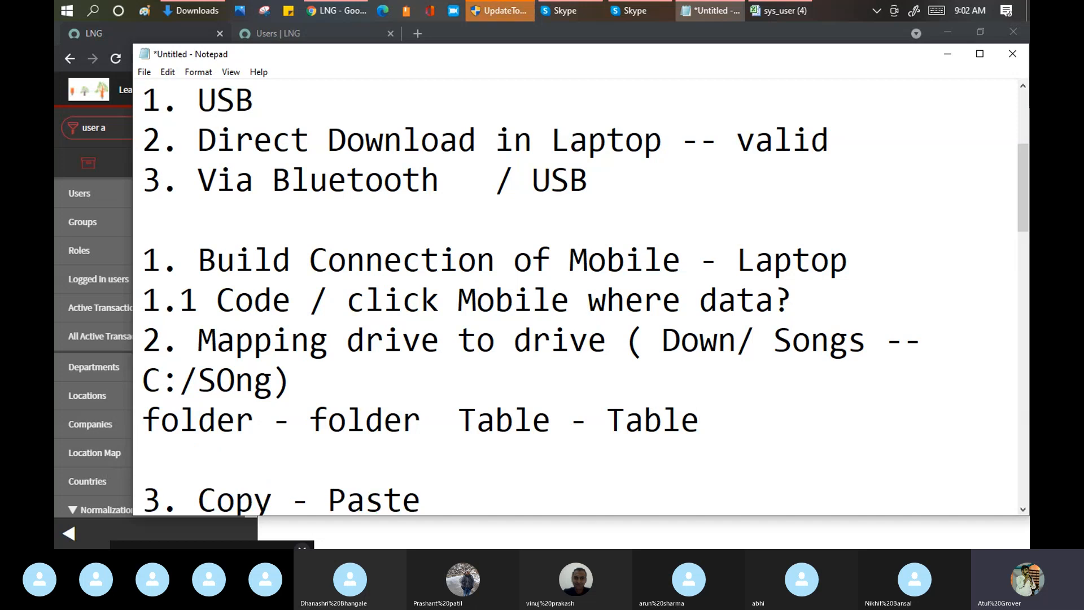
type("Impory Se")
key("BackSpace")
key("BackSpace")
key("BackSpace")
key("BackSpace")
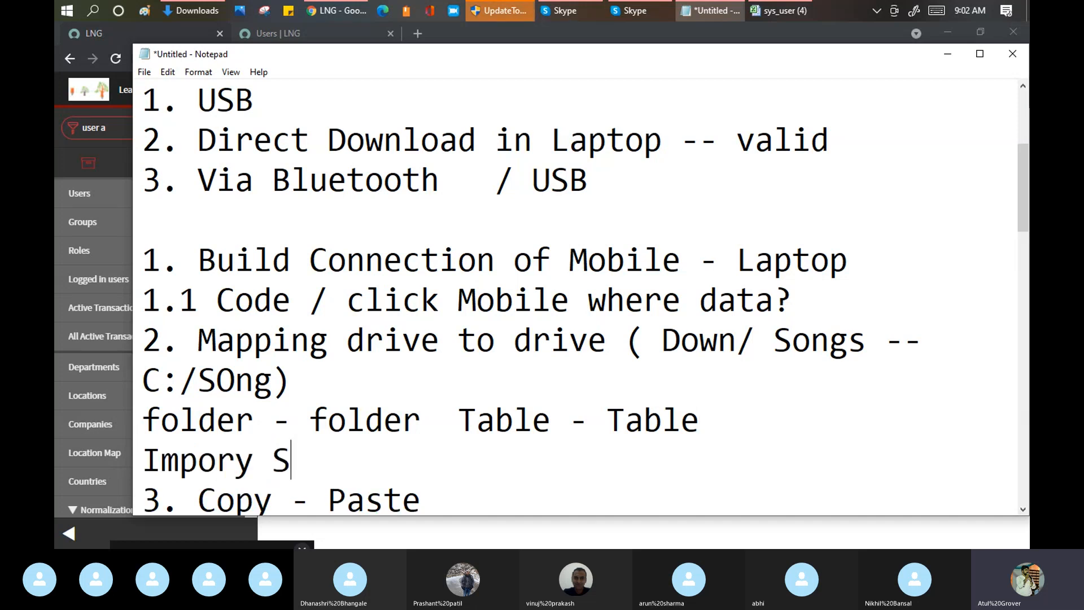
type("e")
key("BackSpace")
type("t Set - Use")
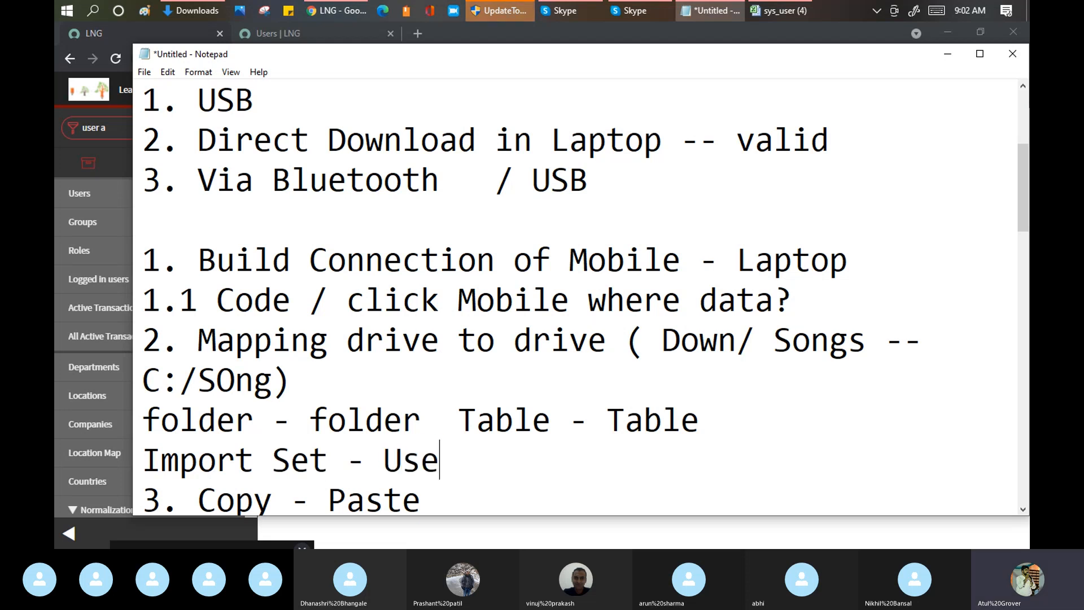
type("r Tabel")
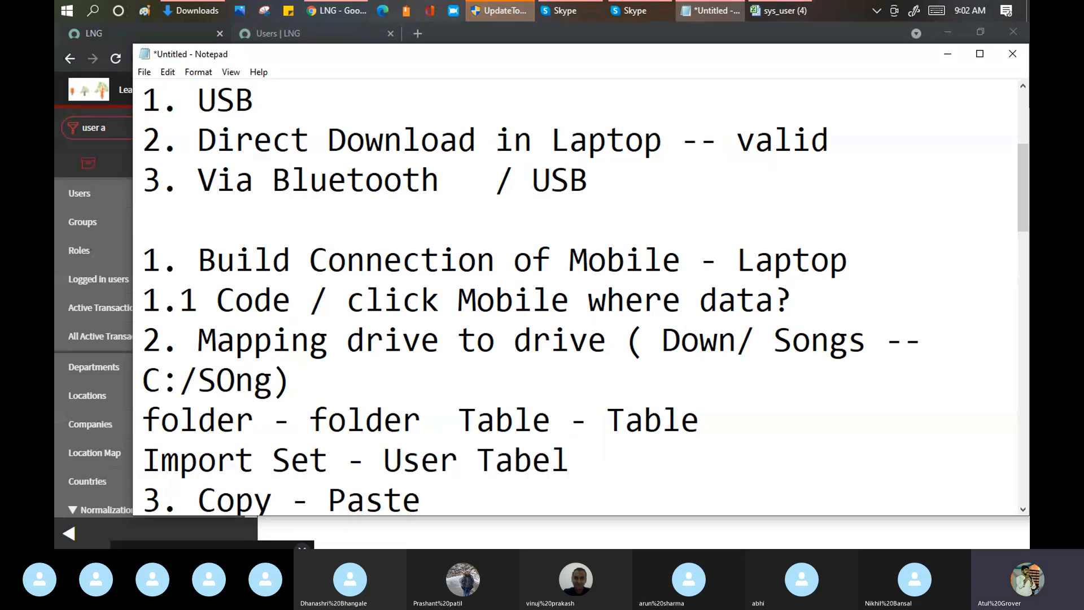
key("Return")
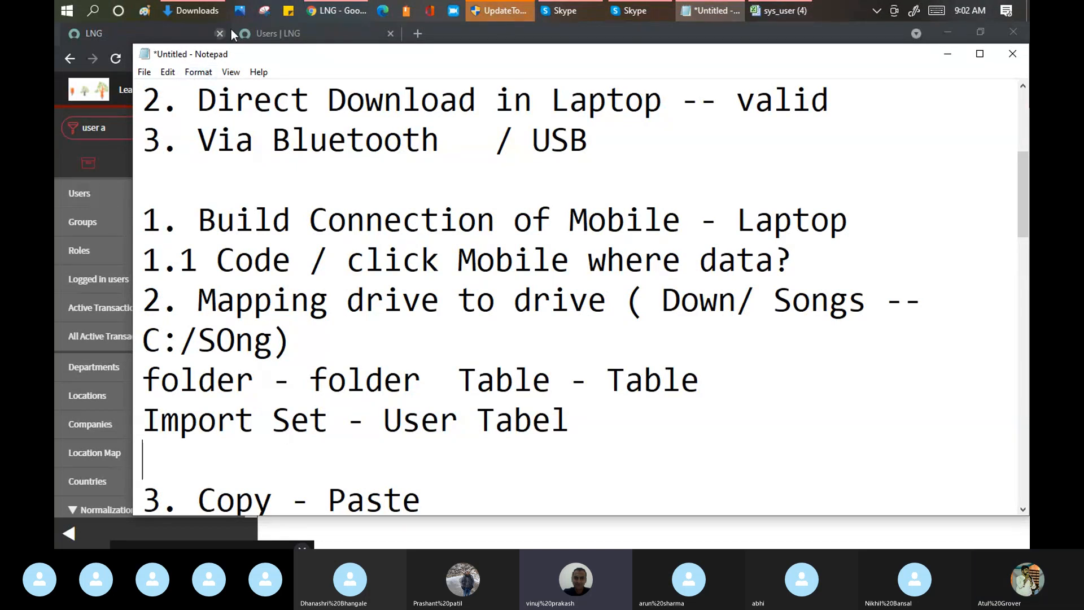
Step: Return to ServiceNow in Chrome and open the staging table's loaded data in a new tab
left_click(325, 9)
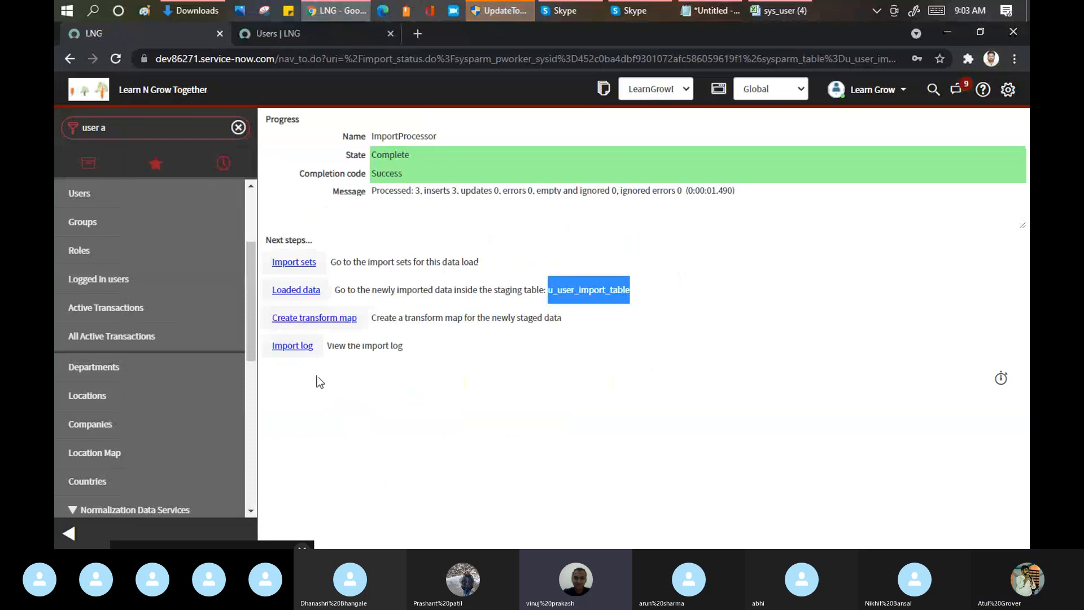
middle_click(298, 293)
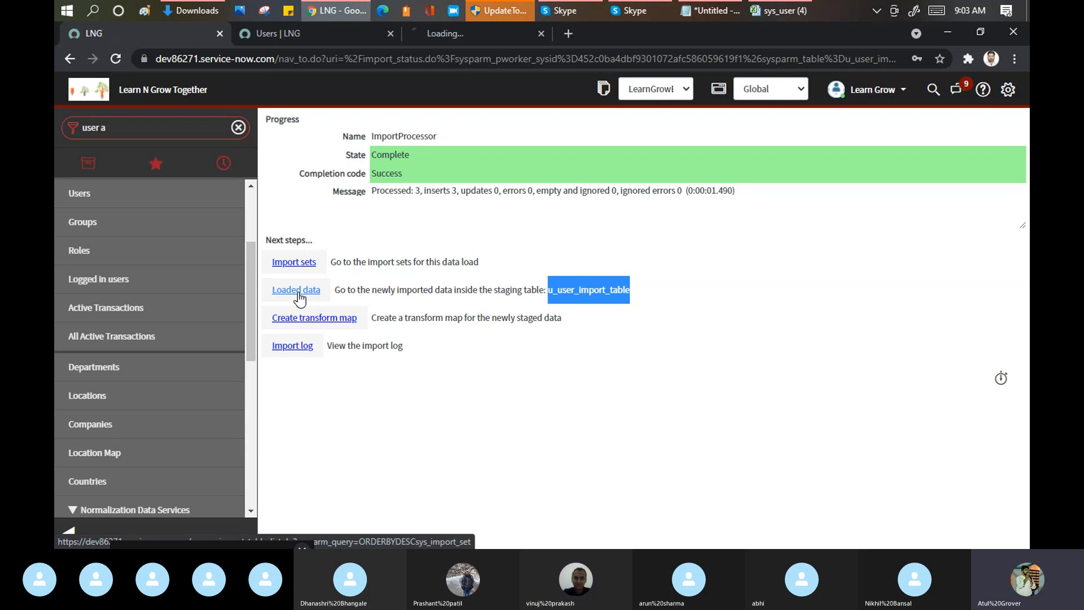
left_click(456, 33)
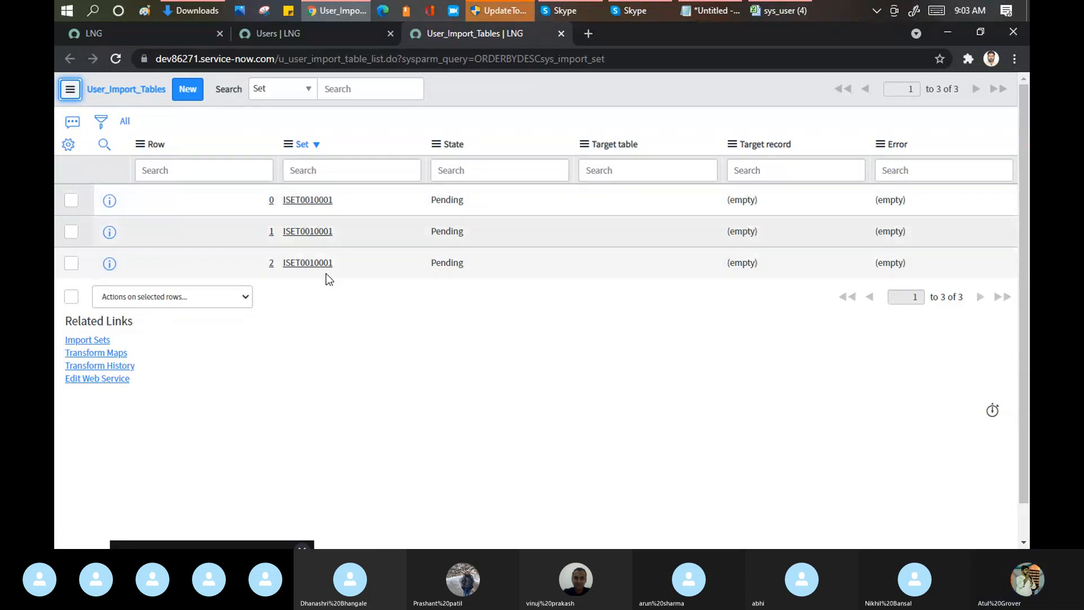
Step: Open the import set ISET0010001, examine its details and import set rows, and go back to the import progress page
left_click(309, 201)
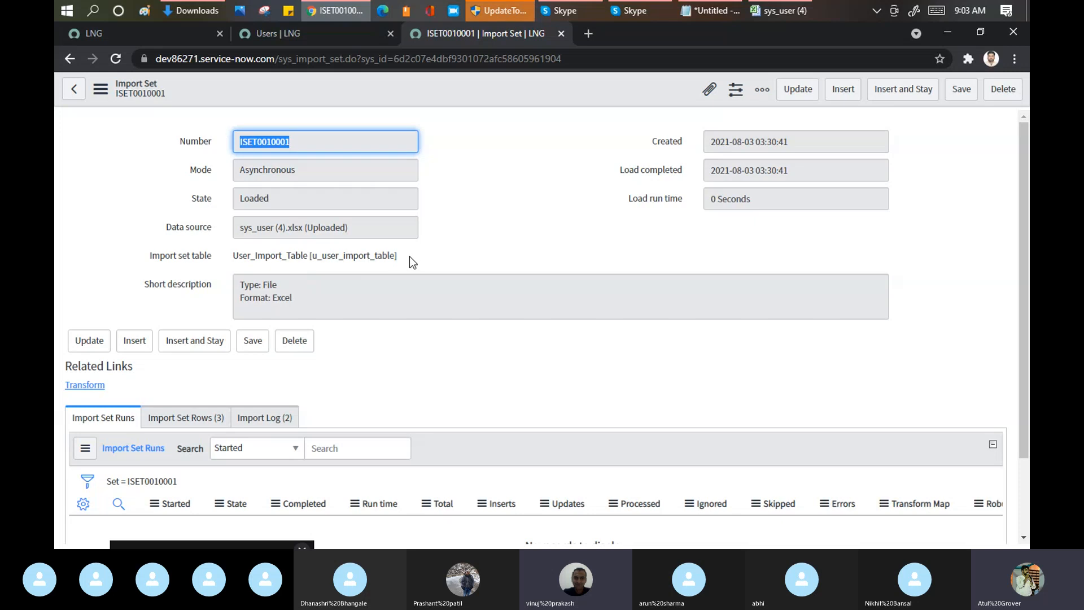
scroll(414, 259, "down", 2)
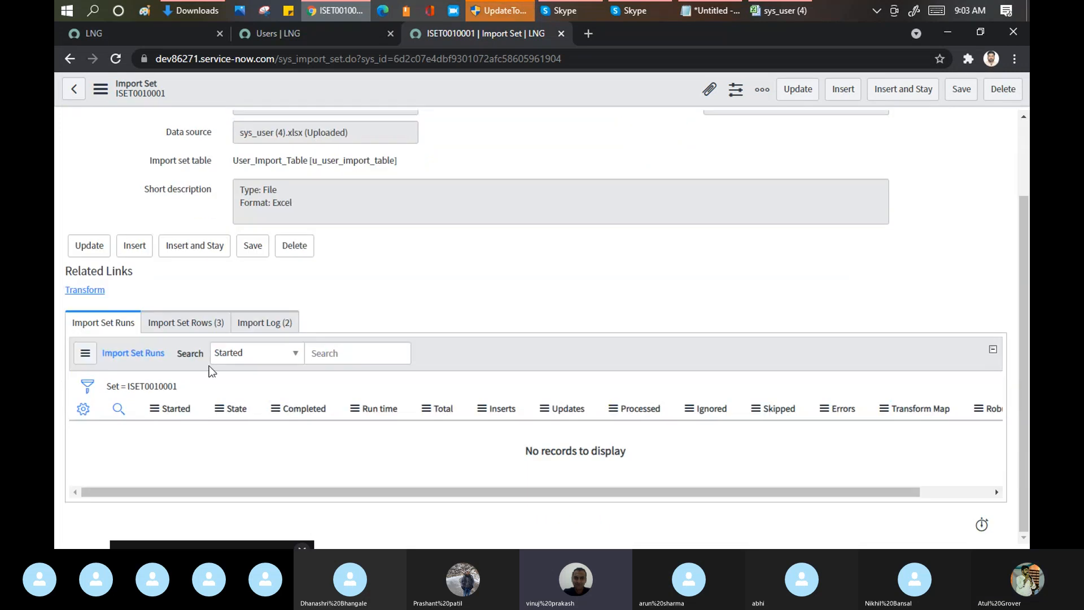
left_click(195, 323)
scroll(418, 294, "down", 1)
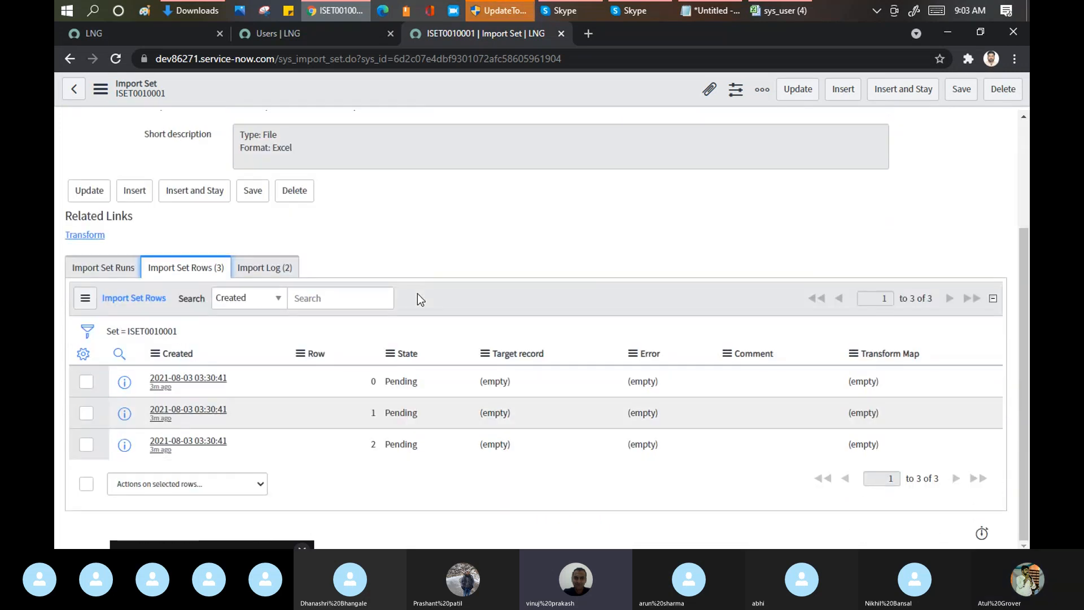
scroll(418, 294, "up", 3)
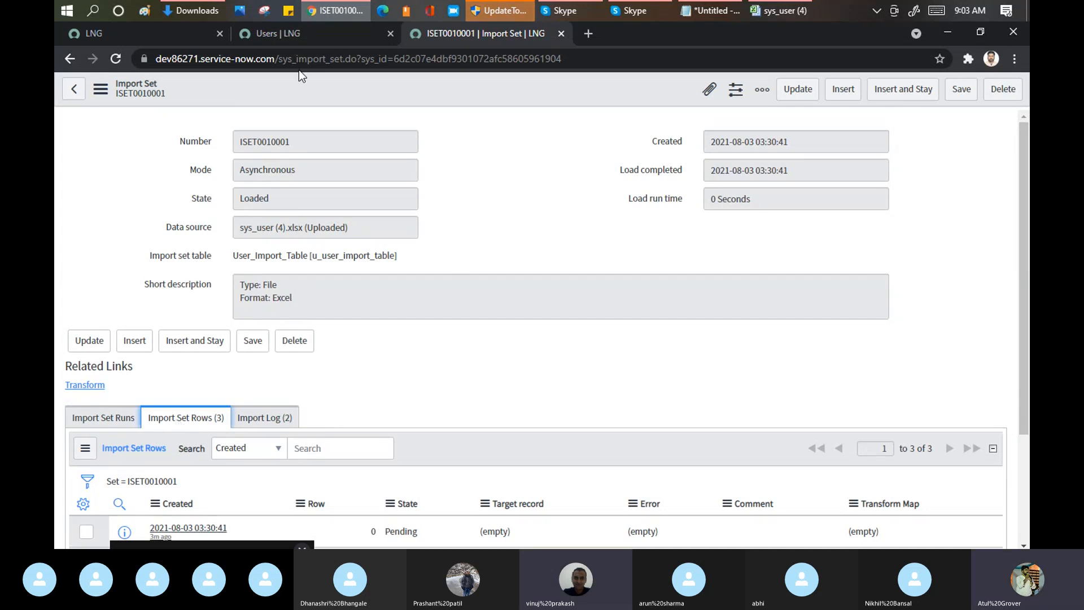
left_click(70, 59)
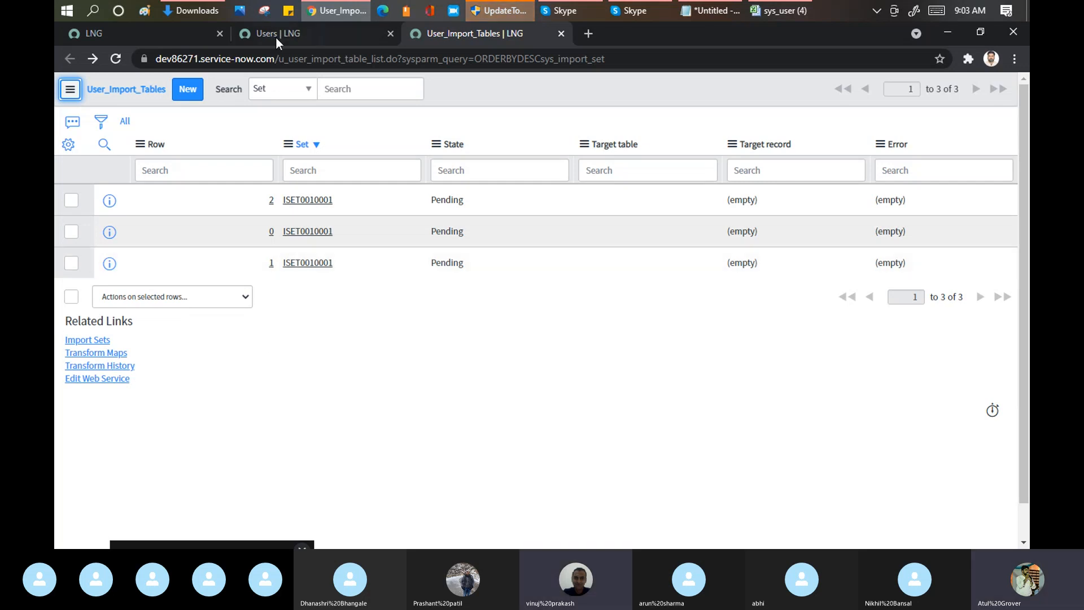
left_click(137, 31)
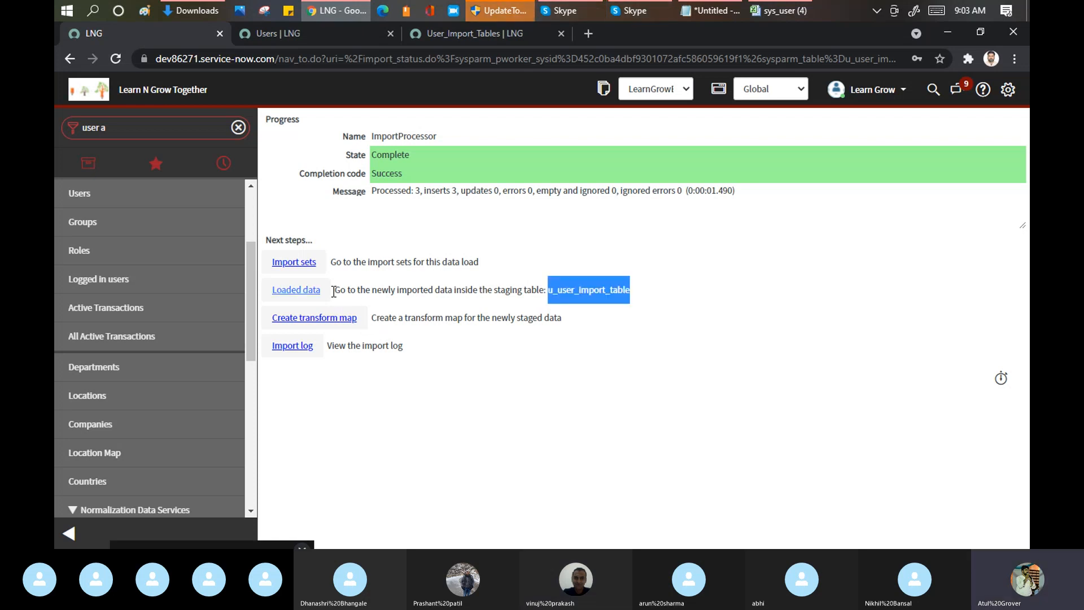
left_click(302, 290)
Step: Switch to Notepad, add the line "Fiedl - Field" below the "Table - Table" line, and return to ServiceNow in Chrome
left_click(712, 12)
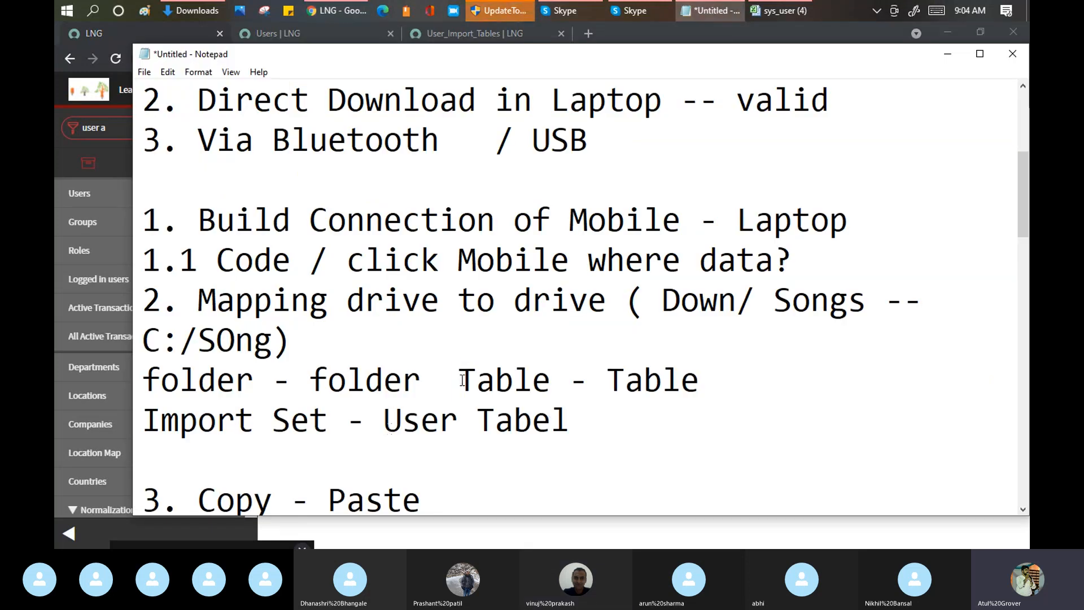
left_click_drag(460, 378, 707, 382)
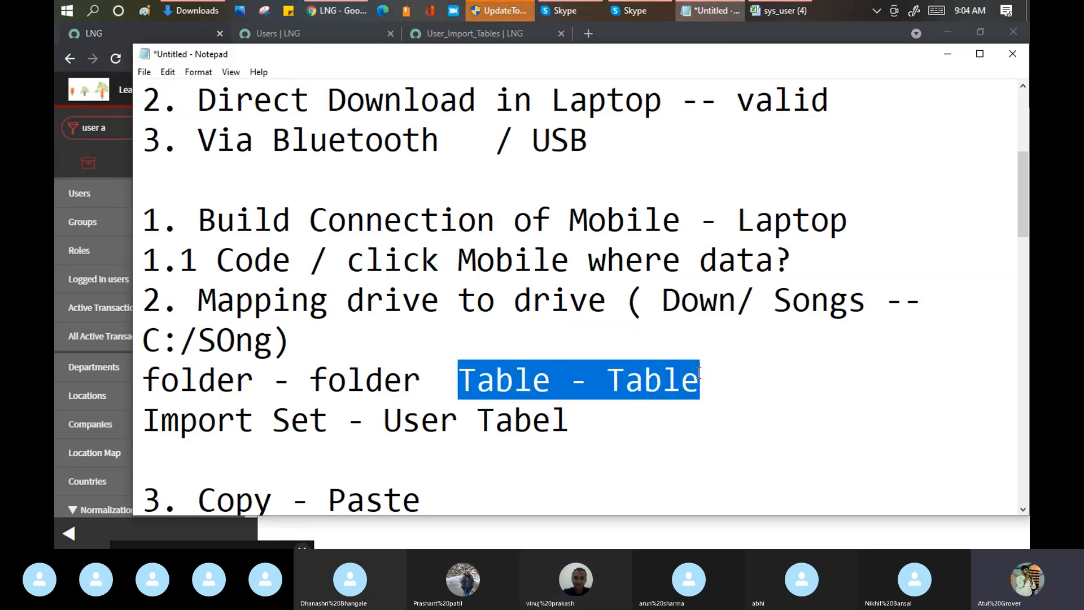
left_click(709, 382)
key("Return")
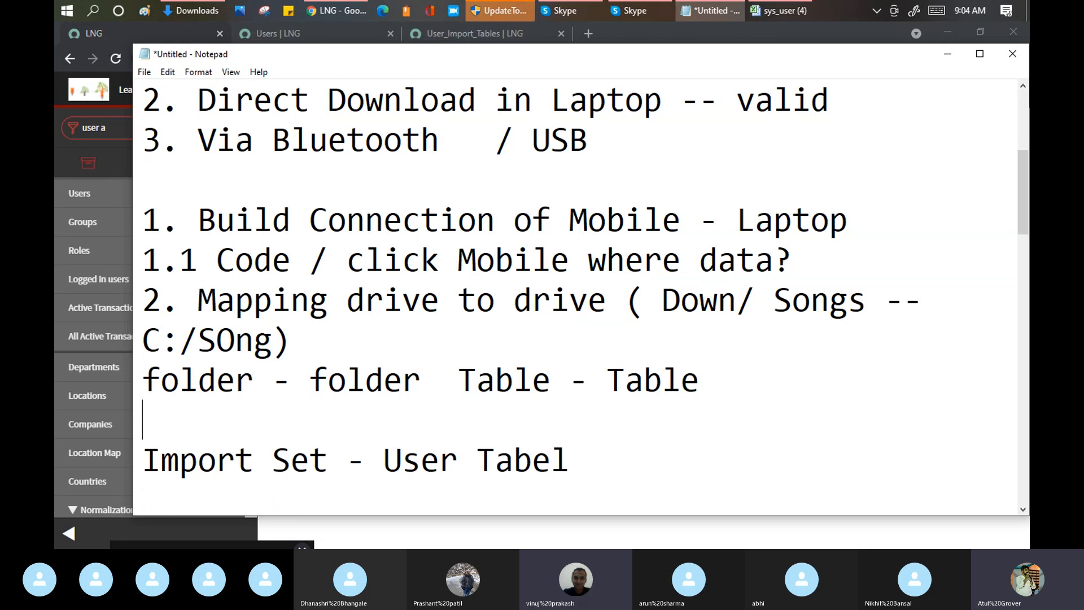
type("Filed")
key("BackSpace")
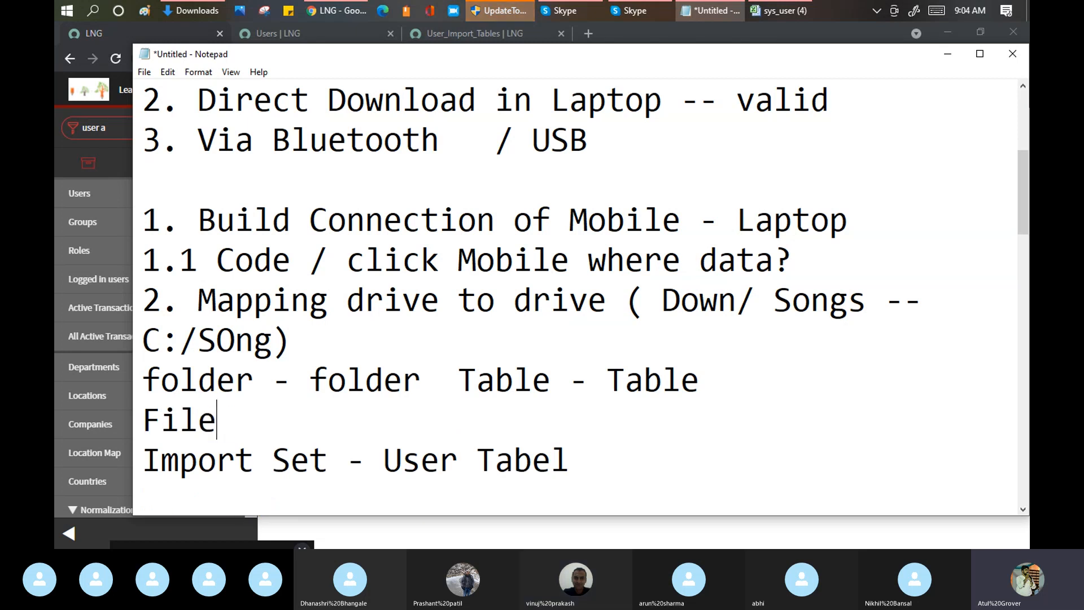
type("ld")
key("BackSpace")
key("BackSpace")
key("BackSpace")
key("BackSpace")
type("edl ")
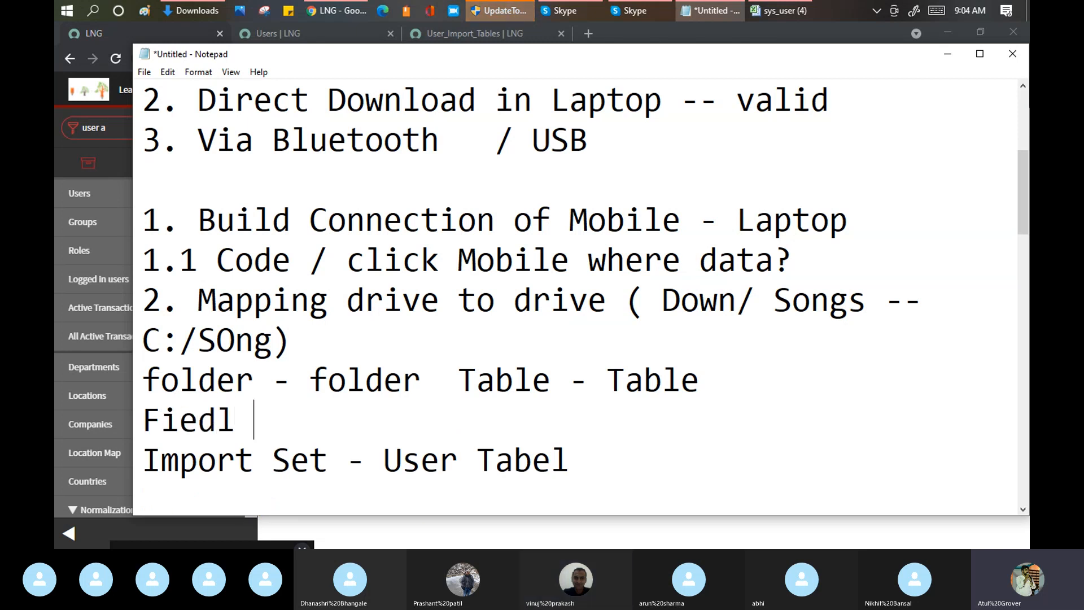
type(" - Field")
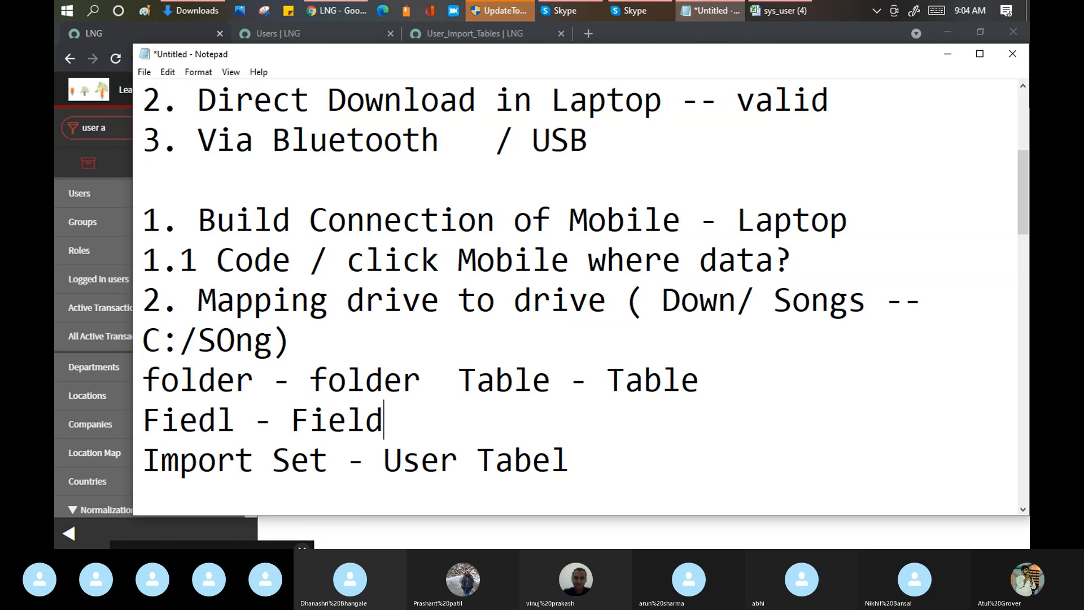
key("alt+Tab")
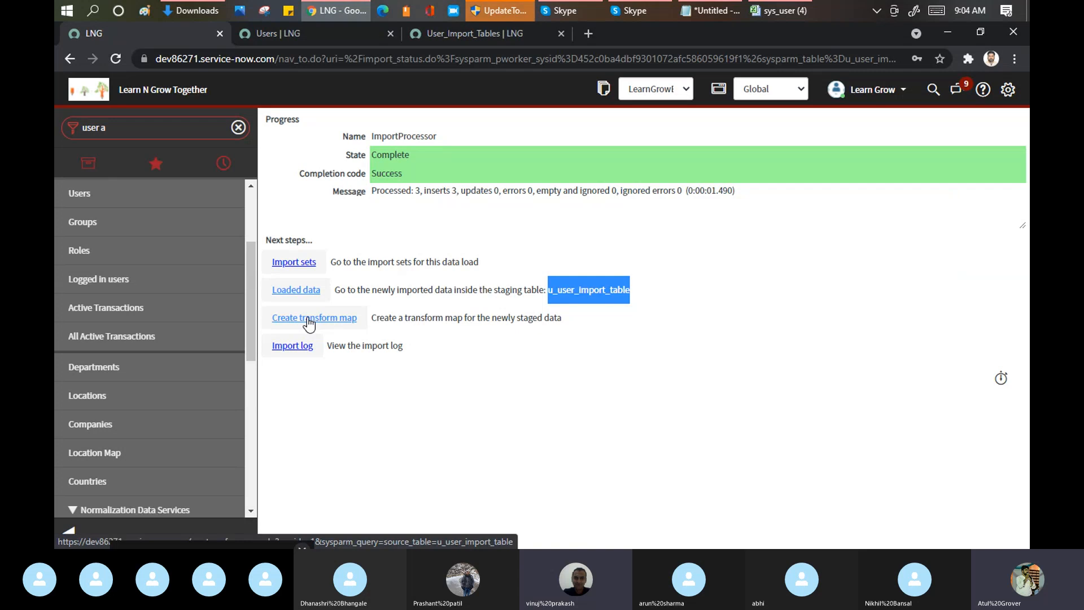
Step: Switch to the Skype call, mute the unmuted participant shown with a photo, and return to ServiceNow in Chrome
left_click(596, 8)
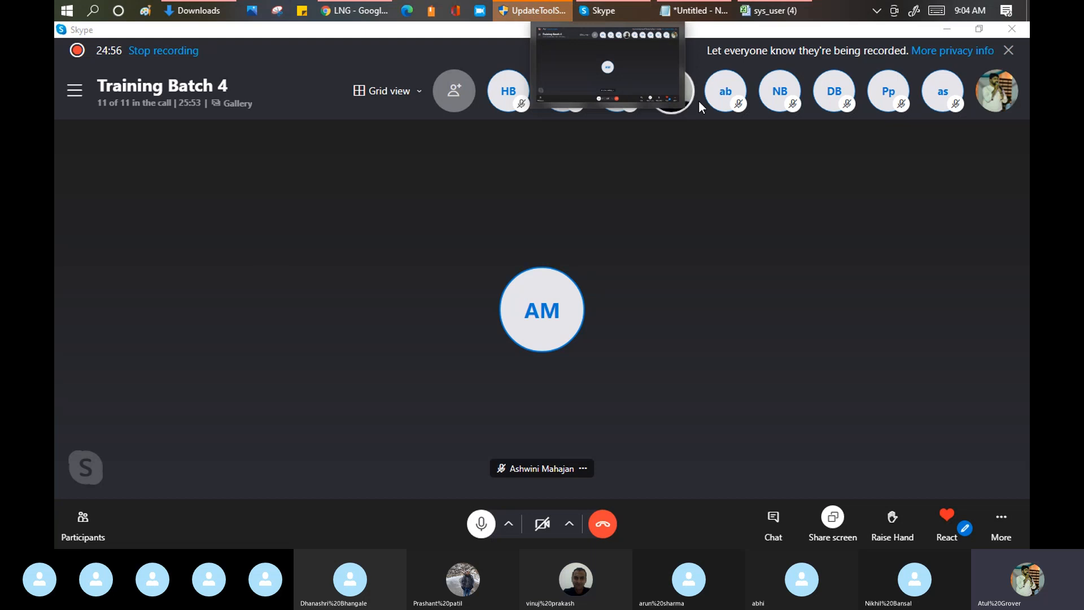
left_click(662, 196)
right_click(663, 93)
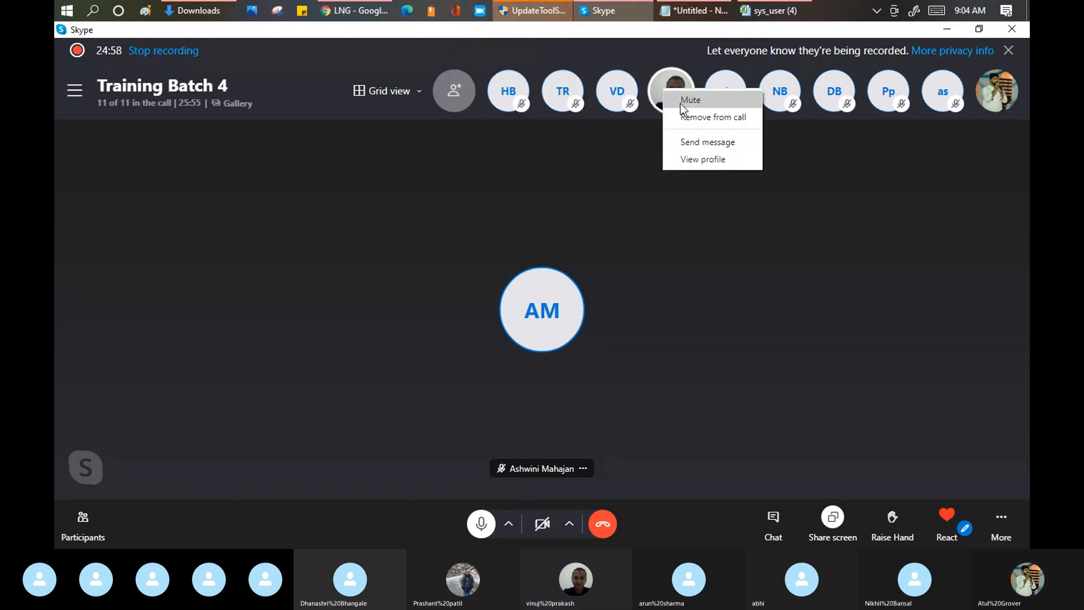
left_click(680, 103)
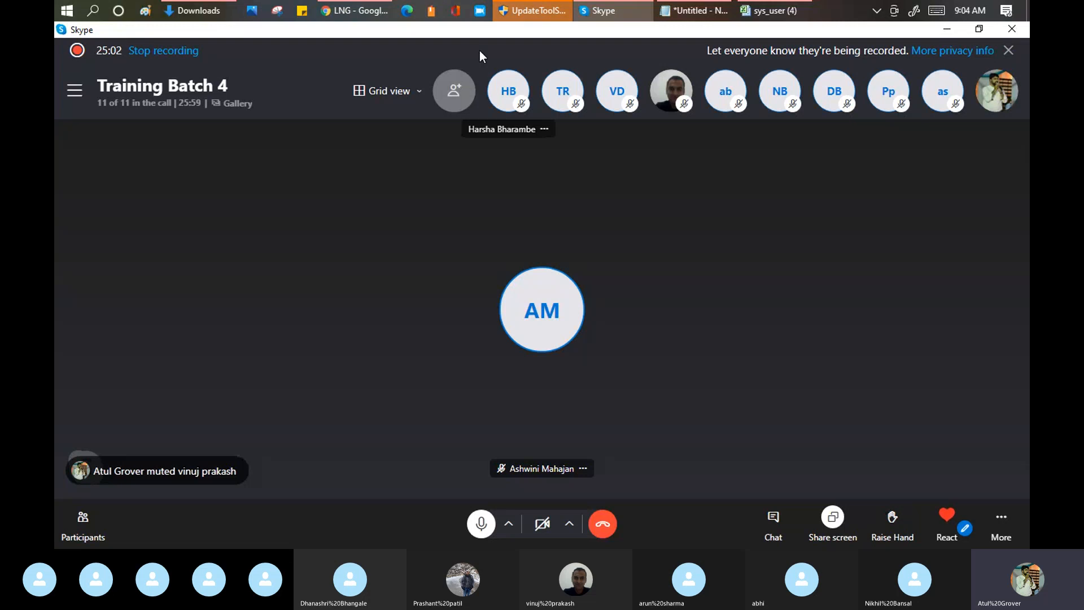
mouse_move(370, 7)
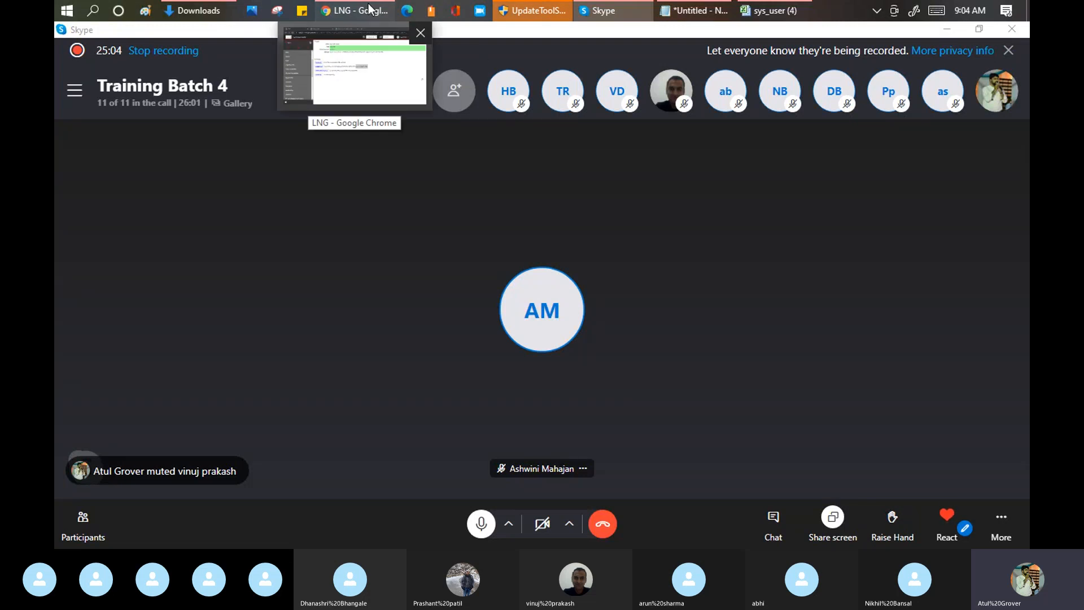
left_click(353, 74)
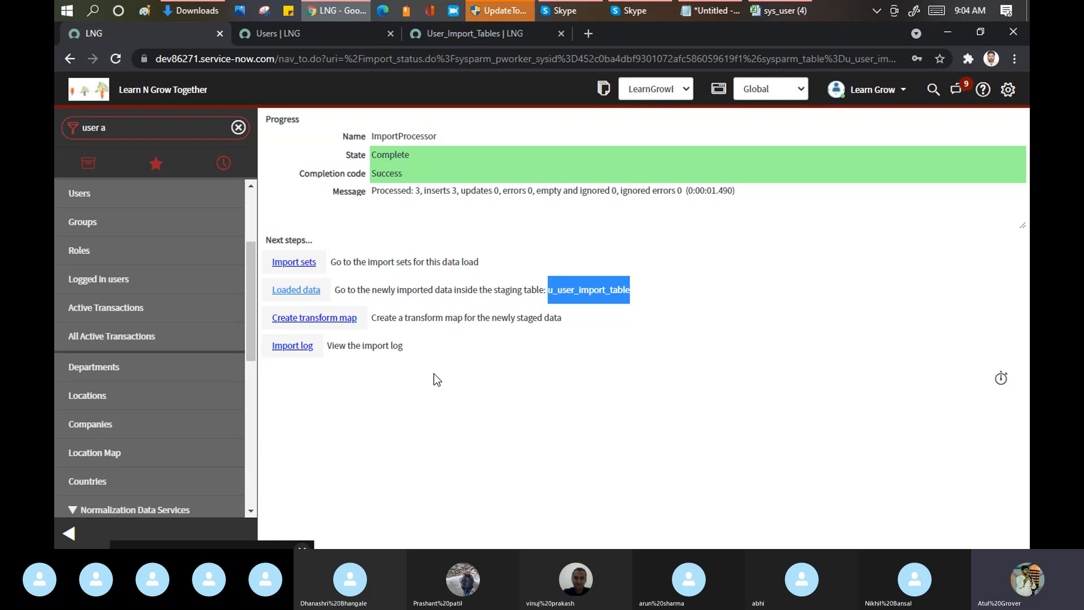
Step: Start a new transform map for the staged data, name it User_Learn_Map, and pick User_Import_Table [u_user_import_table] as the source table
left_click(315, 318)
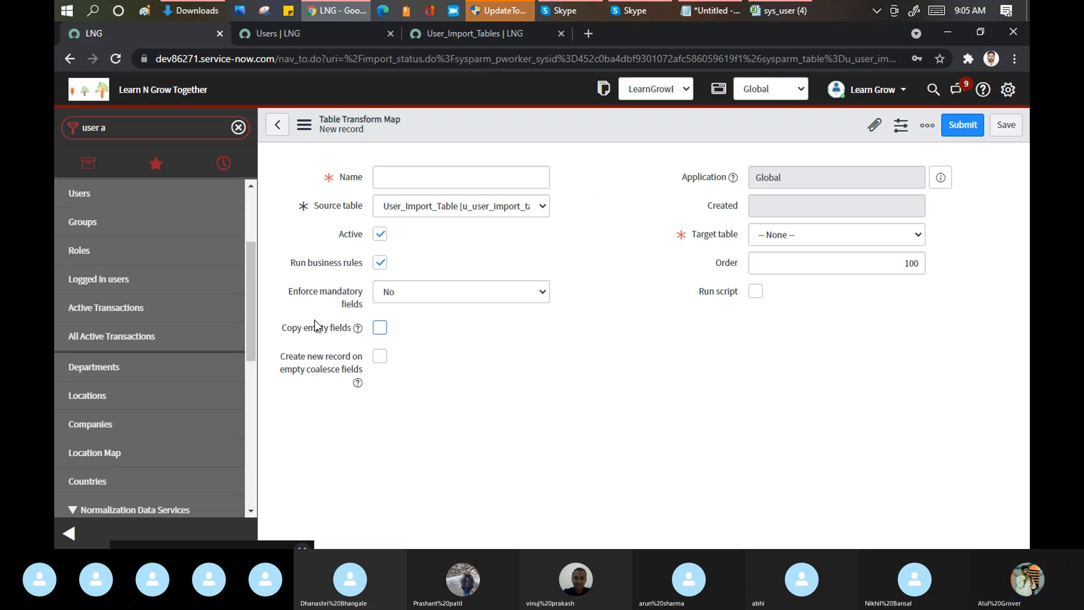
left_click(402, 177)
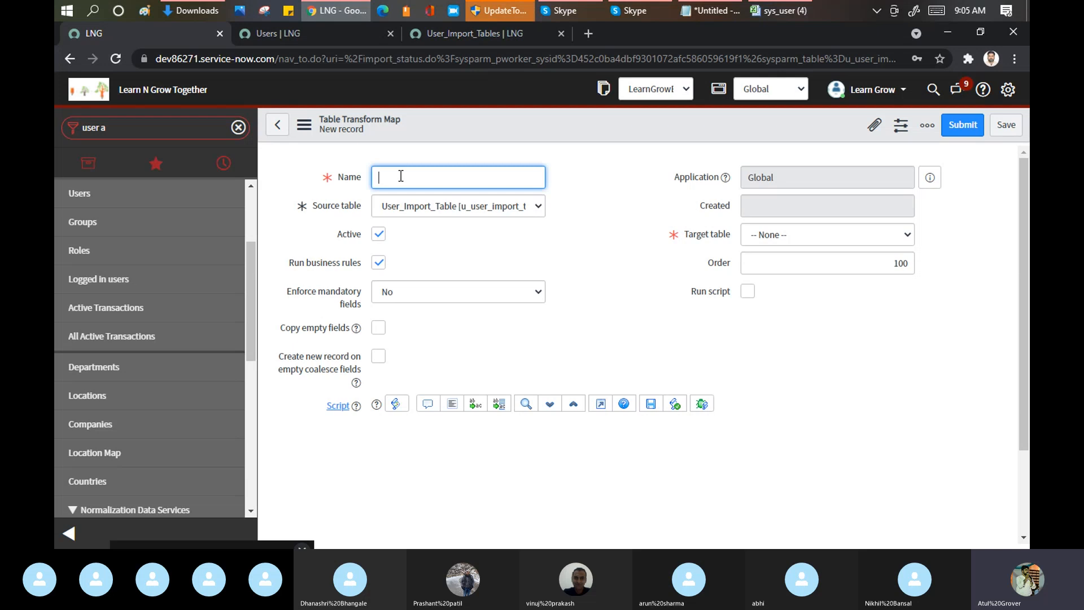
type("Use")
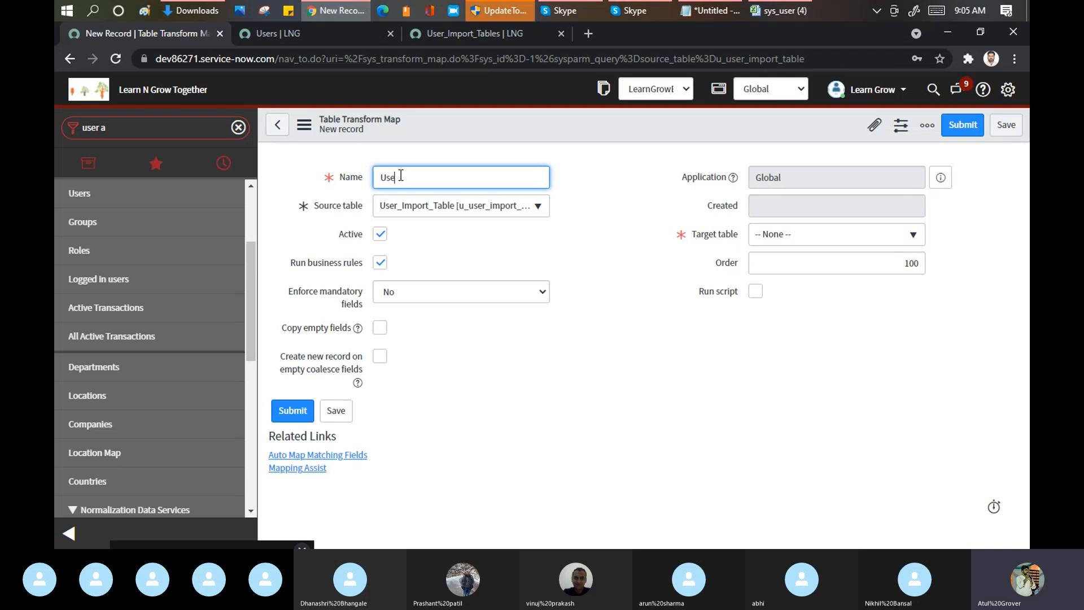
type("r Le")
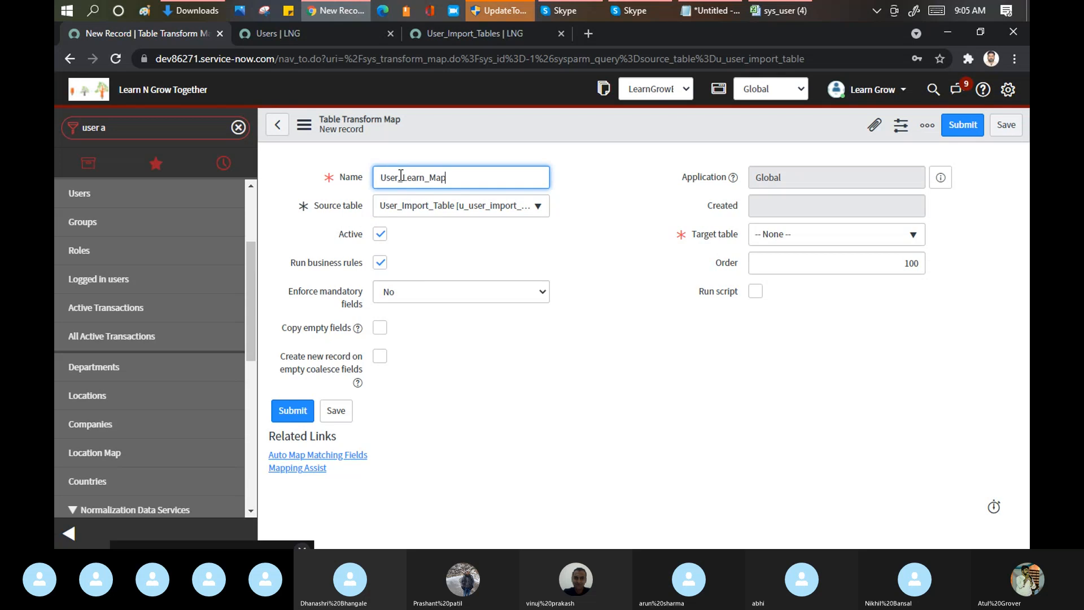
left_click(467, 209)
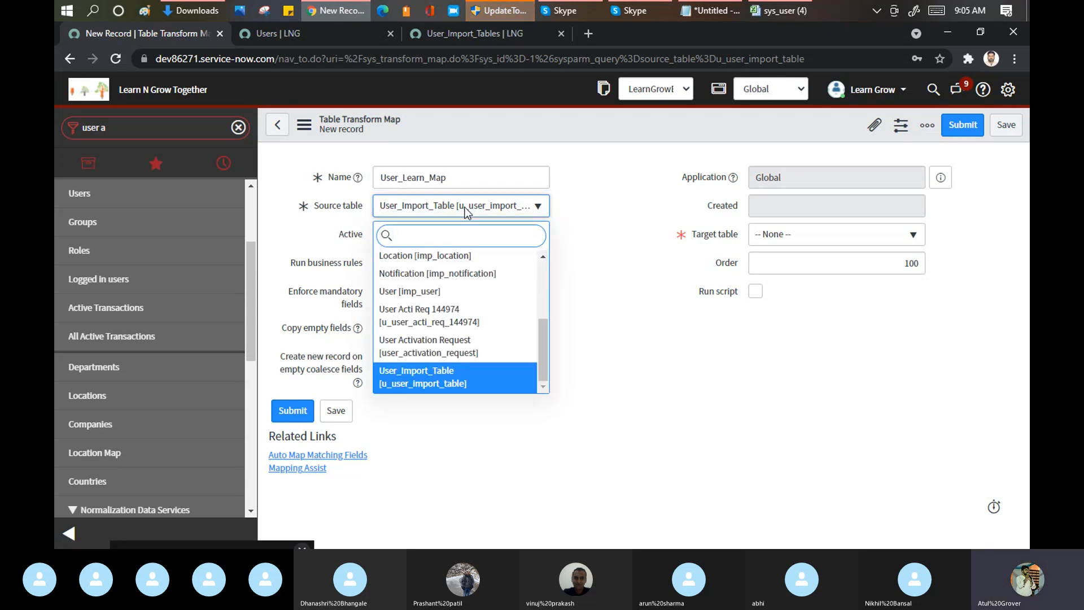
left_click(420, 378)
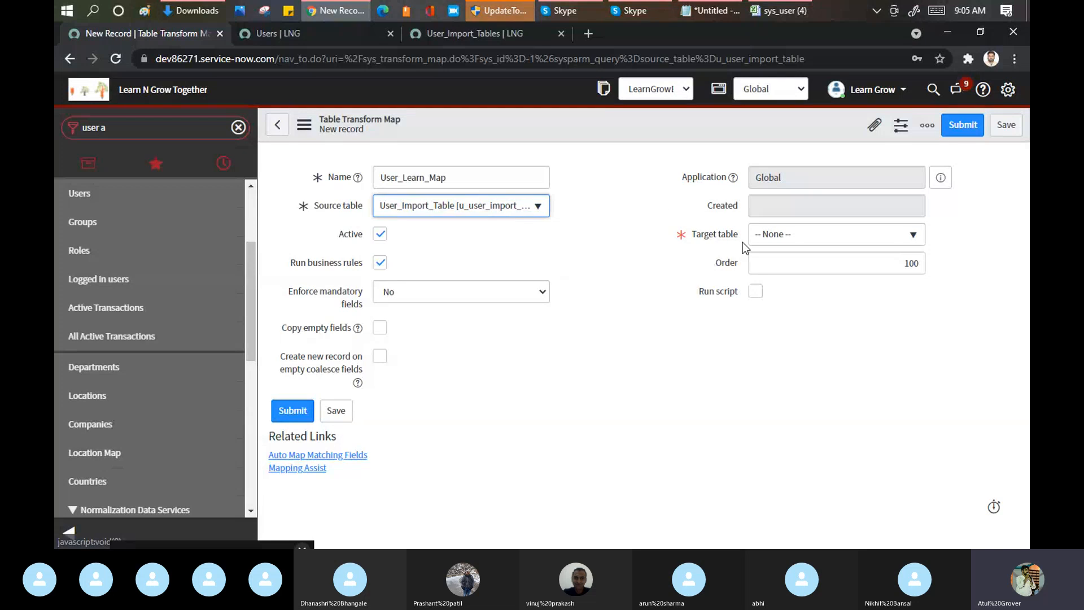
Step: Search the target tables for sys_user and set the map's target table to User [sys_user]
left_click(792, 237)
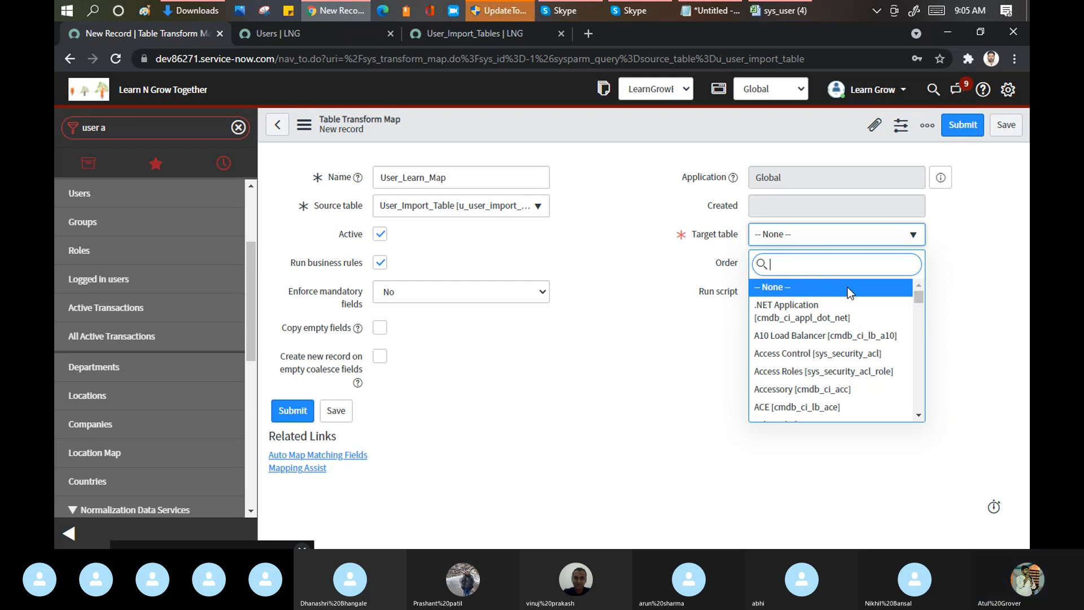
type("sys_user")
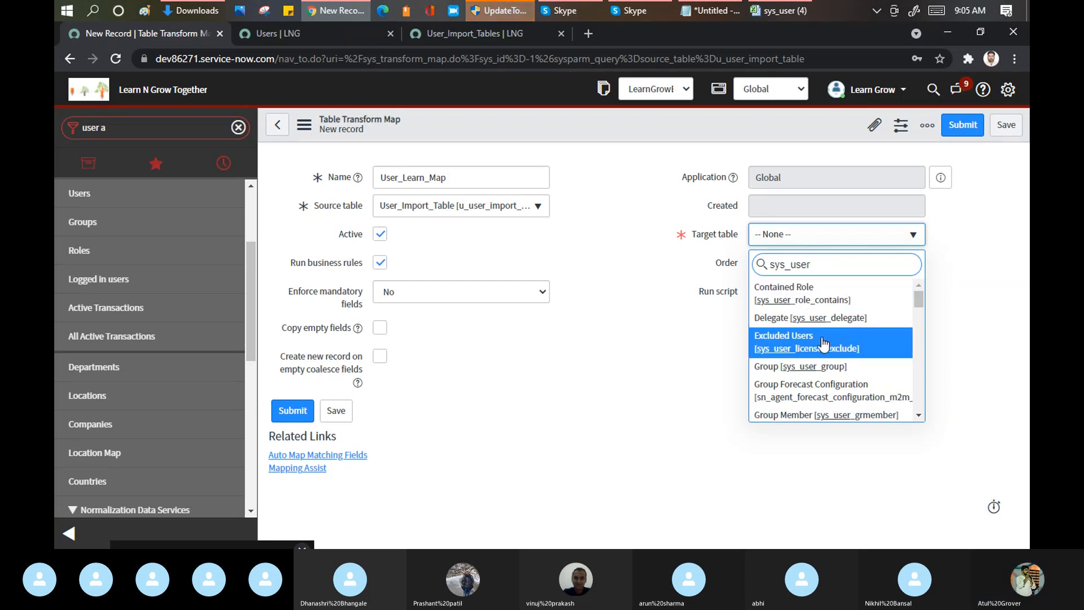
scroll(858, 315, "down", 1)
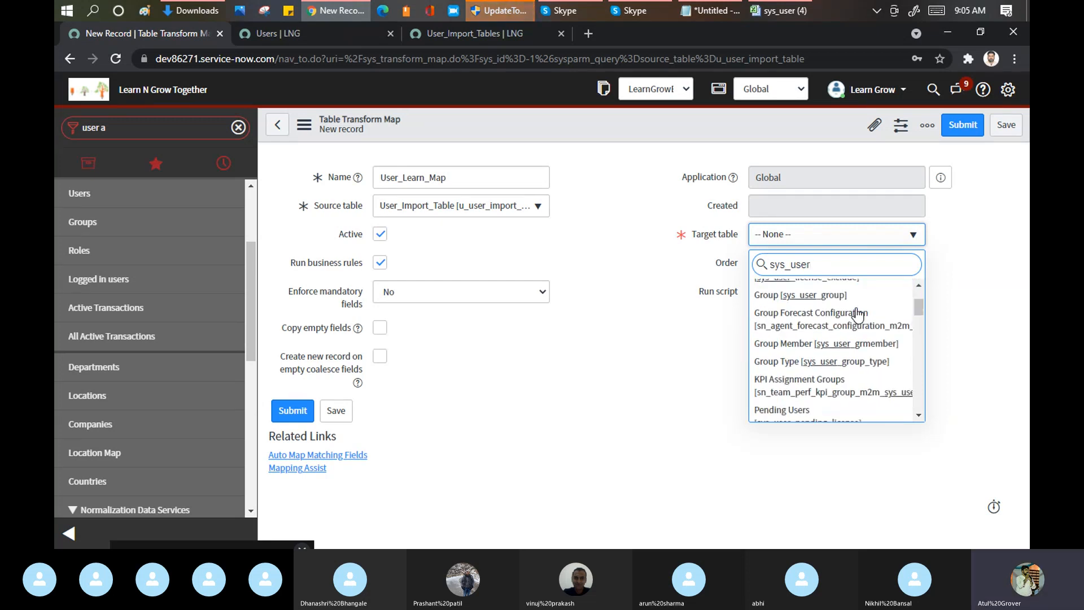
scroll(858, 315, "down", 1)
scroll(857, 317, "down", 1)
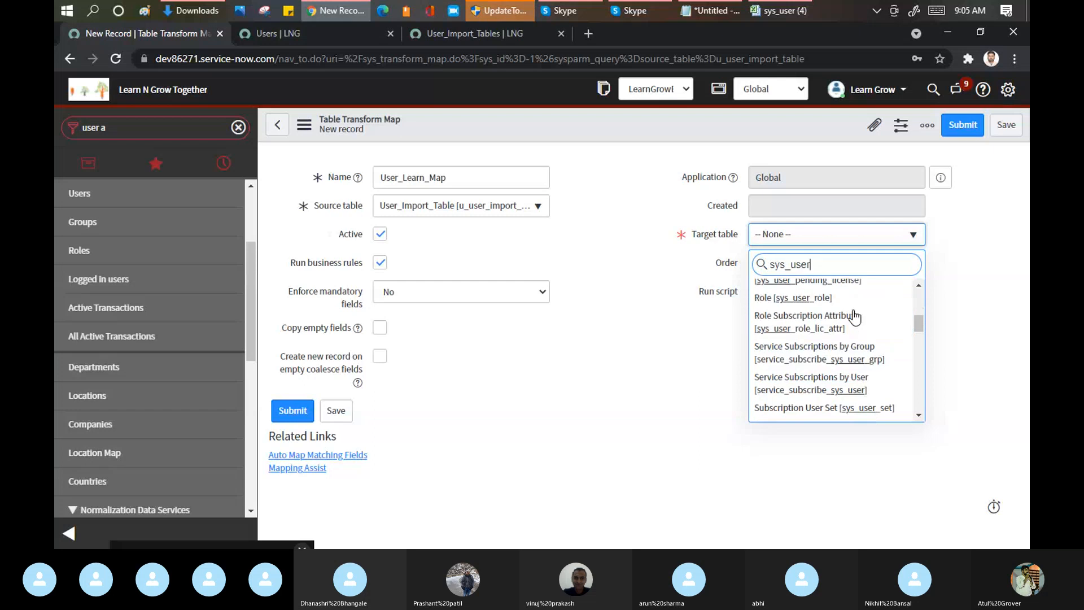
scroll(857, 317, "down", 1)
scroll(856, 316, "down", 5)
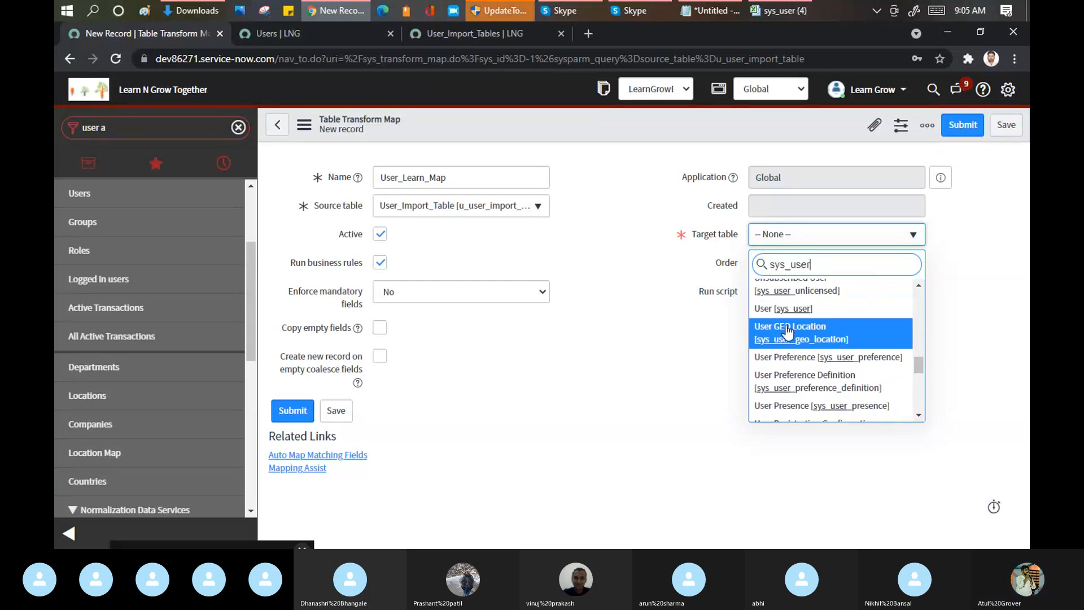
left_click(783, 309)
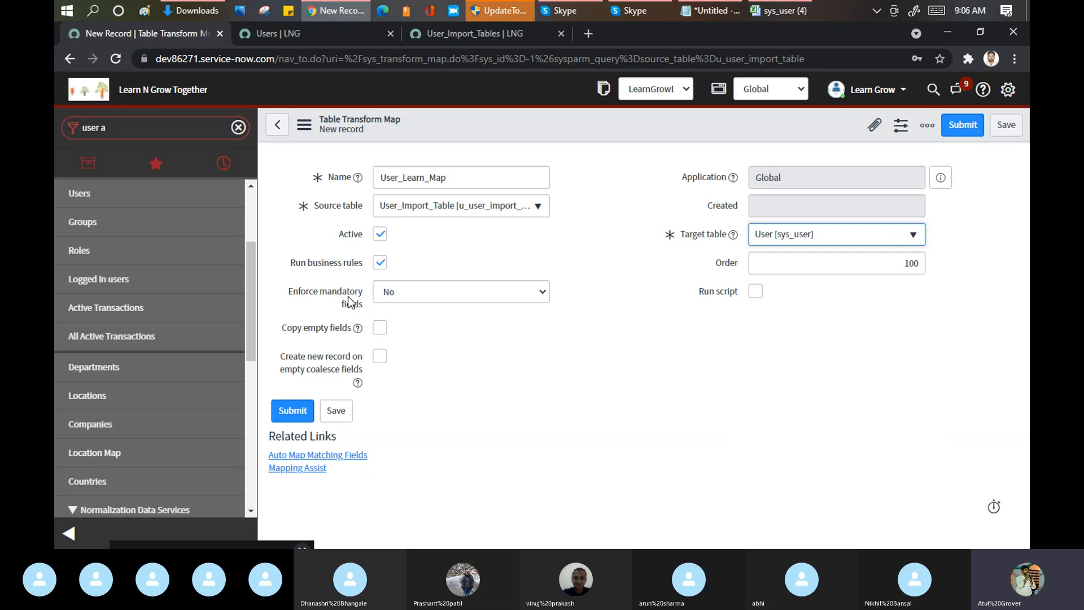
Step: Review the Enforce mandatory fields options against the header row and User ID column of the sys_user workbook, ending back in ServiceNow
left_click(433, 298)
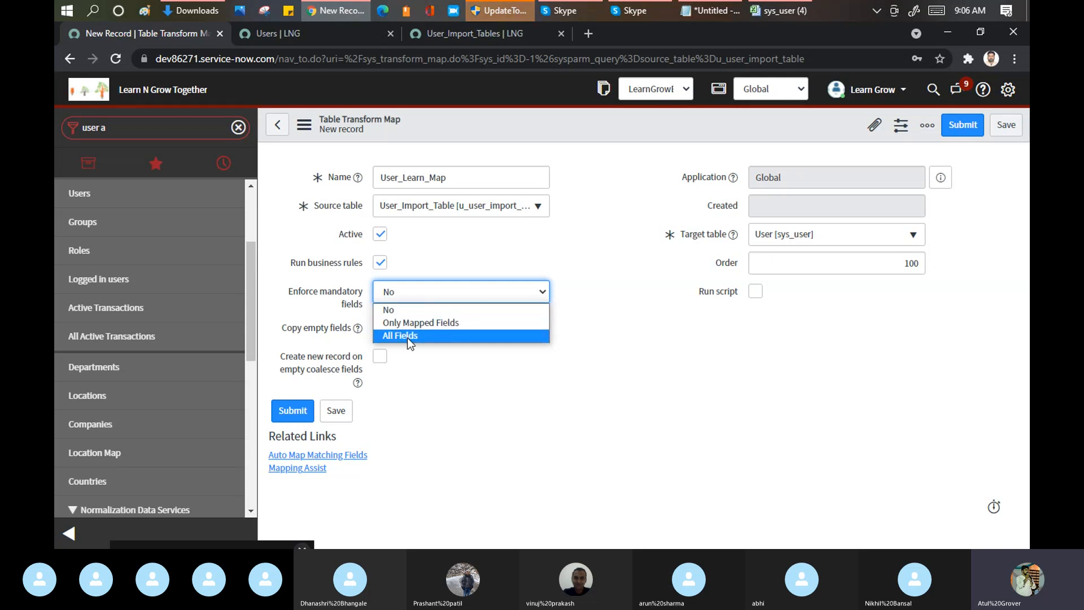
left_click(782, 10)
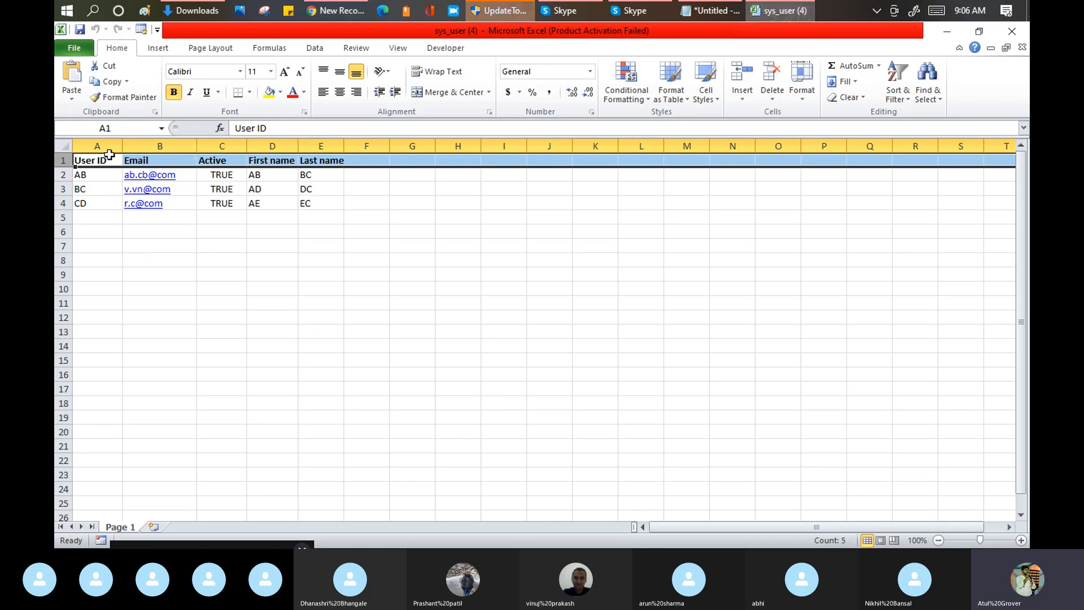
left_click_drag(85, 161, 333, 168)
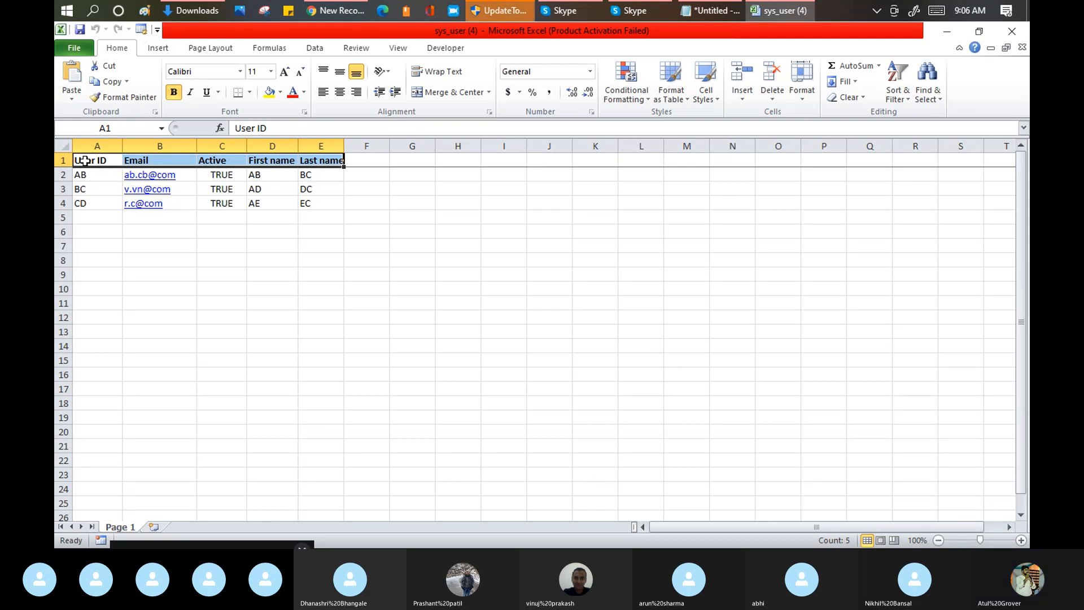
left_click(336, 11)
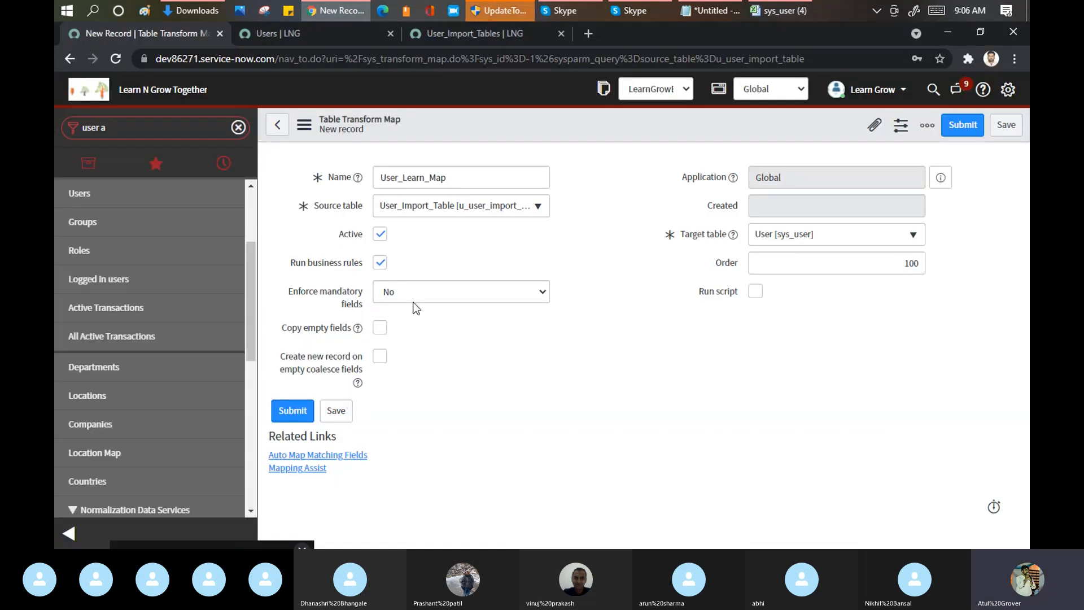
left_click(415, 293)
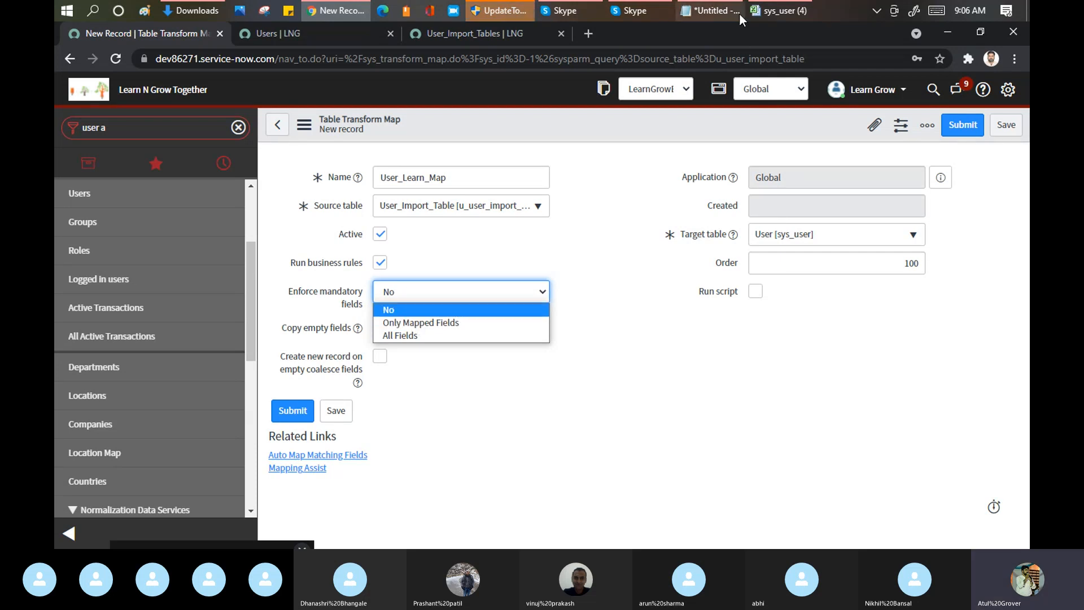
left_click(773, 12)
left_click(96, 146)
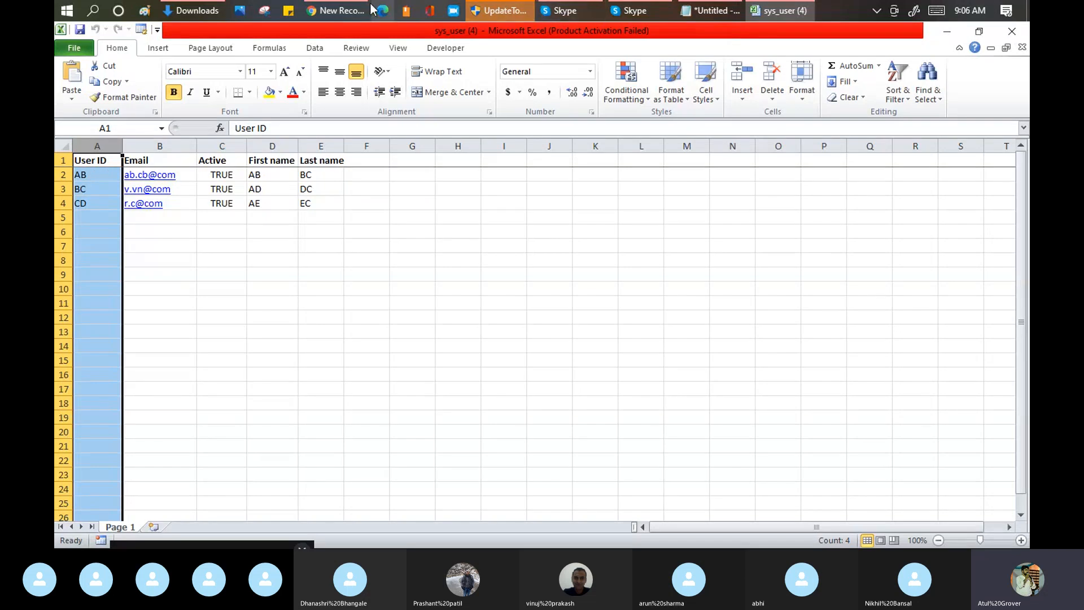
left_click(340, 11)
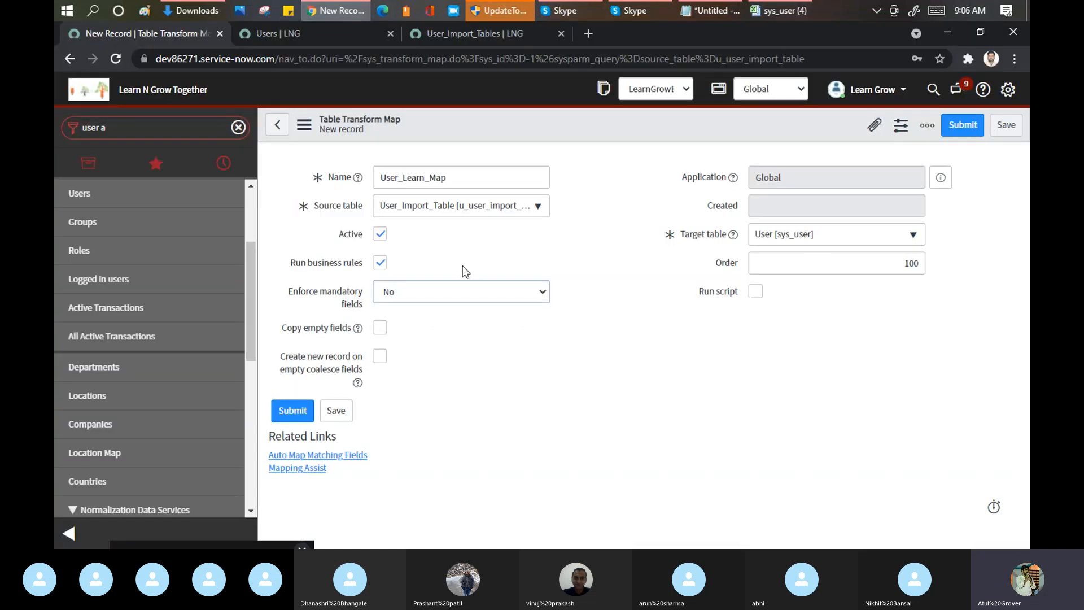
Step: Try Only Mapped Fields and All Fields as the map's Enforce mandatory fields setting
left_click(438, 288)
left_click(409, 324)
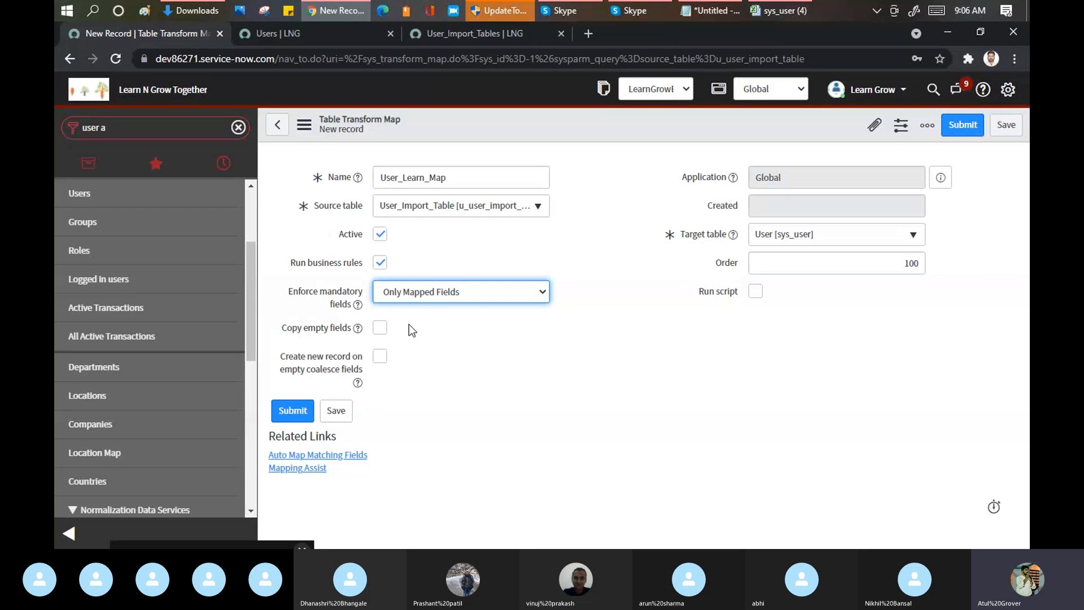
left_click(408, 291)
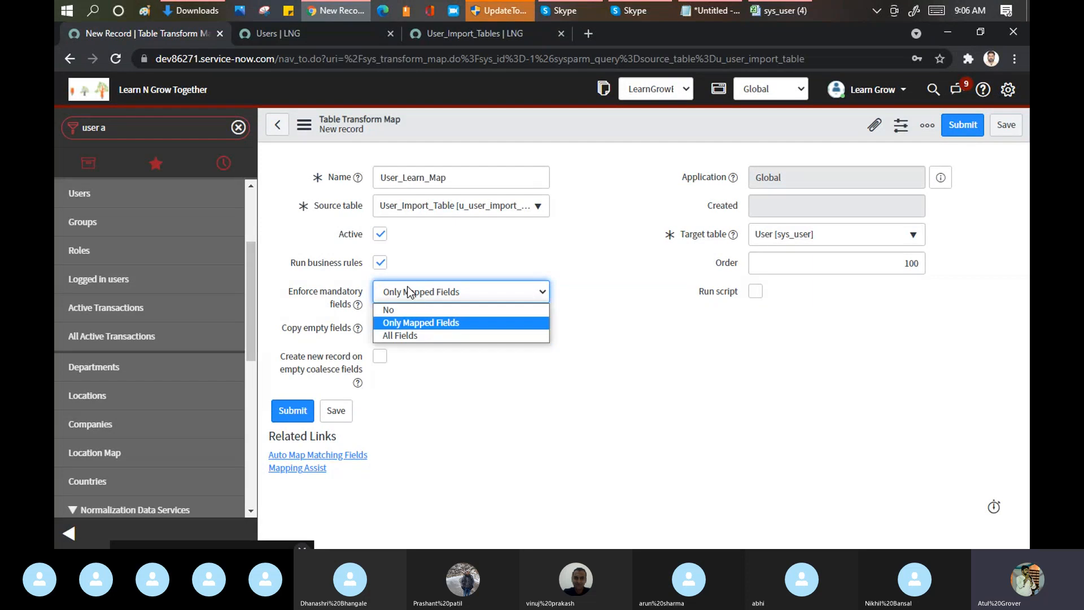
left_click(407, 335)
Step: Switch to the sys_user workbook in Excel, highlight its filled columns User ID through Last name, and return to ServiceNow
left_click(765, 15)
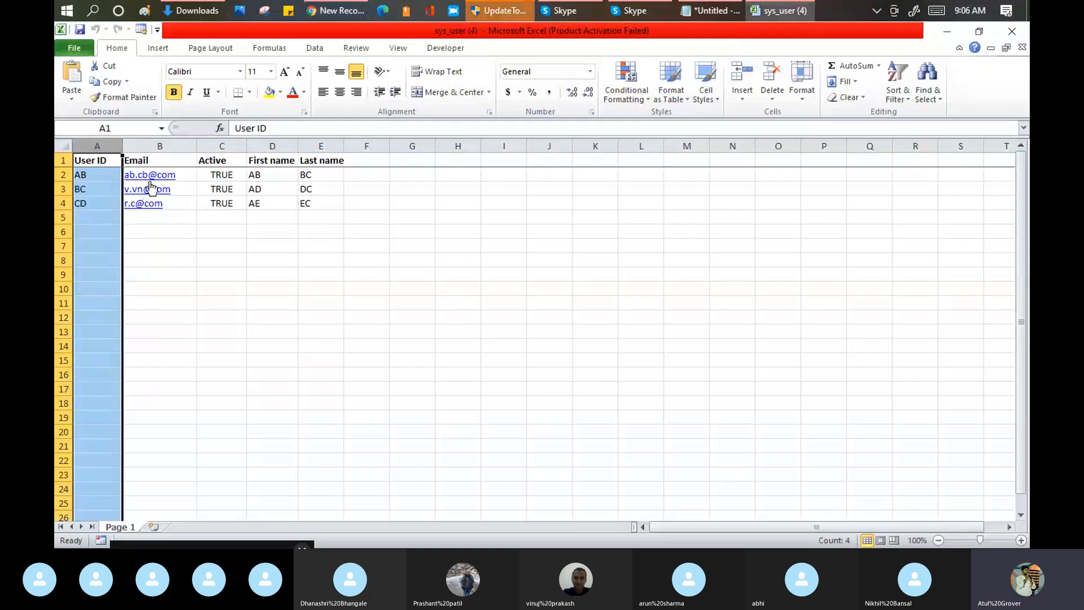
left_click(372, 163)
left_click_drag(272, 160, 726, 175)
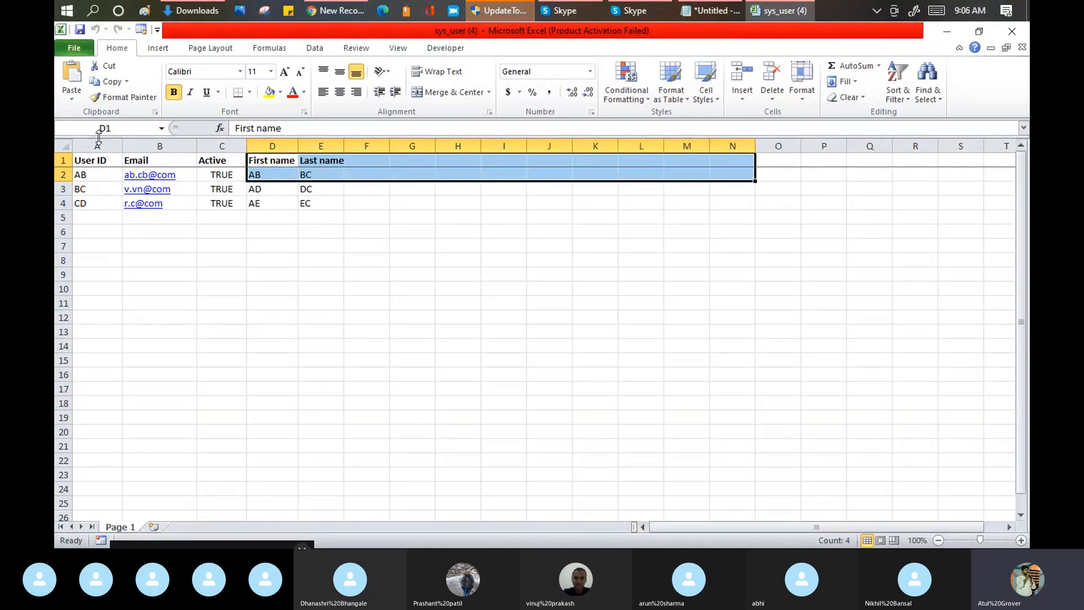
left_click_drag(94, 139, 328, 147)
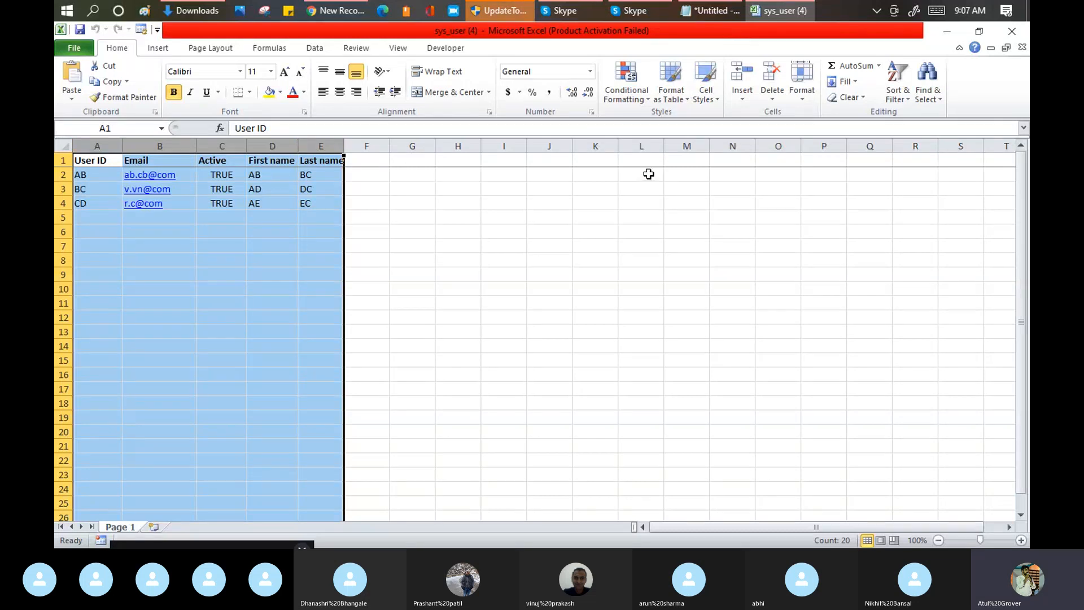
left_click(328, 11)
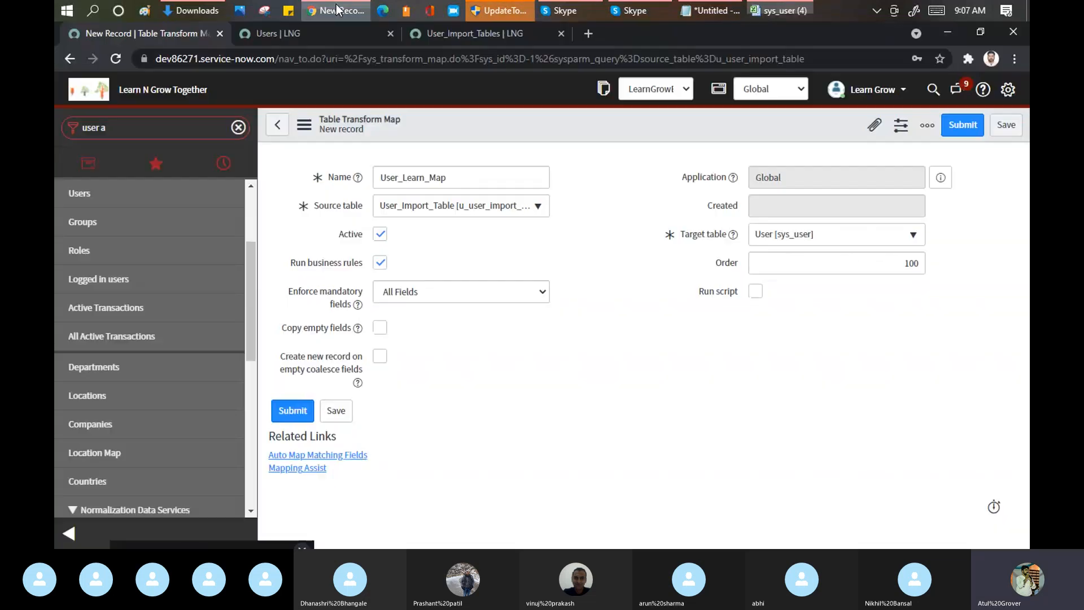
Step: Set Enforce mandatory fields back to No on the transform map
left_click(434, 297)
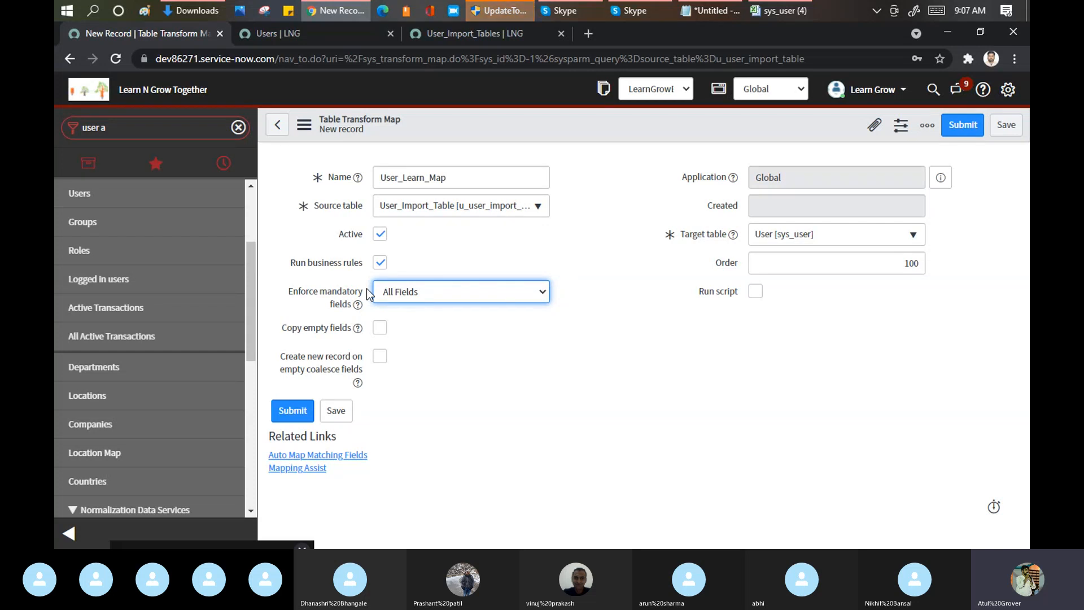
left_click(436, 293)
left_click(414, 310)
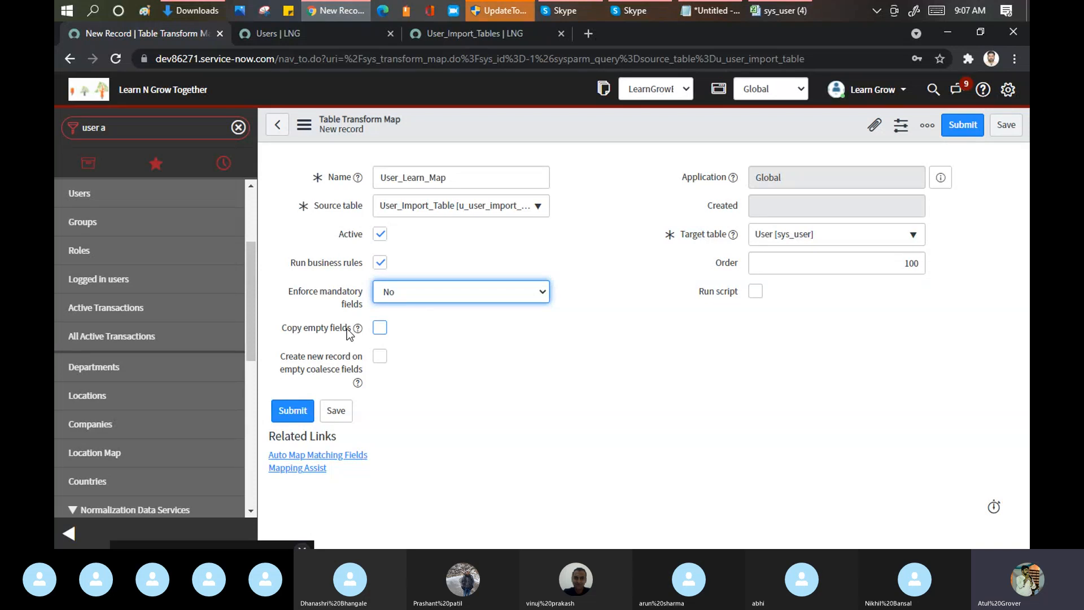
Step: Clear cell D3 in the sys_user workbook, and turn Copy empty fields on and off again on the ServiceNow transform map
left_click(768, 16)
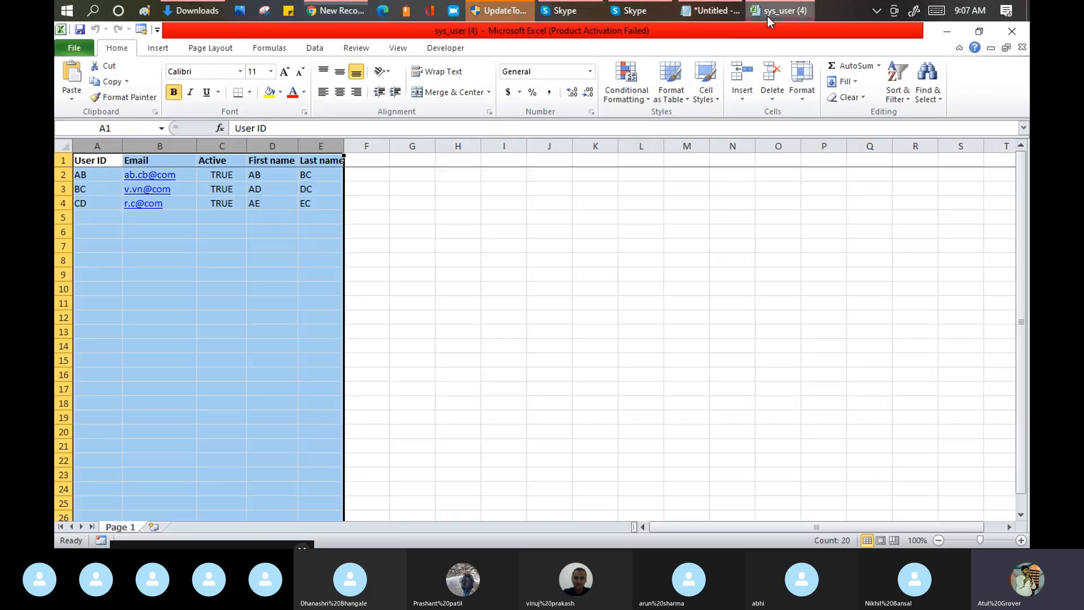
left_click(267, 190)
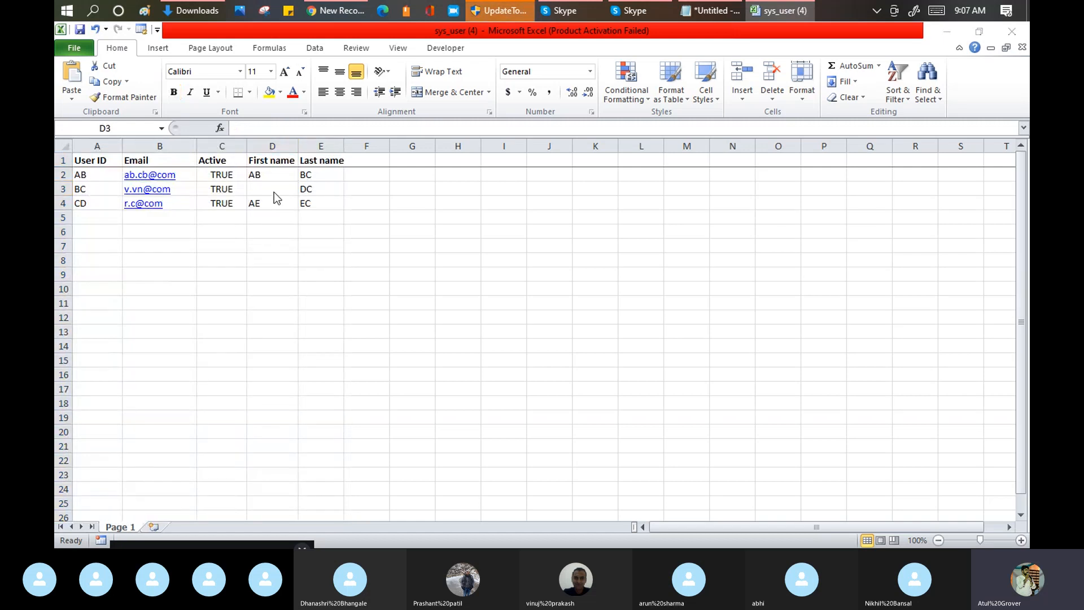
key("alt+Tab")
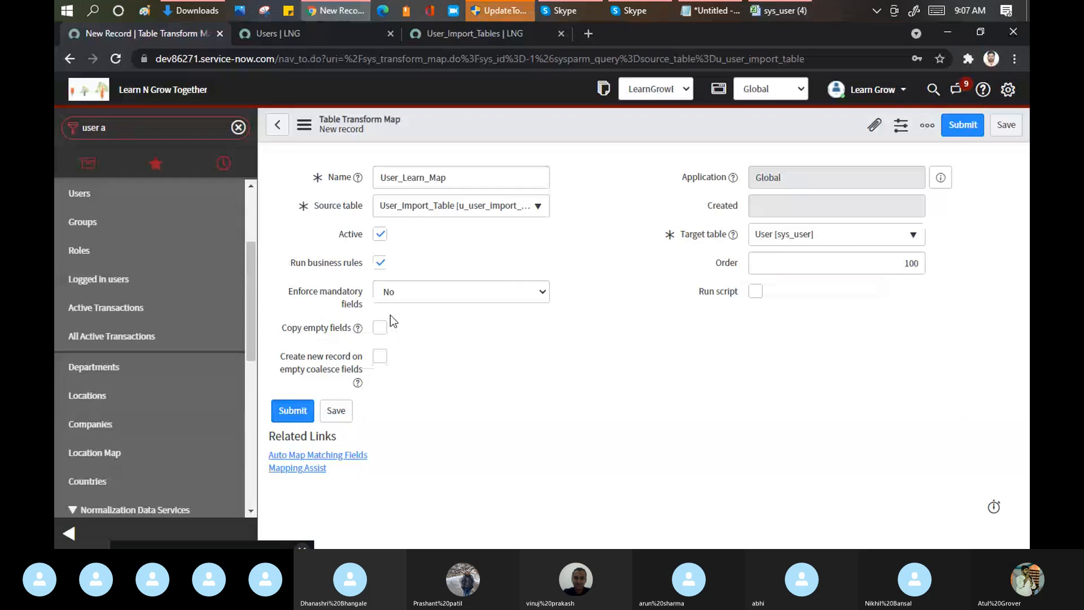
left_click(380, 329)
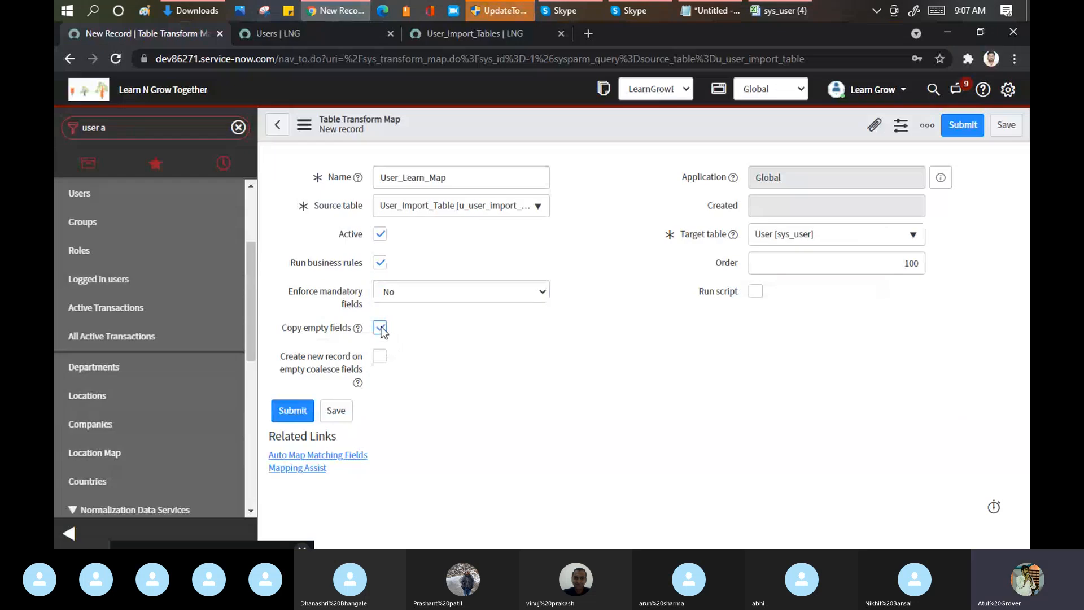
left_click(381, 328)
Step: Re-enter AD in cell D3 of the sys_user workbook, and save the User_Learn_Map transform map in ServiceNow
key("alt+Tab")
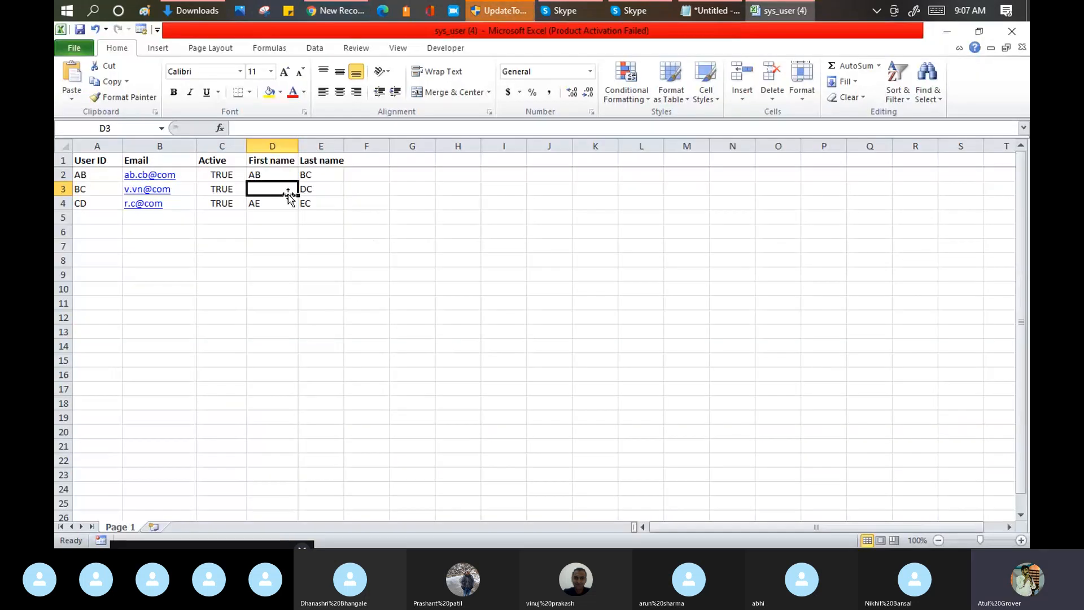
type("AD")
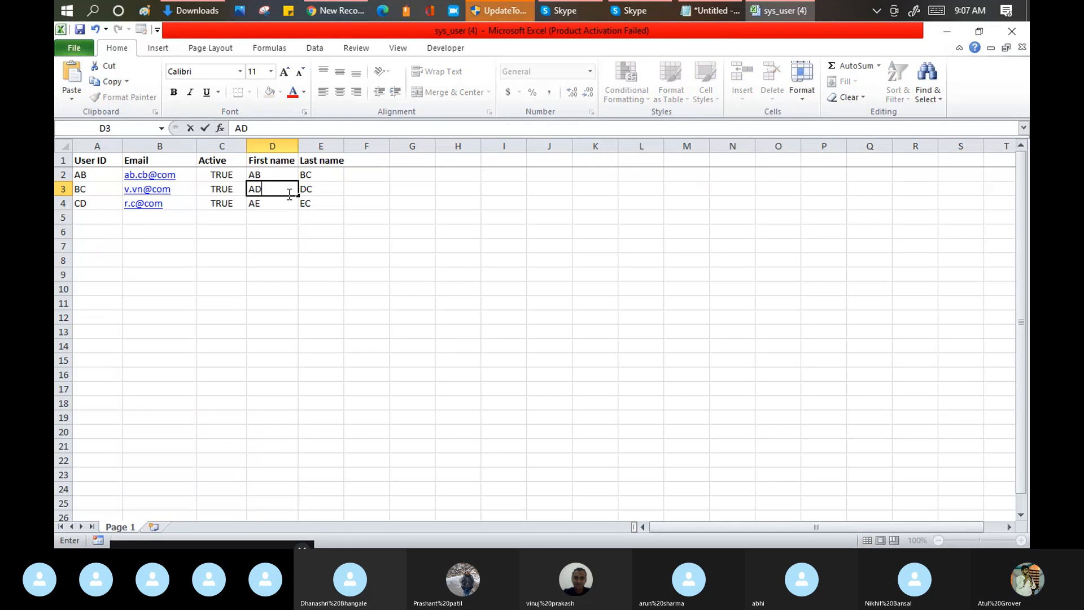
key("alt+Tab")
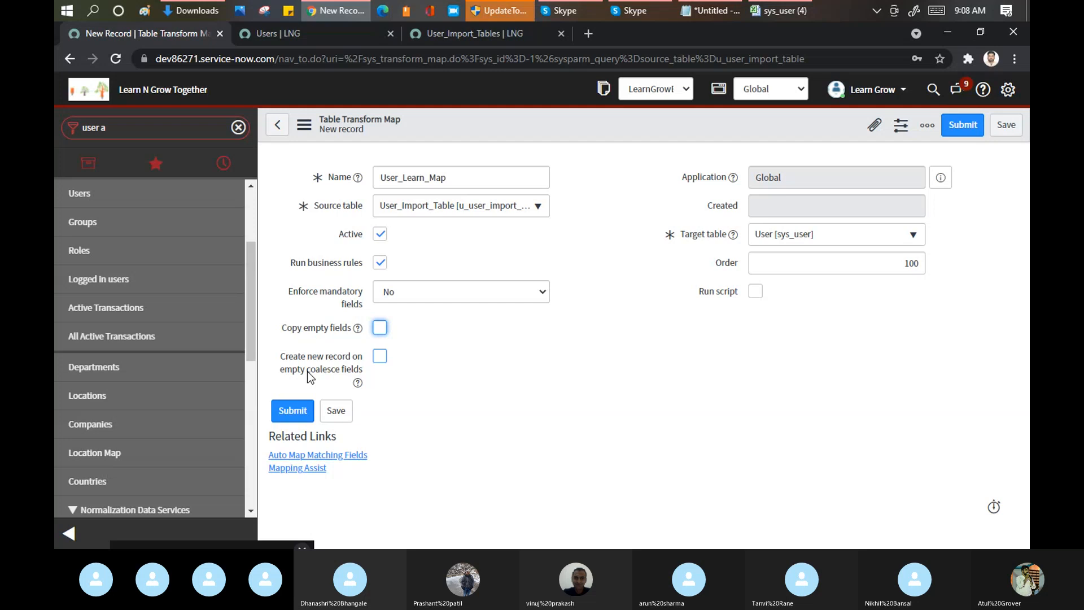
left_click(1004, 131)
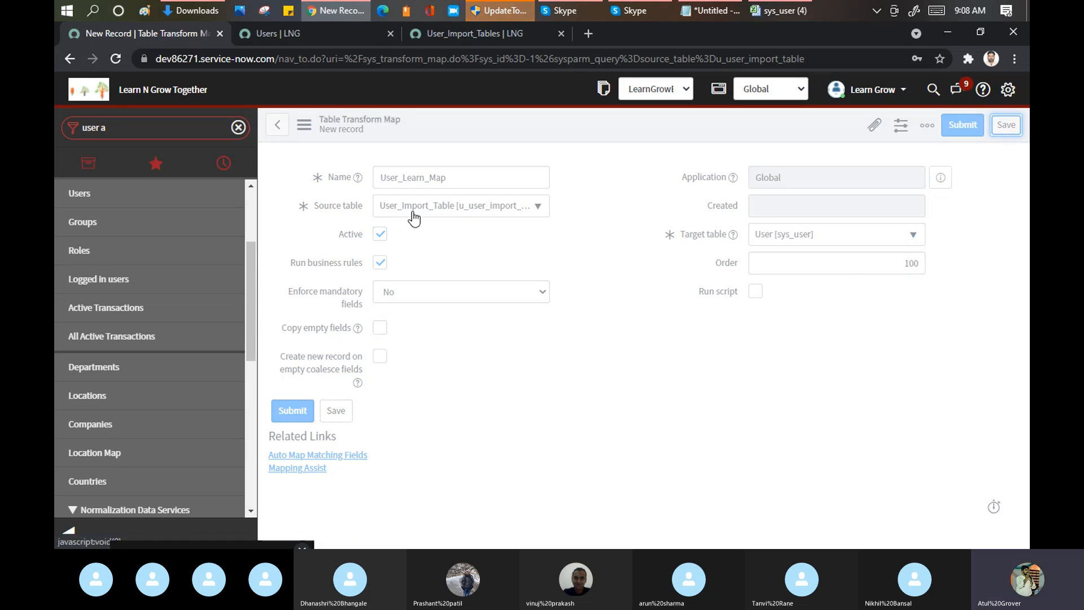
Step: Switch to Notepad and highlight the "Table - Table" note and the "Import Set - User Tabel" line
left_click(717, 9)
left_click_drag(459, 379, 709, 384)
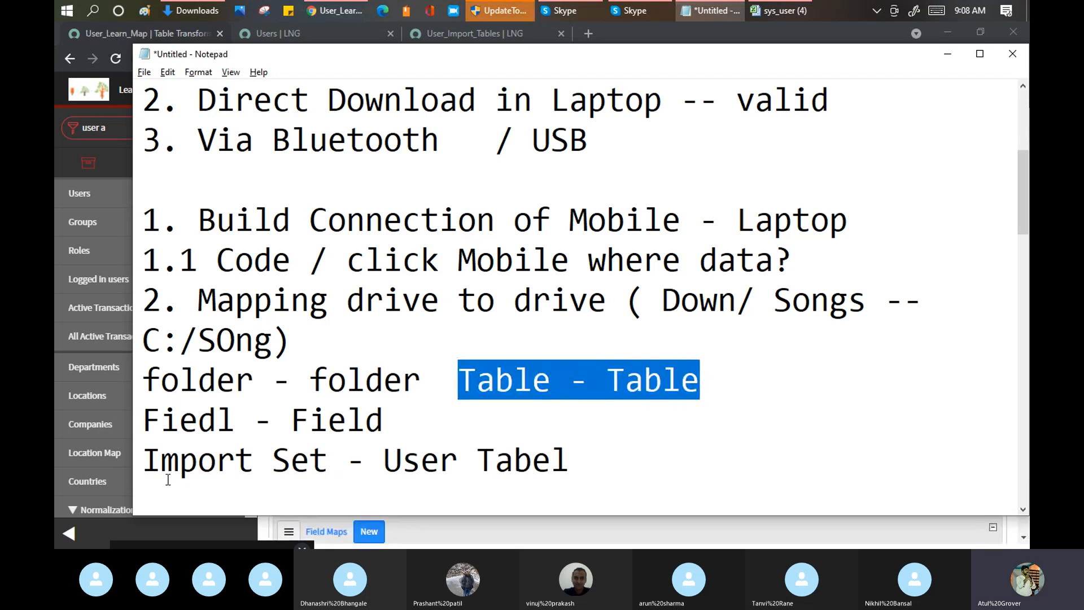
left_click_drag(145, 460, 536, 419)
scroll(471, 342, "up", 9)
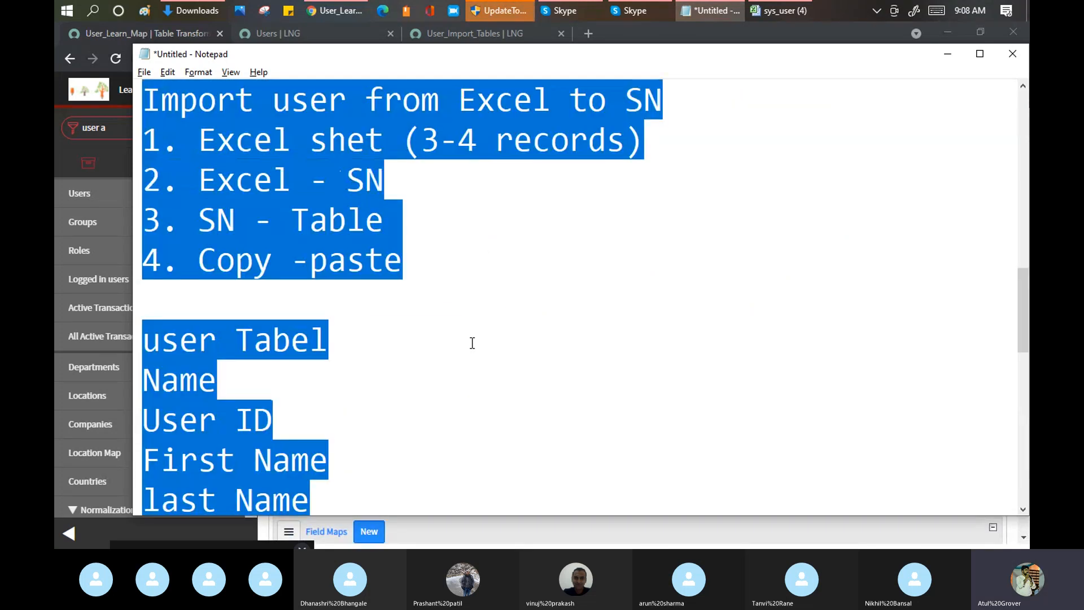
left_click(384, 379)
left_click_drag(146, 378, 587, 381)
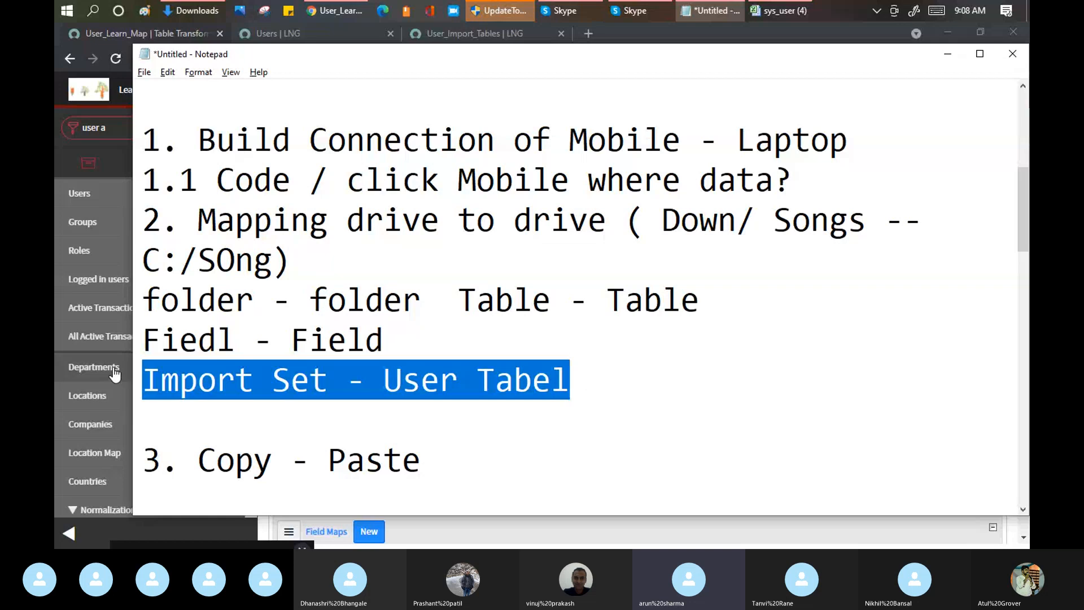
Step: Correct the misspelled "Fiedl" to "Field" in the line above "Import Set - User Tabel"
left_click(219, 339)
key("BackSpace")
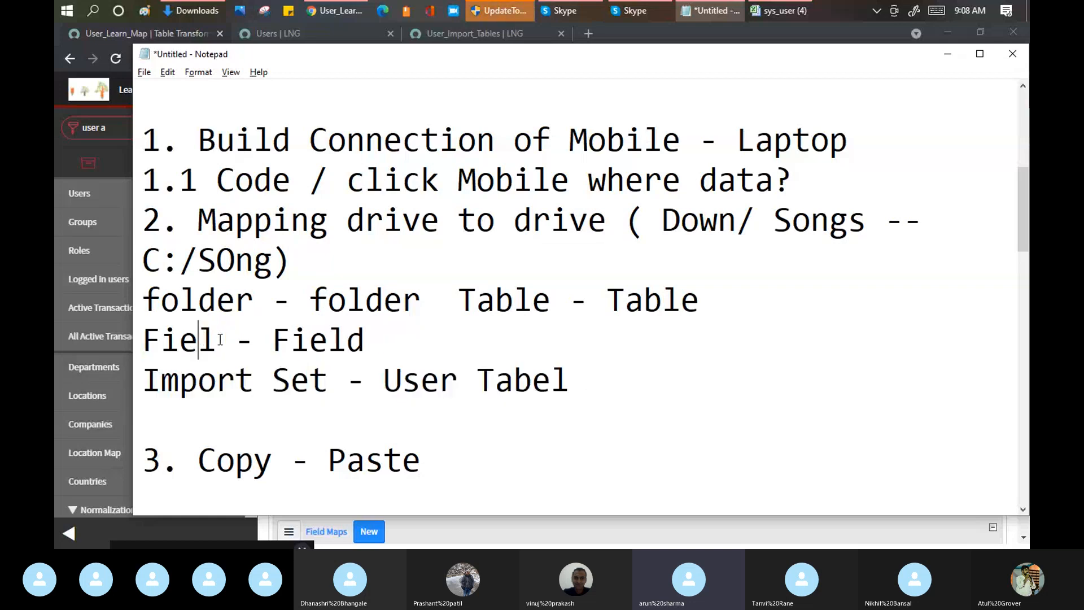
key("Right")
type("d")
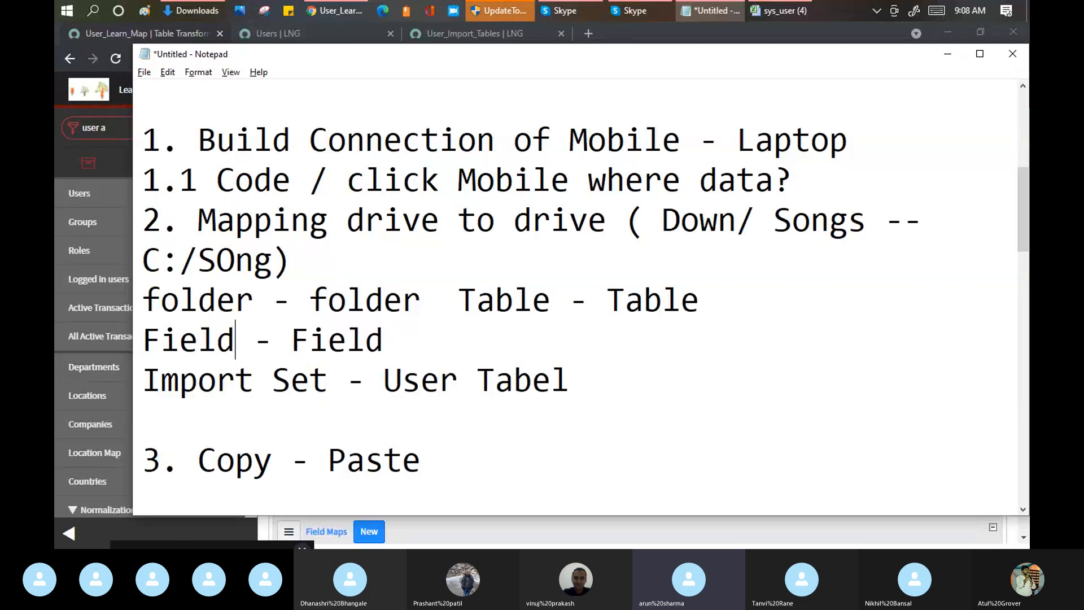
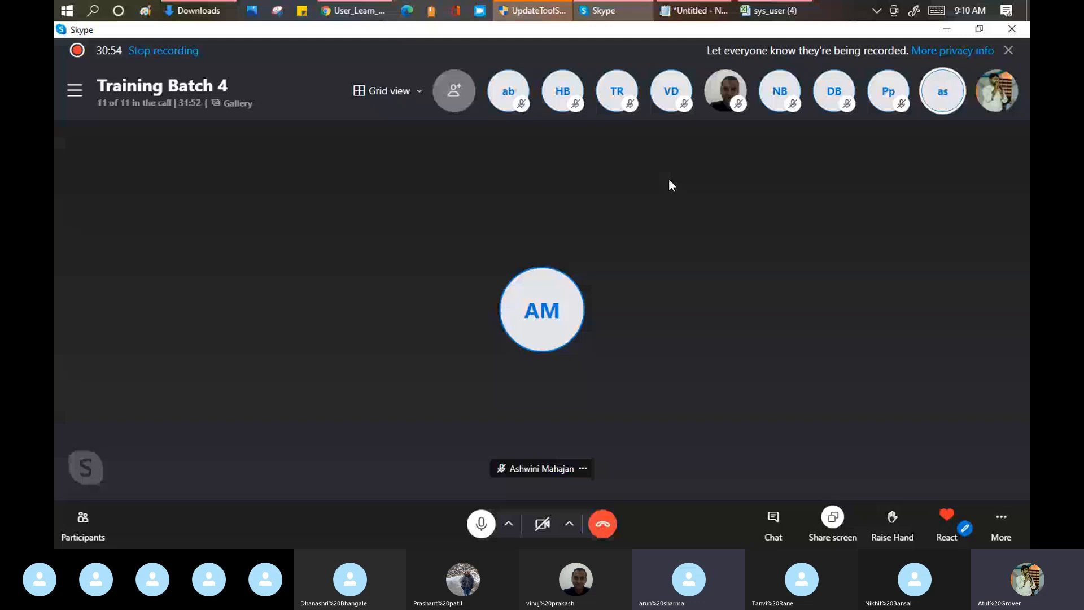
Step: View the User_Learn_Map transform map in ServiceNow, and highlight "port Set" in the "Import Set - User Tabel" line in Notepad
mouse_move(349, 11)
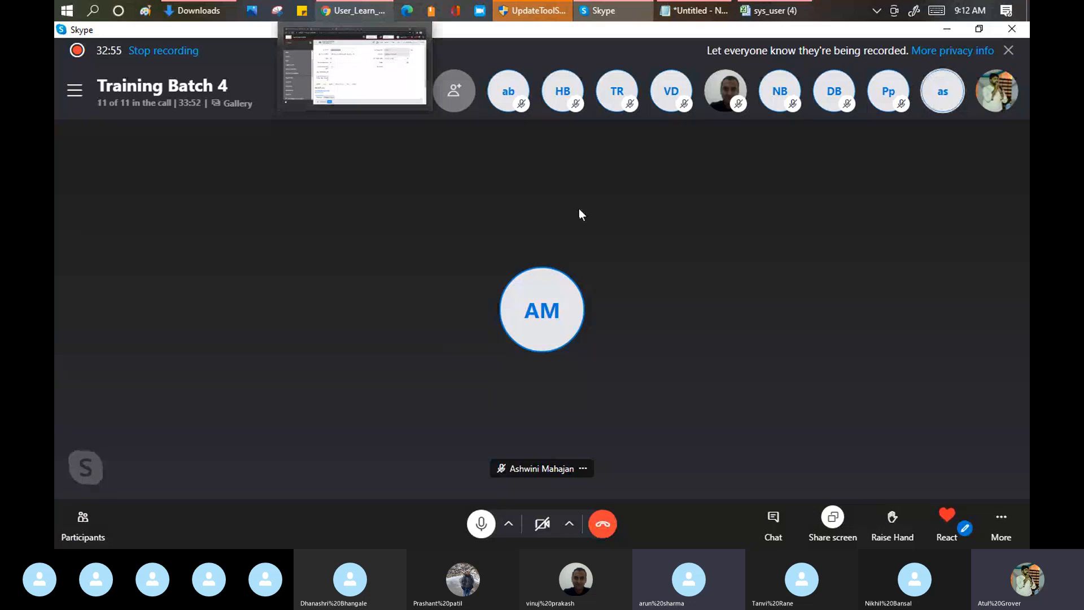
left_click(358, 13)
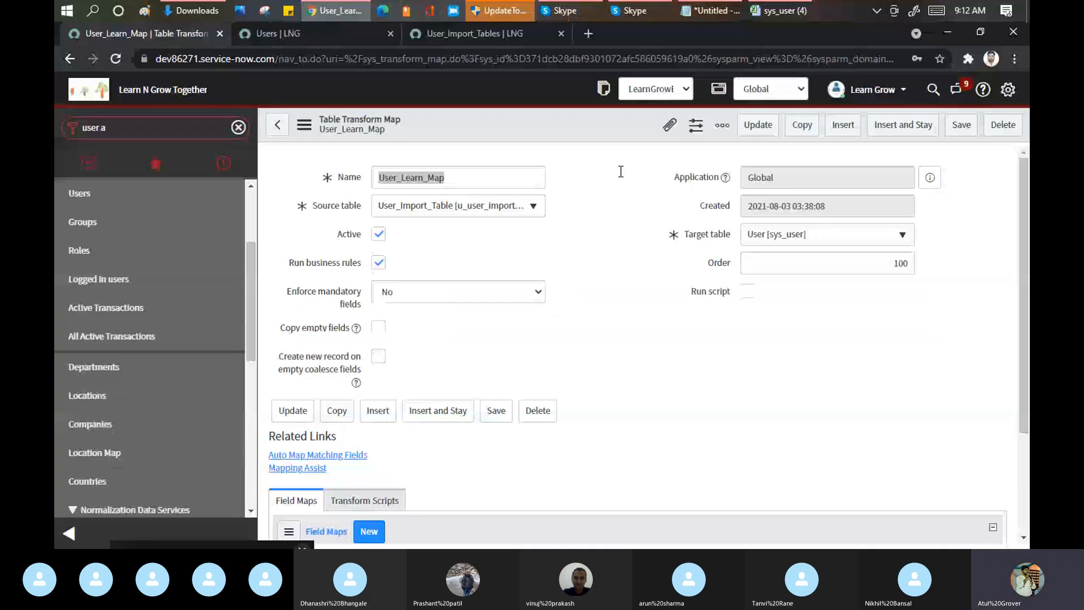
left_click(620, 172)
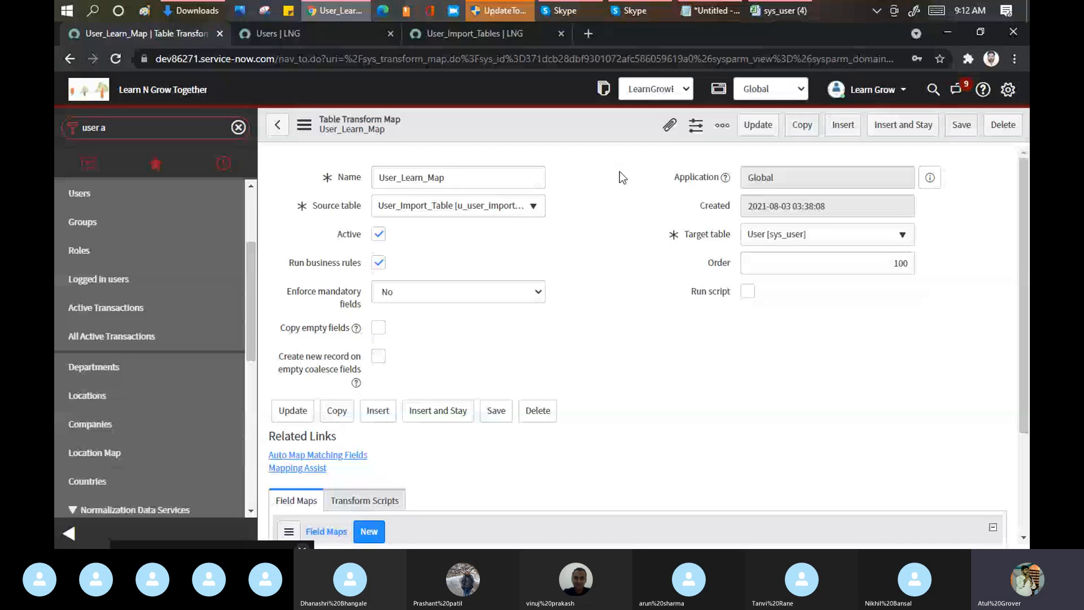
key("alt+Tab")
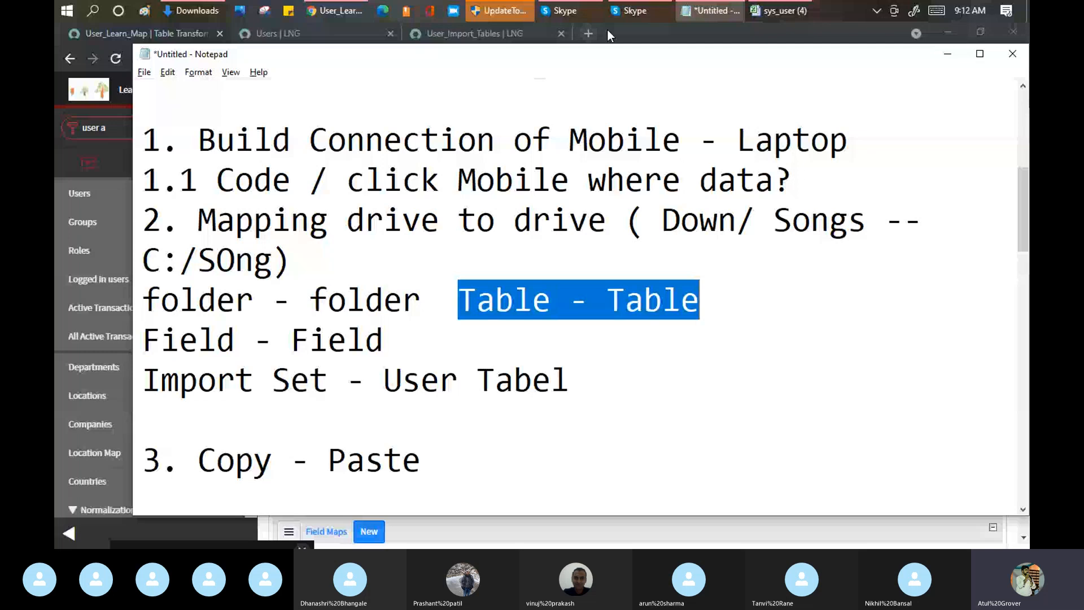
left_click(143, 339)
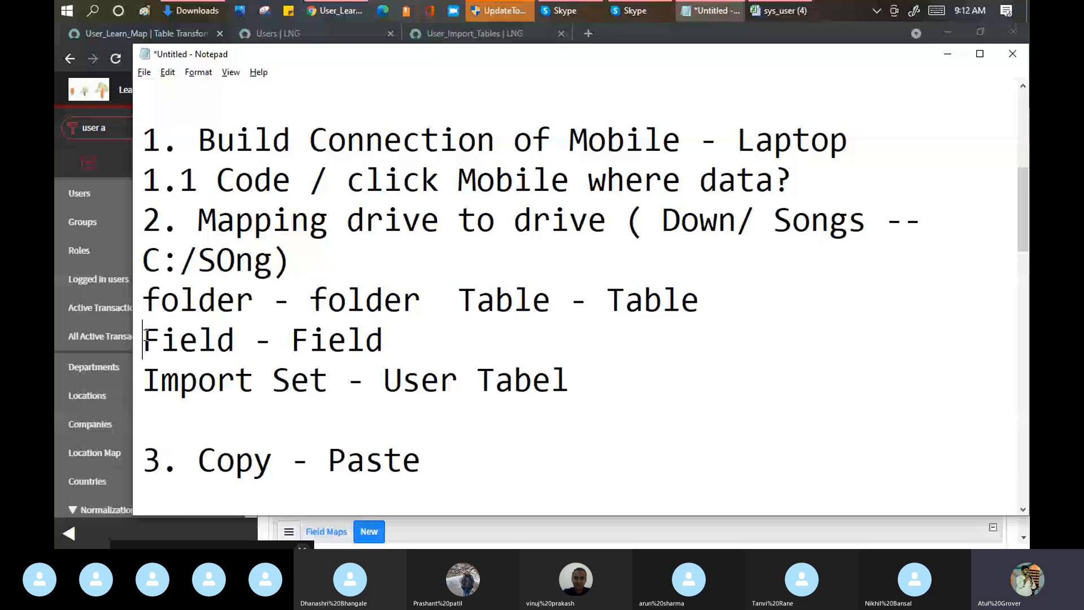
left_click_drag(346, 380, 178, 381)
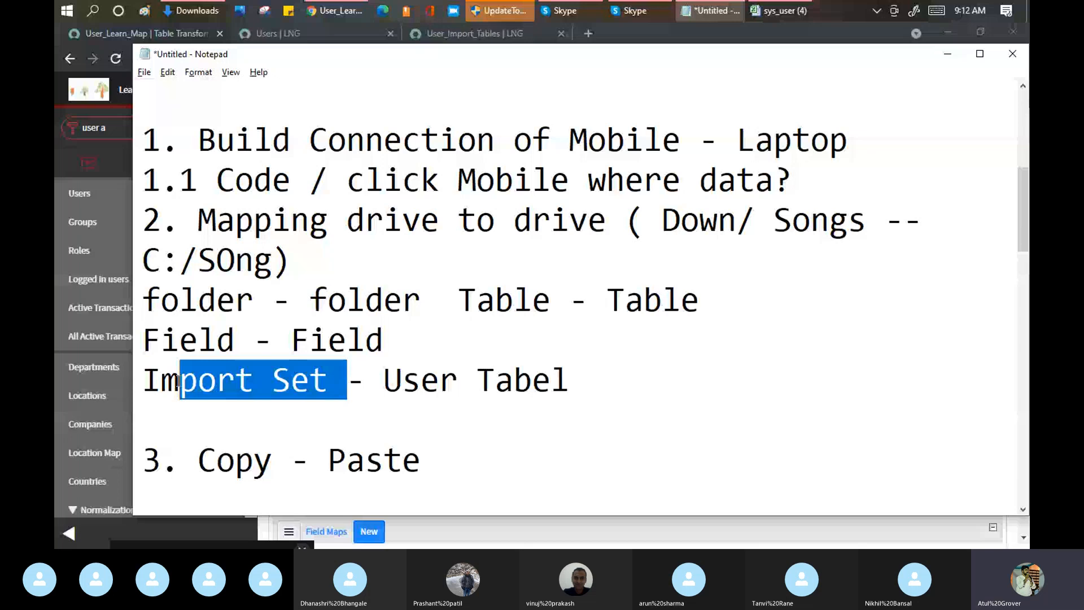
Step: In ServiceNow, add a field map to User_Learn_Map from source field First name to target field First name, and submit it
key("alt+Tab")
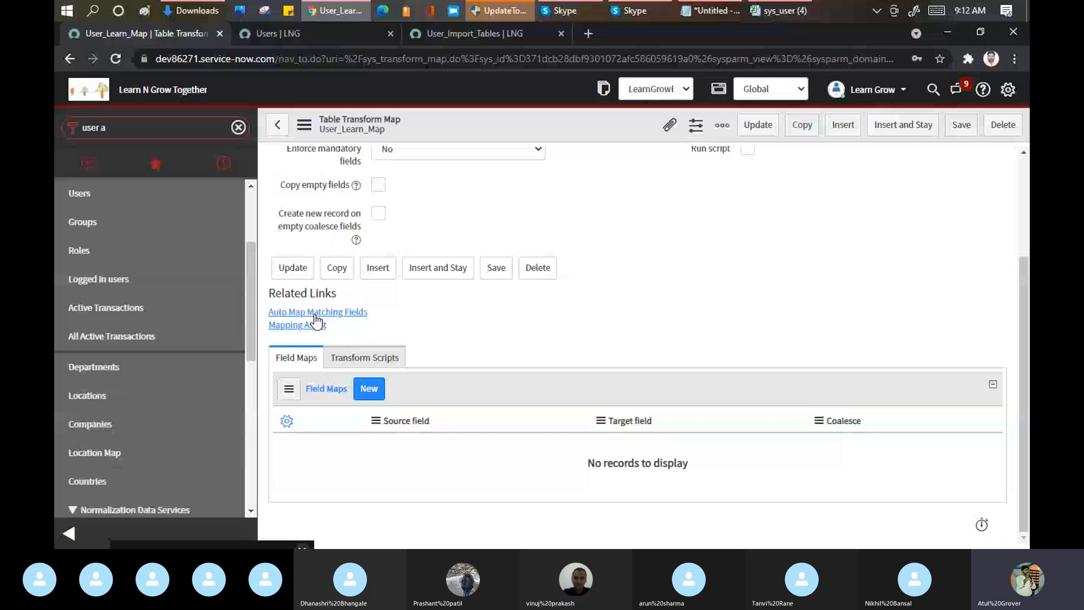
left_click(369, 389)
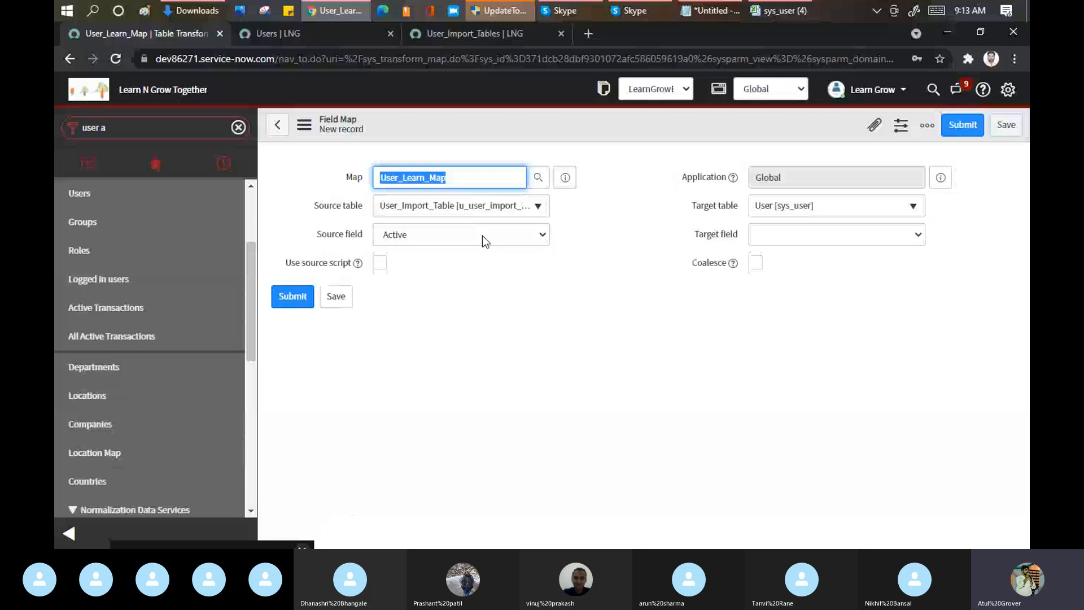
left_click(483, 236)
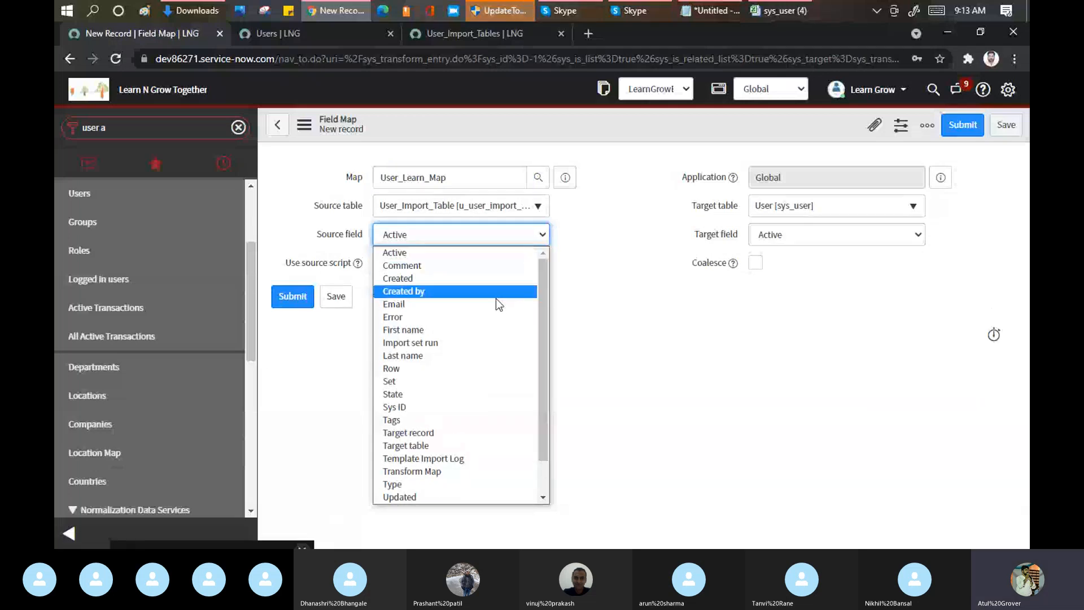
left_click(425, 331)
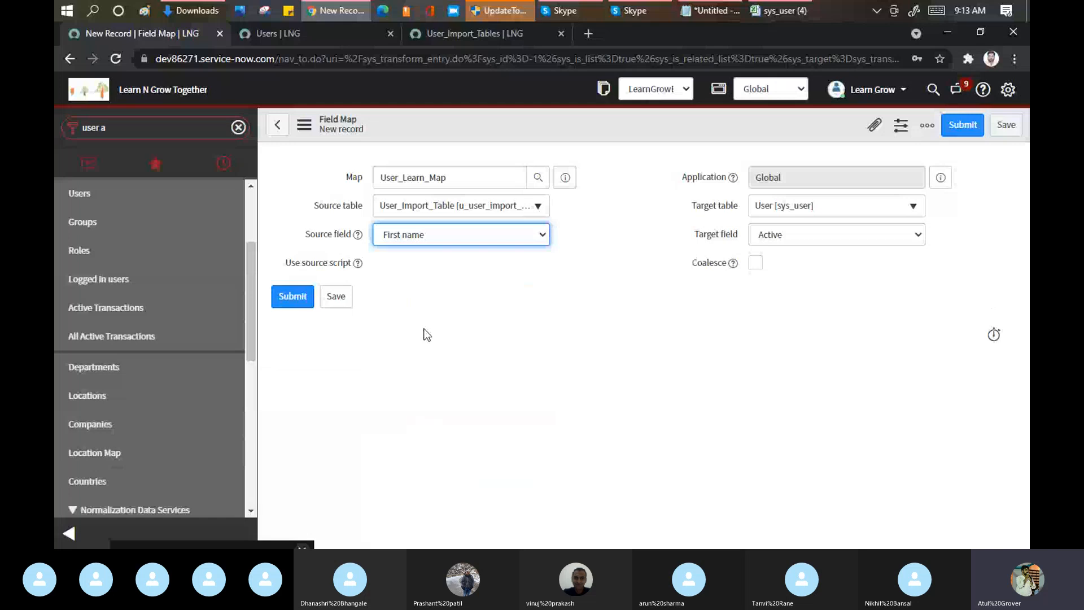
left_click(794, 237)
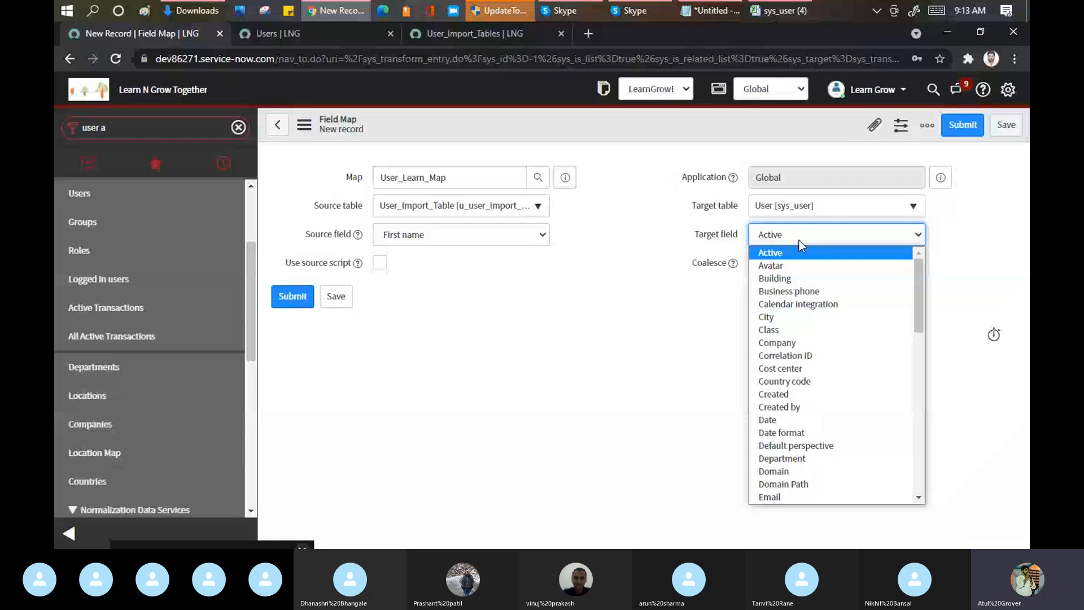
type("first")
key("Return")
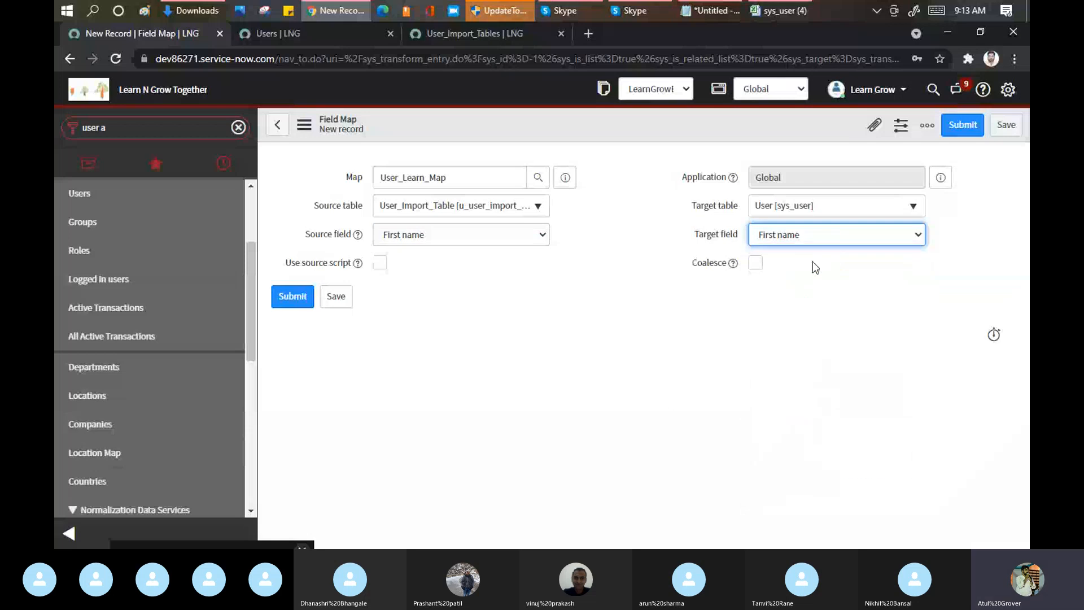
left_click(966, 129)
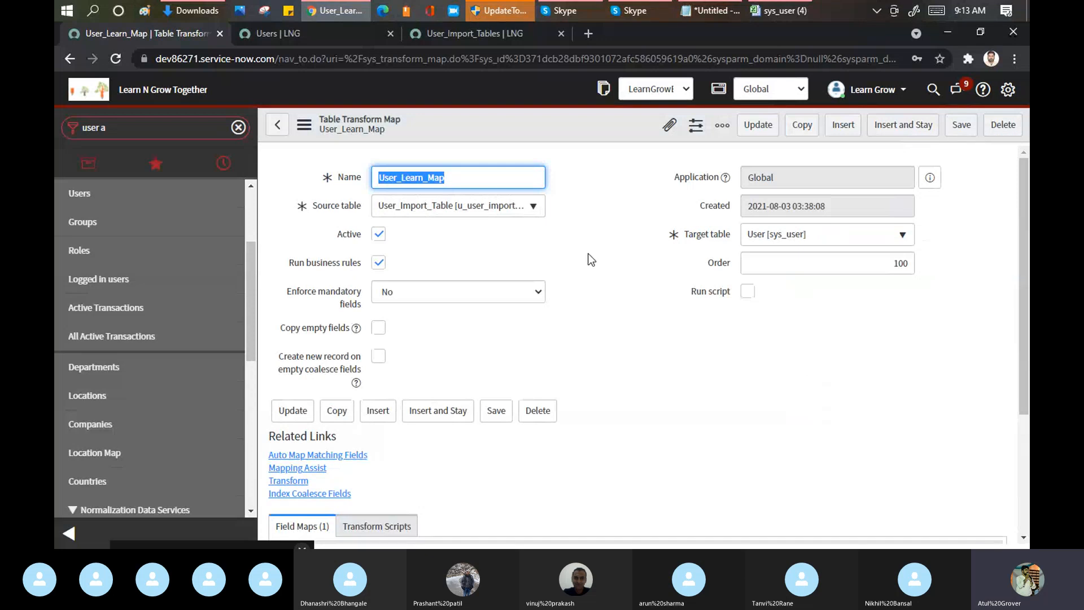
Step: Check the new field map, select the header row in the sys_user workbook in Excel, and switch to the Skype call
scroll(590, 259, "down", 3)
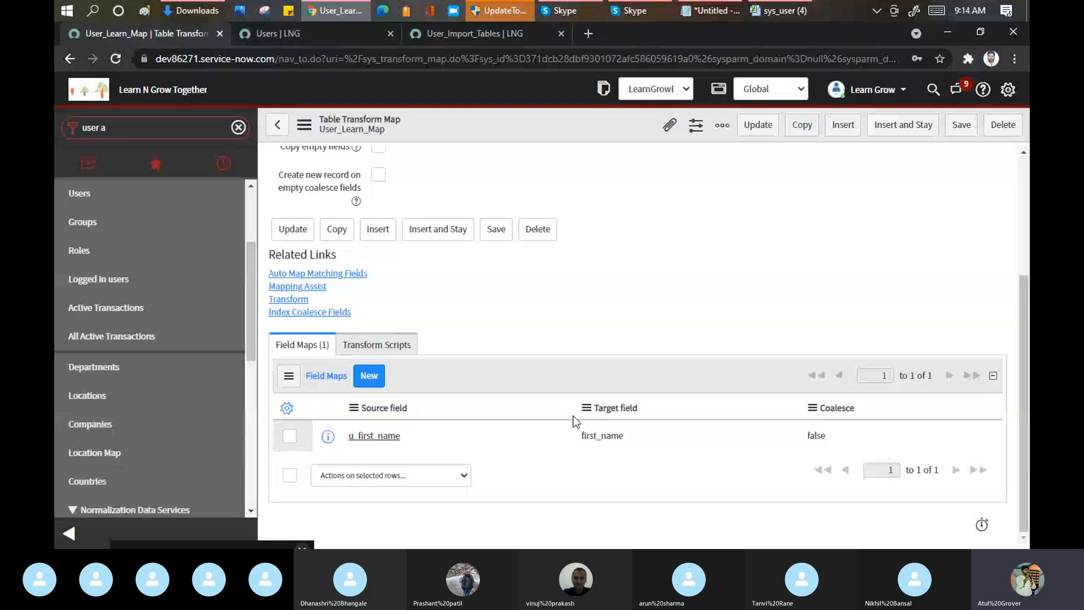
left_click(792, 8)
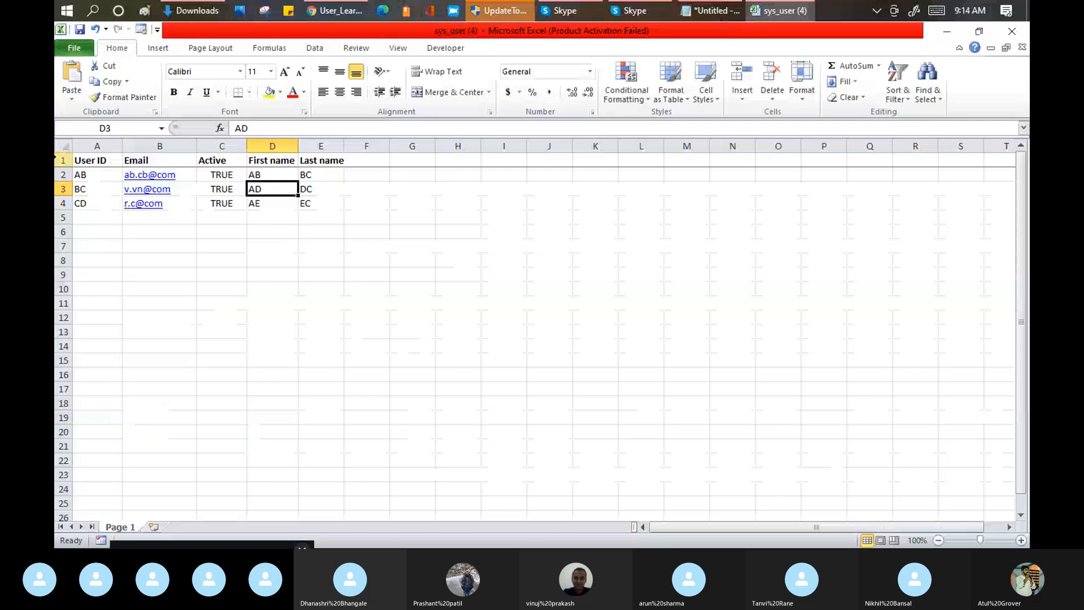
left_click(65, 161)
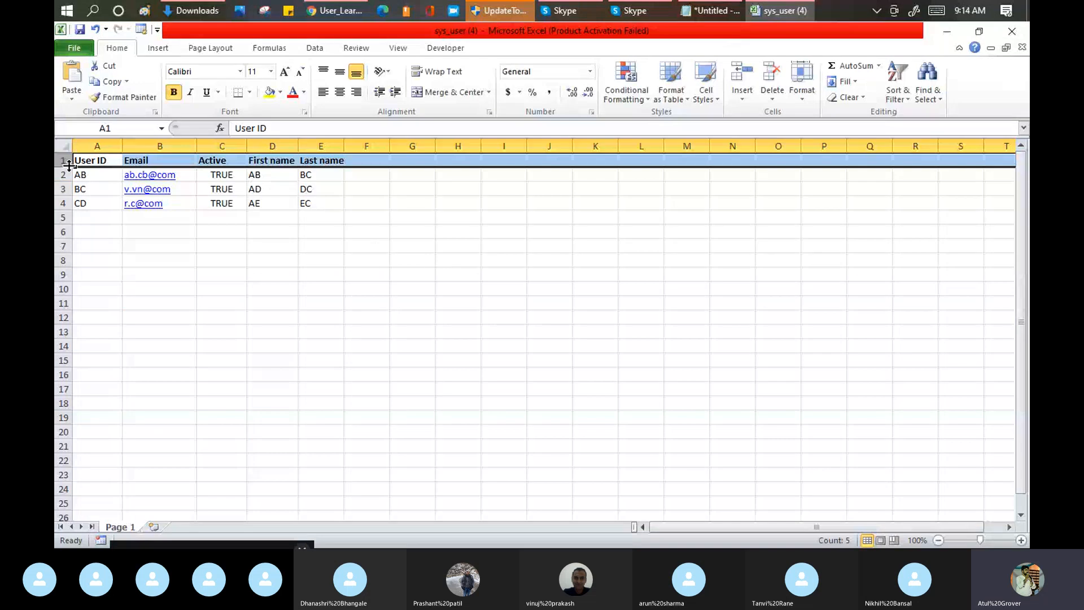
left_click(553, 11)
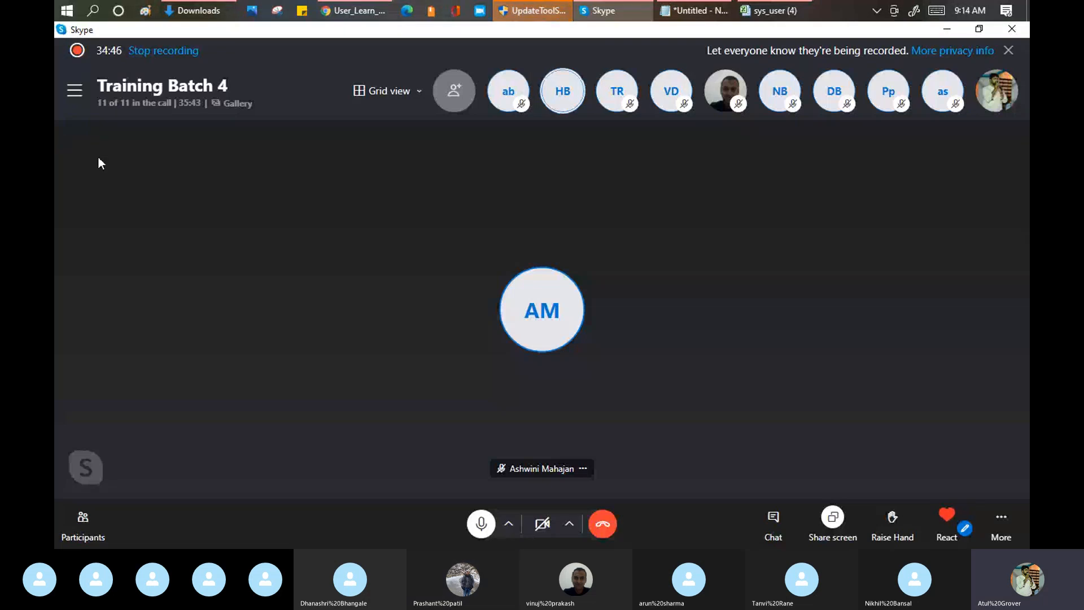
Step: Return to ServiceNow and auto map the matching fields of the User_Learn_Map transform map
mouse_move(357, 12)
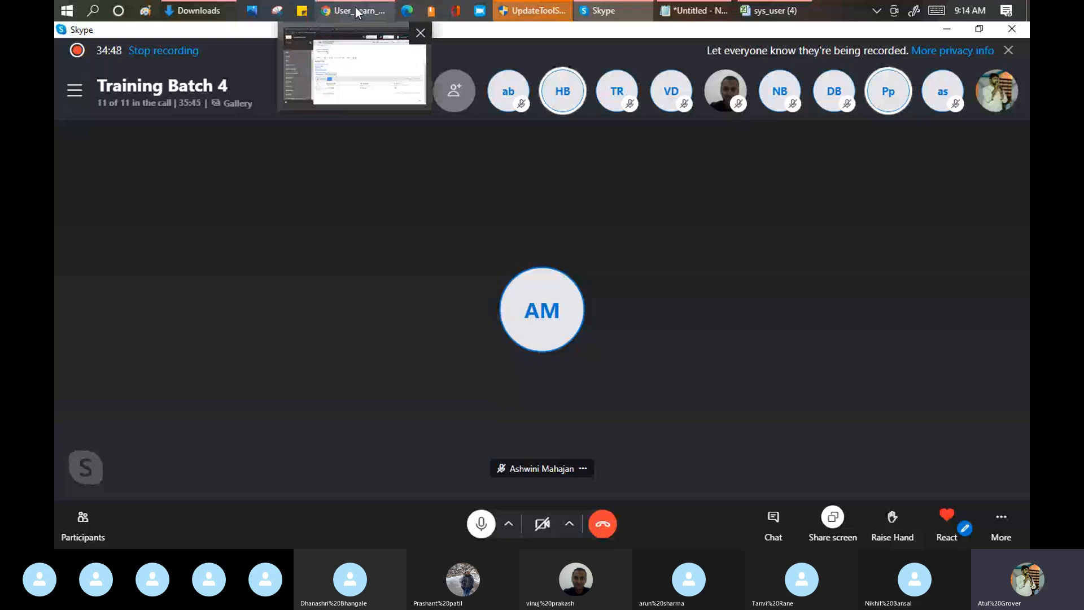
left_click(357, 11)
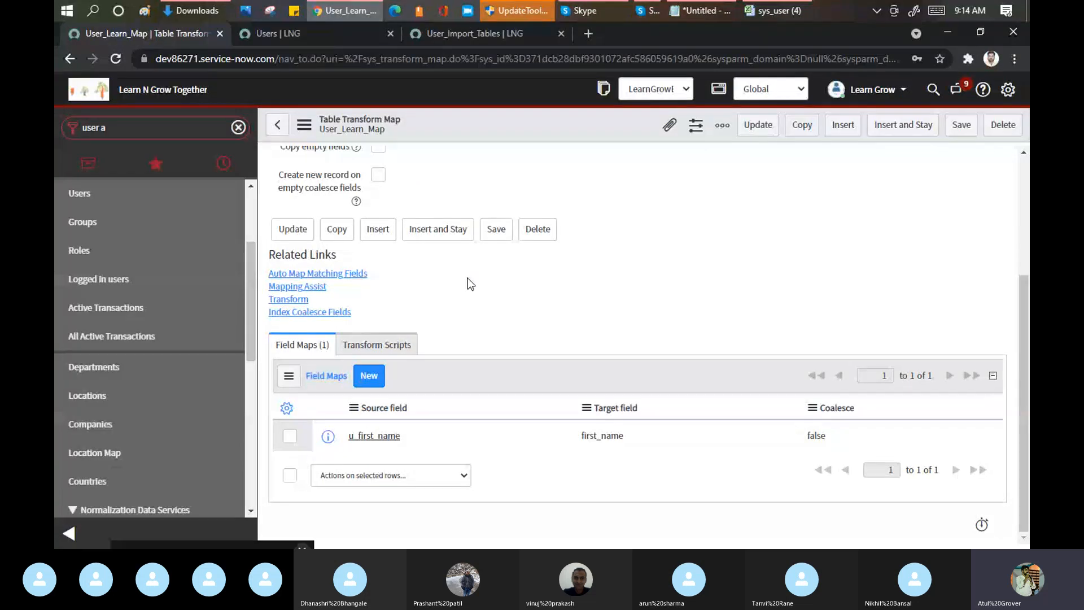
left_click(337, 275)
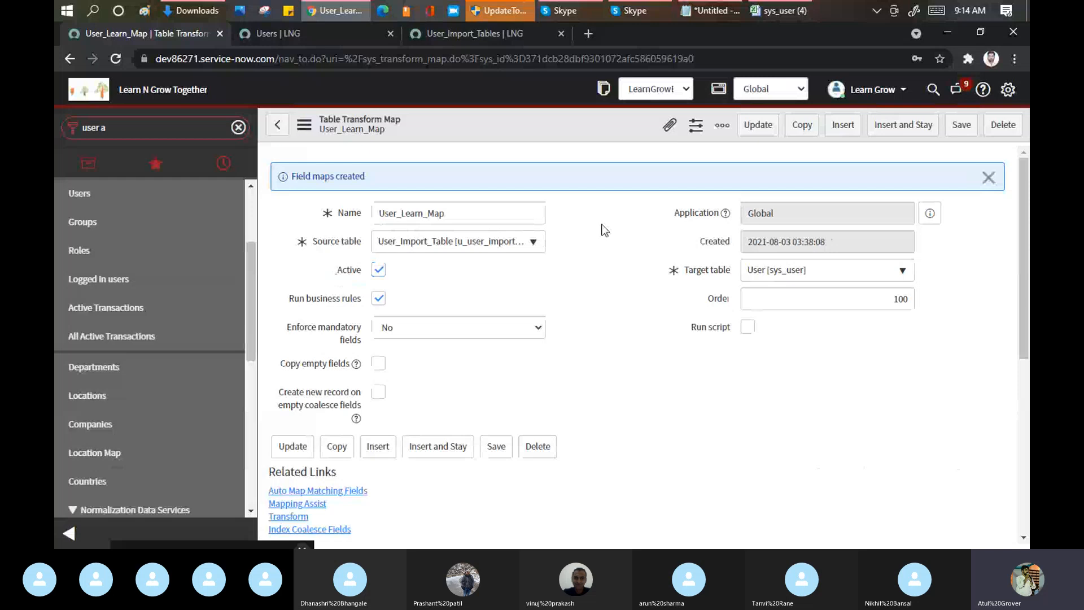
scroll(578, 476, "down", 6)
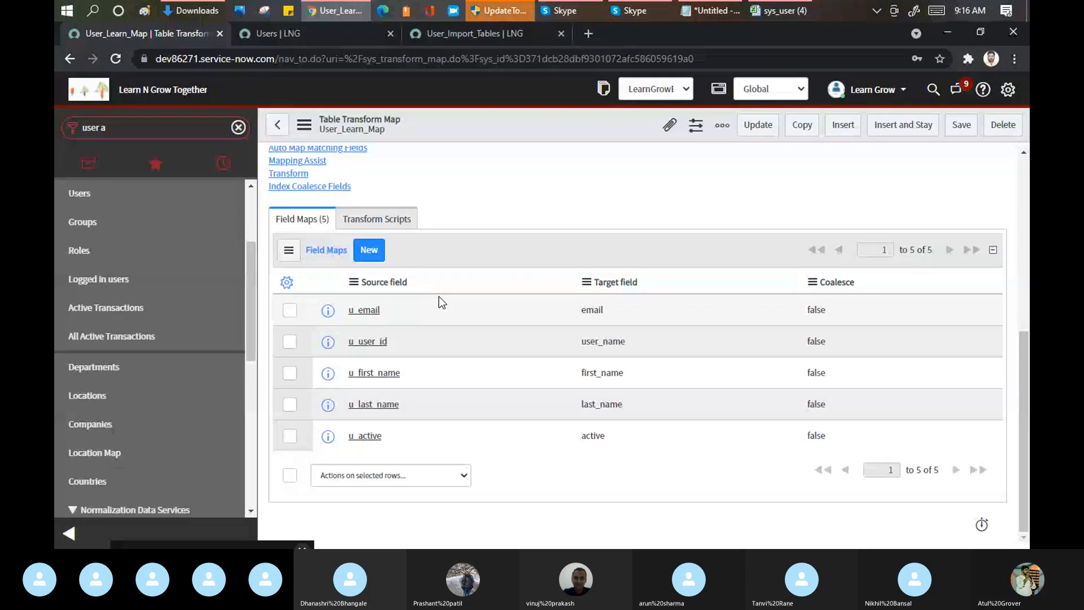
Step: Compare the sys_user workbook's column headers in Excel with the settings and field maps of User_Learn_Map in ServiceNow
left_click(766, 12)
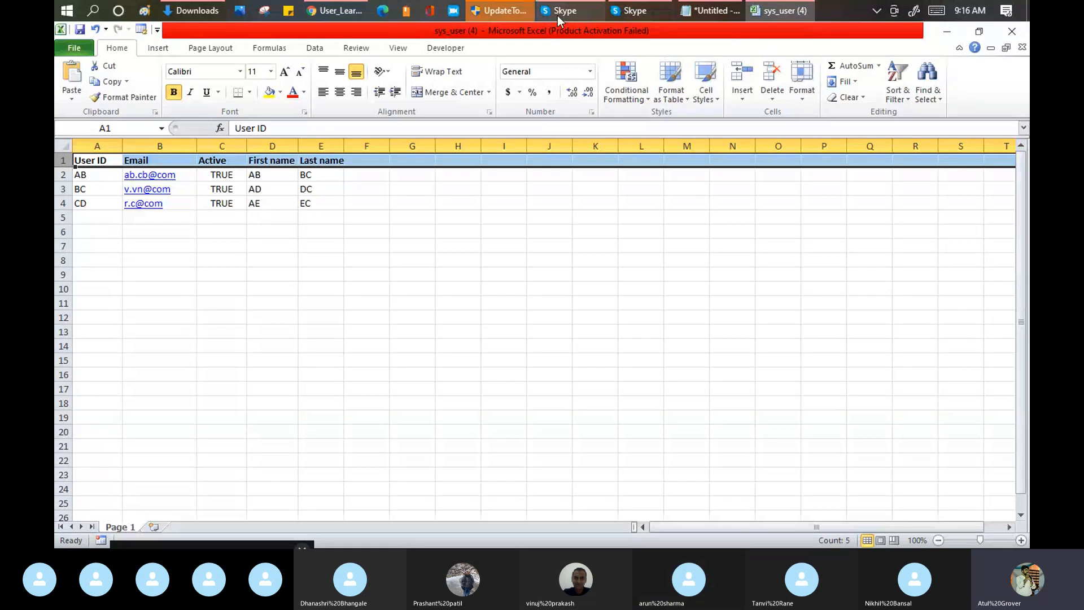
mouse_move(345, 13)
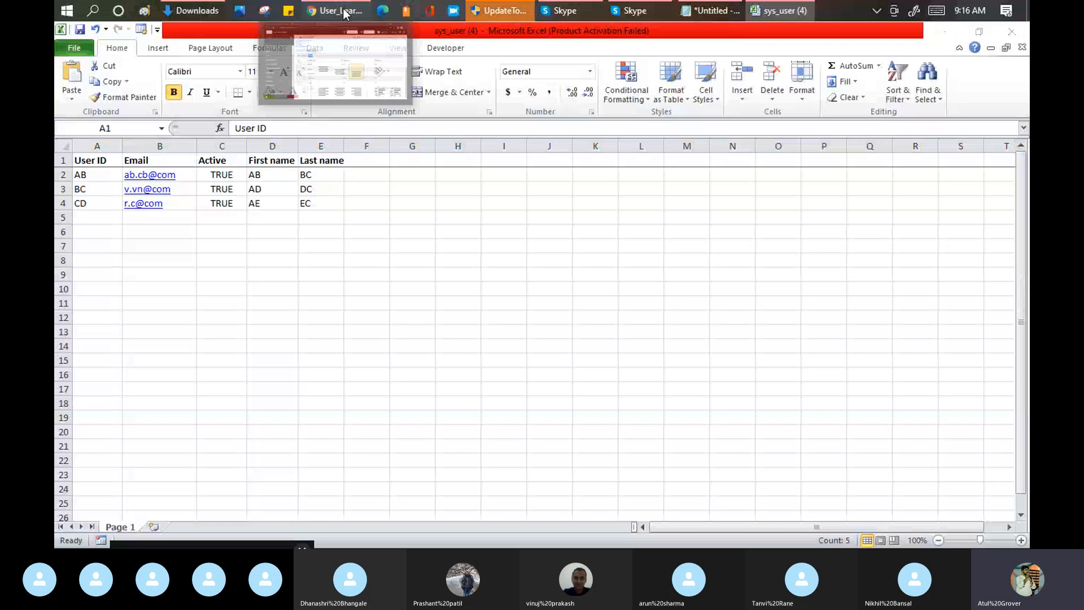
left_click(345, 13)
scroll(495, 171, "up", 1)
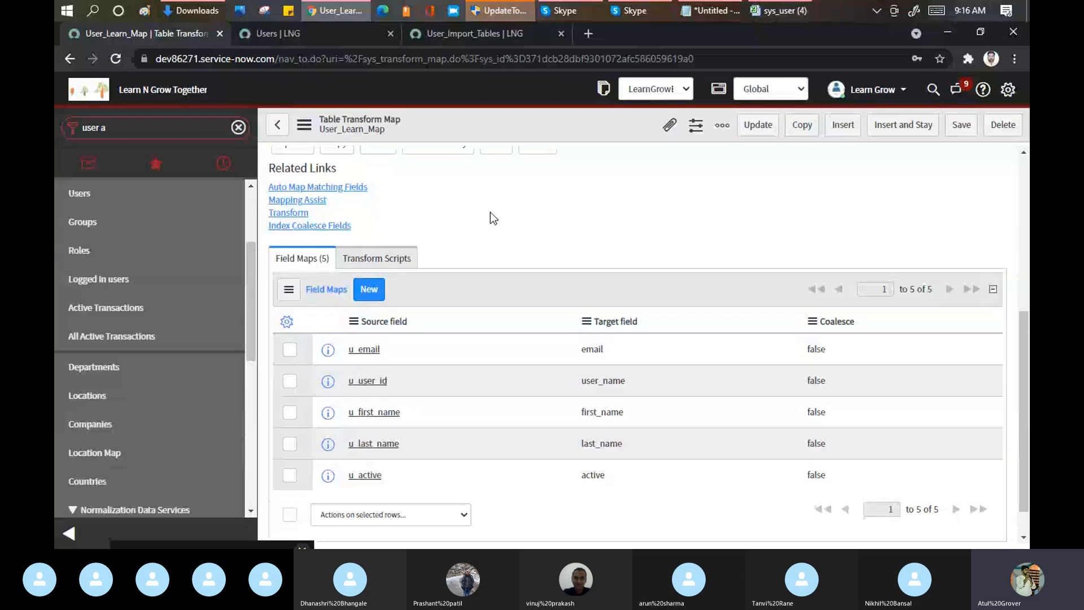
scroll(490, 211, "up", 3)
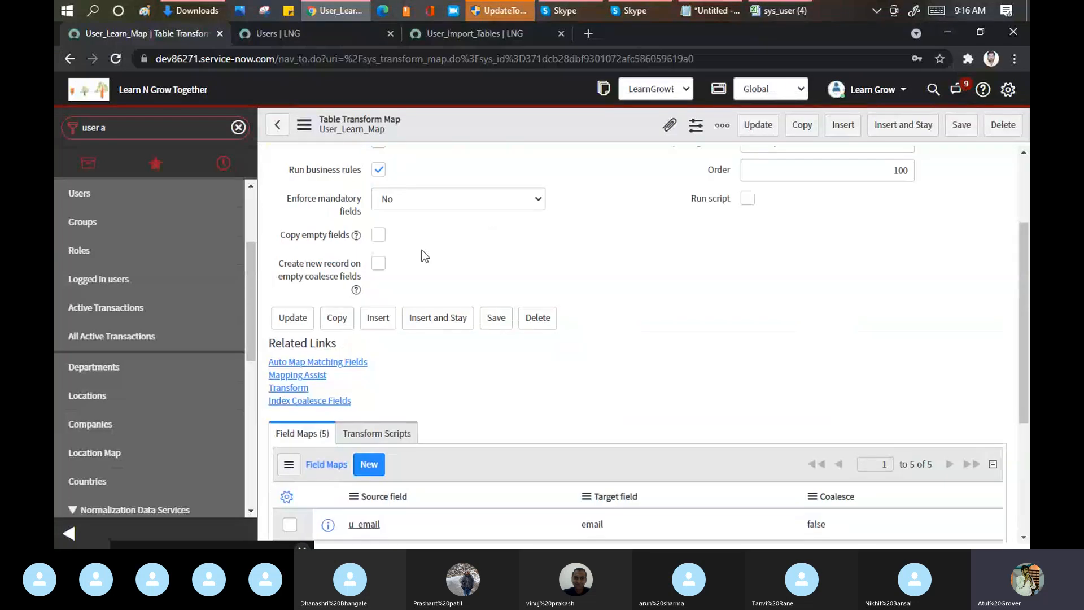
scroll(425, 256, "up", 3)
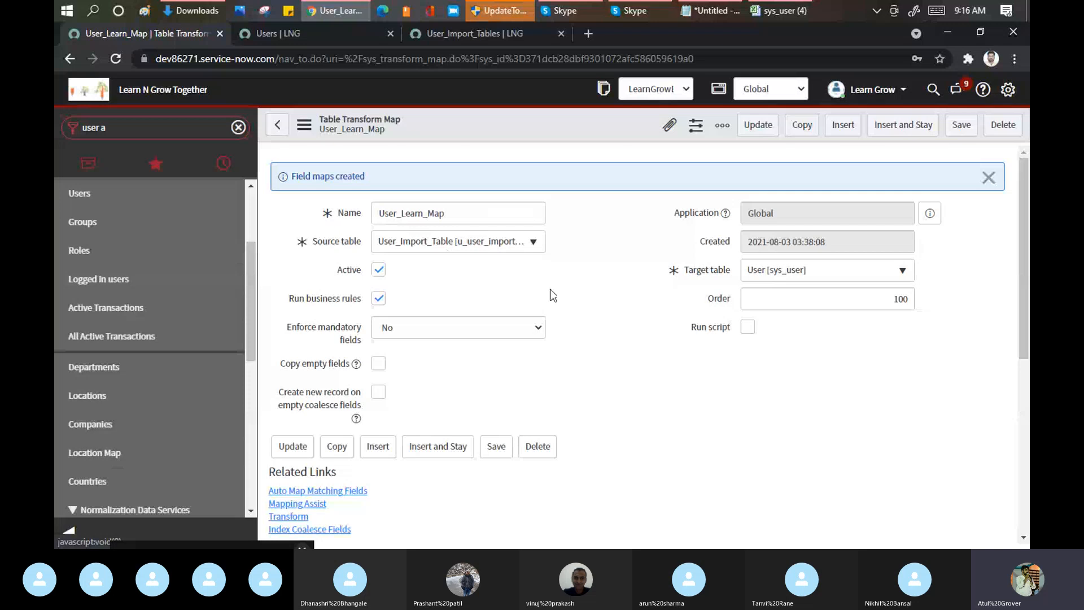
scroll(605, 264, "down", 3)
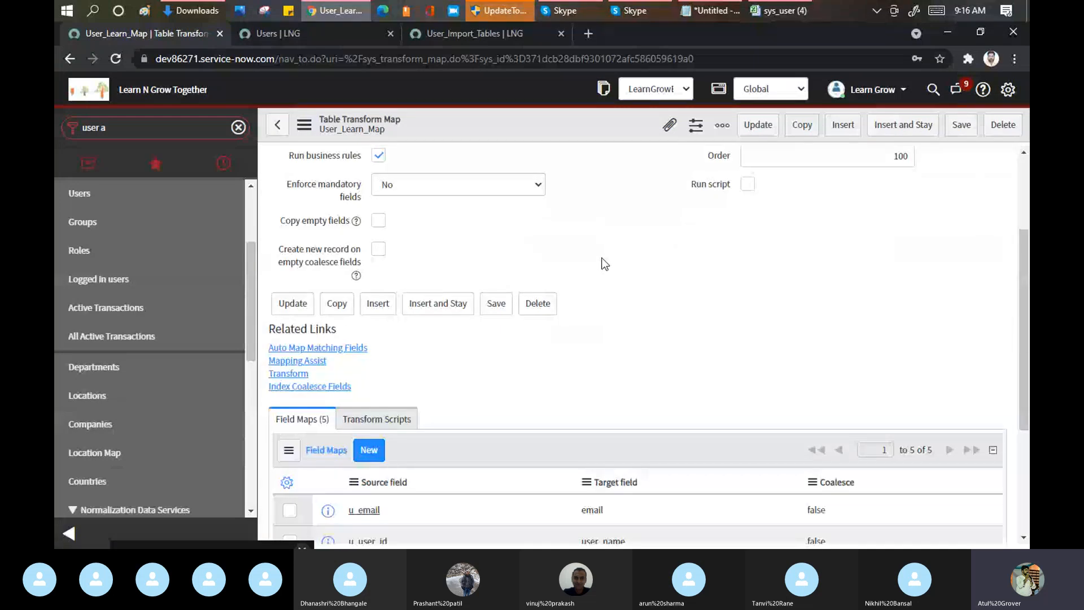
scroll(709, 260, "down", 3)
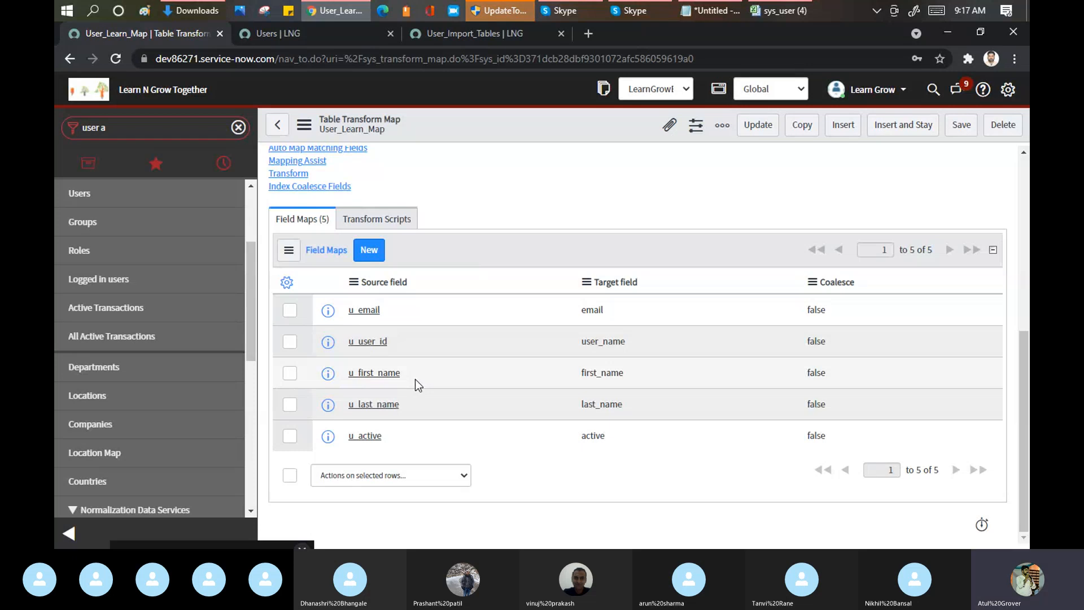
Step: Open the Users list in a new browser tab at dev86271.service-now.com/sys_user_list.do
triple_click(133, 126)
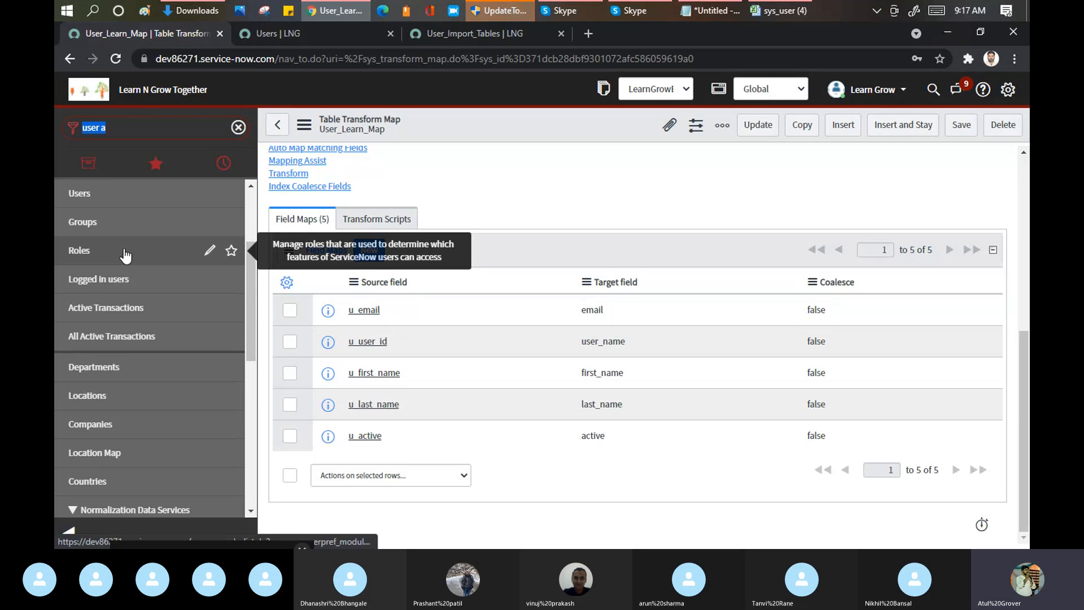
left_click(588, 34)
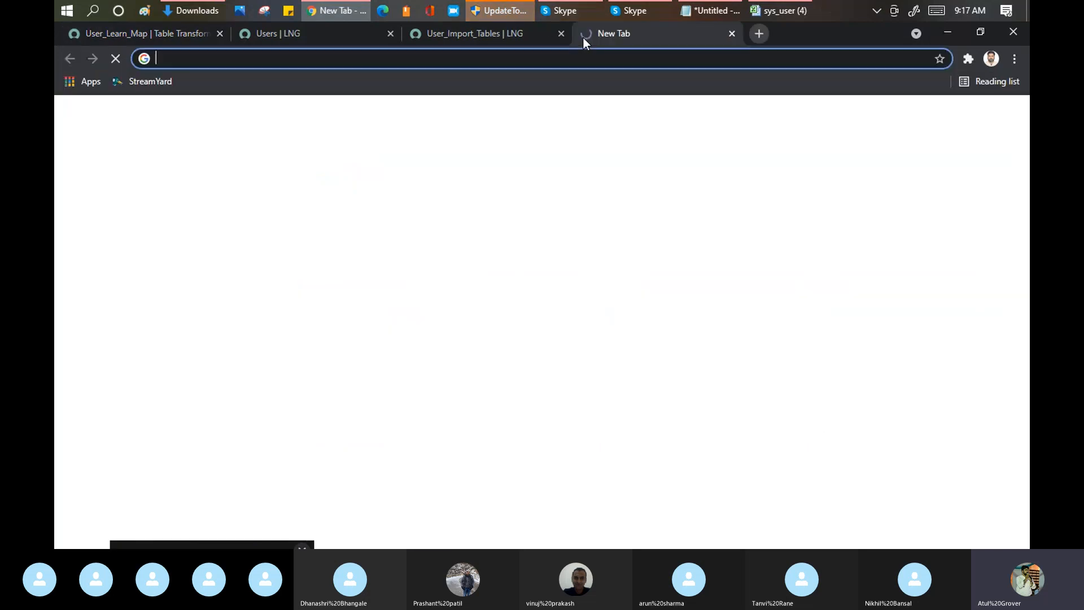
type("dev86271.service-now.com/")
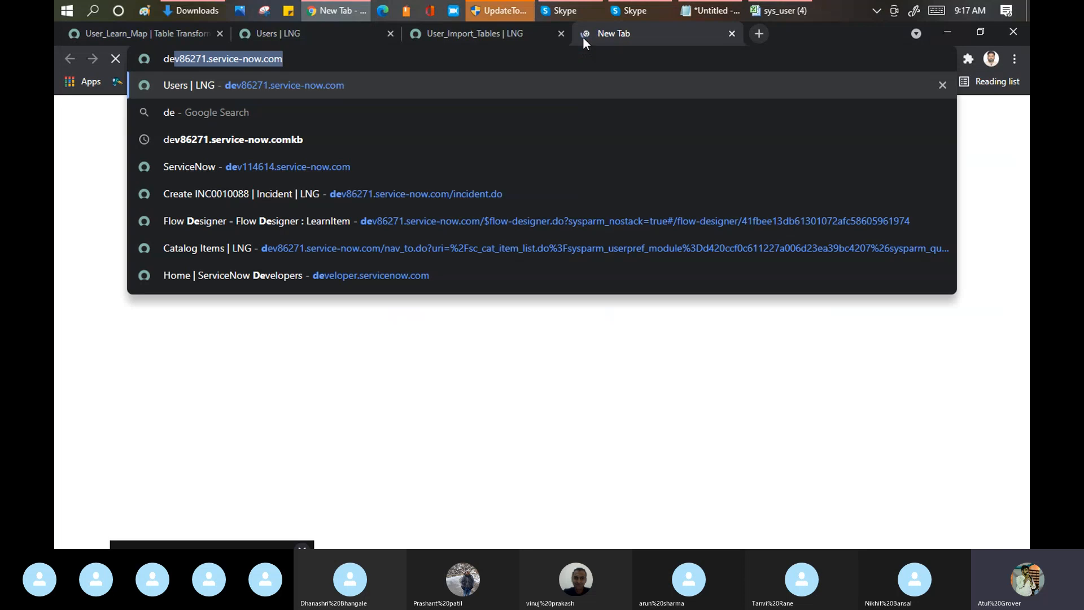
type("sys_user_list.do")
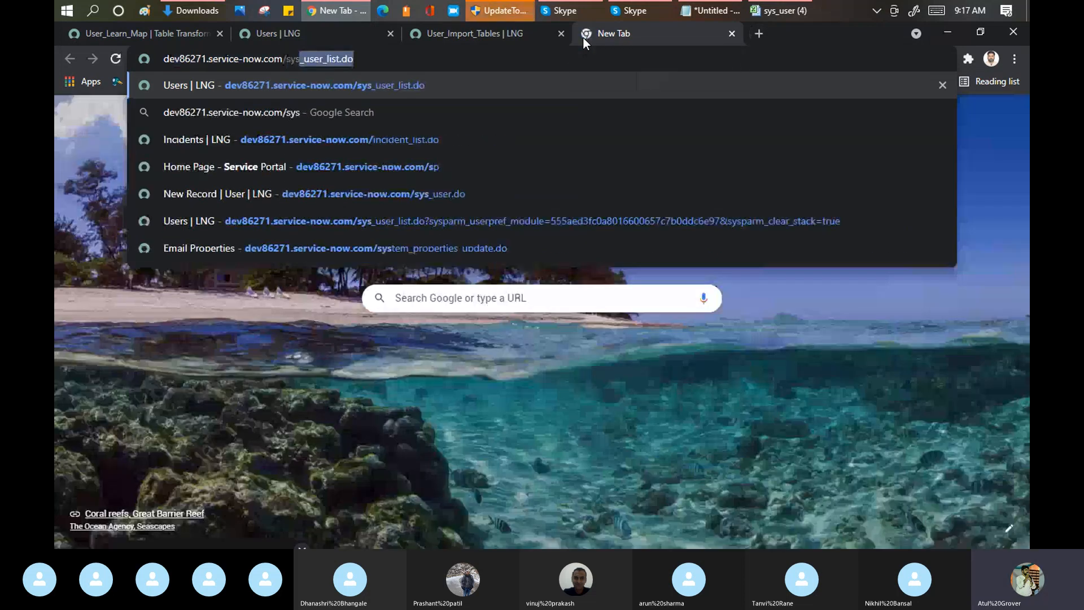
key("Return")
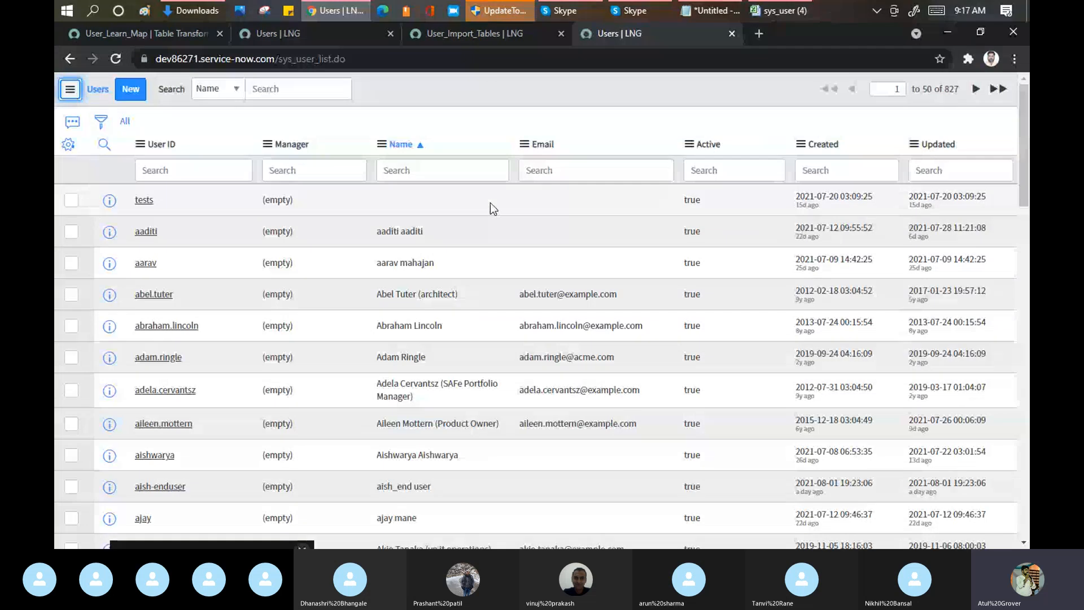
Step: Revisit the User_Learn_Map field maps, then switch to Notepad and highlight "- User Tabel" in the Import Set line
left_click(142, 36)
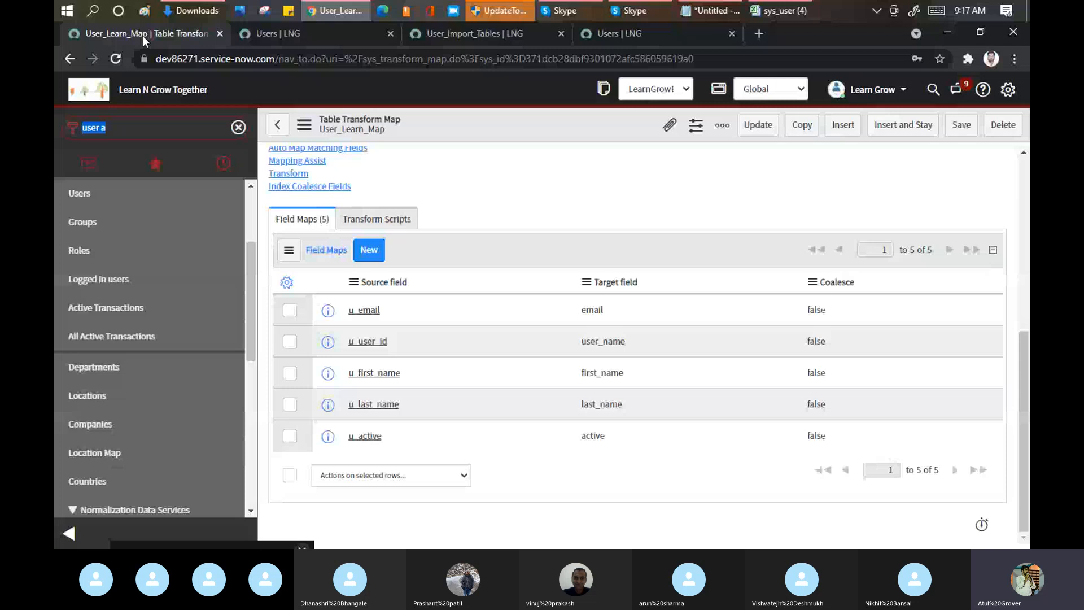
left_click(716, 11)
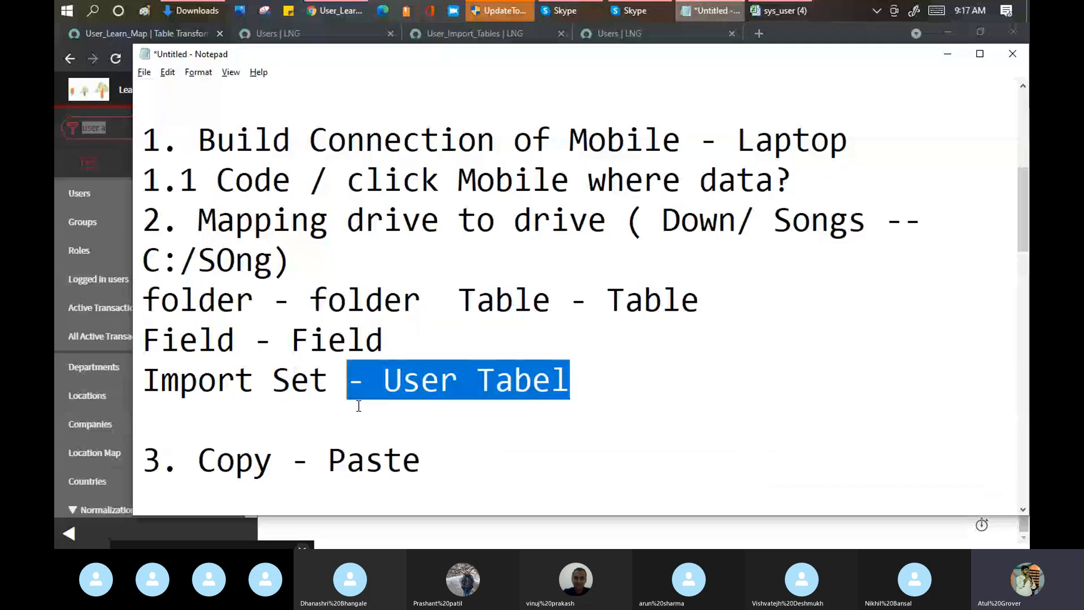
Step: Highlight "Copy - Paste" in Notepad, return to ServiceNow and transform import set ISET0010001 with the User_Learn_Map transform map
left_click_drag(421, 460, 198, 461)
left_click(325, 11)
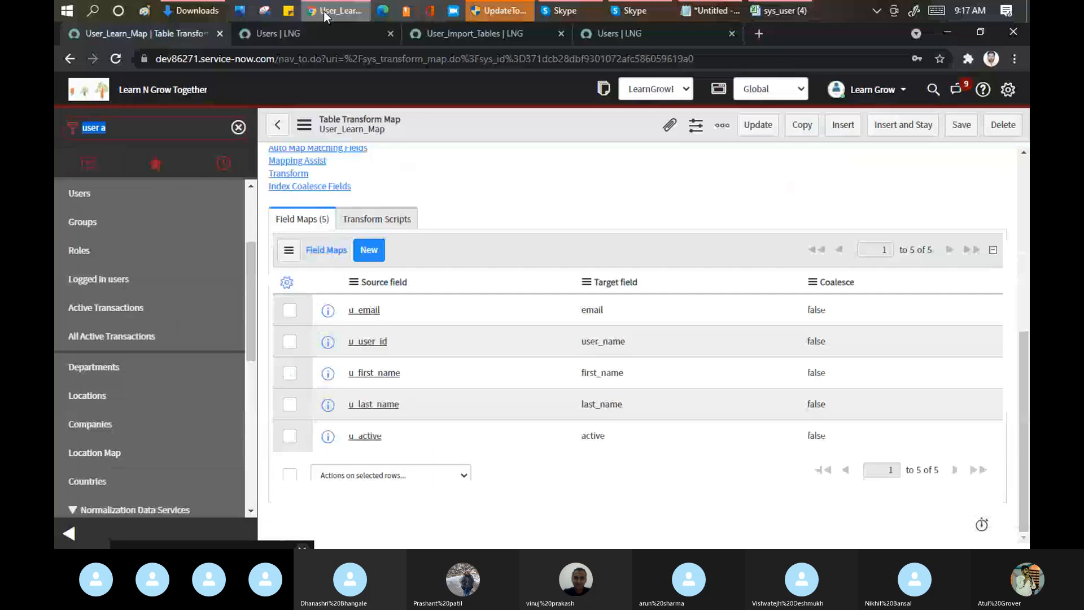
left_click(288, 175)
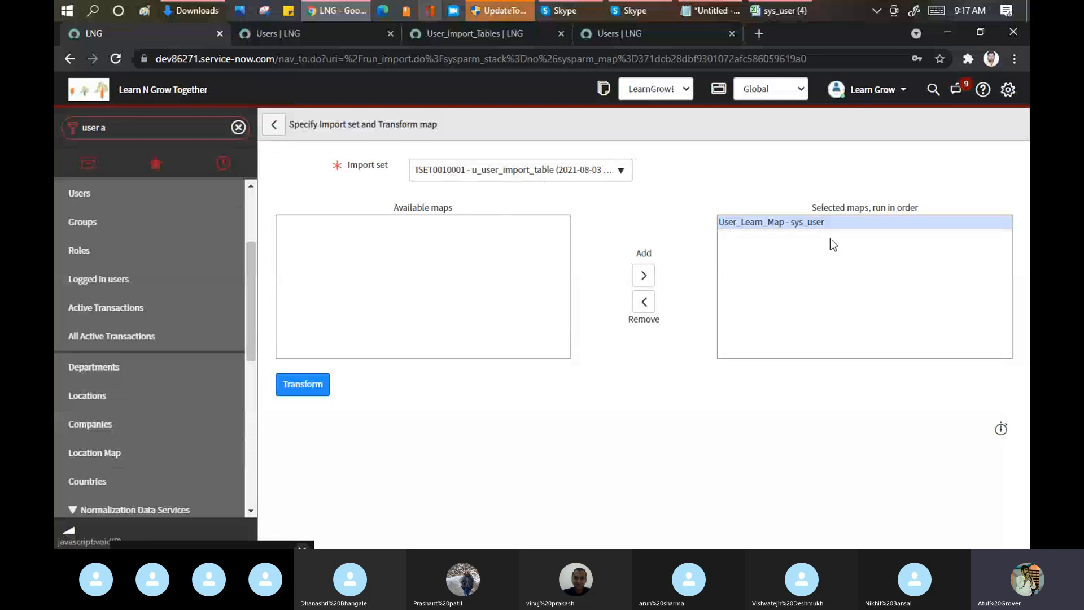
left_click(321, 396)
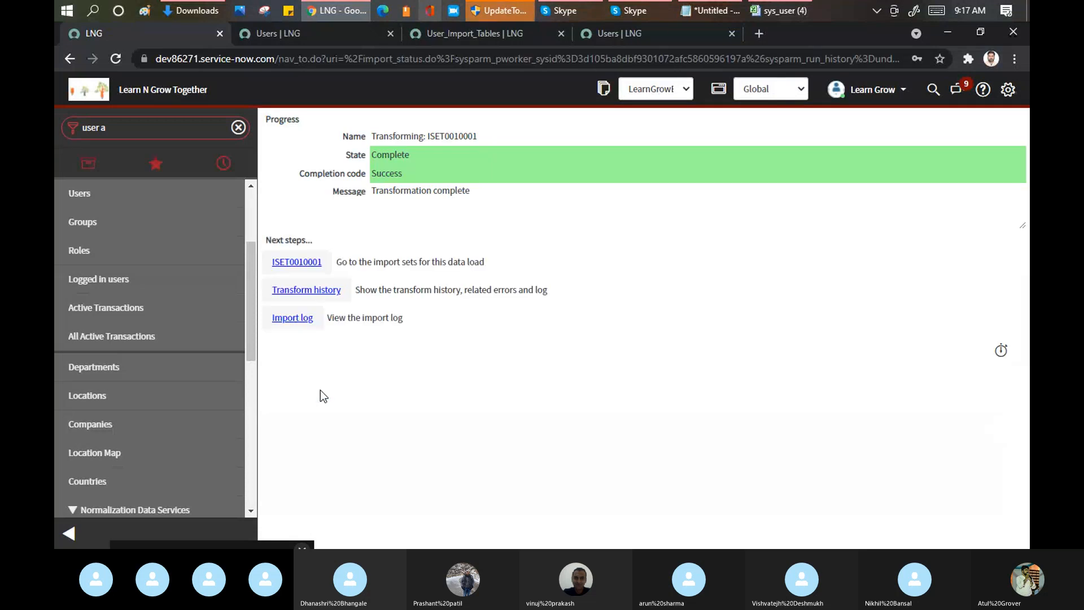
Step: Open the import log, import set ISET0010001 and the transform history of the transform run in separate browser tabs
left_click(450, 140)
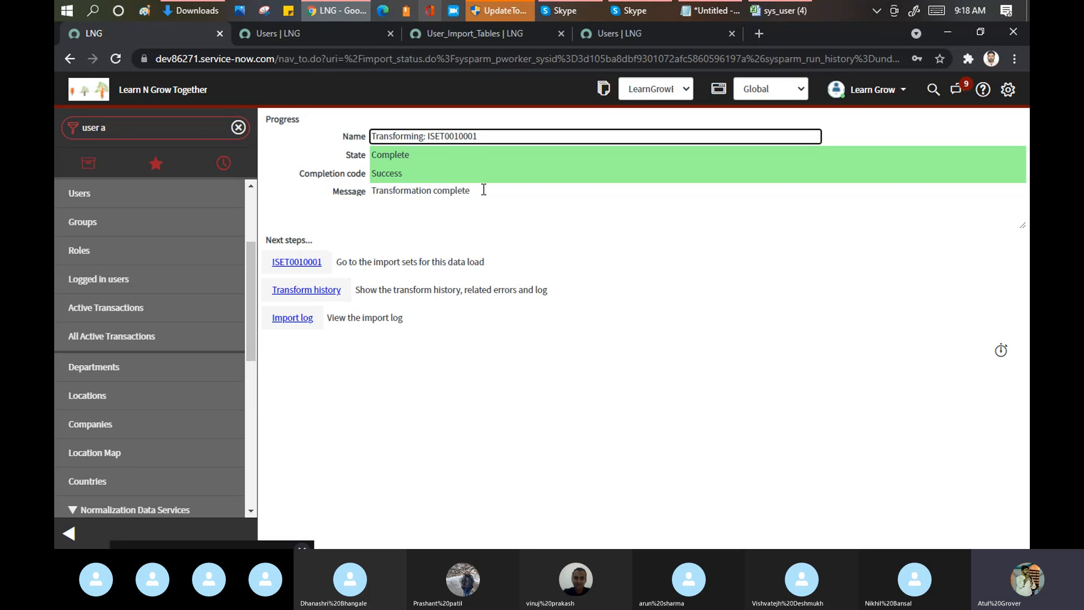
left_click(302, 325, "ctrl")
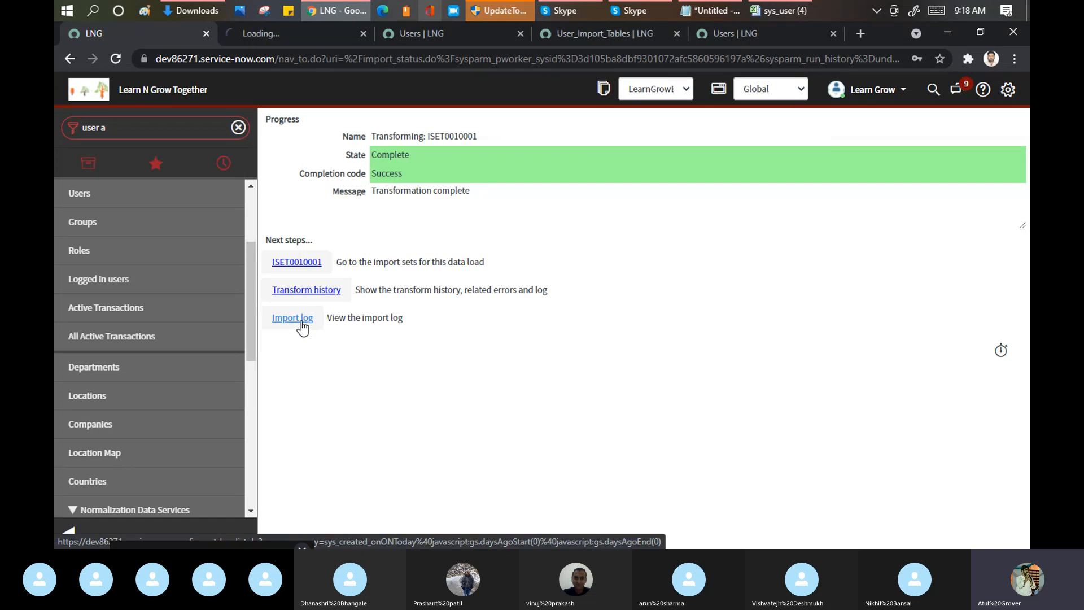
left_click(310, 268, "ctrl")
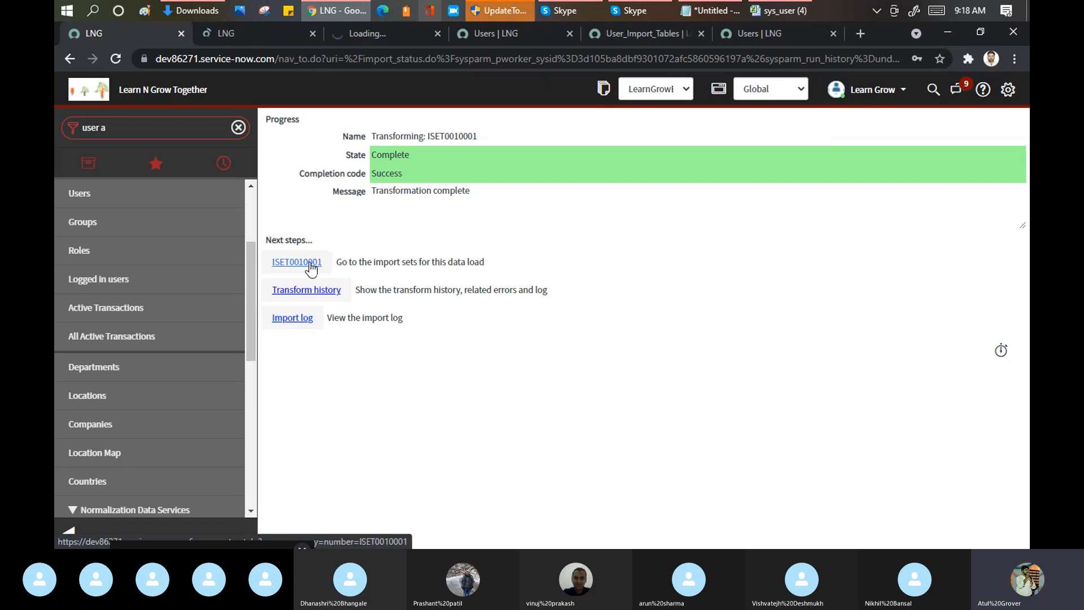
left_click(294, 291, "ctrl")
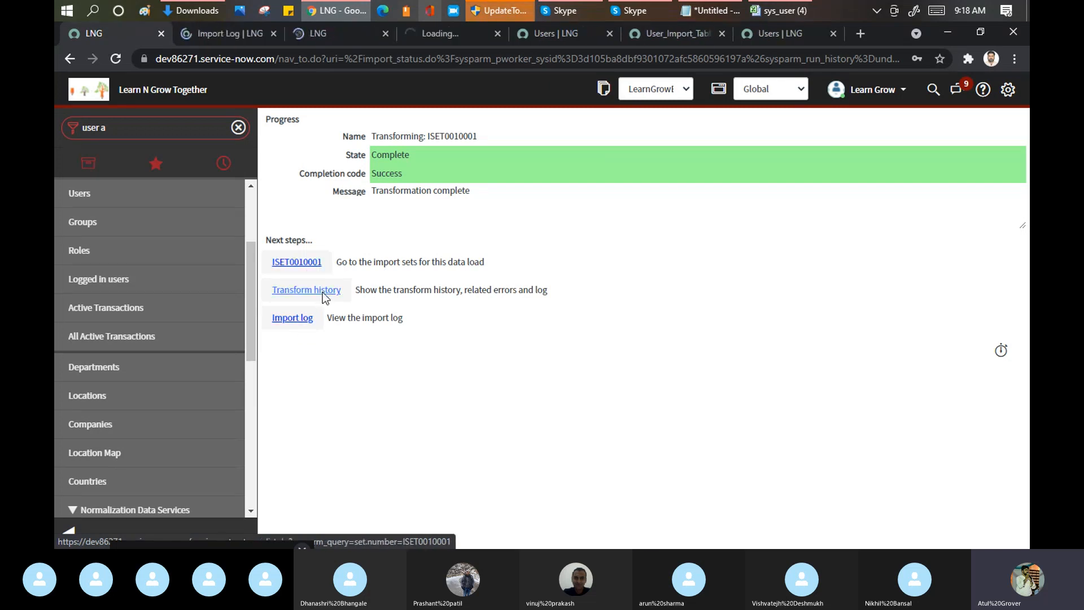
Step: Examine the import log's processing messages, import set ISET0010001's rows and short description, and the state in the transform history
left_click(221, 33)
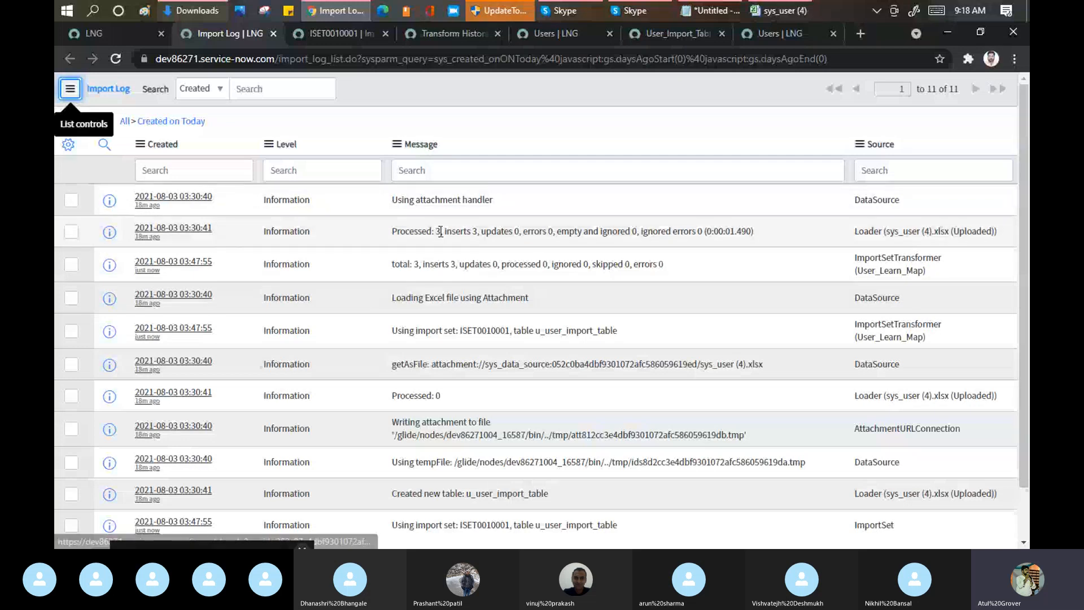
left_click_drag(433, 233, 470, 232)
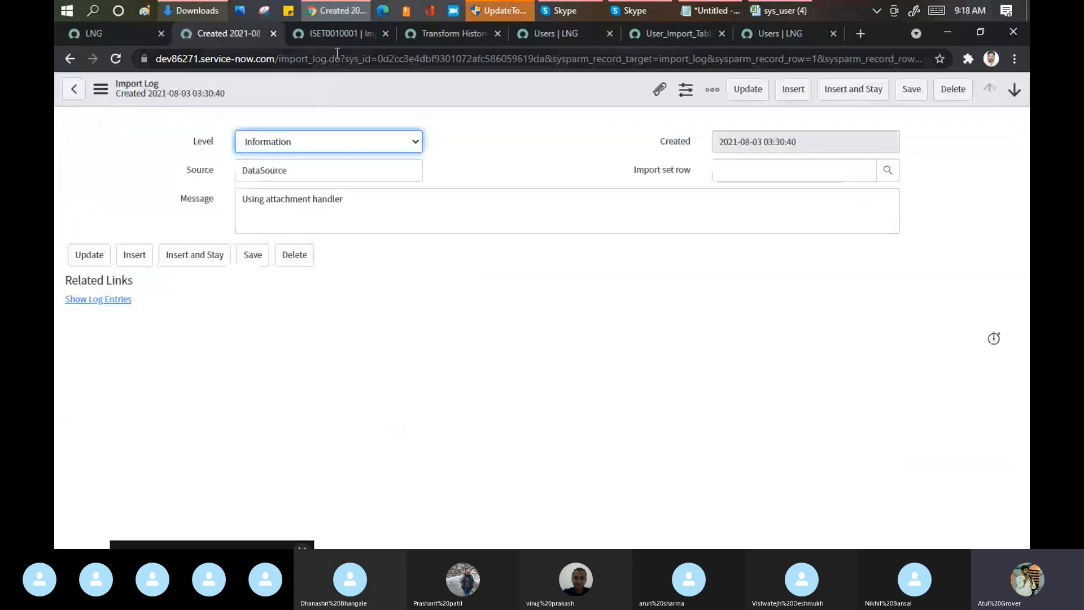
left_click(327, 34)
scroll(468, 139, "down", 3)
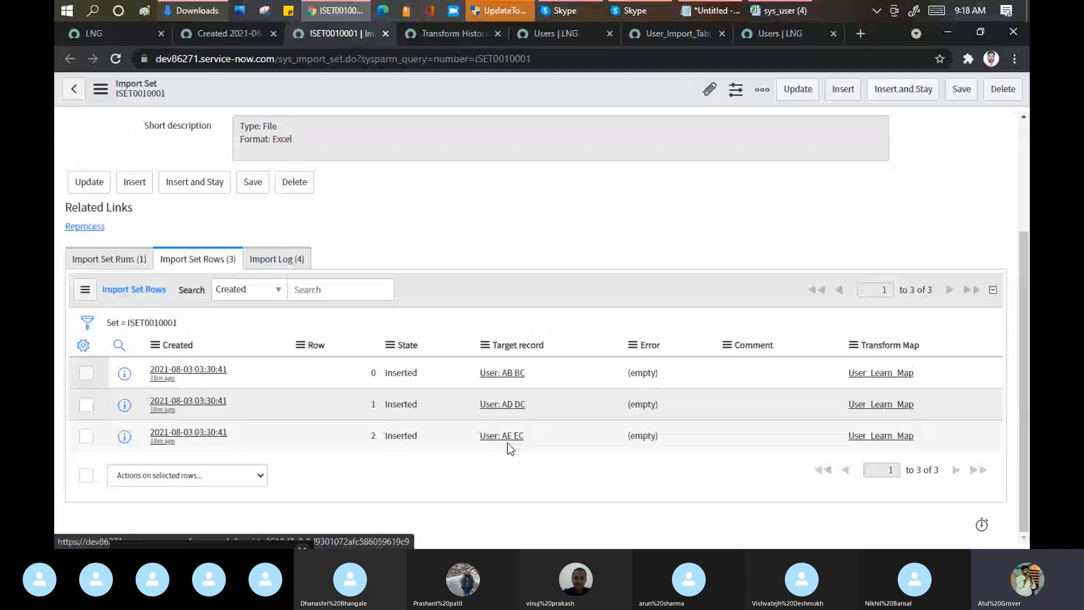
scroll(281, 281, "up", 3)
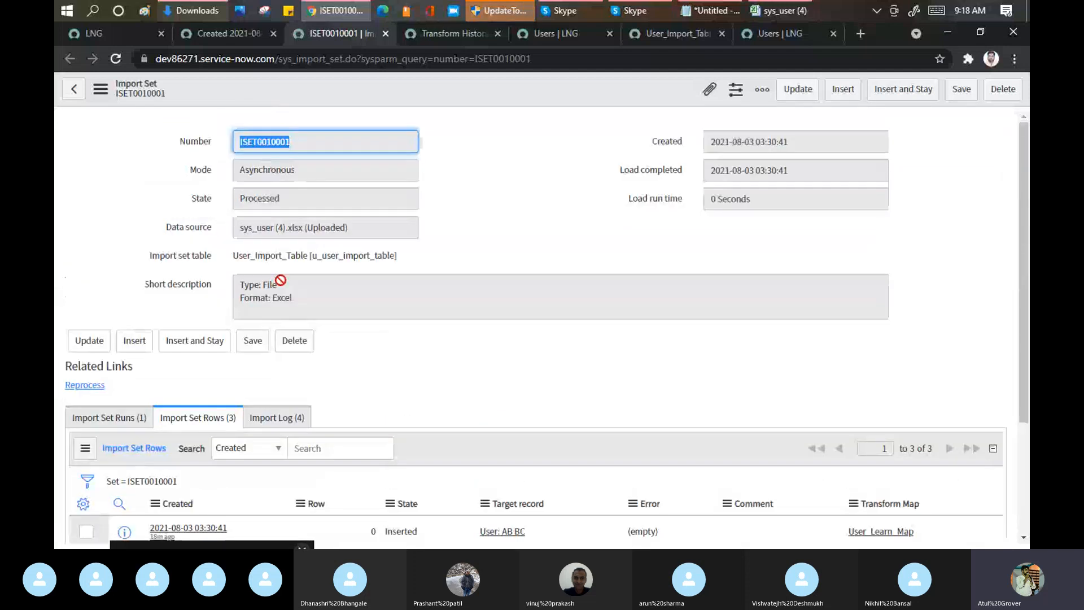
left_click_drag(309, 300, 244, 287)
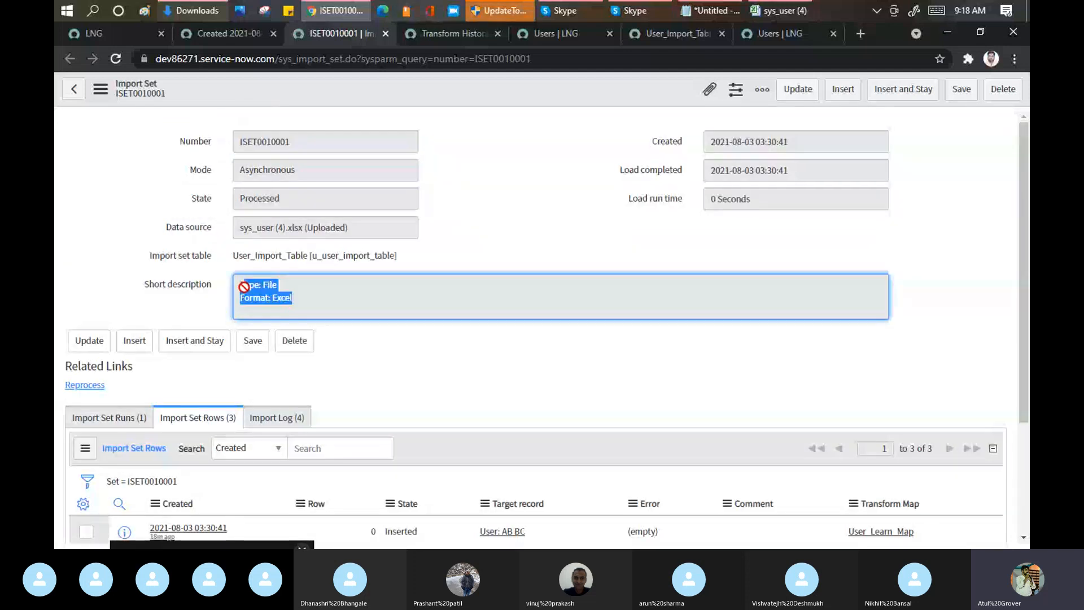
left_click(428, 34)
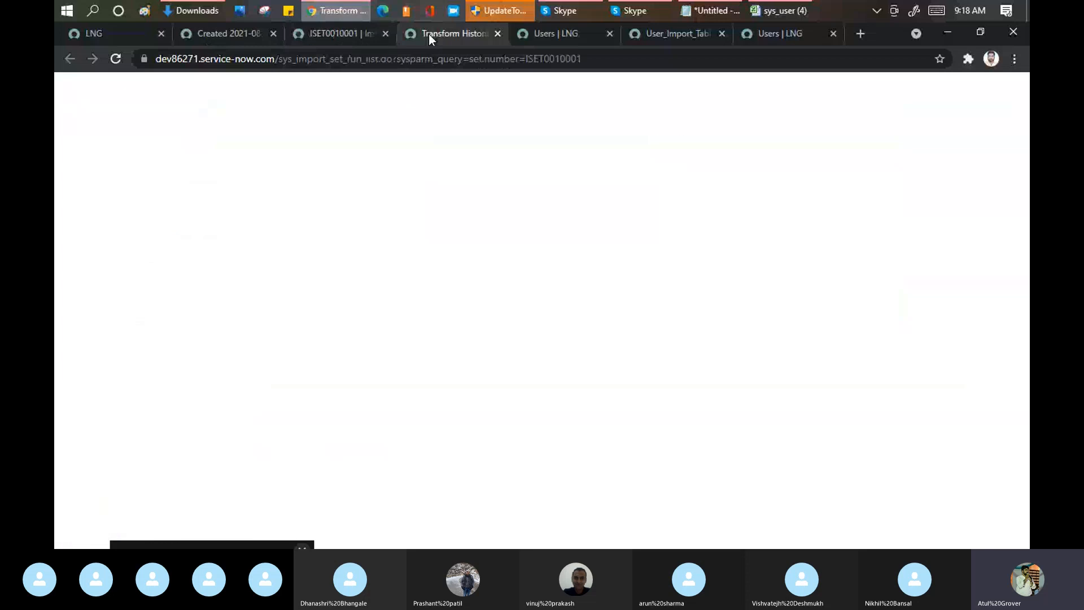
left_click_drag(201, 216, 238, 217)
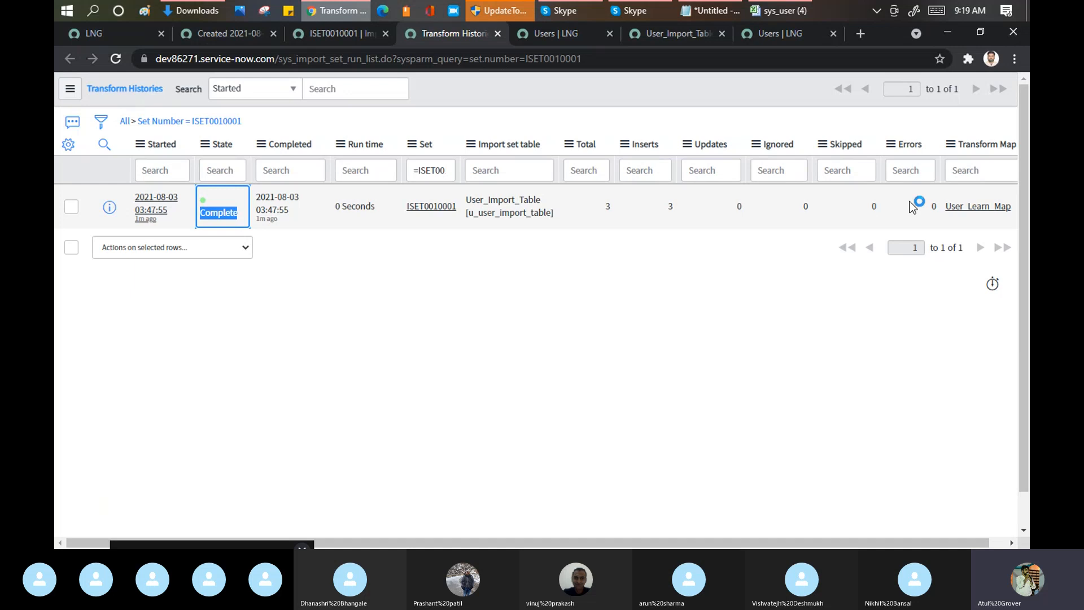
Step: Switch to the sys_user (4) workbook in Excel and enter user ID TTT and the user's e-mail in row 5
left_click(784, 11)
left_click(92, 218)
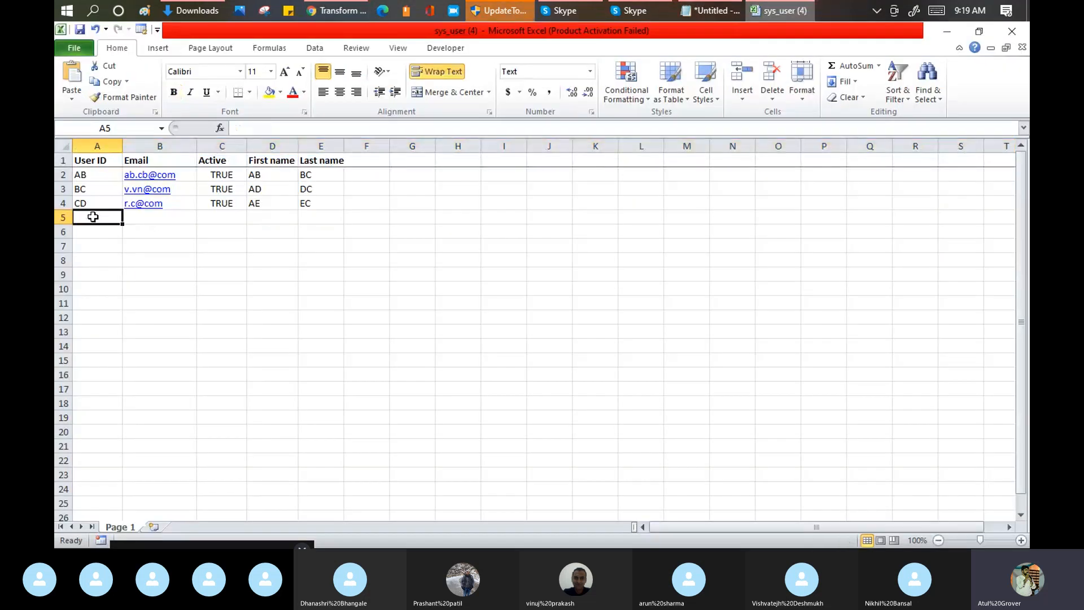
type("TTT")
key("Tab")
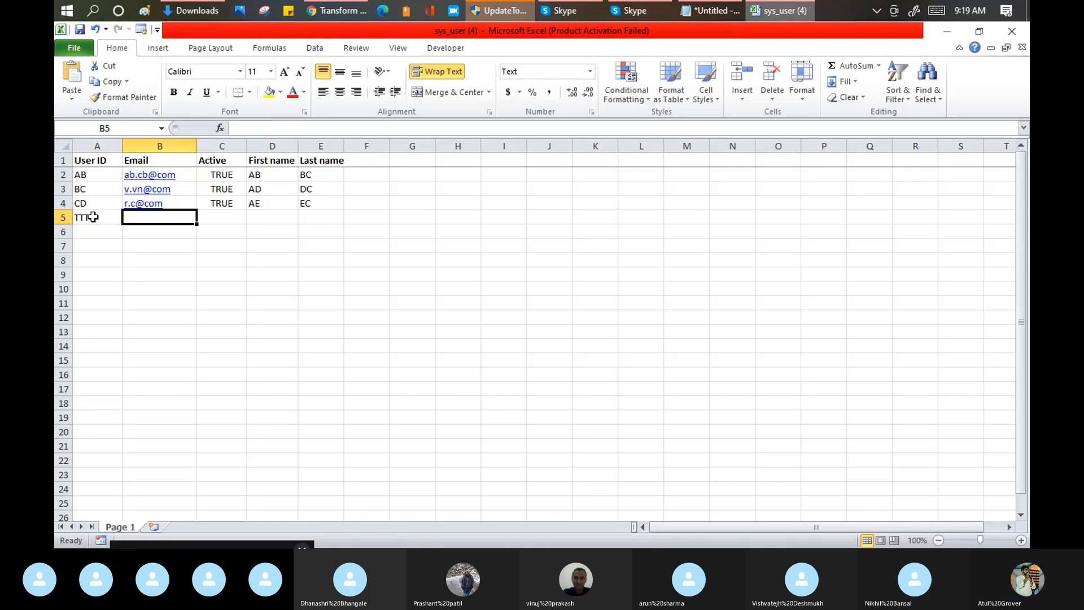
type("tt@")
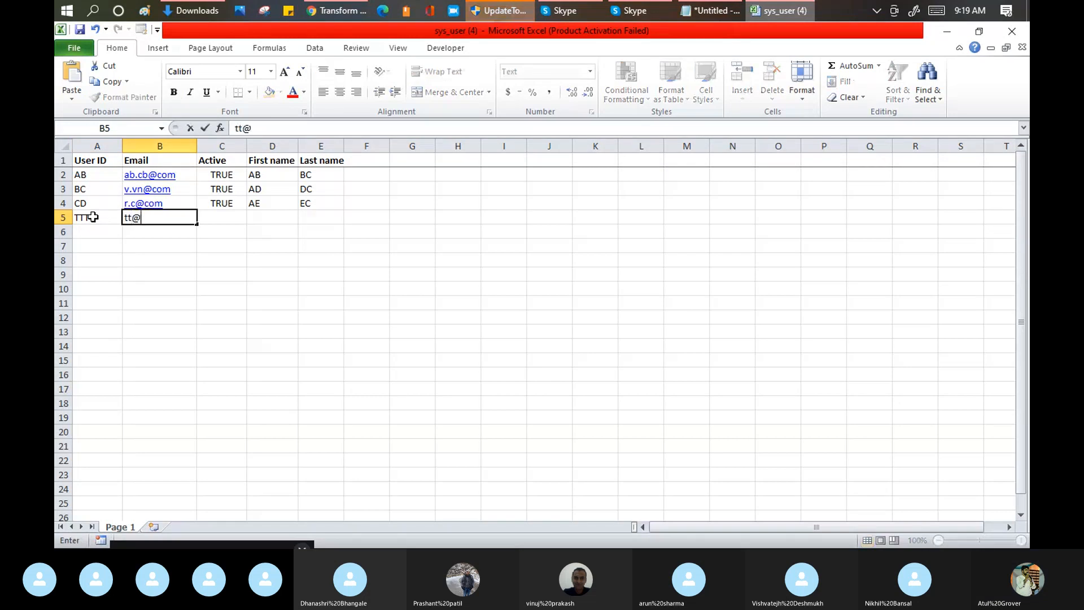
type("tr.com")
key("Tab")
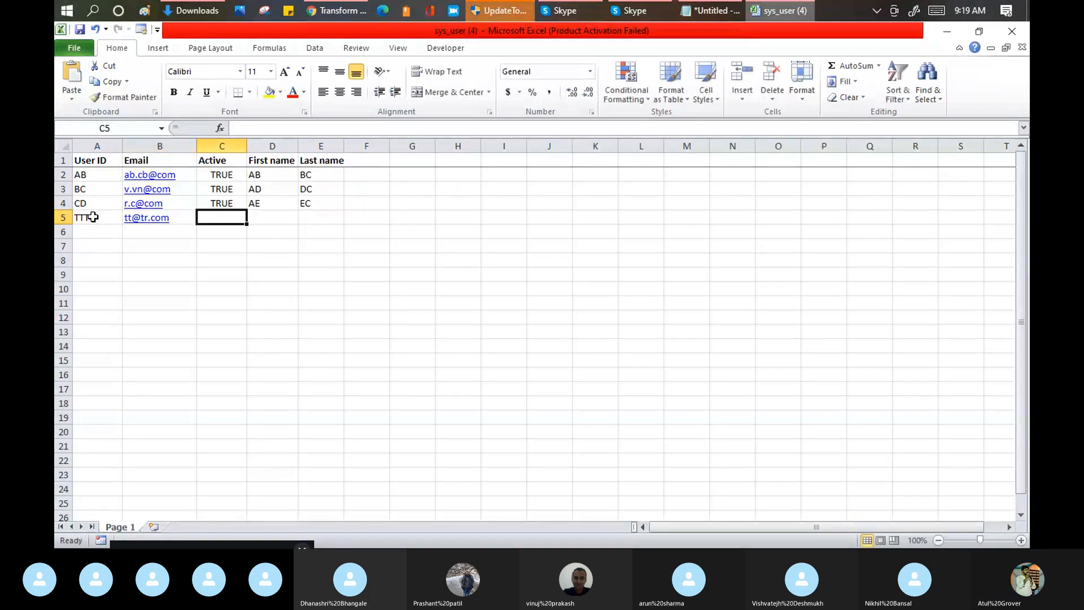
Step: Complete row 5 with Active set to TRUE and the user's first and last names, and save the workbook
type("TRUE")
key("Tab")
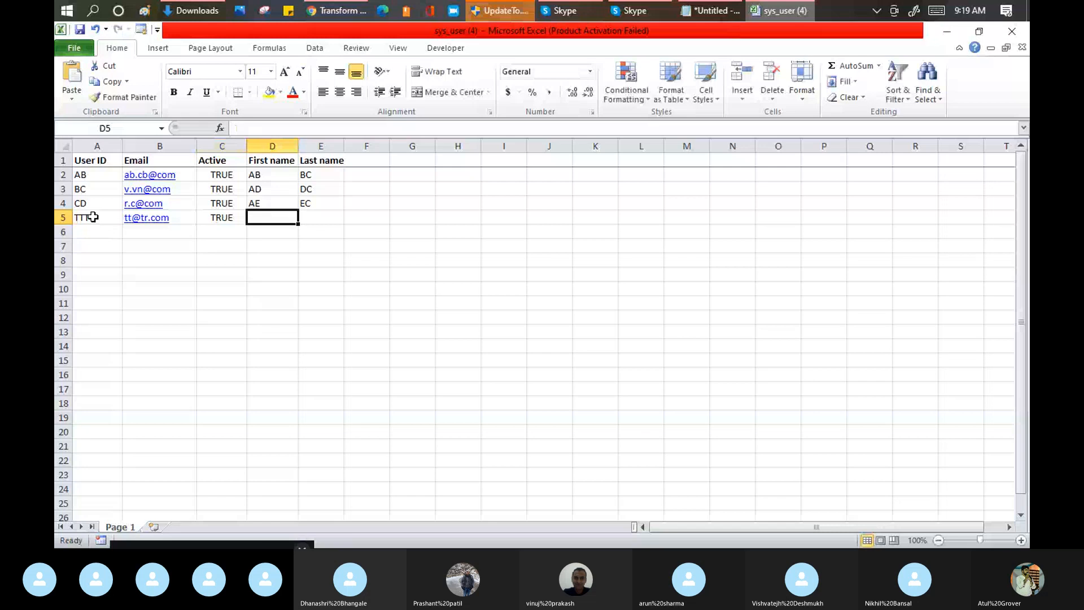
type("Tt")
key("Tab")
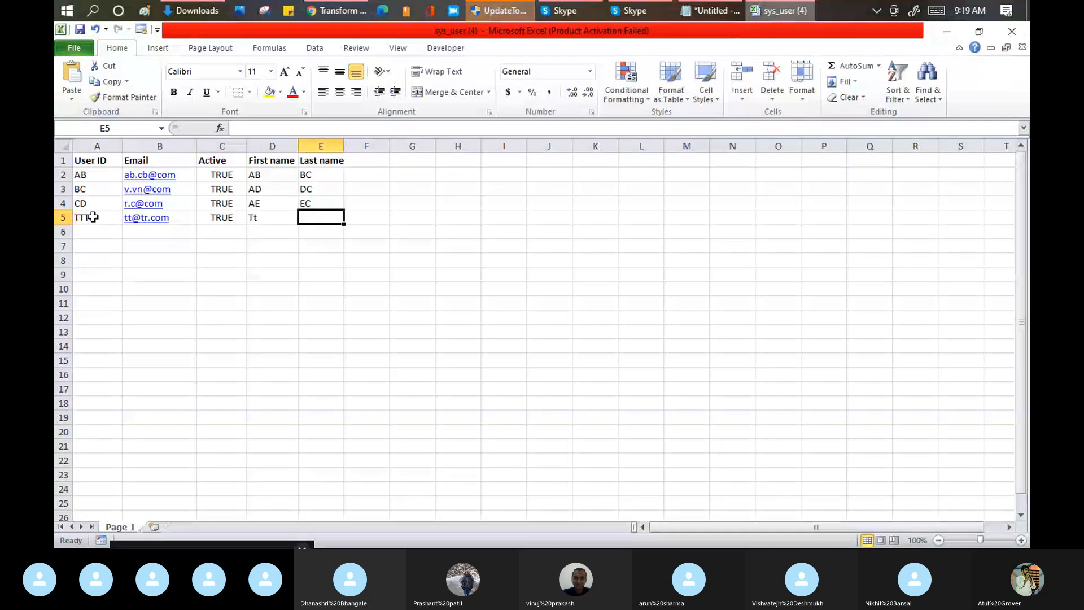
type("EE")
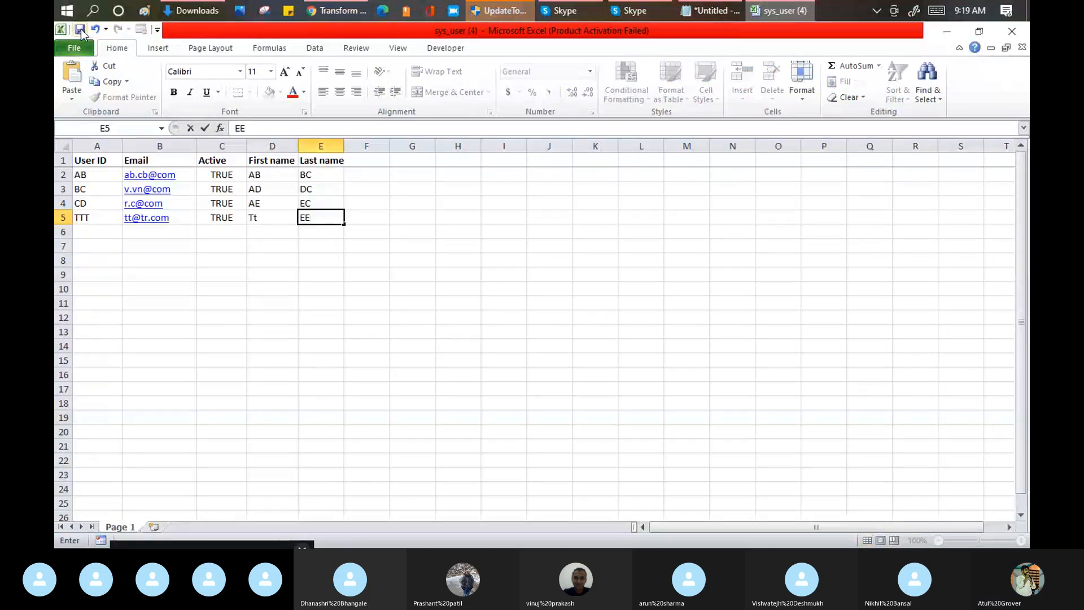
left_click(82, 34)
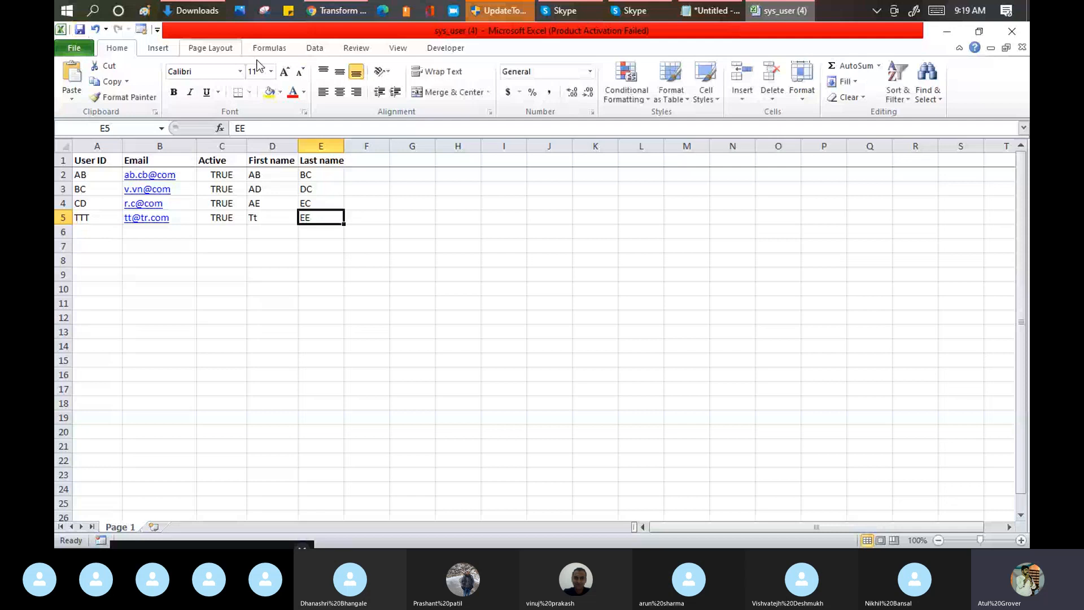
Step: Return to ServiceNow, filter the navigator for "load da" and open the Load Data form under System Import Sets
left_click(341, 12)
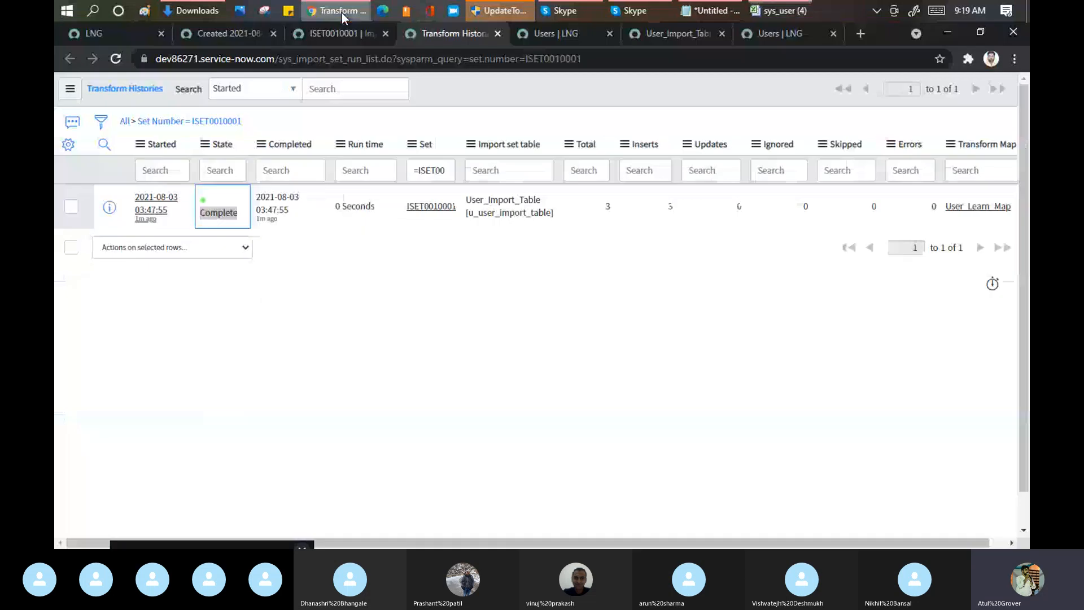
left_click(114, 32)
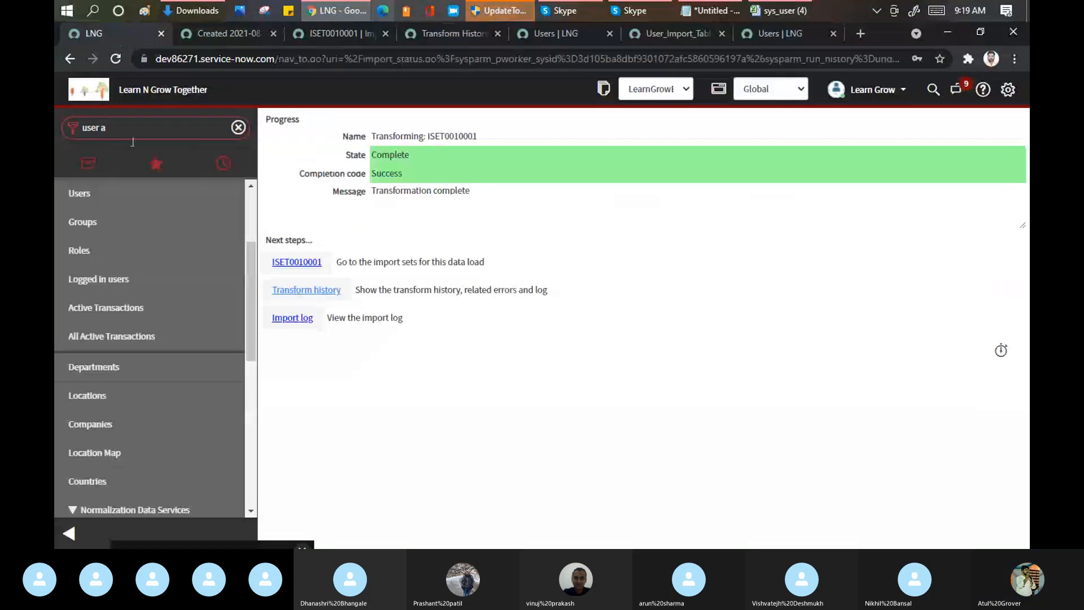
scroll(71, 251, "up", 3)
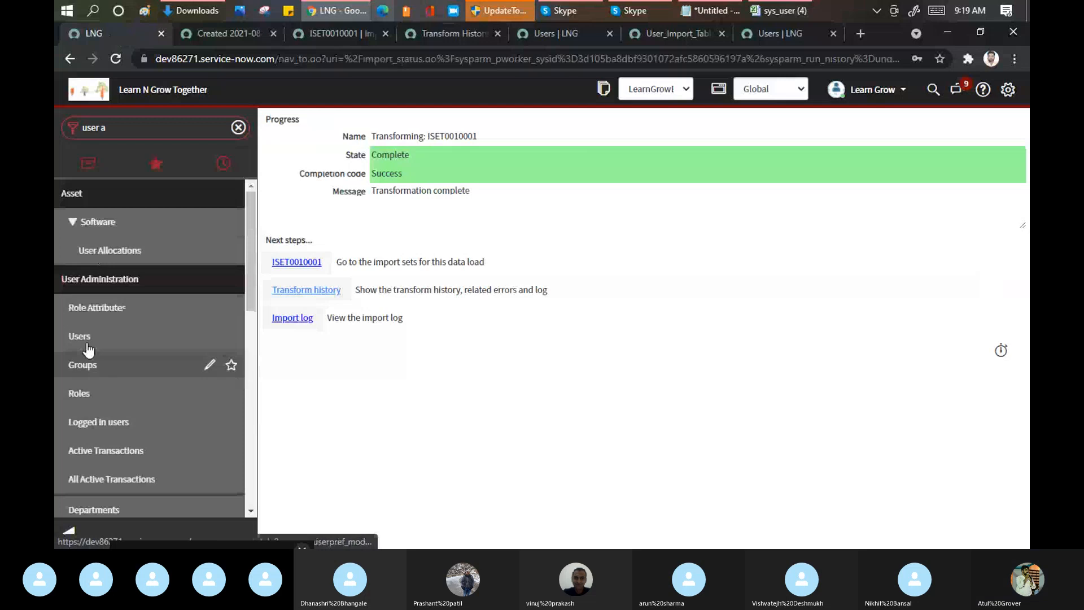
left_click(126, 123)
key("BackSpace")
key("BackSpace")
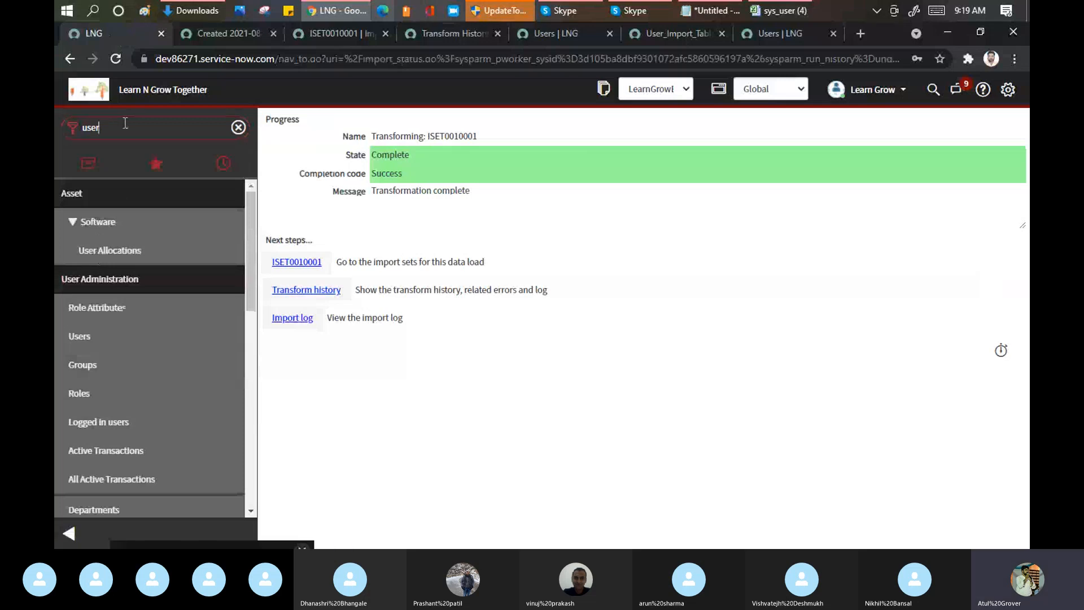
key("BackSpace")
key("BackSpace")
key("BackSpace")
key("BackSpace")
type("load da")
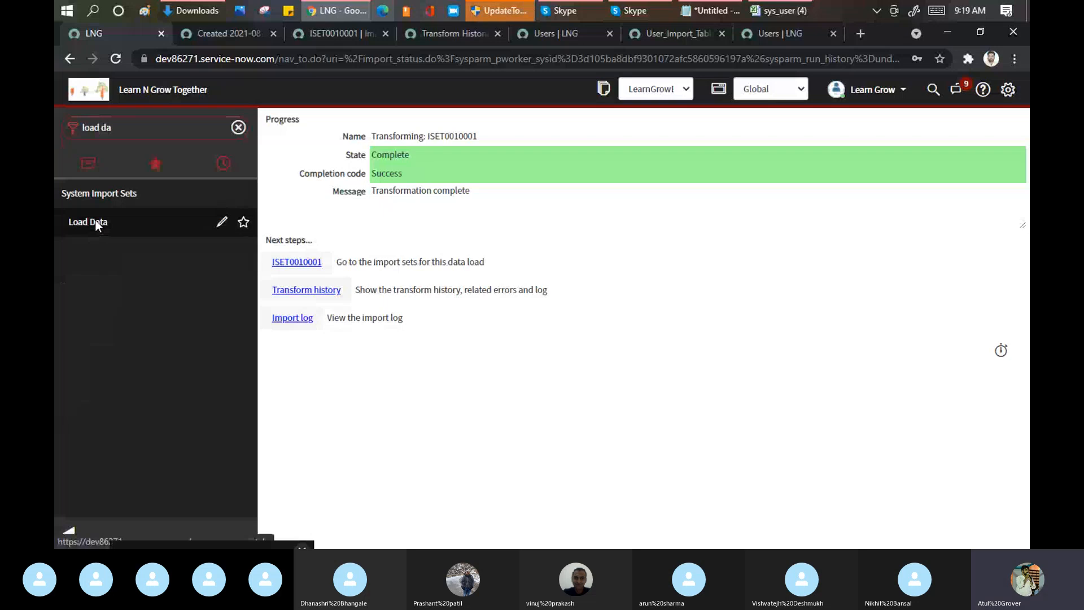
left_click(91, 222)
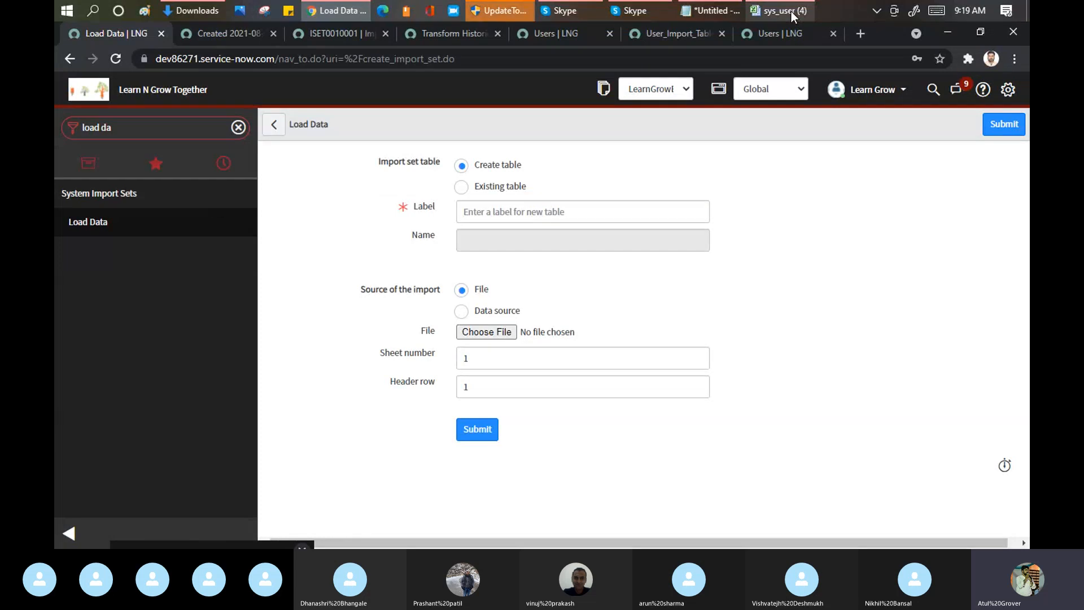
Step: Set the data load to use the existing import set table User_Import_Table [u_user_import_table]
left_click(461, 187)
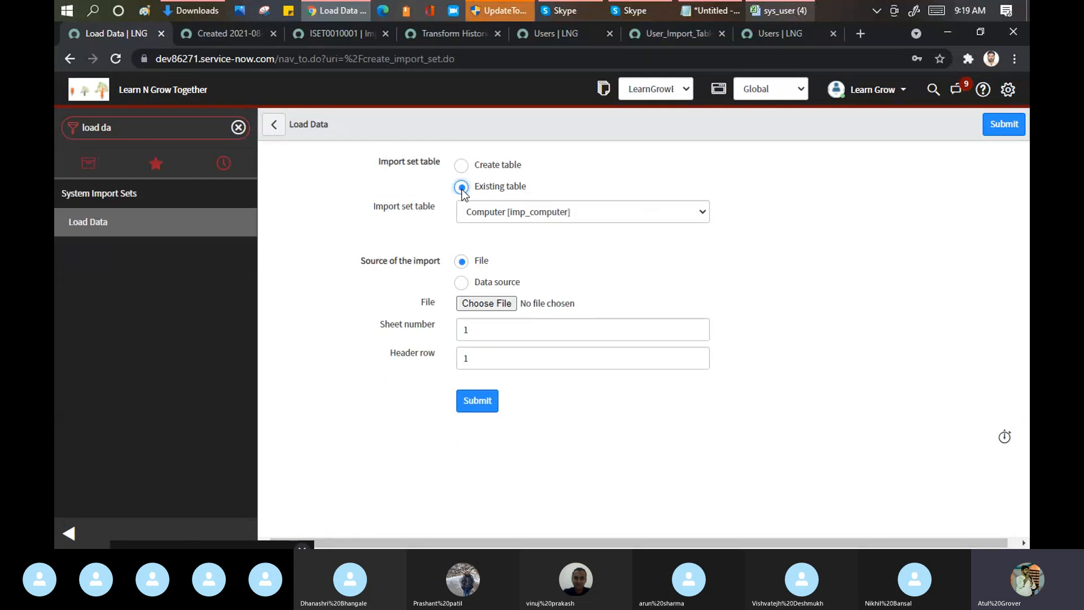
left_click(519, 214)
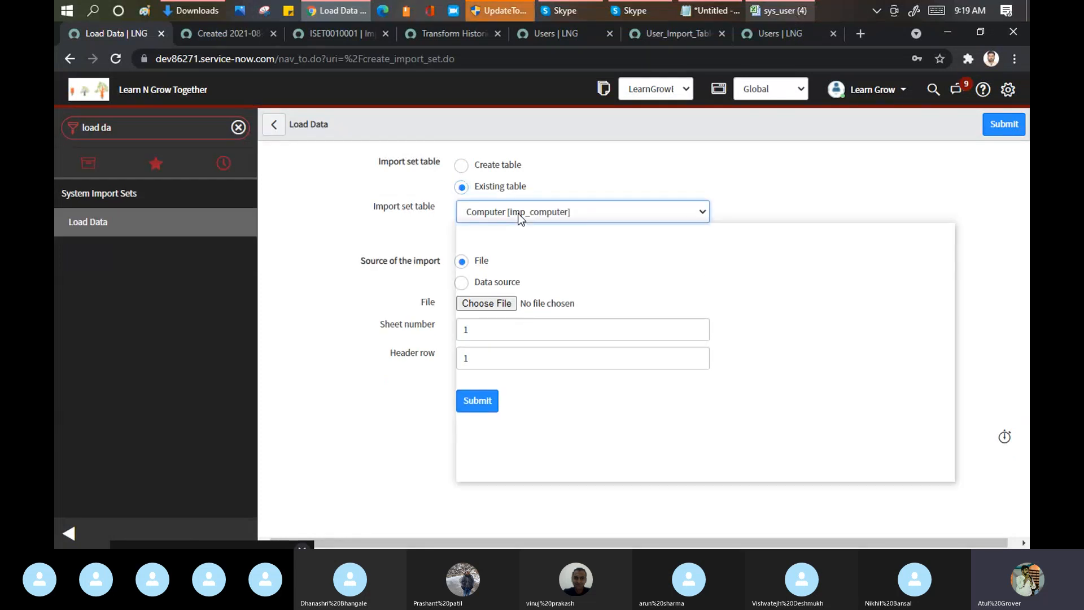
type("us")
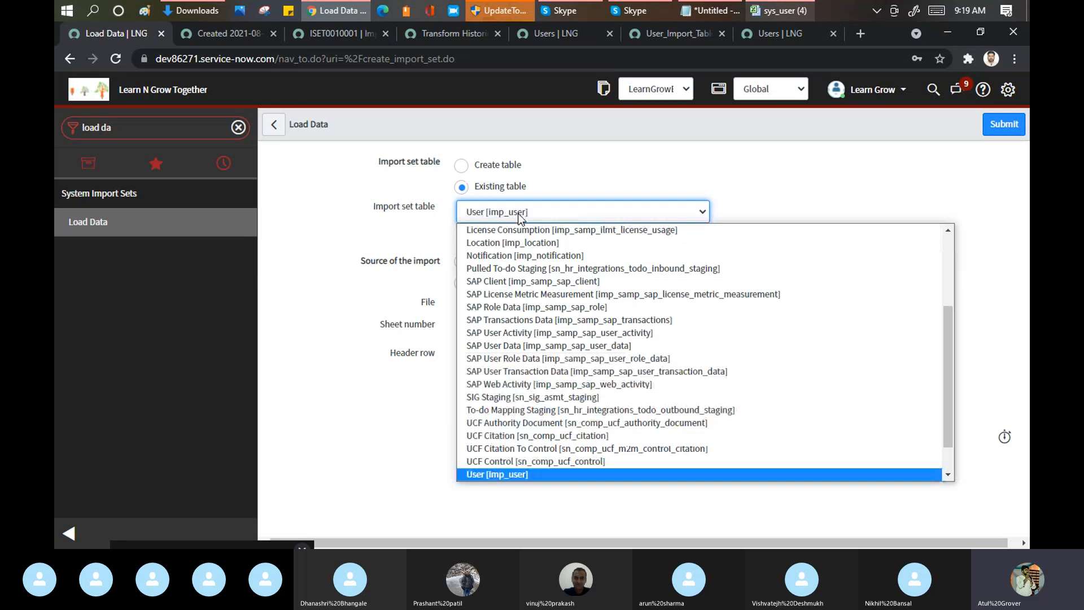
key("Down")
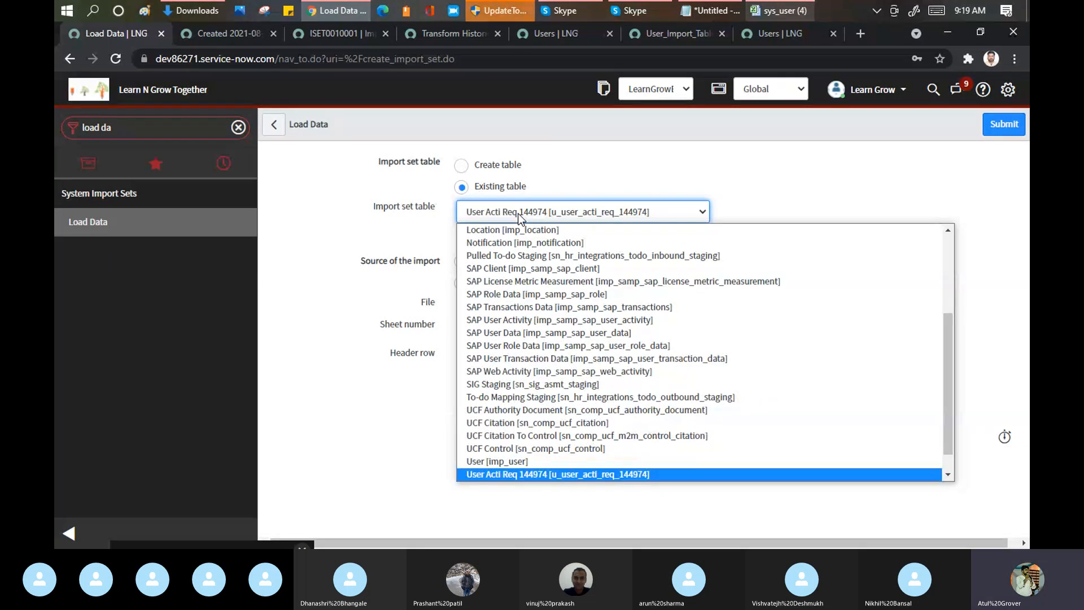
key("Down")
key("Down")
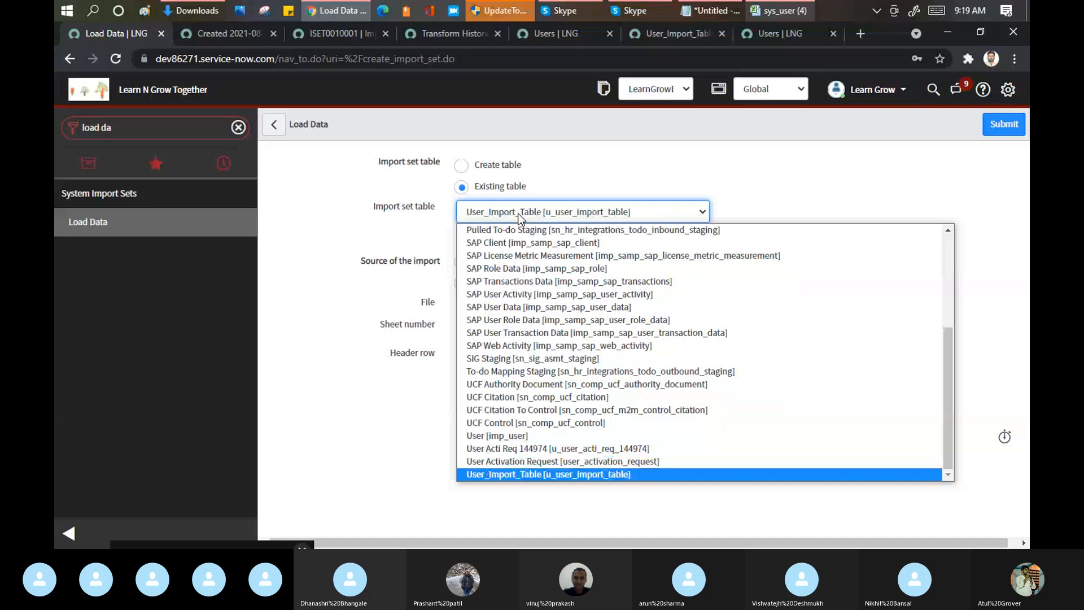
key("Return")
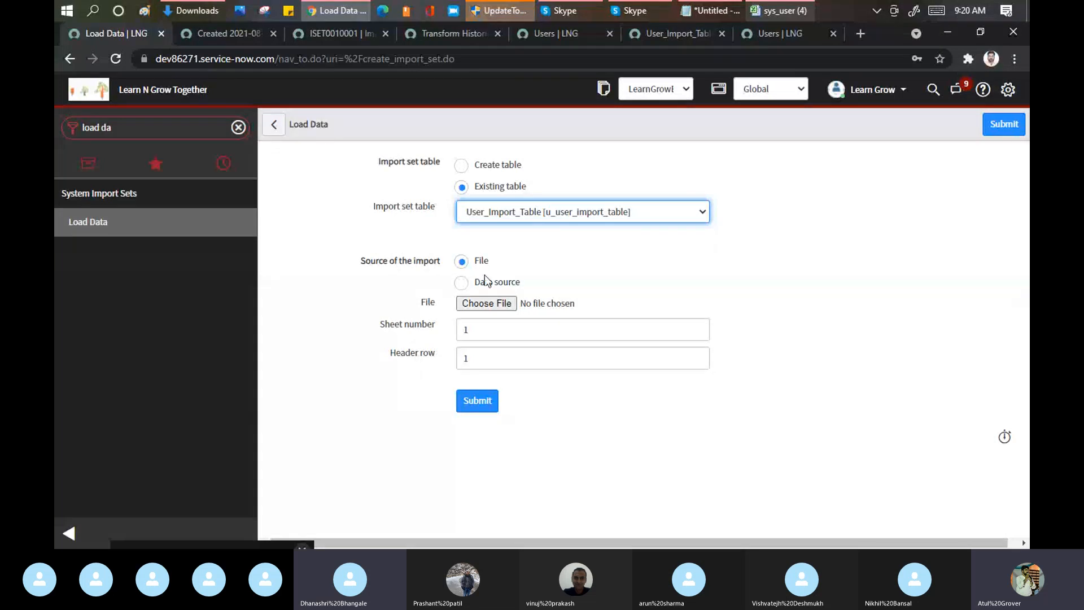
Step: Choose the sys_user (4) file from Downloads as the import source, submit the load, and review the processing message
left_click(475, 310)
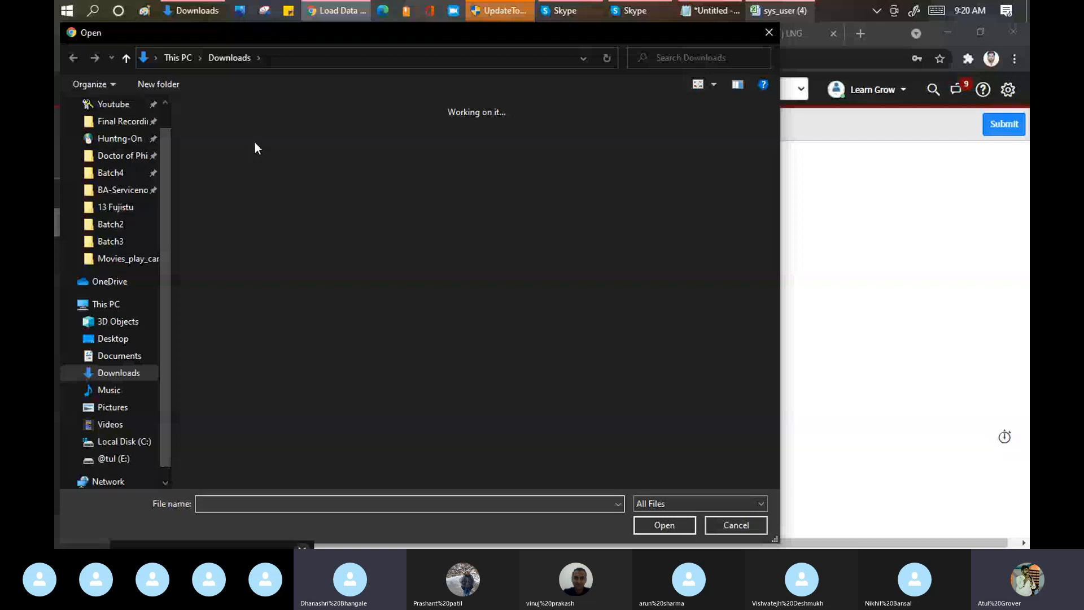
left_click(255, 143)
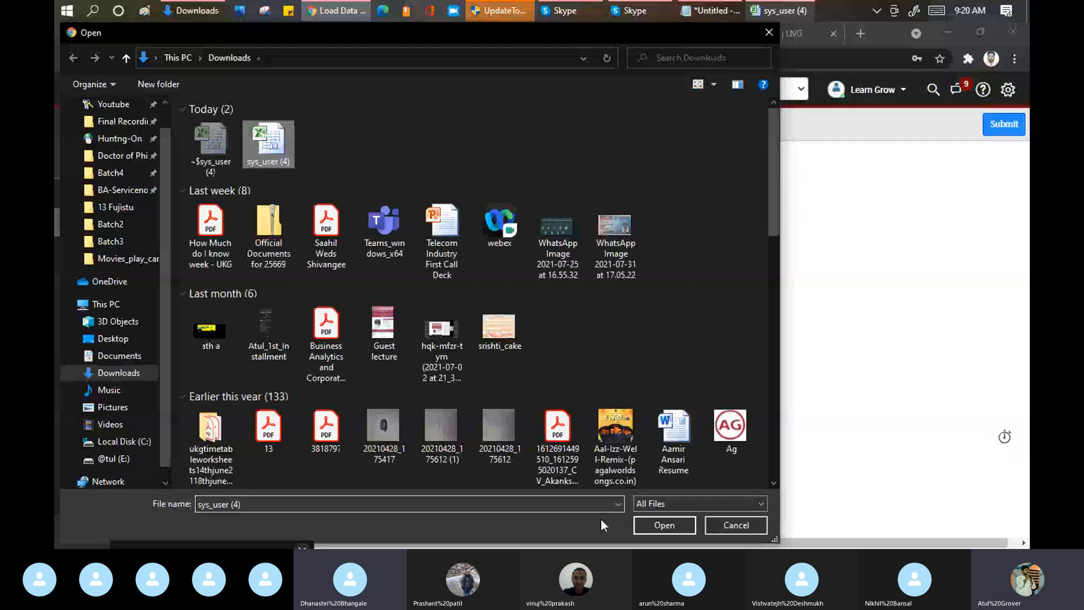
left_click(654, 524)
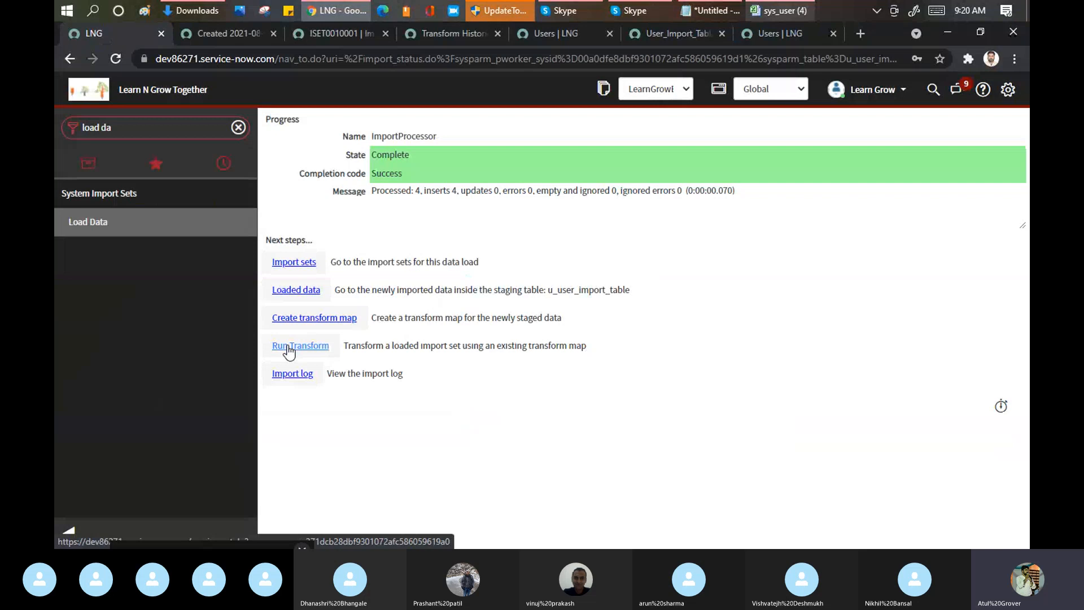
left_click_drag(405, 191, 416, 190)
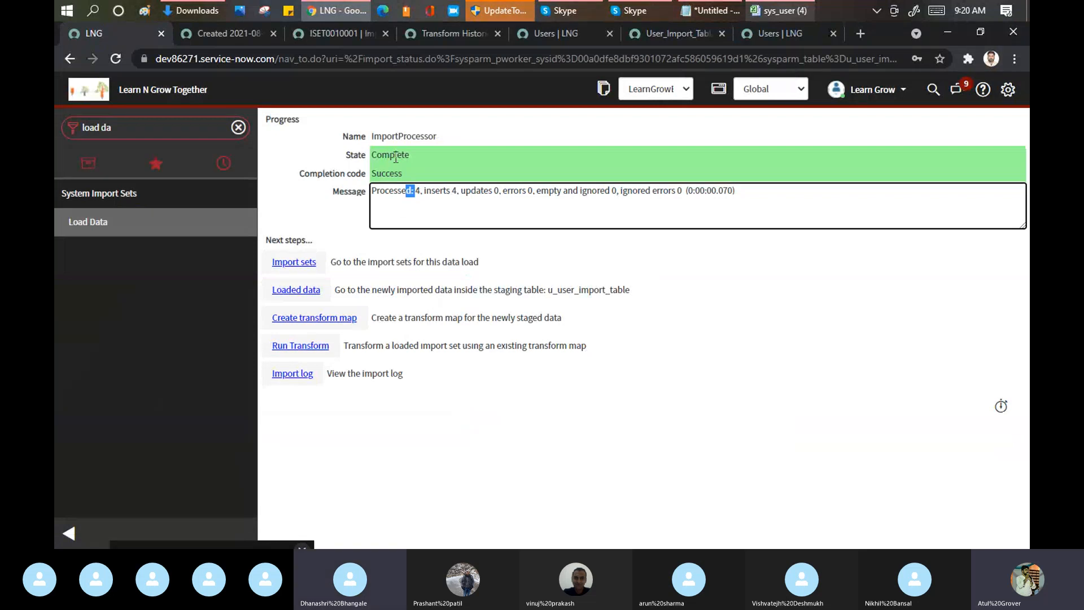
left_click(373, 193)
left_click_drag(372, 193, 735, 197)
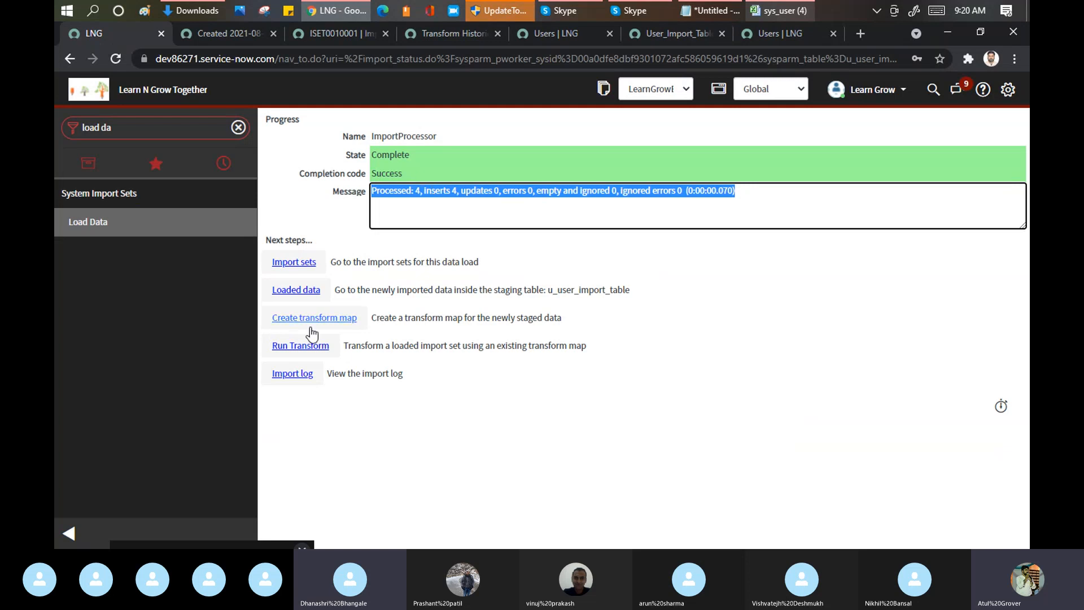
Step: Run the transform on import set ISET0010002 with the User_Learn_Map transform map
left_click(317, 352)
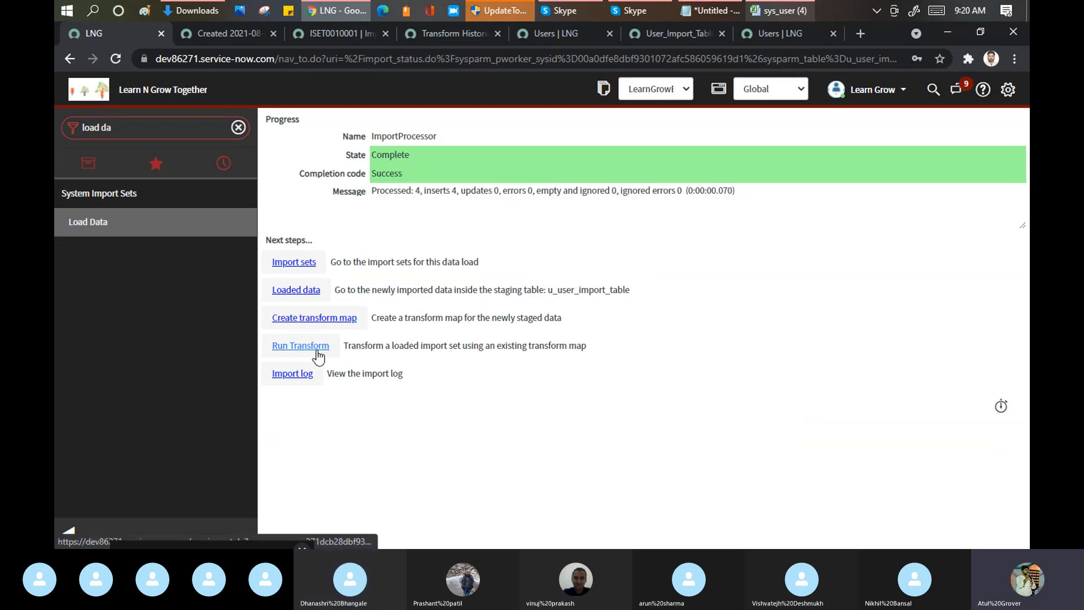
left_click(581, 9)
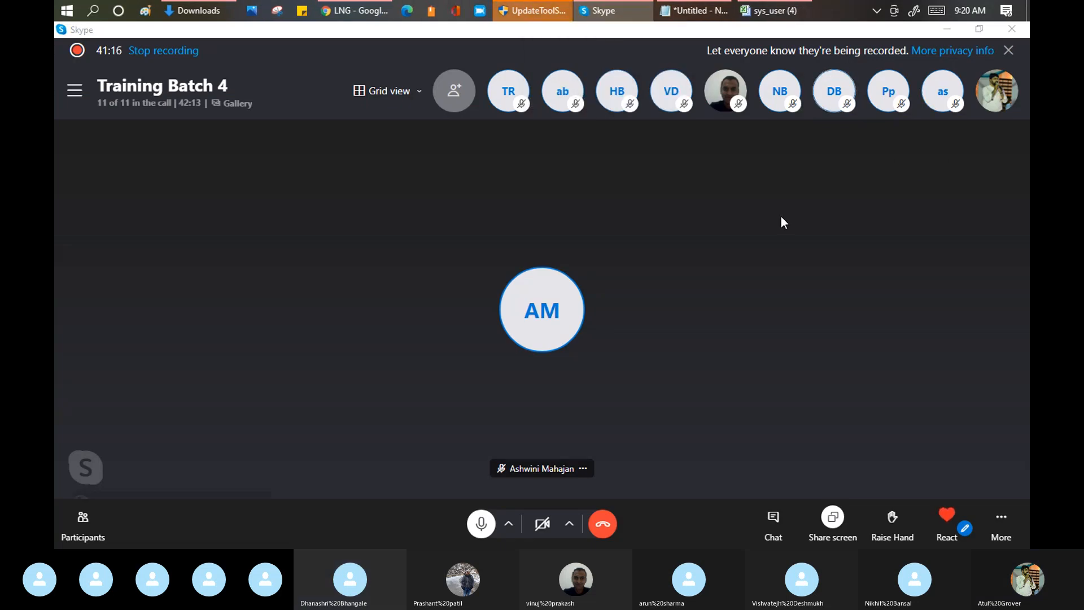
key("alt+Tab")
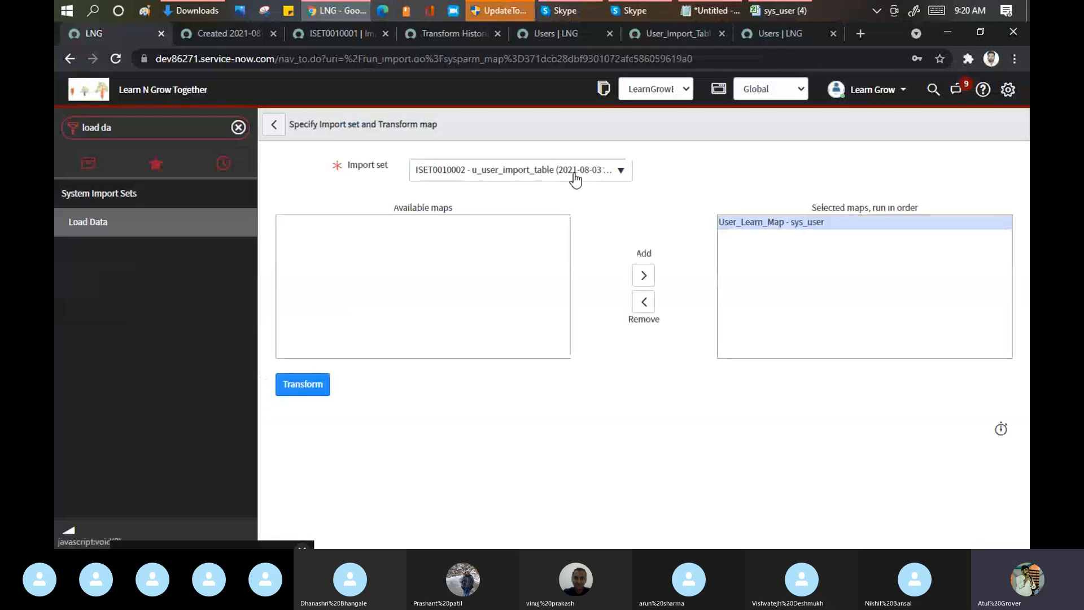
left_click(575, 178)
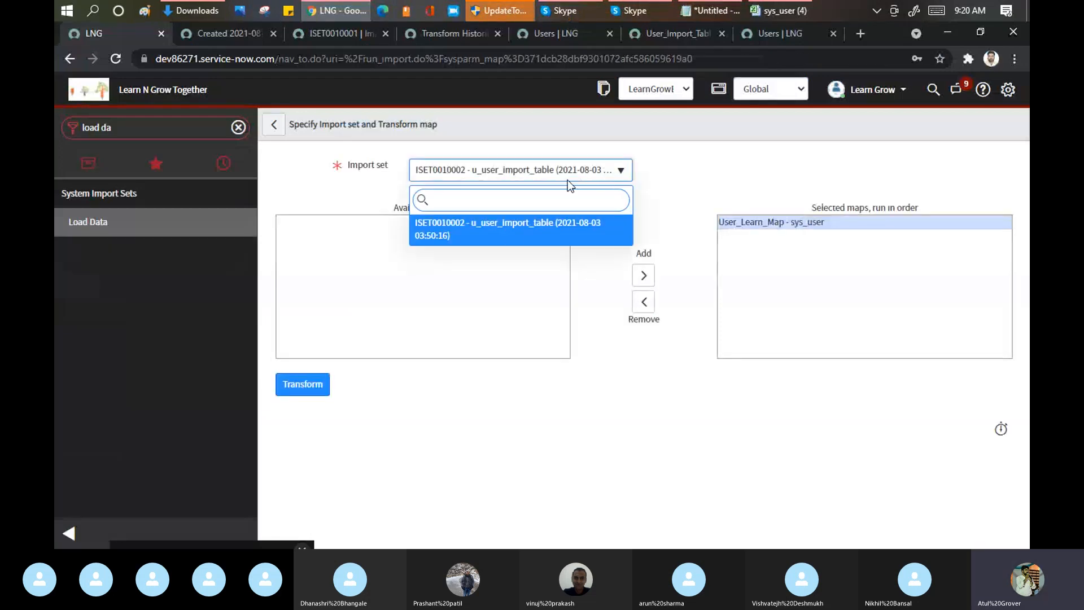
left_click(458, 236)
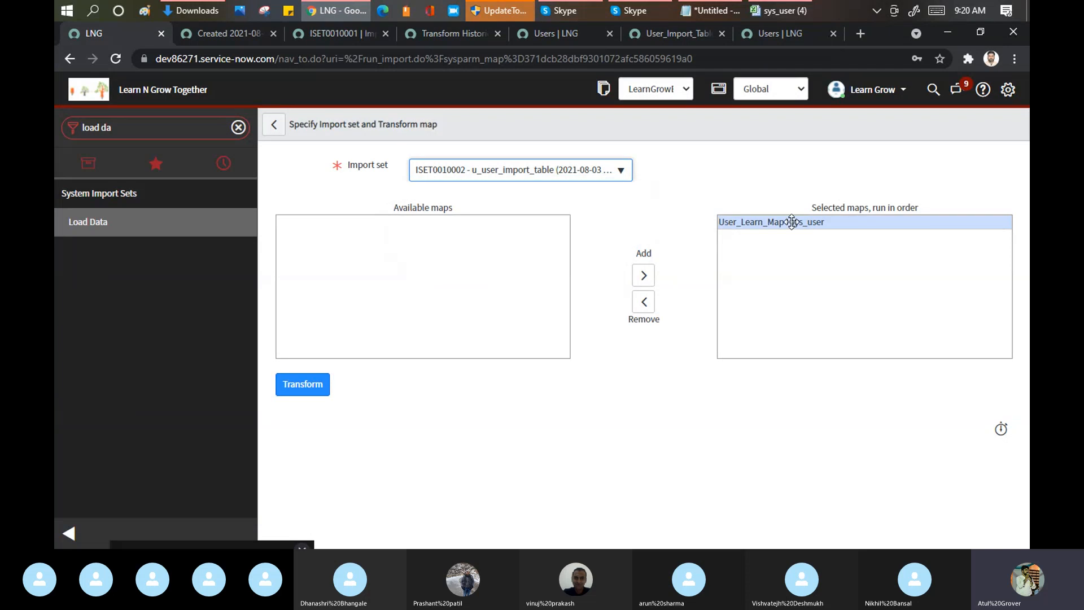
left_click(305, 386)
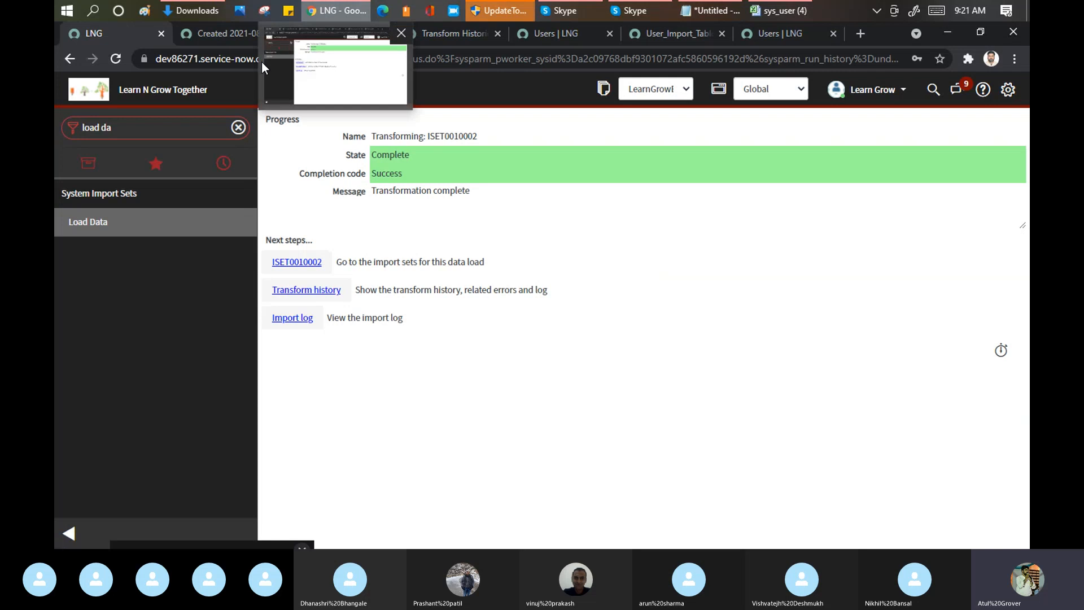
Step: Close the three browser tabs from the previous import and open the transform history of ISET0010002 in a new tab
left_click(274, 34)
left_click(273, 33)
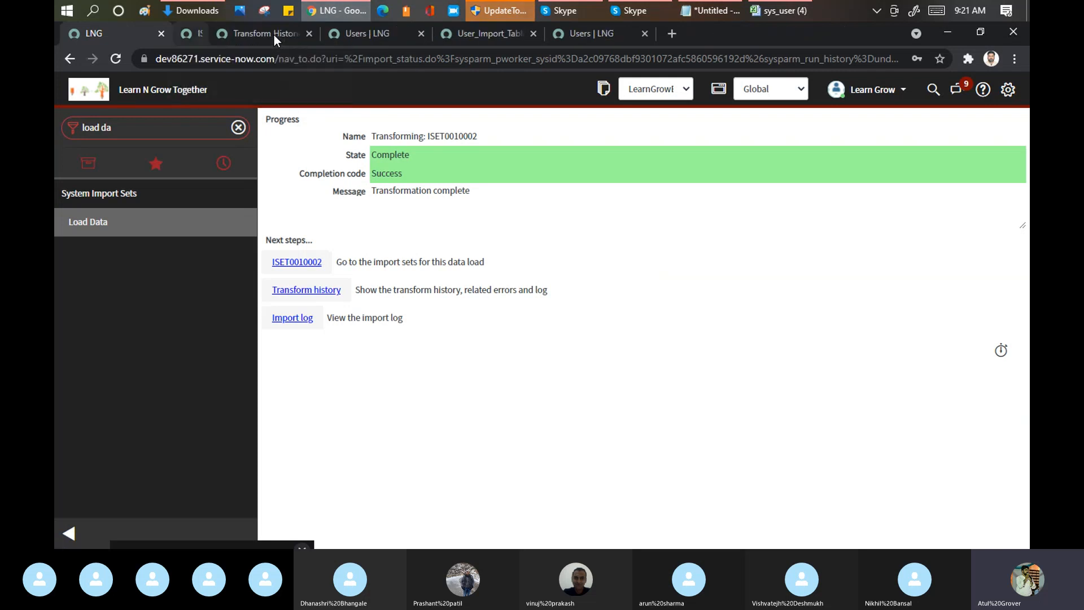
left_click(273, 34)
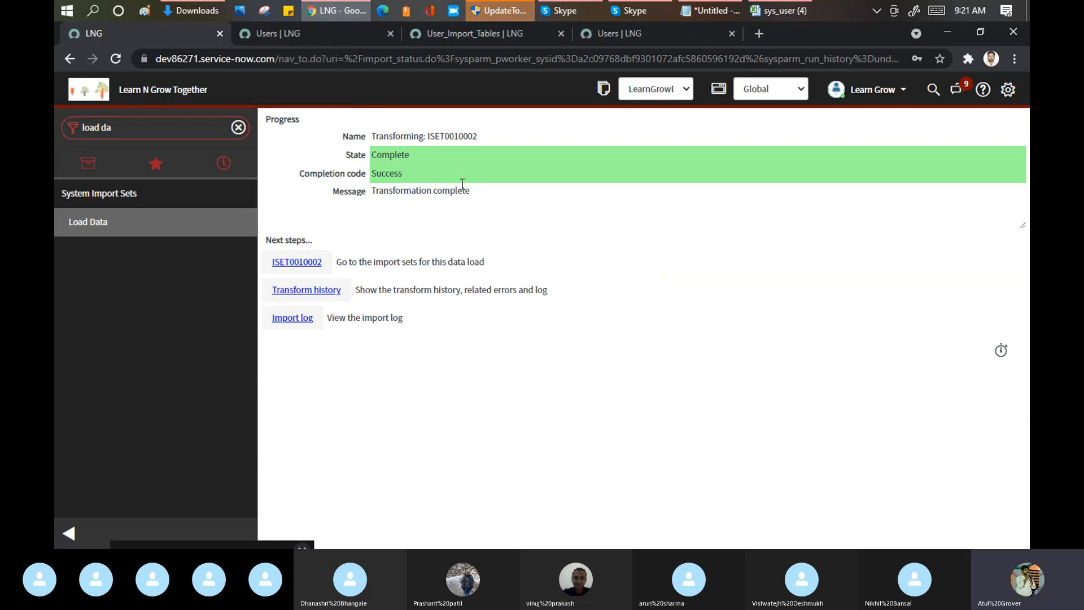
middle_click(307, 290)
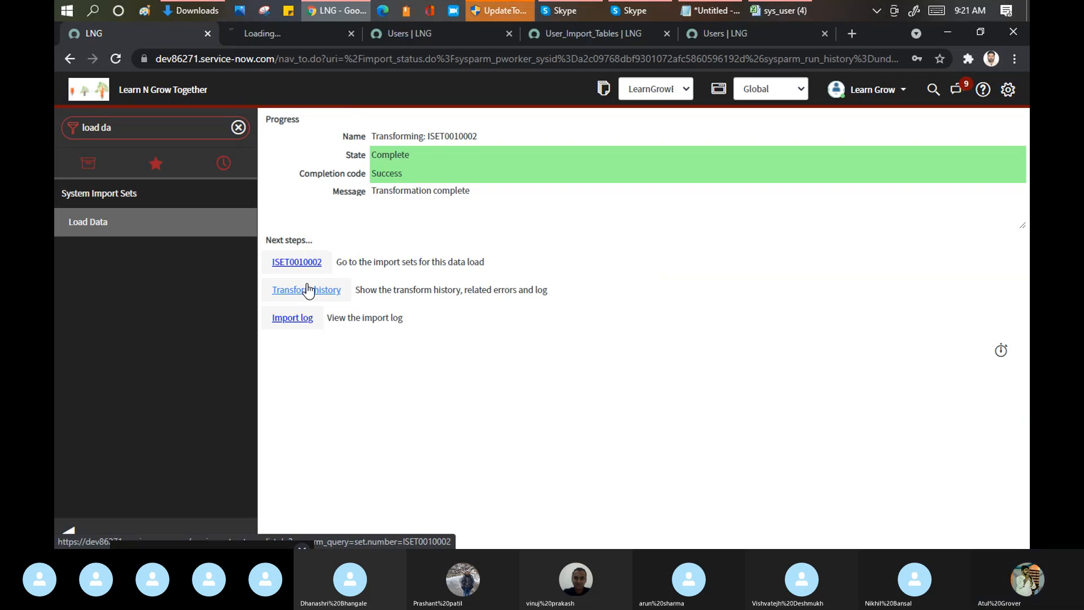
left_click(297, 35)
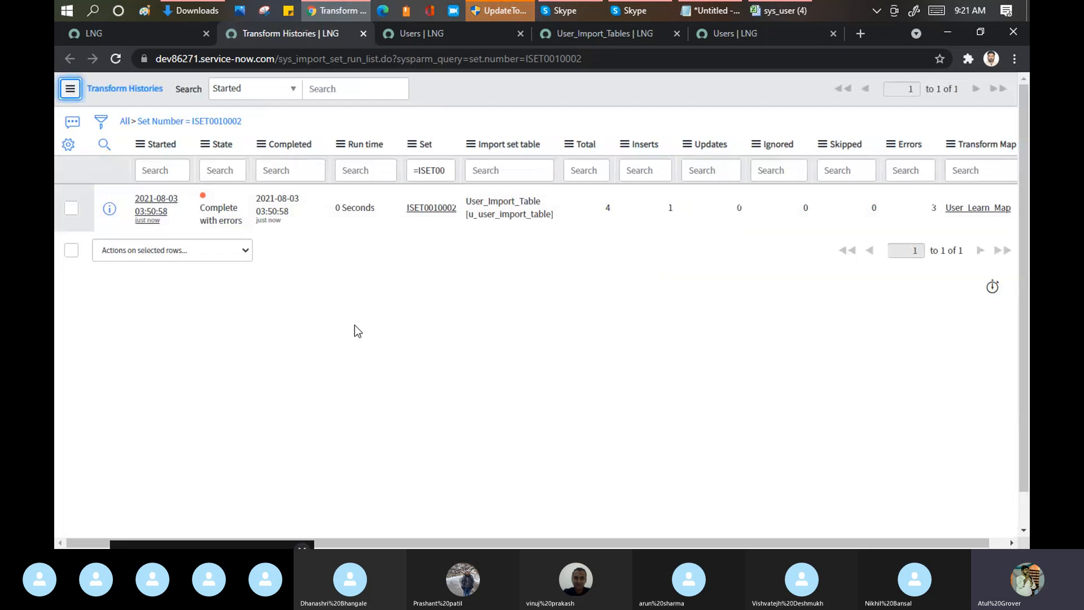
Step: Check the transform history's state, total and error count against the user rows in the sys_user (4) Excel workbook
left_click_drag(199, 206, 248, 222)
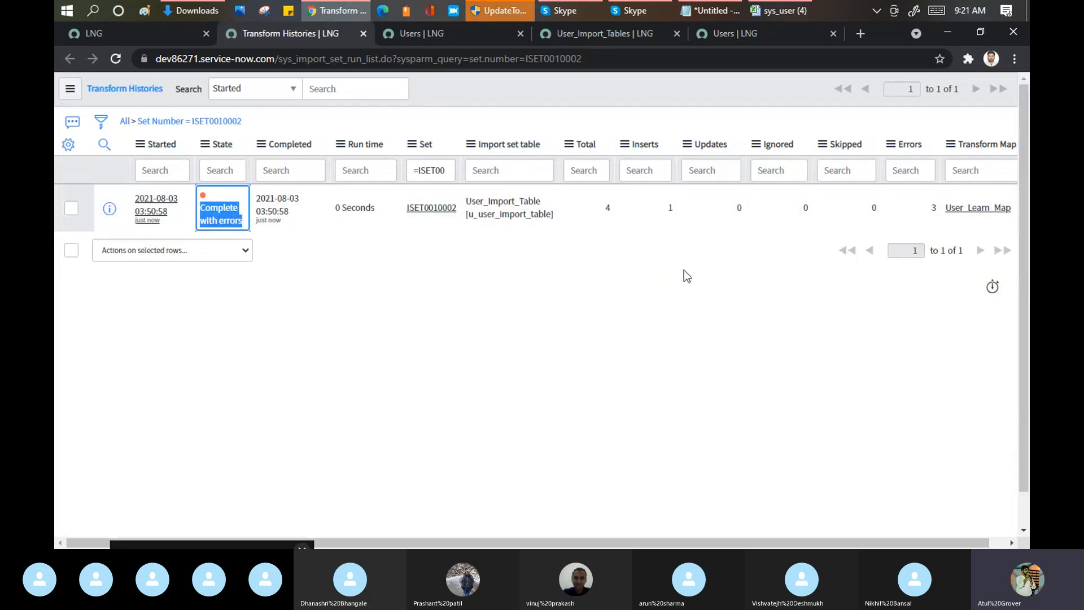
double_click(608, 208)
mouse_move(783, 13)
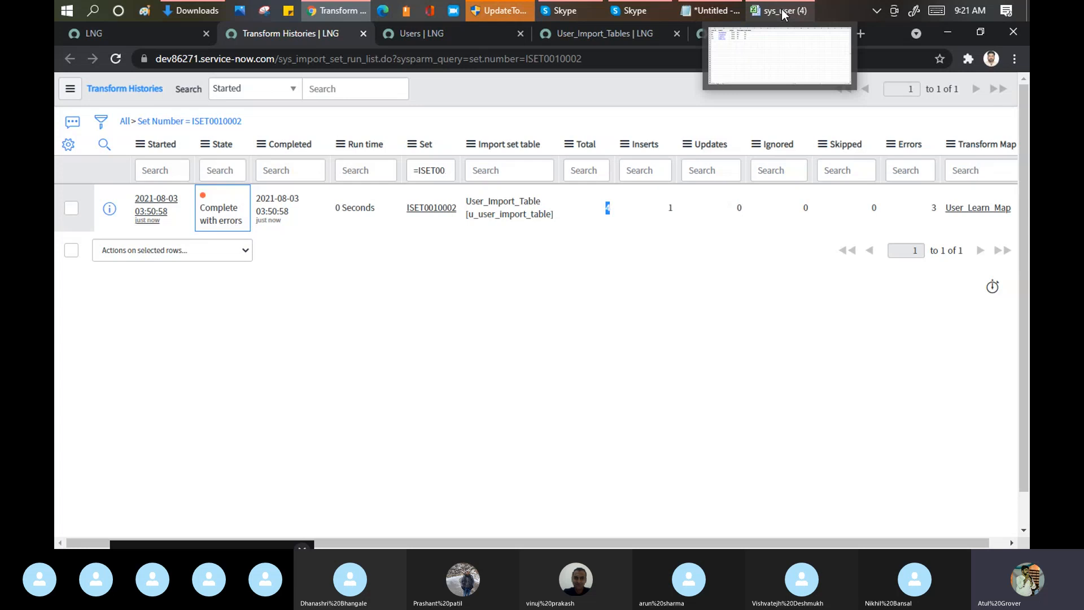
left_click(782, 13)
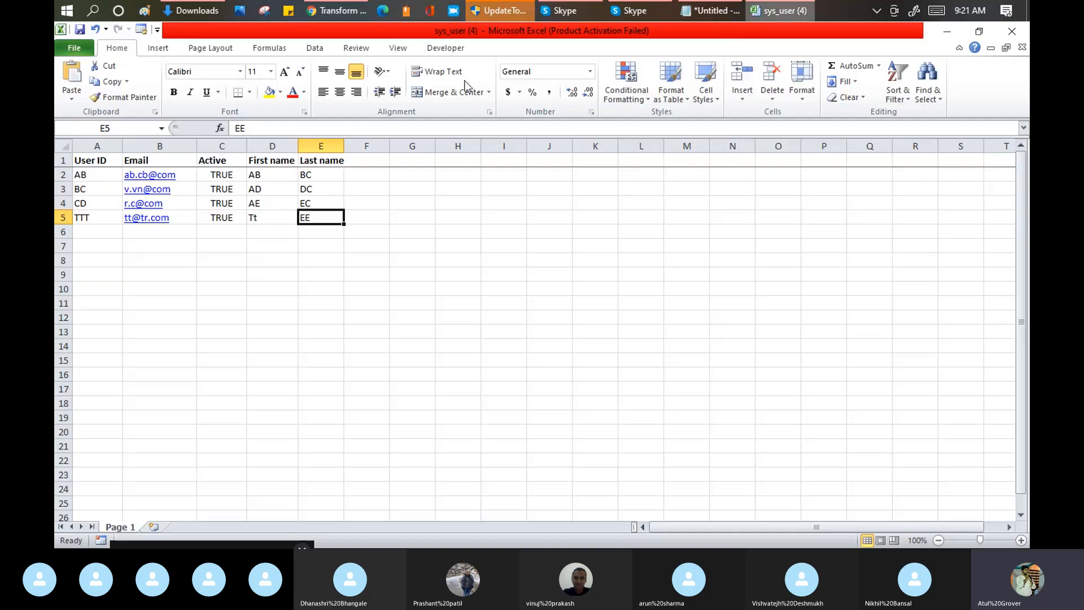
left_click(346, 11)
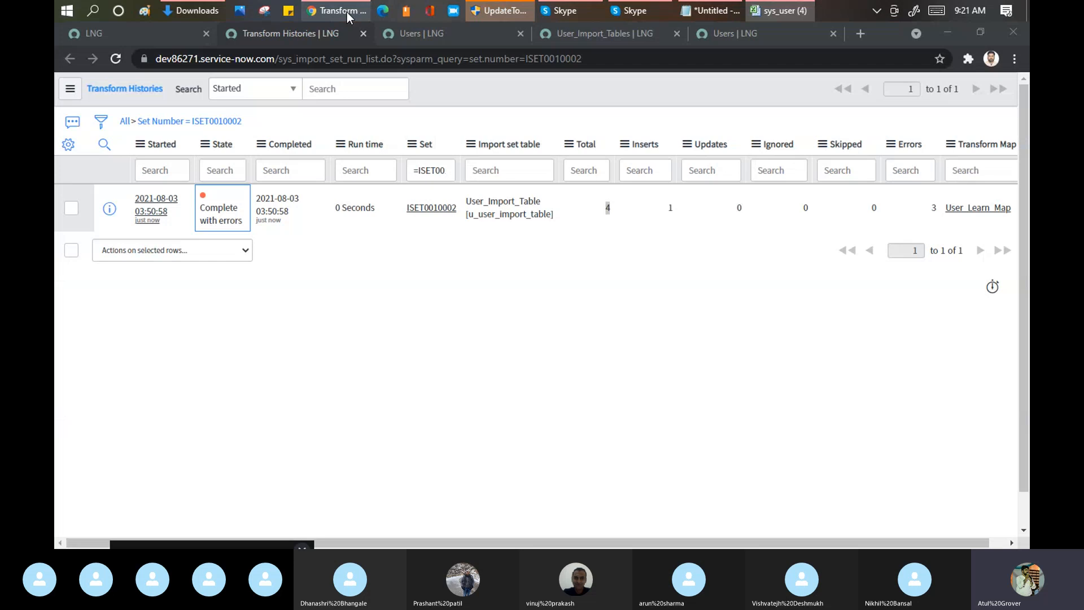
double_click(934, 208)
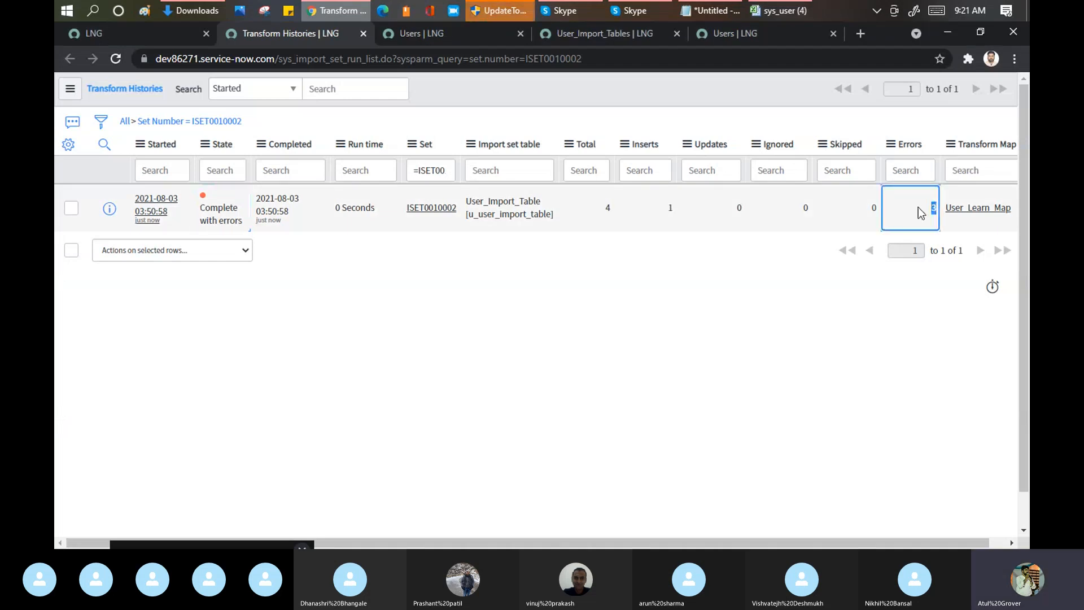
Step: Open the ISET0010002 transform history record and read the error messages of its import set row errors
left_click(152, 213)
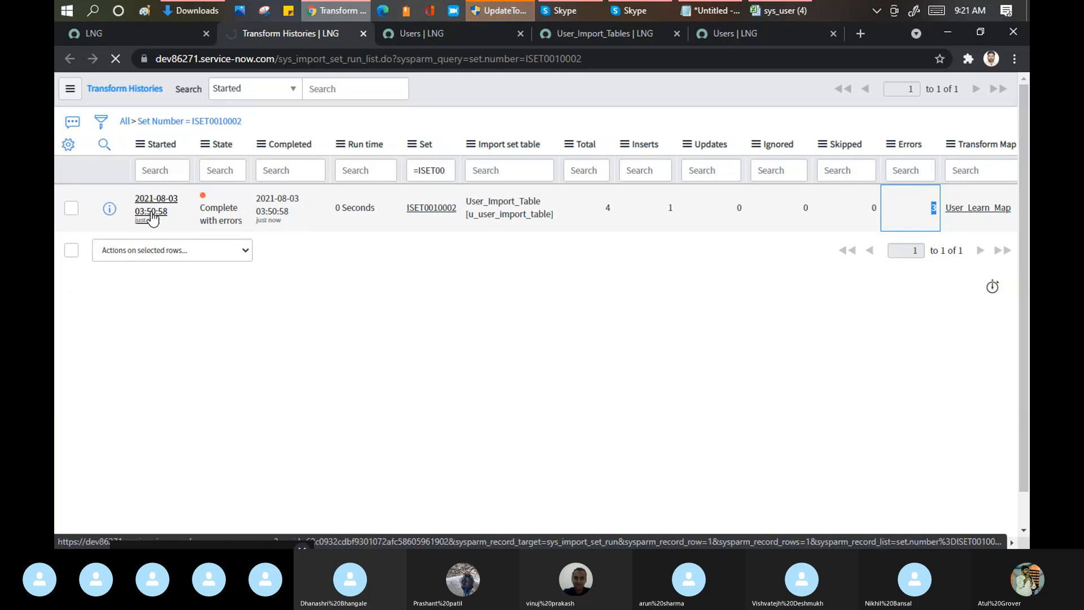
scroll(533, 243, "down", 3)
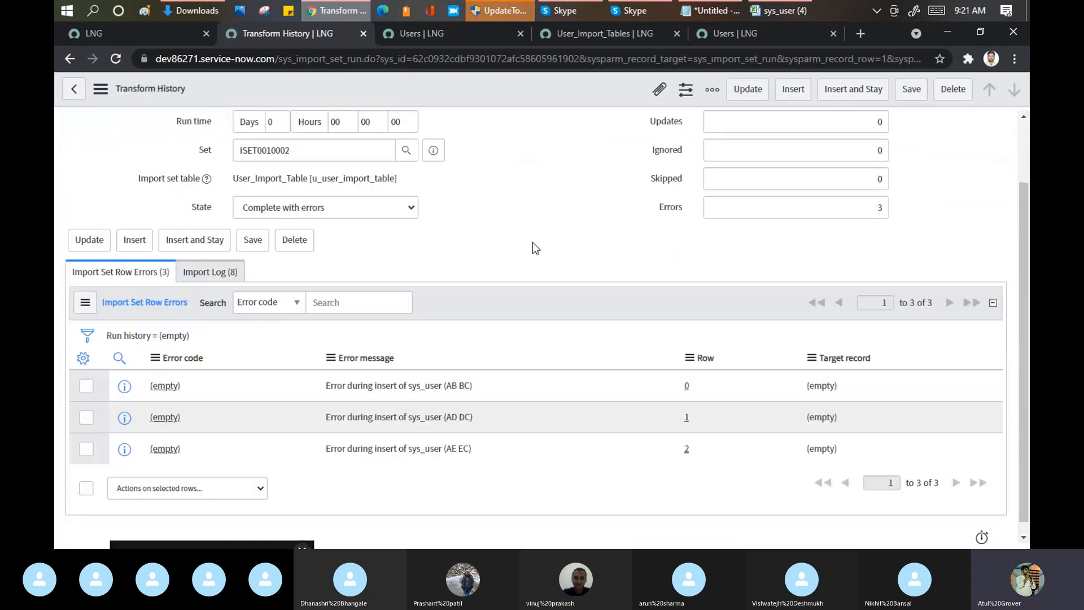
left_click_drag(325, 372, 474, 381)
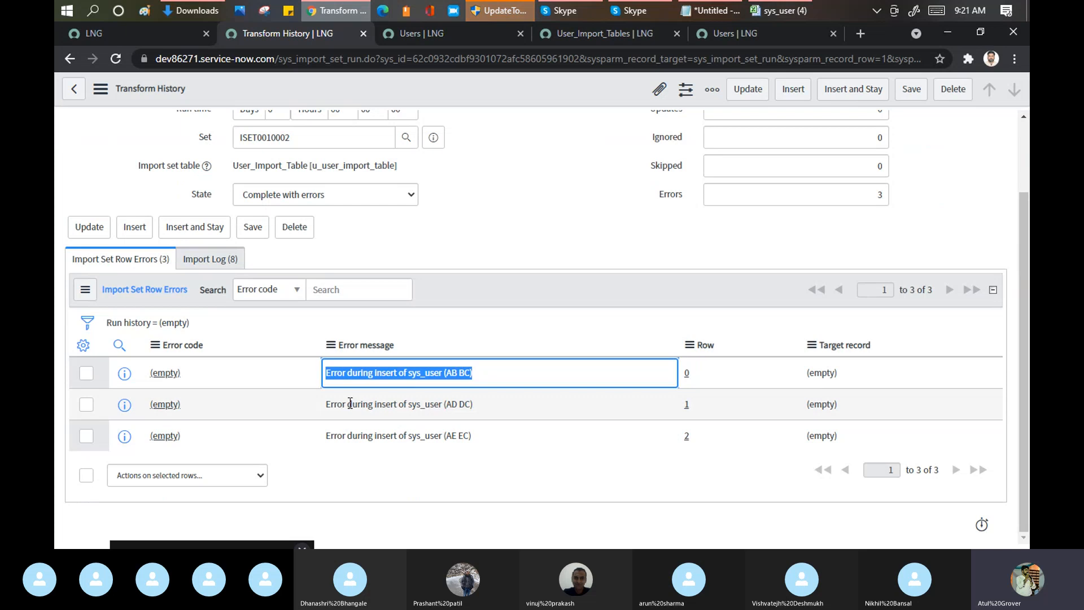
left_click_drag(348, 405, 511, 407)
left_click_drag(327, 436, 495, 442)
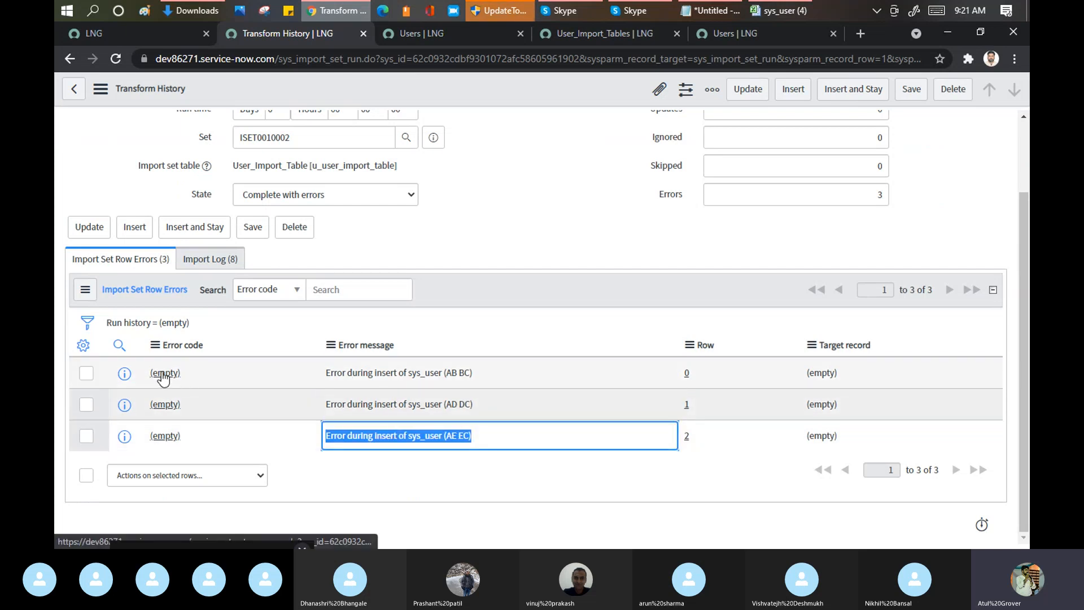
Step: Examine the record's import log and the first row error's details, then return to the row errors list
left_click(207, 261)
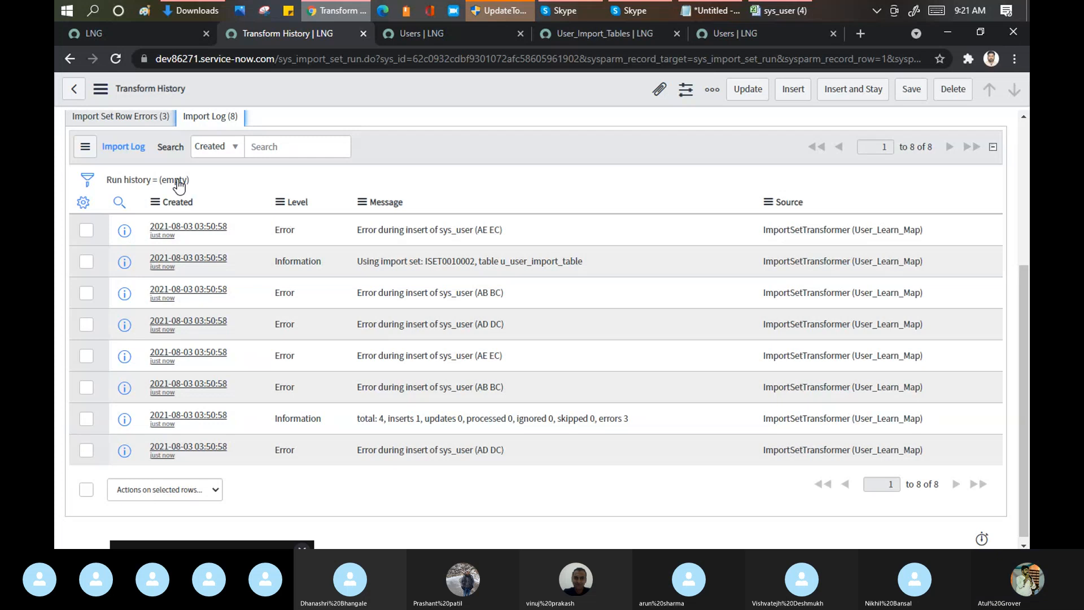
left_click(121, 116)
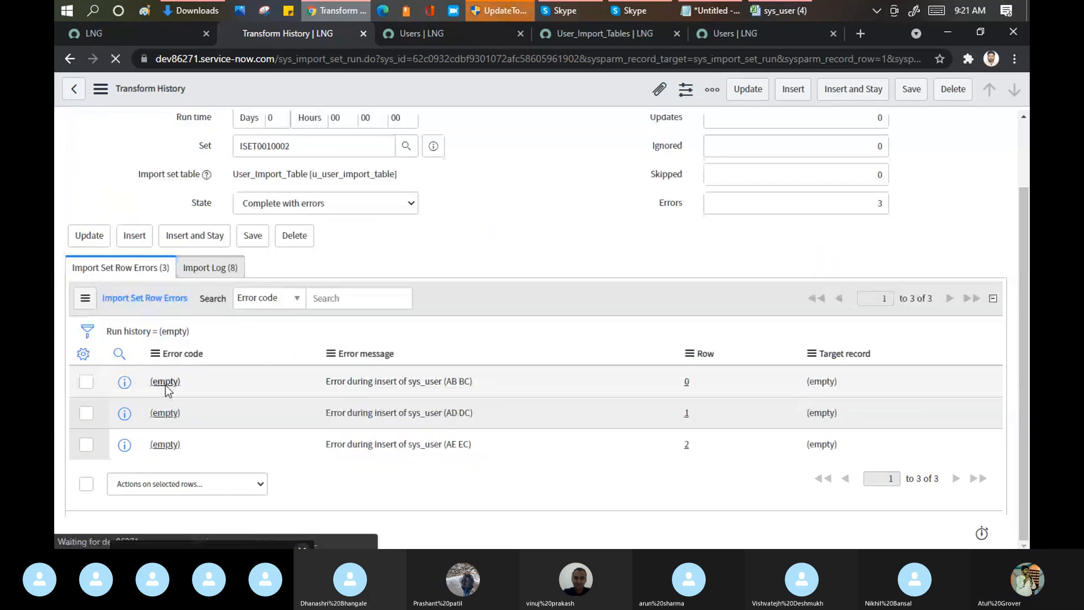
left_click(164, 382)
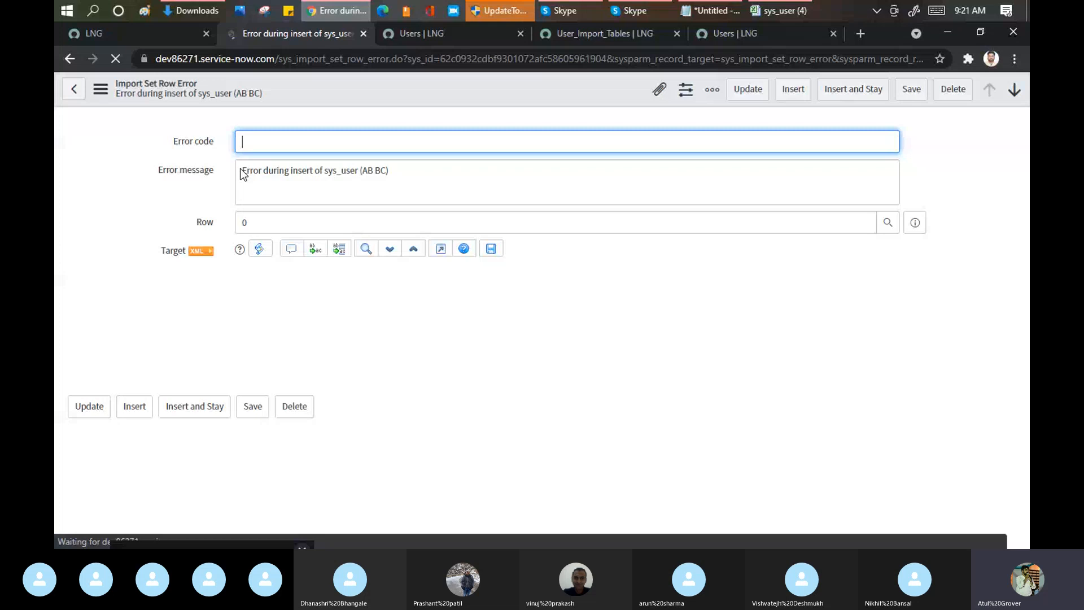
left_click(76, 92)
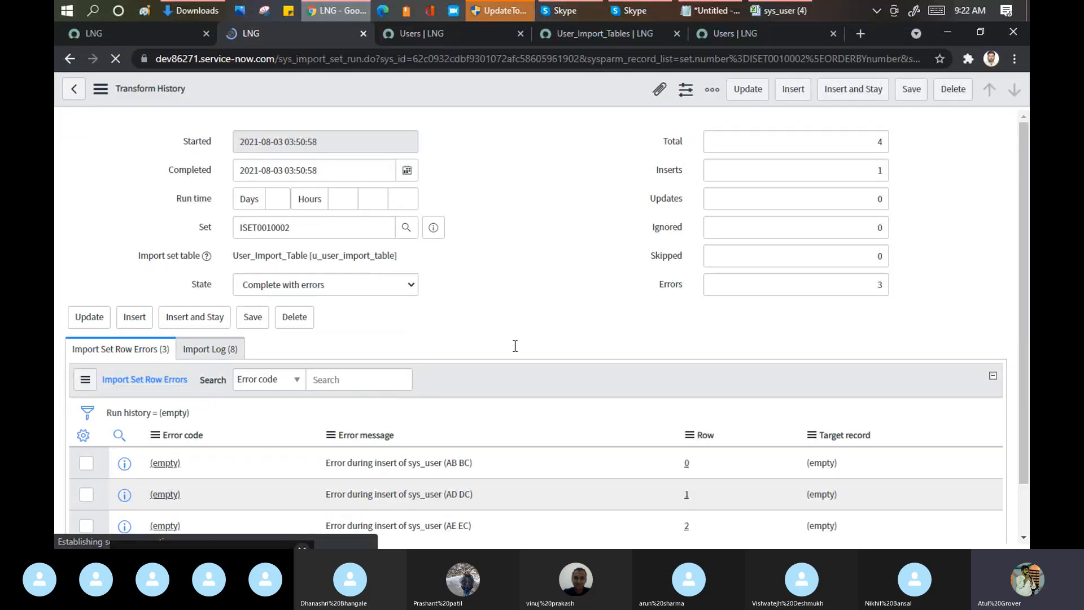
scroll(500, 379, "down", 1)
left_click_drag(445, 396, 474, 397)
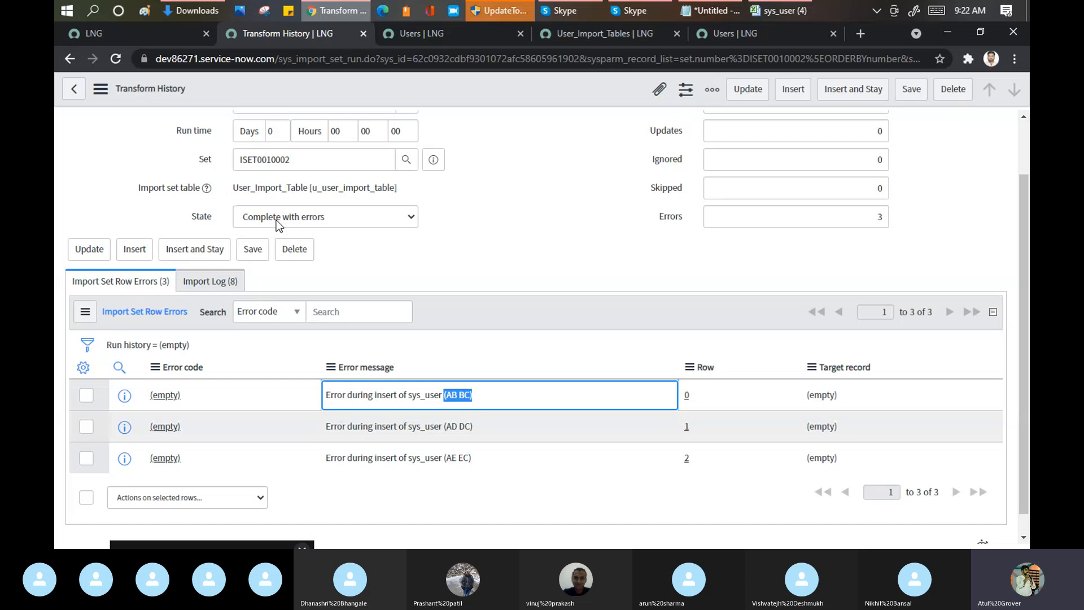
Step: Examine the import log of the ISET0010002 transform history and open the log entries related to the AB BC insert error
scroll(758, 277, "up", 1)
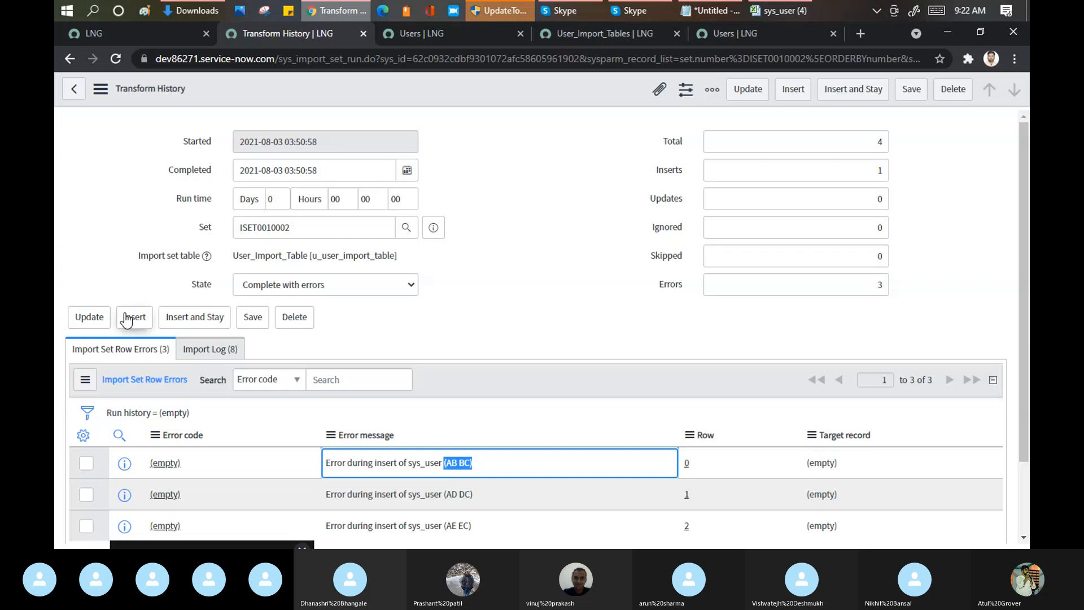
left_click(207, 349)
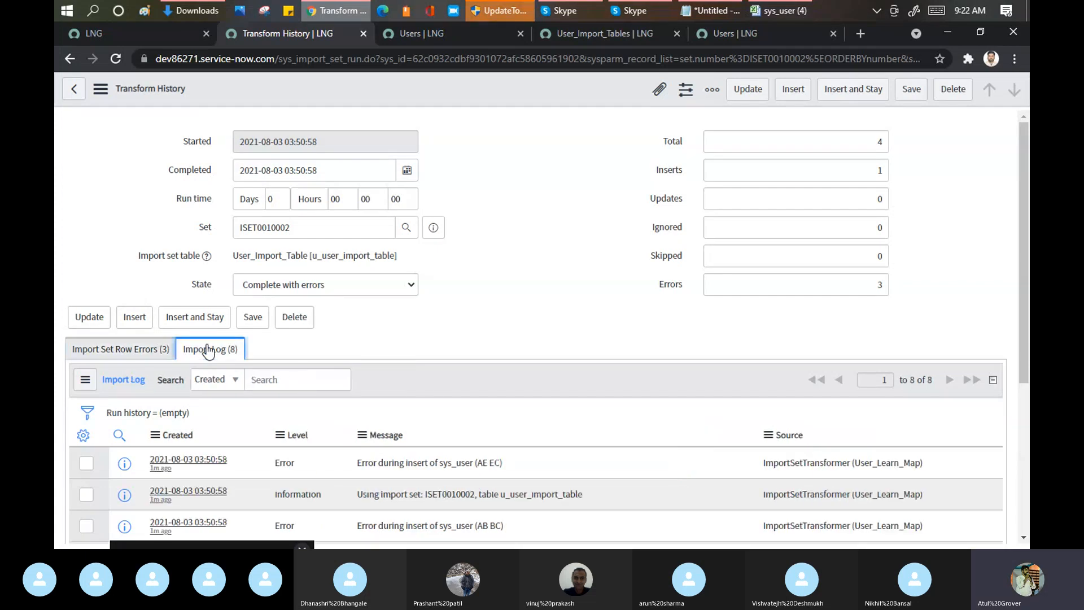
scroll(404, 381, "down", 3)
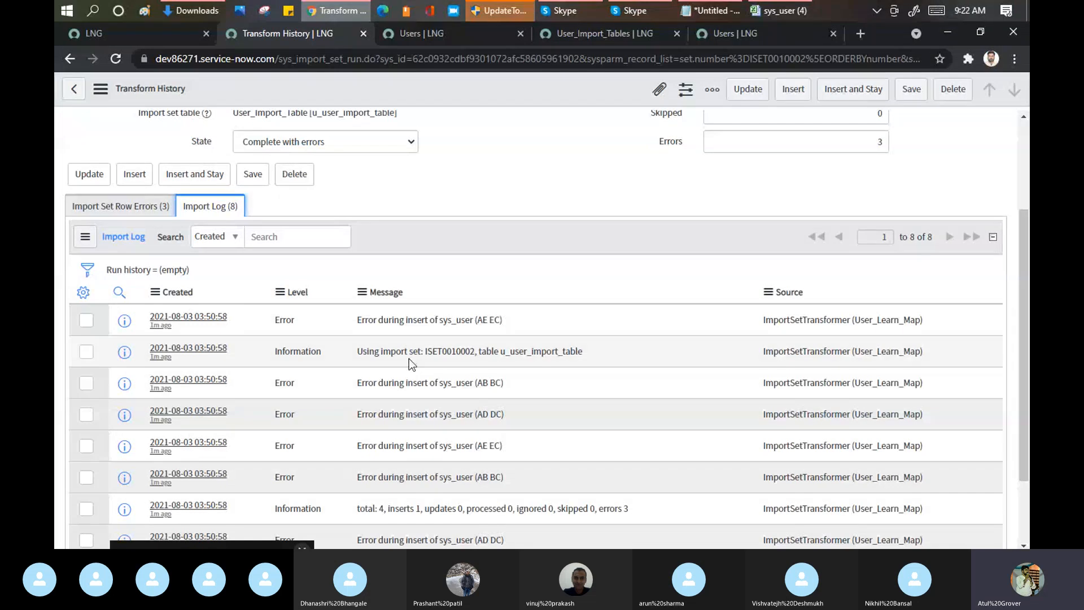
left_click(189, 384)
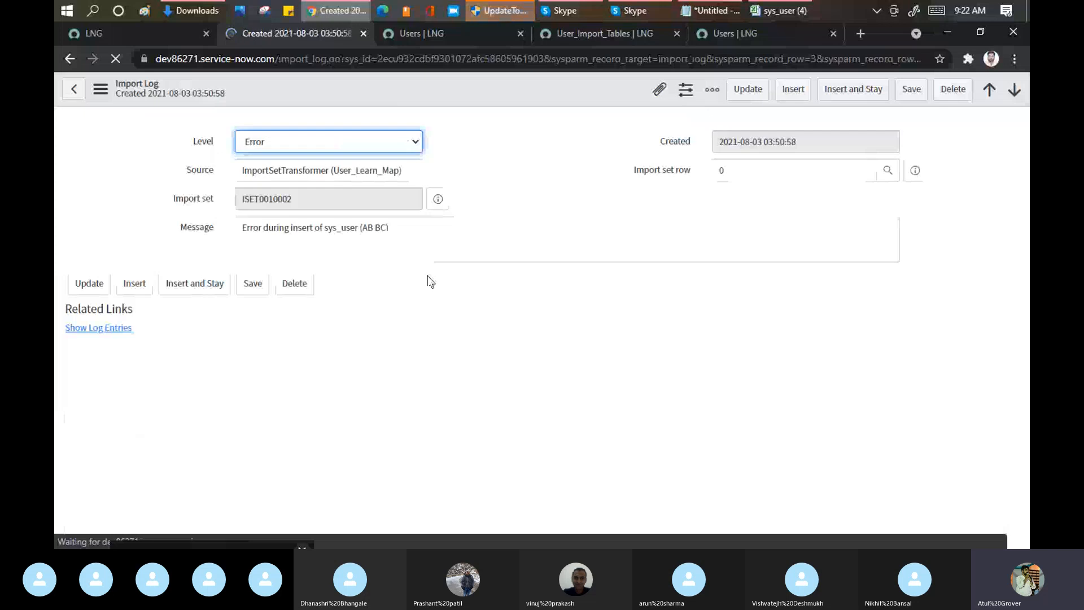
left_click(120, 329)
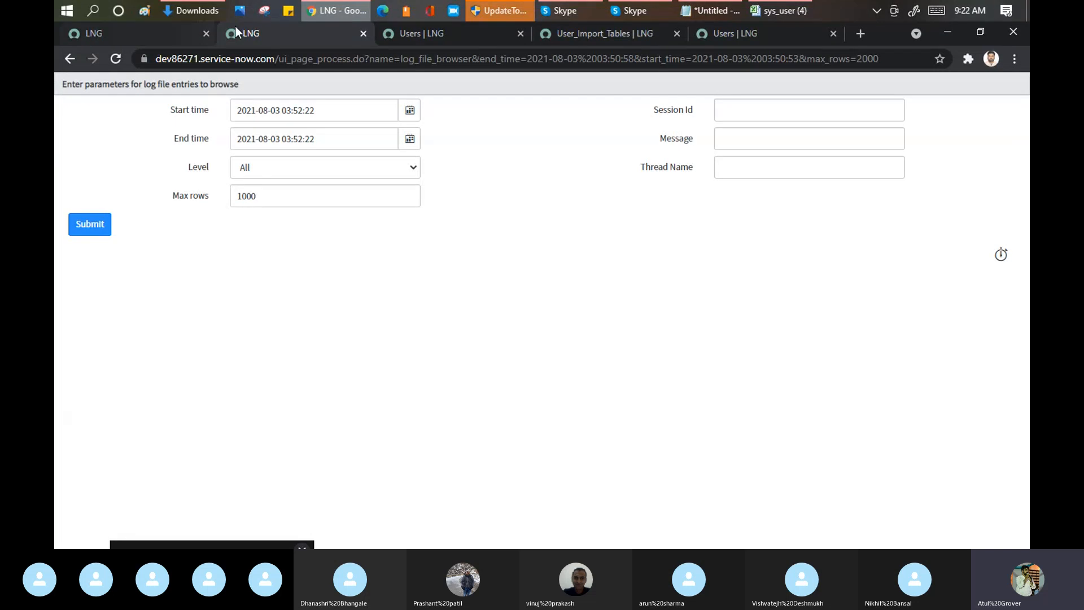
Step: Open the import log and ISET0010002 from the transformation progress page in new tabs, and examine the AE EC insert error
left_click(151, 35)
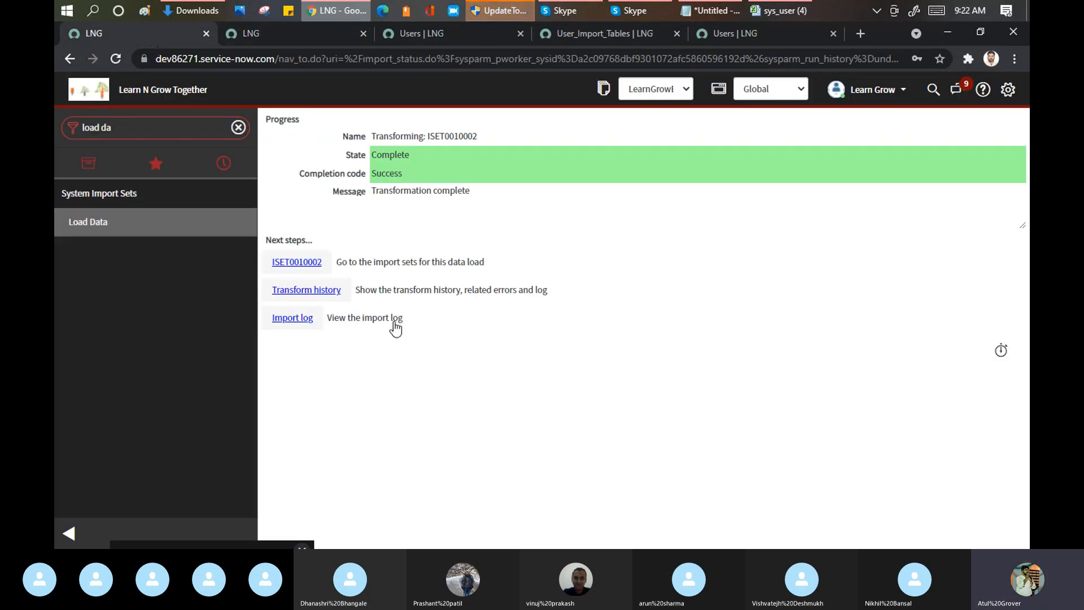
left_click(293, 318, "ctrl")
left_click(299, 263, "ctrl")
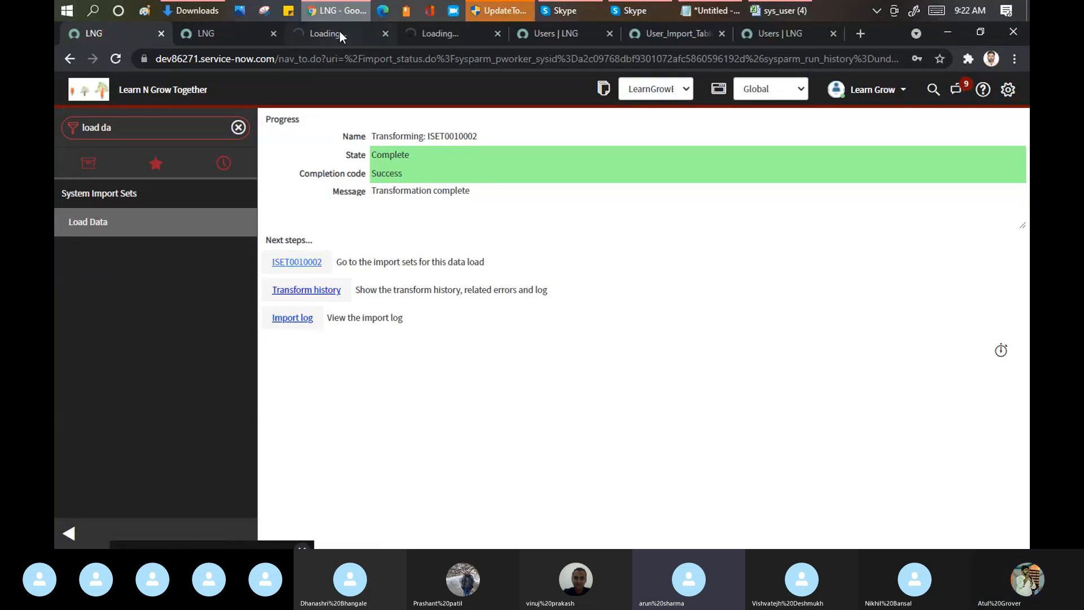
left_click(340, 33)
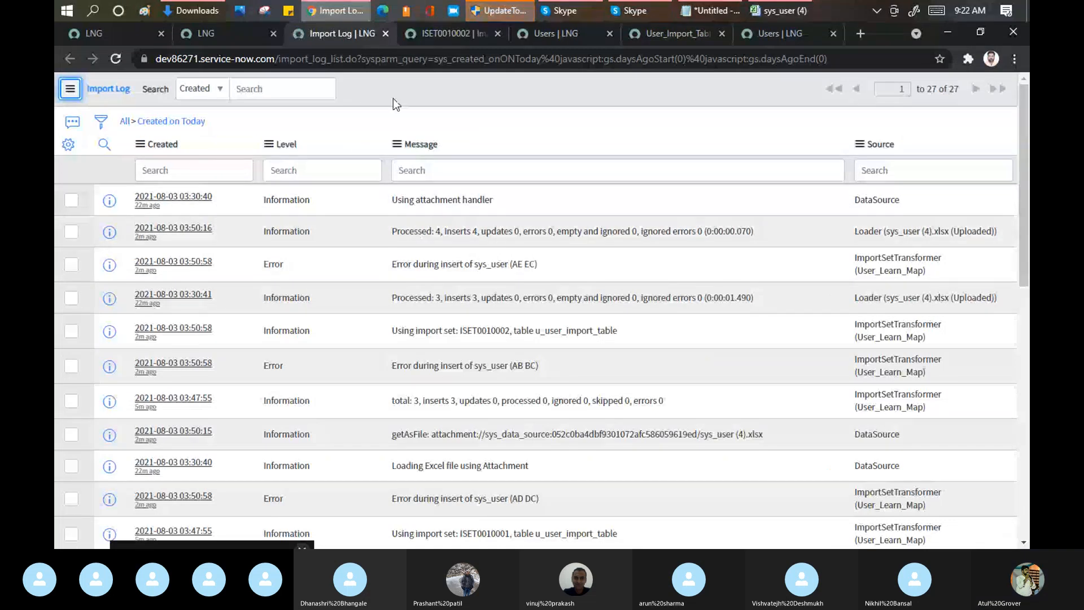
left_click(190, 264)
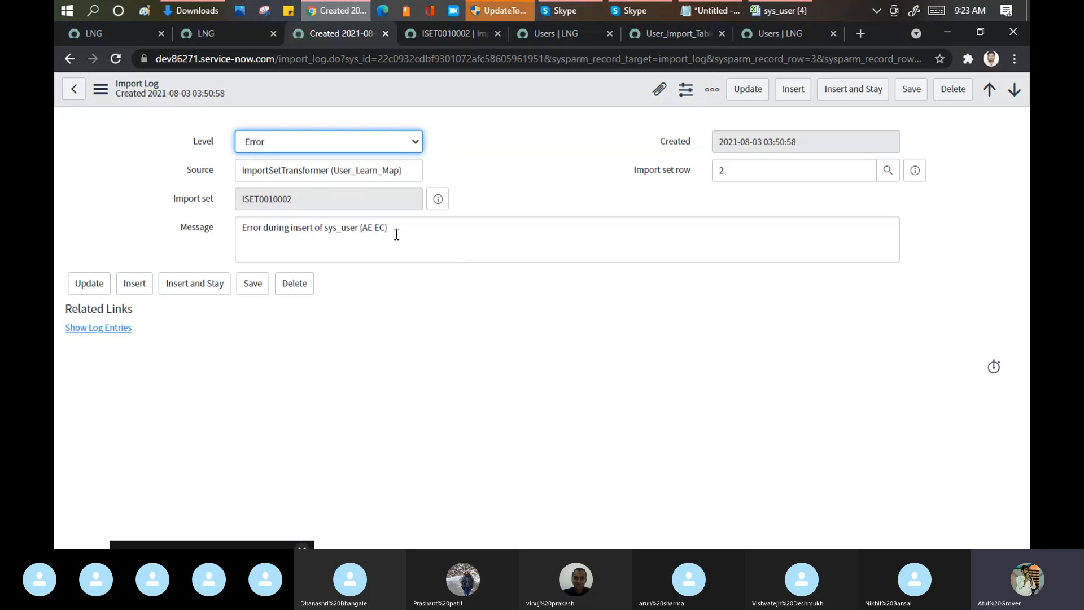
left_click_drag(386, 228, 358, 224)
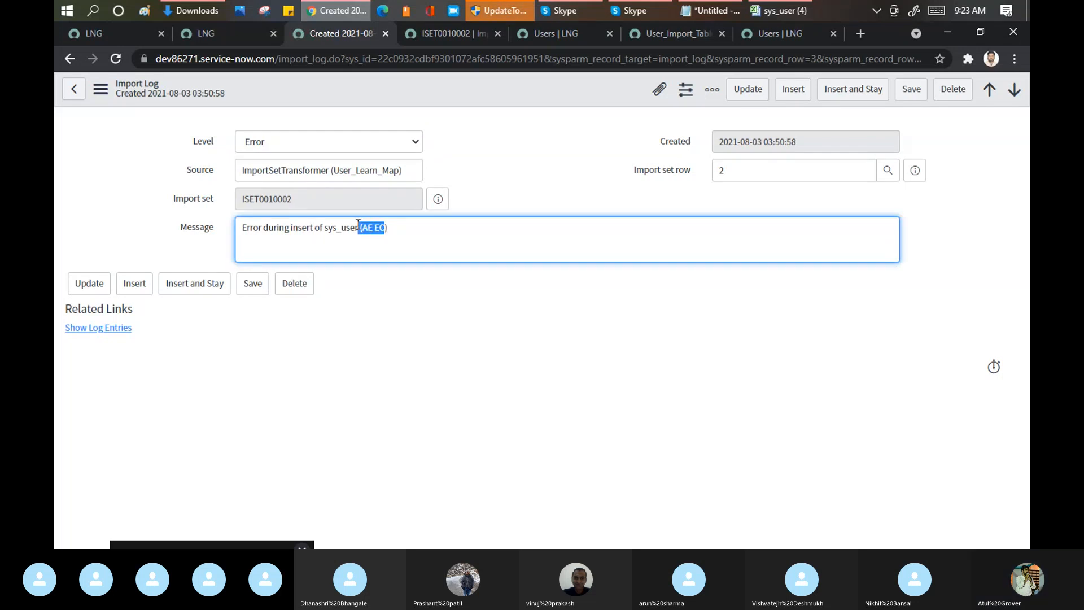
Step: Switch to the sys_user (4) Excel workbook and append "ty" to the User ID in cell A2
left_click(773, 13)
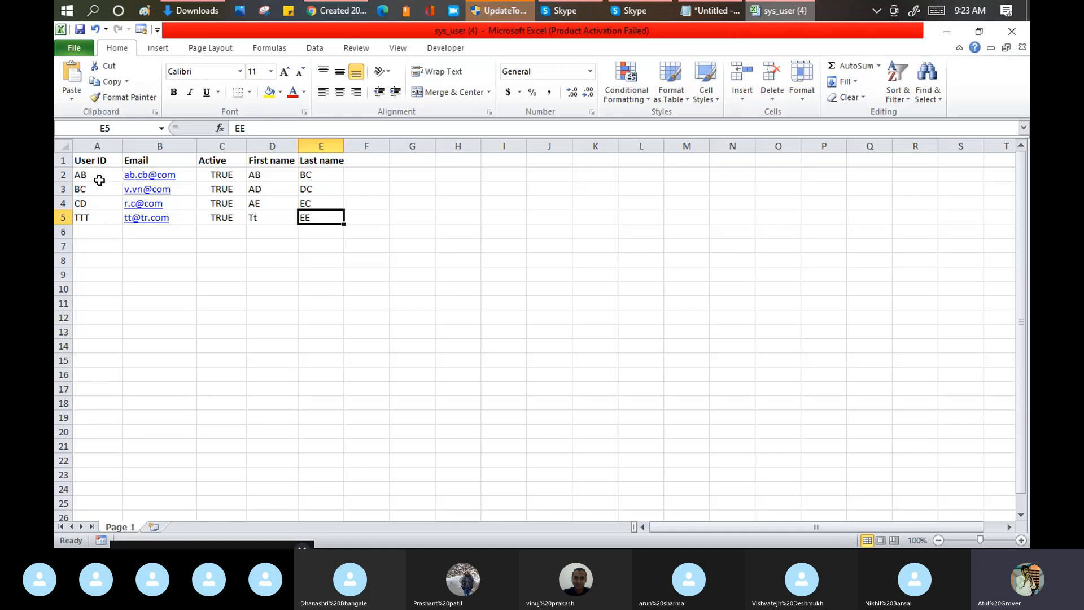
left_click(104, 165)
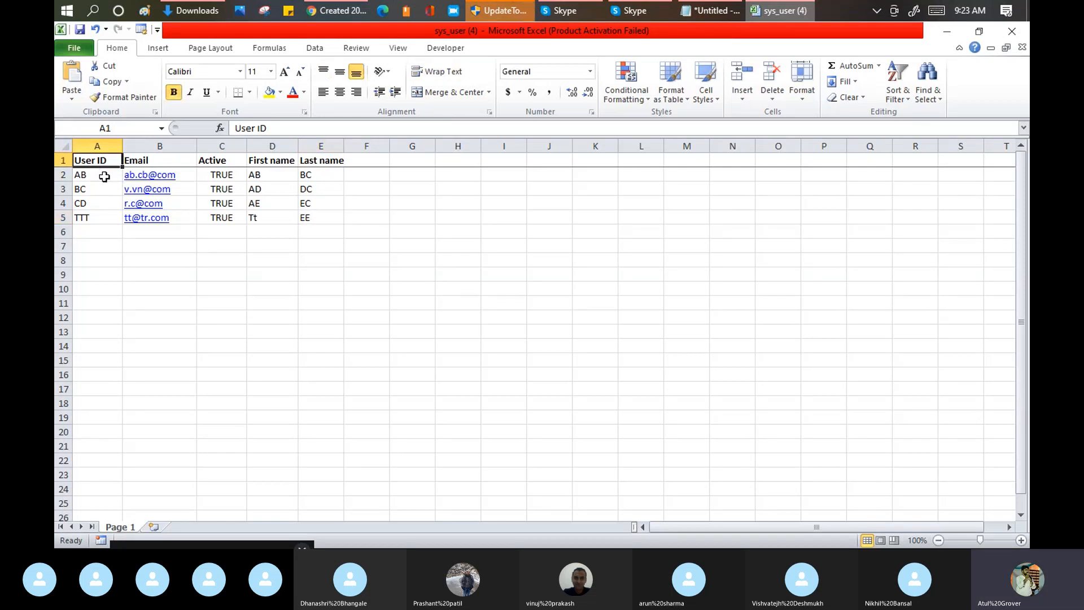
left_click(105, 177)
double_click(105, 177)
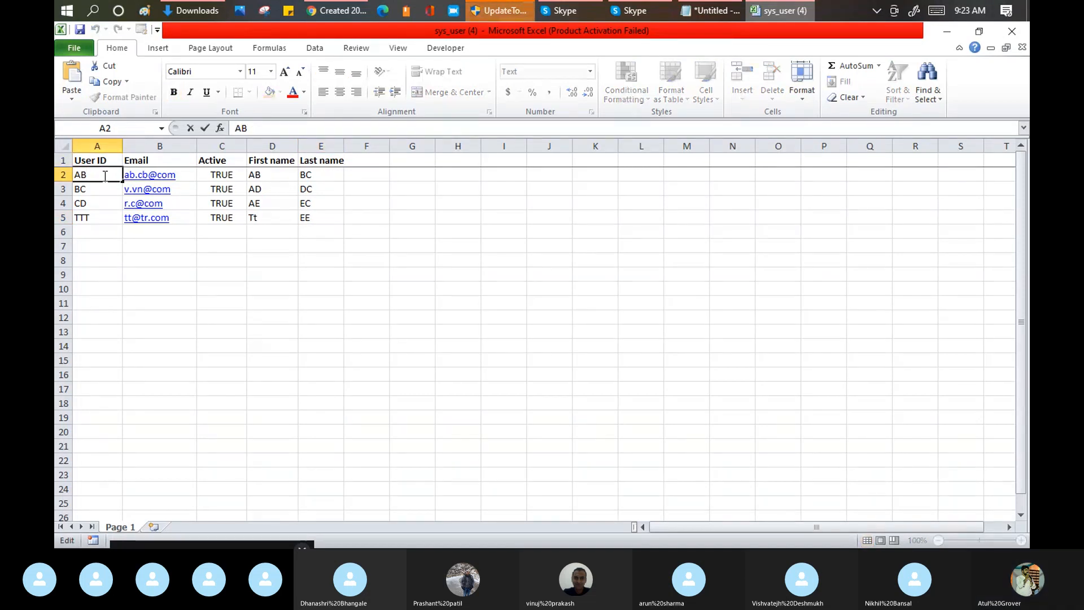
type("ty")
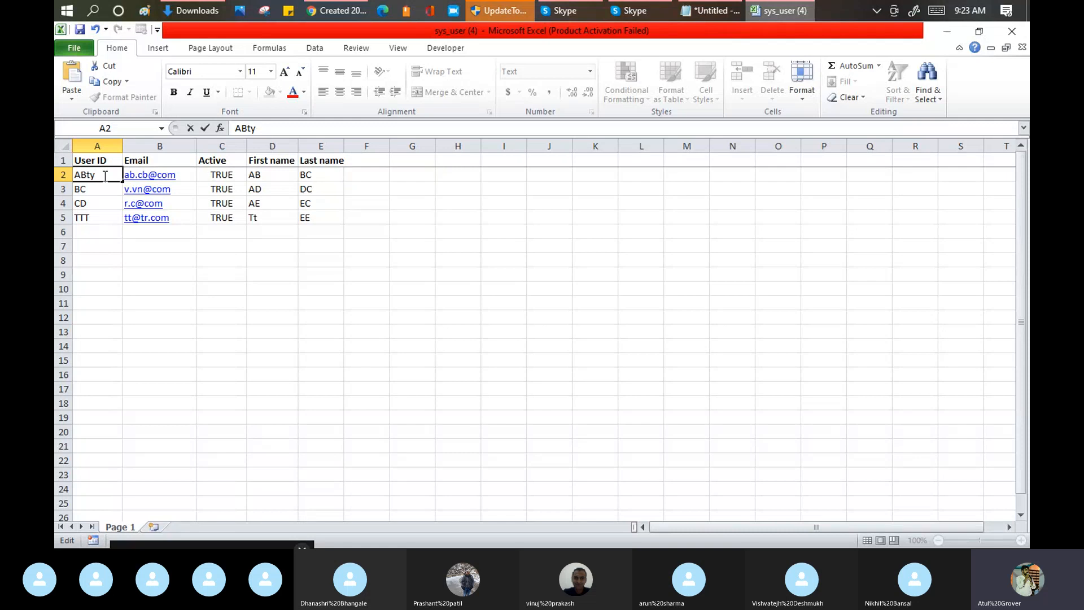
key("Return")
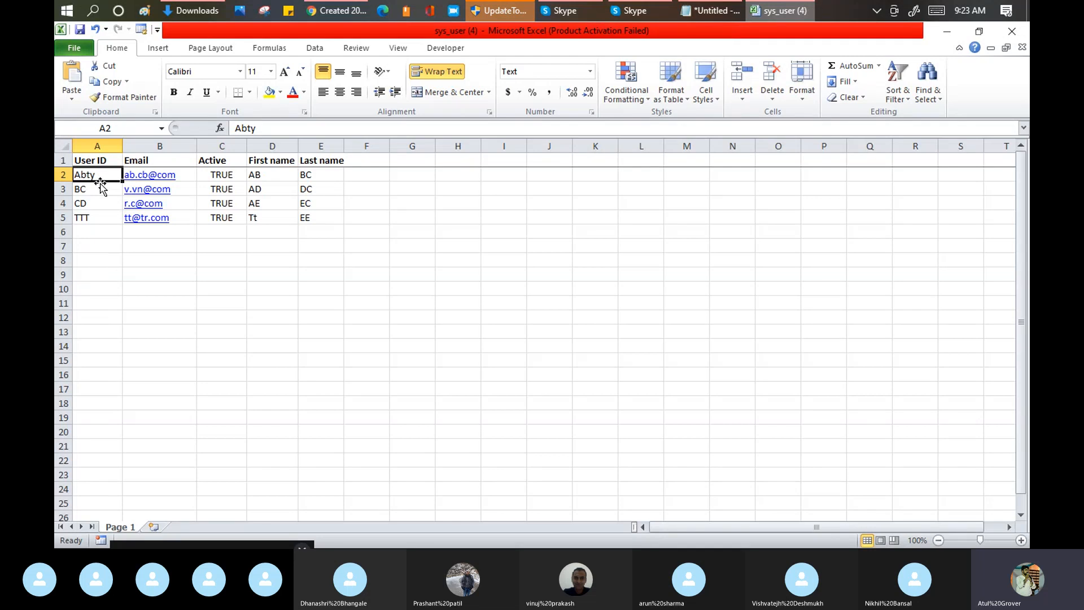
Step: Return to the browser, review the import set rows of ISET0010002 and open the AD DC row error
left_click(336, 10)
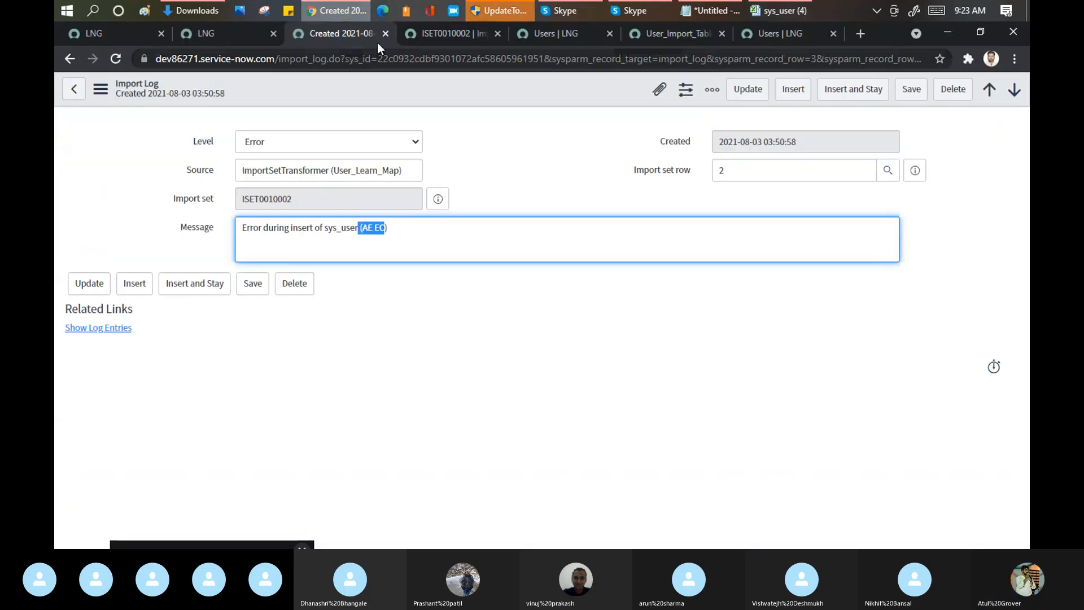
left_click(442, 33)
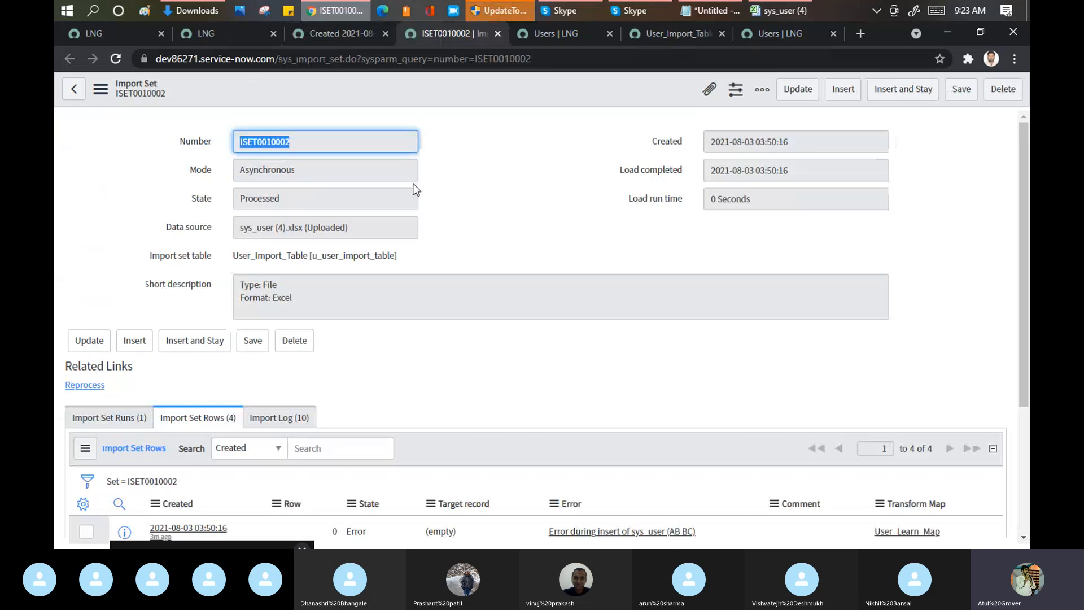
scroll(451, 252, "down", 1)
scroll(451, 252, "down", 2)
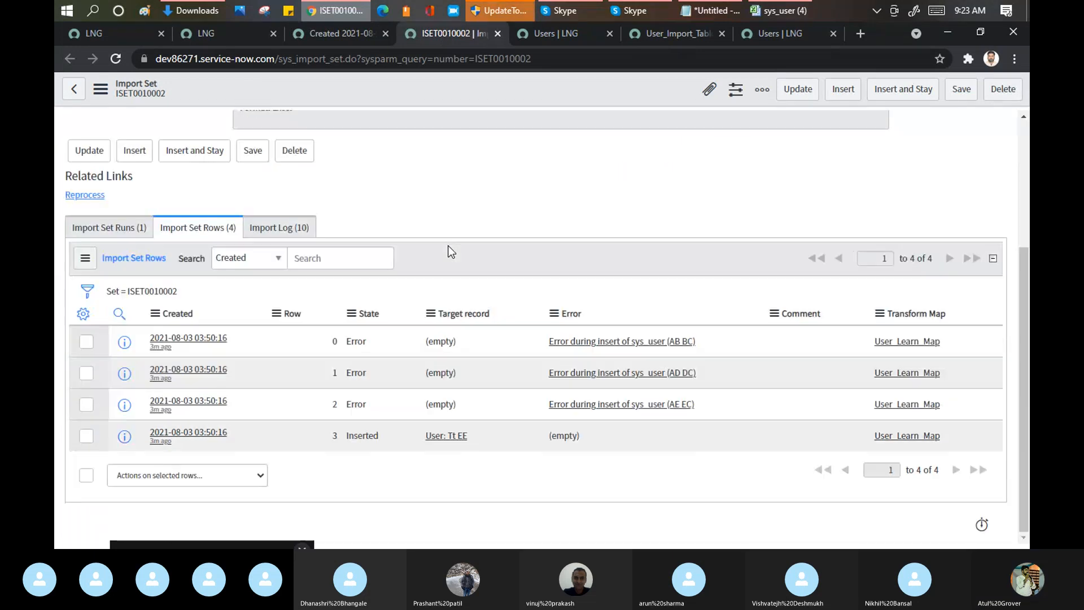
left_click(601, 374)
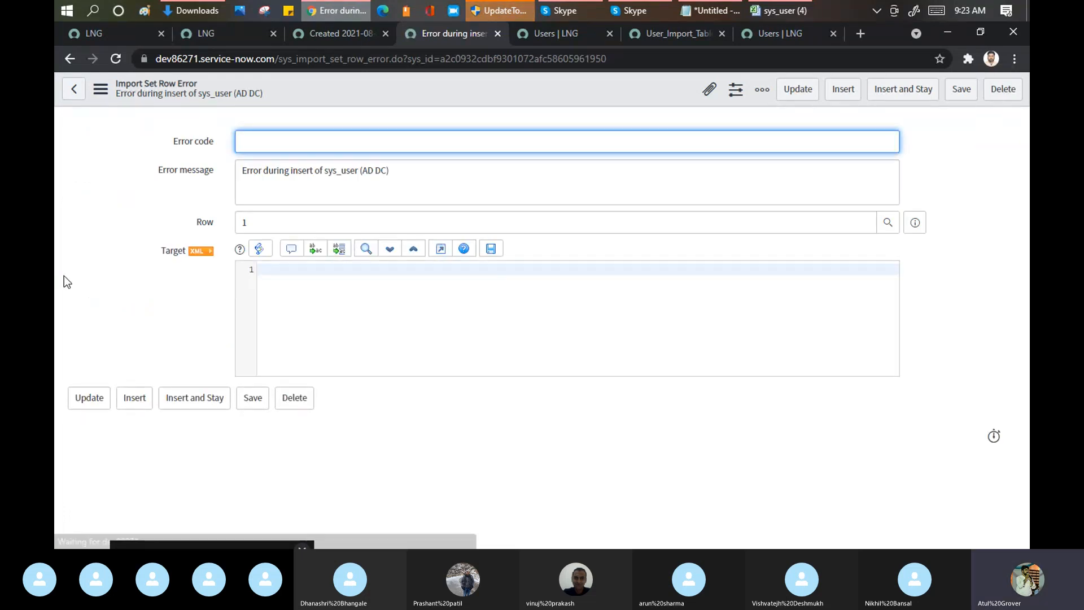
Step: Close the three import result tabs and open the Transform Maps list under the System Import Sets administration
left_click(272, 34)
left_click(272, 34)
left_click(272, 33)
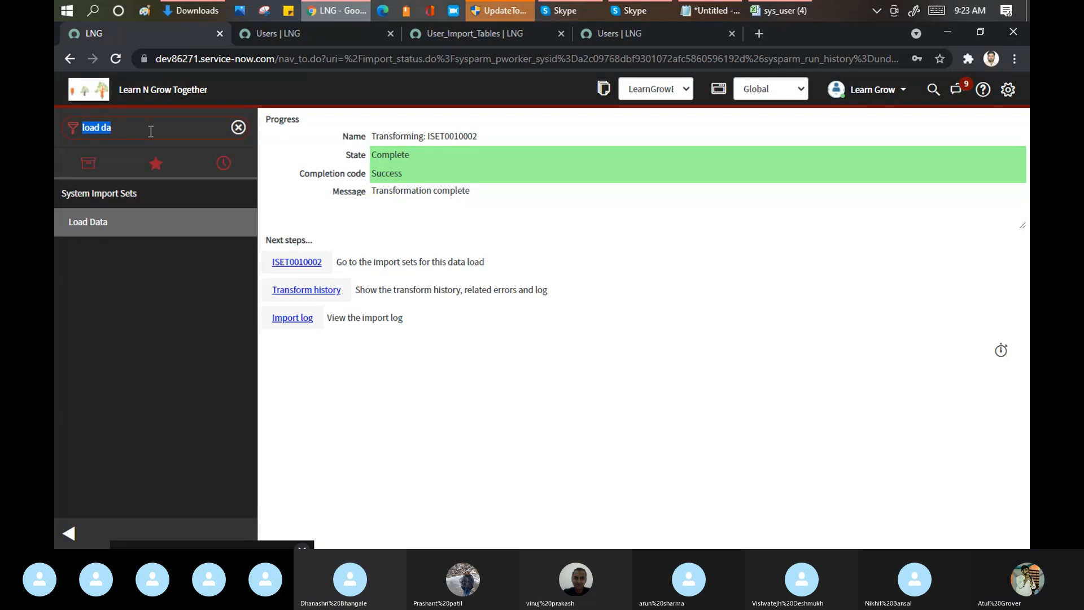
type("trans")
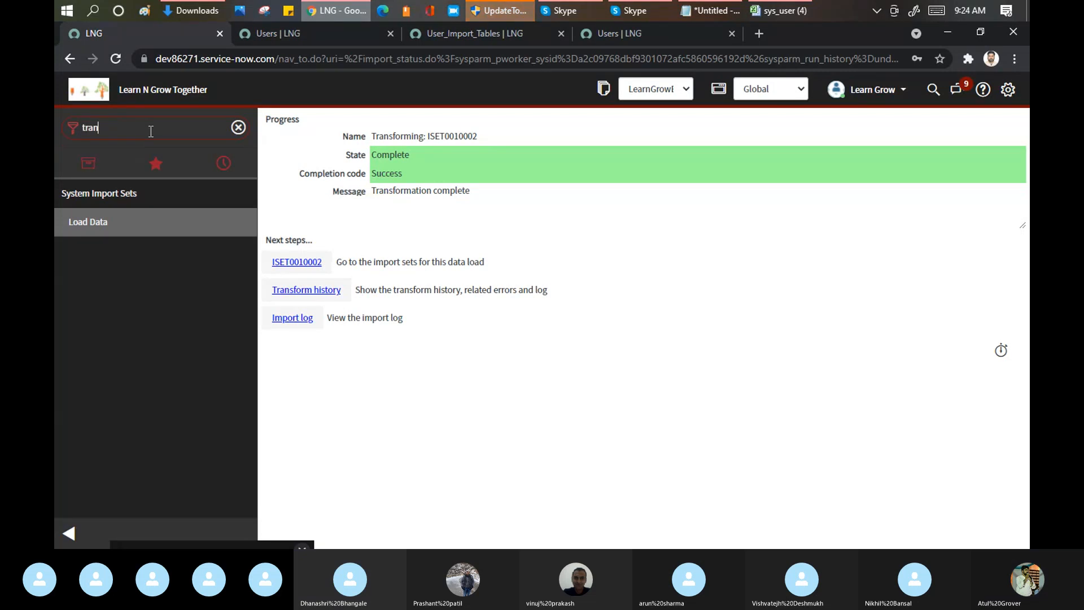
type("f")
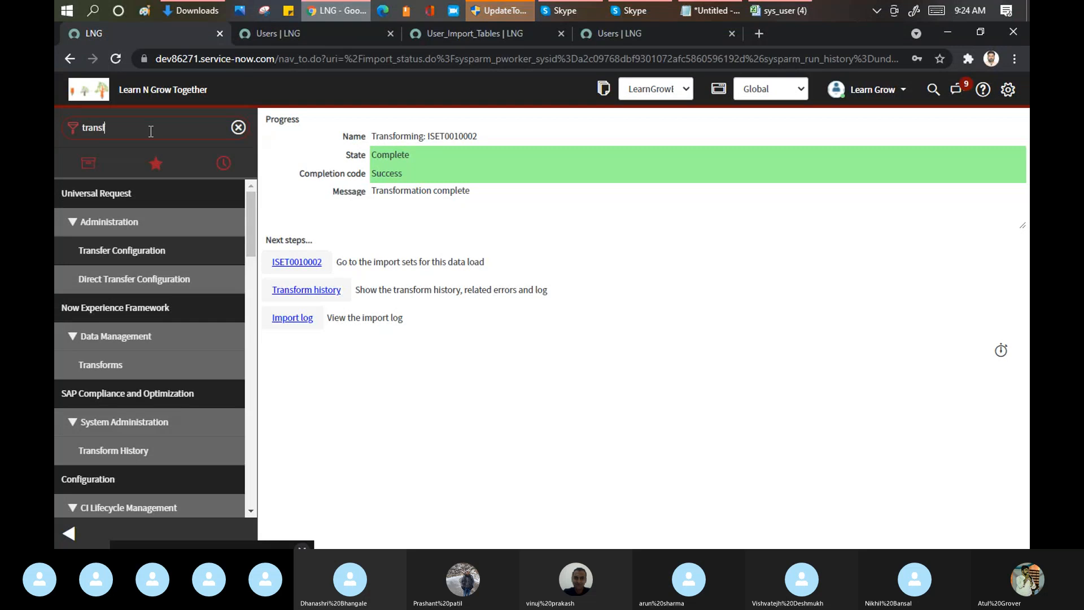
type("orm ma")
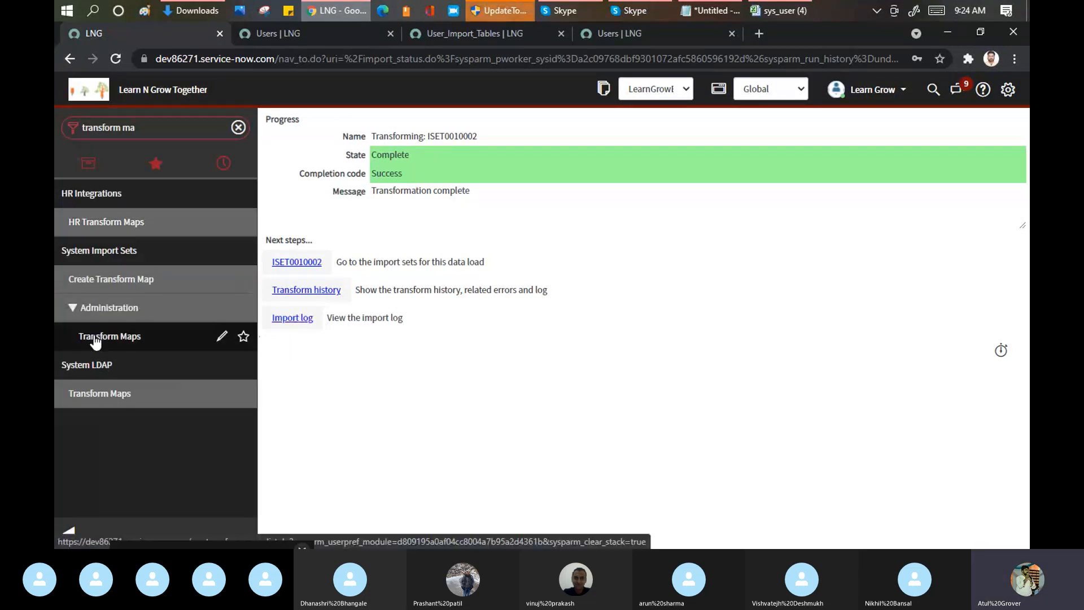
left_click(94, 338)
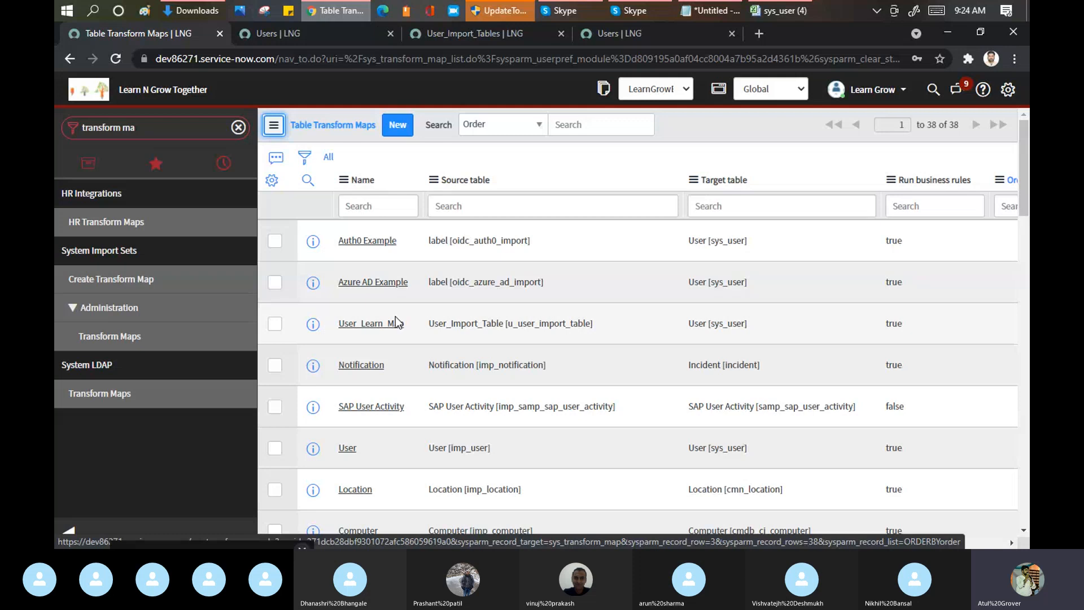
Step: Find User_Learn_Map with the name filter *learn and open it to examine the coalesce settings of its field maps
left_click(370, 208)
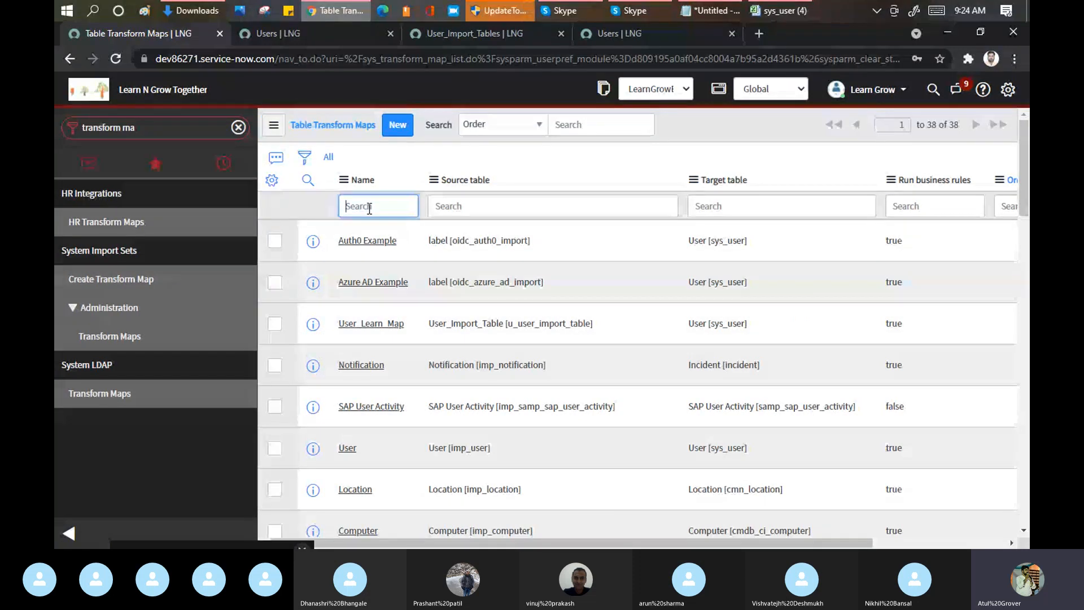
type("*learn")
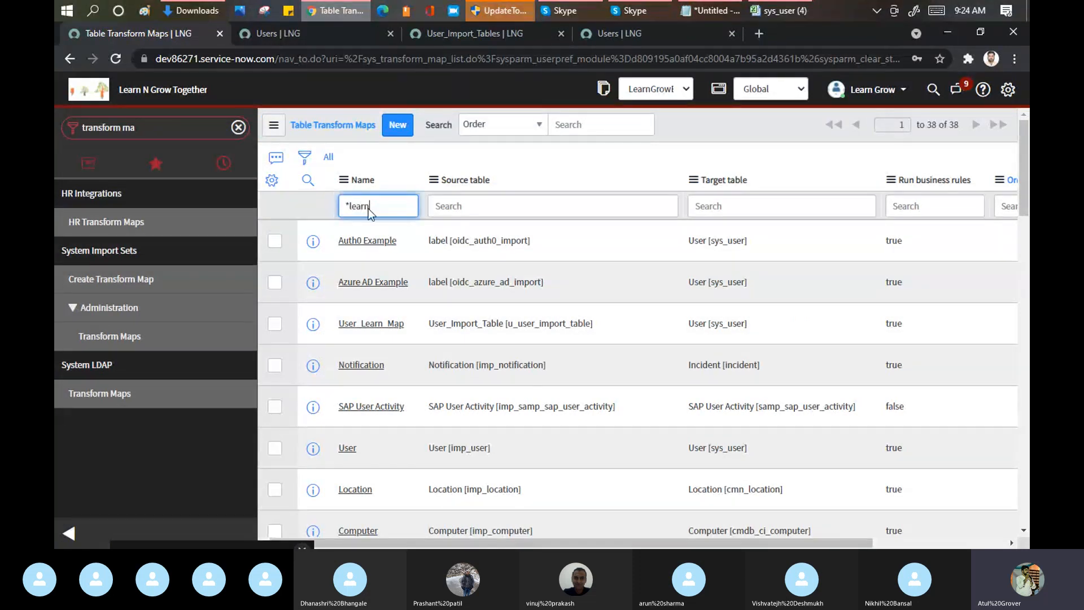
key("Return")
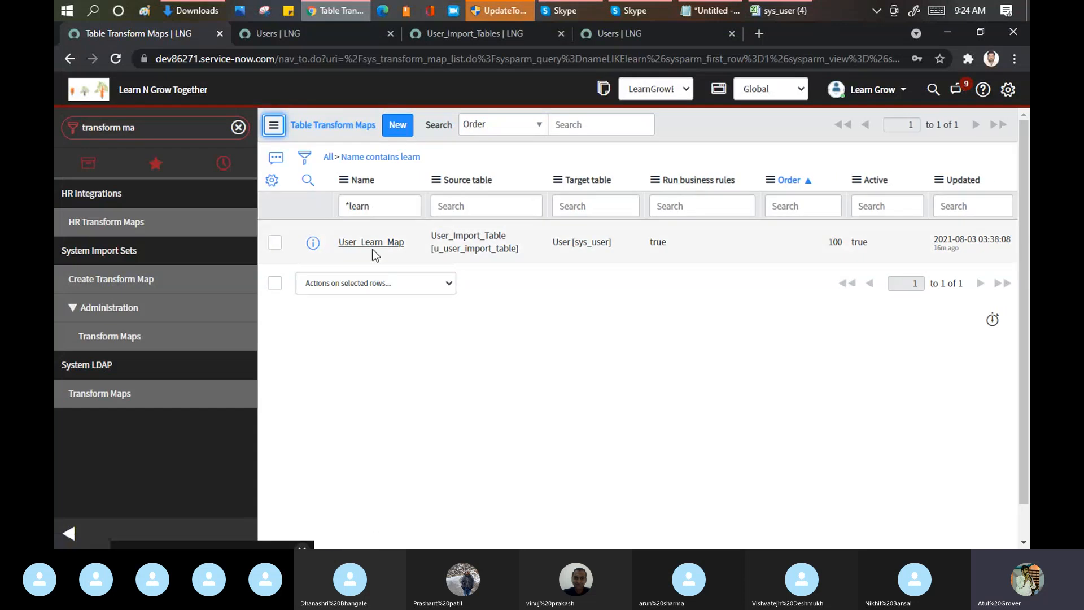
left_click(368, 244)
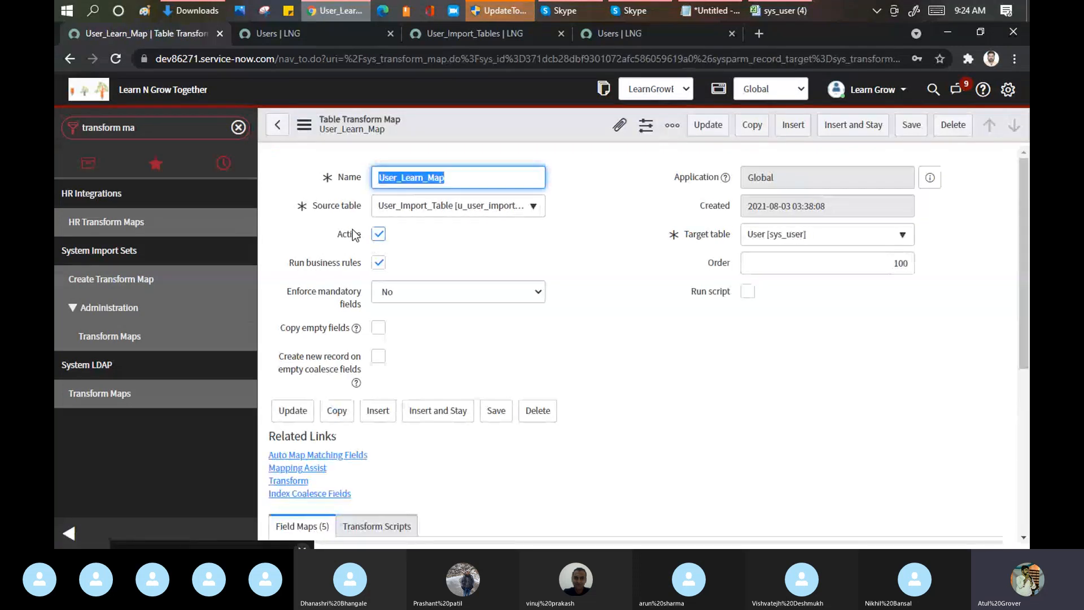
scroll(615, 201, "down", 5)
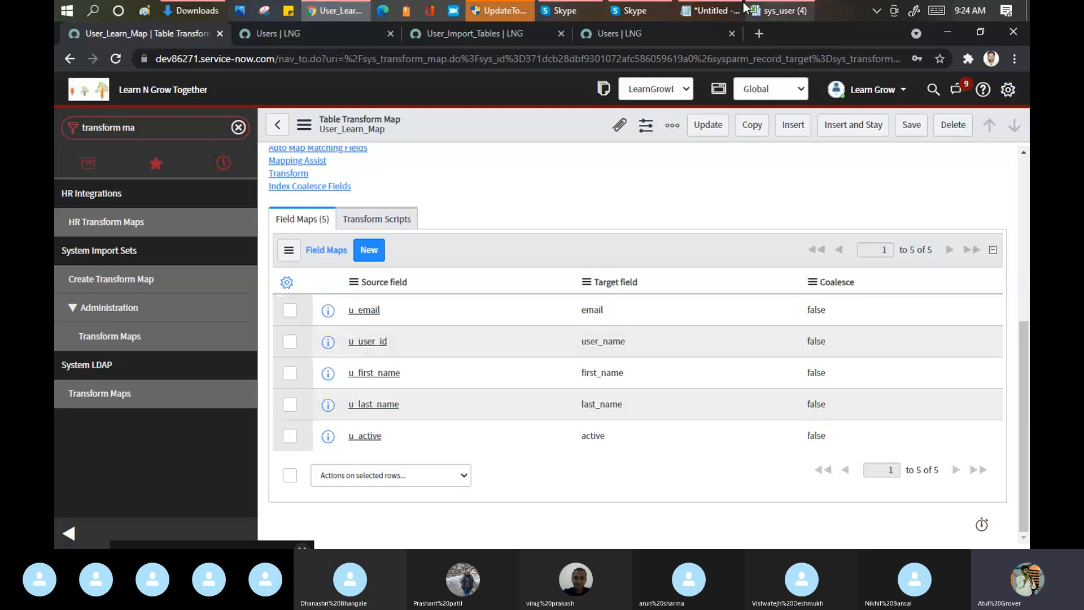
Step: Switch to the untitled Notepad notes and add the word "coalesec" below Department, separated by an empty line
left_click(713, 8)
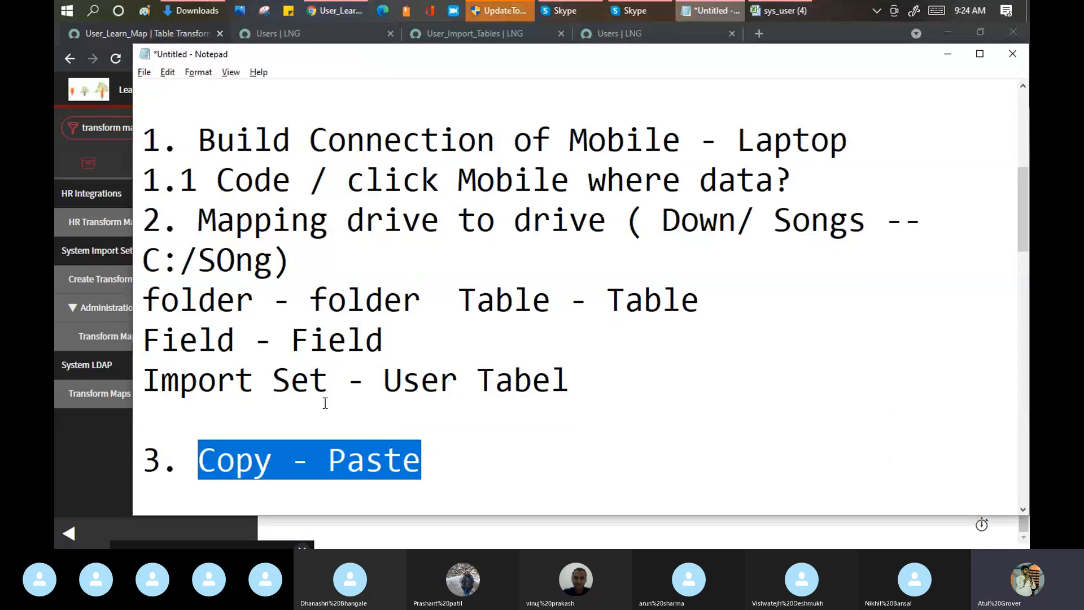
scroll(338, 367, "down", 9)
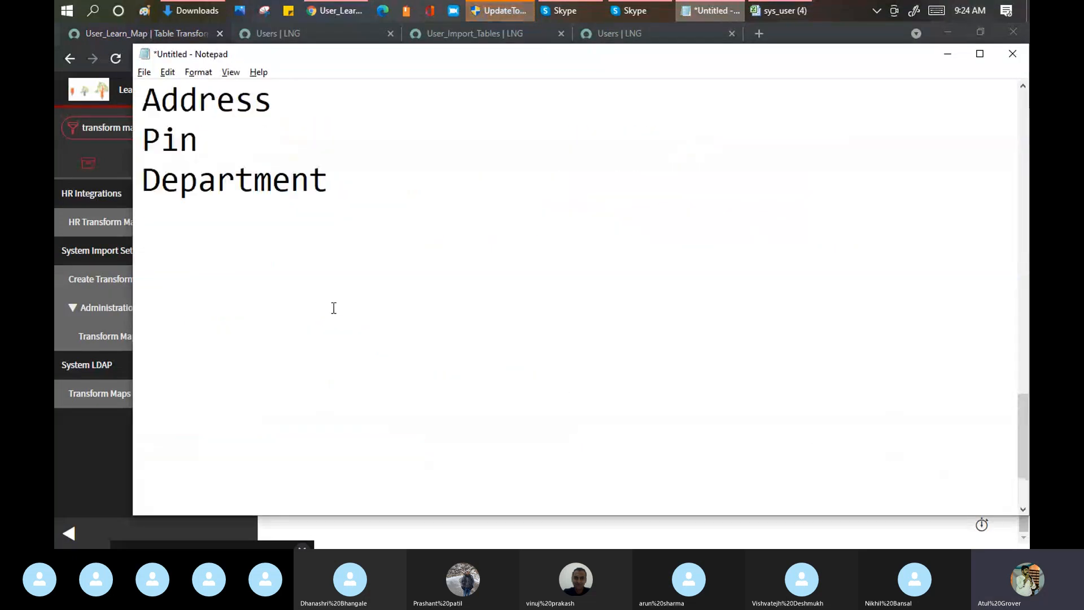
scroll(333, 308, "up", 2)
left_click(363, 422)
key("Return")
key("Return")
type("co")
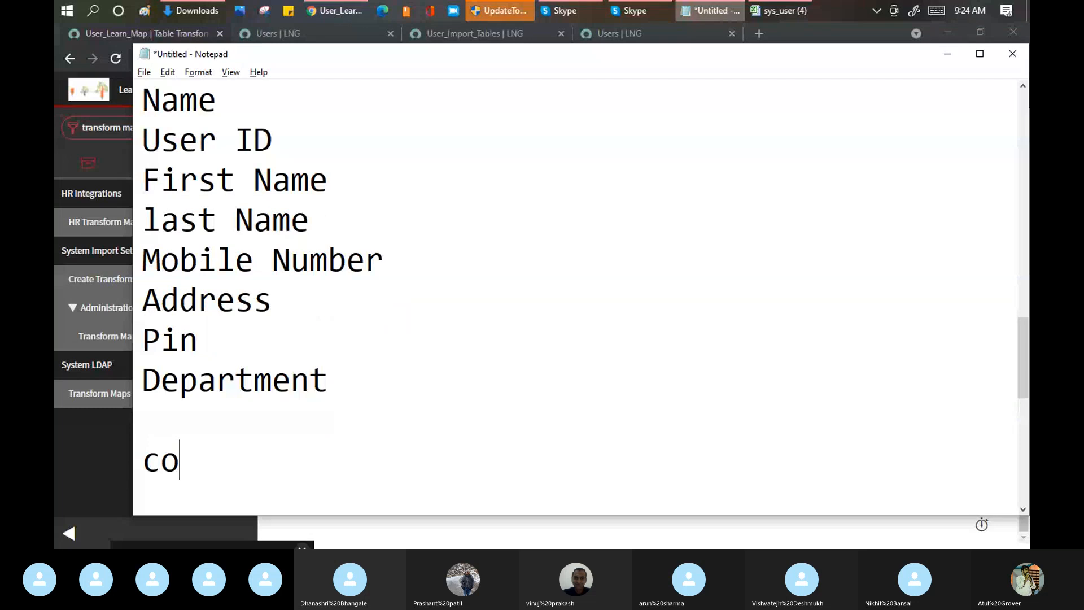
type("alesec")
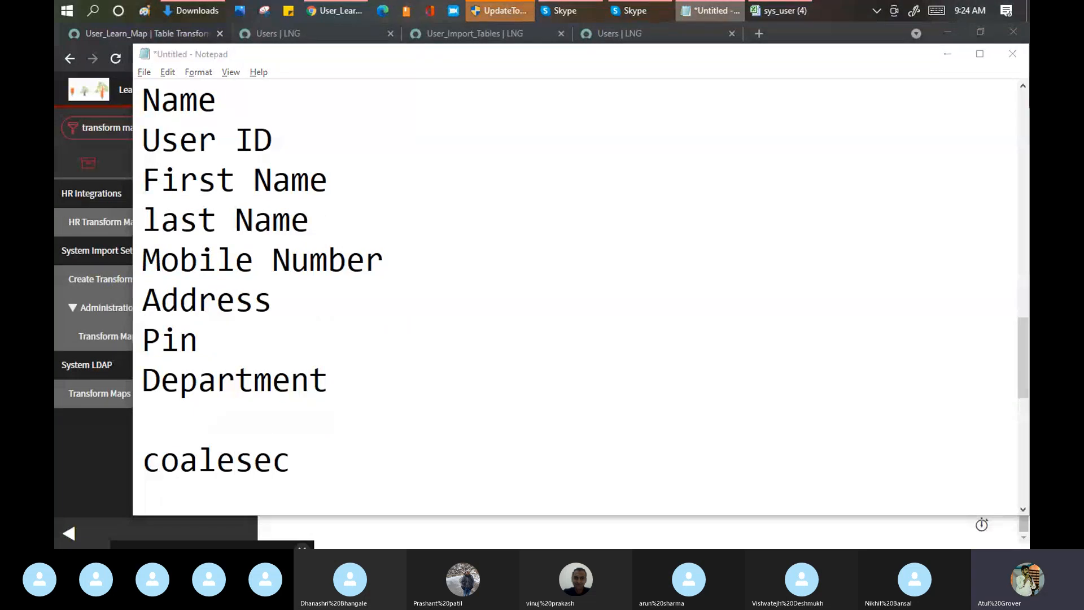
Step: Return to the User_Learn_Map field maps and switch to the Skype call window
key("alt+Tab")
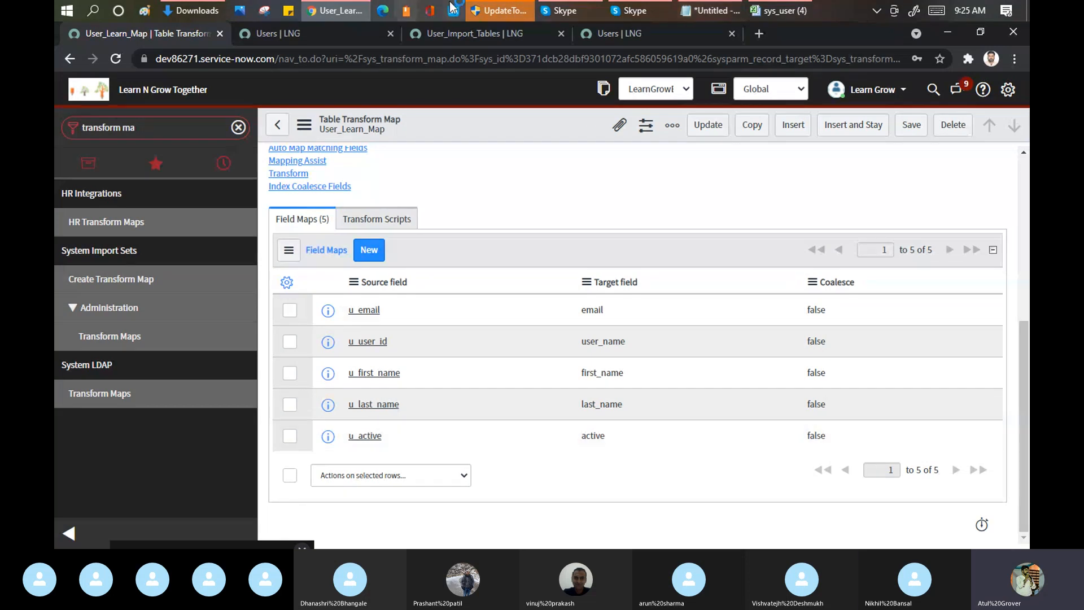
left_click(565, 10)
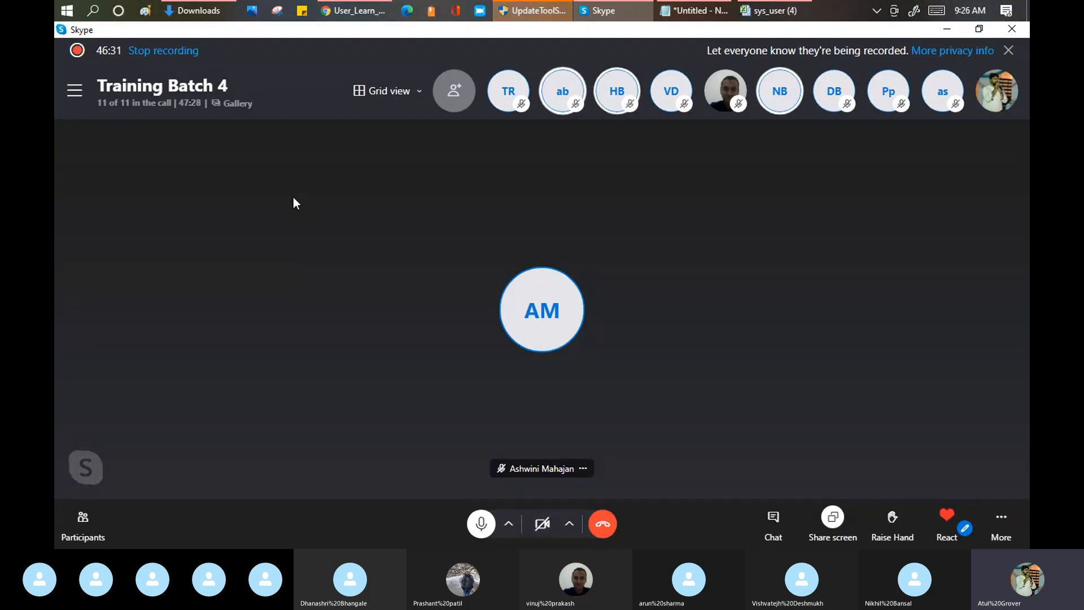
Step: Leave the Skype call window and highlight the User IDs in A2:A4 of the sys_user workbook
left_click(358, 12)
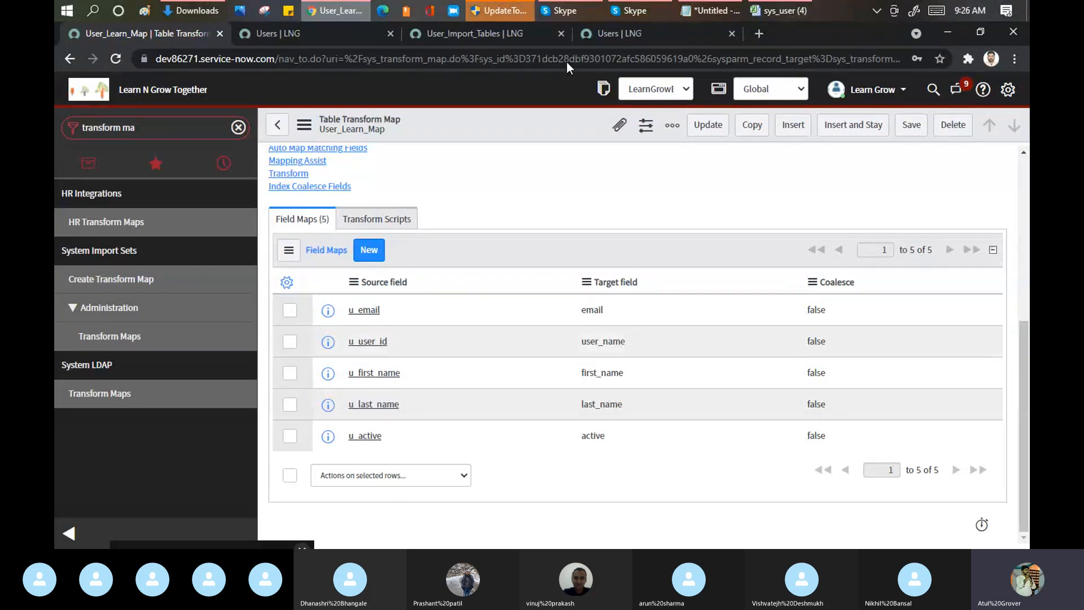
left_click(779, 9)
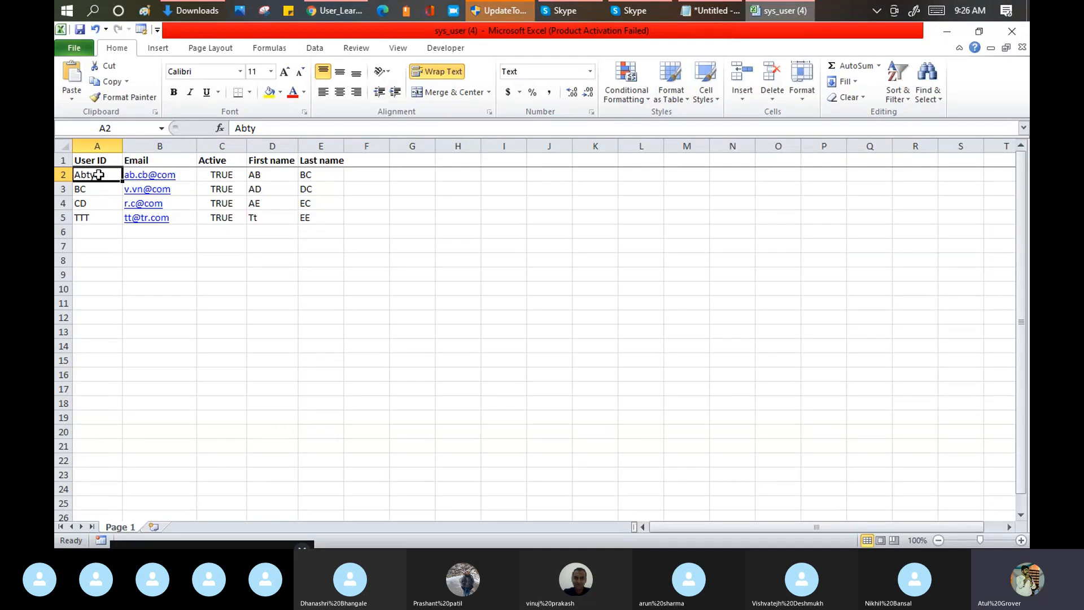
key("shift+Down")
key("shift+Down")
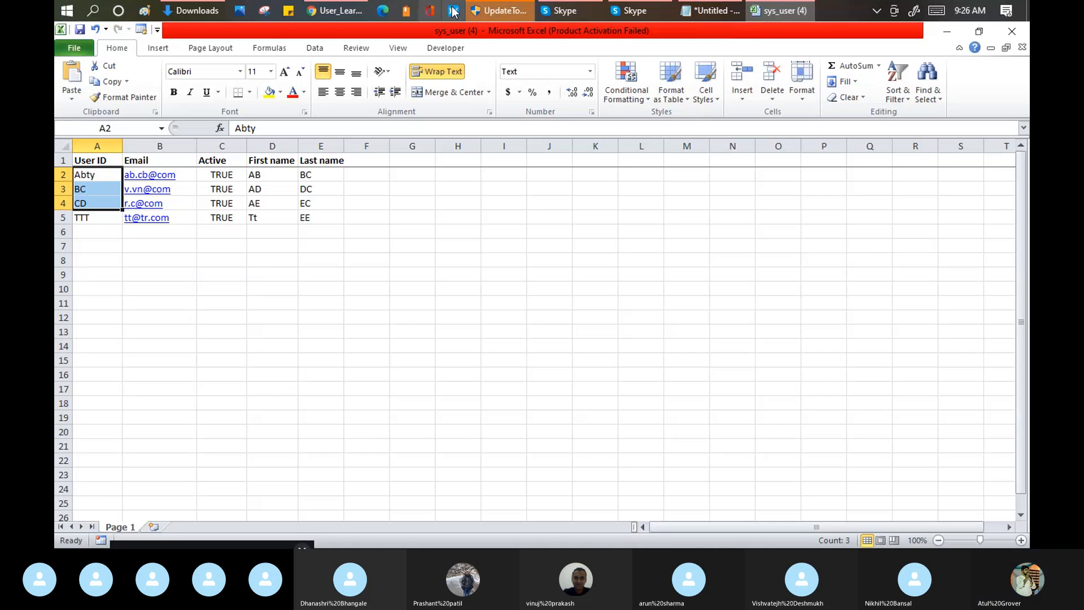
Step: Return to User_Learn_Map in Chrome and set Coalesce to true for the u_user_id field map
left_click(329, 17)
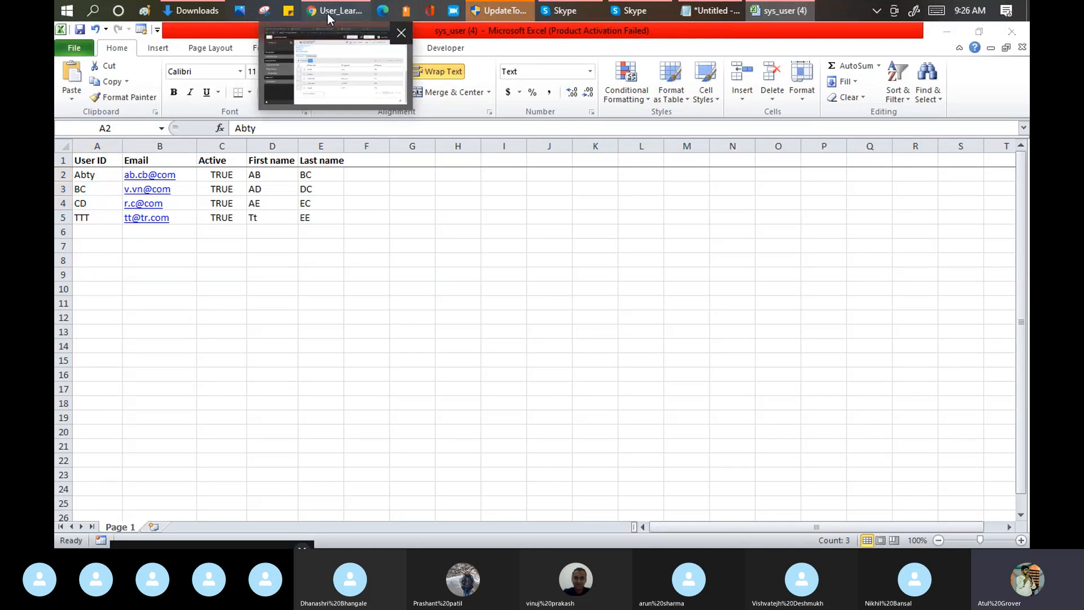
left_click(329, 17)
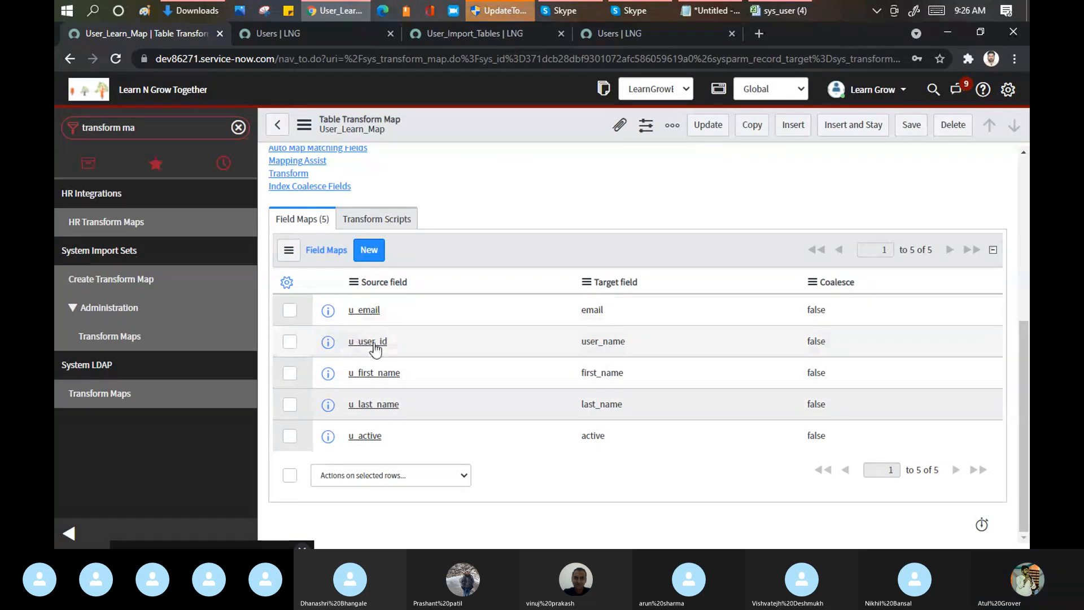
left_click(850, 344)
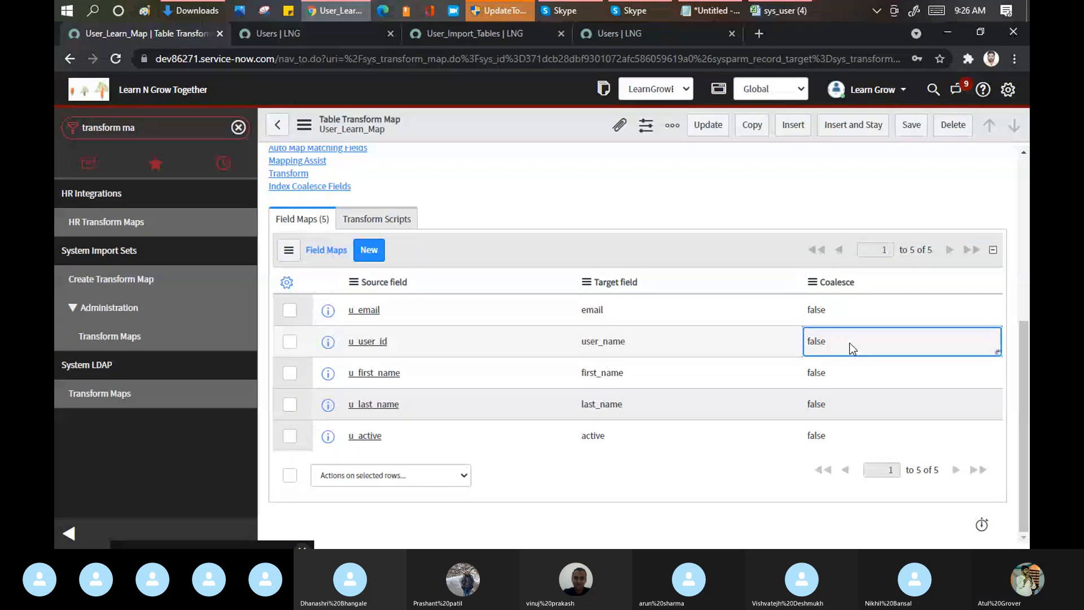
double_click(849, 343)
left_click(875, 343)
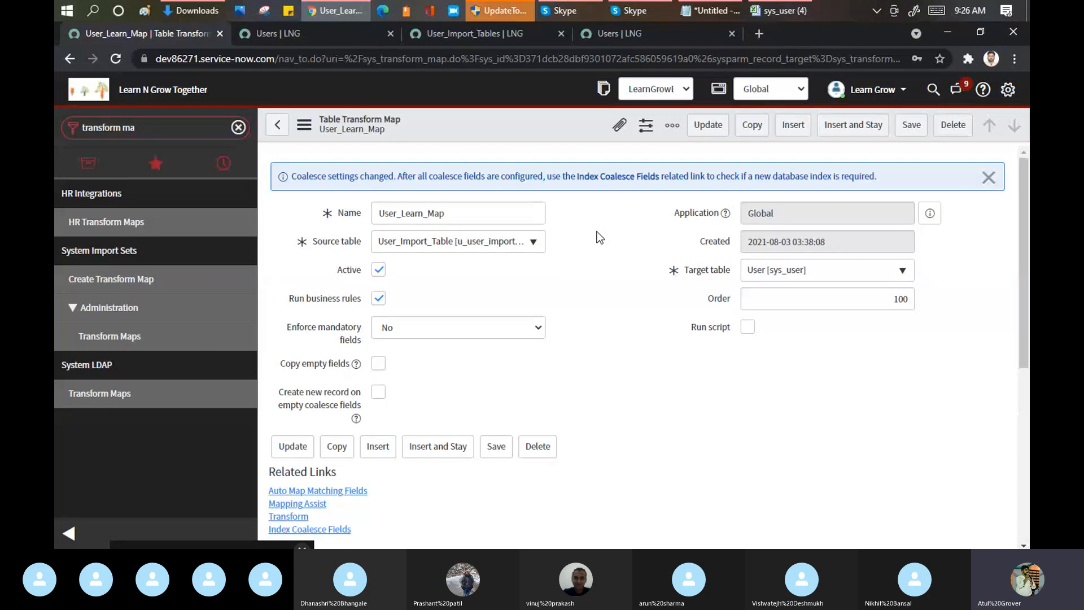
scroll(600, 237, "down", 1)
scroll(598, 233, "down", 5)
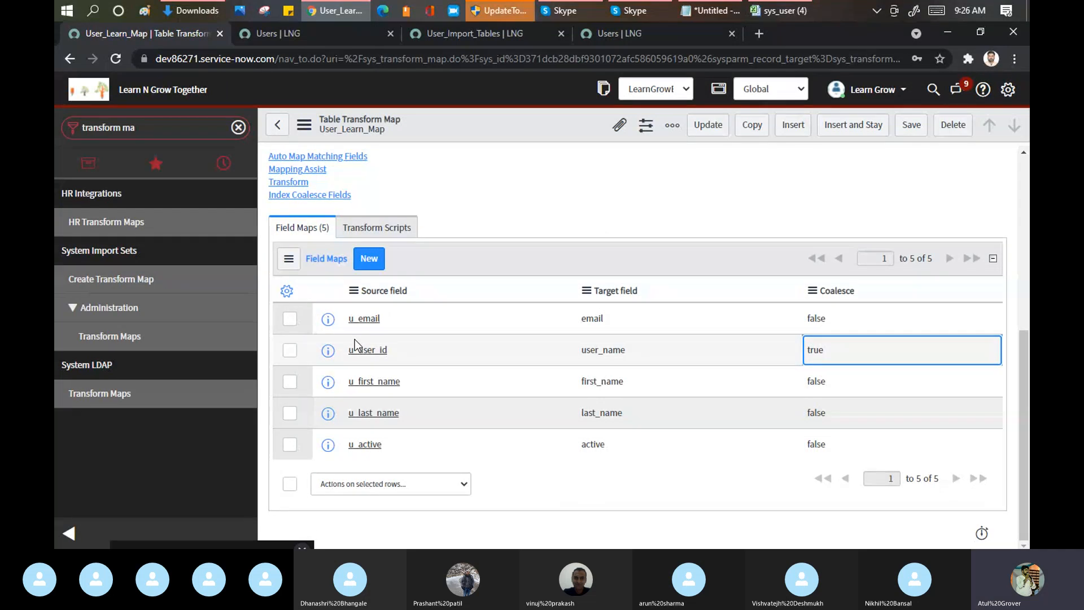
Step: Switch to the sys_user workbook and set the User ID in A2 to Ab
left_click(767, 14)
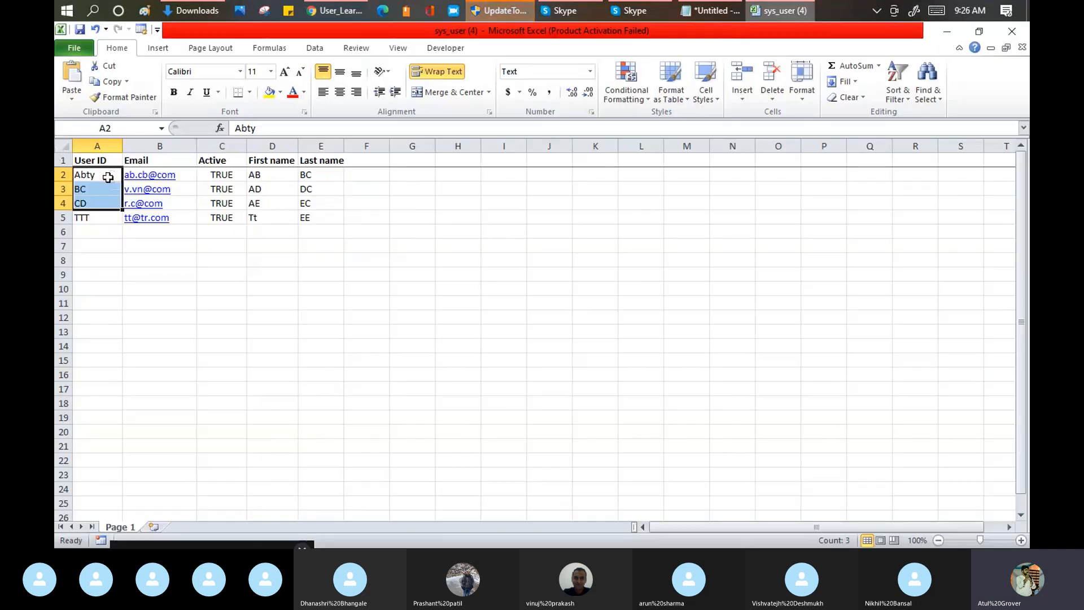
double_click(107, 175)
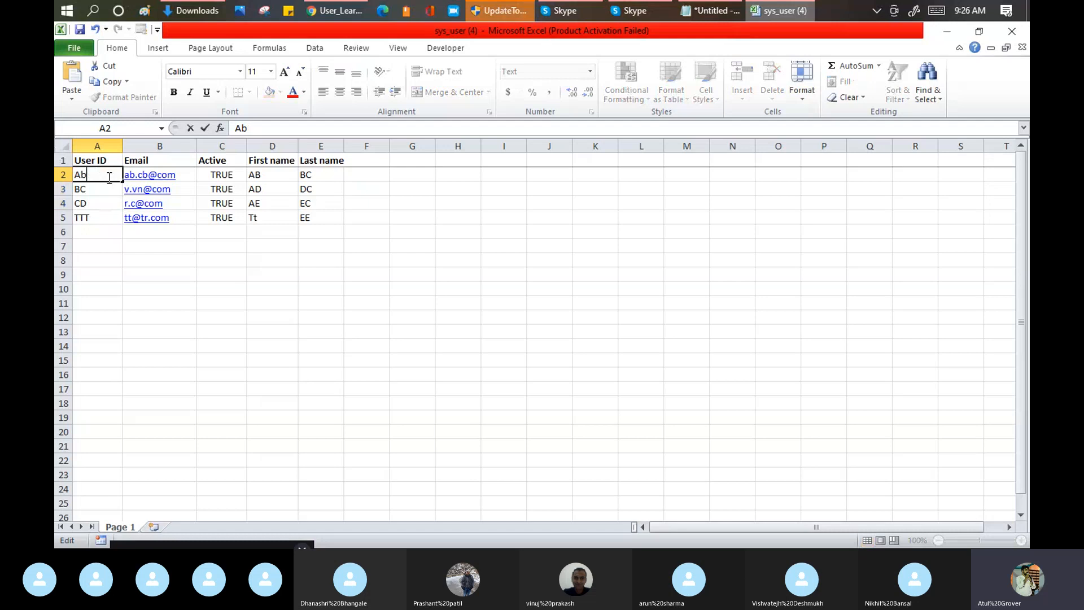
left_click(274, 314)
left_click(103, 171)
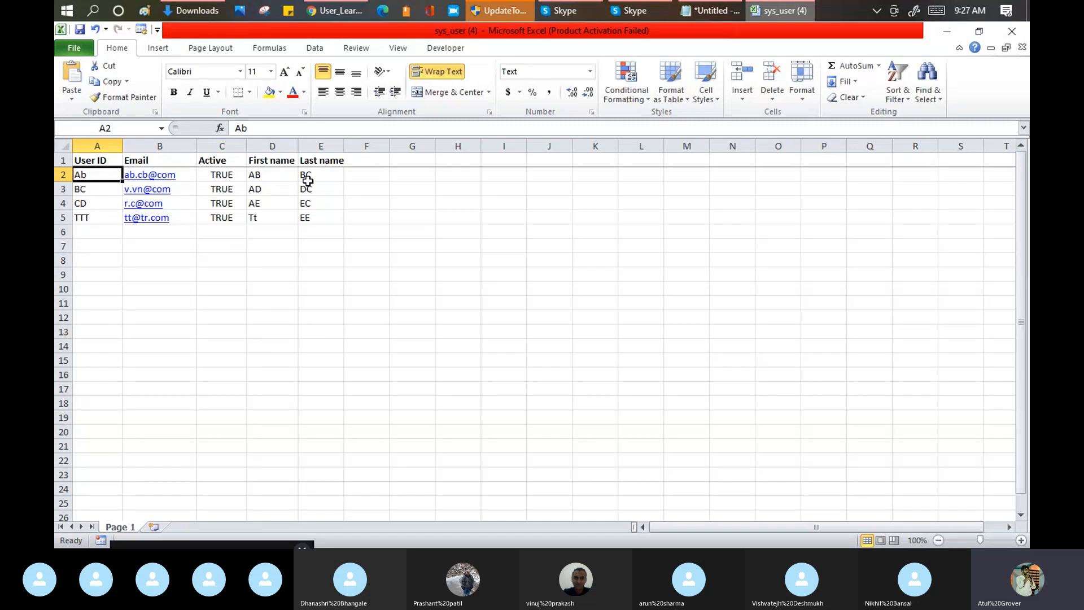
Step: Set the First name in D2 of the first user row to ABCDEF
double_click(278, 175)
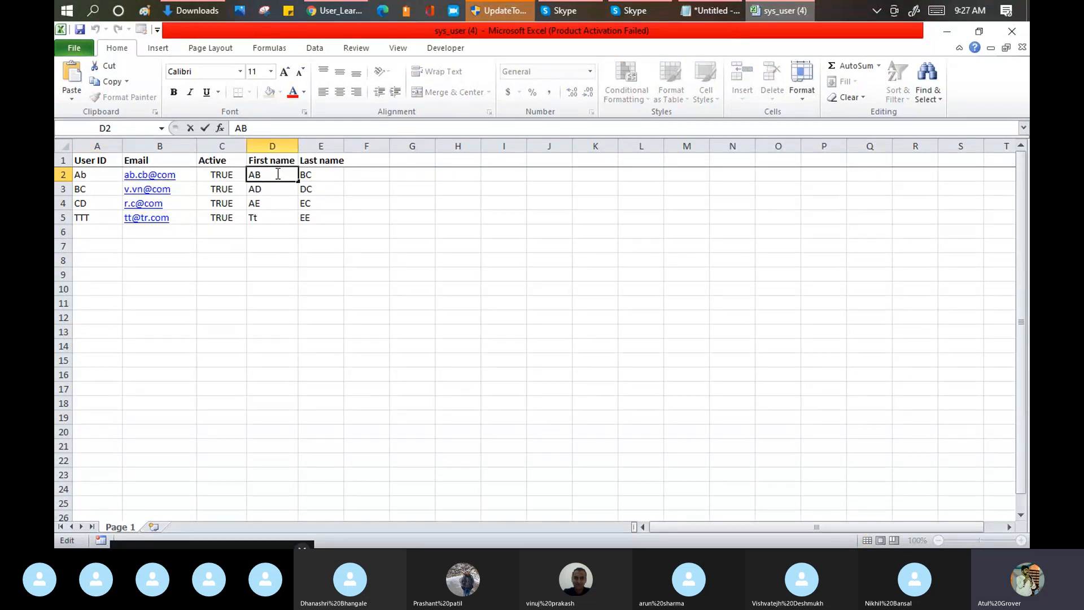
type("ucd")
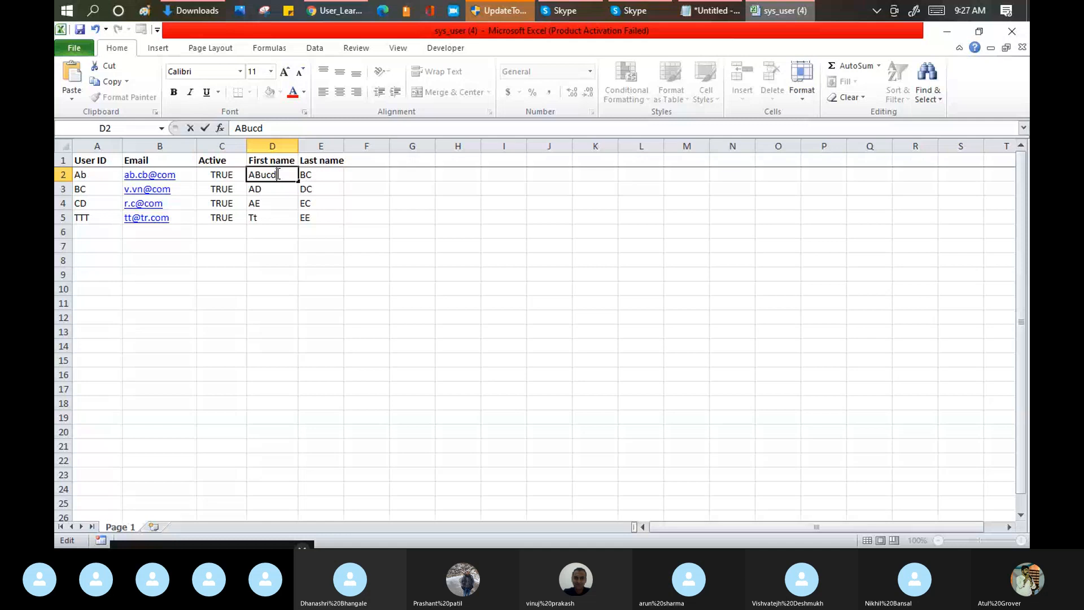
key("BackSpace")
key("BackSpace")
key("BackSpace")
key("BackSpace")
type("BCDEF")
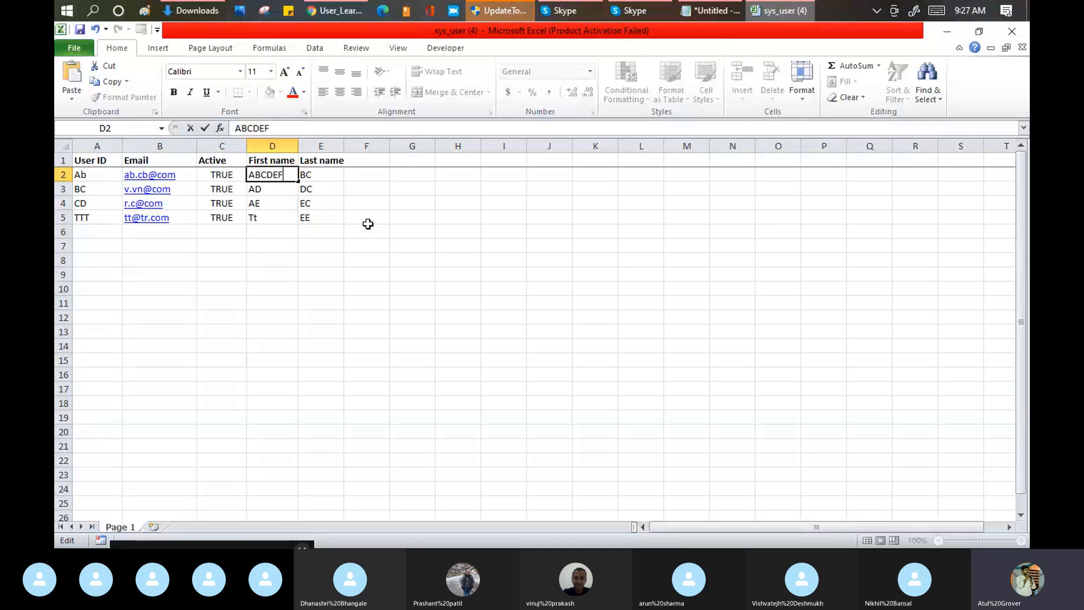
left_click(273, 170)
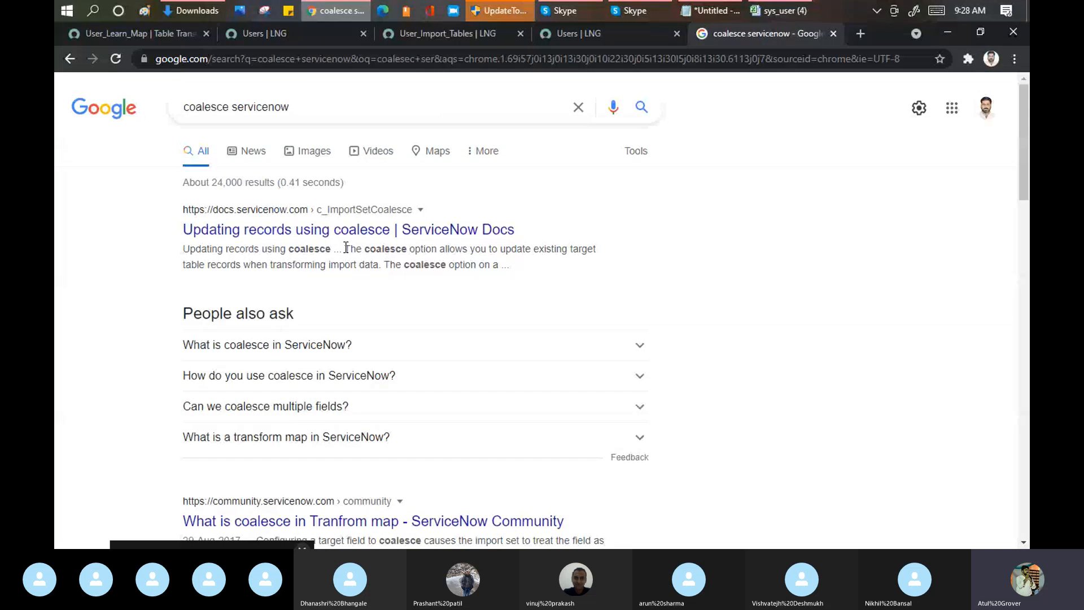
Step: Read the ServiceNow Docs summary of coalesce in the Google results for "coalesce servicenow", highlighting the key phrases
left_click_drag(347, 247, 367, 255)
left_click_drag(450, 249, 586, 259)
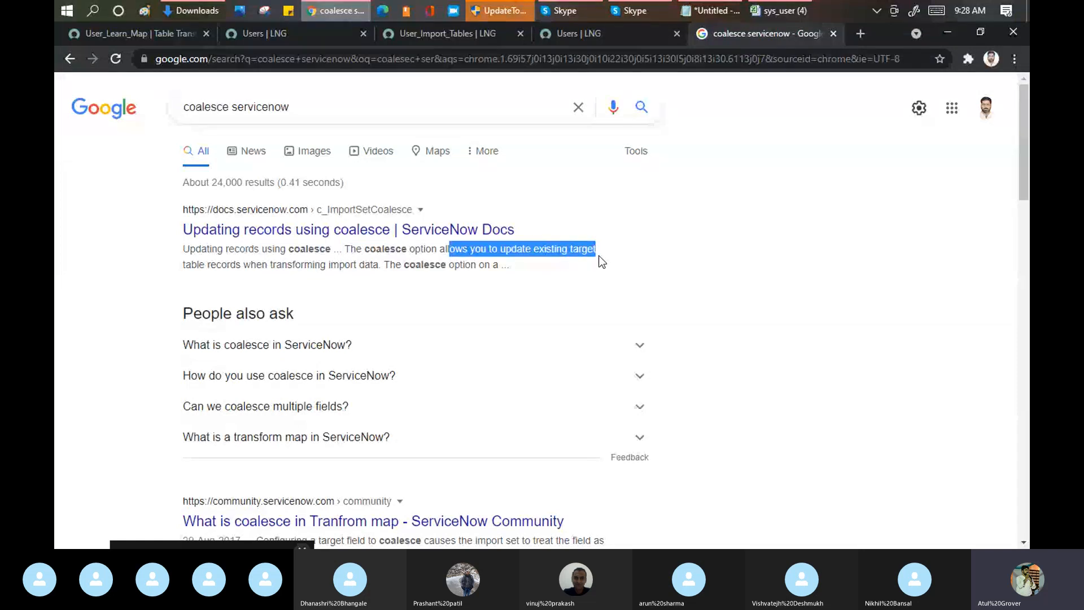
left_click_drag(268, 265, 373, 265)
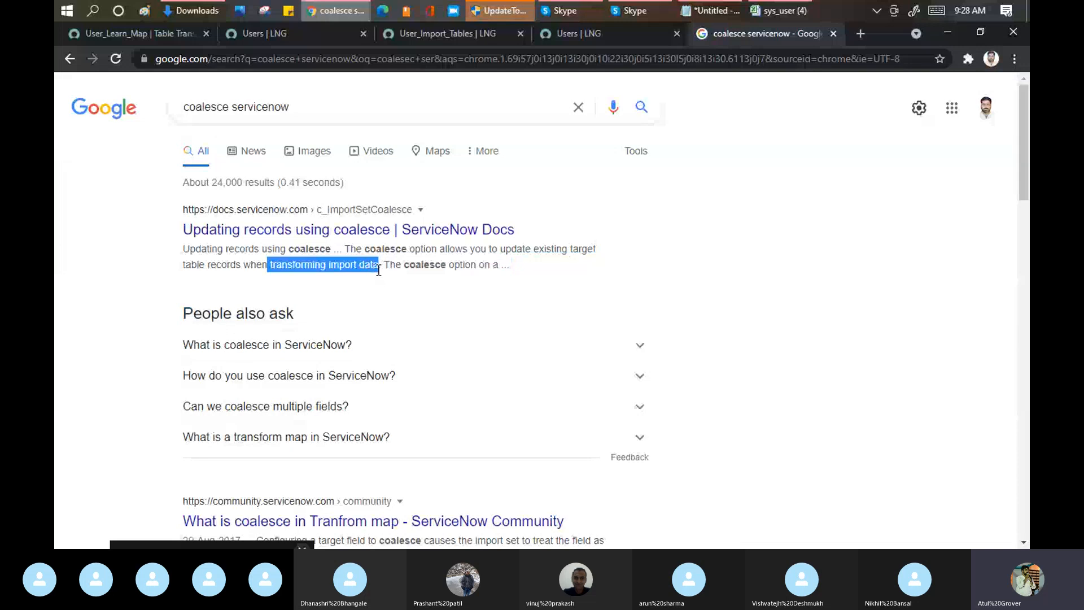
Step: Go back to the sys_user workbook and examine the User ID cells, the first and last name columns, and row 6
left_click(787, 12)
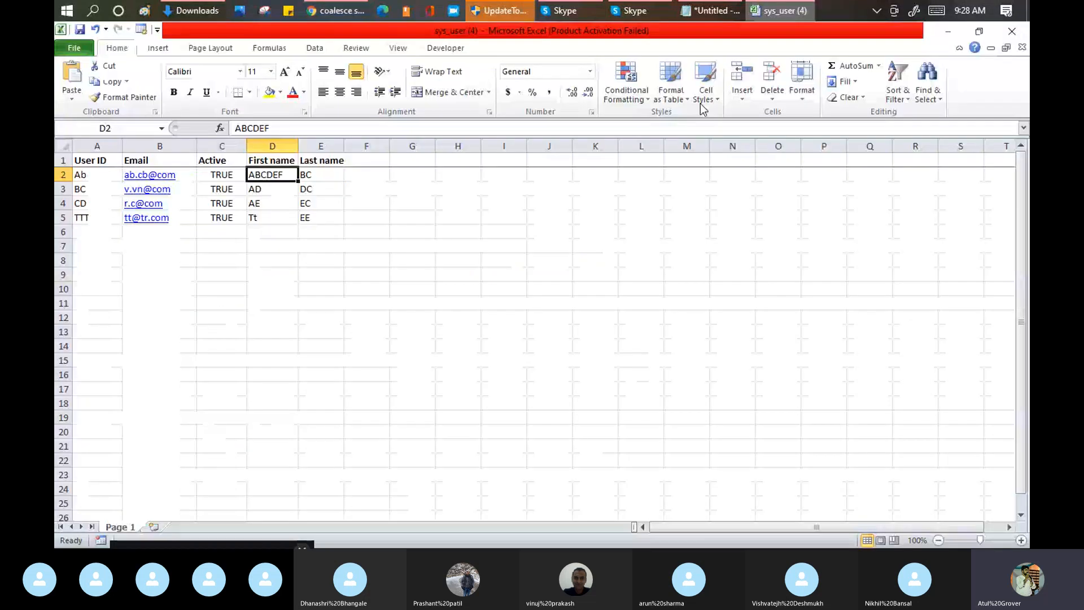
left_click(87, 175)
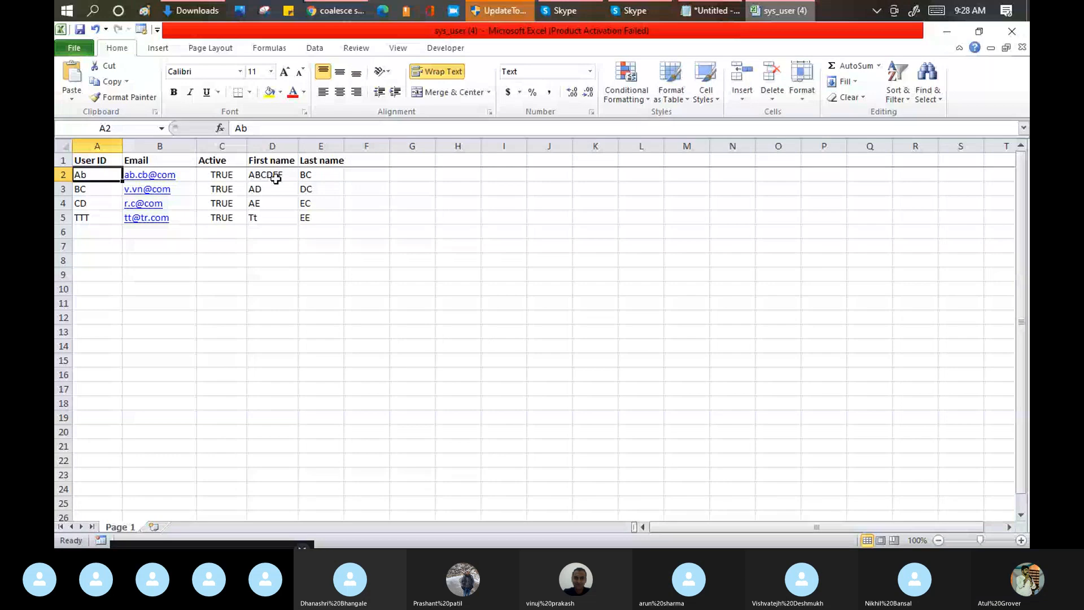
left_click(273, 176)
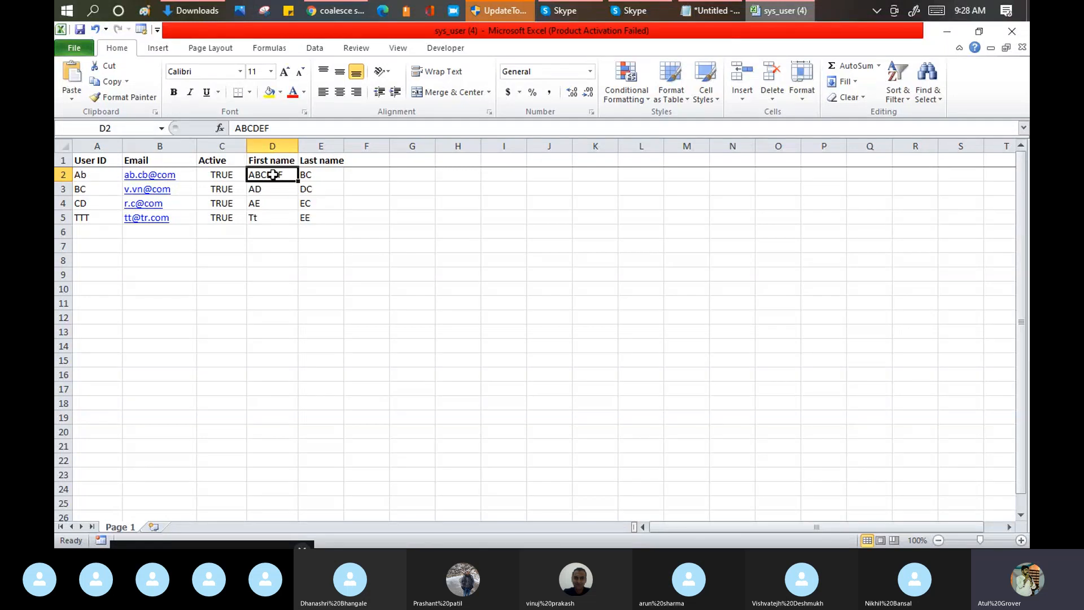
left_click_drag(107, 177, 92, 201)
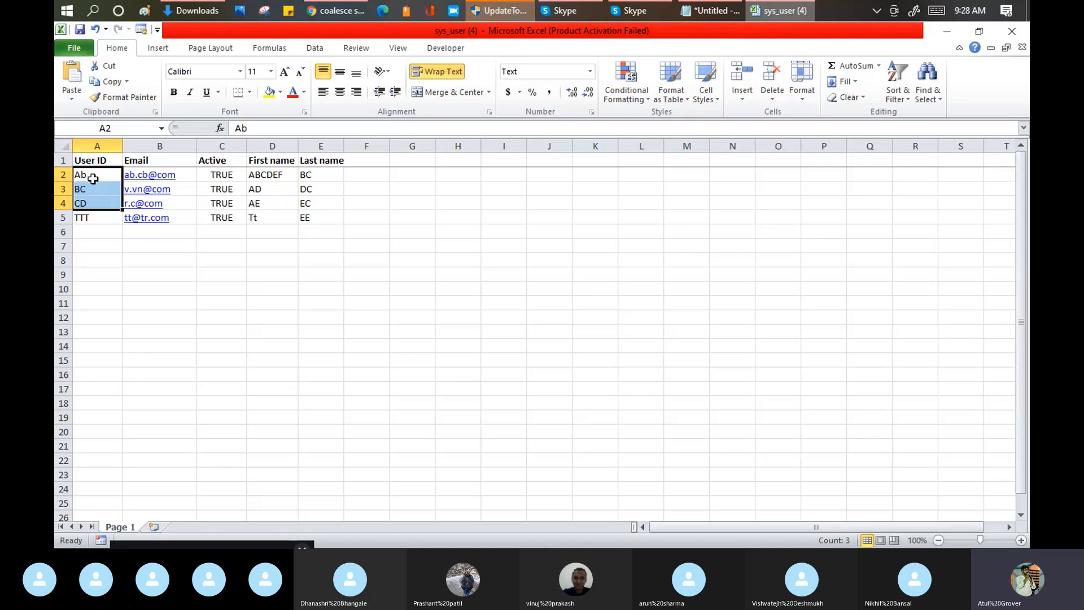
left_click(94, 177)
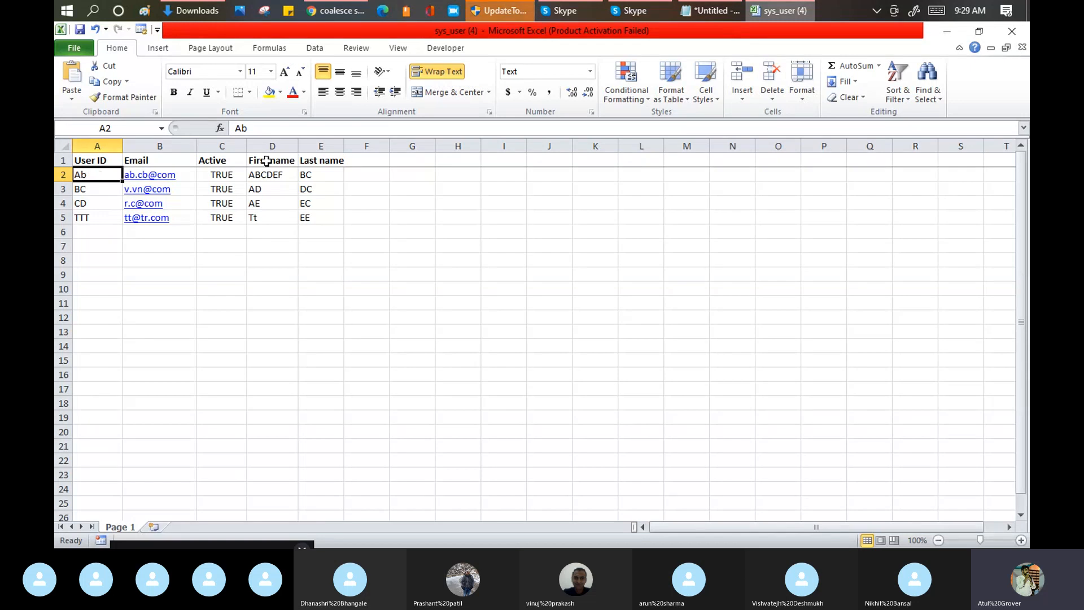
left_click_drag(267, 162, 460, 218)
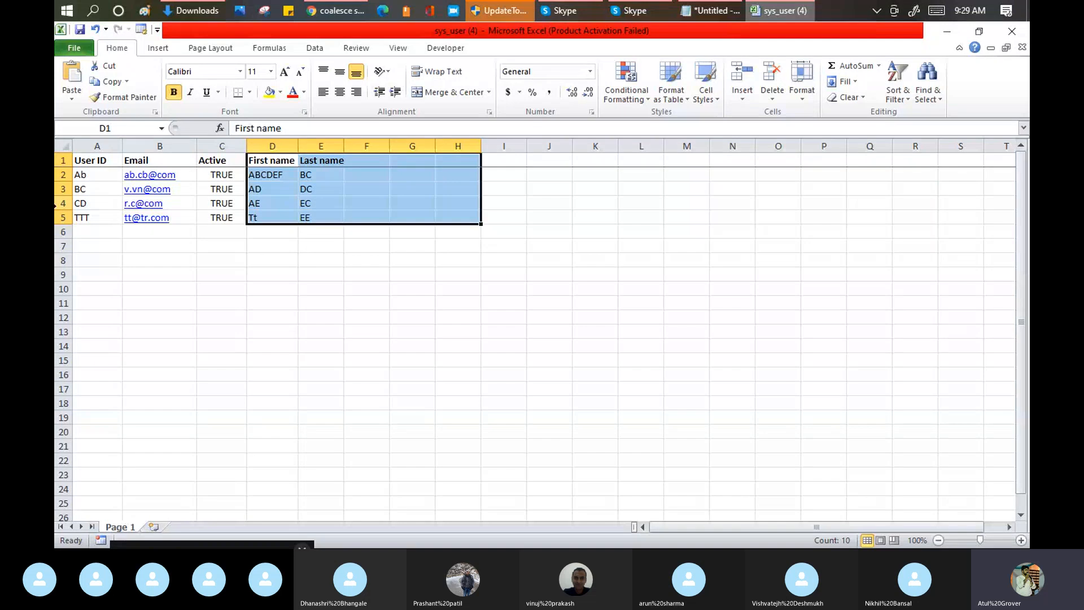
left_click_drag(85, 231, 327, 232)
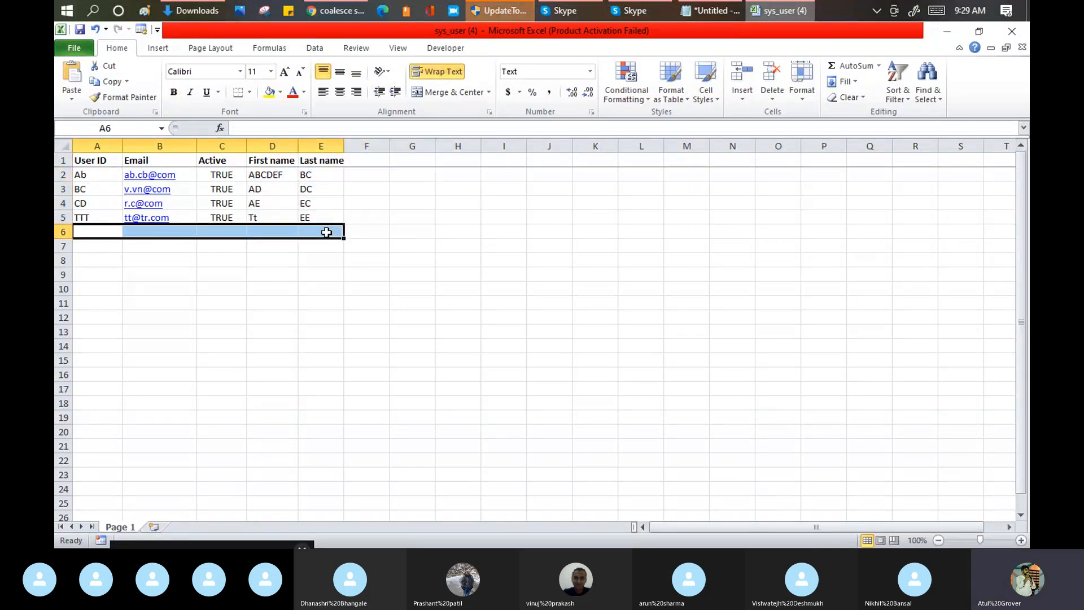
Step: Open the ServiceNow Docs article "Updating records using coalesce" from the Google results and read how the Coalesce checkbox affects transforms
mouse_move(337, 5)
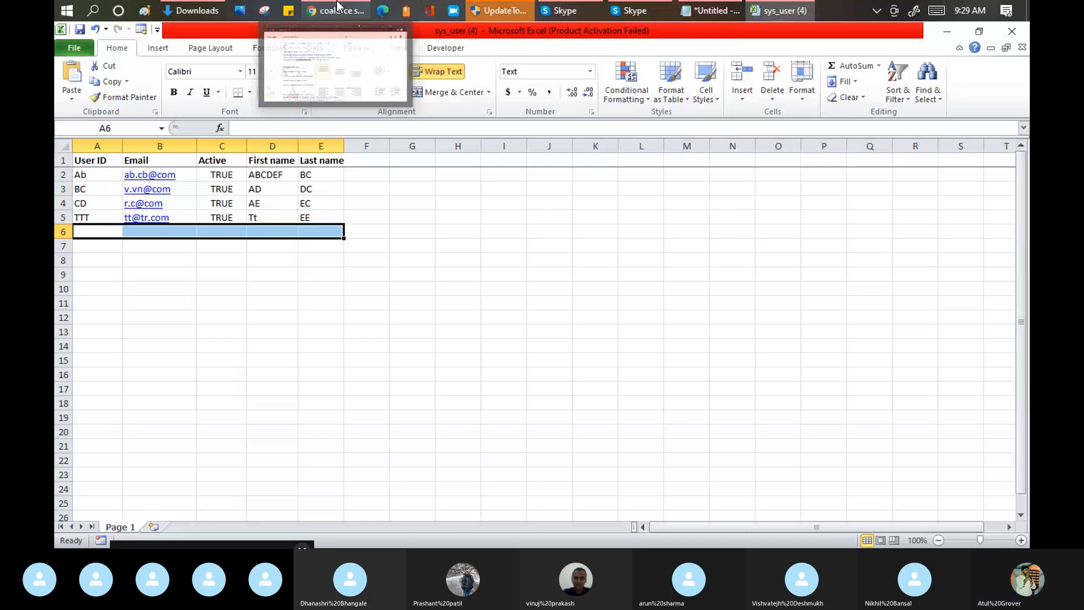
left_click(337, 4)
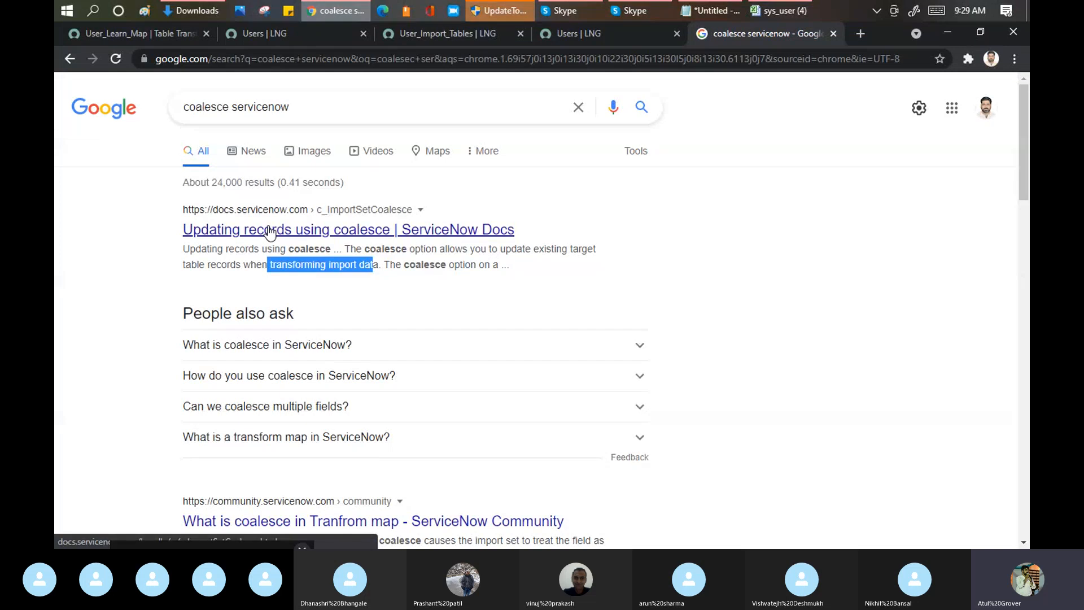
left_click(270, 231)
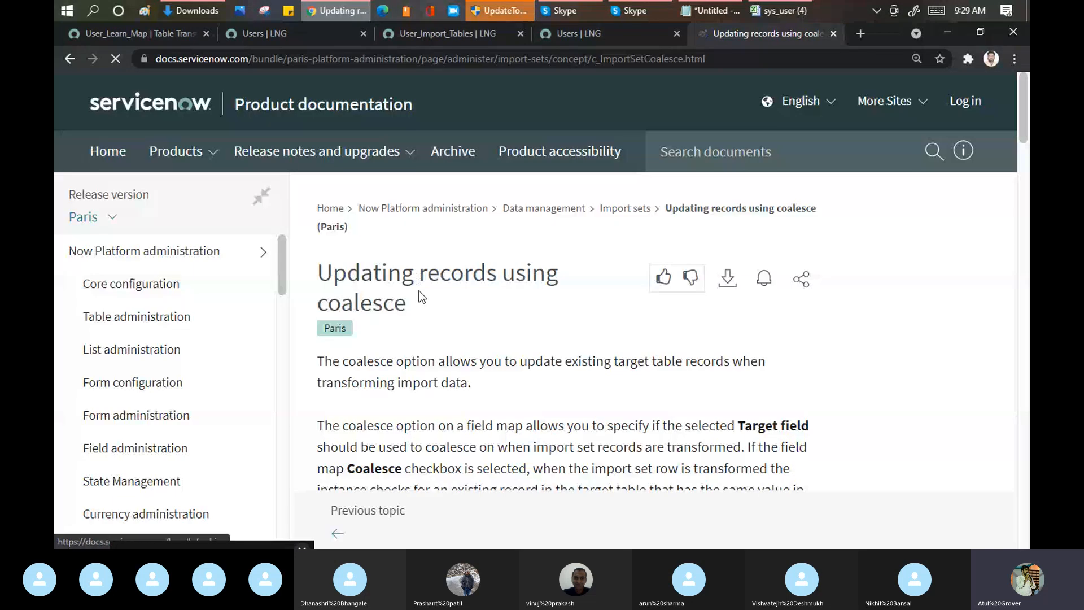
scroll(421, 297, "down", 4)
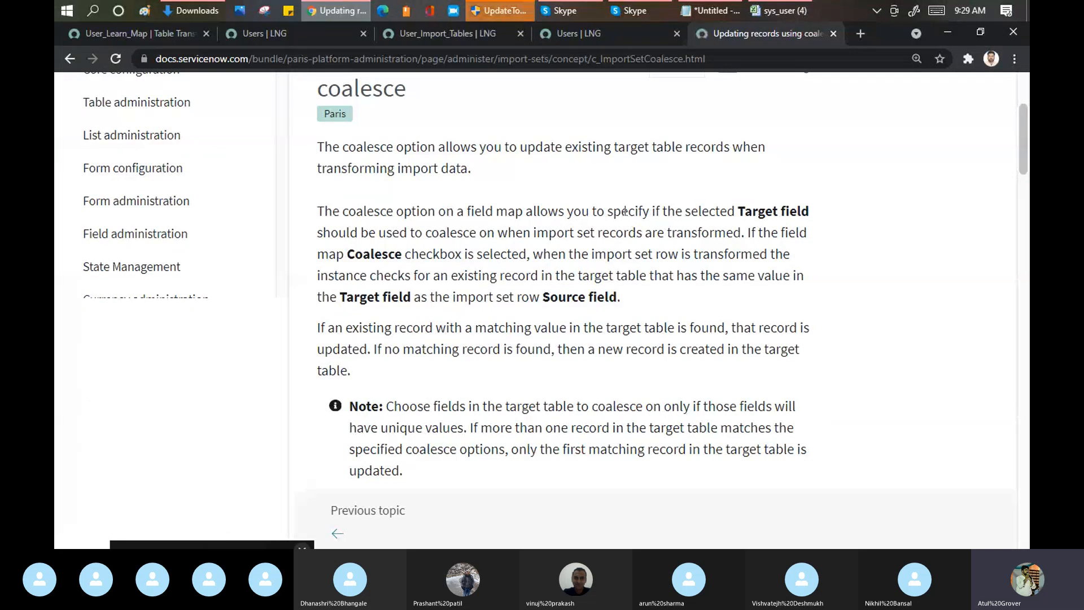
left_click_drag(741, 233, 487, 232)
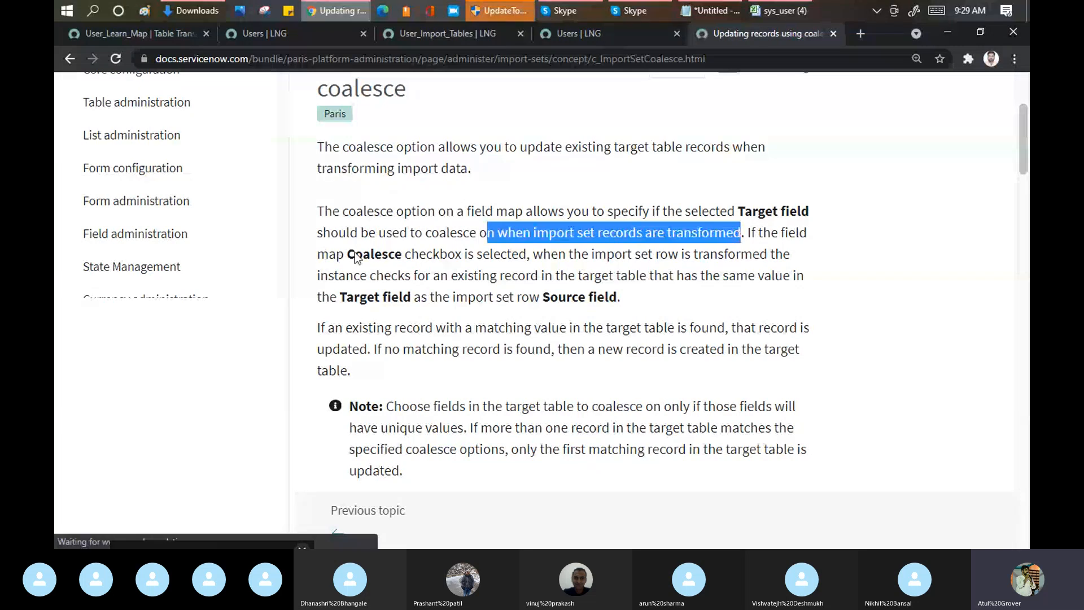
left_click_drag(318, 254, 527, 262)
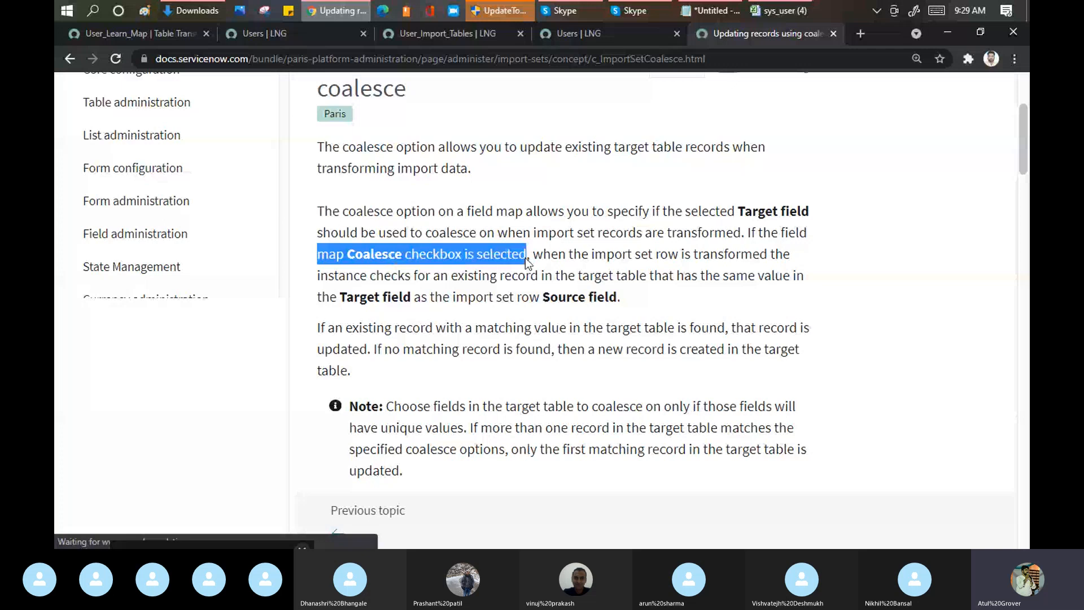
left_click_drag(595, 255, 735, 258)
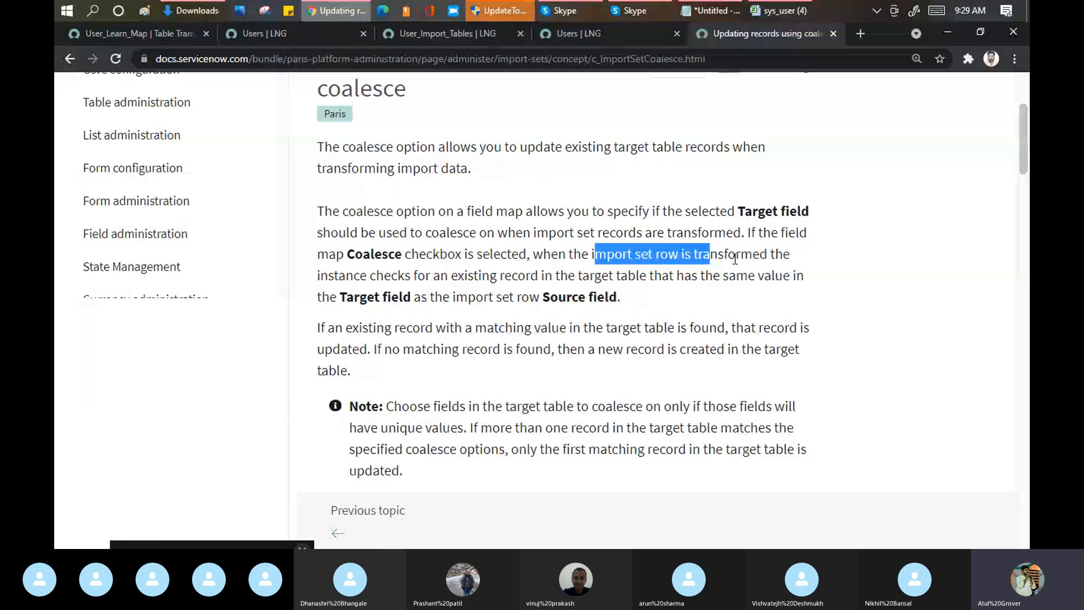
Step: Return to User_Learn_Map, enable Create new record on empty coalesce fields, and review the coalesce settings of its field maps
key("ctrl+Tab")
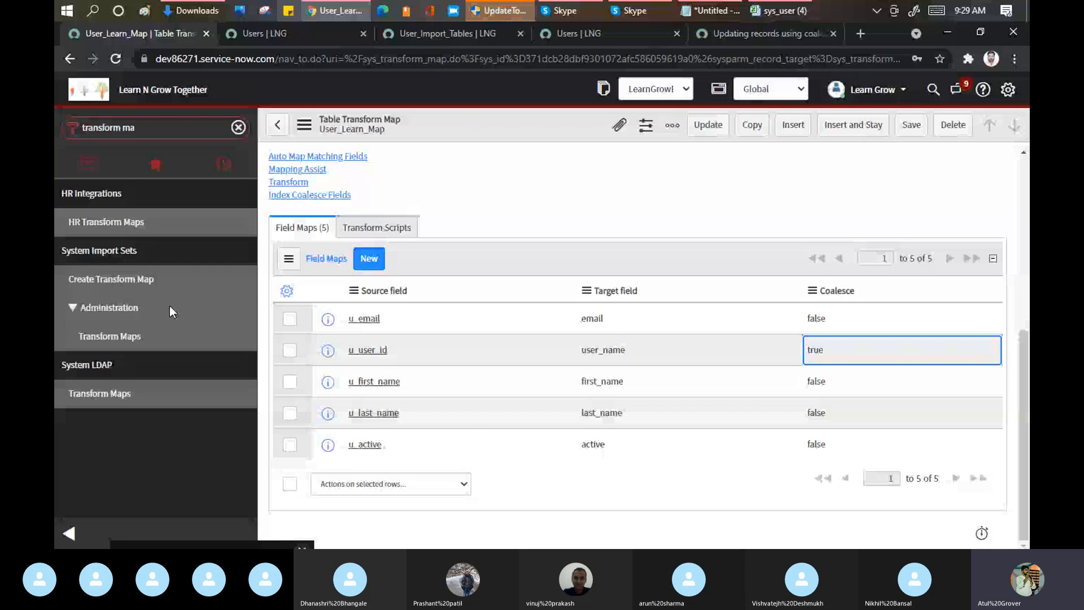
scroll(382, 391, "up", 5)
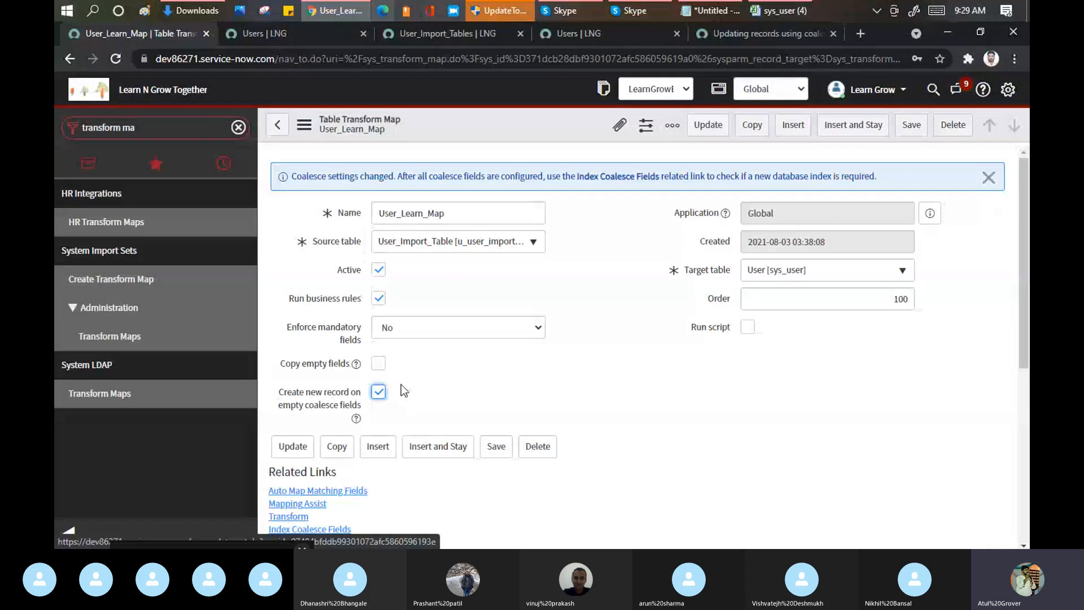
scroll(401, 385, "down", 5)
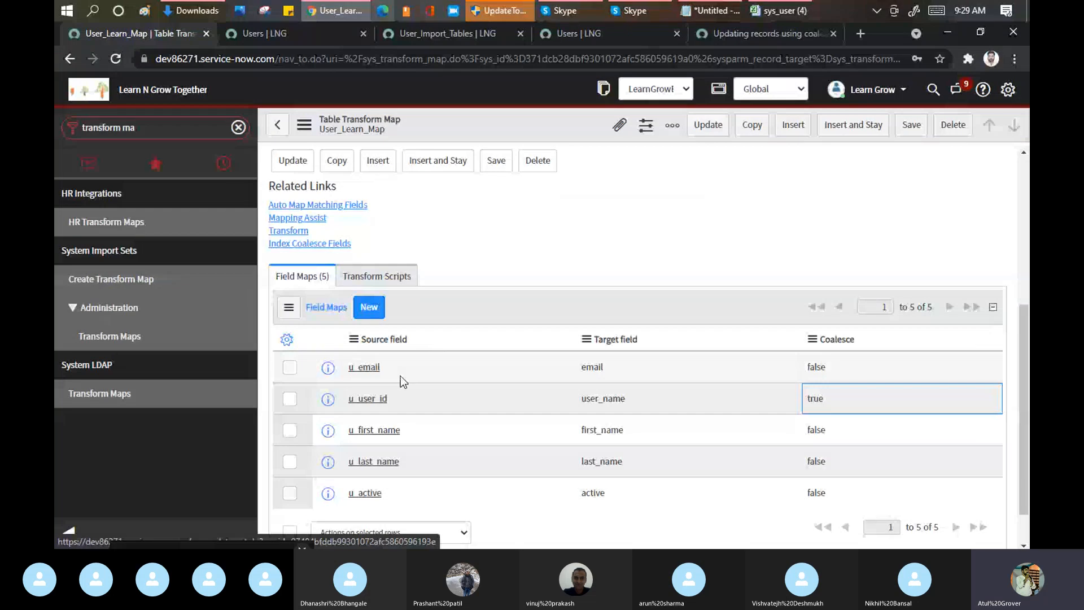
scroll(401, 376, "up", 3)
scroll(689, 273, "down", 4)
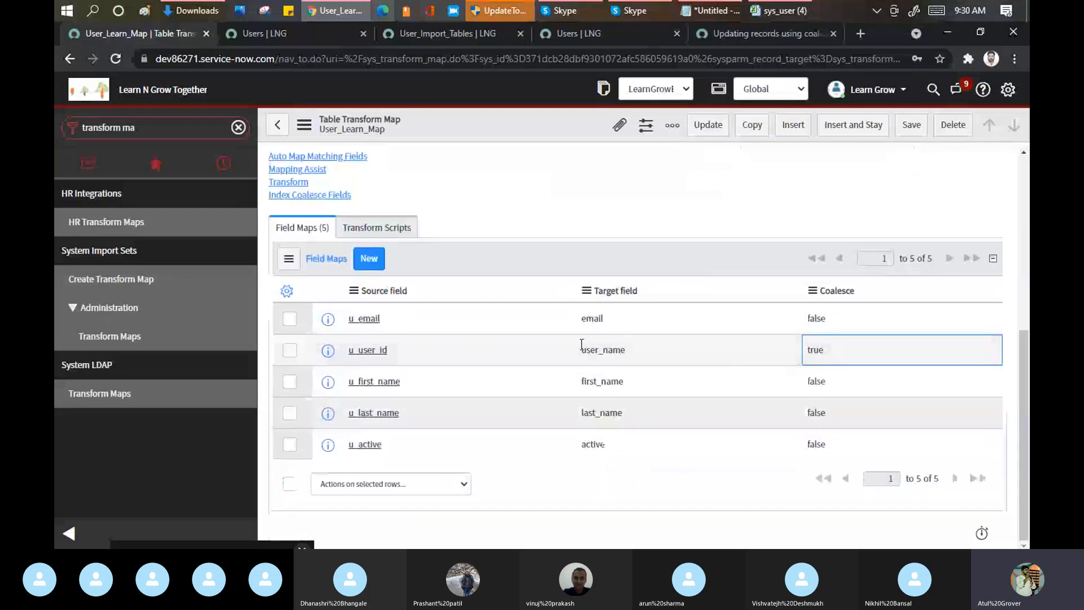
Step: Reread the coalesce article's passage on matching and missing target records, checking the first name in row 2 of the sys_user workbook
left_click(739, 35)
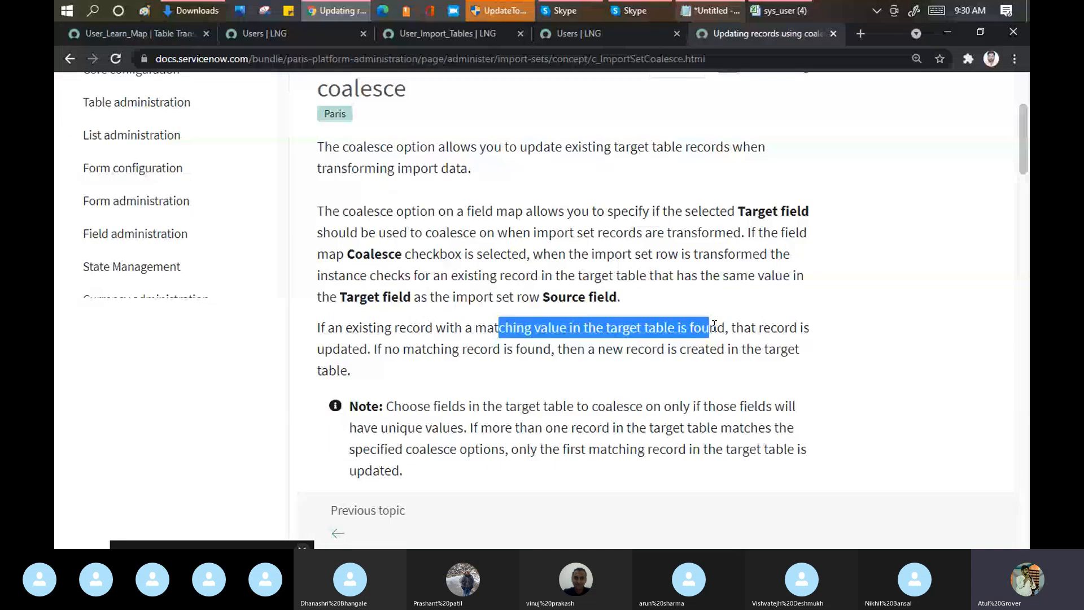
left_click_drag(426, 349, 350, 371)
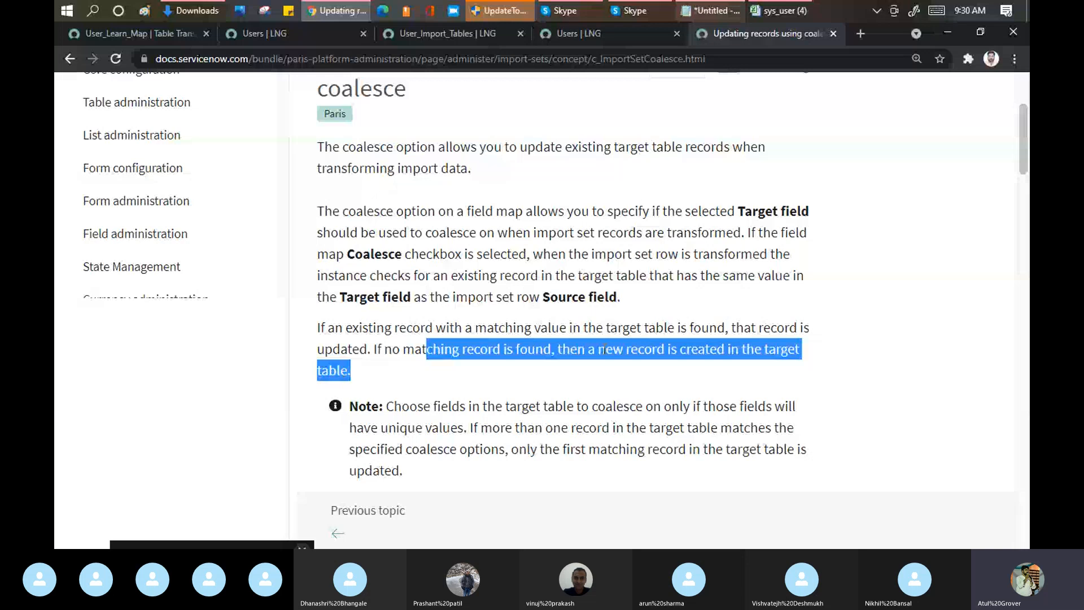
key("alt+Tab")
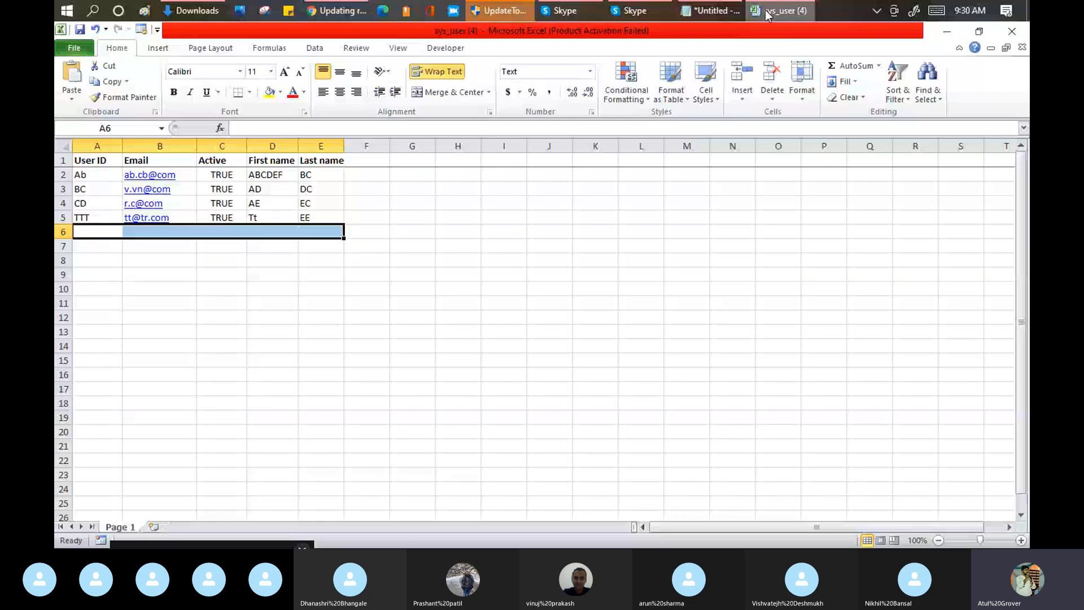
left_click(275, 176)
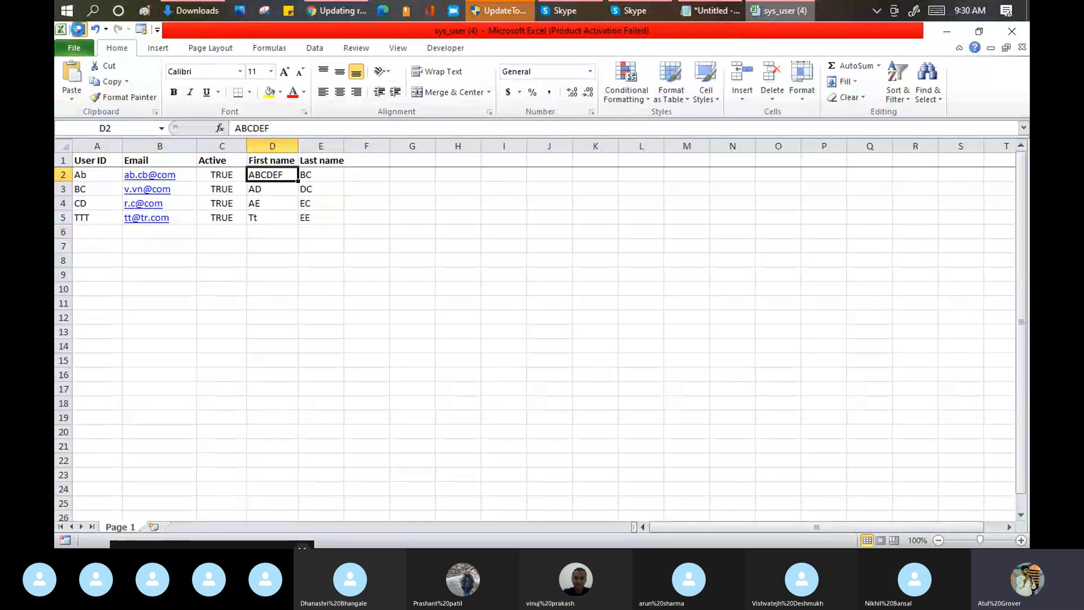
left_click(335, 9)
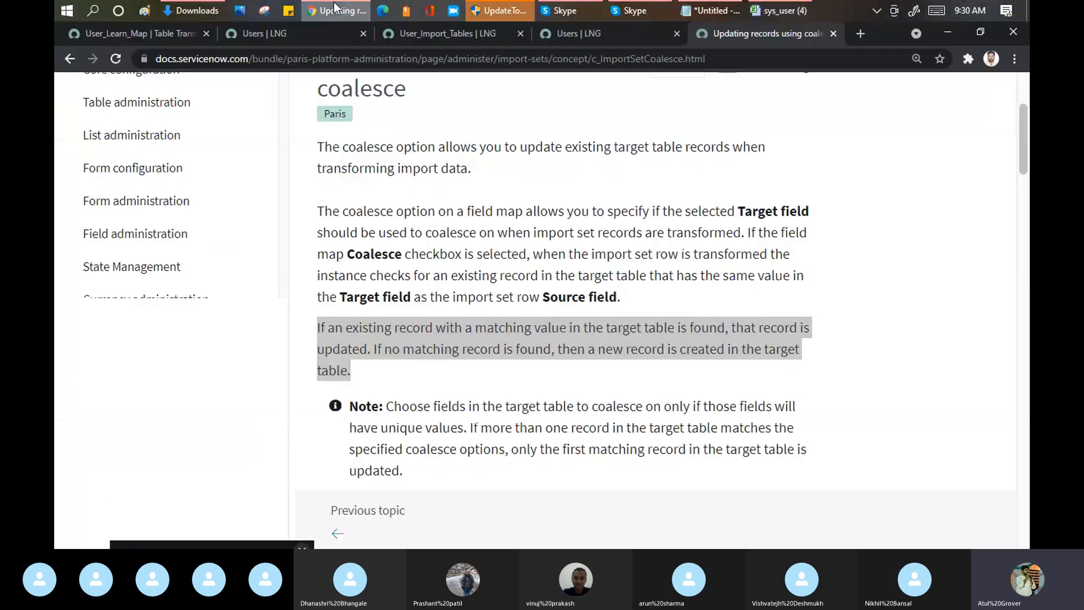
Step: Save the User_Learn_Map changes and open the Load Data module under System Import Sets
left_click(154, 36)
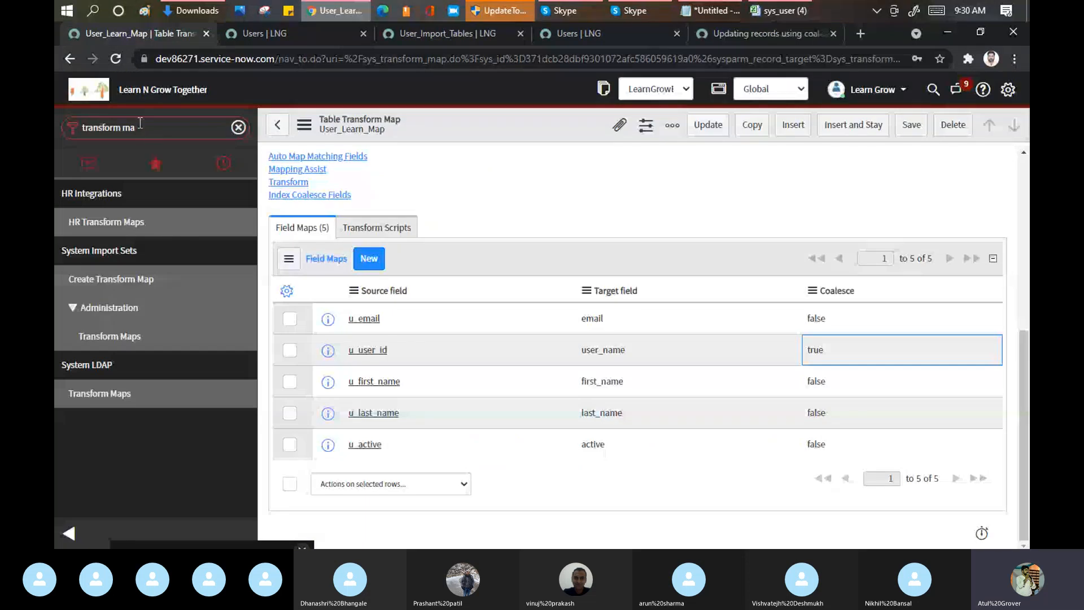
left_click(140, 125)
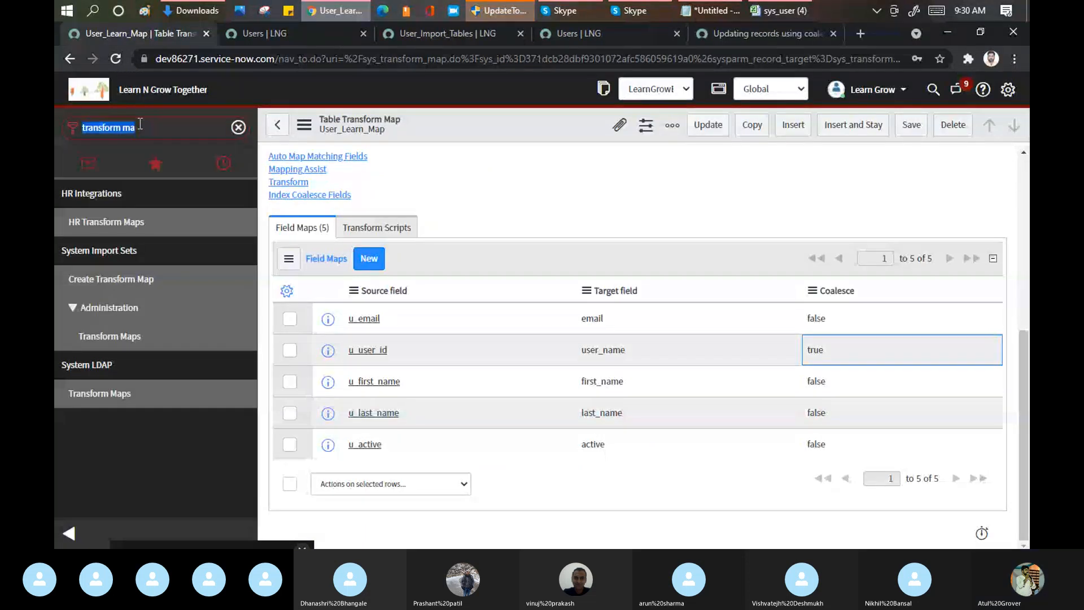
type("load data")
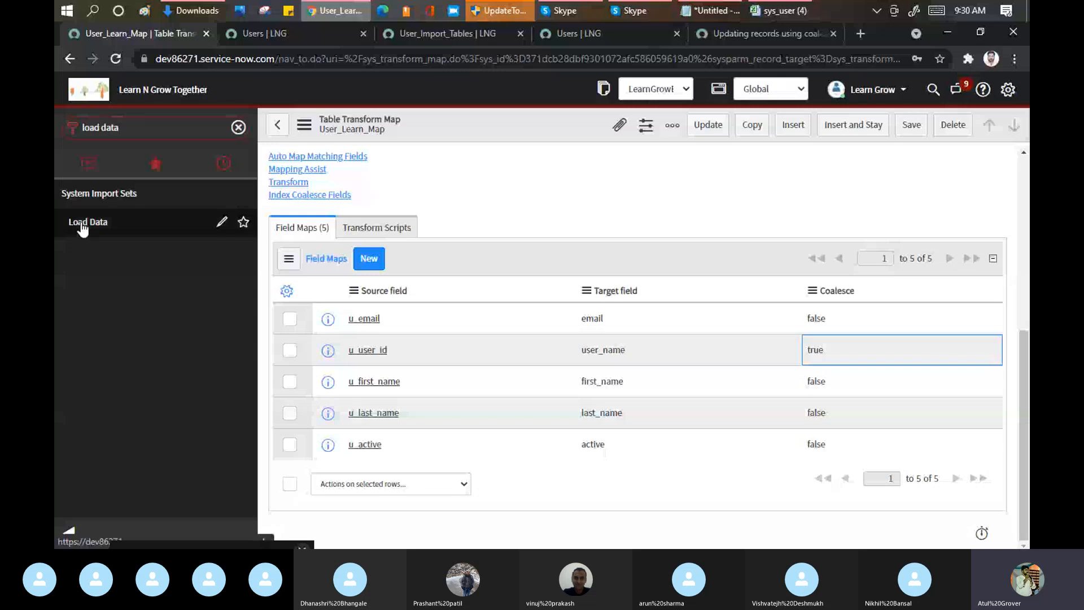
left_click(80, 222)
left_click(612, 140)
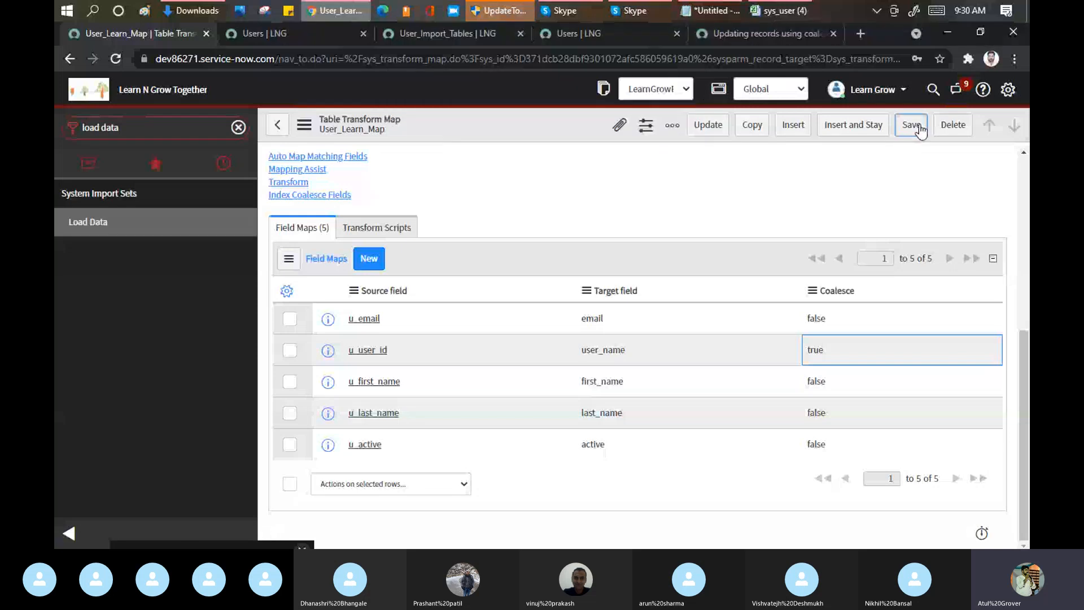
left_click(143, 129)
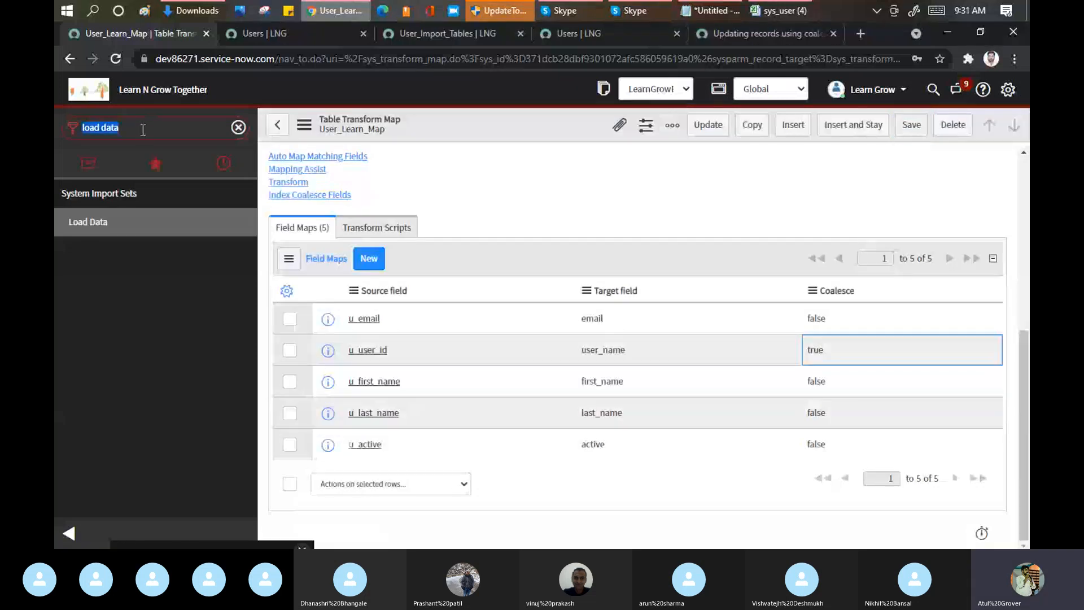
left_click(98, 226)
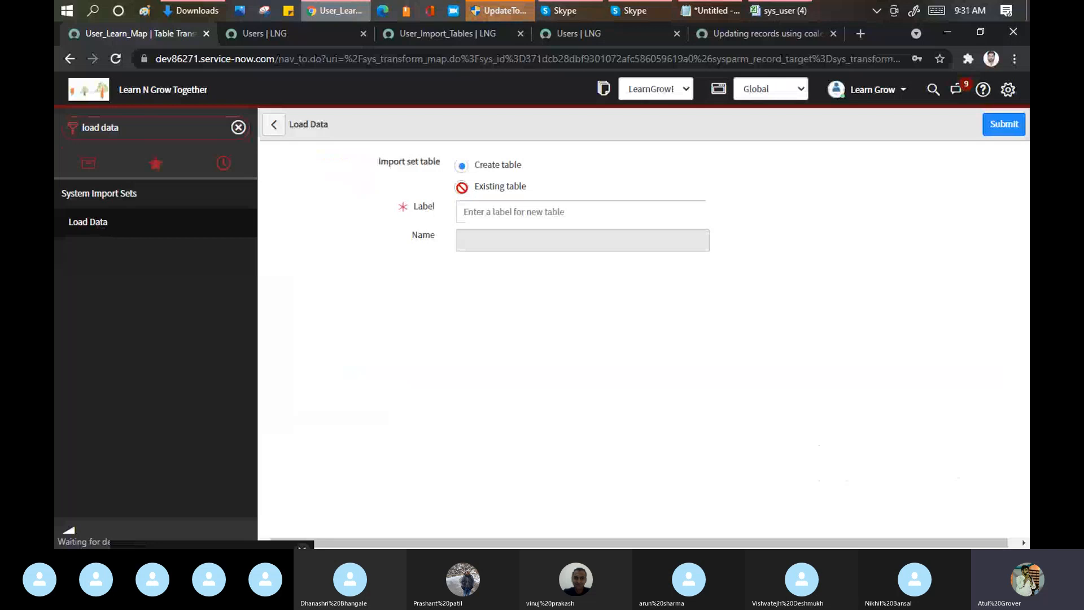
Step: Load the sys_user (4) file into the existing User_Import_Table import set table and run the transform with User_Learn_Map
left_click(462, 187)
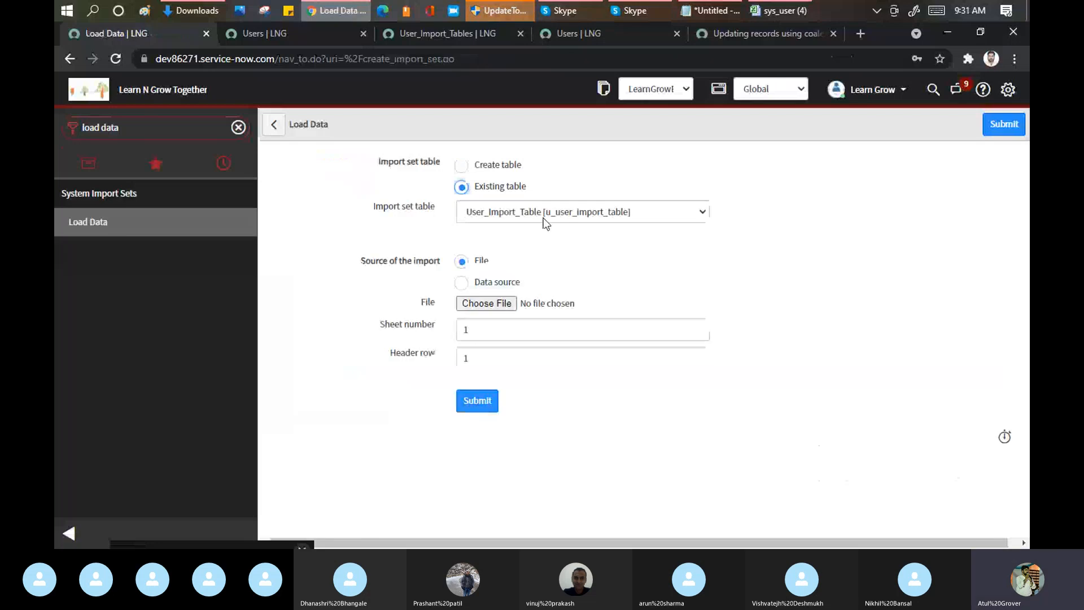
left_click(474, 304)
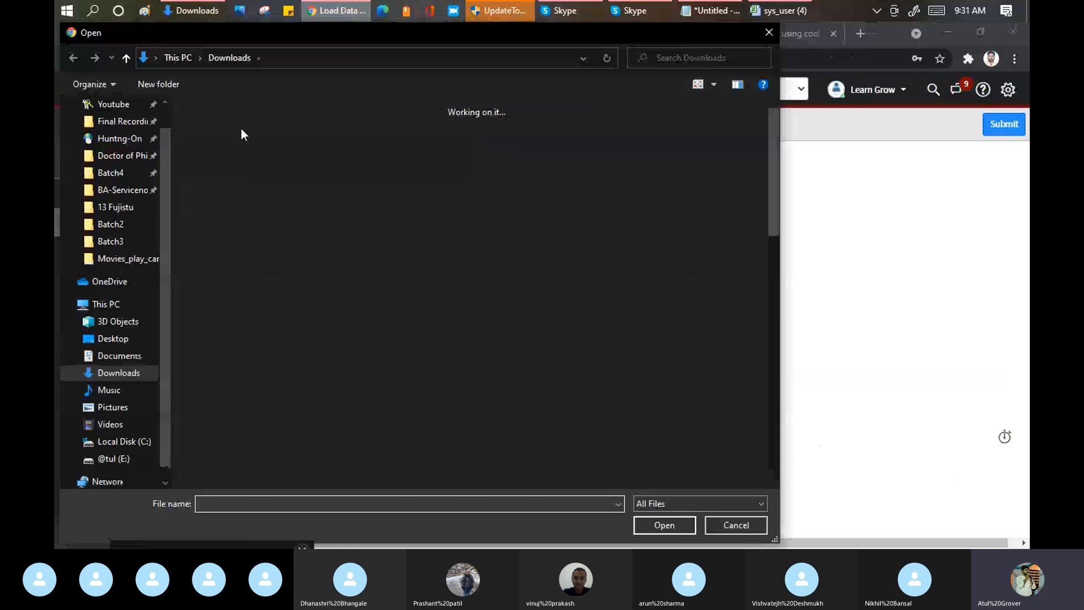
left_click(273, 147)
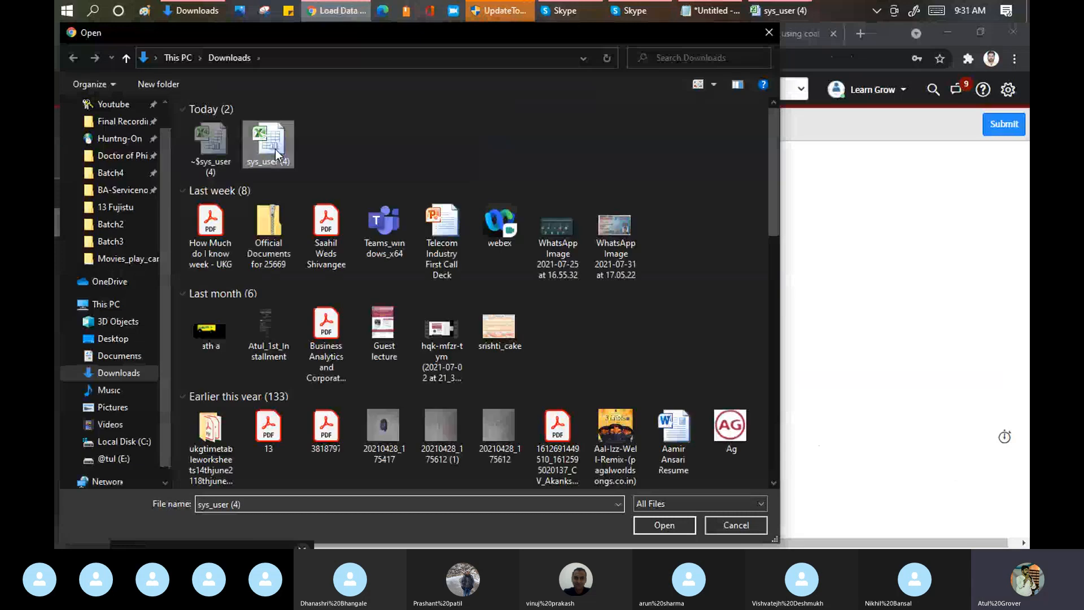
left_click(645, 524)
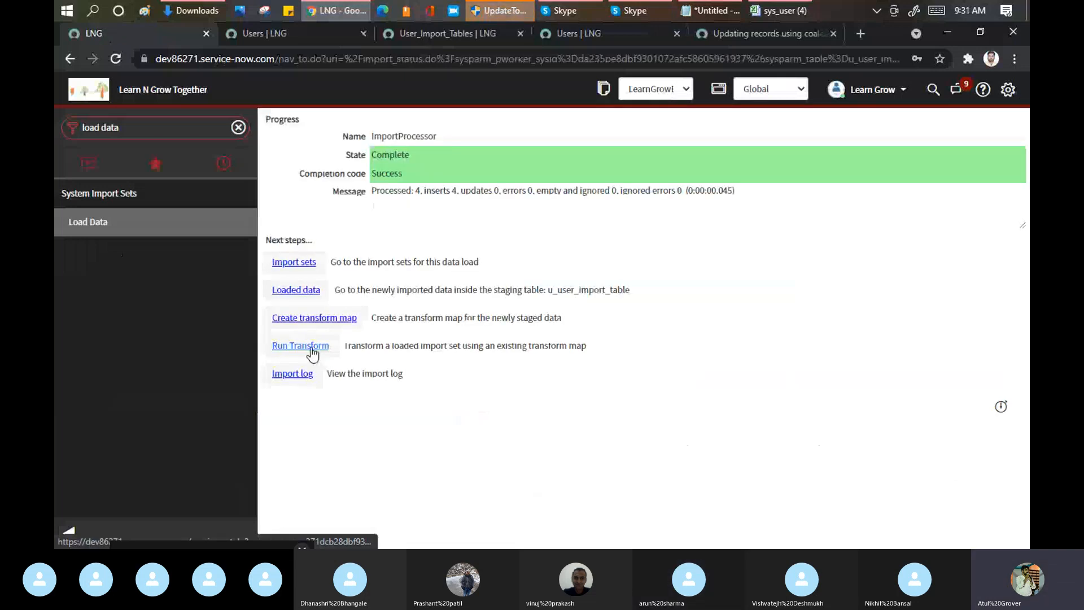
left_click(311, 346)
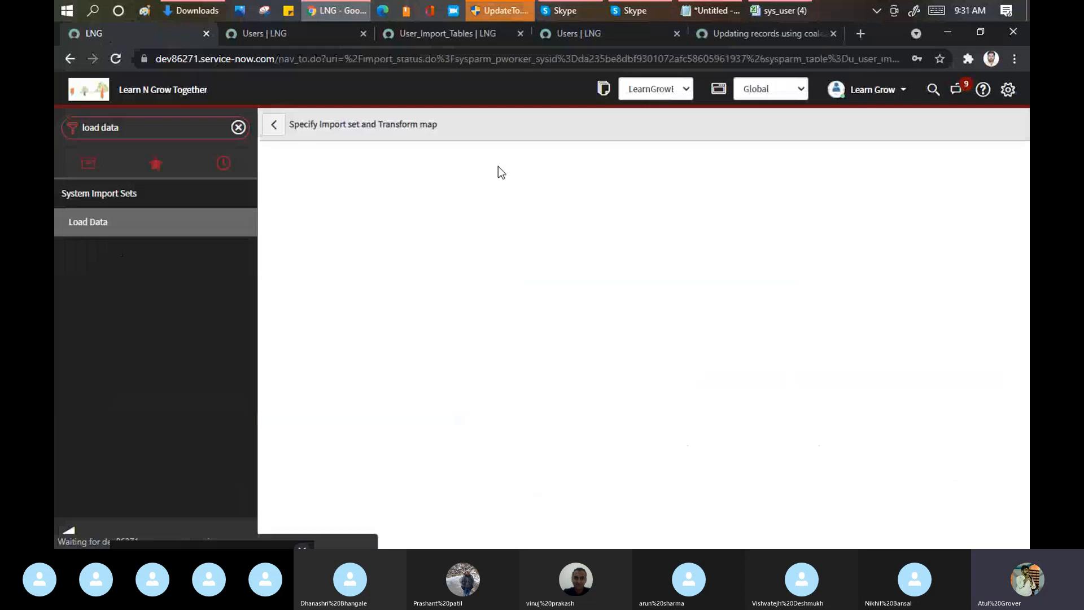
left_click(305, 384)
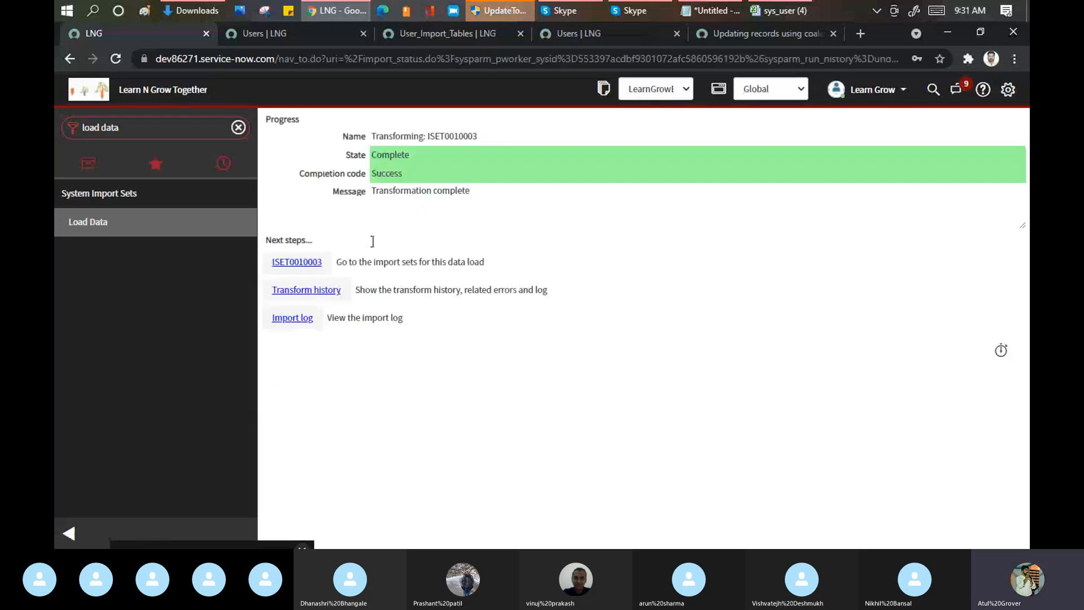
Step: Open the transform history of the completed run and examine its Updates and Ignored counts
left_click(315, 294, "ctrl")
left_click(267, 37)
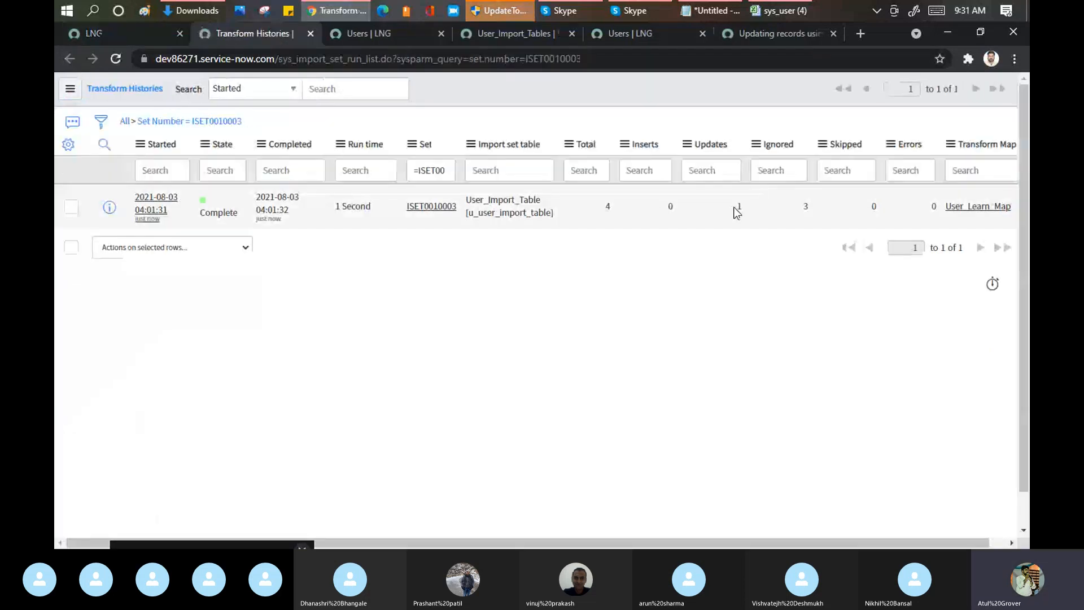
double_click(734, 207)
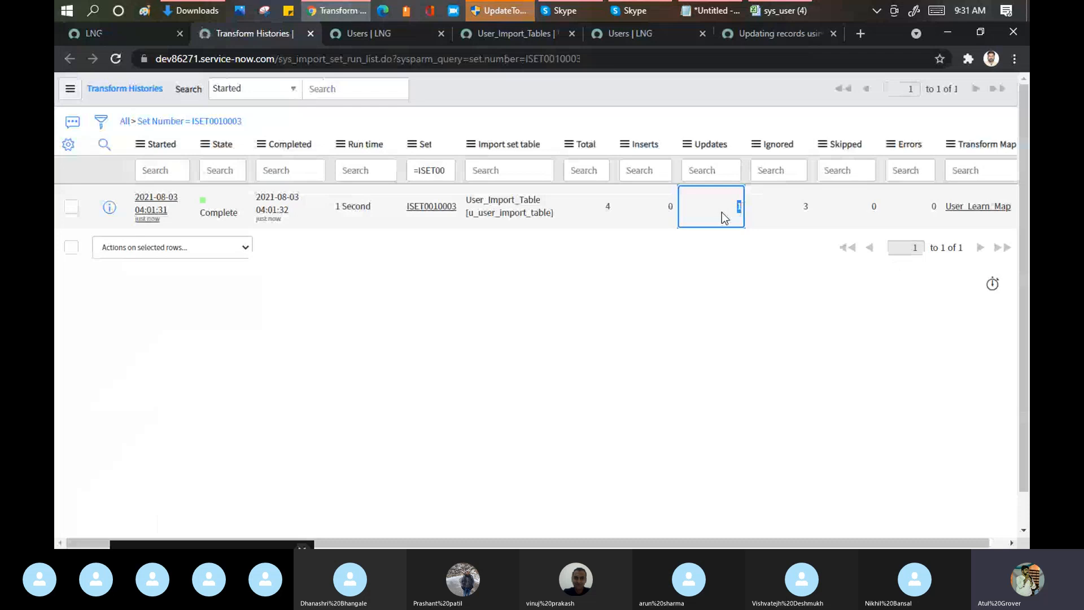
double_click(801, 208)
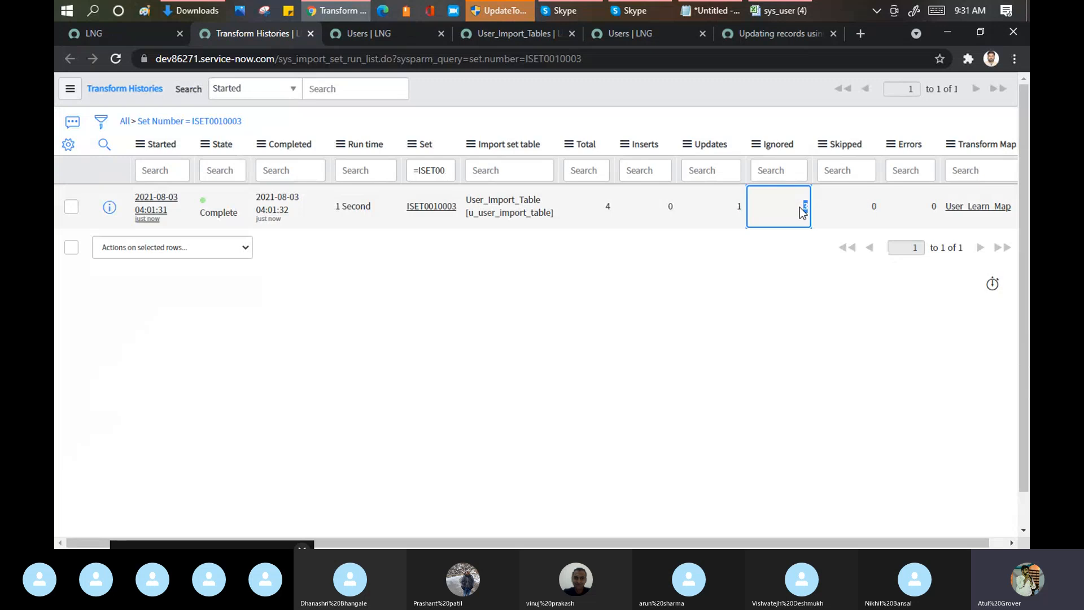
Step: Find User_Learn_Map in the Transform Maps list by filtering names with "*learn", open it and review its field maps' coalesce settings
left_click(113, 31)
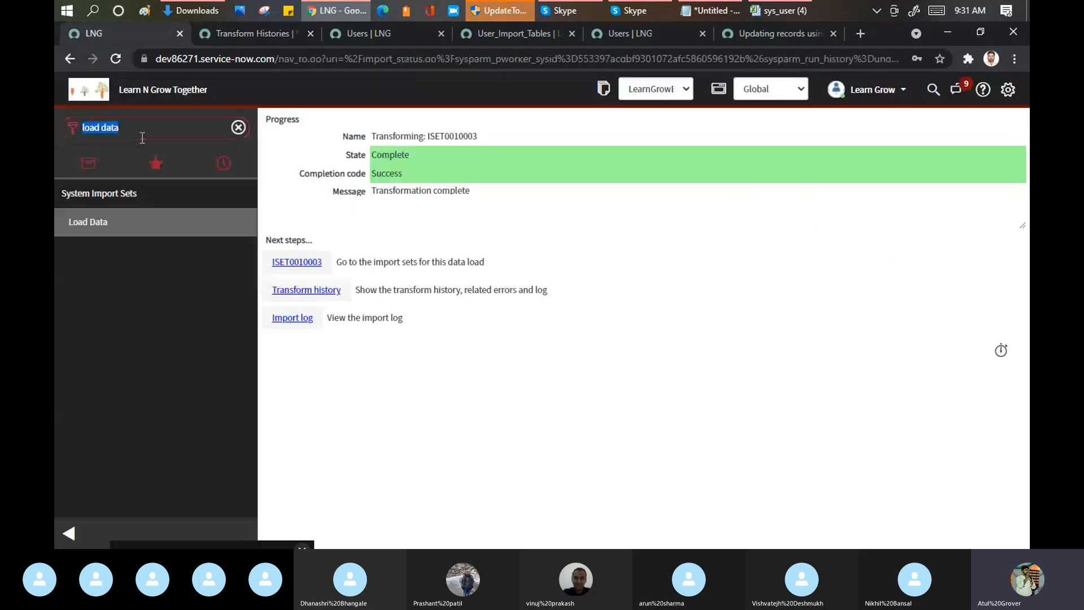
type("transf")
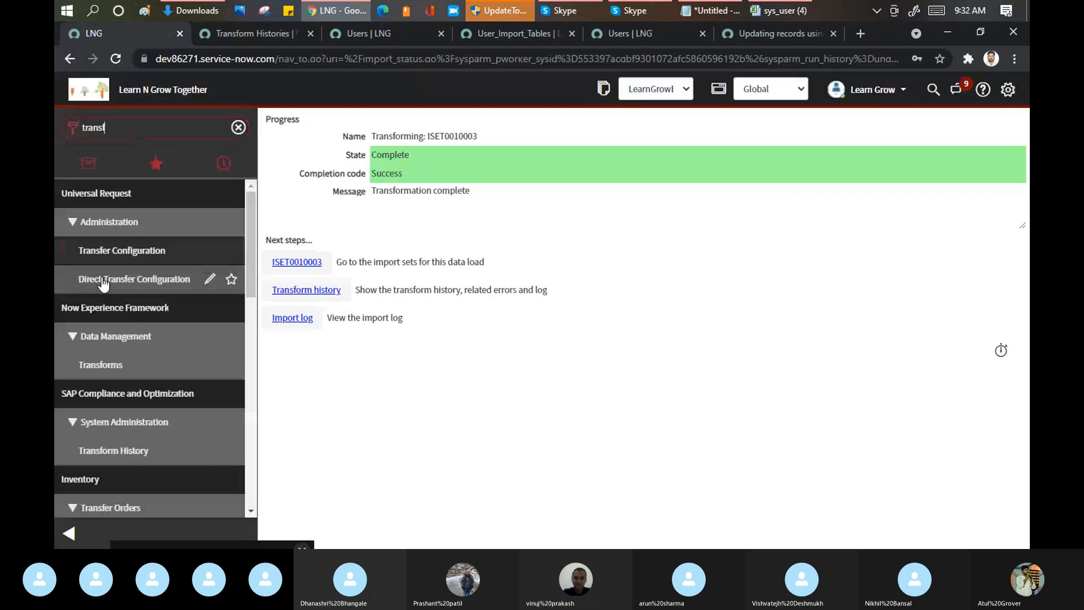
scroll(137, 313, "down", 2)
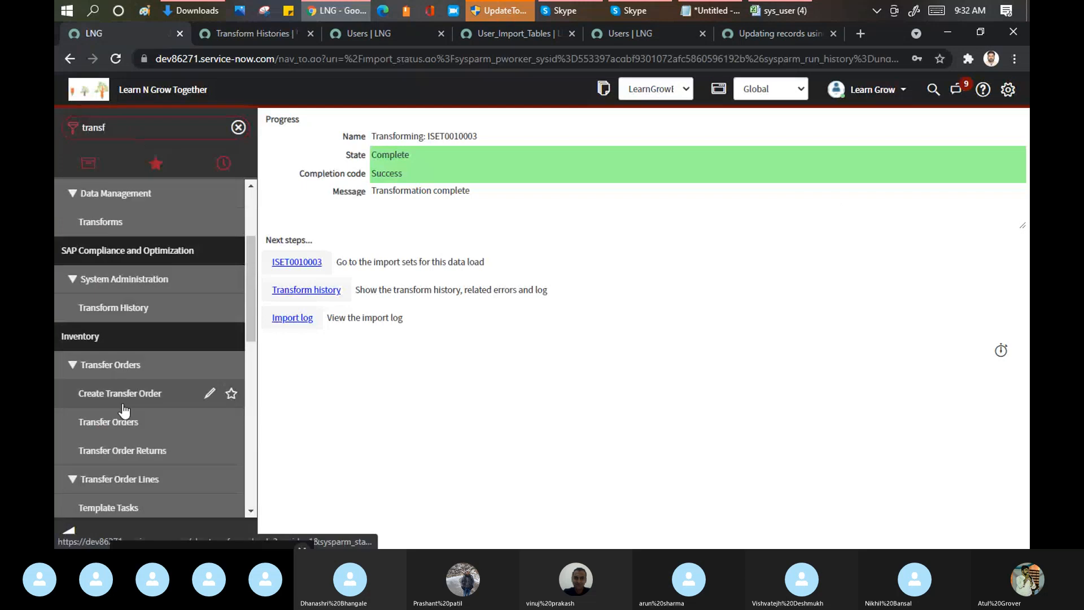
type("orm")
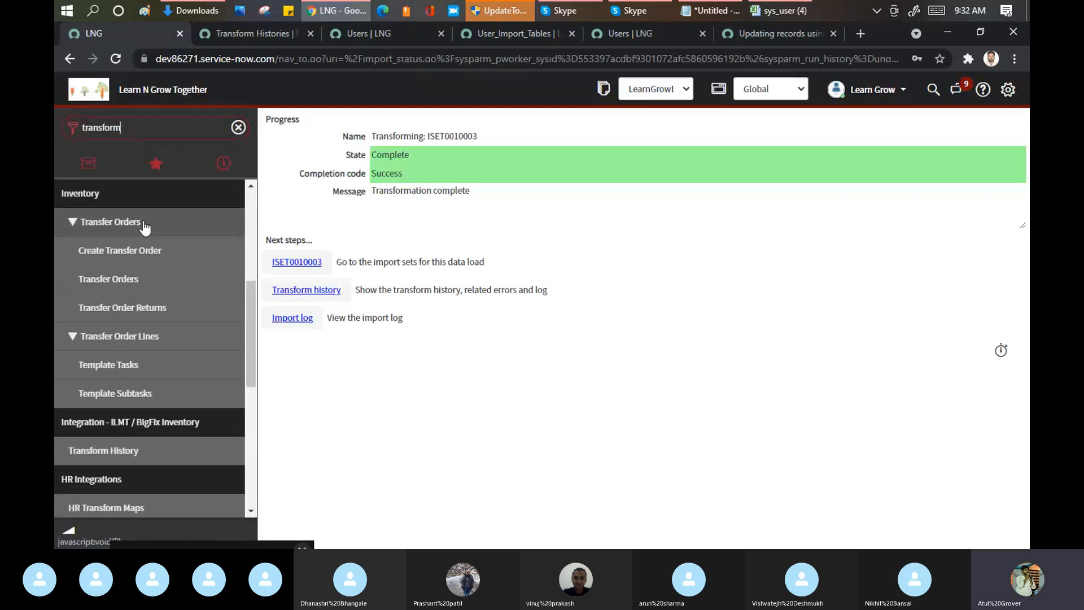
type(" m")
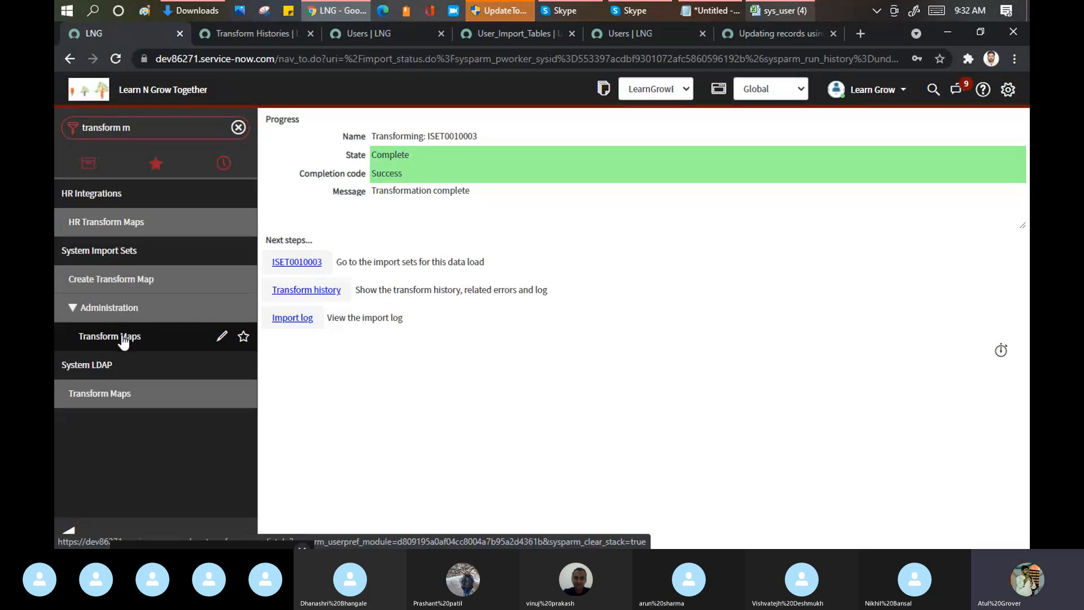
left_click(124, 341)
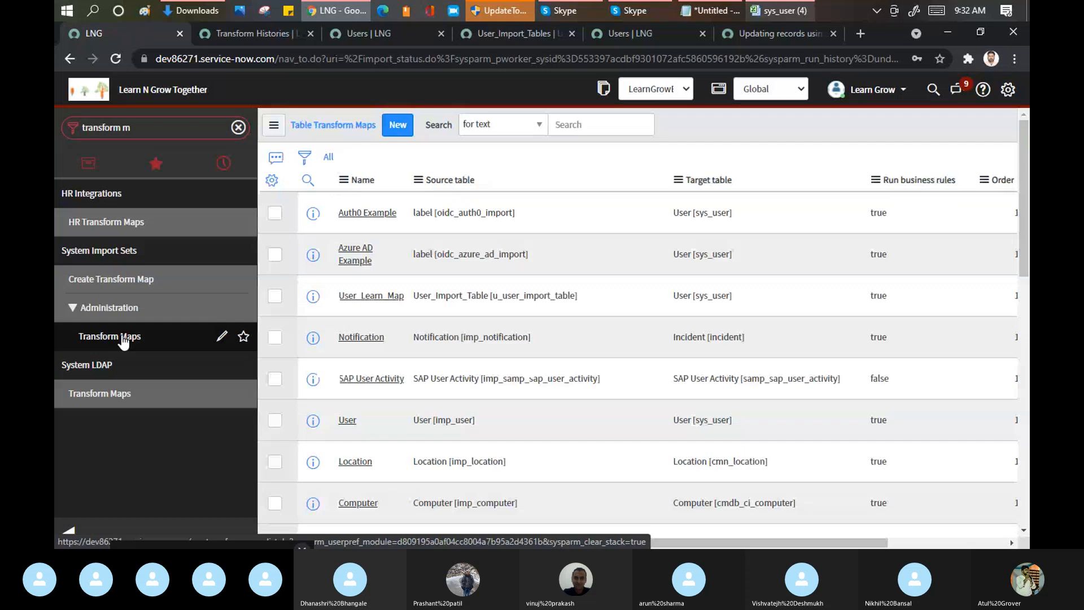
left_click(374, 206)
type("*learn")
key("Return")
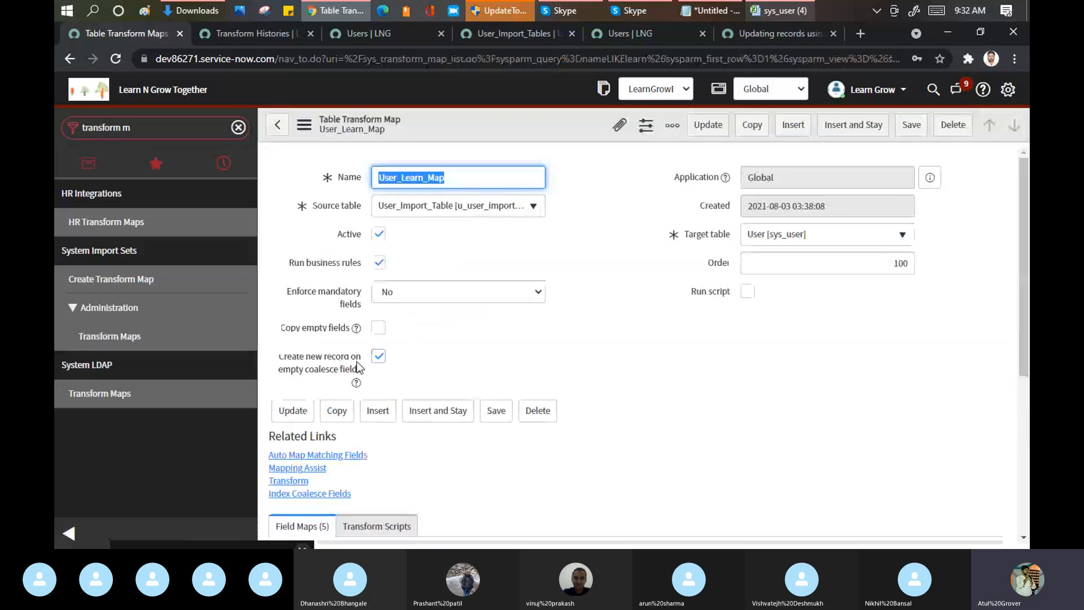
scroll(460, 361, "down", 5)
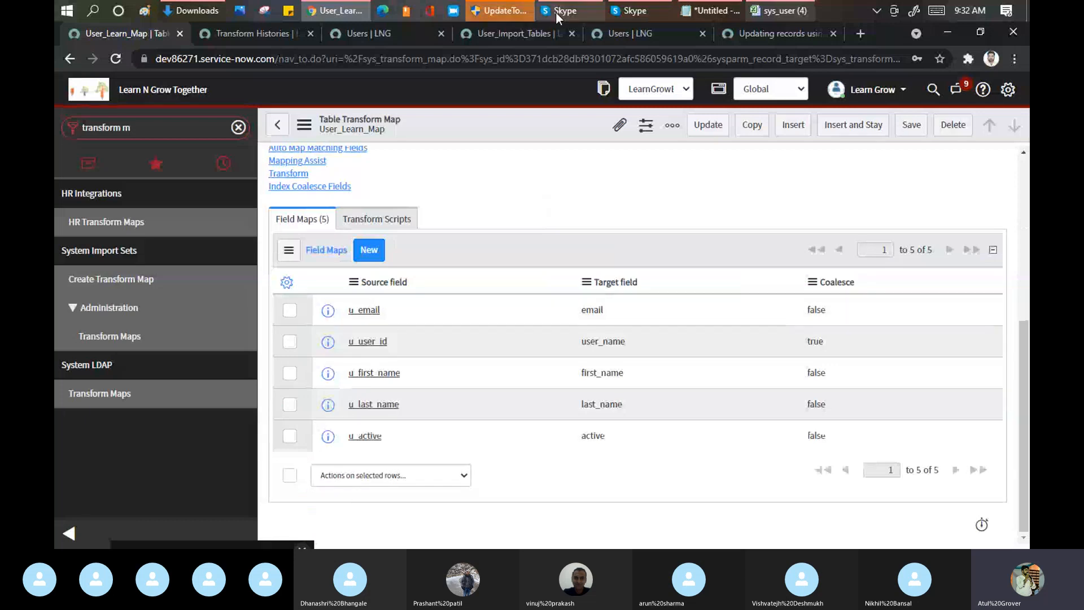
Step: Open the run's Transform History record, compare it with the workbook's first name cell, and show the log entries of its import totals message
left_click(249, 36)
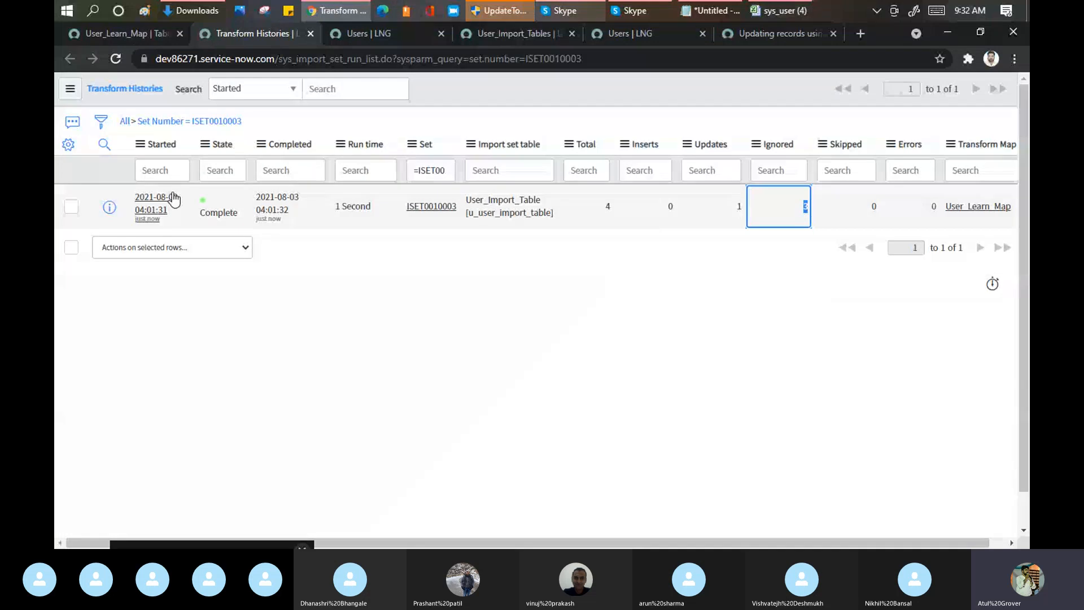
left_click(157, 206)
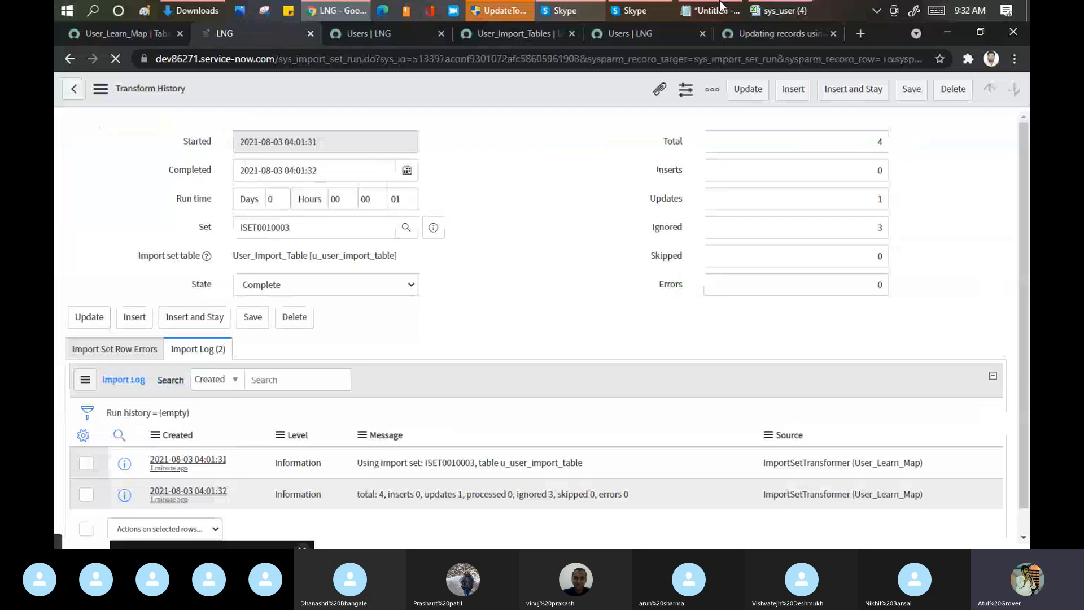
left_click(752, 19)
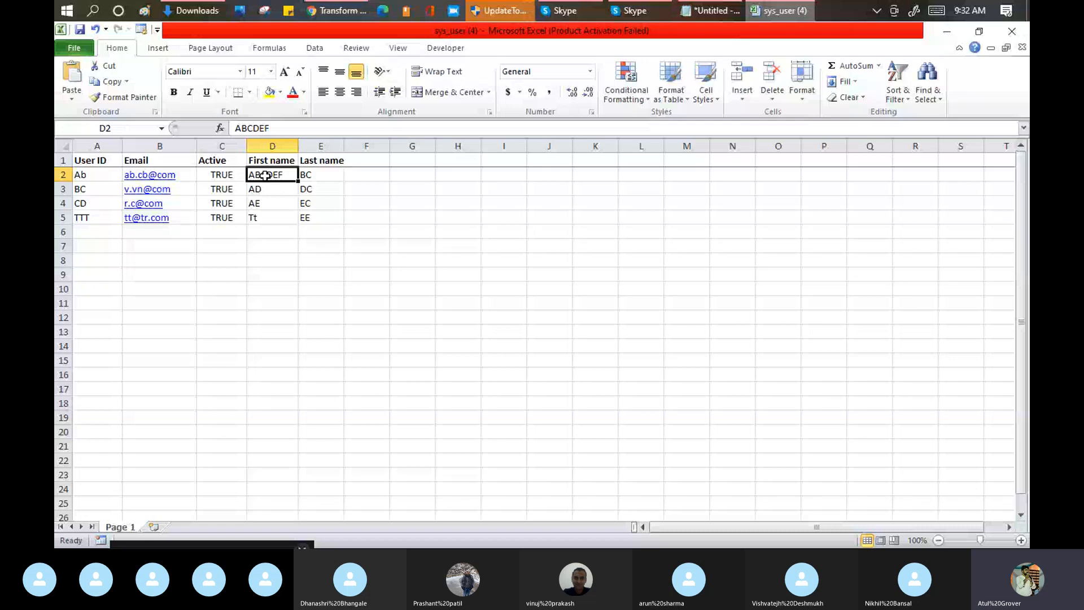
key("alt+Tab")
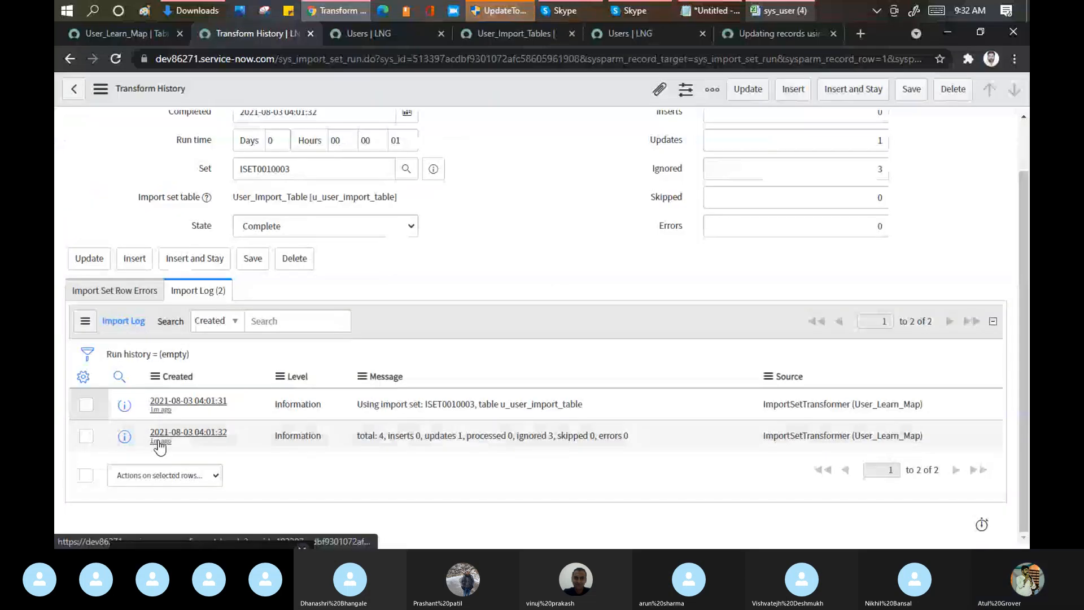
left_click(158, 439)
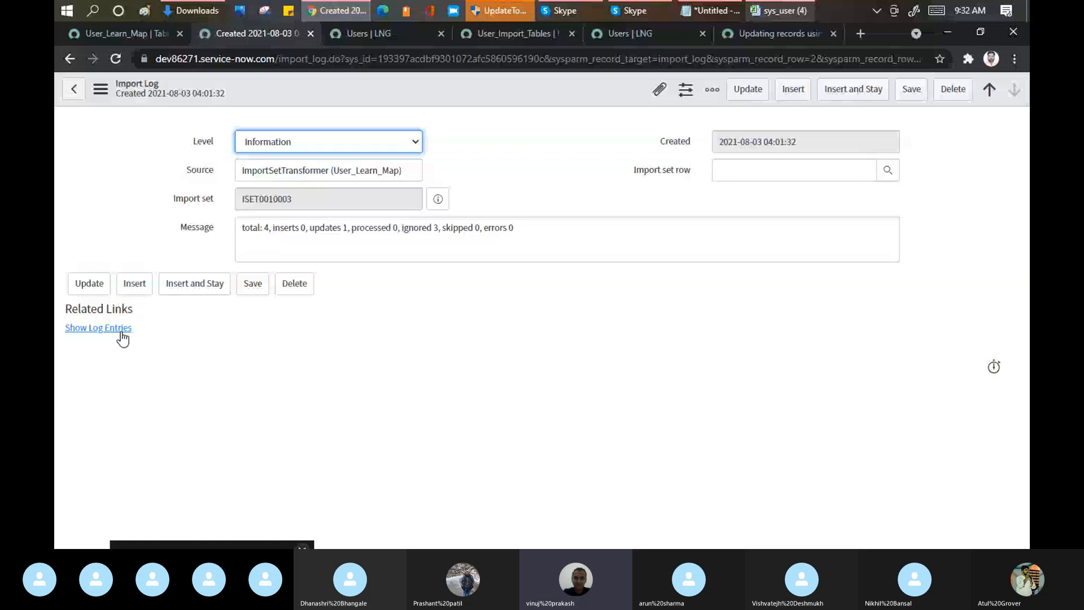
left_click(99, 329)
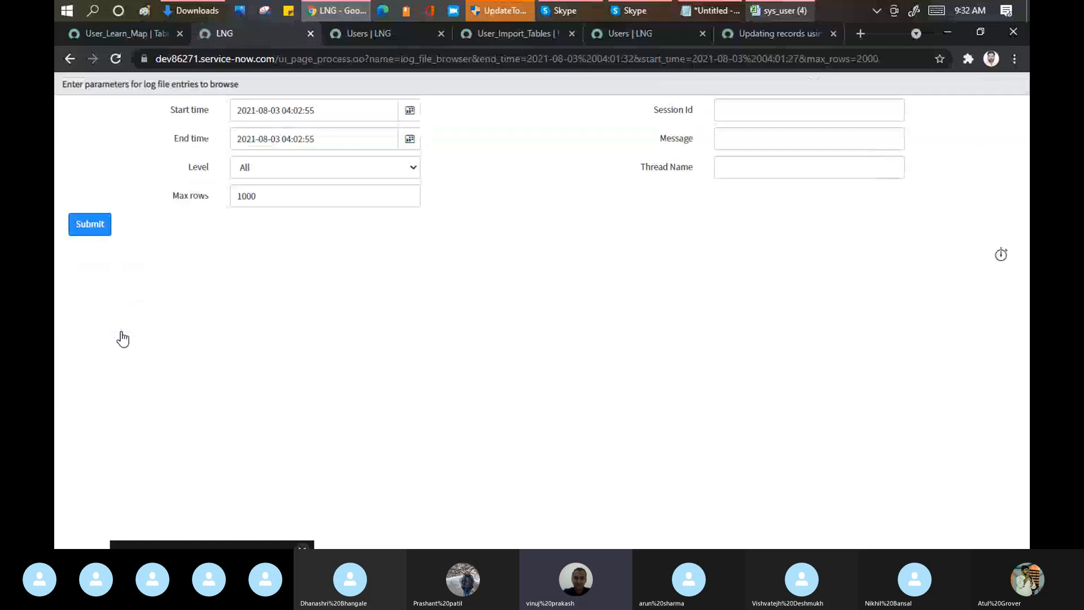
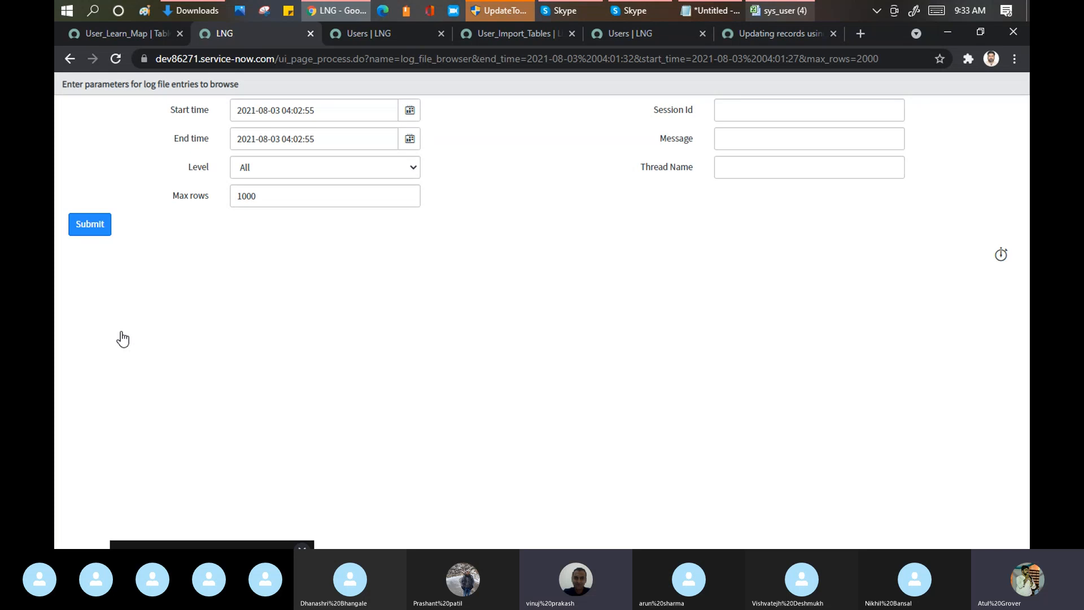
left_click(577, 8)
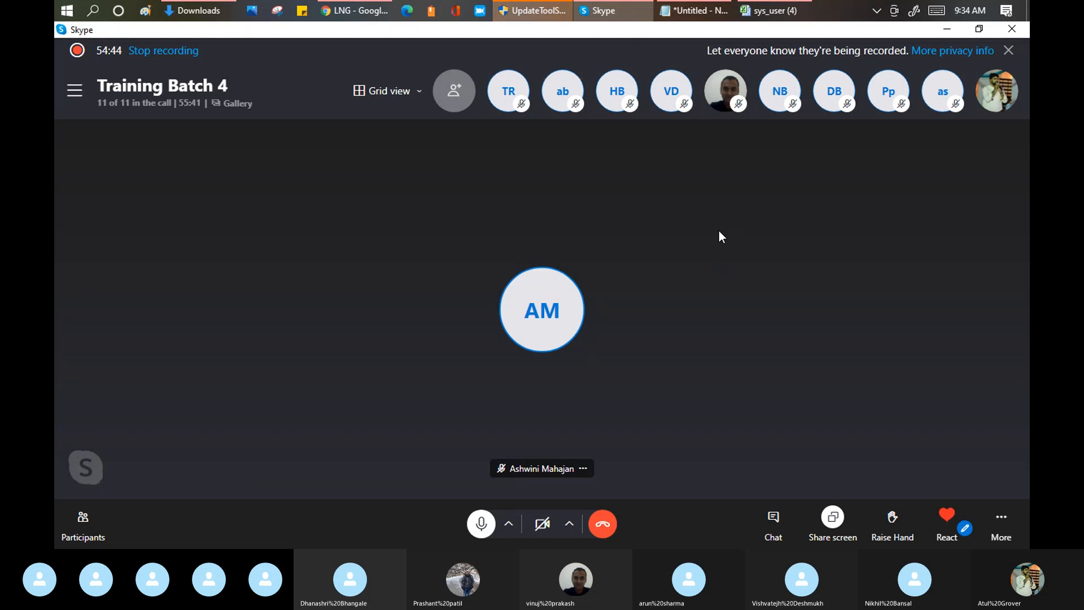
mouse_move(344, 16)
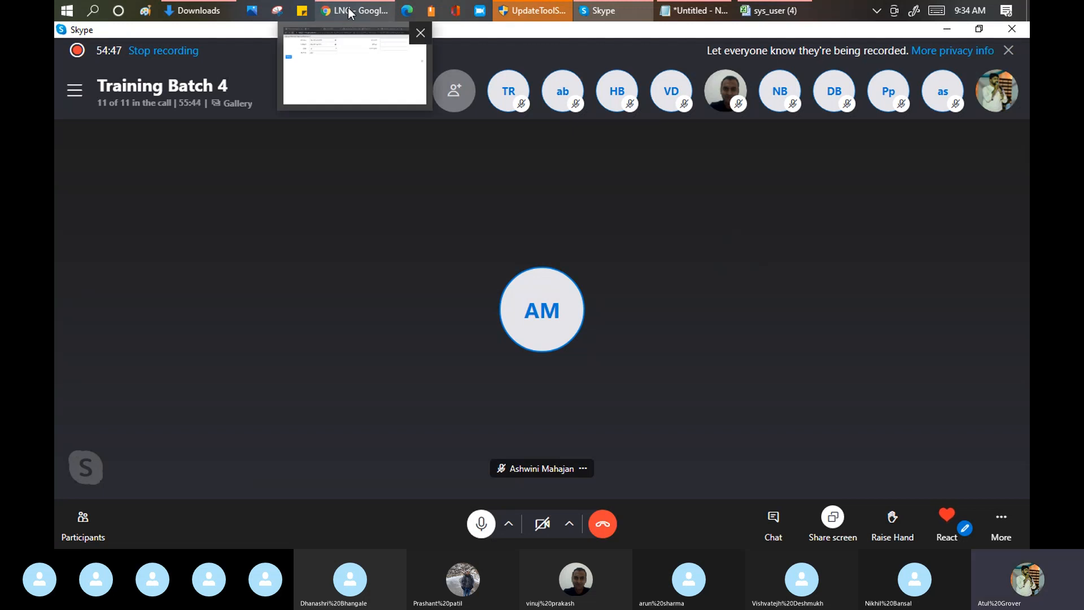
left_click(349, 13)
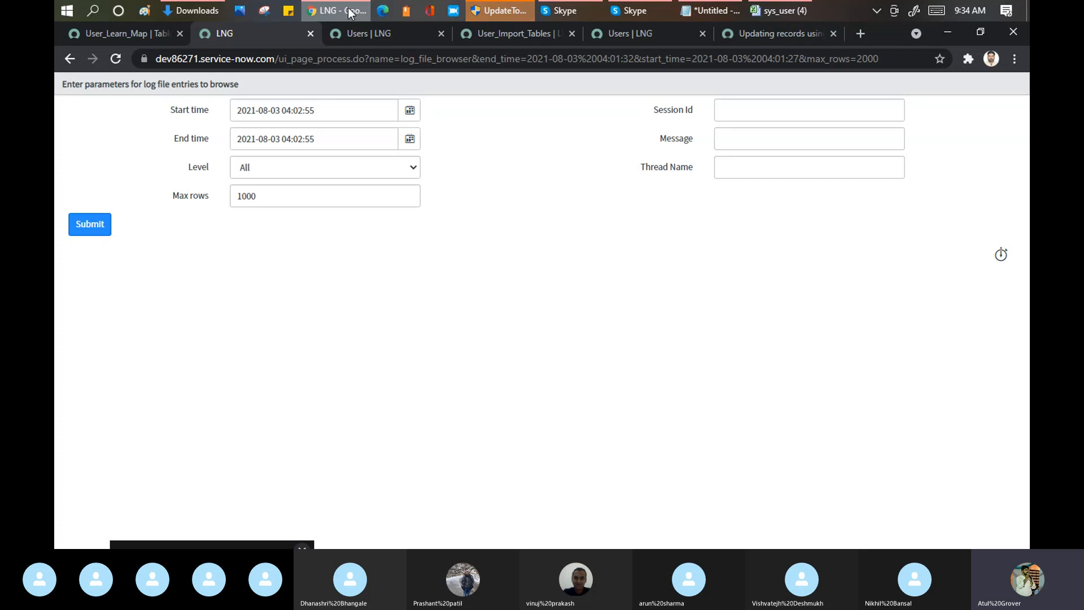
left_click(148, 32)
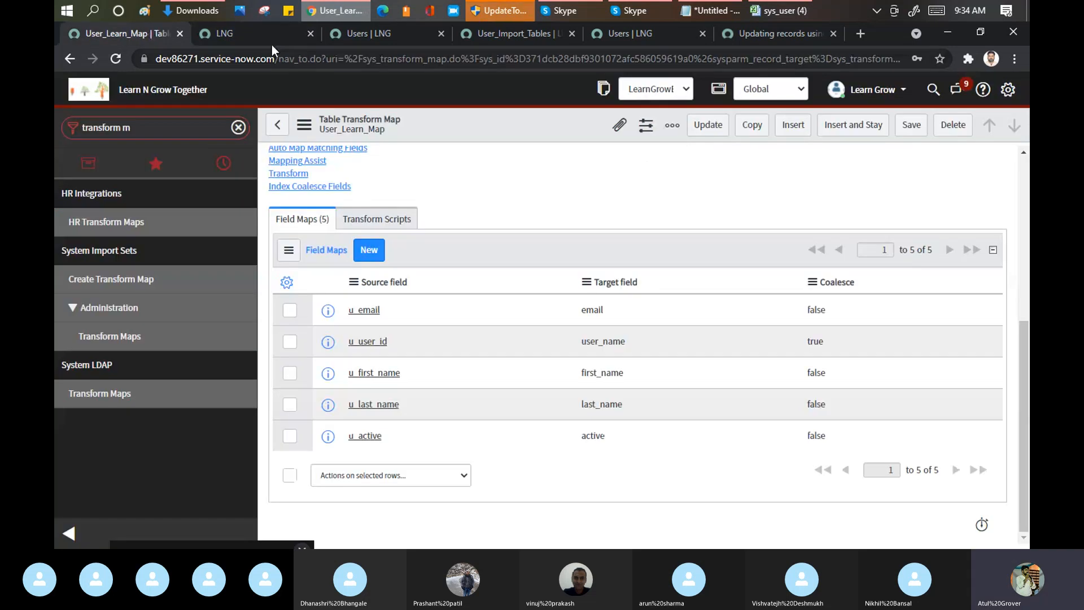
left_click(266, 33)
left_click(362, 35)
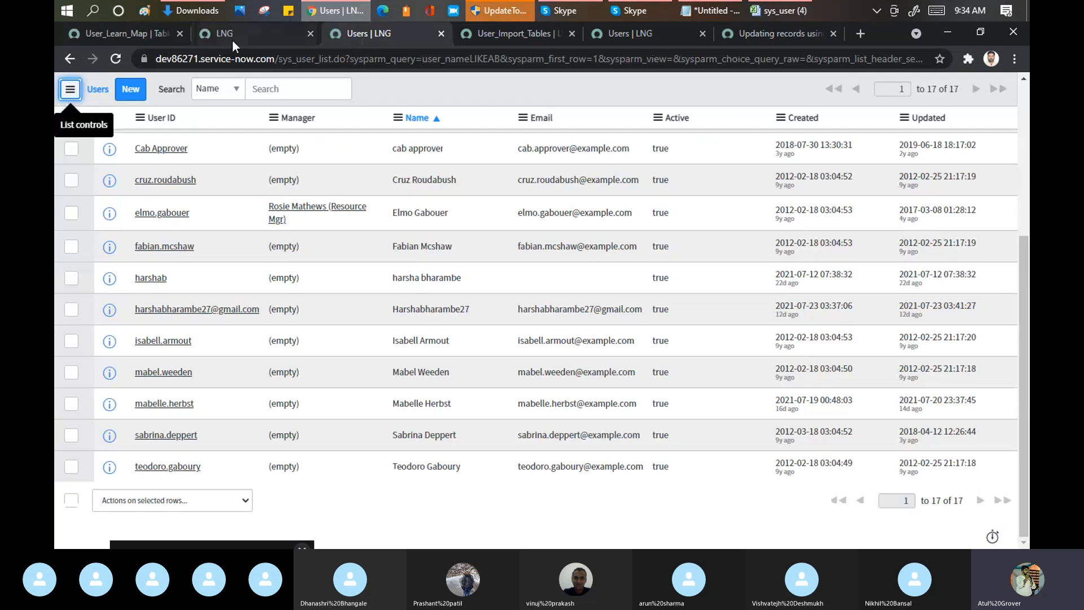
Step: Go back to the import log record, open its import set in a separate browser tab and check the State of its import set rows
left_click(232, 39)
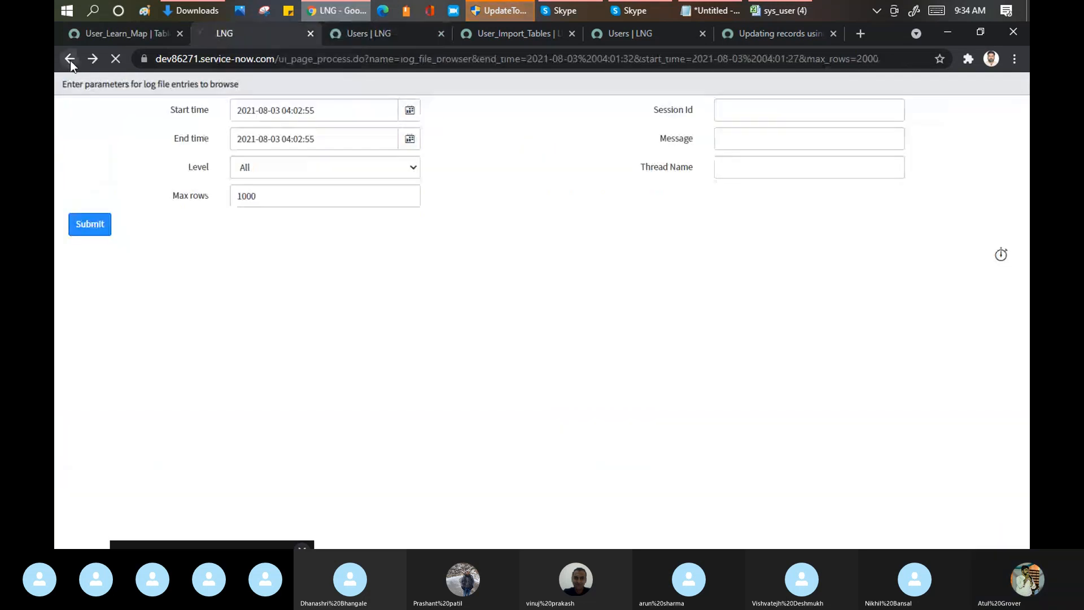
left_click(70, 59)
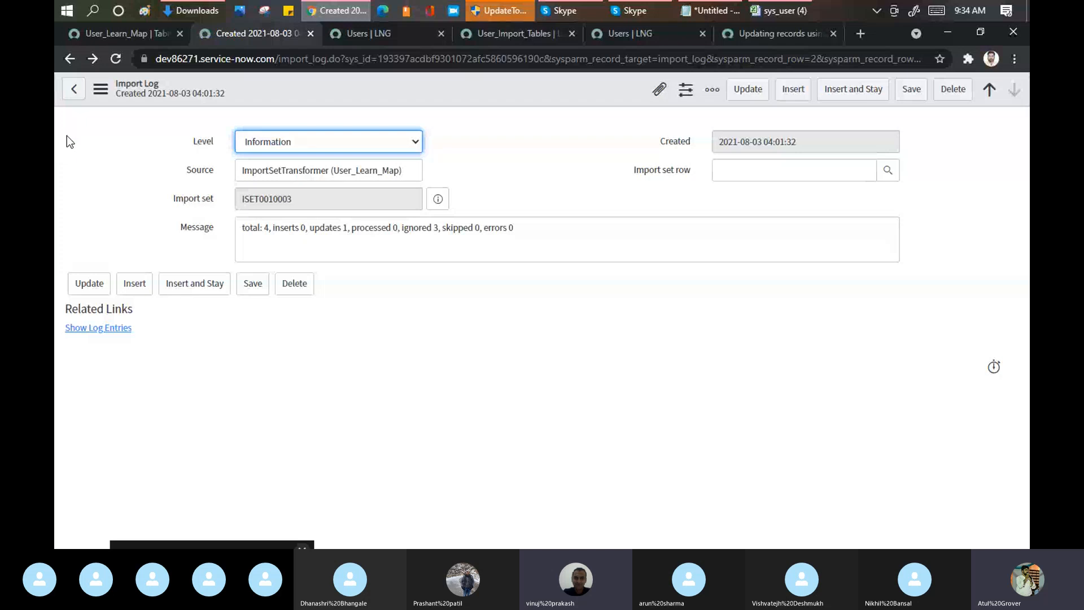
left_click(438, 199)
middle_click(652, 242)
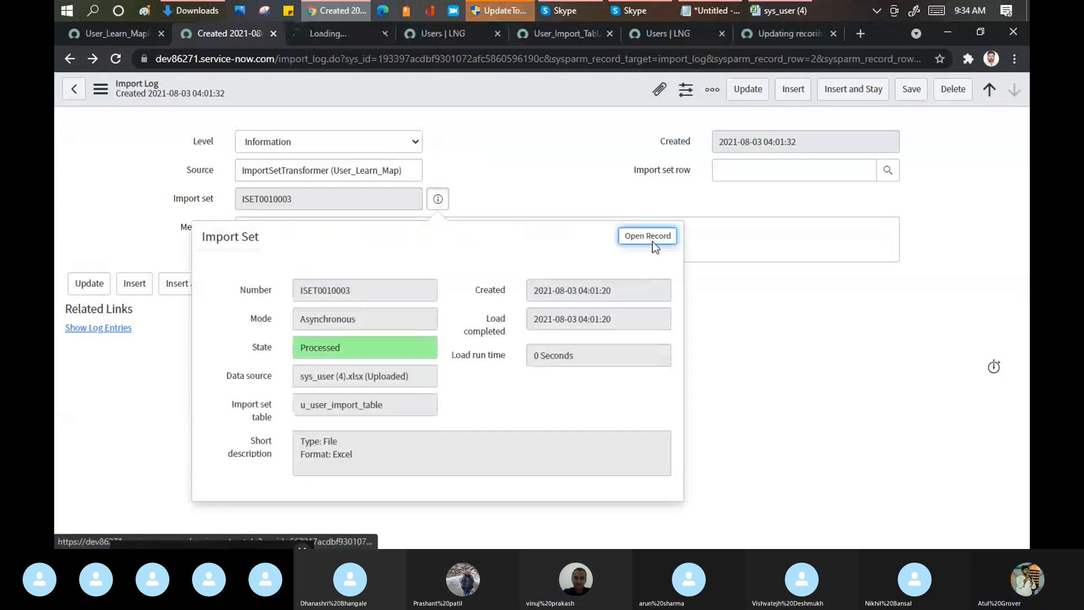
left_click(337, 36)
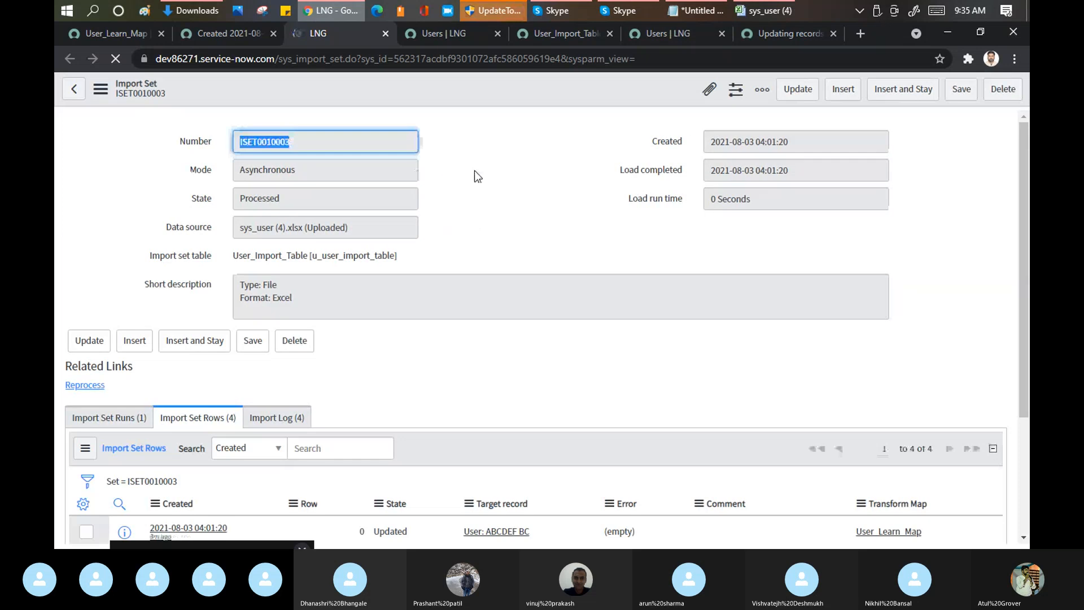
scroll(477, 192, "down", 3)
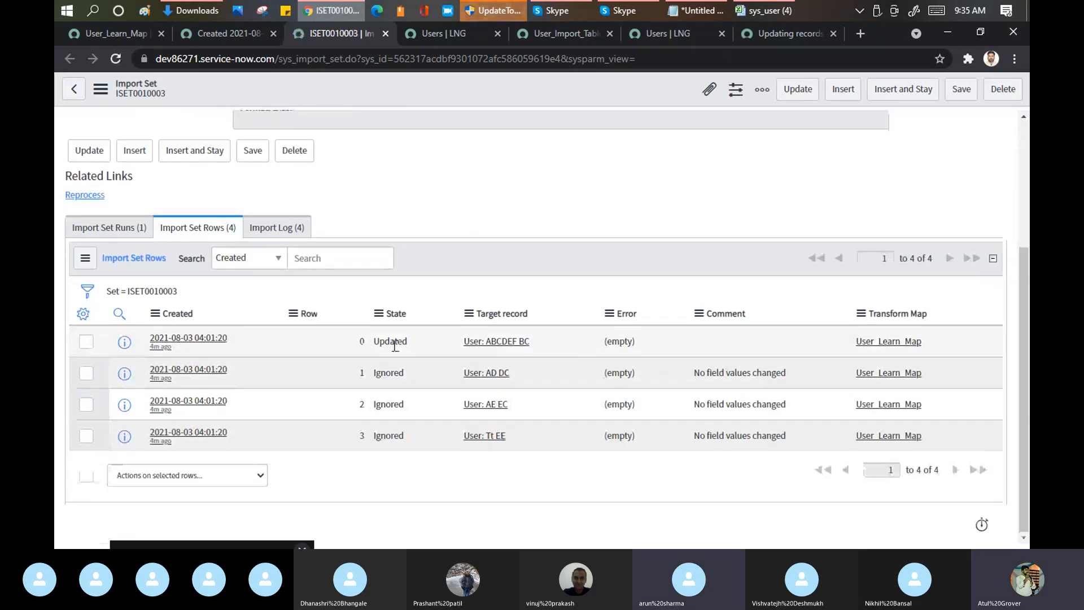
double_click(396, 343)
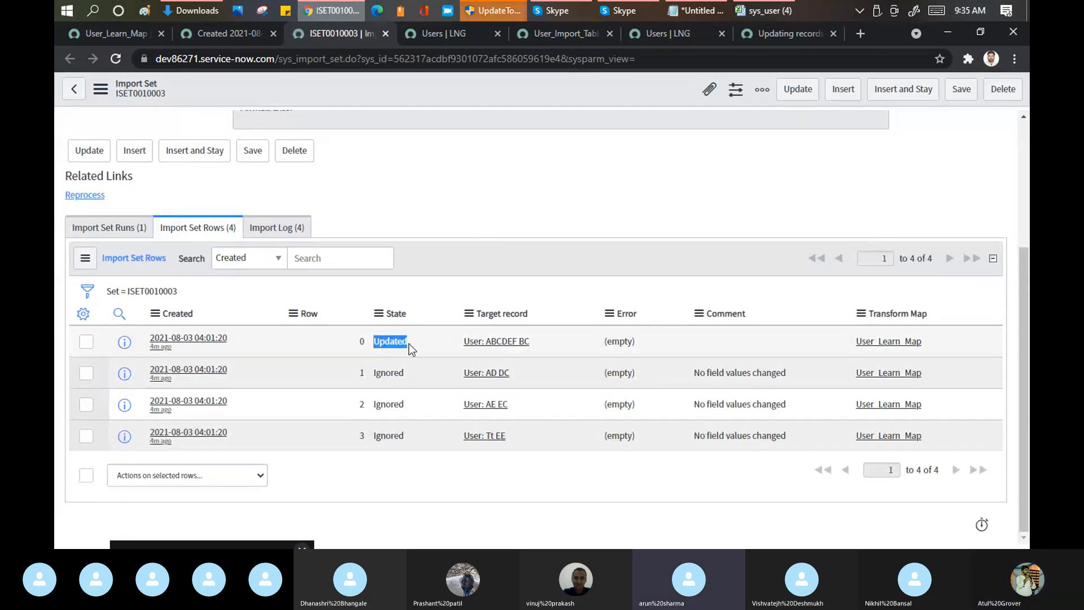
Step: Switch to the sys_user (4) workbook and add the column header "Manager" in cell F1, after checking the Users list for that field
left_click(757, 12)
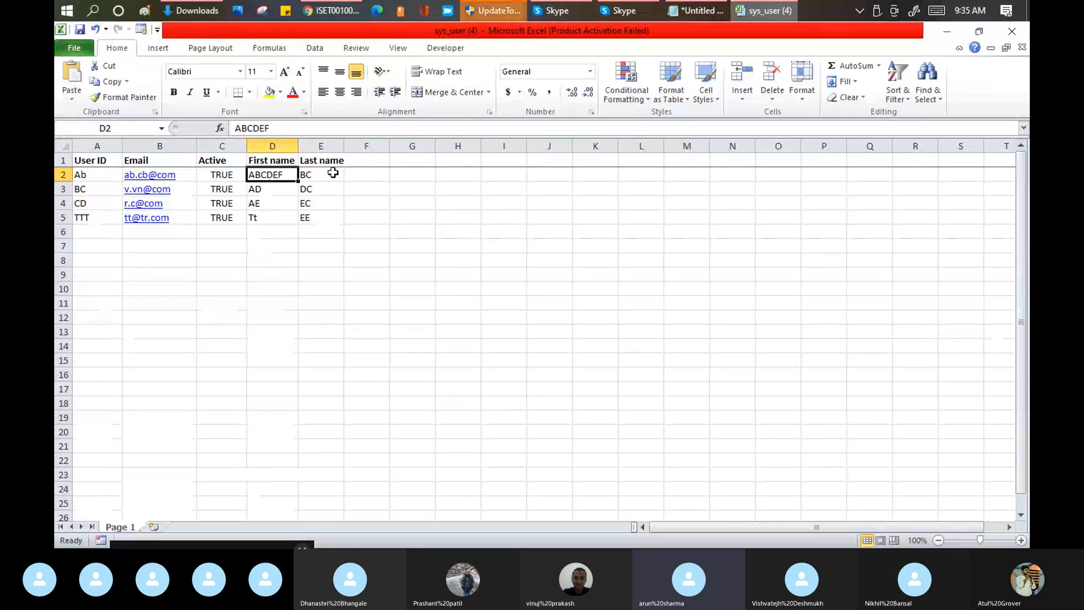
left_click(365, 163)
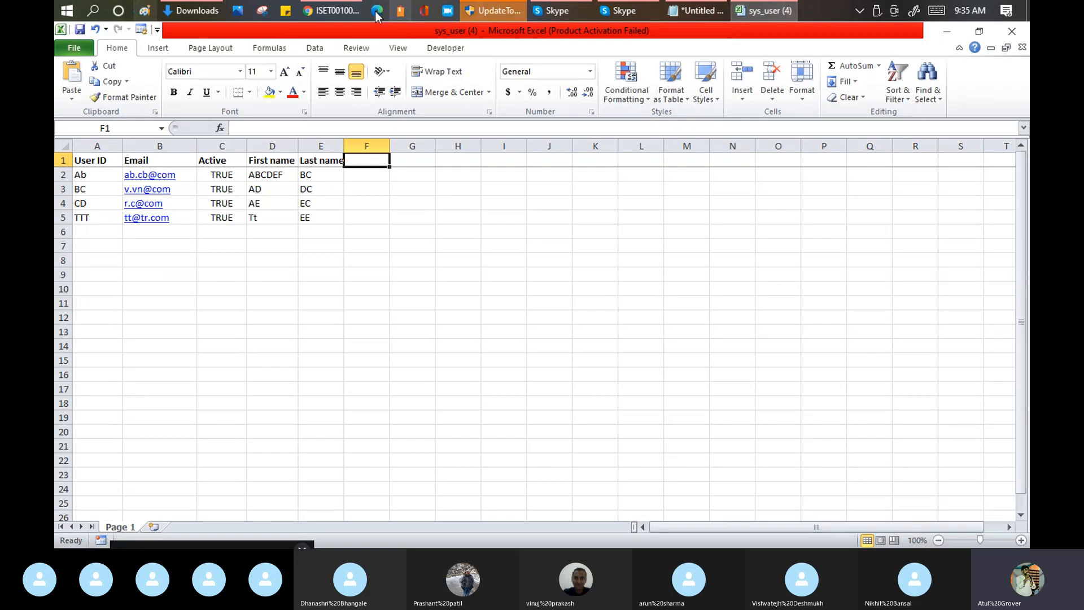
left_click(333, 10)
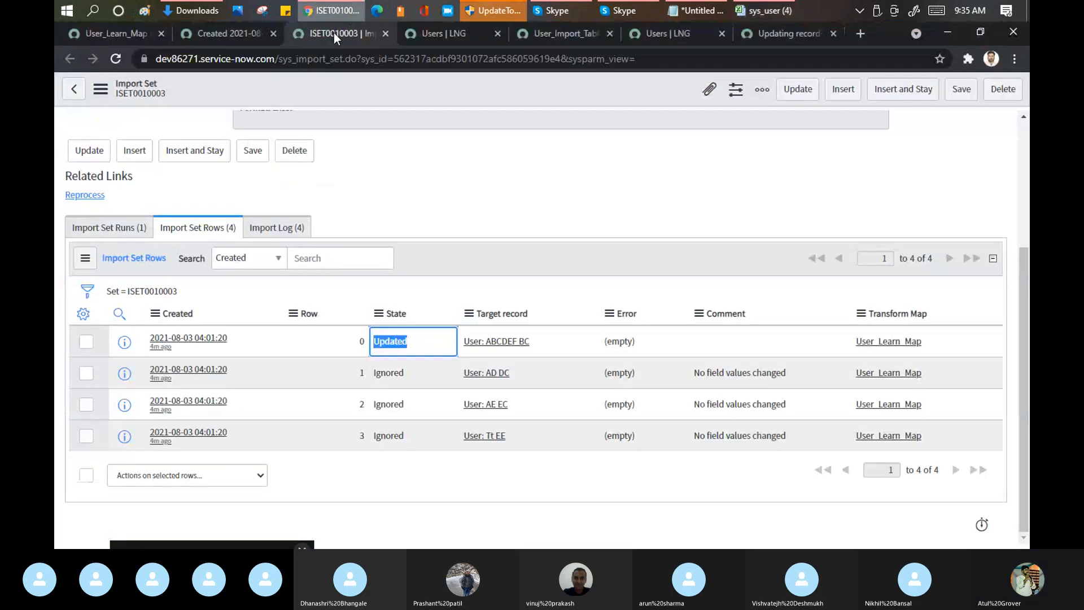
left_click(447, 34)
scroll(252, 226, "up", 2)
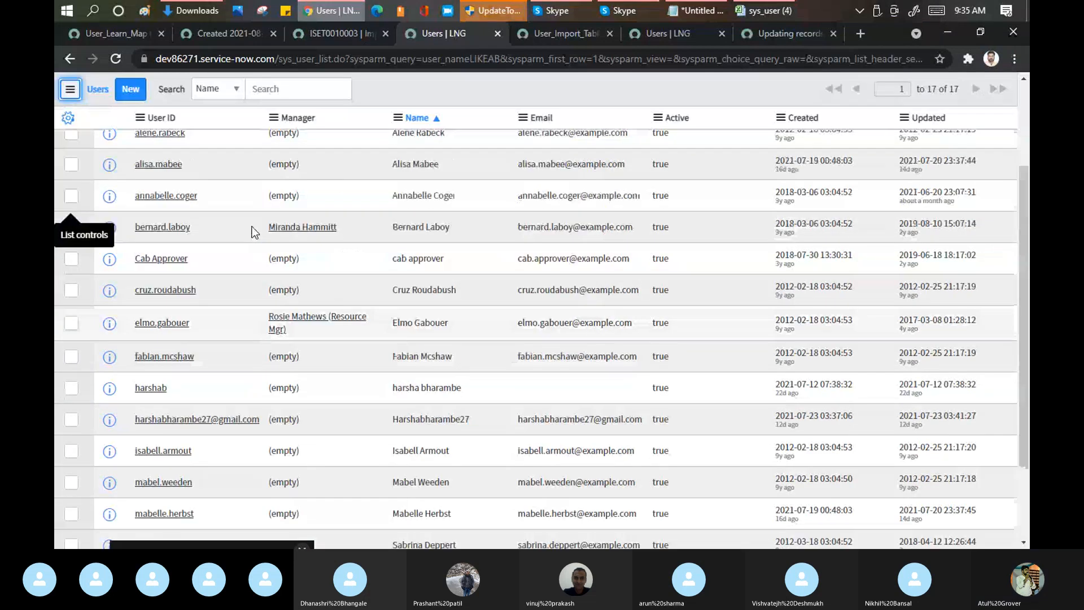
scroll(252, 226, "up", 3)
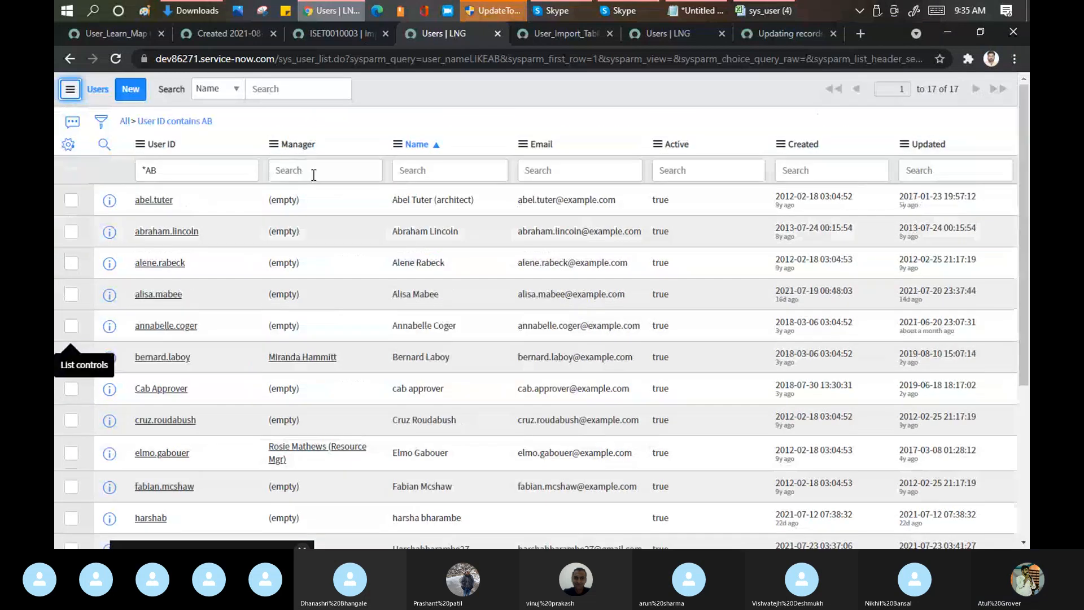
key("alt+Tab")
type("Manager")
key("Return")
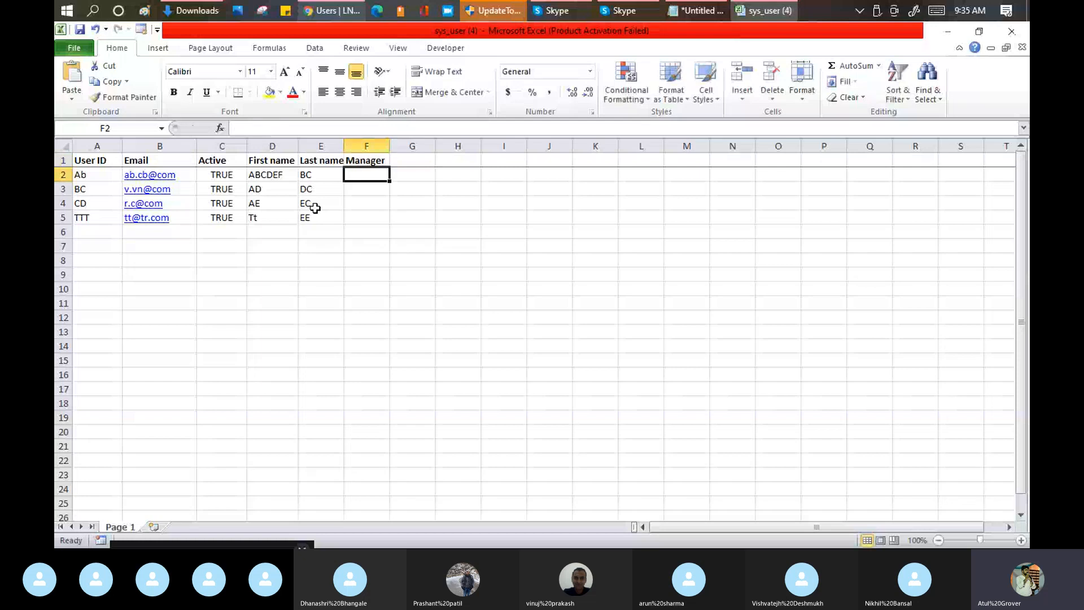
Step: Copy an existing manager's name from the Users list into the Manager cell F2 for user ID Ab
key("alt+Tab")
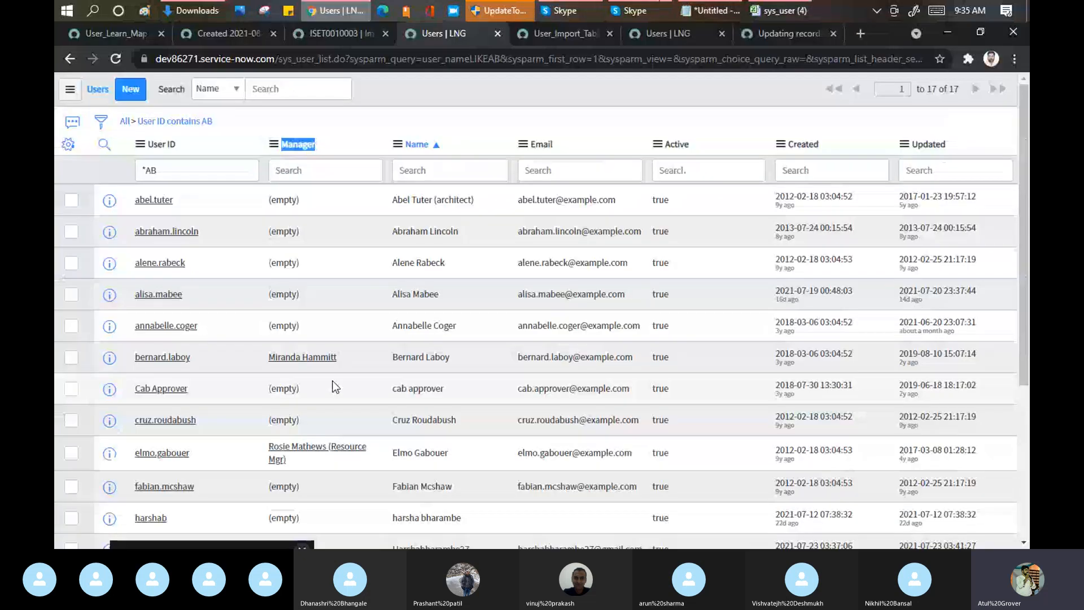
left_click_drag(337, 357, 270, 359)
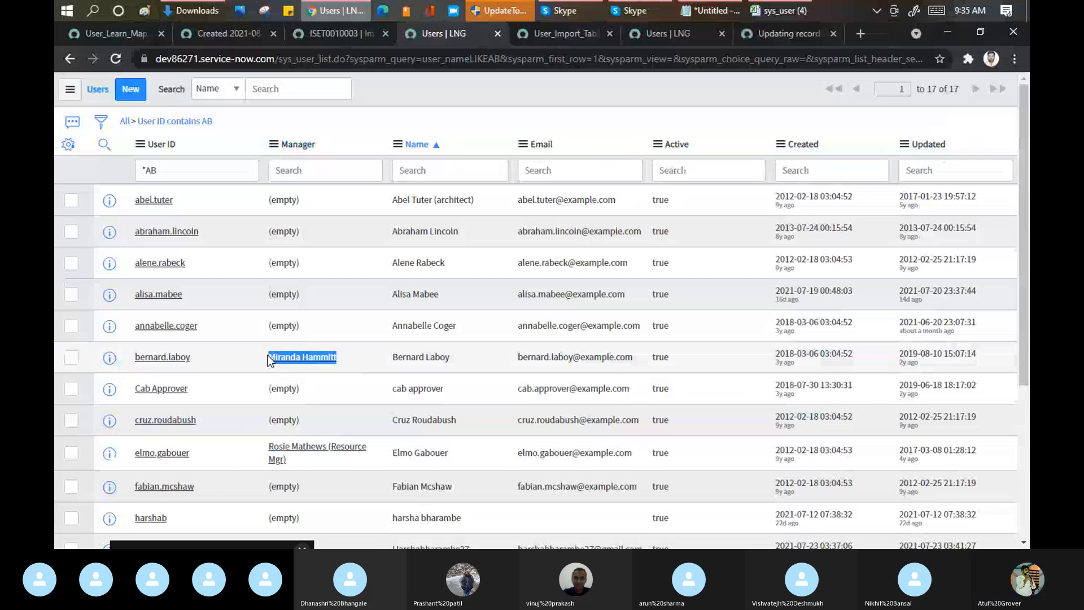
key("ctrl+c")
key("alt+Tab")
key("ctrl+v")
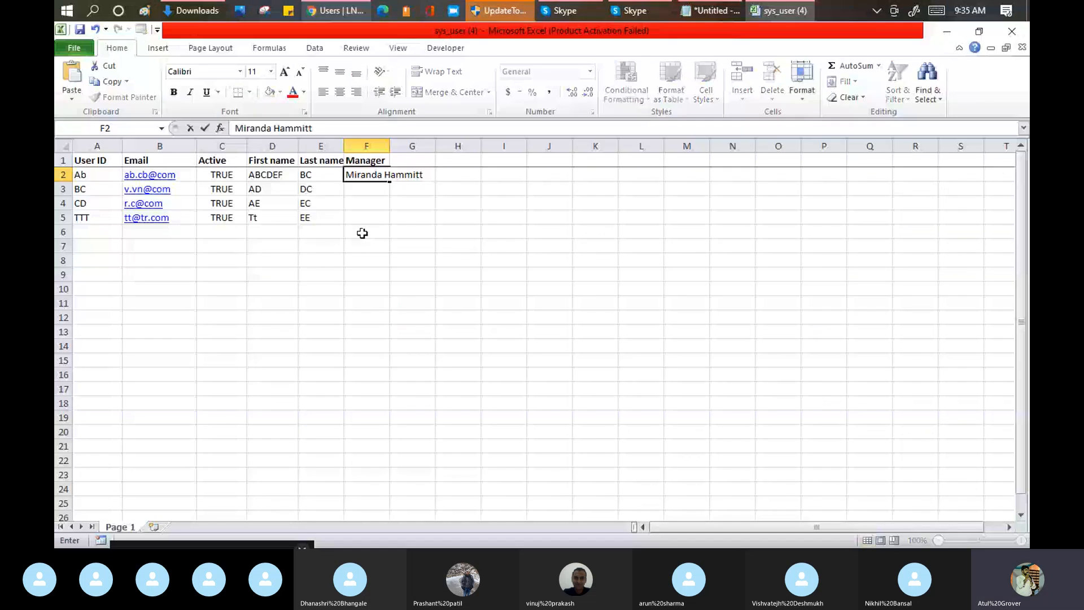
left_click(362, 233)
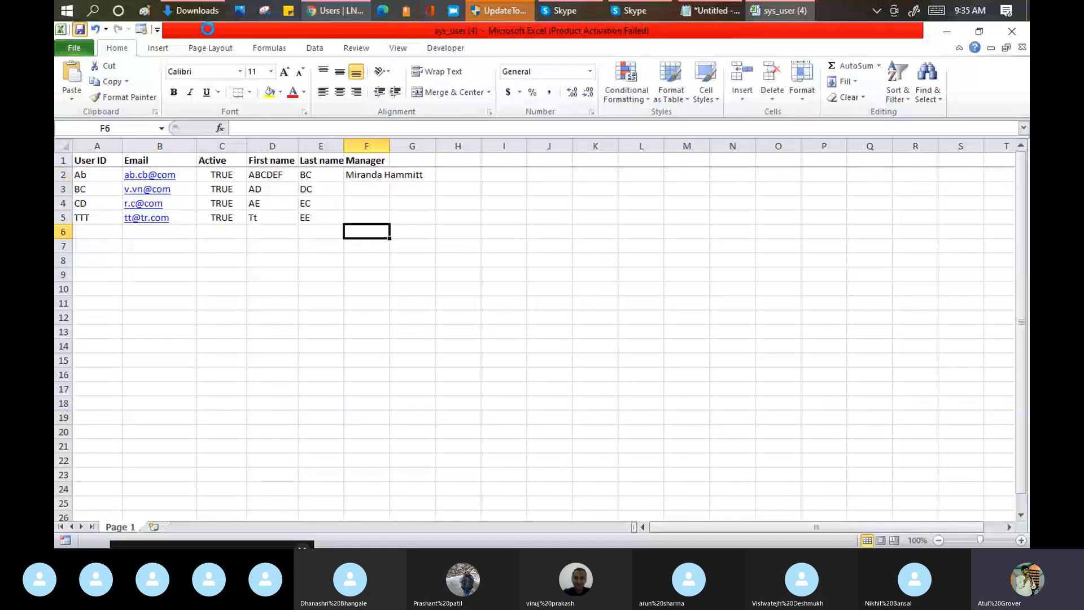
Step: In ServiceNow, open Load Data and load sys_user (4).xlsx into the existing User_Import_Table, using sheet number 1 and header row 1
left_click(355, 12)
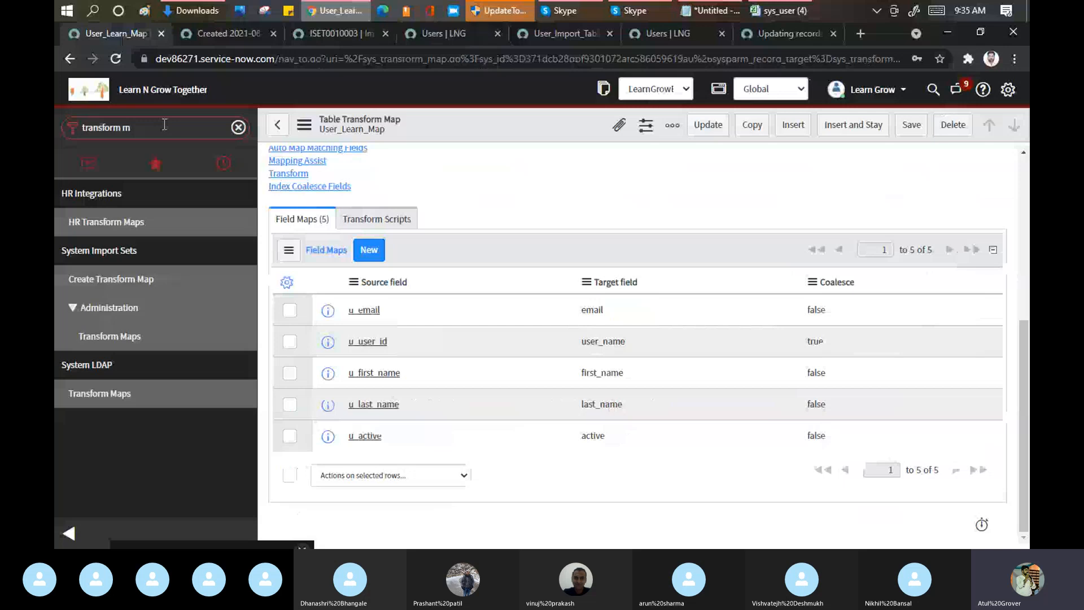
key("ctrl+a")
type("laod")
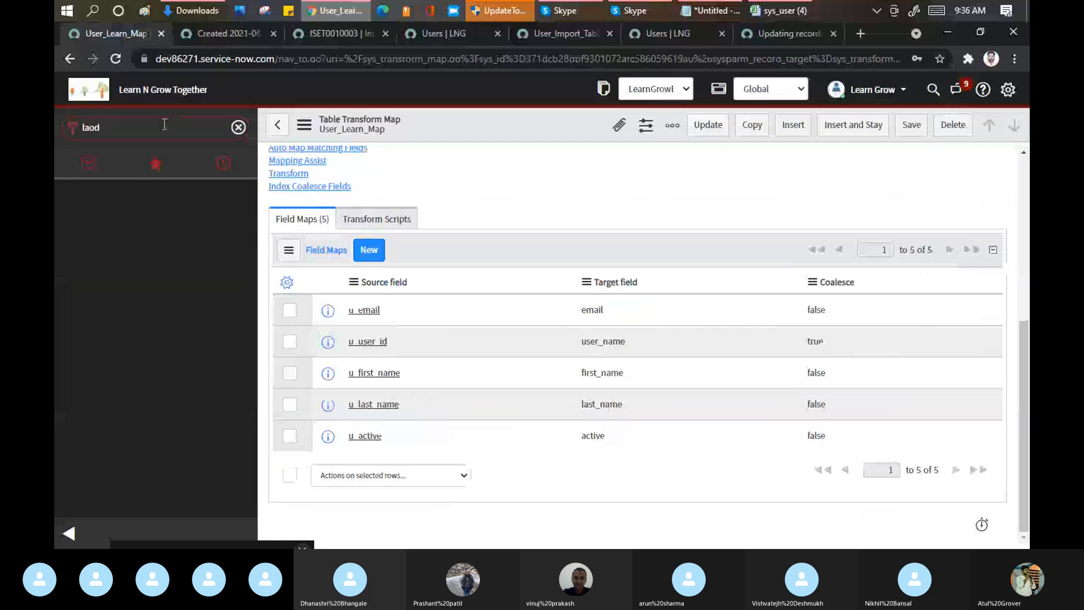
key("BackSpace")
key("BackSpace")
key("BackSpace")
type("oad day")
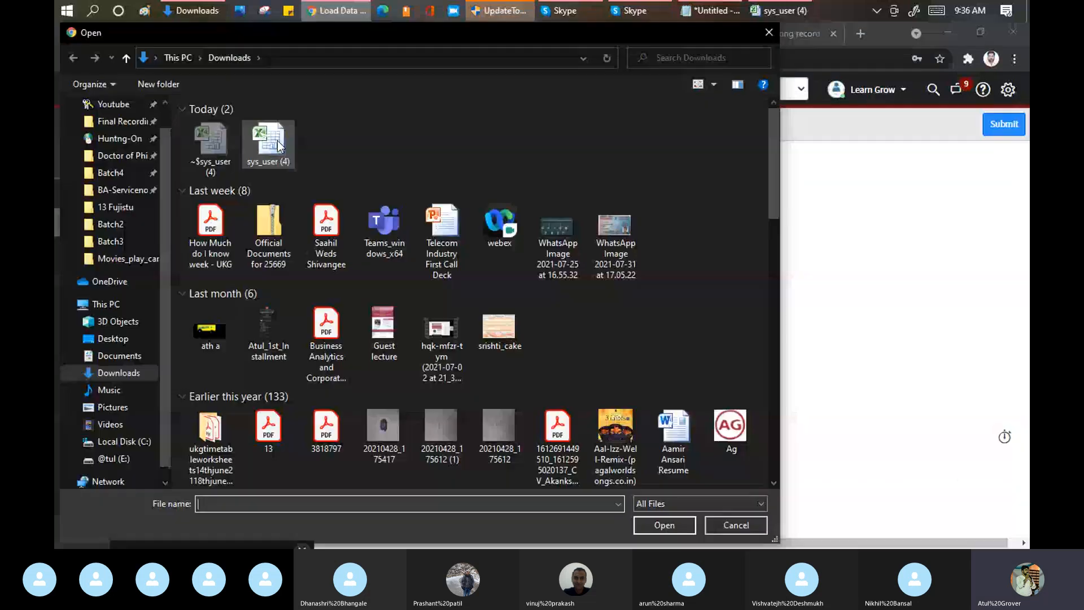
left_click(269, 142)
left_click(671, 525)
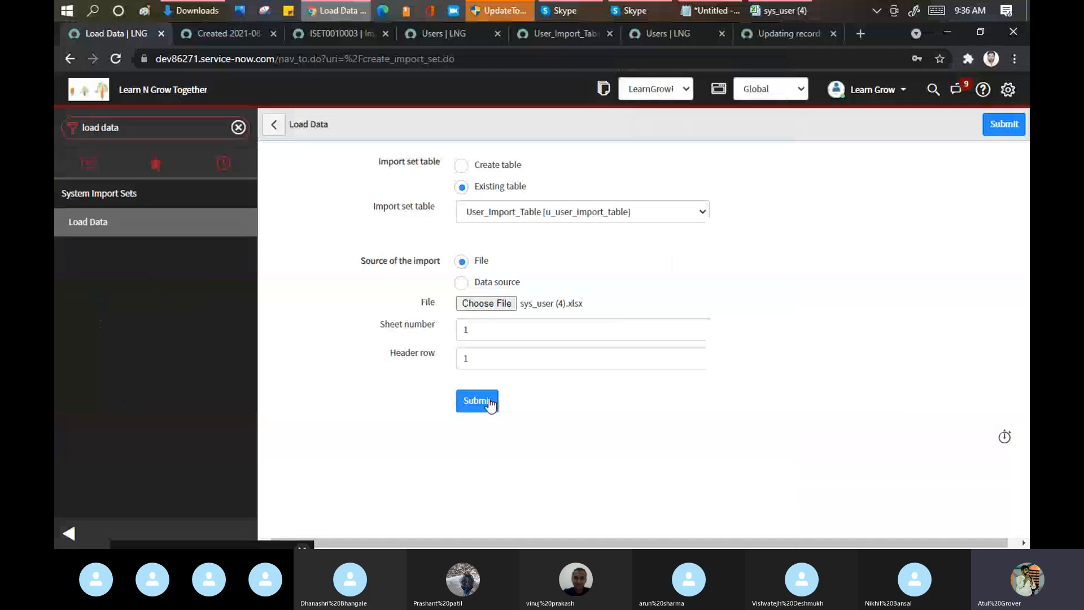
left_click(489, 402)
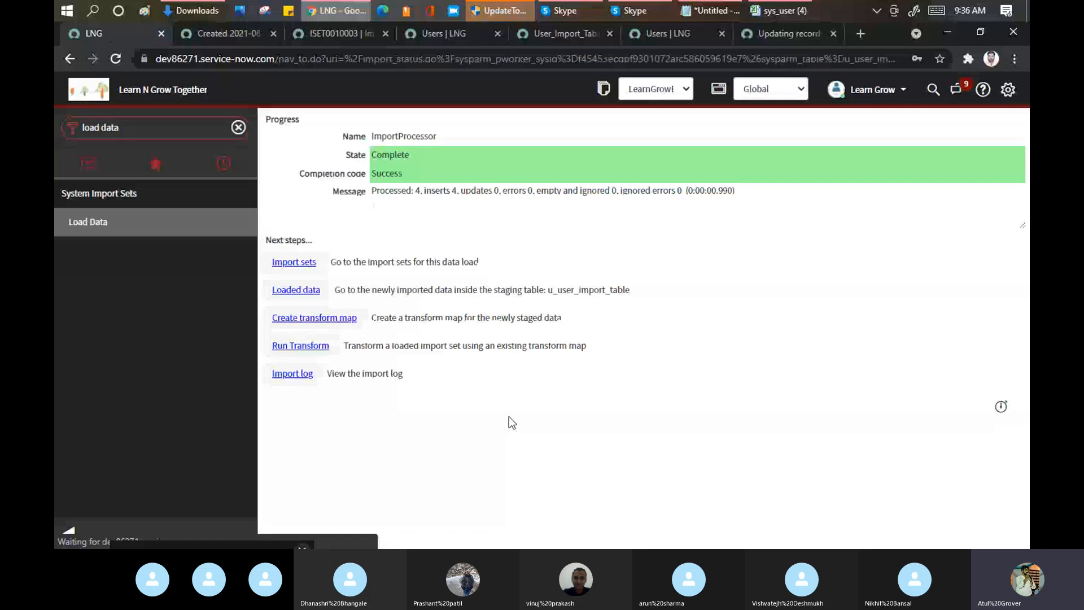
Step: Find the Transform Maps module, filter the map names with "*learn" and open User_Learn_Map
left_click(138, 125)
type("tr")
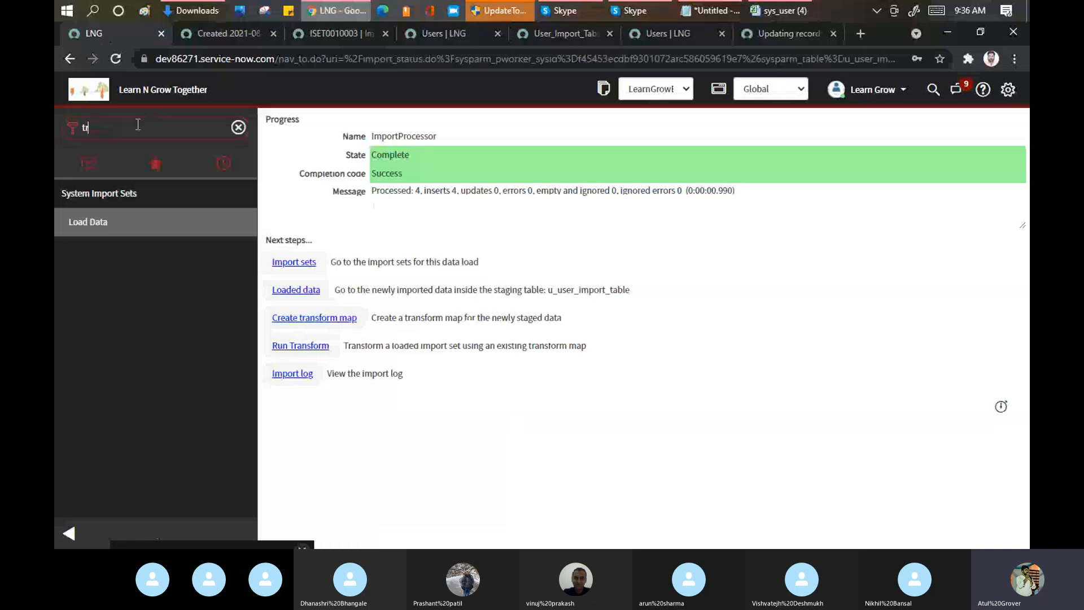
type("ansform ma")
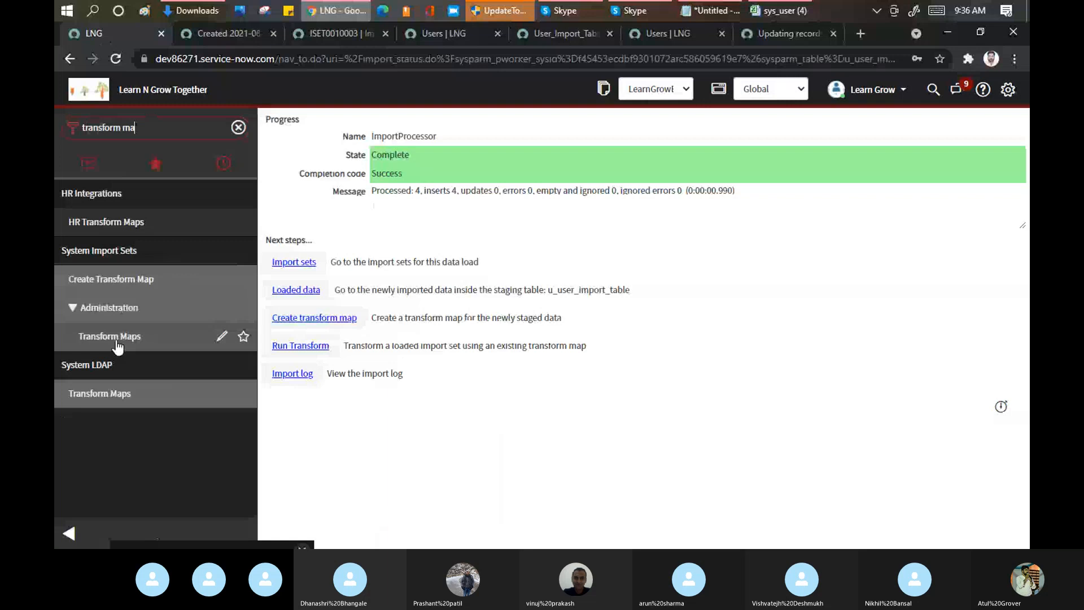
left_click(110, 337)
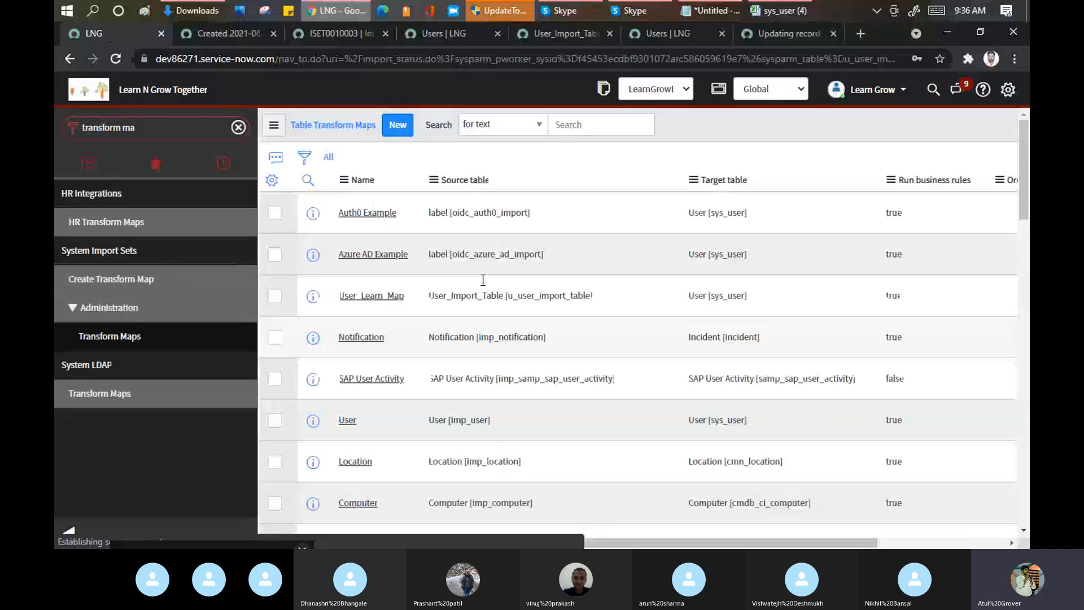
left_click(308, 179)
type("*learn")
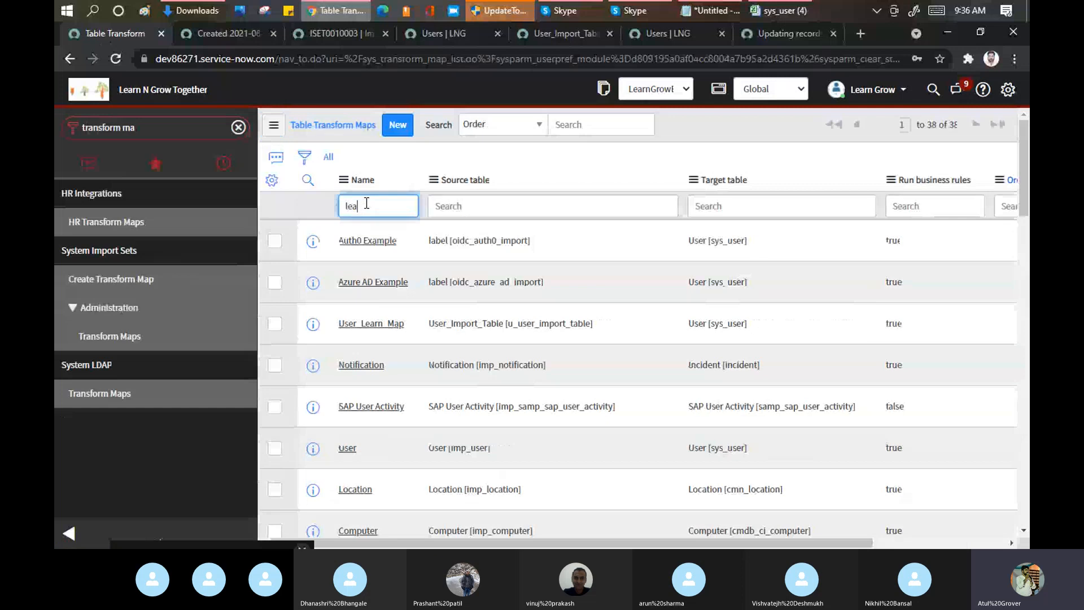
key("Return")
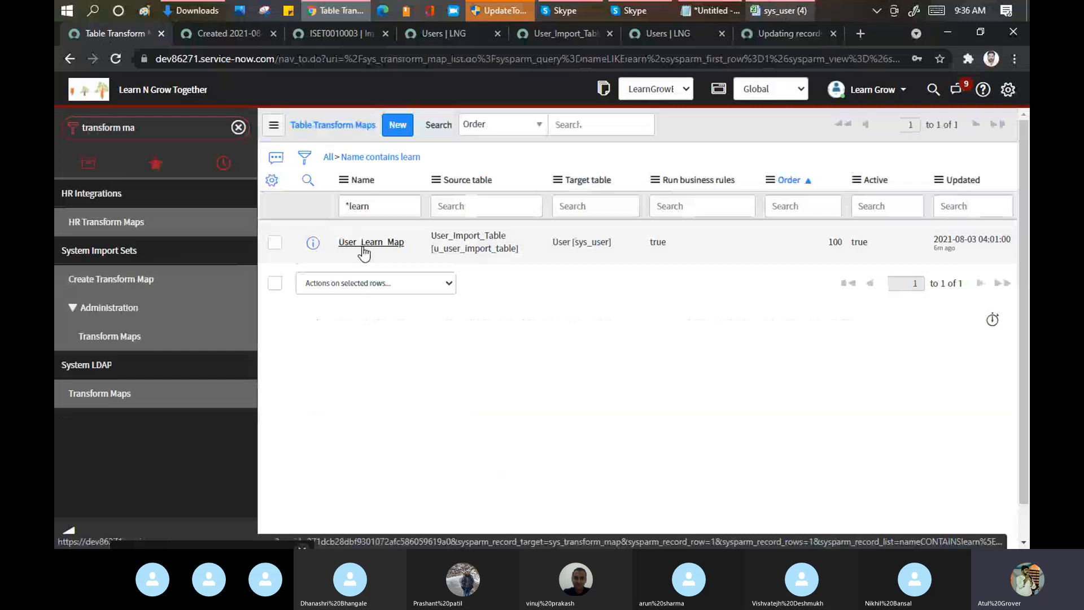
left_click(365, 242)
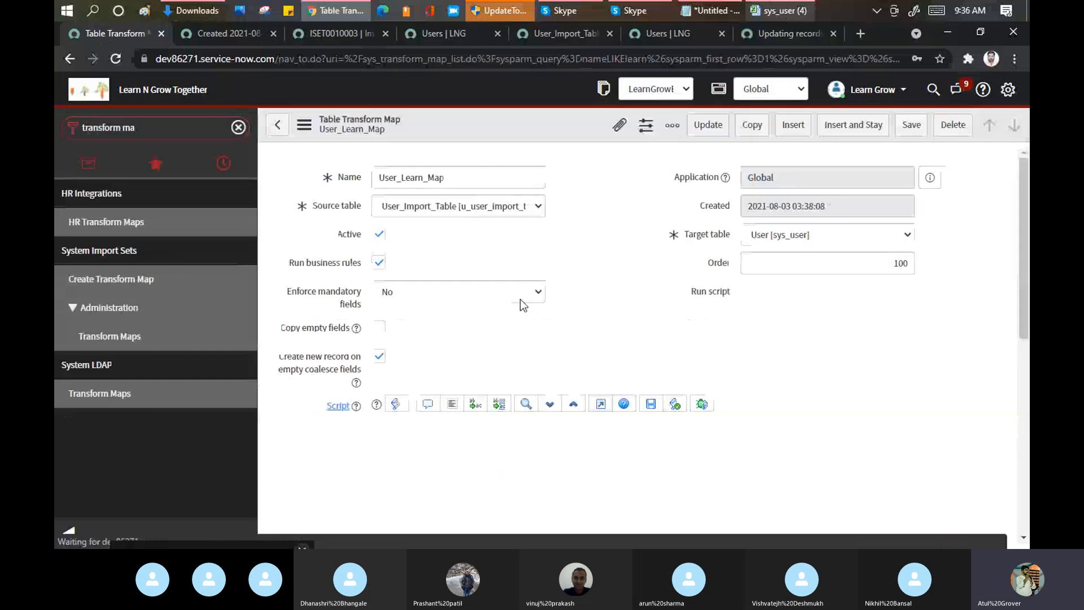
Step: Auto map the matching fields of User_Learn_Map and return to its related links
scroll(589, 252, "down", 2)
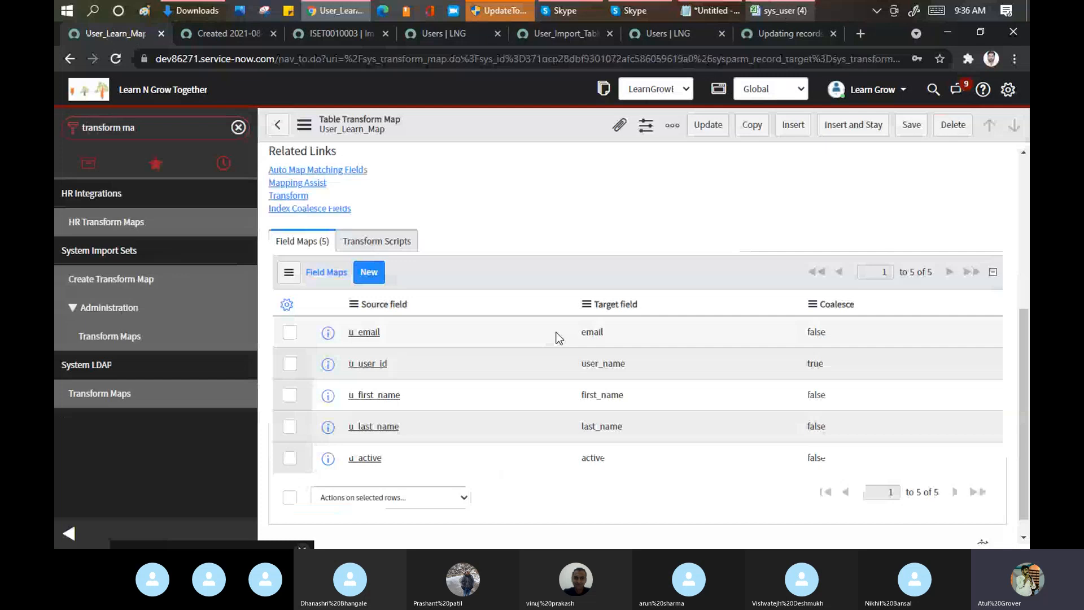
left_click(332, 171)
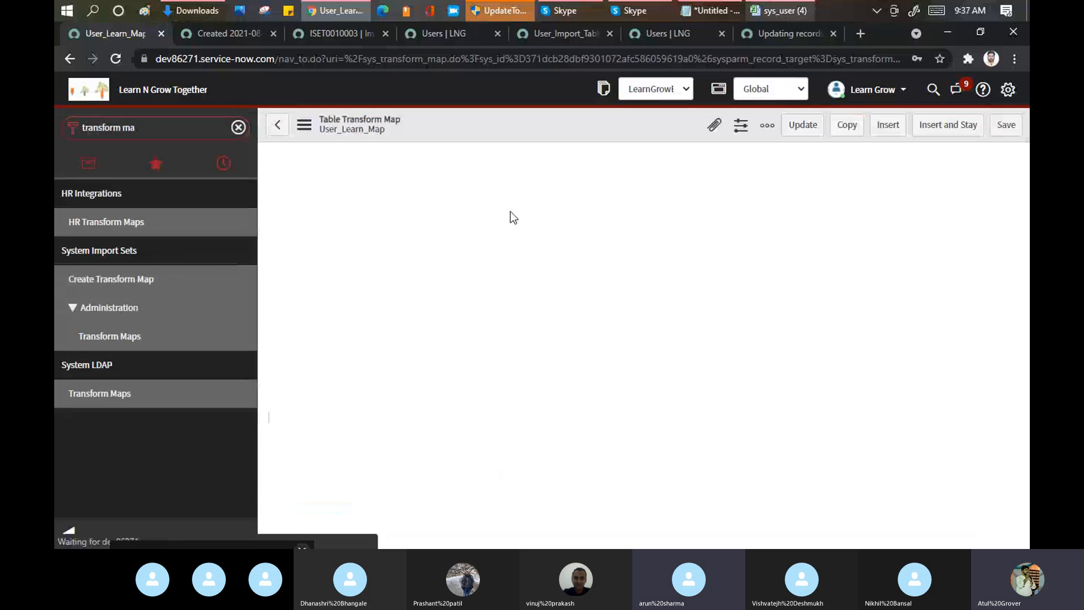
scroll(582, 259, "down", 3)
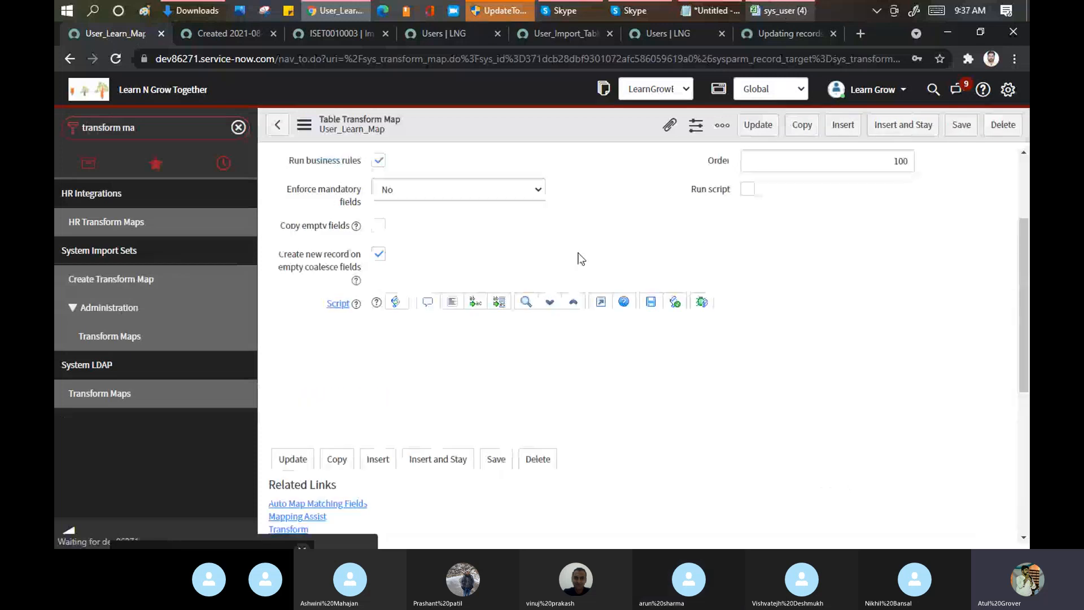
Step: Create a field map in User_Learn_Map from source field Manager to target field Manager, and check the coalesce setting of u_user_id
scroll(580, 259, "down", 5)
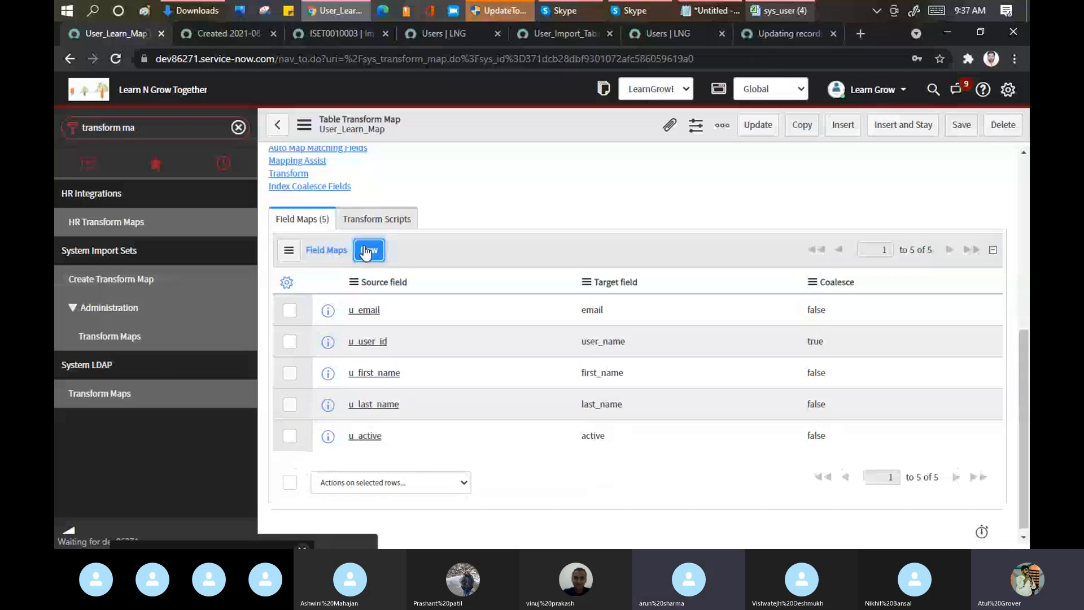
left_click(369, 250)
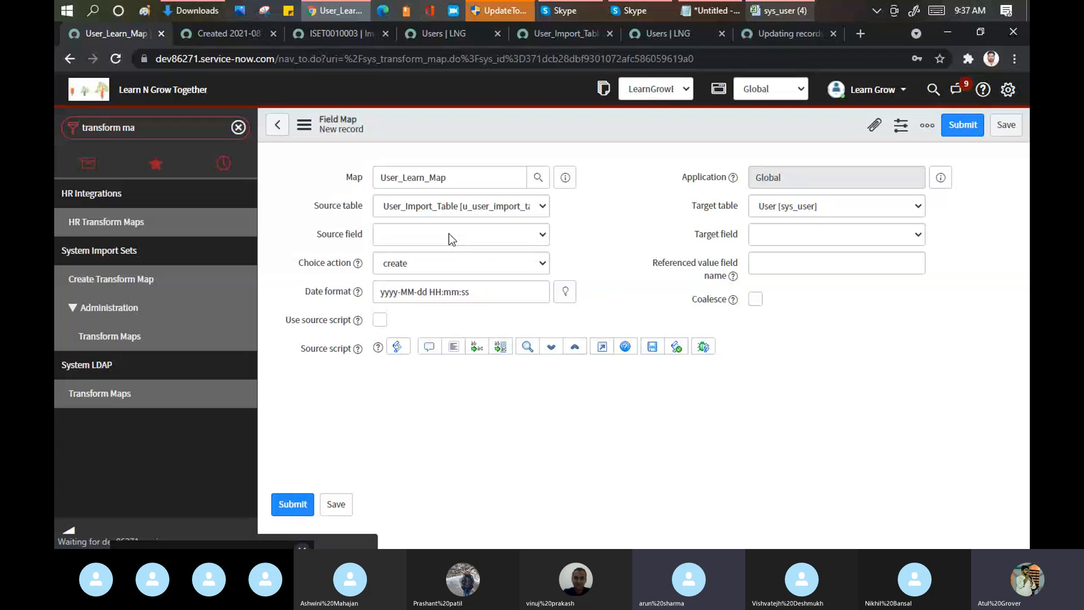
left_click(531, 243)
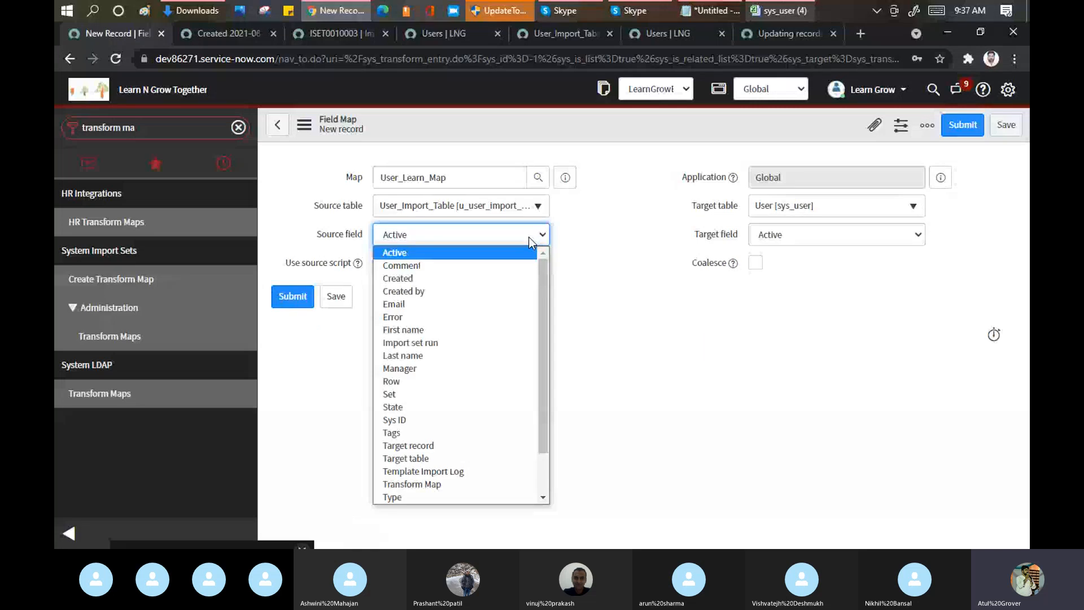
left_click(400, 368)
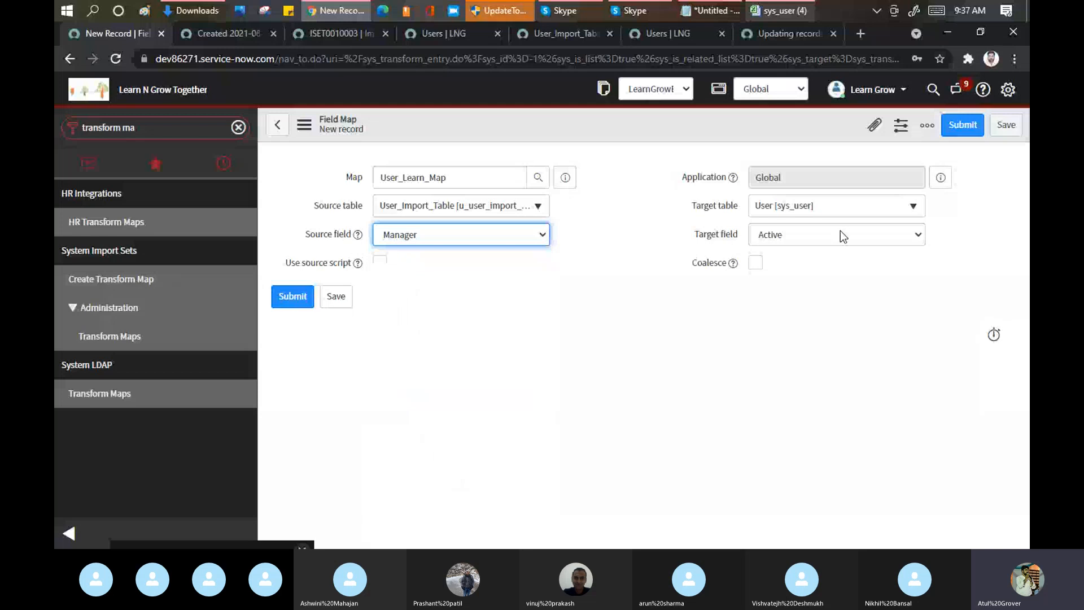
left_click(840, 234)
key("m")
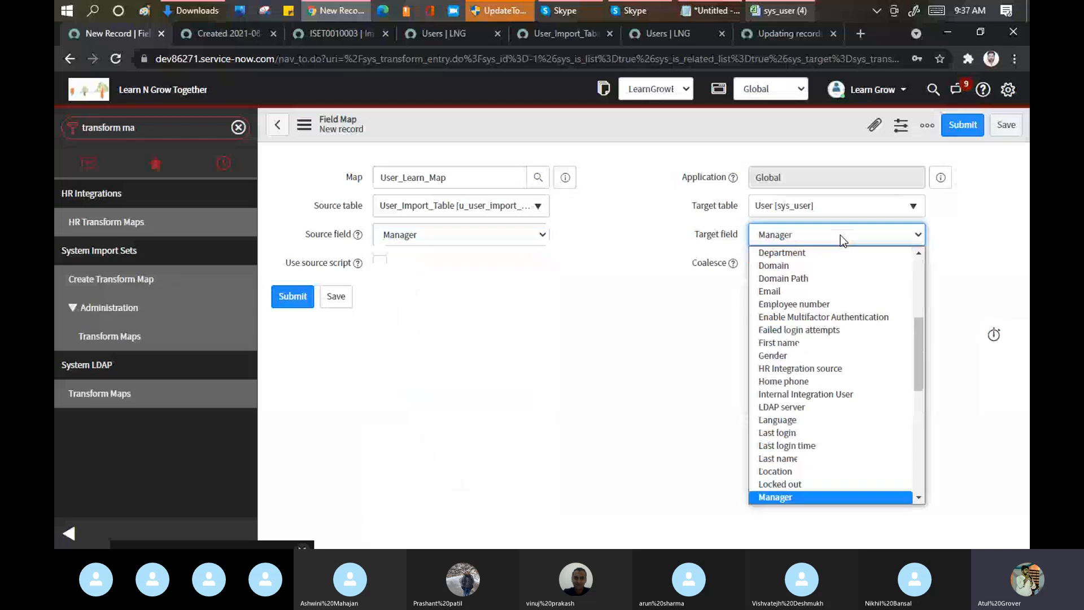
key("Return")
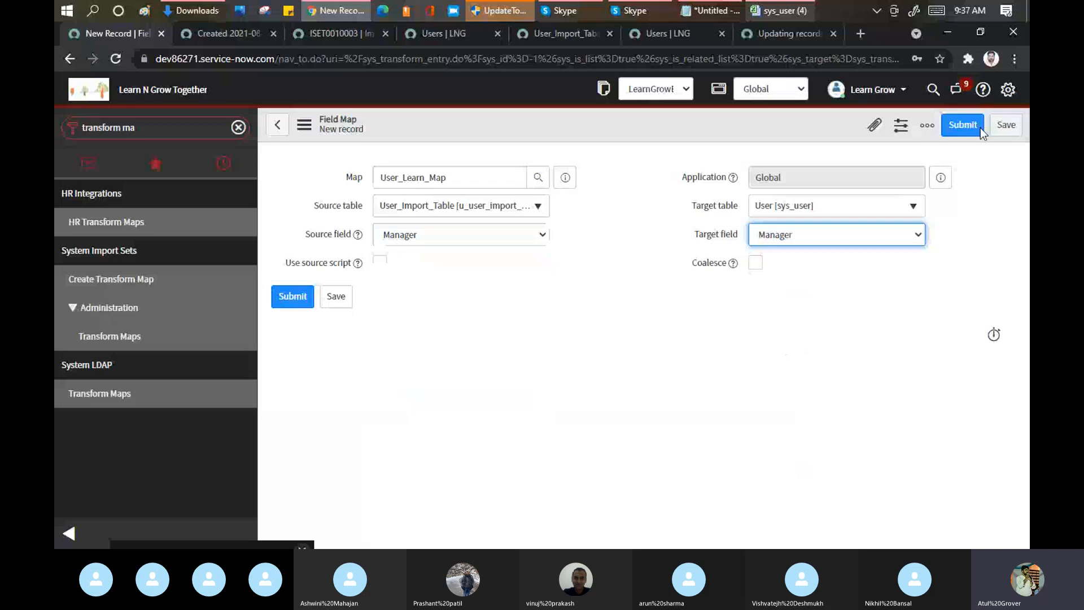
left_click(971, 128)
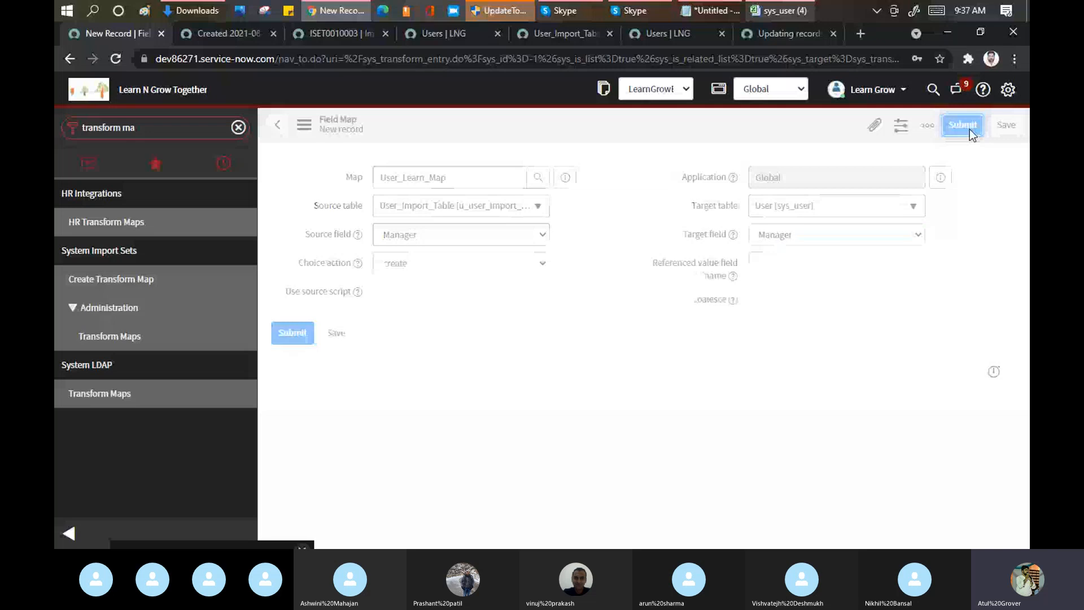
left_click_drag(825, 310, 804, 312)
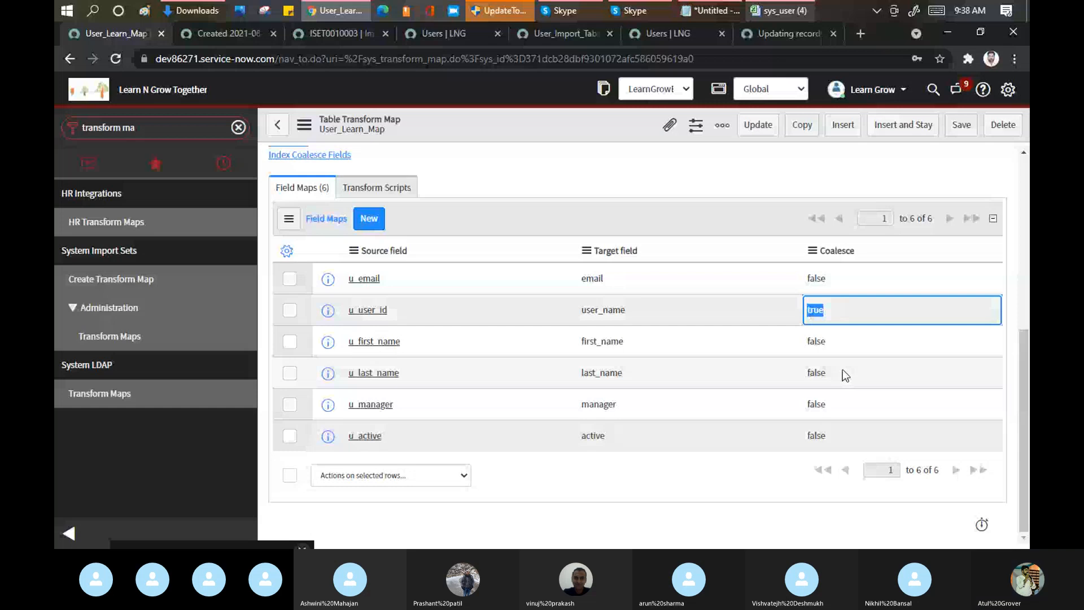
Step: Transform the loaded data, open its transform history and import log, and show the import set rows of ISET0010004
left_click(277, 124)
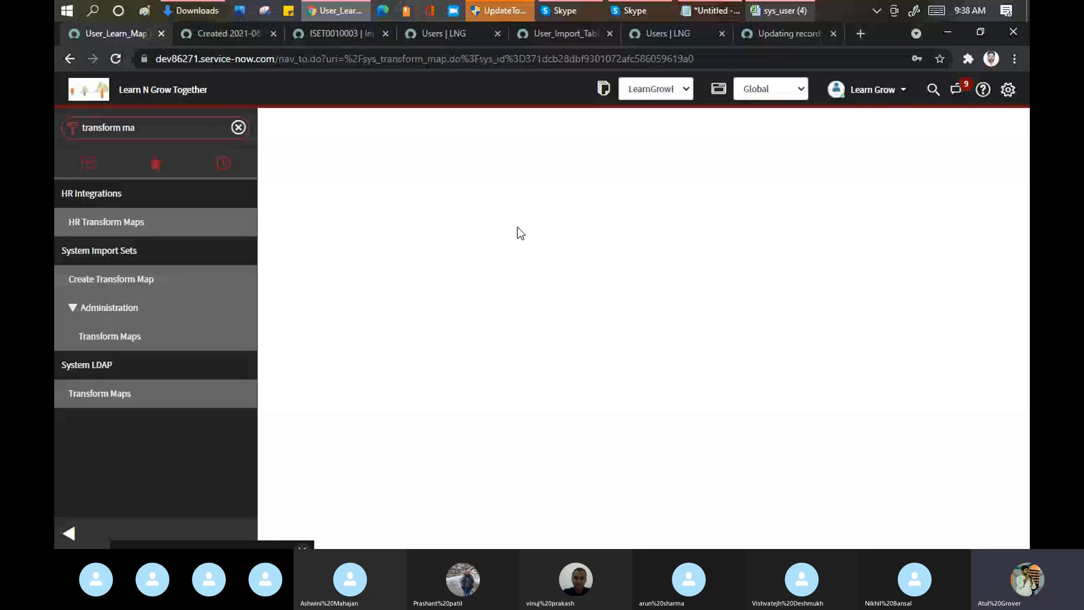
left_click(306, 291, "ctrl")
left_click(299, 318, "ctrl")
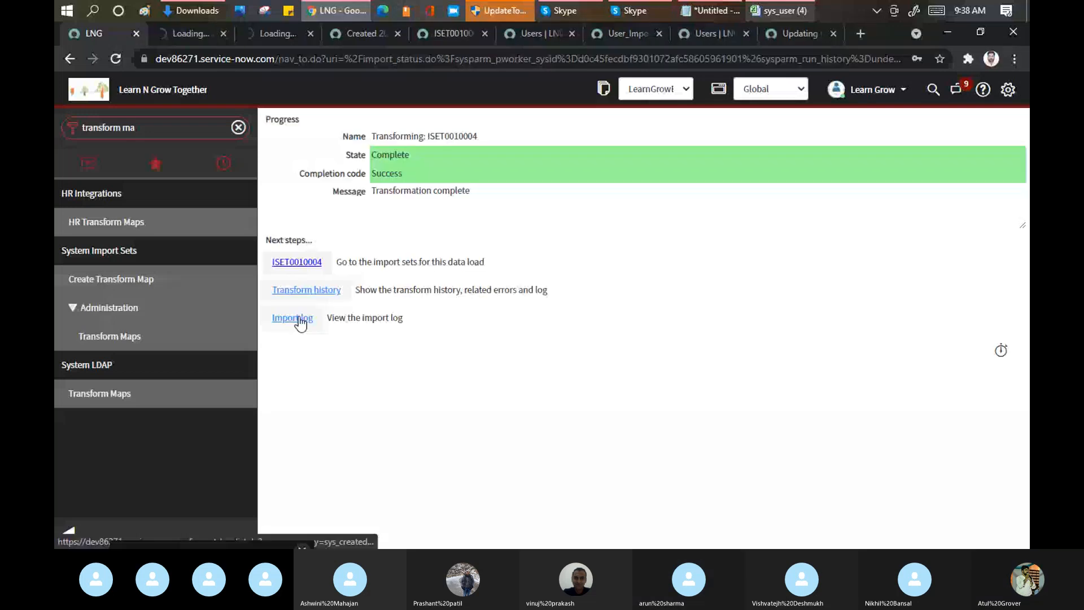
left_click(301, 319, "ctrl")
left_click(182, 33)
scroll(496, 178, "down", 4)
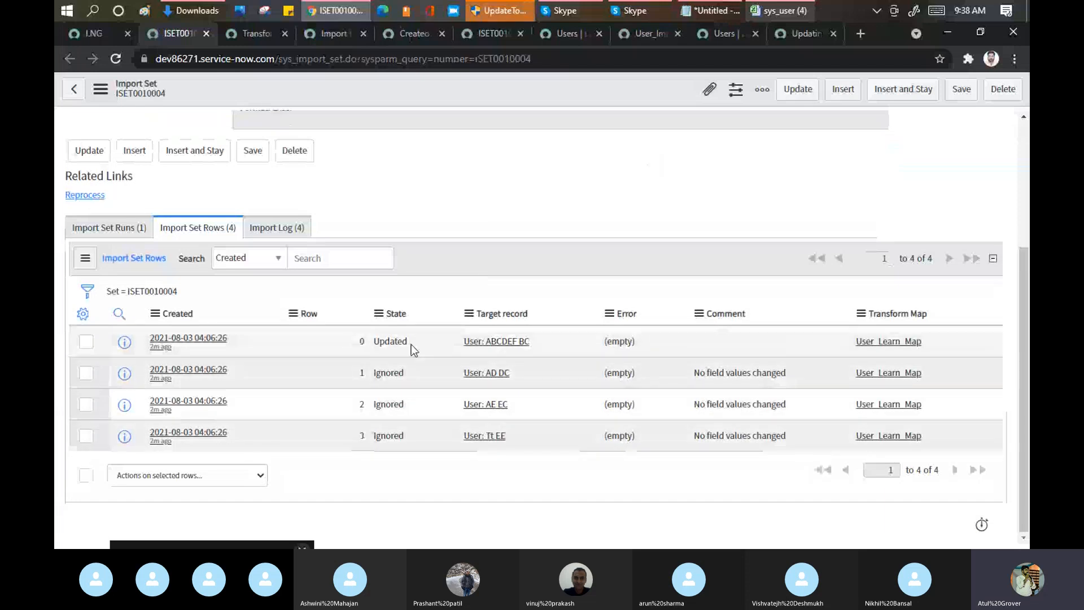
Step: Compare the import set row states with the data rows for BC, CD and TTT in the sys_user (4) workbook in Excel
left_click(778, 10)
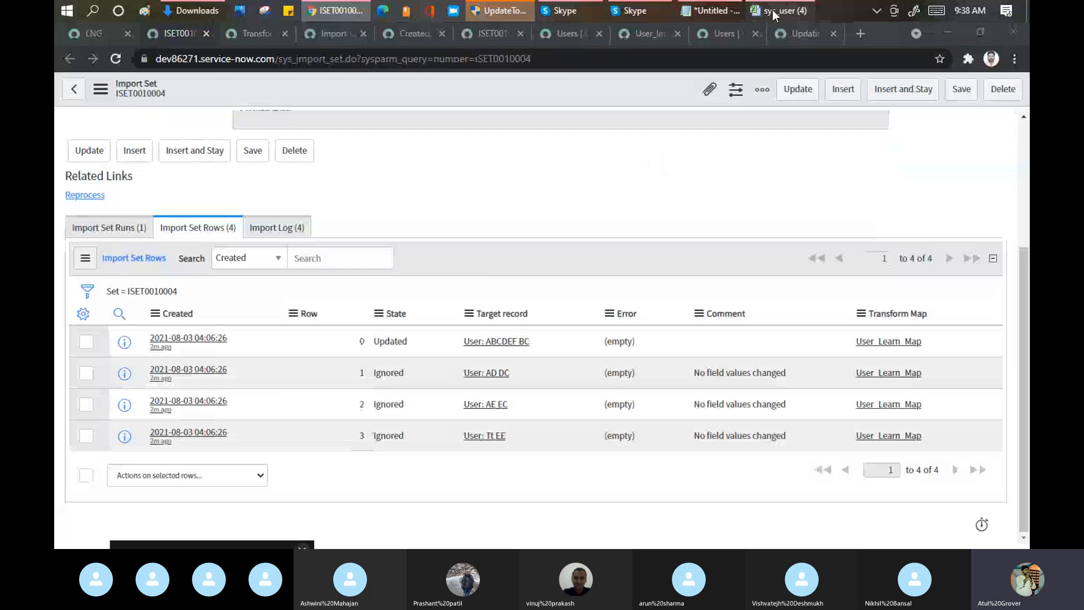
left_click_drag(94, 189, 347, 227)
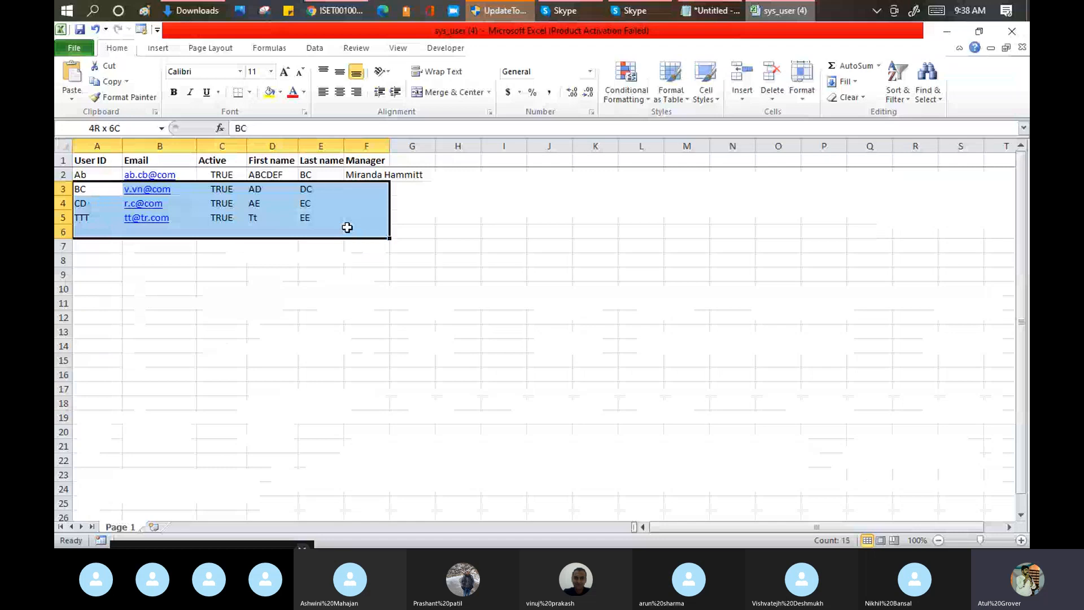
left_click_drag(347, 227, 321, 218)
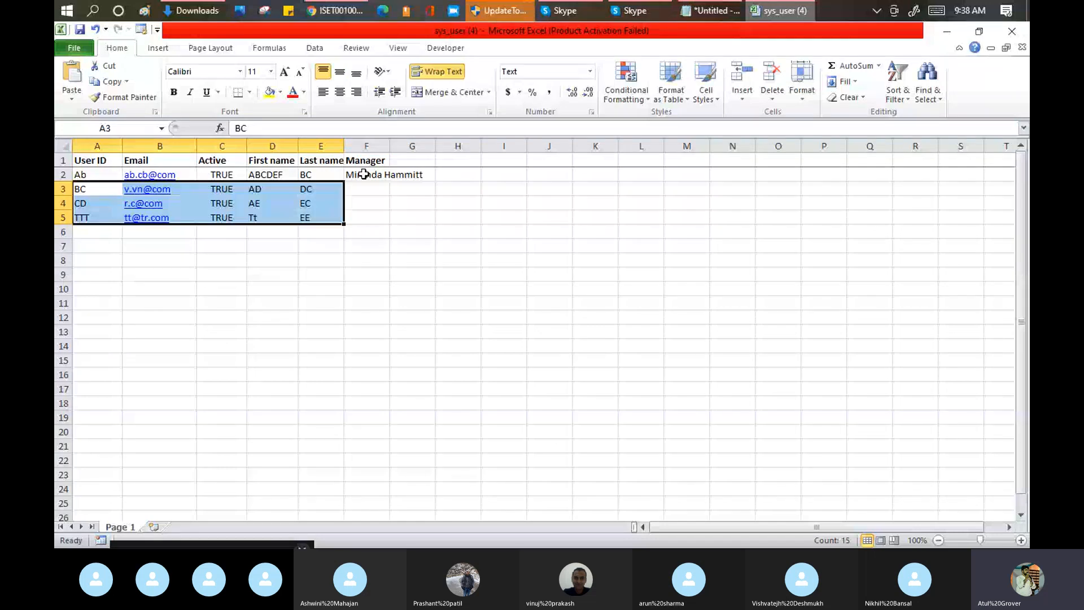
left_click(341, 11)
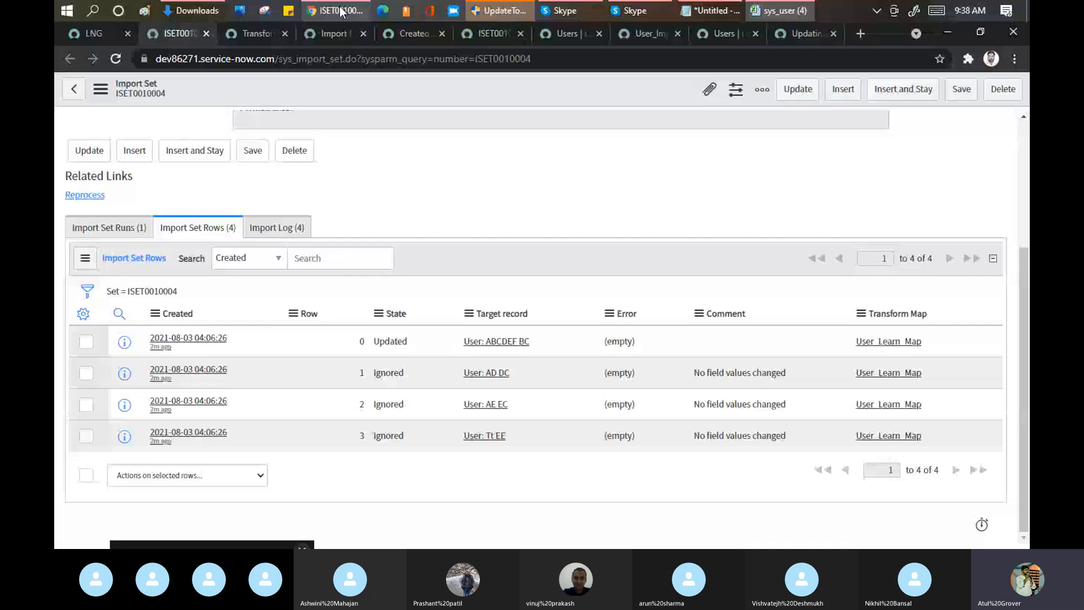
Step: Filter the ServiceNow Users list by the manager name copied from cell F2 of the sys_user (4) workbook
left_click(725, 34)
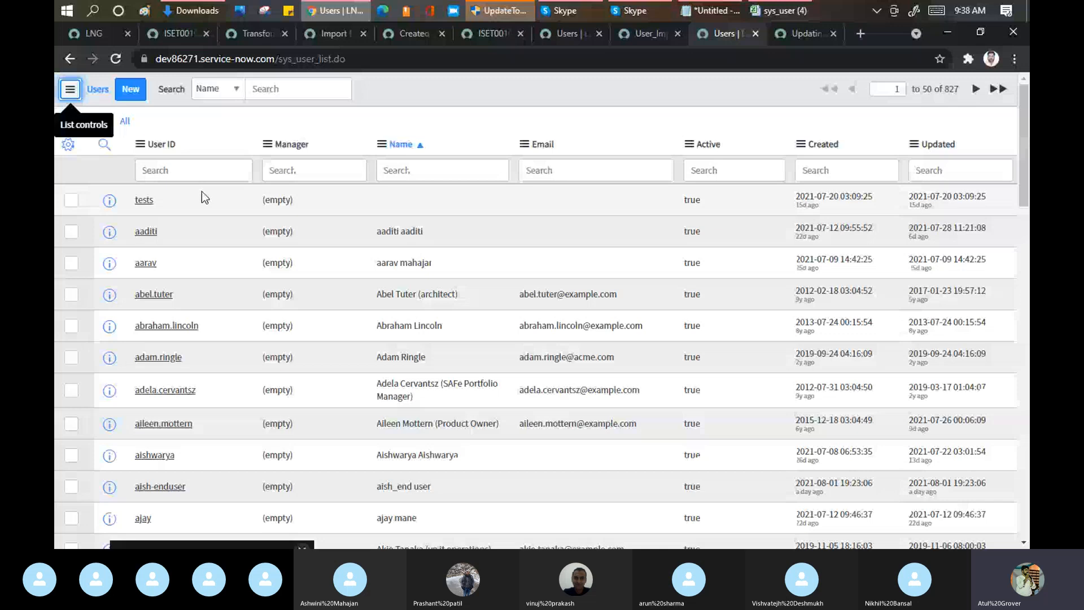
key("alt+Tab")
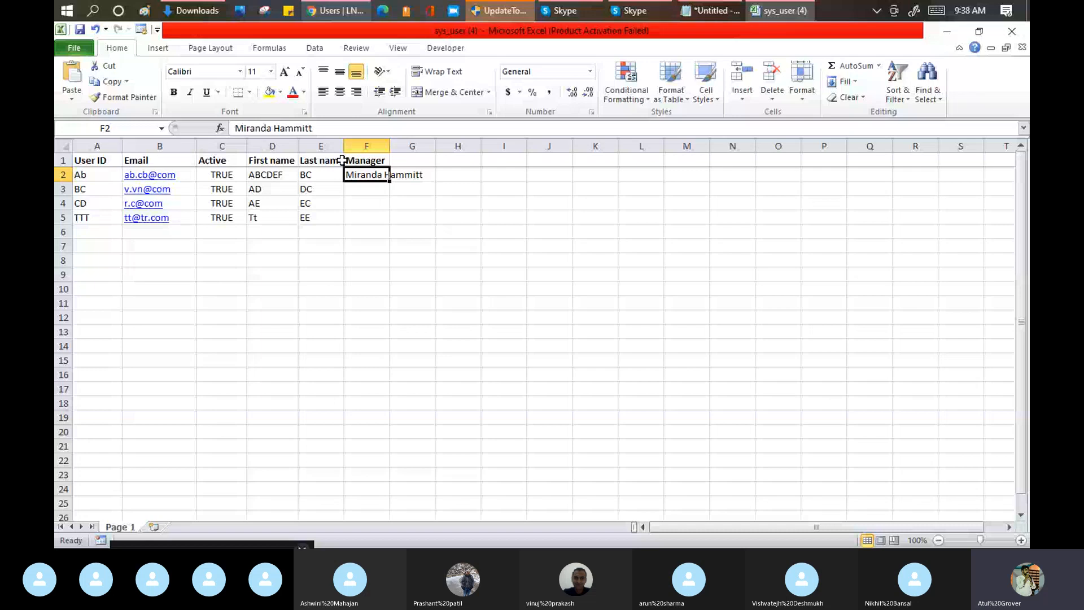
left_click(343, 10)
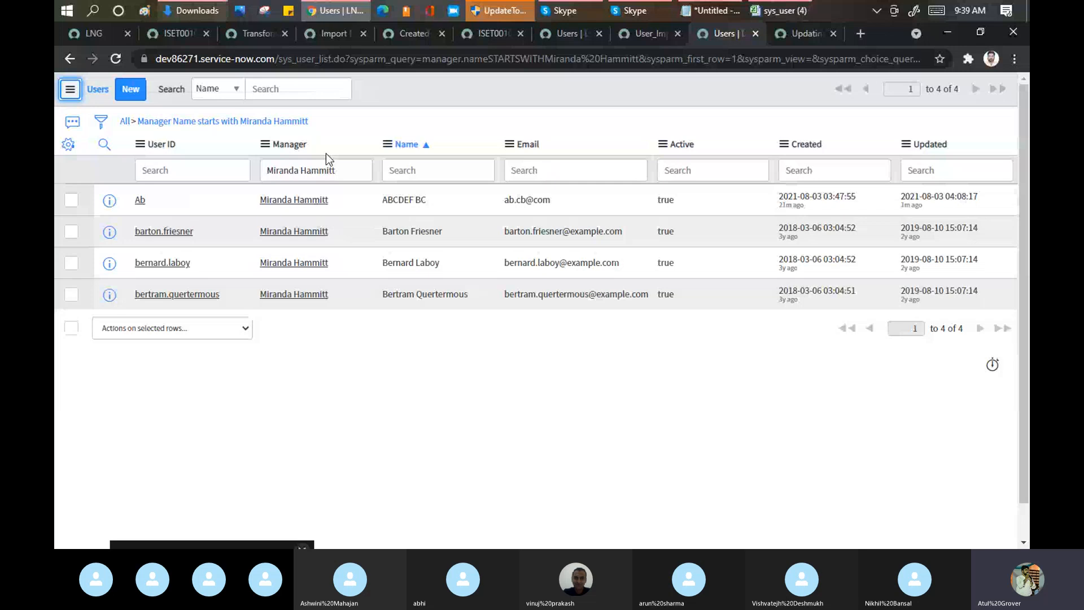
Step: In the sys_user (4) workbook, enter a manager's first name in F3 for BC and the first name with last initial in F4 for CD
left_click(767, 12)
left_click(361, 189)
type("Ar")
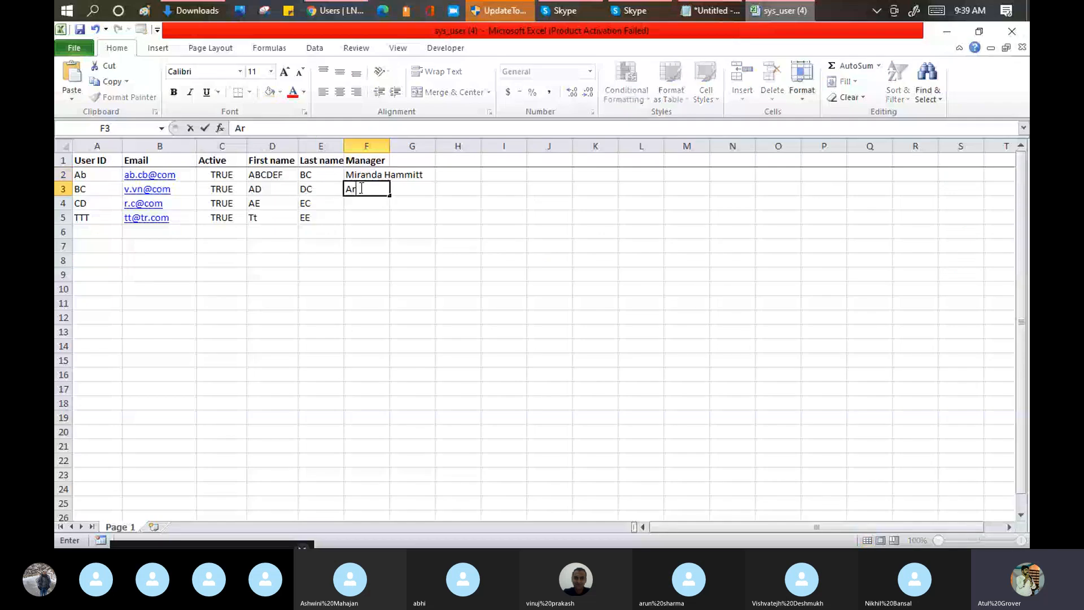
type("un")
key("Return")
type("Arun")
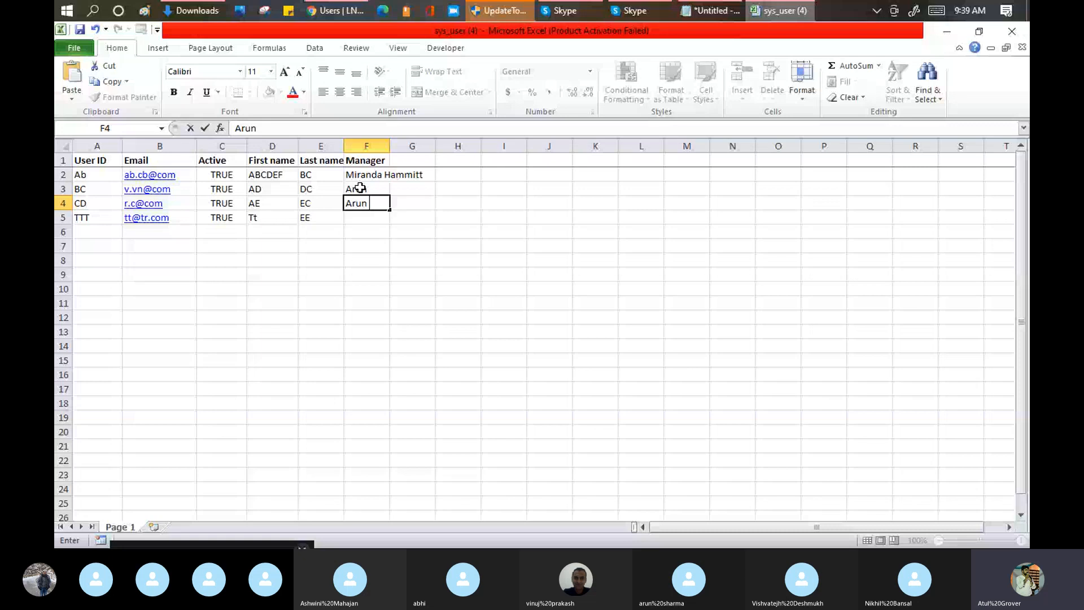
type("S")
key("Return")
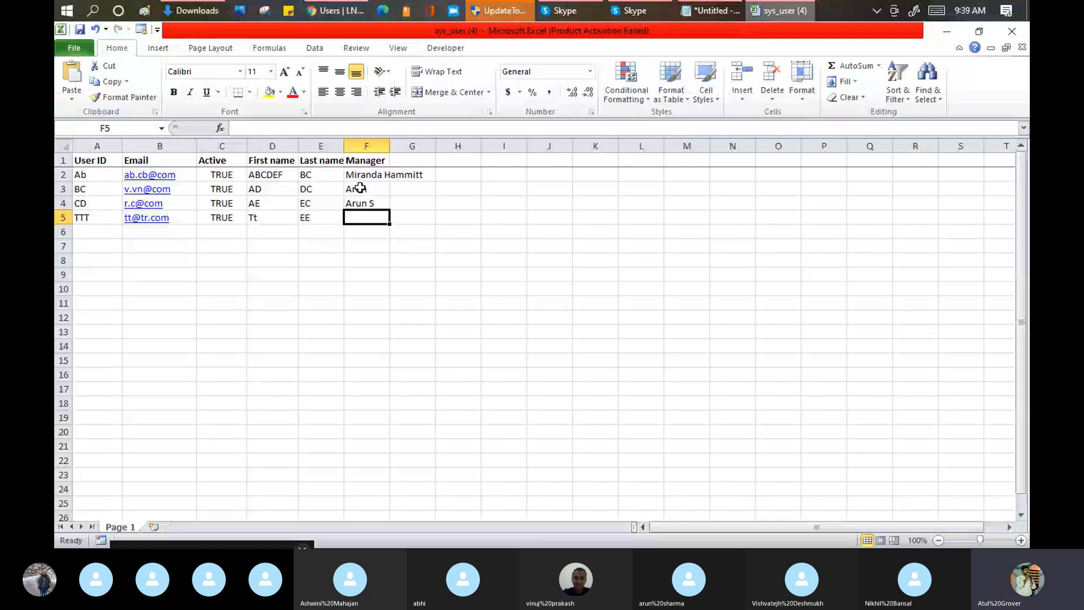
Step: Open ServiceNow Training_master_Batch4, give the import set topics in A31:A32 of the Agenda sheet the pink format of other topics, and save the workbook
left_click(779, 12)
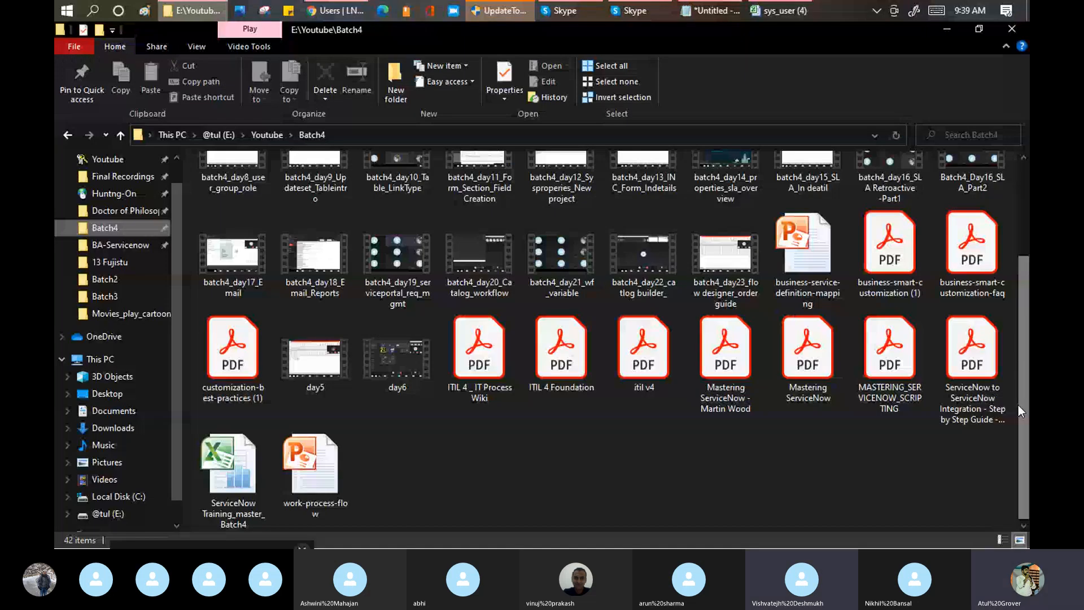
left_click(778, 15)
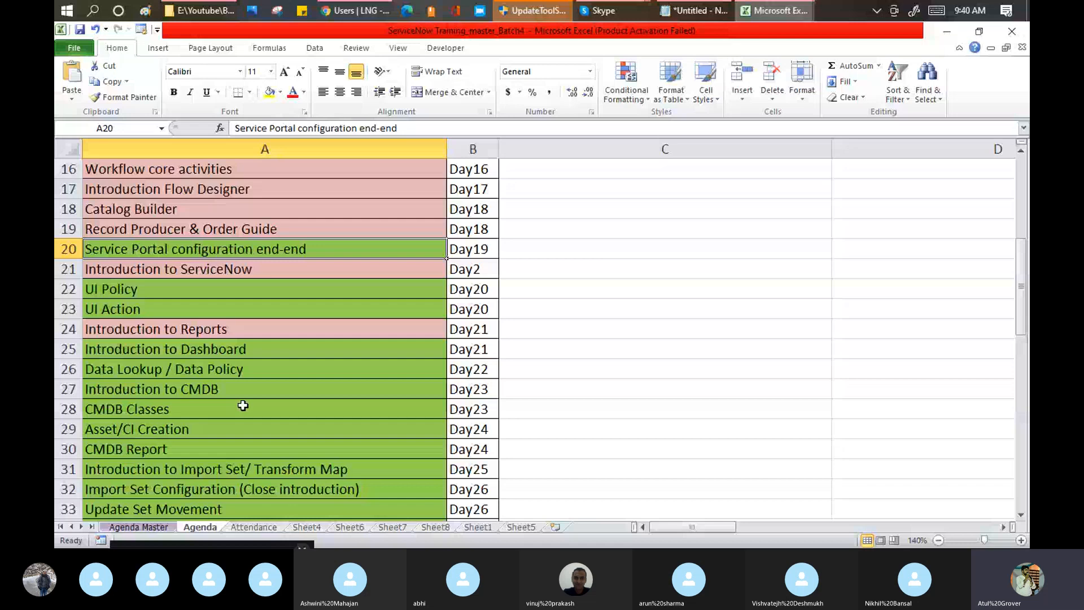
scroll(243, 406, "down", 1)
left_click_drag(243, 406, 265, 423)
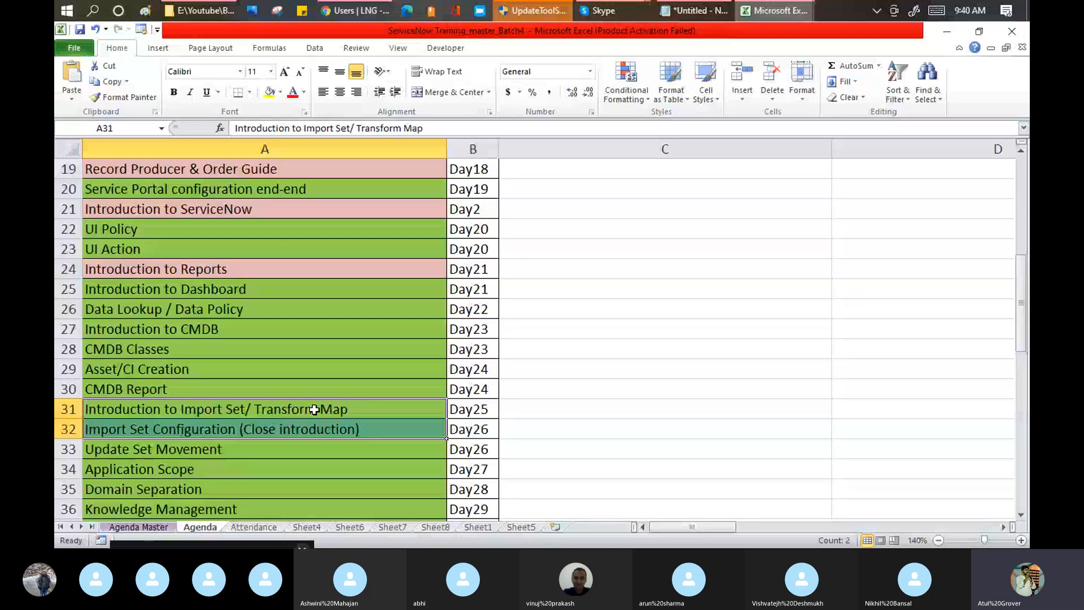
key("alt+h")
key("f")
key("p")
key("Escape")
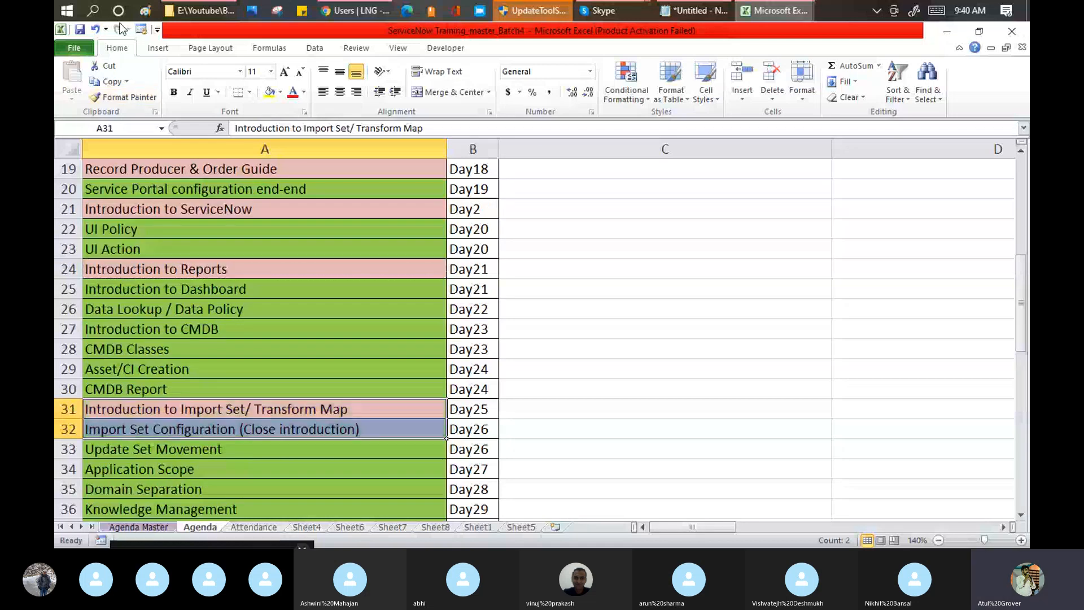
left_click(80, 28)
left_click(512, 329)
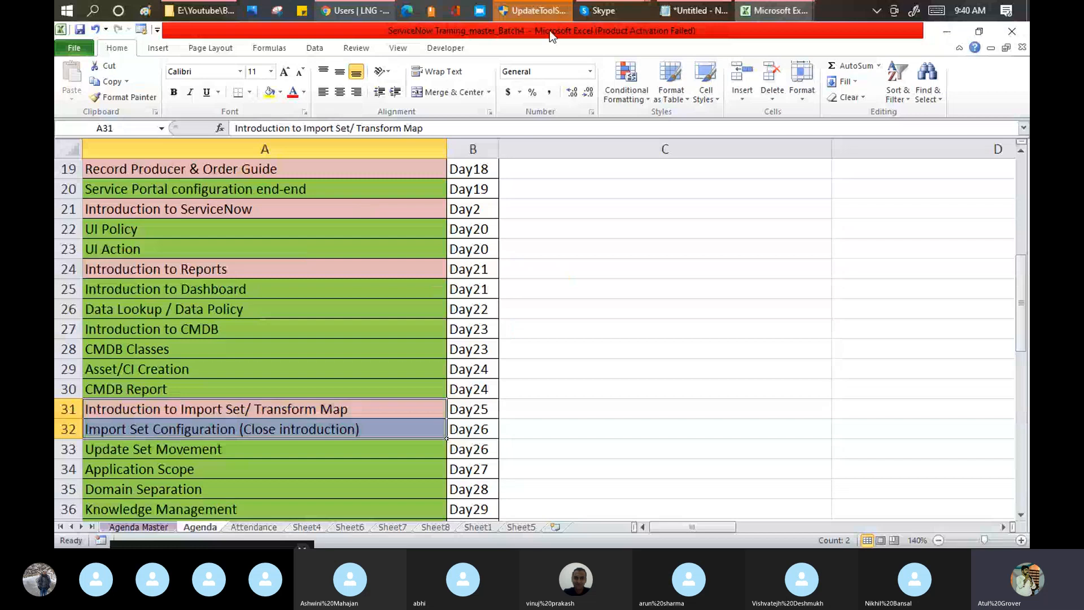
left_click(601, 10)
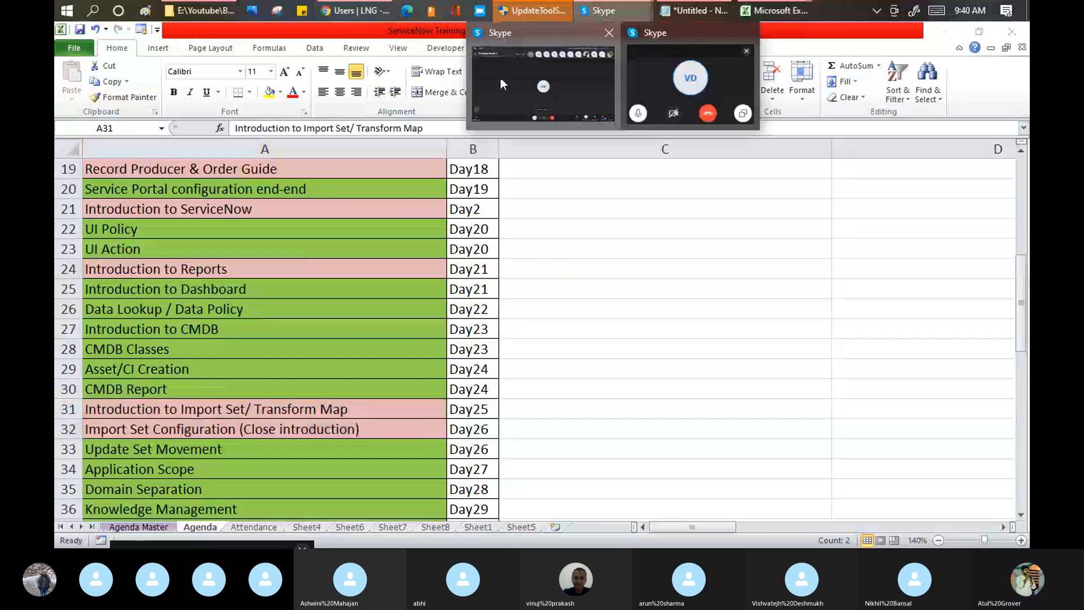
left_click(501, 80)
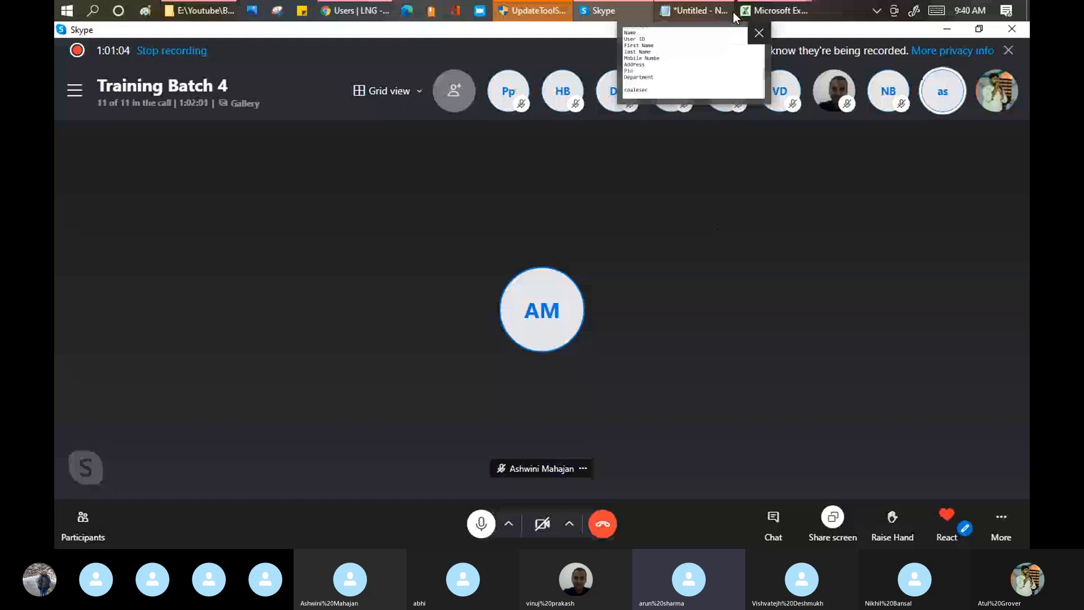
mouse_move(767, 10)
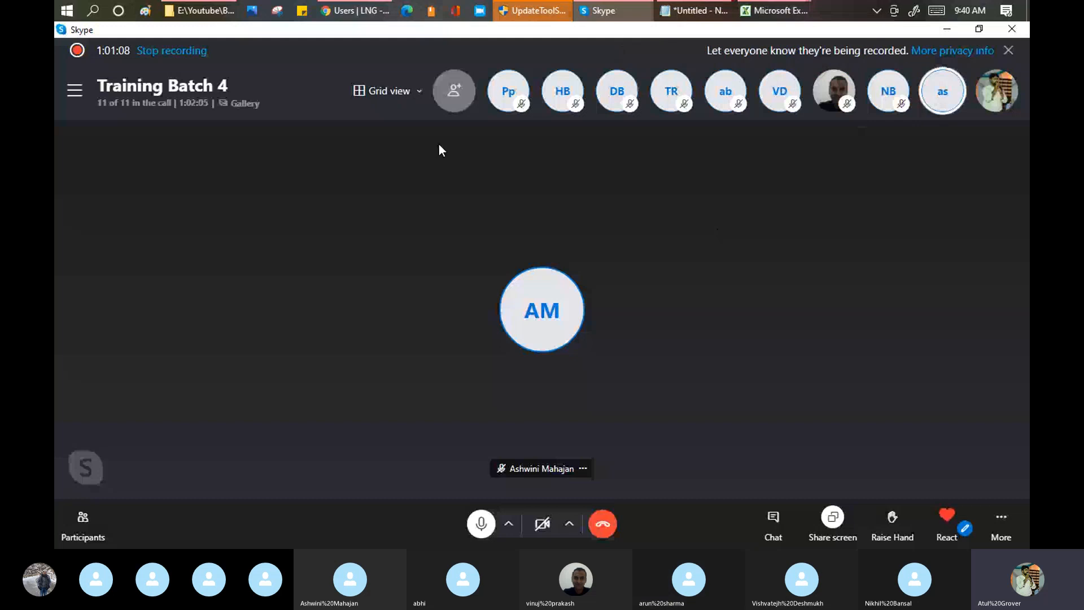
mouse_move(347, 15)
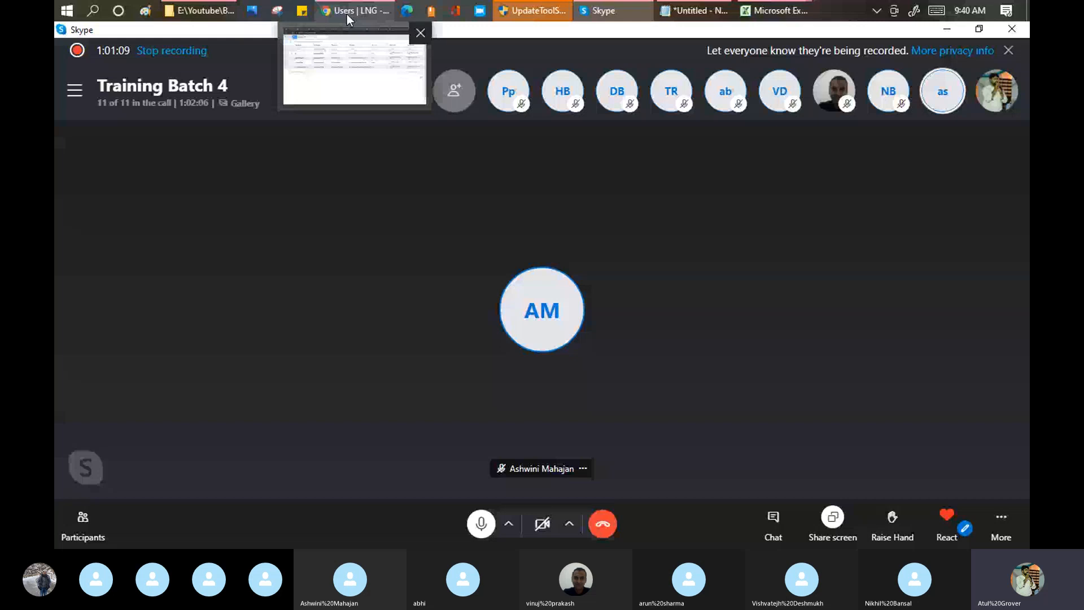
left_click(346, 14)
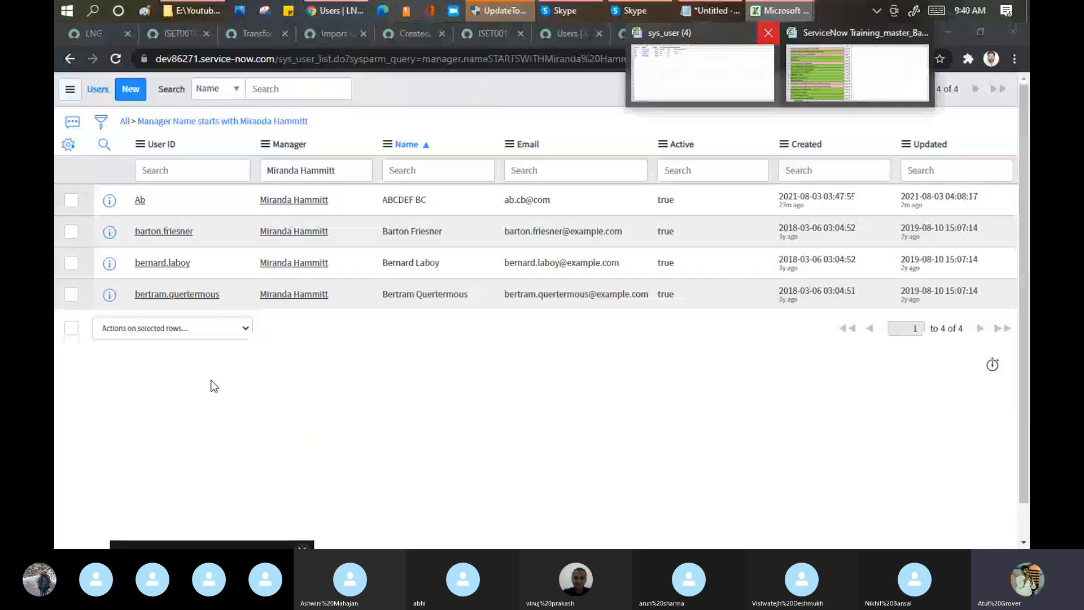
left_click(857, 74)
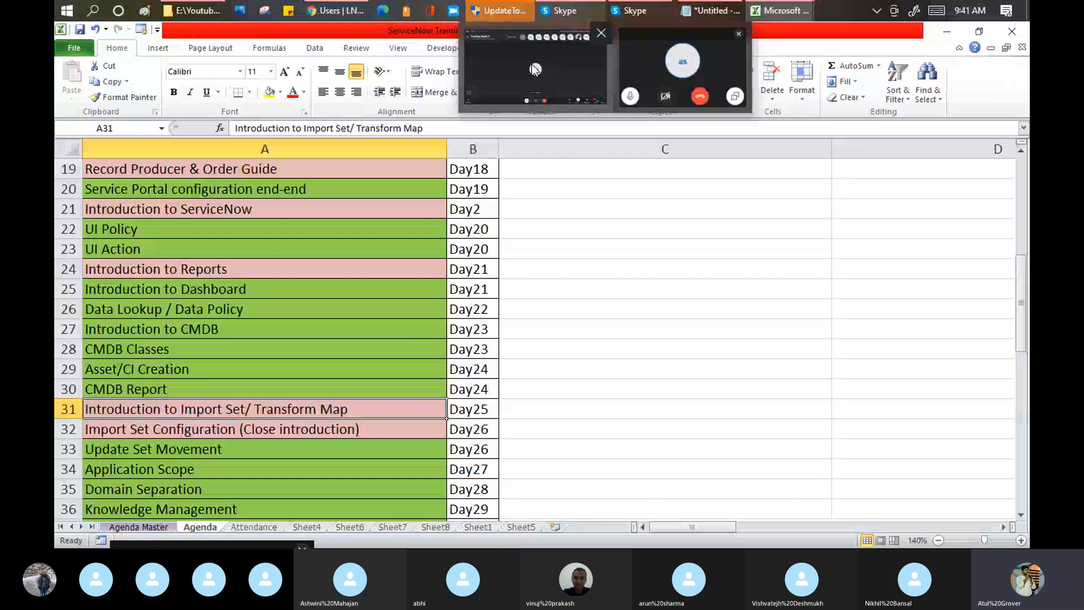
left_click(535, 69)
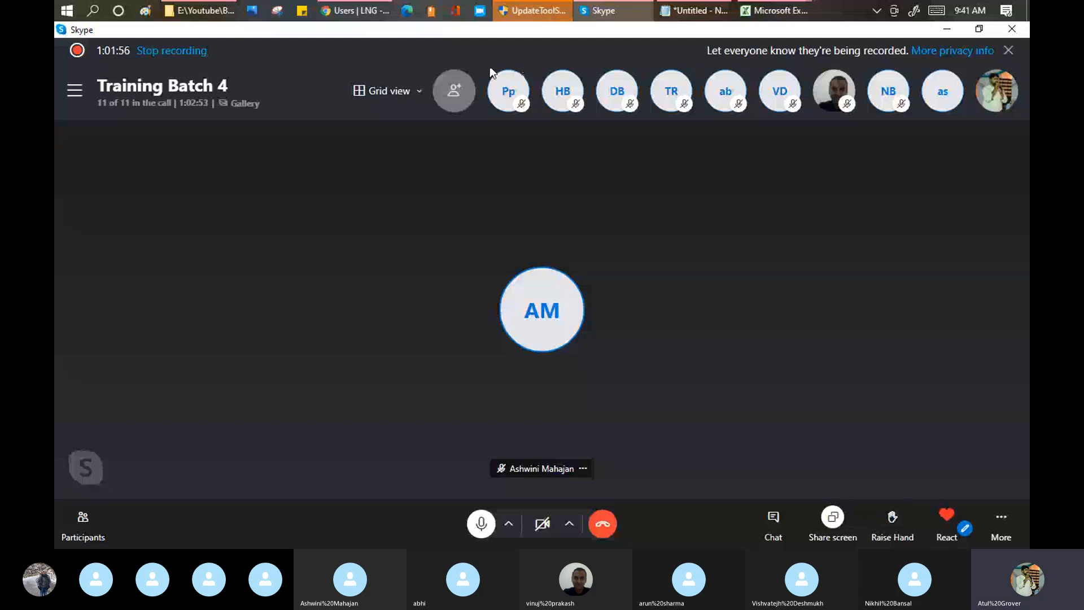
Step: Return to the filtered Users list in ServiceNow and show the export formats available from the Manager column options
left_click(356, 11)
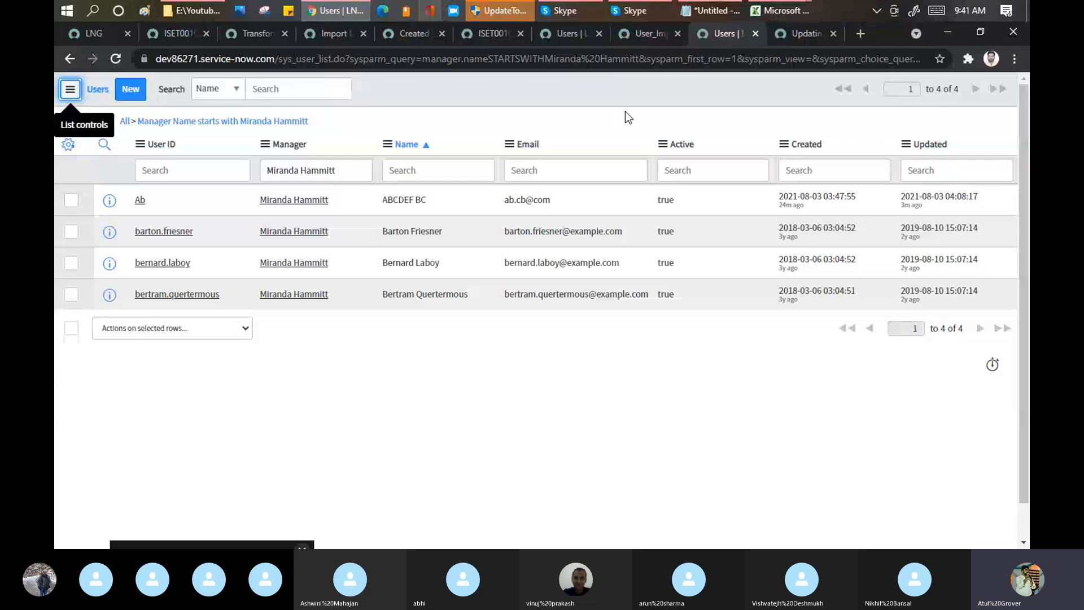
left_click(264, 145)
mouse_move(341, 321)
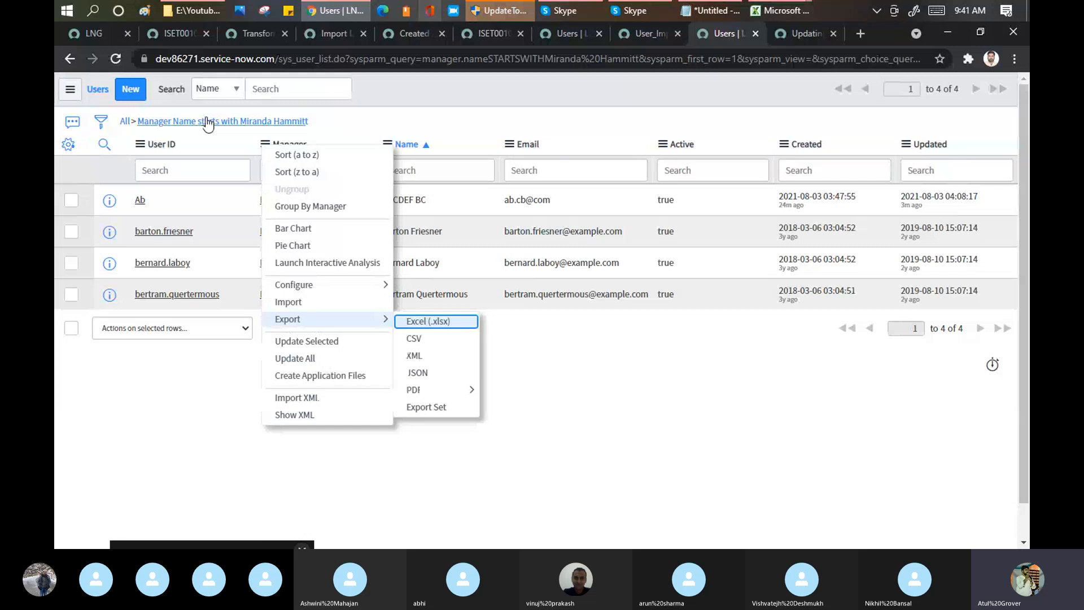
left_click(63, 94)
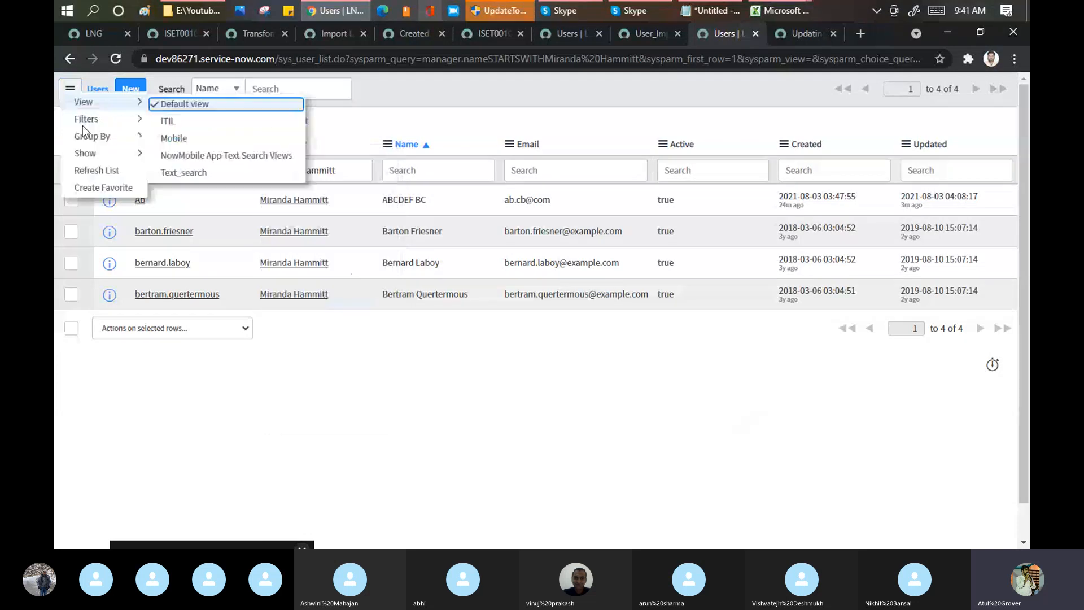
mouse_move(133, 124)
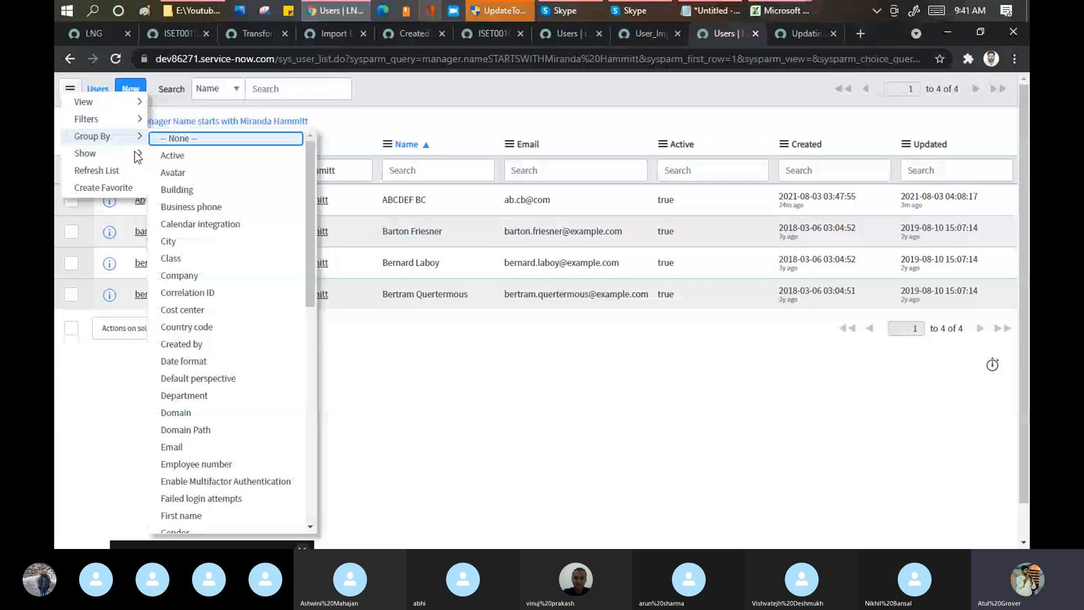
left_click(265, 144)
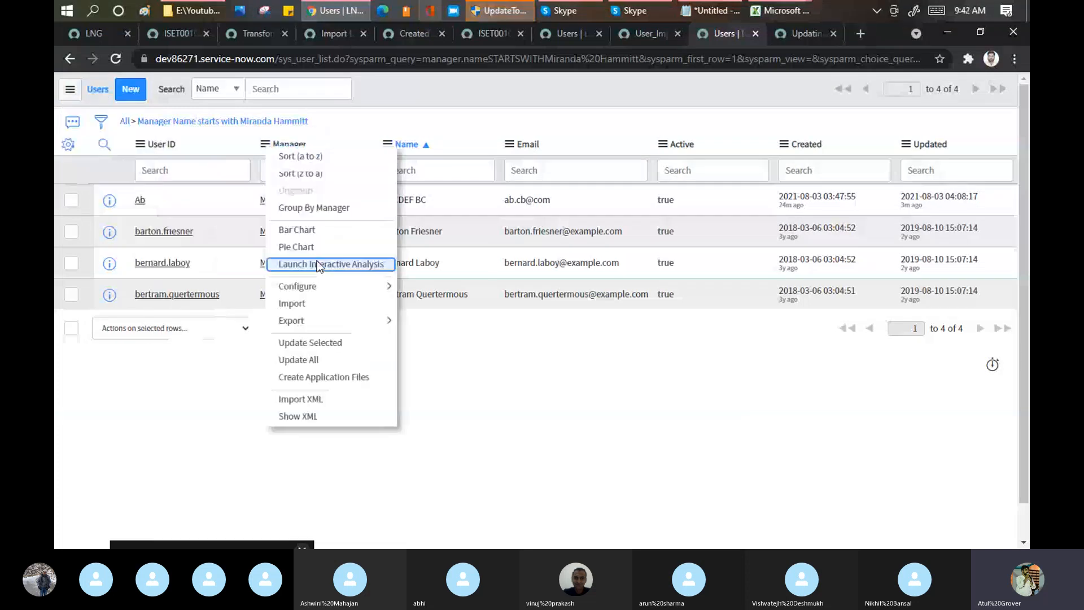
left_click(323, 304)
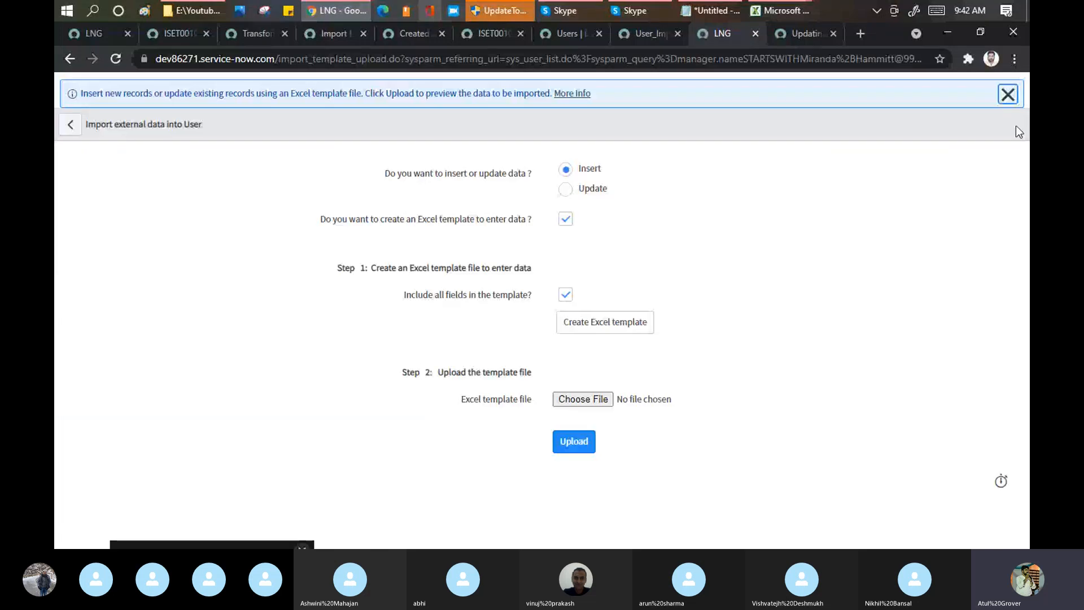
left_click(1007, 95)
left_click(70, 90)
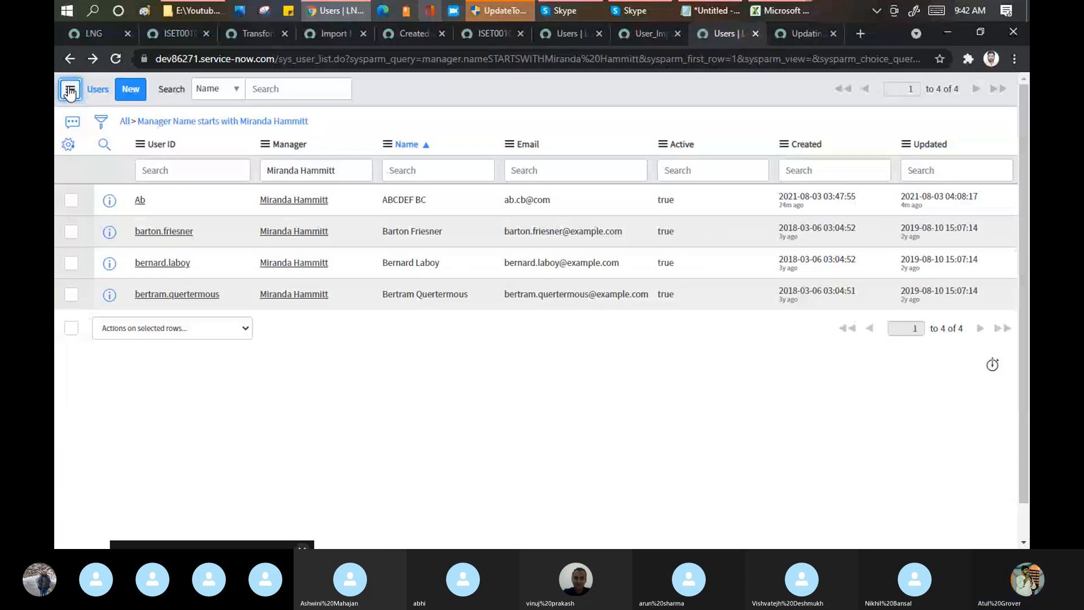
Step: Open the external data import for the User table, and create and download an Excel insert template with all fields included
left_click(70, 91)
left_click(300, 300)
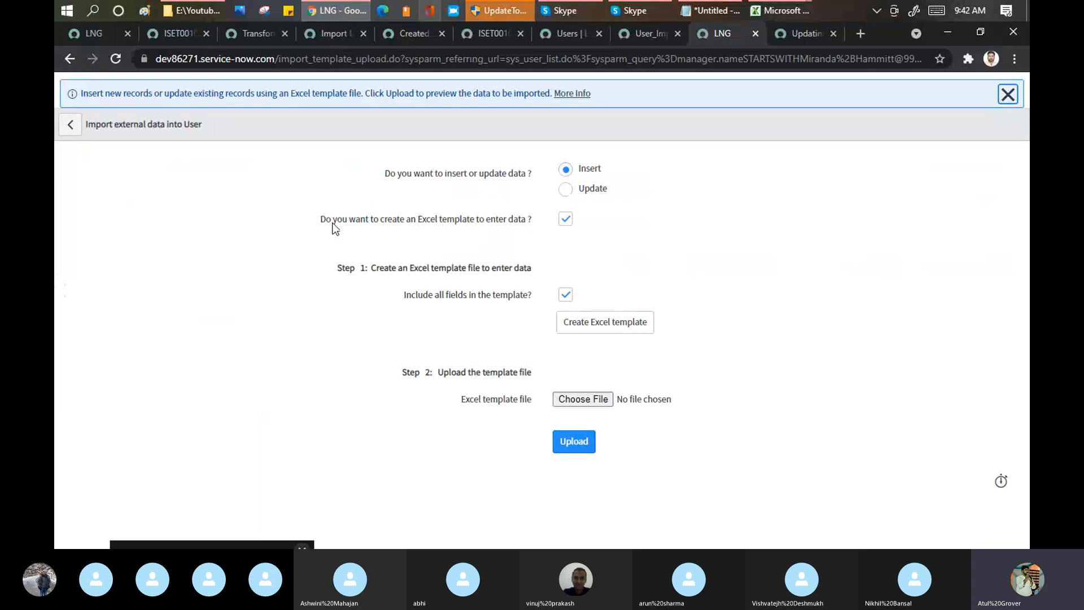
left_click_drag(334, 225, 519, 232)
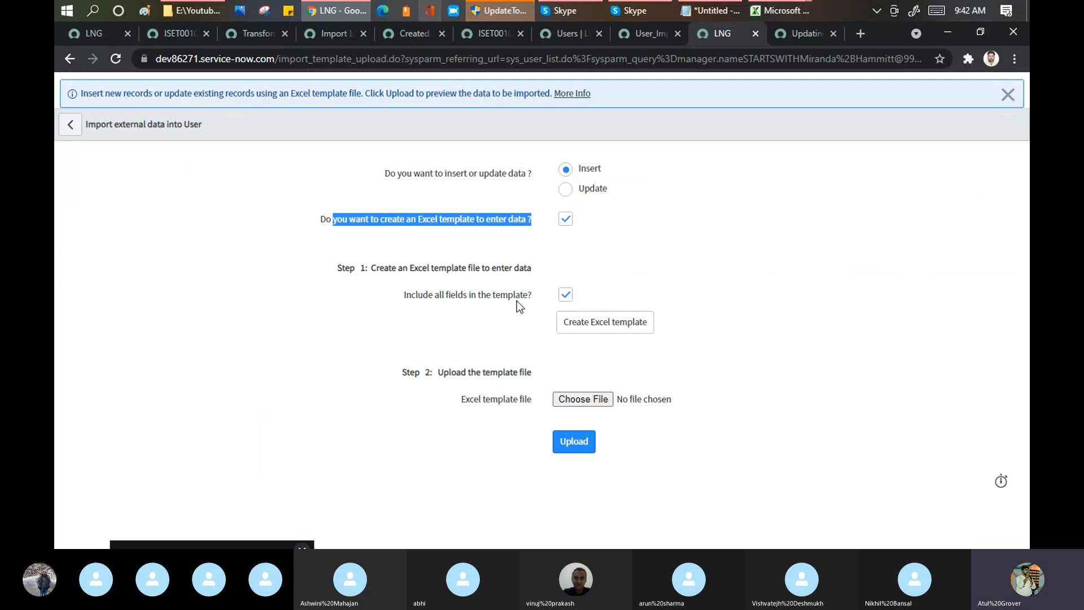
left_click(606, 327)
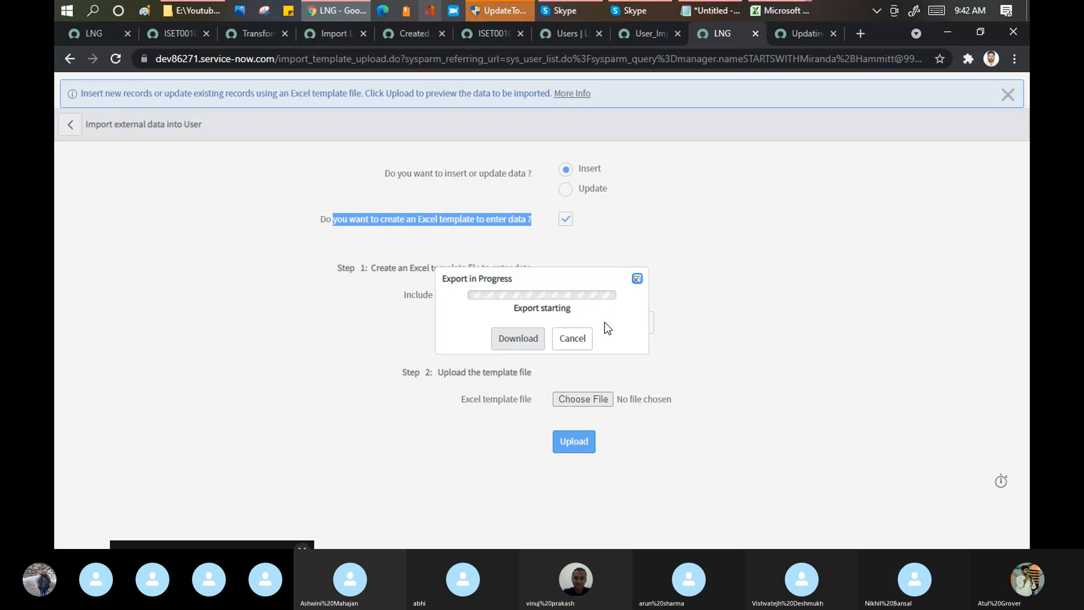
left_click(509, 338)
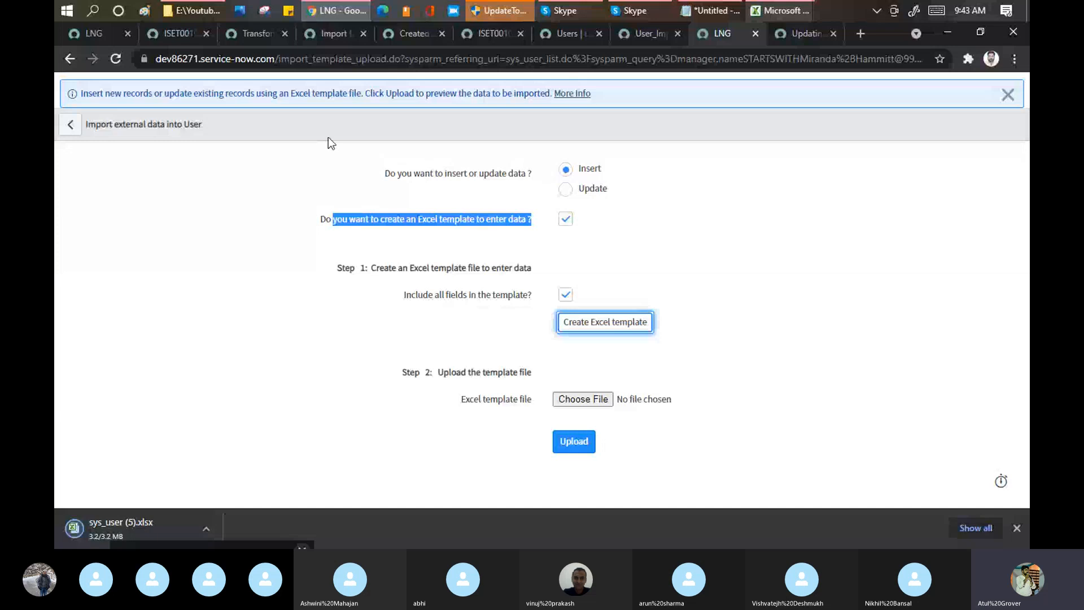
Step: Open the downloaded sys_user (5) workbook for editing and show its Page 1 sheet
left_click(79, 533)
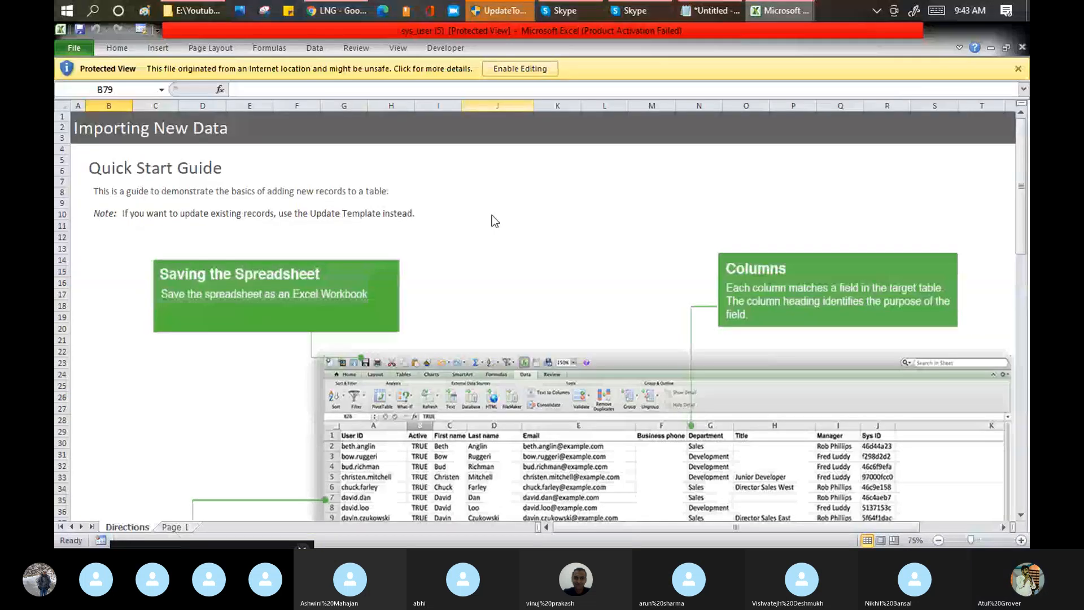
scroll(472, 263, "down", 2)
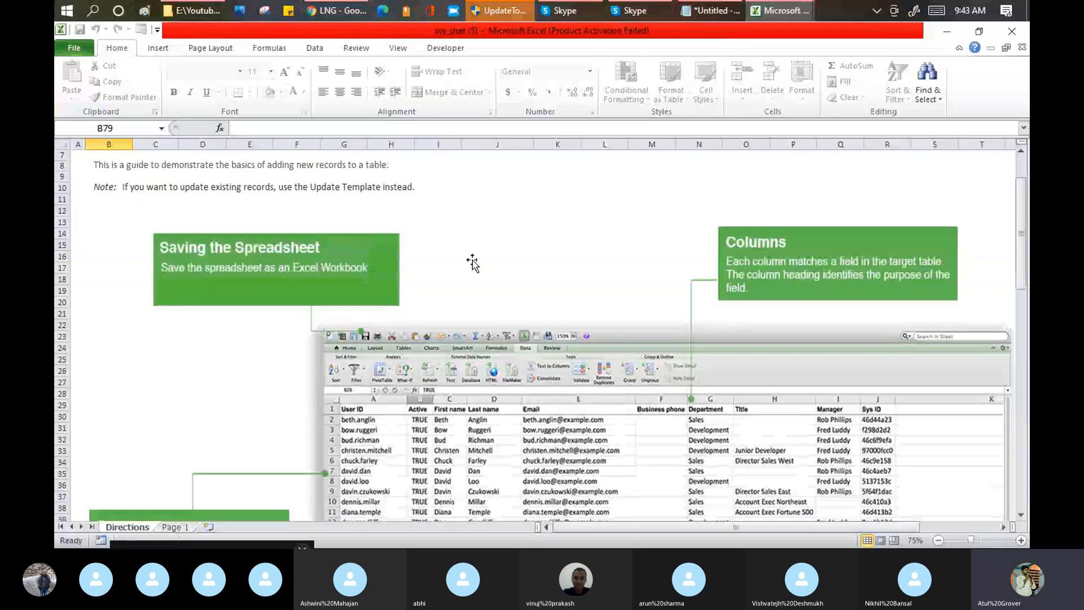
left_click(171, 529)
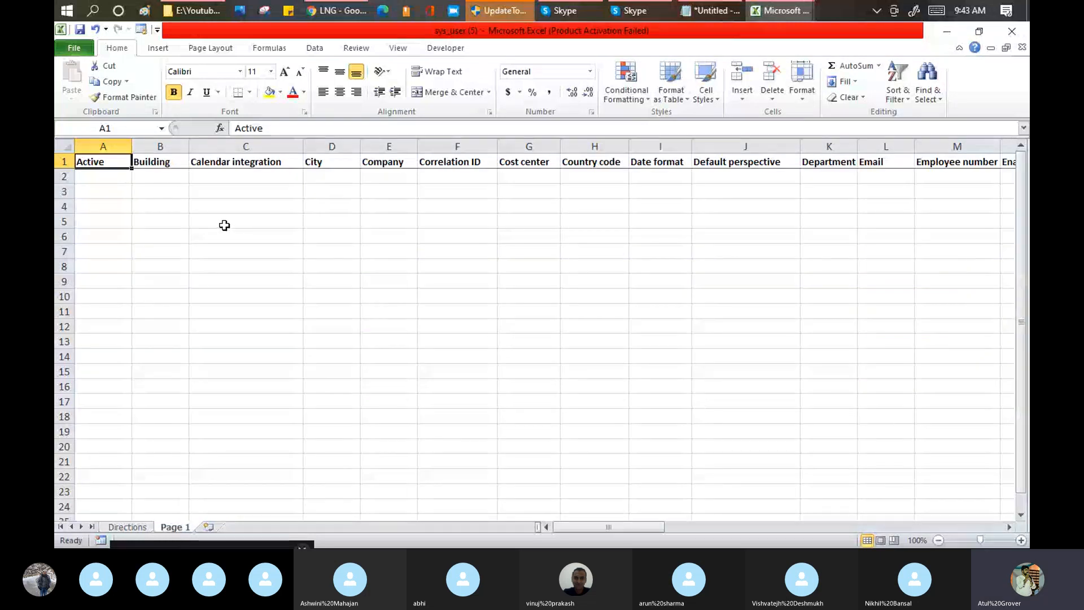
Step: In row 2 of Page 1, enter True for Active and set Enable Multifactor Authentication to TRUE
key("Right")
key("Right")
key("Right")
key("Right")
key("Right")
key("Right")
key("Right")
key("Right")
key("Right")
key("Right")
key("Right")
key("Right")
key("Right")
key("Right")
key("Right")
key("Right")
key("Right")
key("Right")
key("Right")
key("Right")
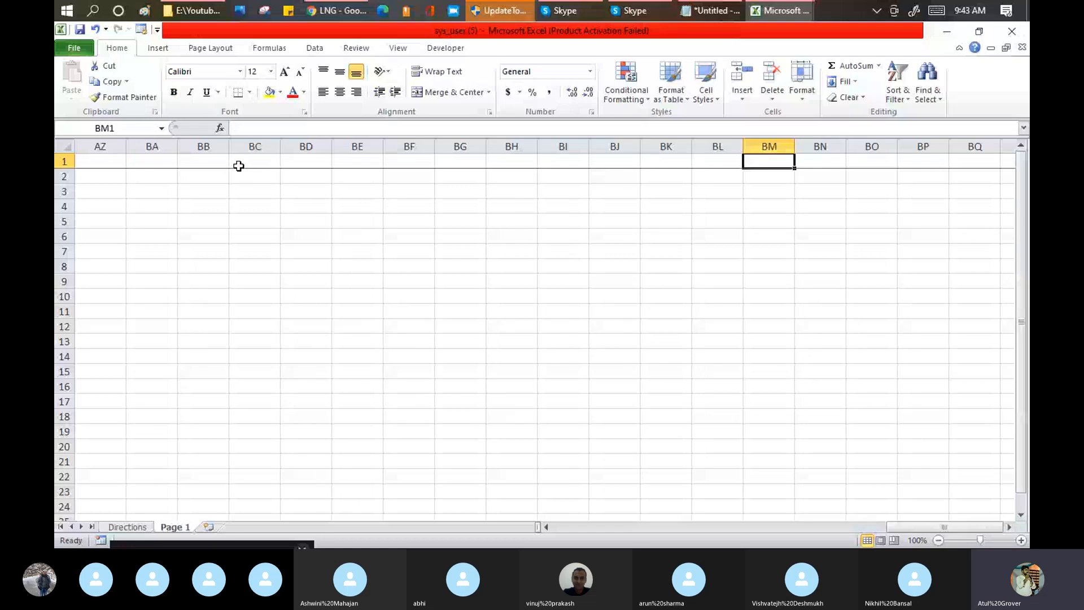
key("ctrl+Left")
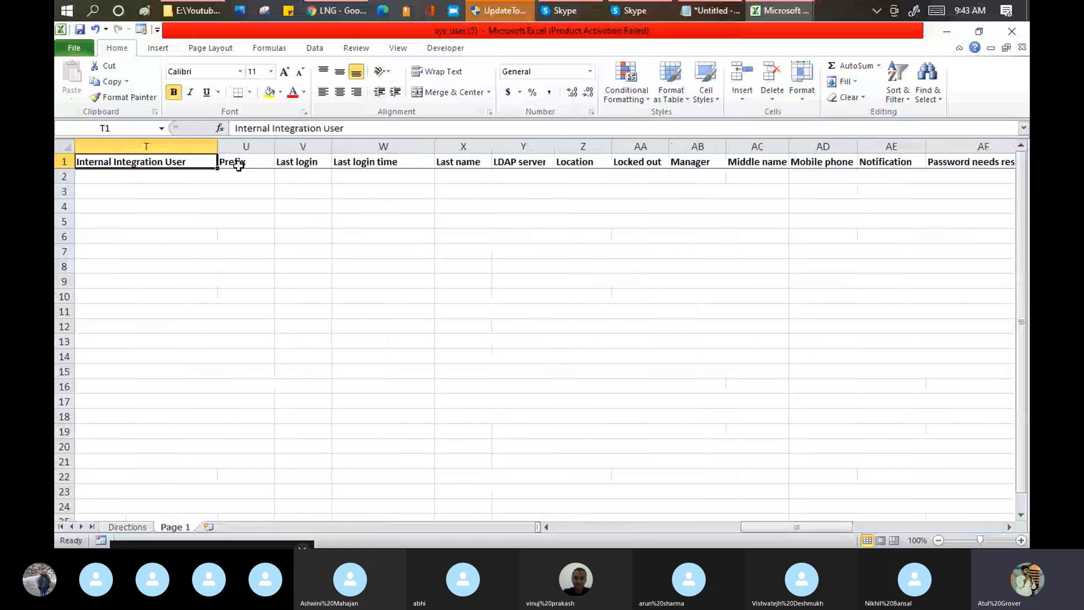
key("ctrl+Left")
key("Down")
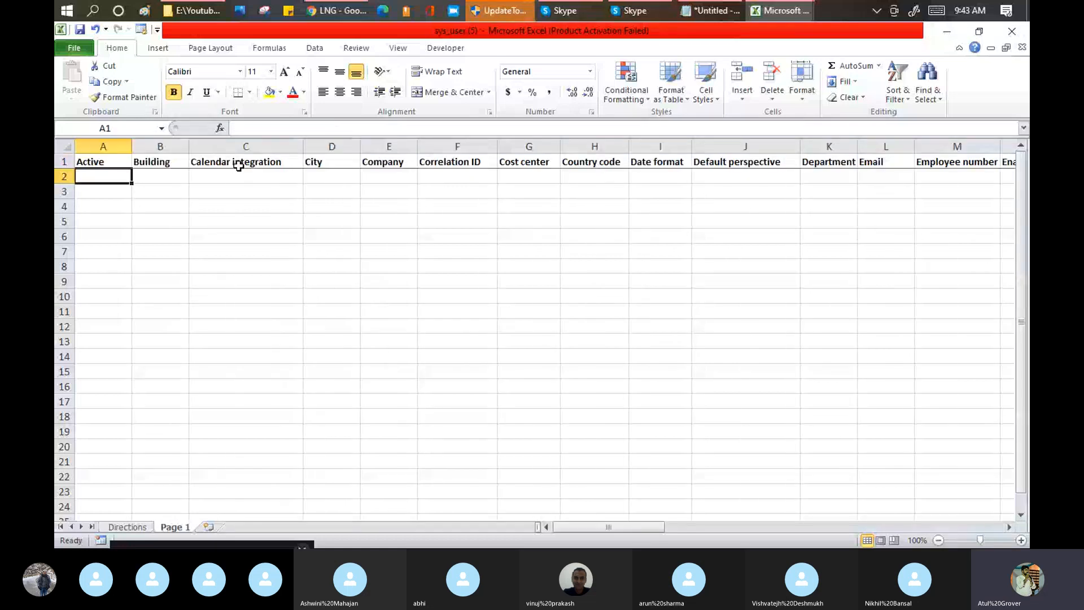
type("True")
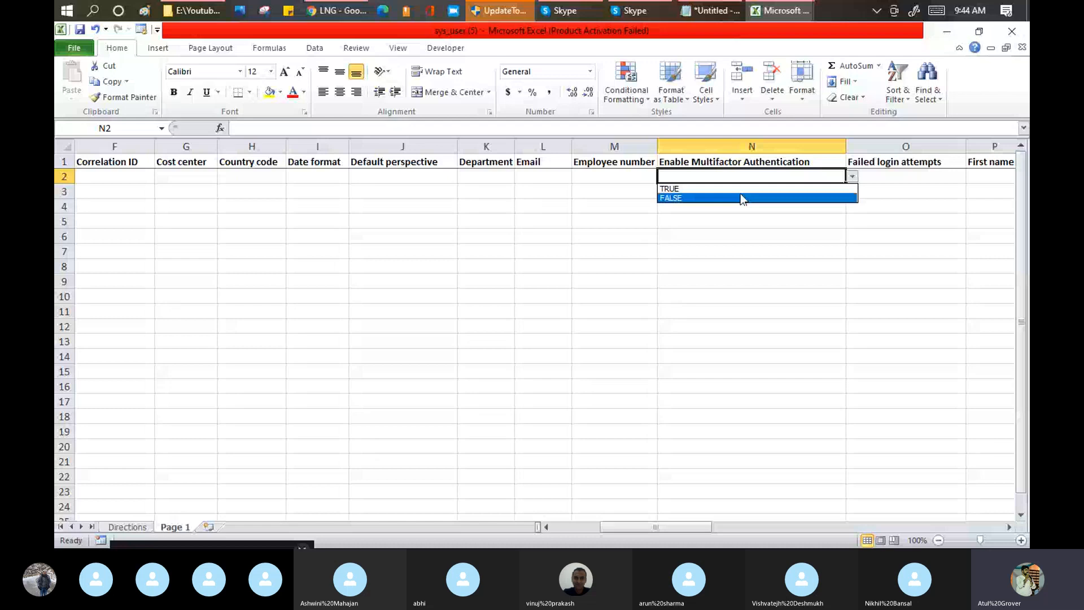
left_click(740, 198)
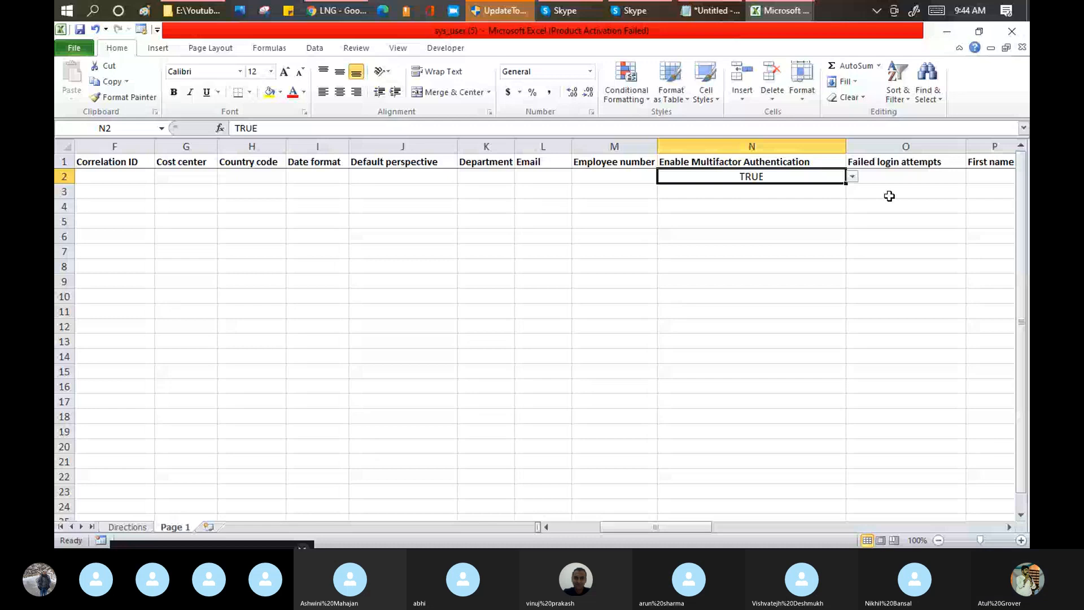
Step: Enter GOD as the First name in P2 and set Gender in Q2 to Male
left_click(891, 175)
key("Tab")
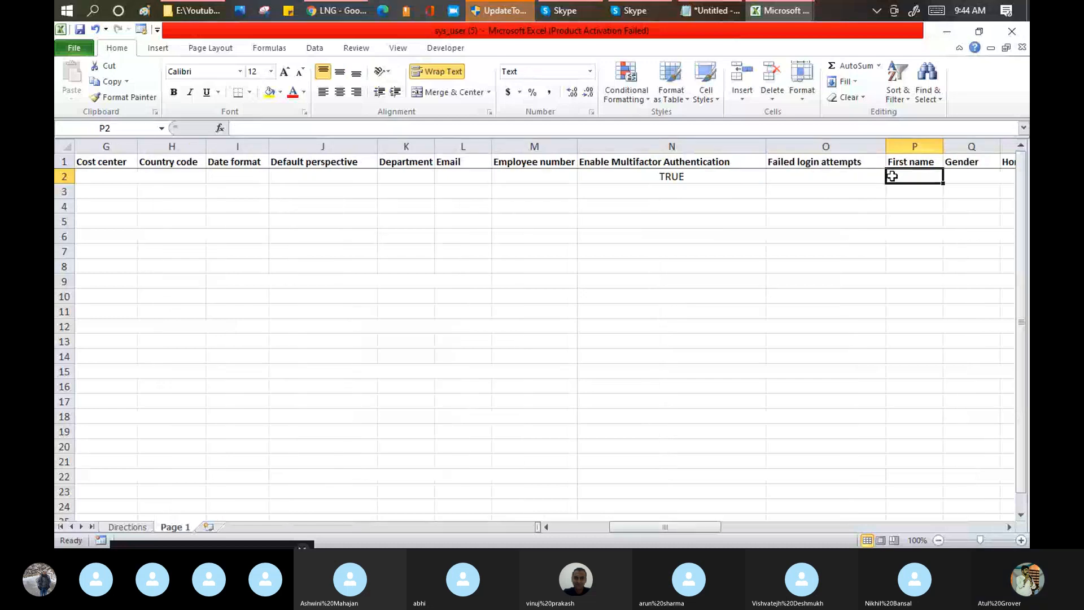
type("ISHA")
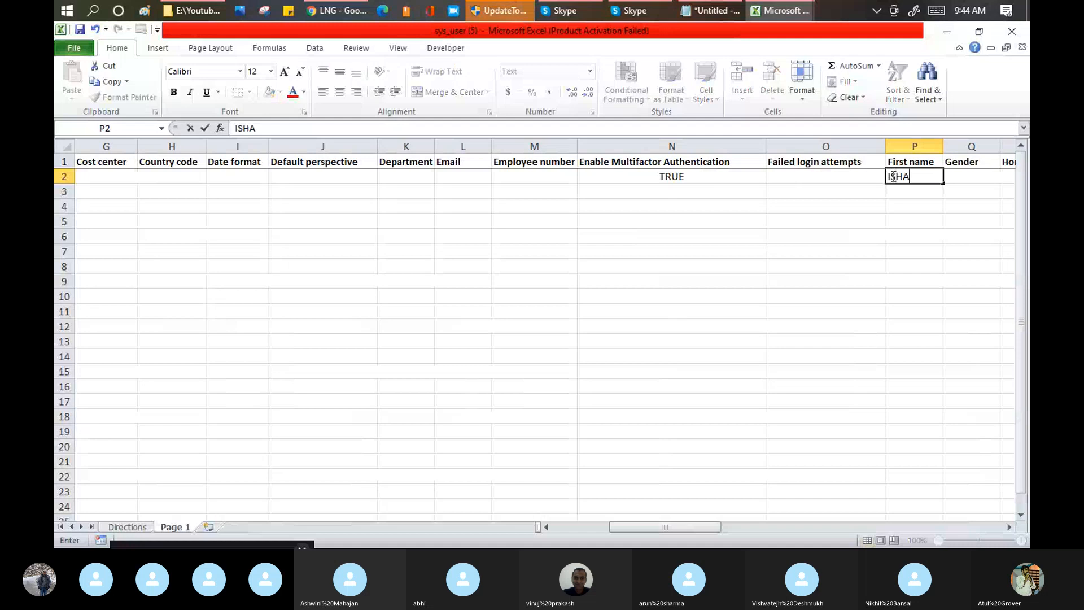
key("BackSpace")
key("BackSpace")
key("BackSpace")
key("BackSpace")
type("GOD")
key("Tab")
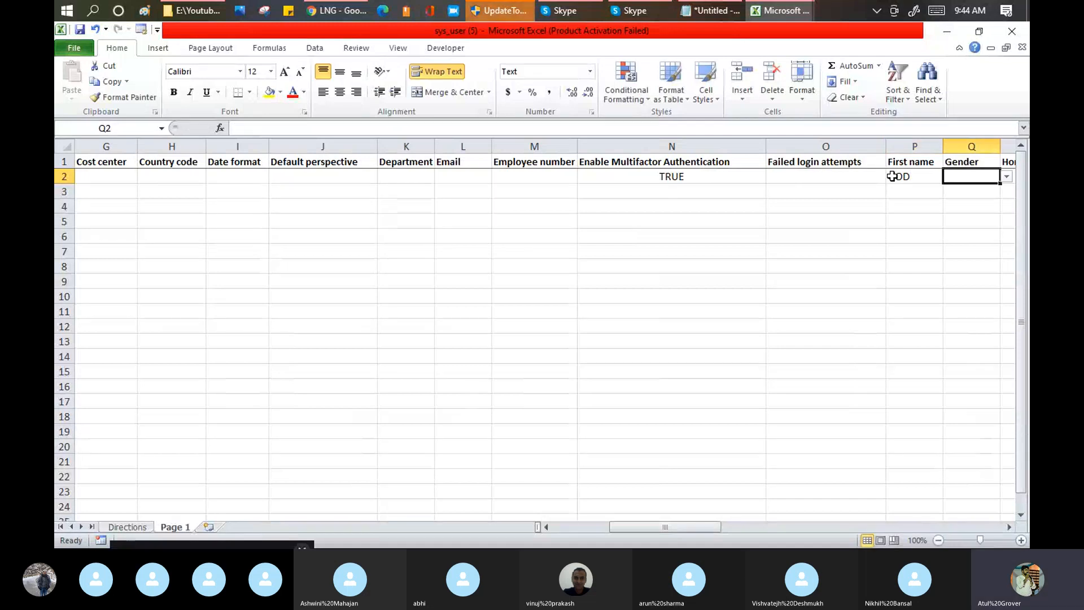
left_click(1007, 177)
left_click(960, 187)
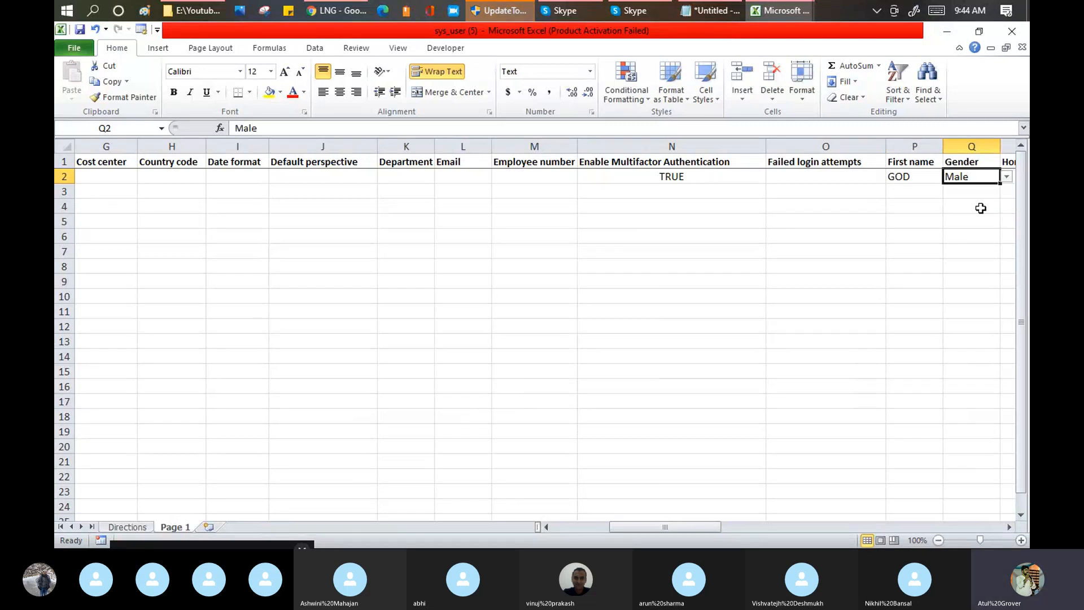
Step: Set Internal Integration User in T2 to FALSE and Prefix in U2 to Dr
key("Tab")
key("Tab")
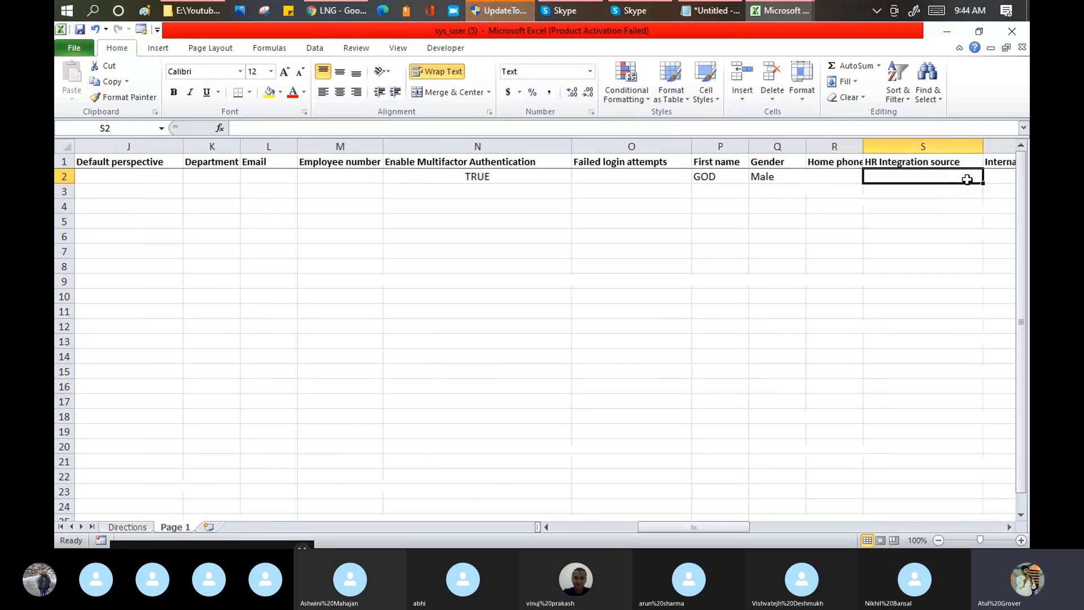
key("Tab")
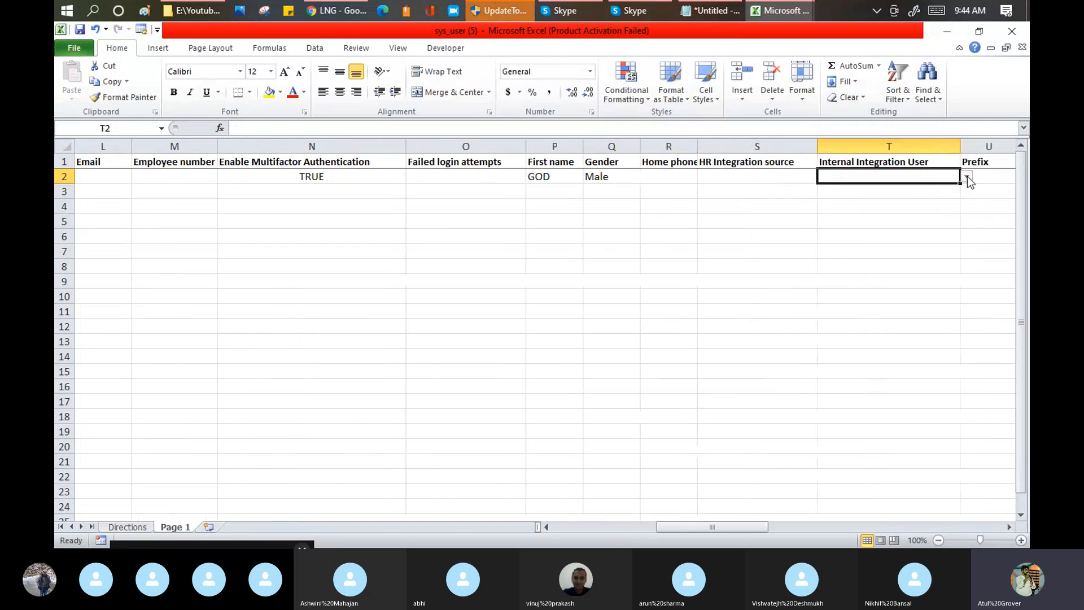
left_click(968, 177)
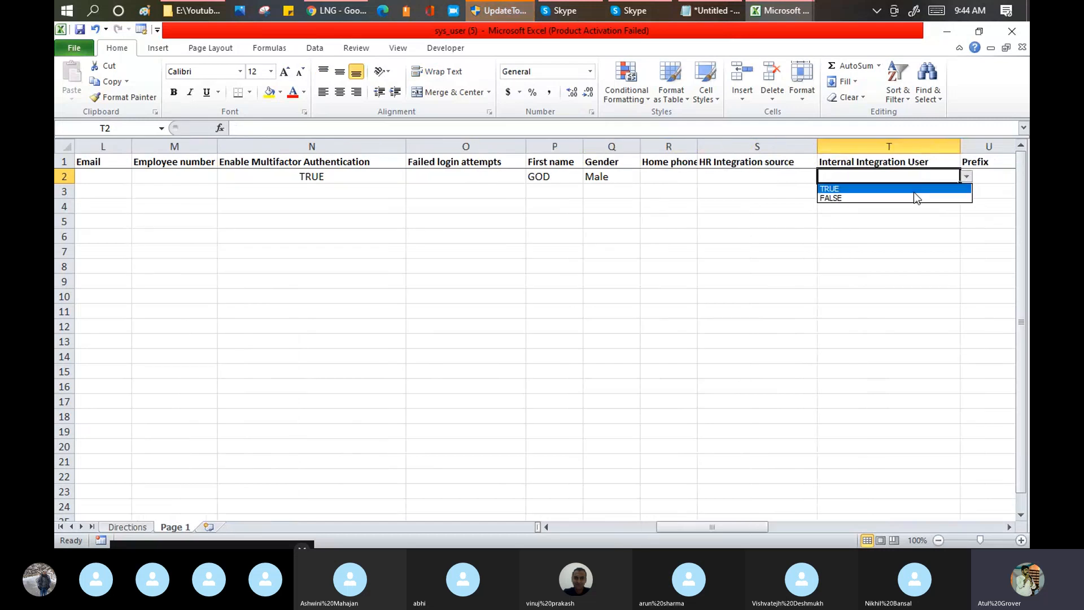
left_click(915, 197)
key("Tab")
left_click(967, 177)
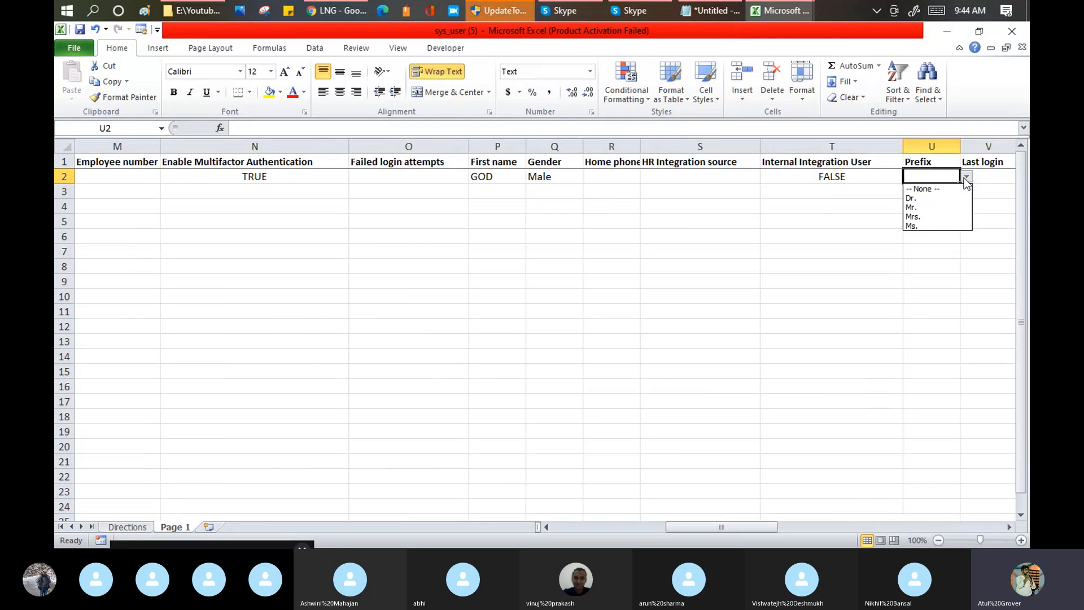
left_click(932, 198)
key("Tab")
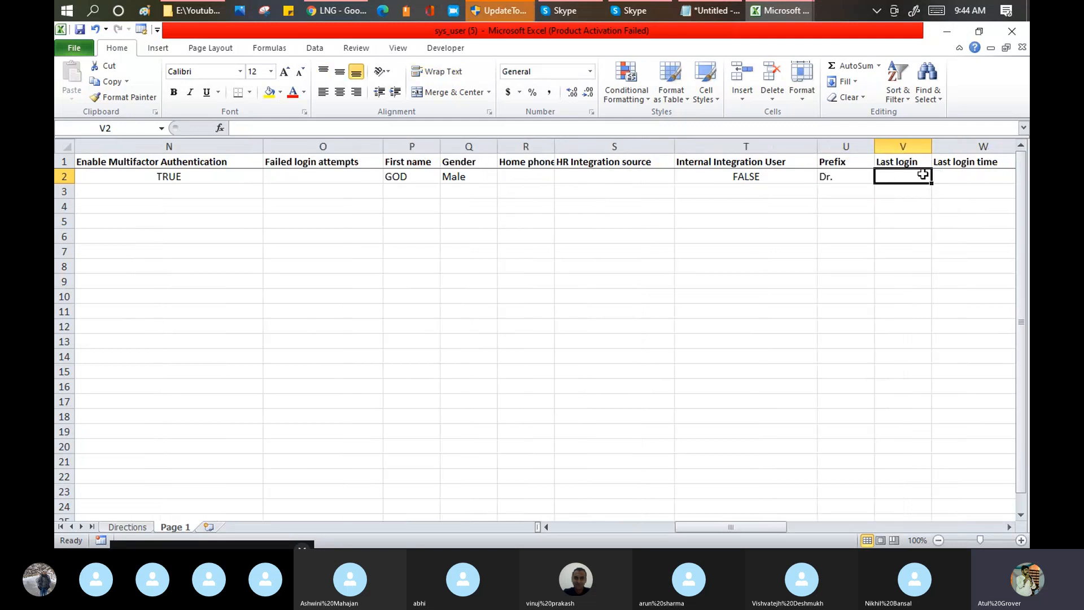
Step: Enter GOD as the Last name in X2, leaving the login, LDAP server, Location and Locked out cells blank
key("Tab")
key("Tab")
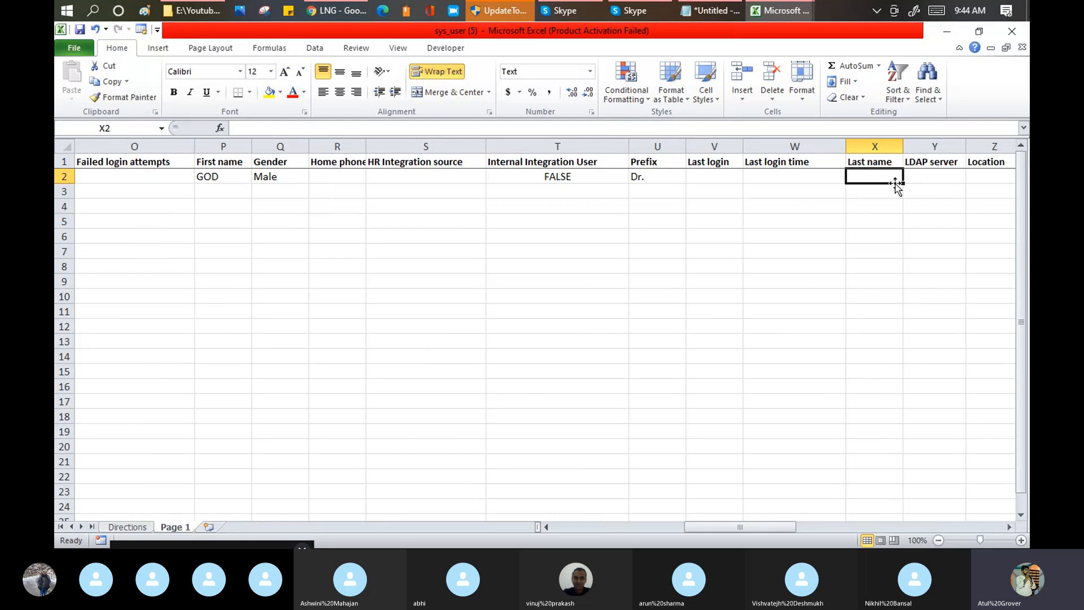
type("GOD")
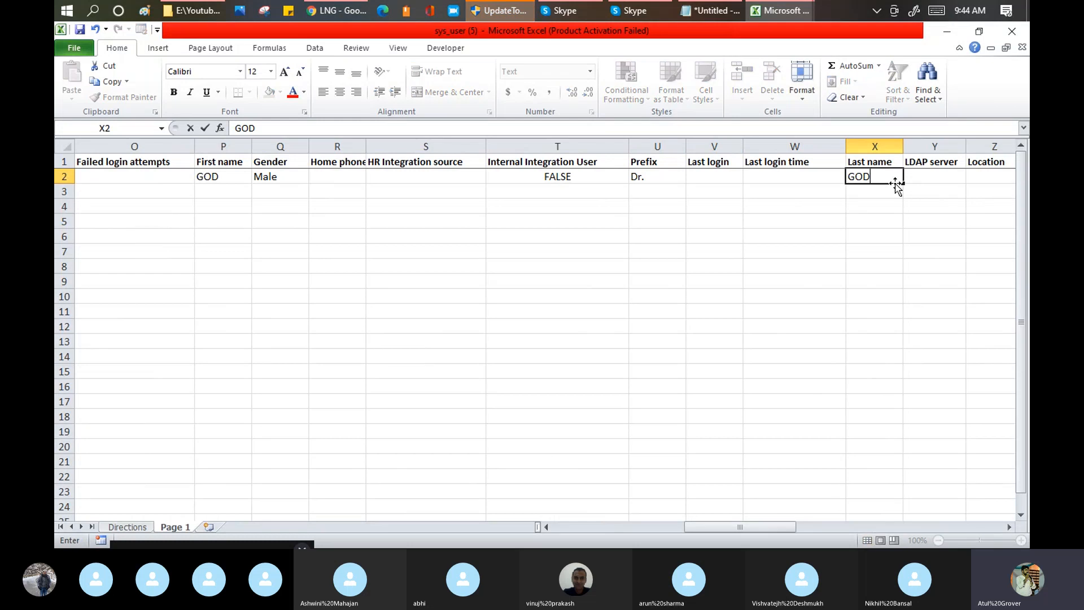
key("Tab")
key("Tab")
key("Tab")
key("Tab")
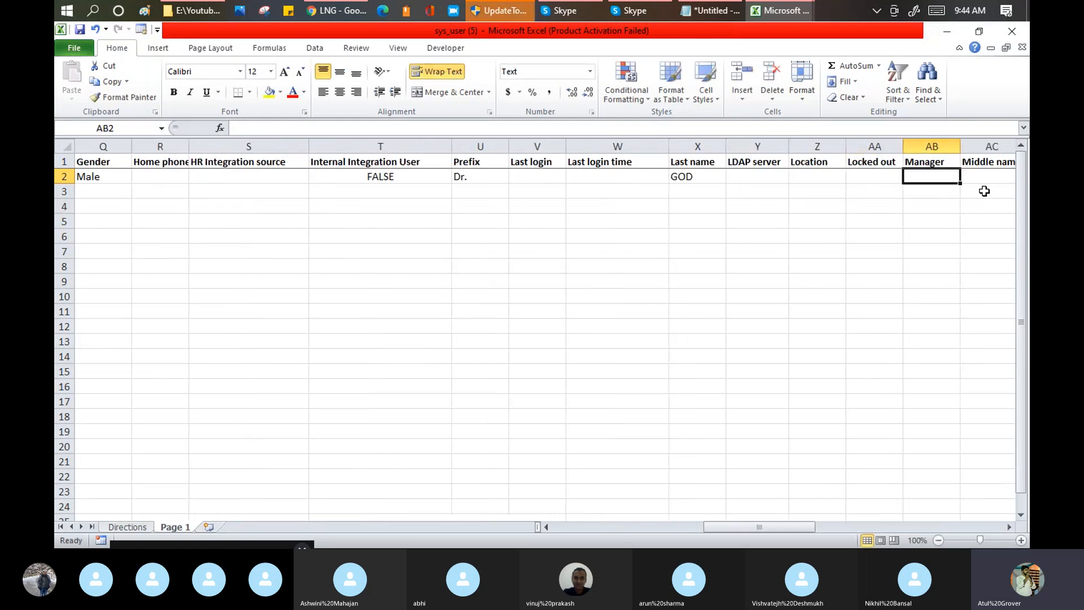
Step: Set Notification in AE2 to Disable and Password needs reset in AF2 to FALSE
key("Tab")
key("Tab")
key("Tab")
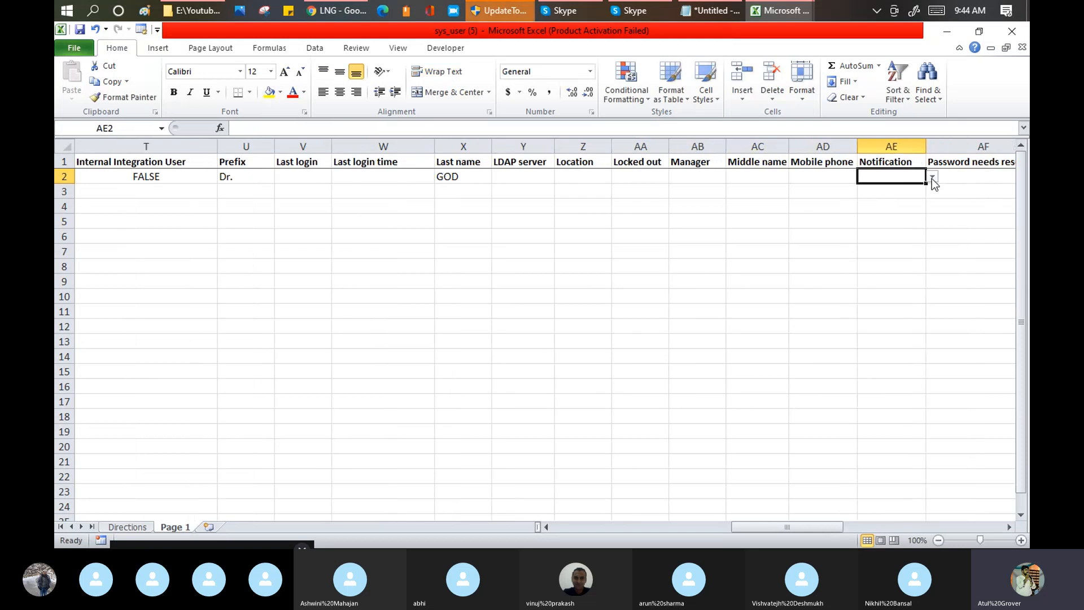
left_click(932, 177)
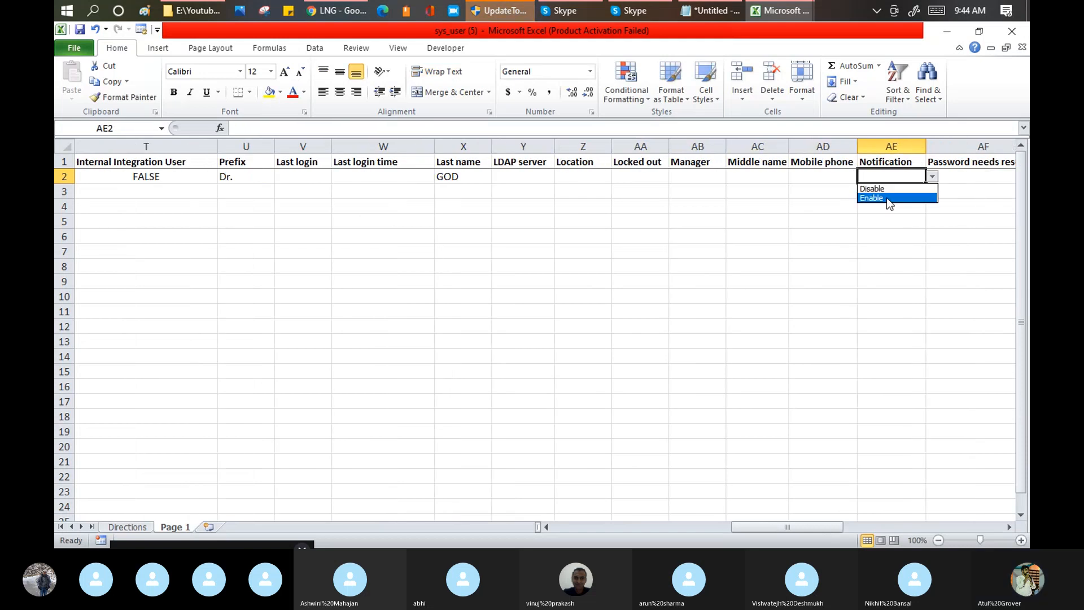
left_click(880, 190)
key("Tab")
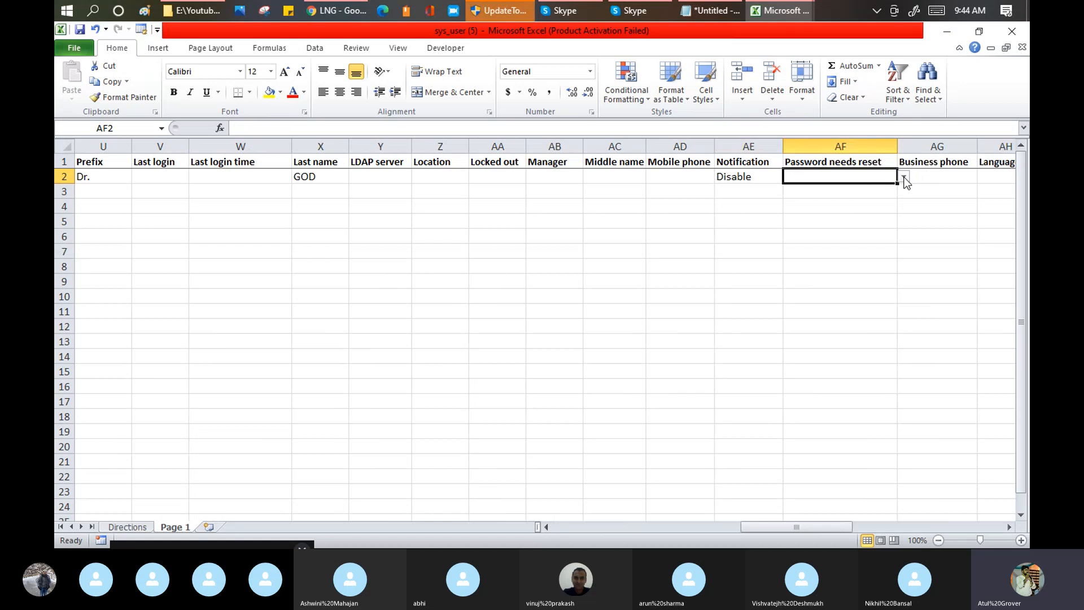
left_click(903, 177)
left_click(872, 196)
key("Tab")
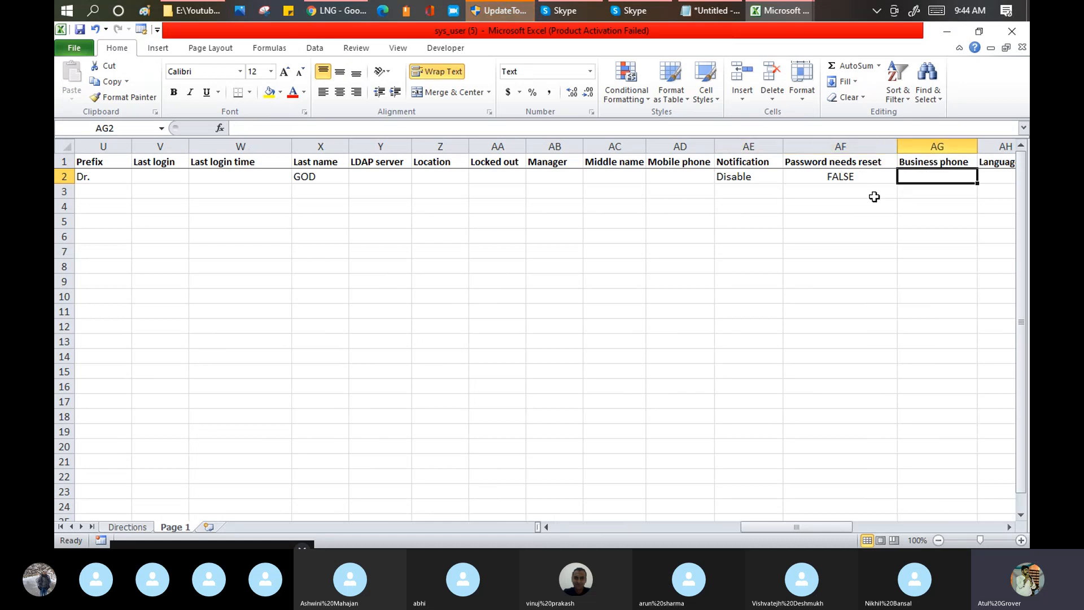
Step: Skip Business phone and set Language in AH2 to English
key("Tab")
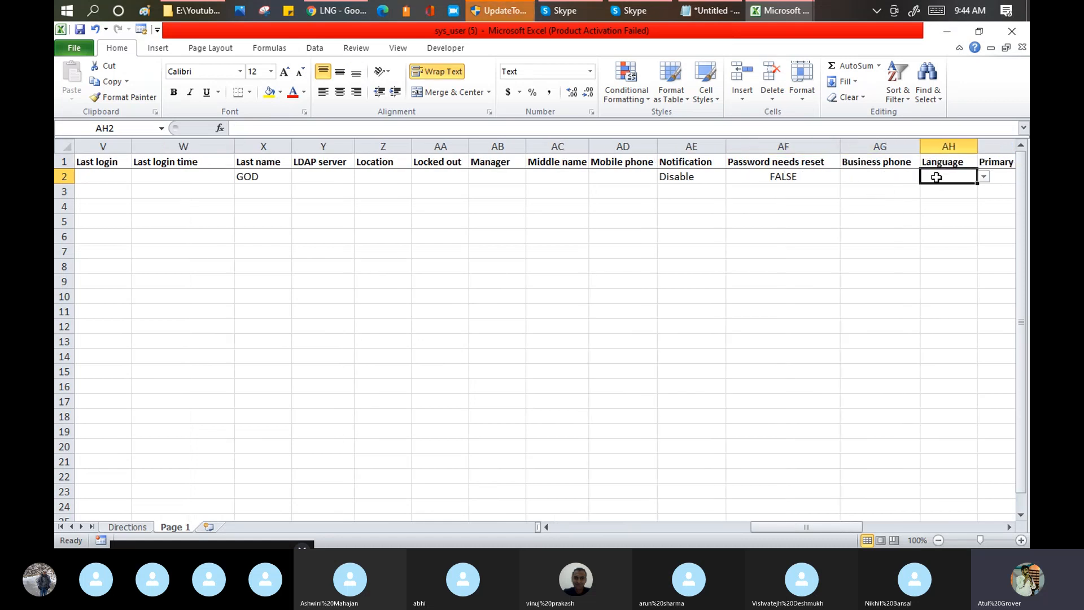
left_click(983, 176)
left_click(955, 197)
key("Tab")
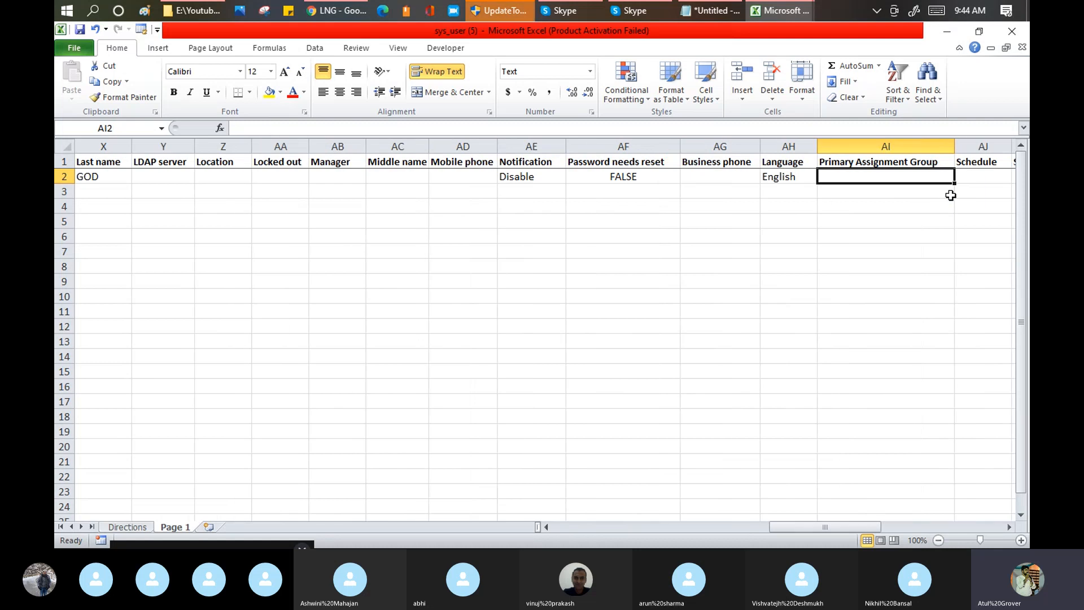
Step: Enter GODISGREAT as the User ID in AR2, leaving the cells from Primary Assignment Group through Date blank
key("Tab")
key("Tab")
key("Tab")
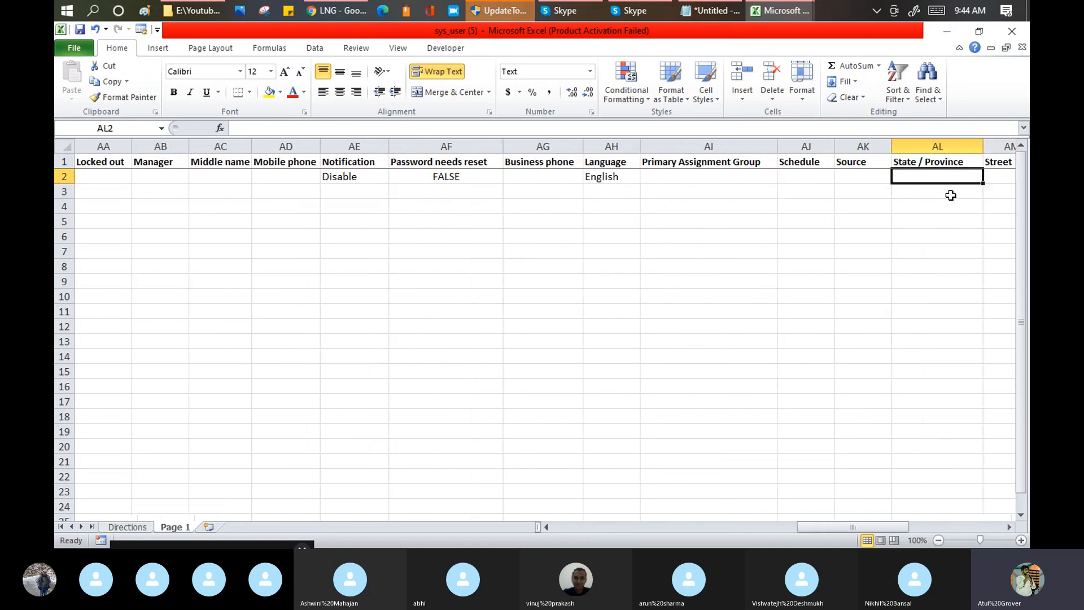
key("Tab")
key("Tab")
key("Tab")
key("Tab")
key("Tab")
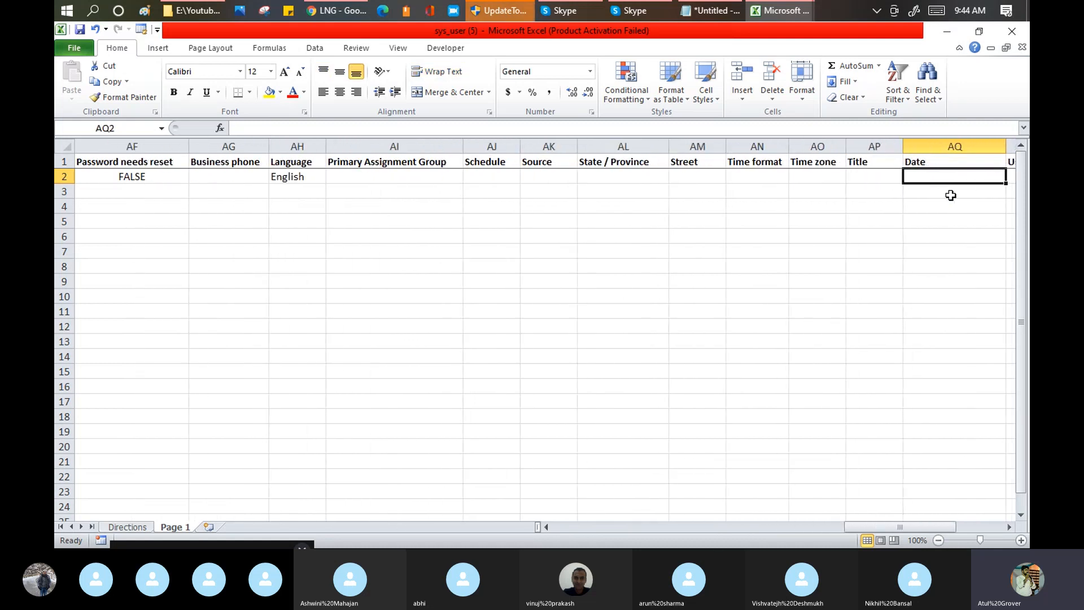
key("Tab")
key("Tab")
key("Tab")
key("Tab")
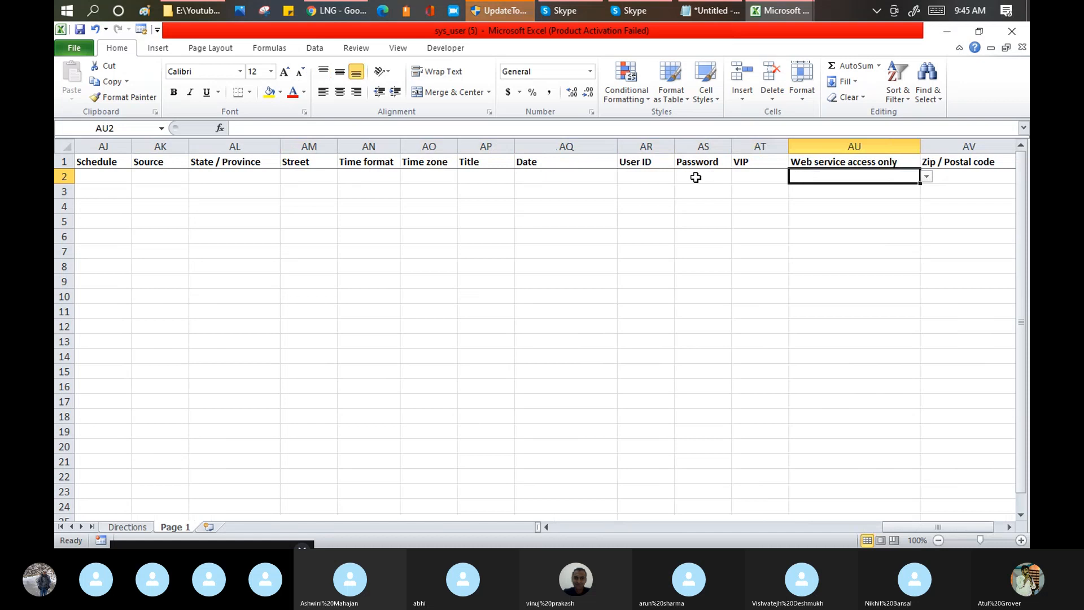
left_click(649, 164)
left_click(652, 179)
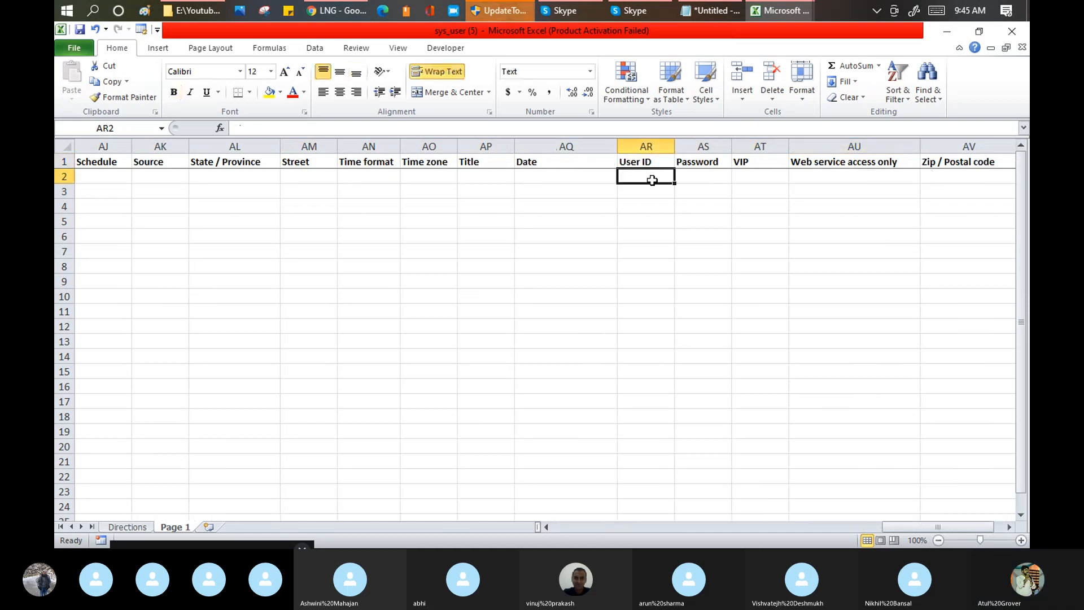
type("GODIS")
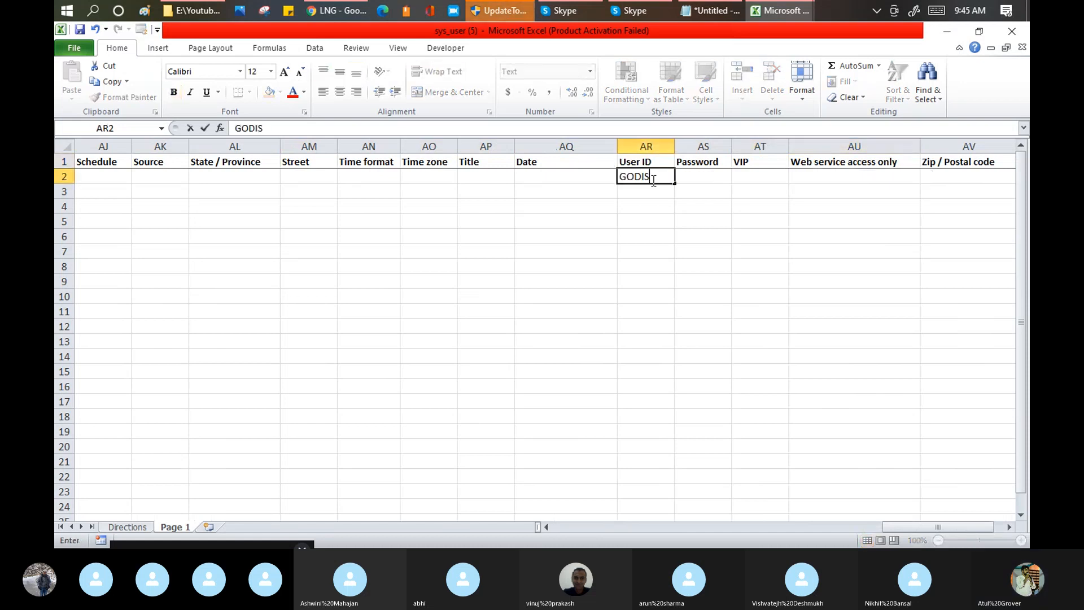
type("GREAT")
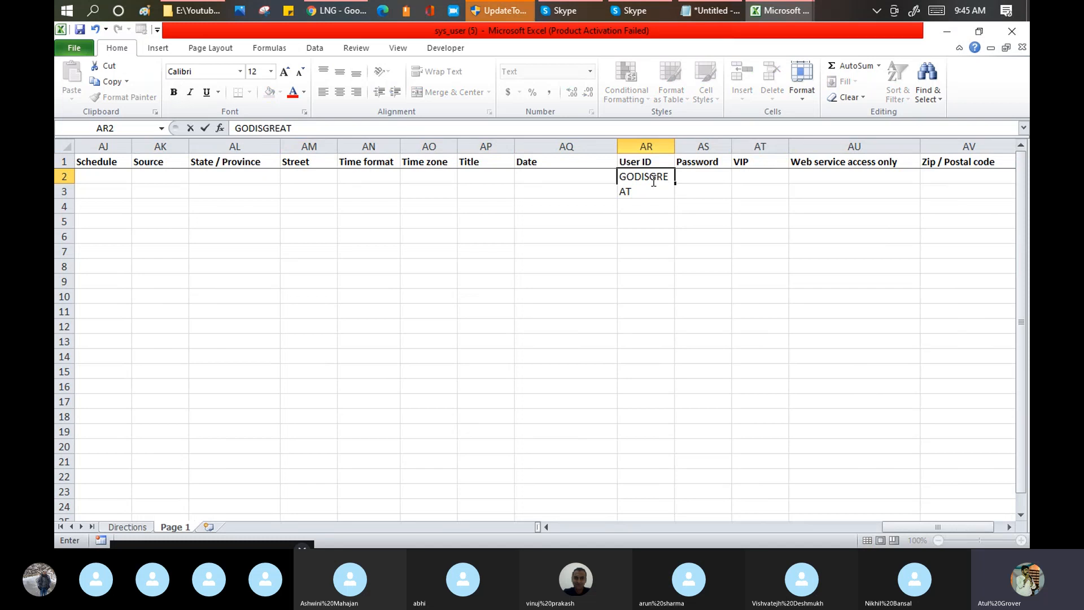
key("Tab")
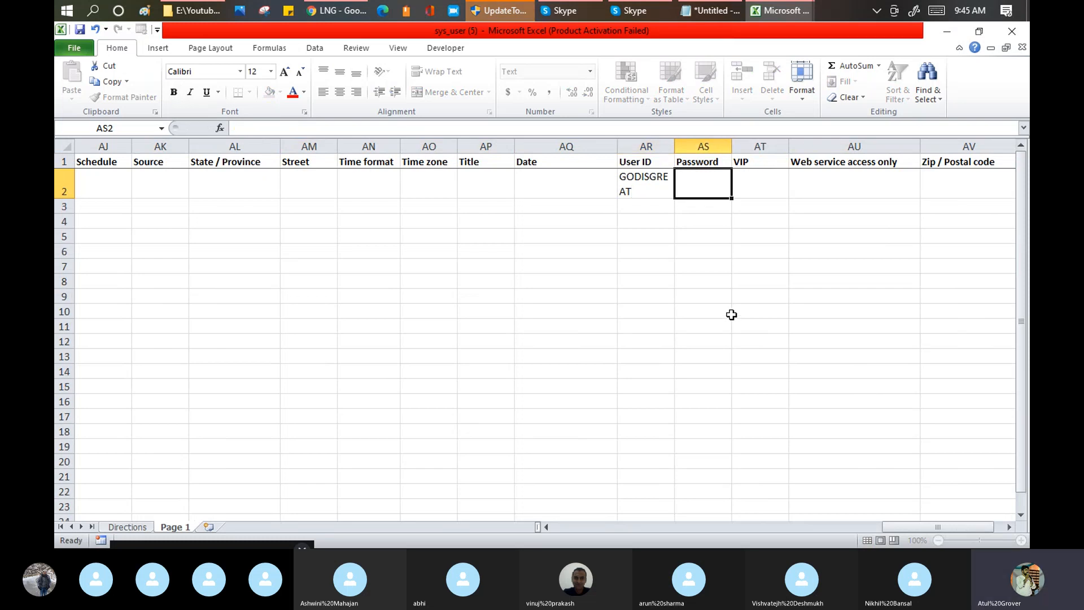
Step: Set VIP in AT2 to TRUE, leaving the Password, Web service access only and Zip / Postal code cells blank
left_click(765, 179)
key("alt+Down")
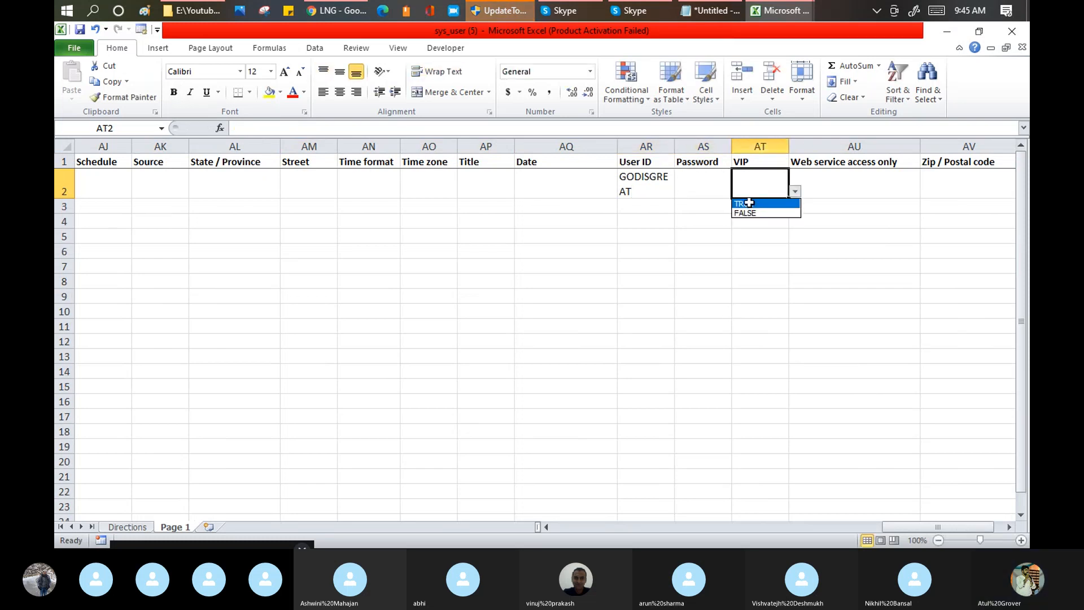
left_click(749, 203)
key("Tab")
key("Tab")
key("Tab")
key("Tab")
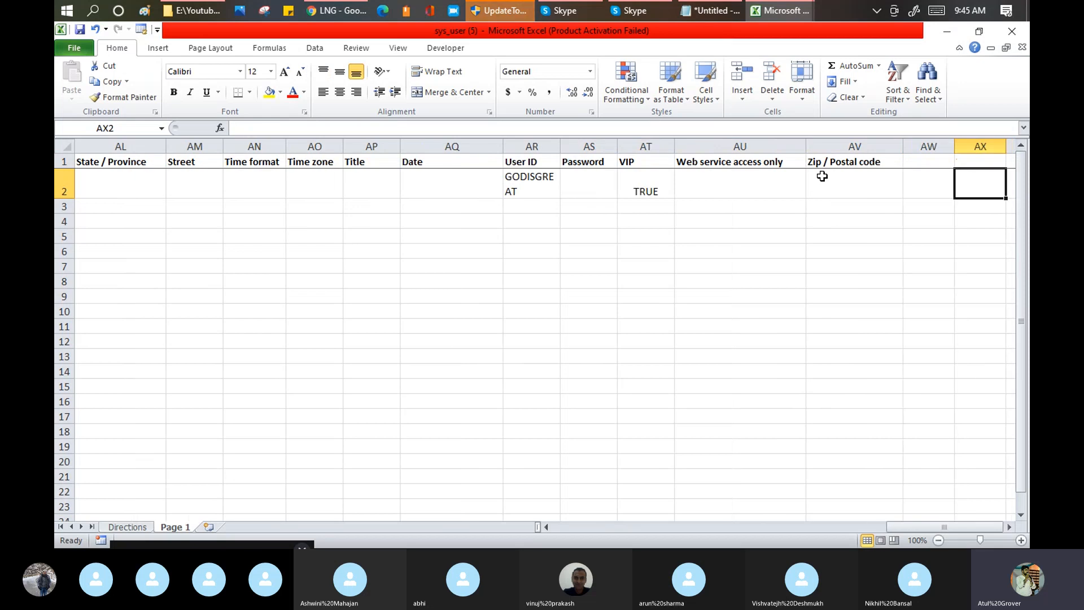
Step: Review the filled-in row 2 backwards from the last column to the Active cell in A2
key("shift+Tab")
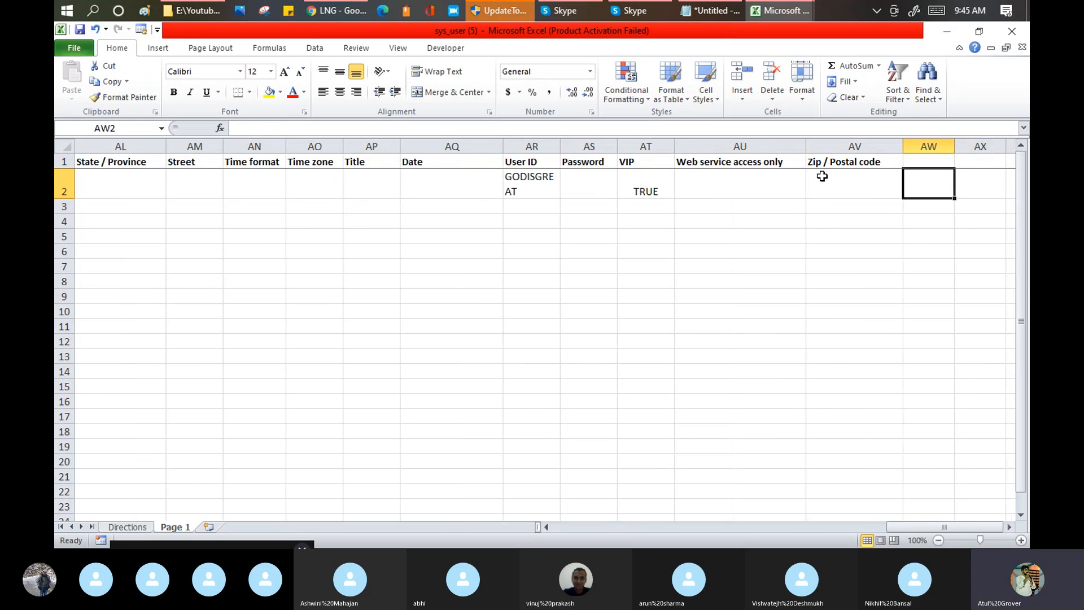
key("shift+Tab")
key("shift+Tab")
key("shift+Tab")
key("shift+Tab")
key("shift+Tab")
key("shift+Tab")
key("shift+Tab")
key("shift+Tab")
key("shift+Tab")
key("shift+Tab")
key("shift+Tab")
key("shift+Tab")
key("shift+Tab")
key("shift+Tab")
key("shift+Tab")
key("shift+Tab")
key("shift+Tab")
key("shift+Tab")
key("shift+Tab")
key("shift+Tab")
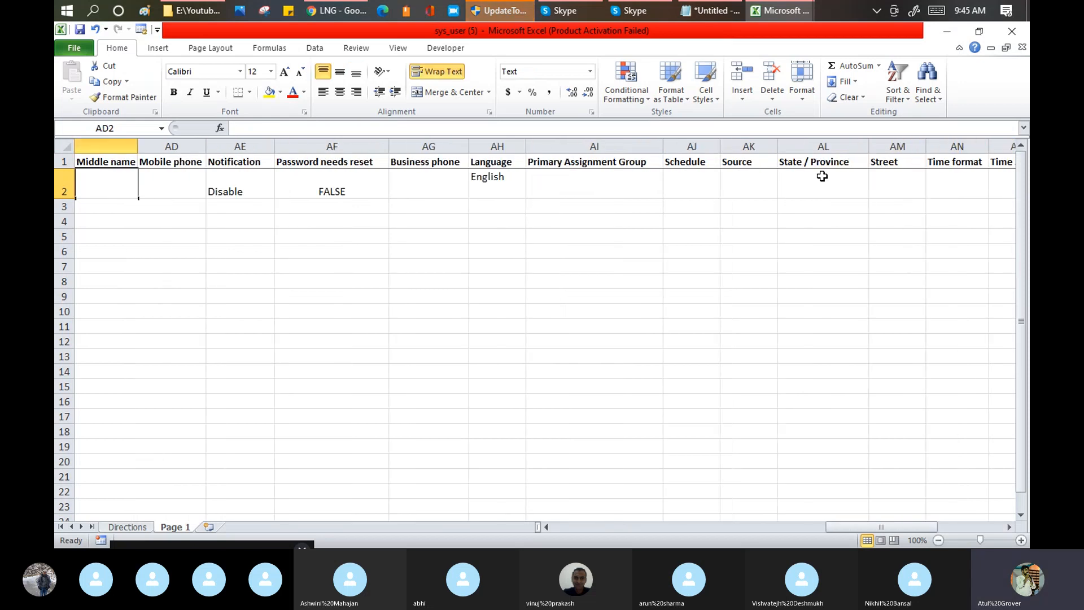
key("shift+Tab")
key("shift+Tab")
key("shift+Tab")
key("shift+Tab")
key("shift+Tab")
key("shift+Tab")
key("shift+Tab")
key("shift+Tab")
key("shift+Tab")
key("shift+Tab")
key("shift+Tab")
key("shift+Tab")
key("shift+Tab")
key("shift+Tab")
key("shift+Tab")
key("shift+Tab")
key("shift+Tab")
key("shift+Tab")
key("shift+Tab")
key("shift+Tab")
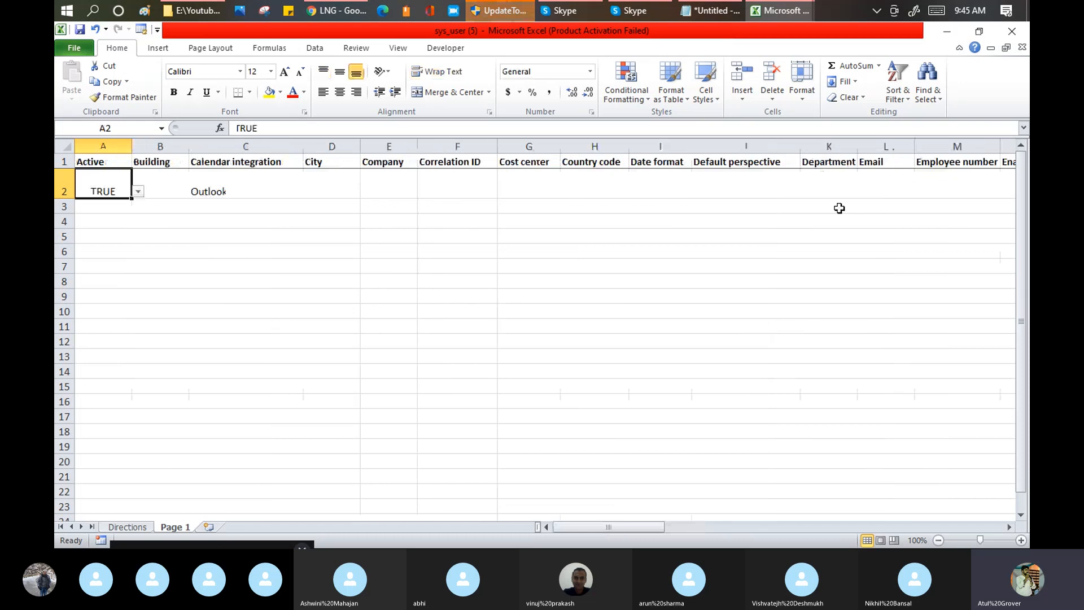
Step: Switch to Chrome and upload sys_user (5).xlsx as the Excel template file for inserting User records
left_click(334, 13)
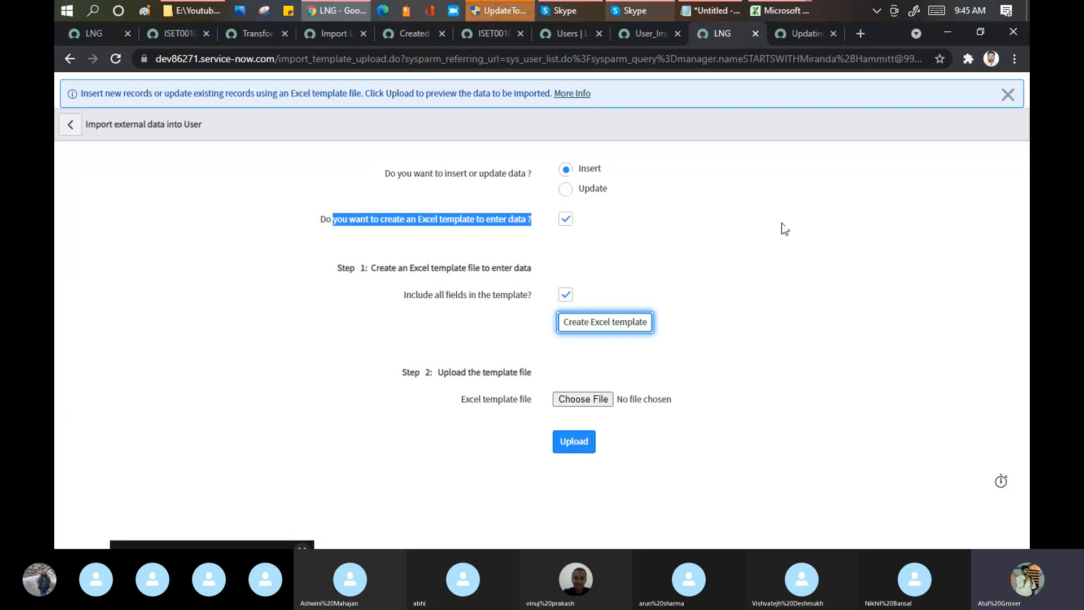
left_click(591, 399)
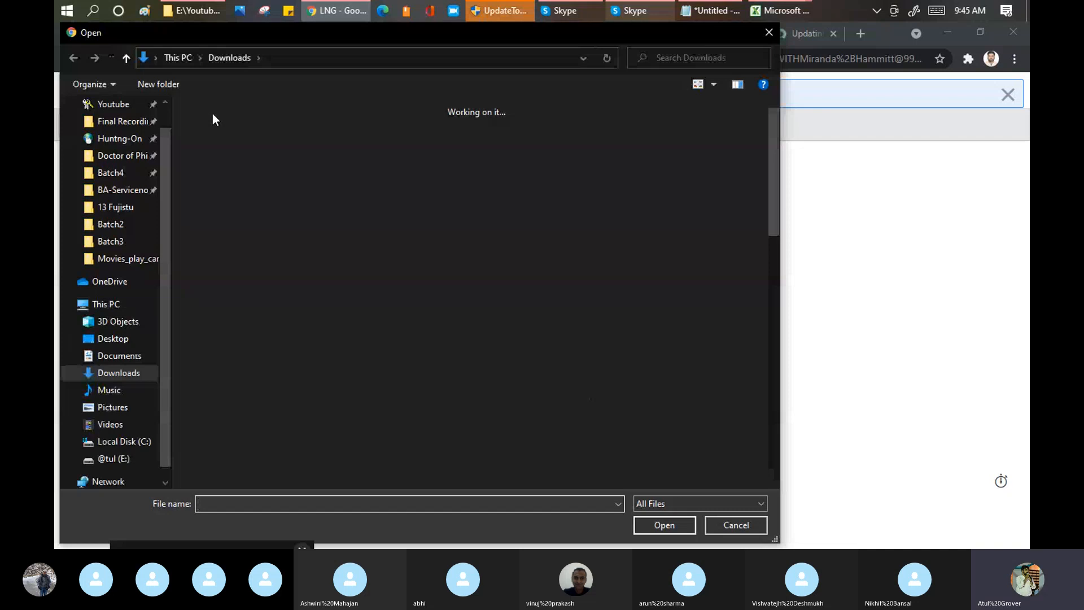
left_click(664, 525)
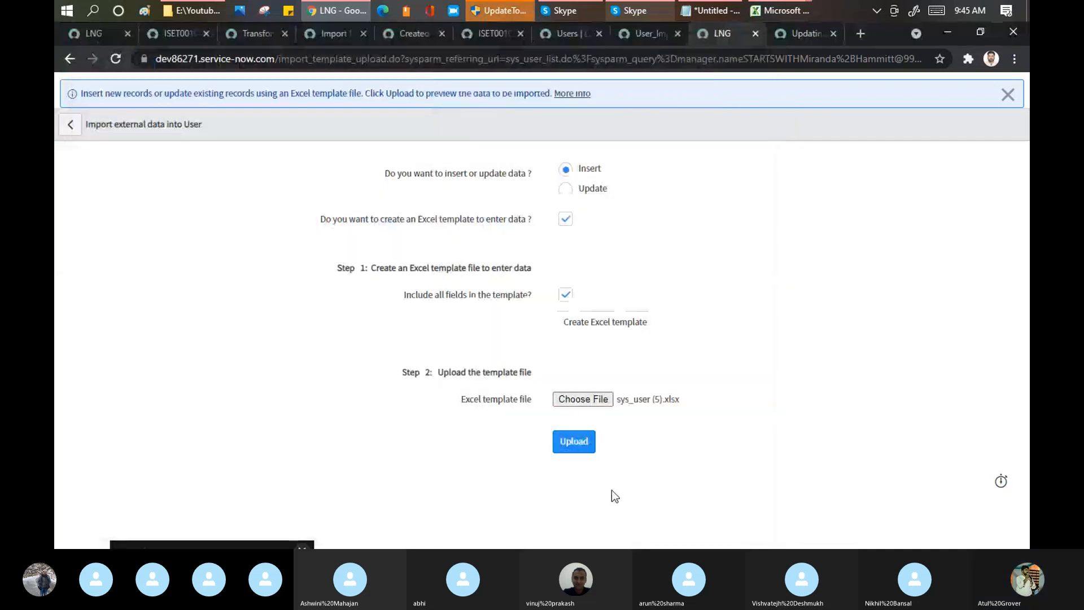
left_click(574, 444)
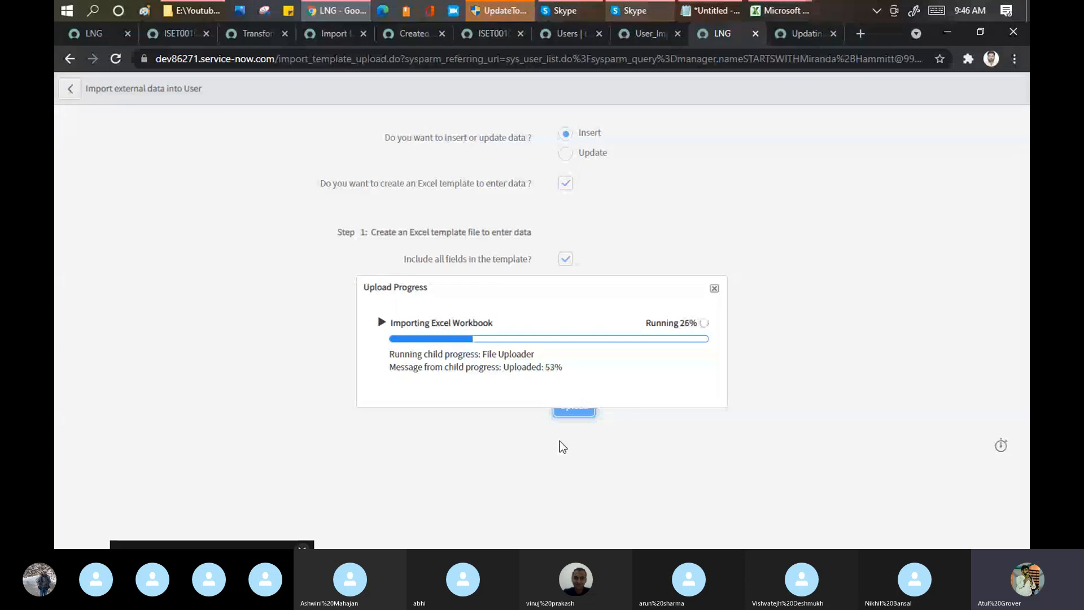
Step: Check the sys_user (5) workbook in Excel while the upload runs, and return to the upload progress in Chrome
left_click_drag(535, 354, 483, 354)
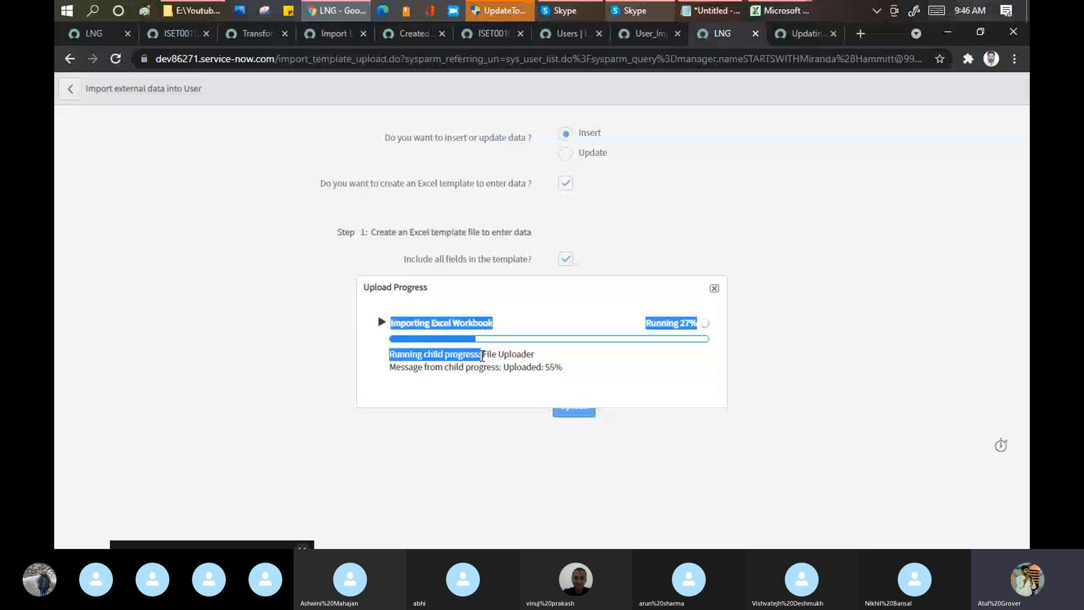
left_click(483, 355)
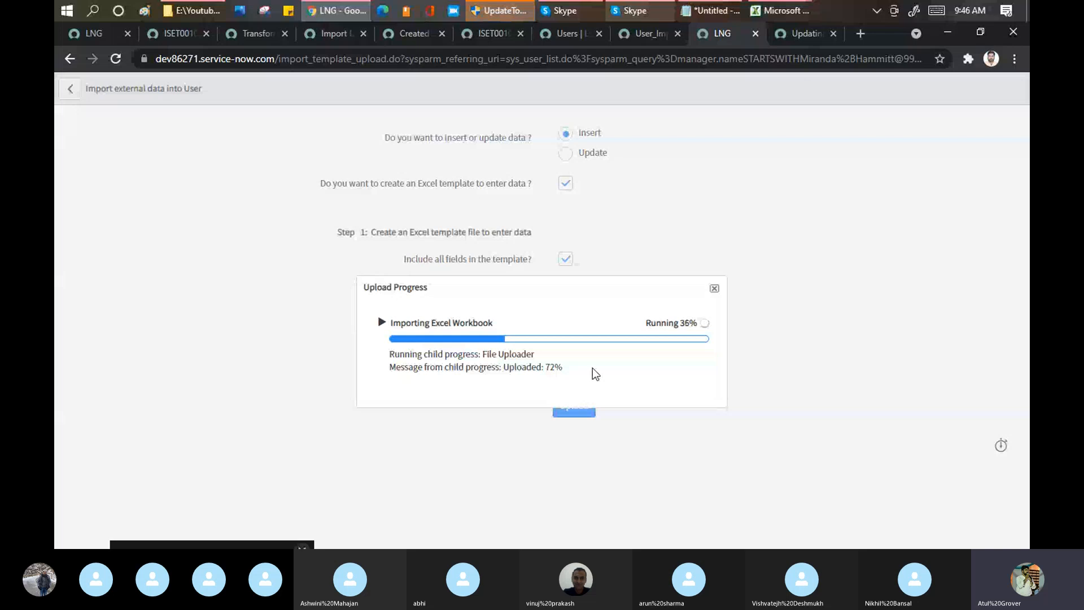
left_click(764, 10)
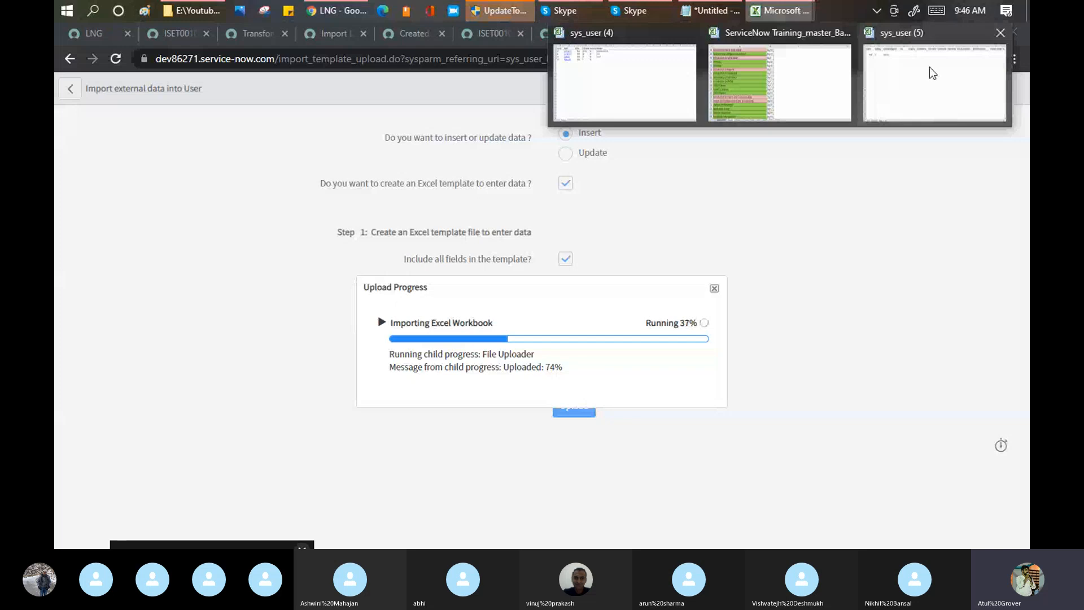
left_click(933, 73)
left_click(390, 184)
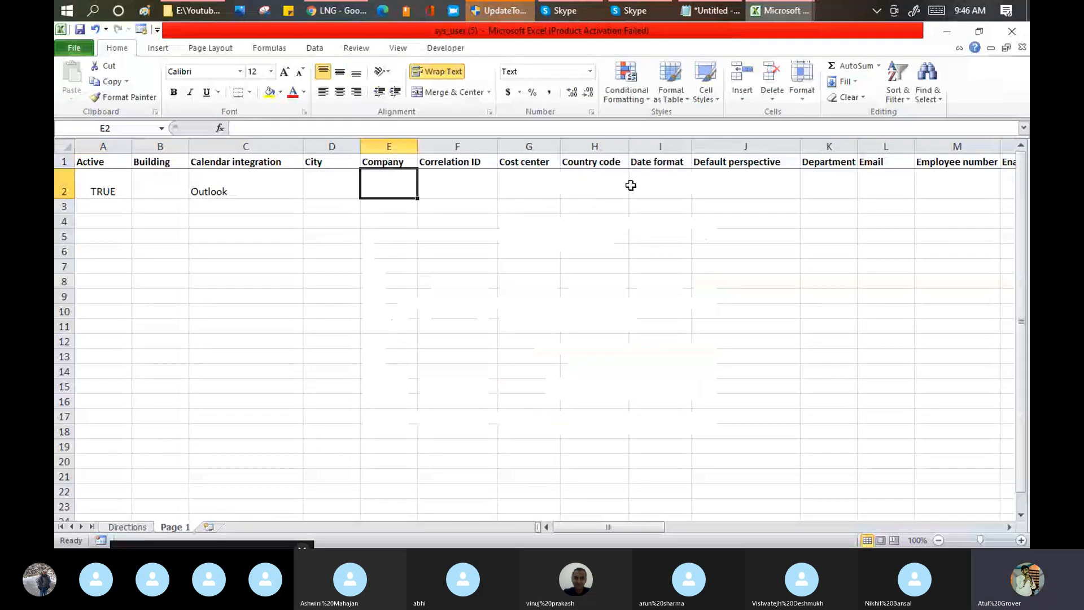
left_click(329, 10)
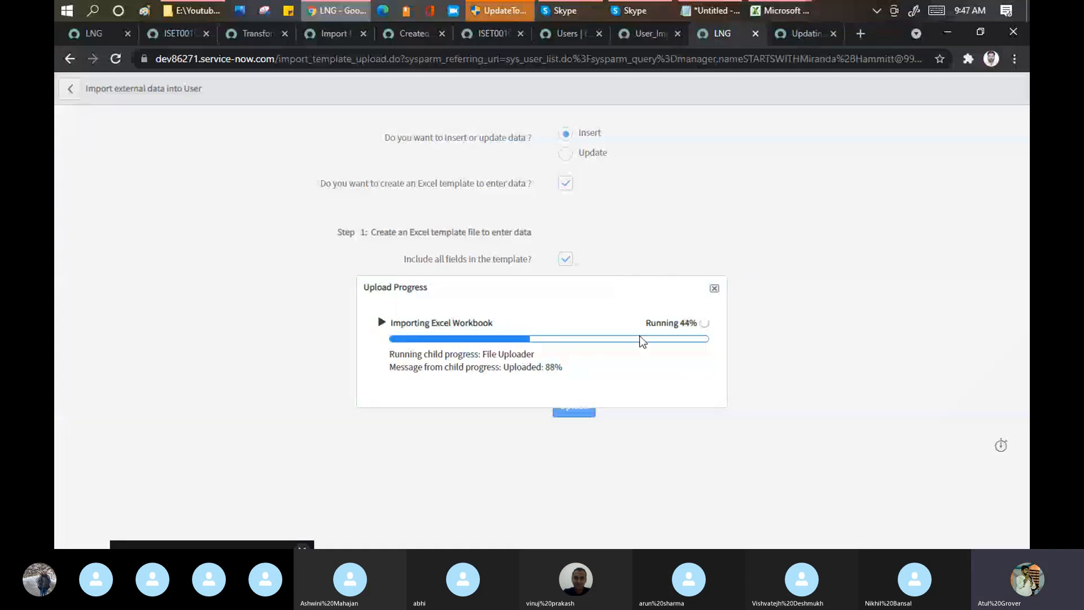
Step: Examine the Excel workbook import's expanded progress details, including the processor summary and the staging table's name
left_click_drag(644, 324, 699, 324)
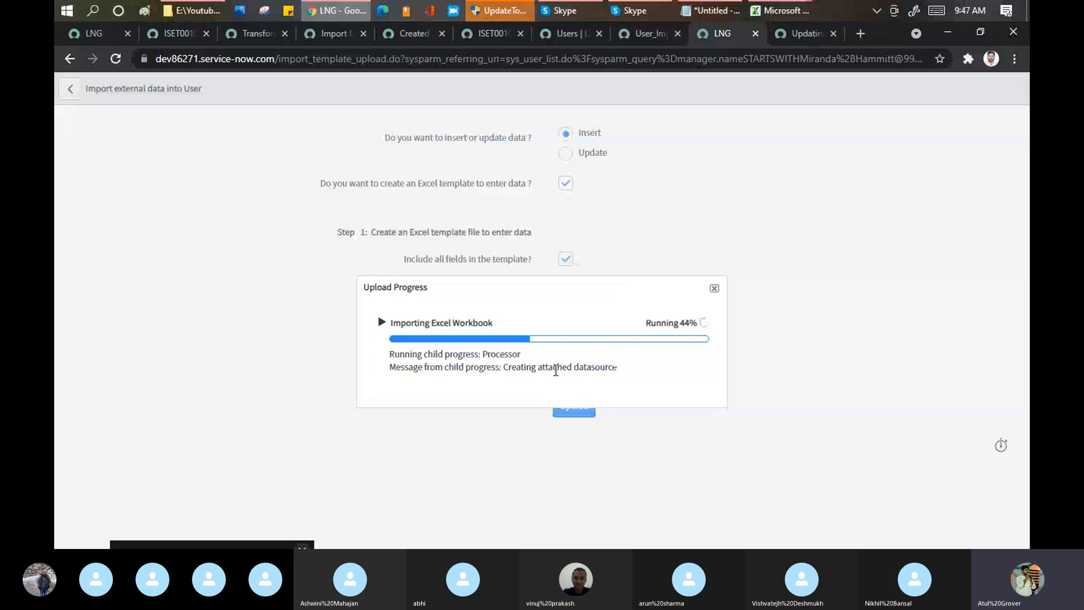
triple_click(618, 372)
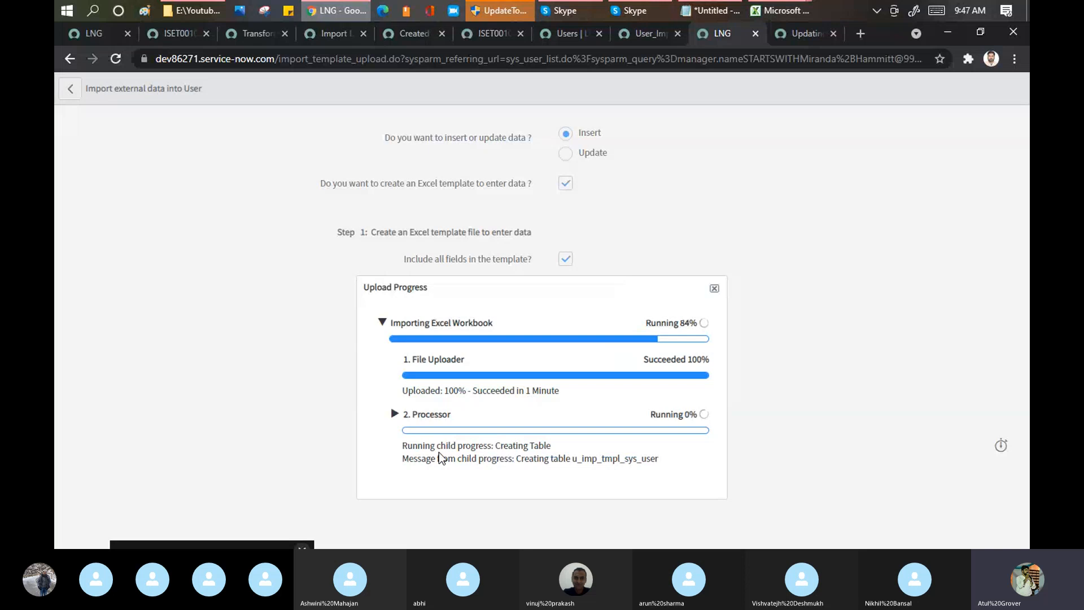
left_click_drag(402, 464, 566, 486)
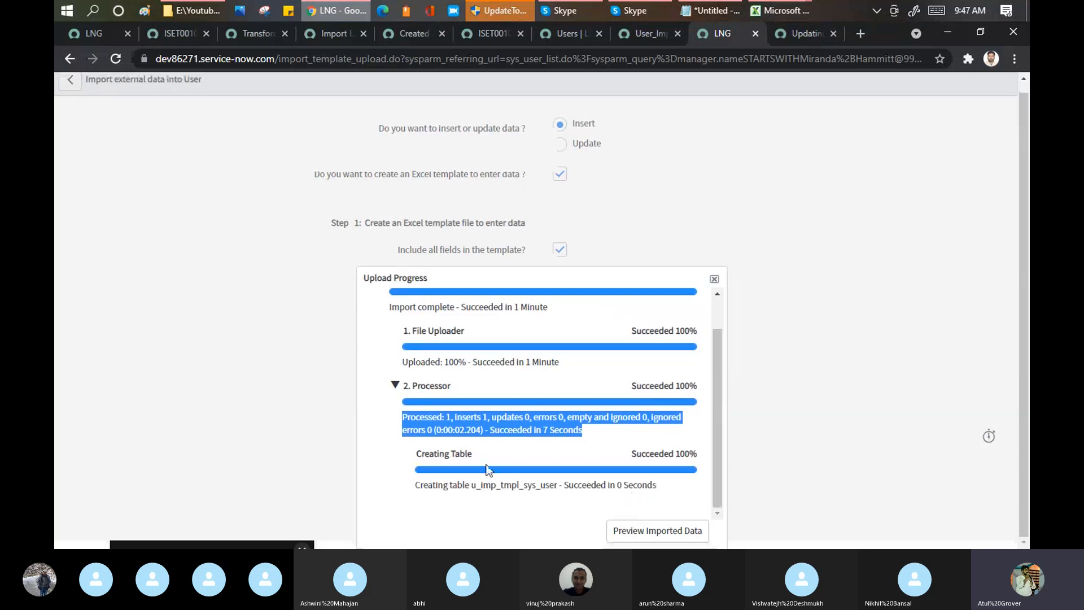
left_click_drag(472, 486, 553, 486)
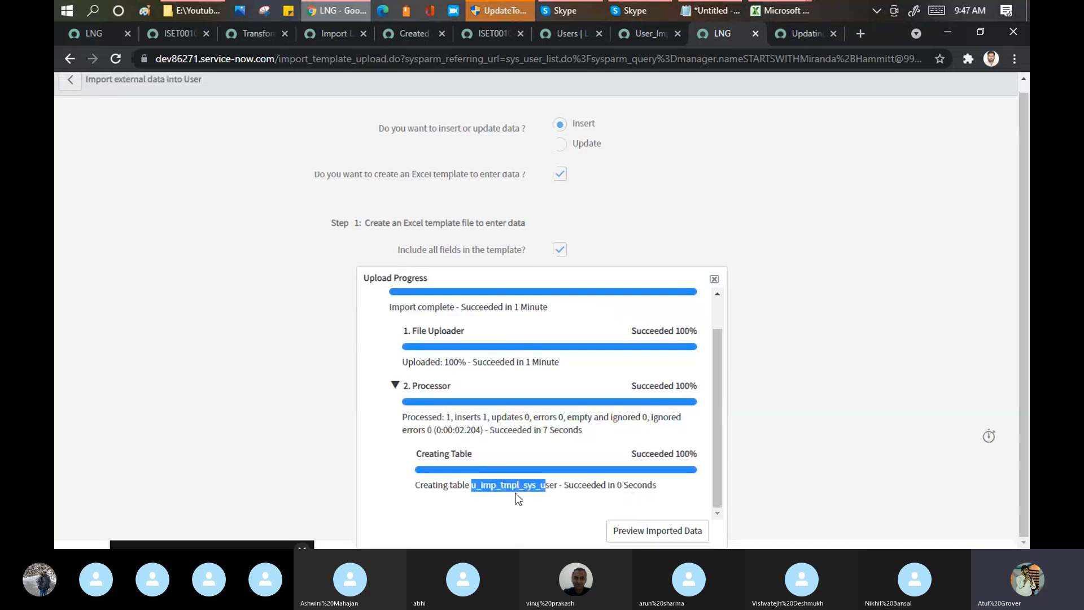
Step: Preview the imported data and examine the field values of the staged user record, including User ID and Internal Integration User
left_click(642, 541)
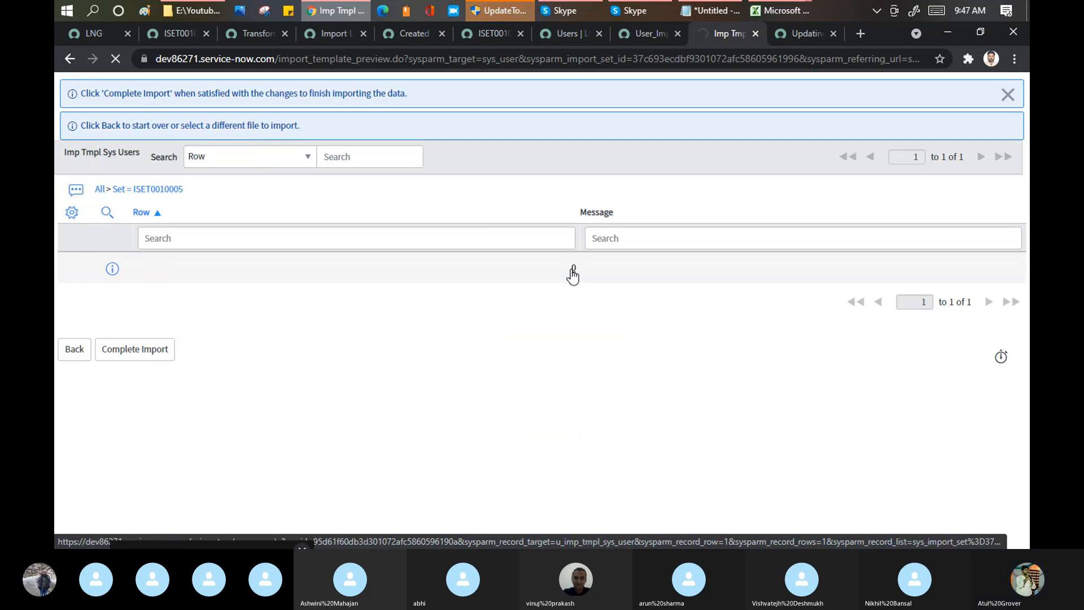
left_click(573, 275)
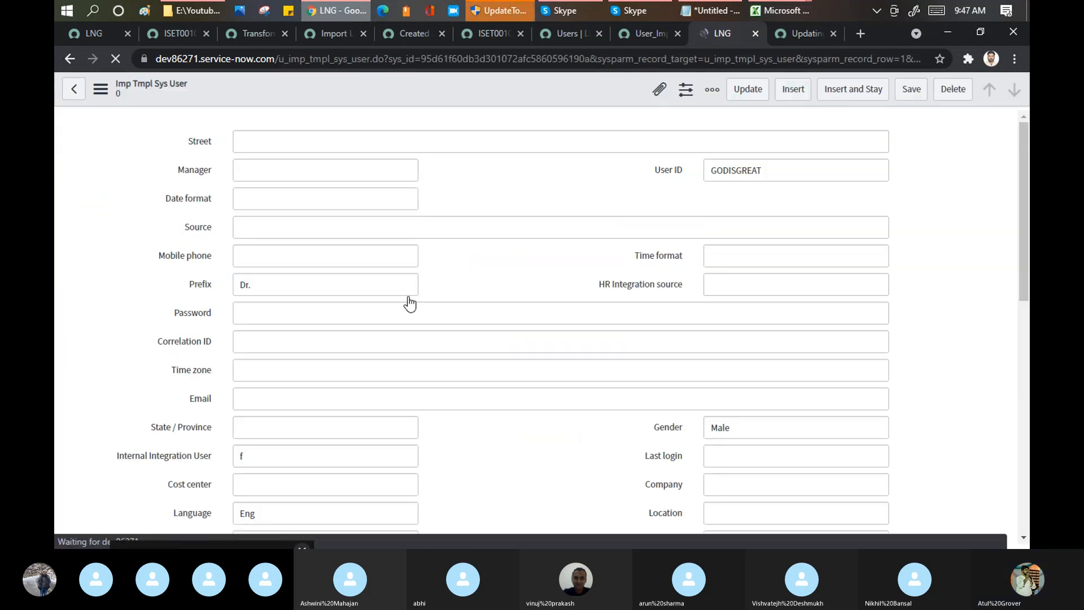
left_click_drag(772, 175, 689, 170)
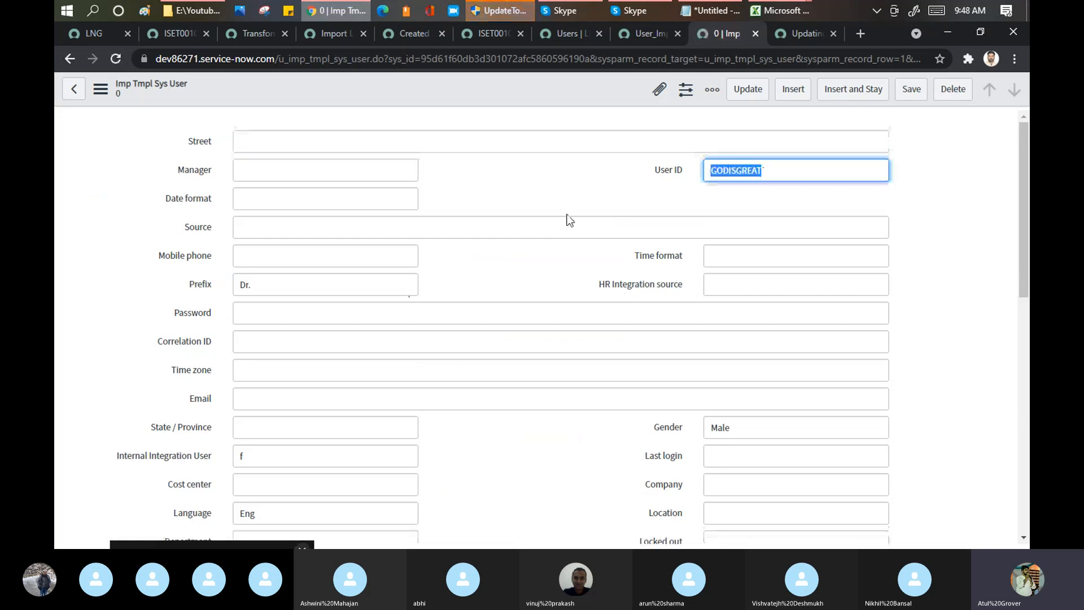
scroll(564, 218, "down", 4)
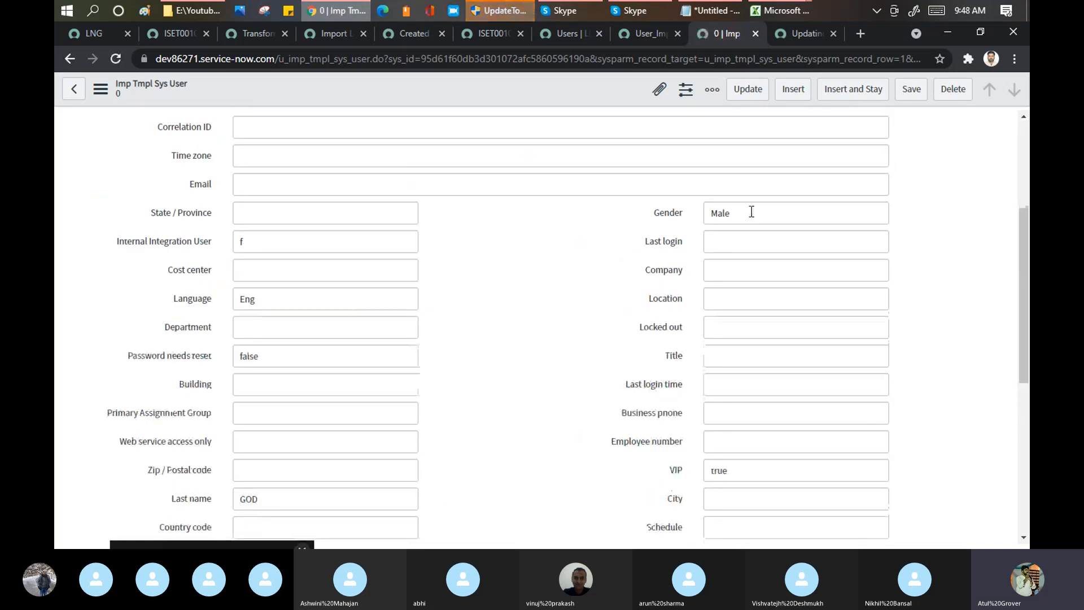
left_click(260, 237)
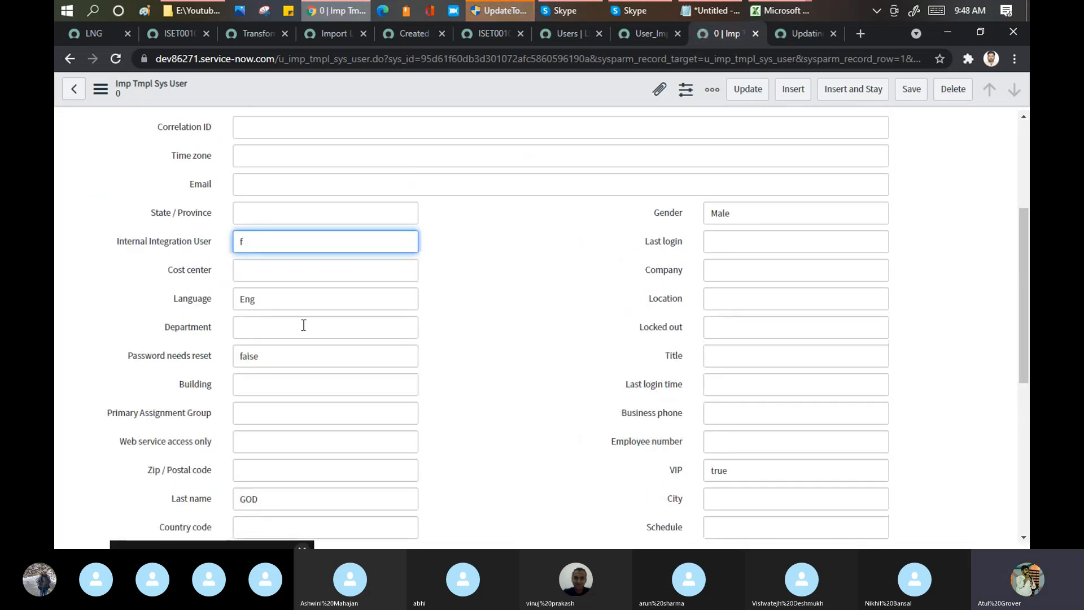
scroll(304, 326, "down", 3)
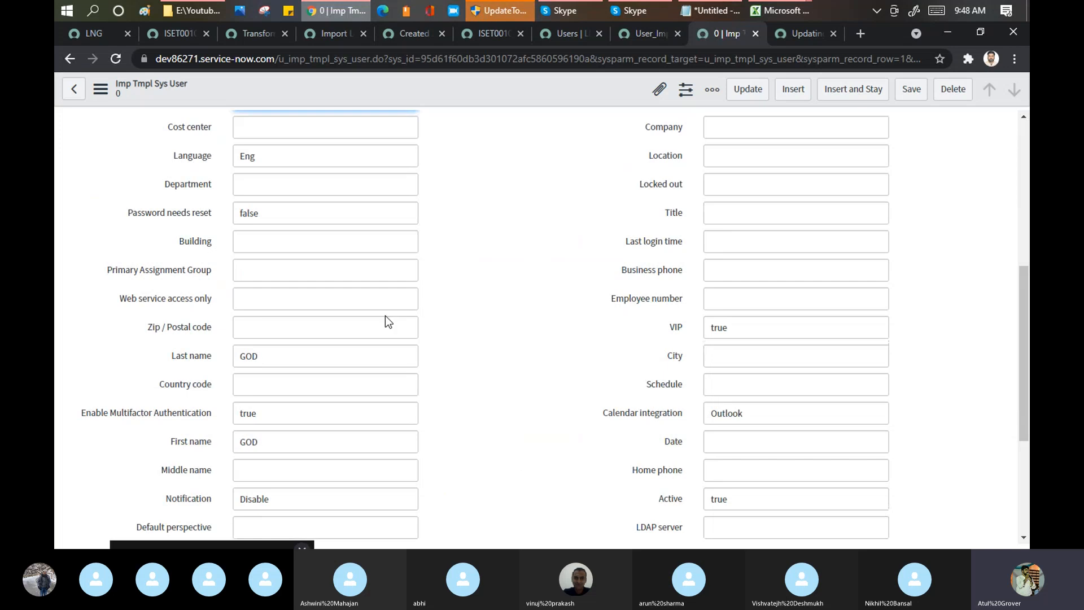
scroll(385, 321, "down", 4)
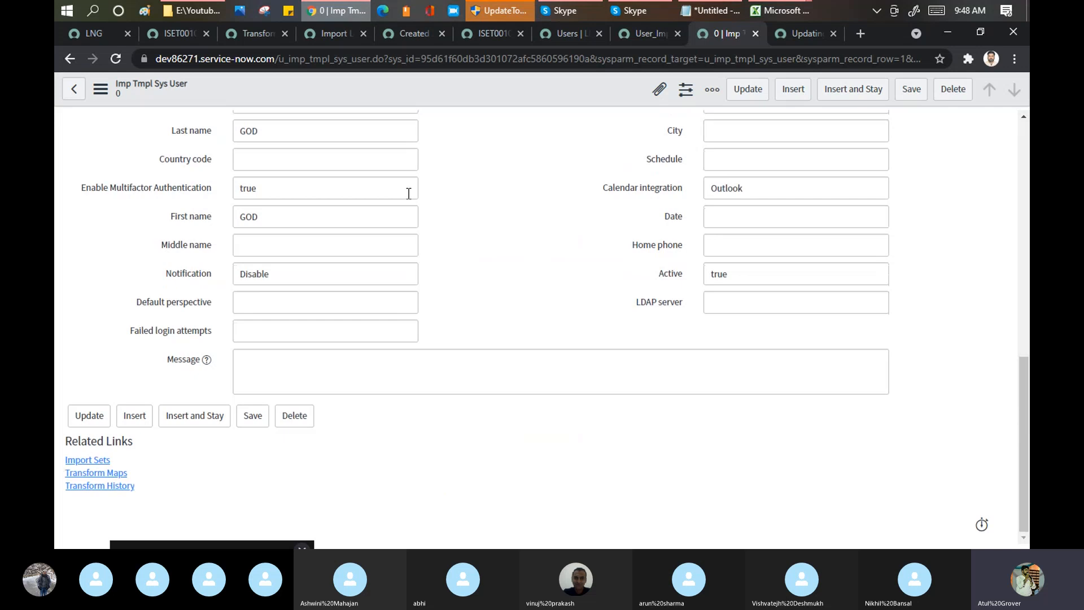
Step: Return to the import preview and complete the import into the User table
left_click(74, 89)
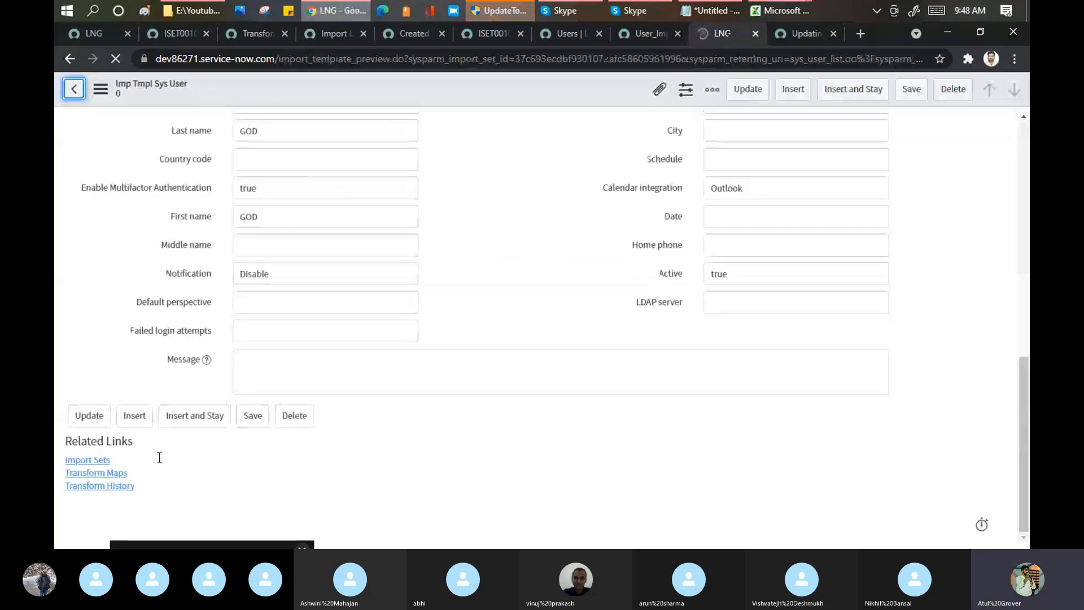
left_click(128, 351)
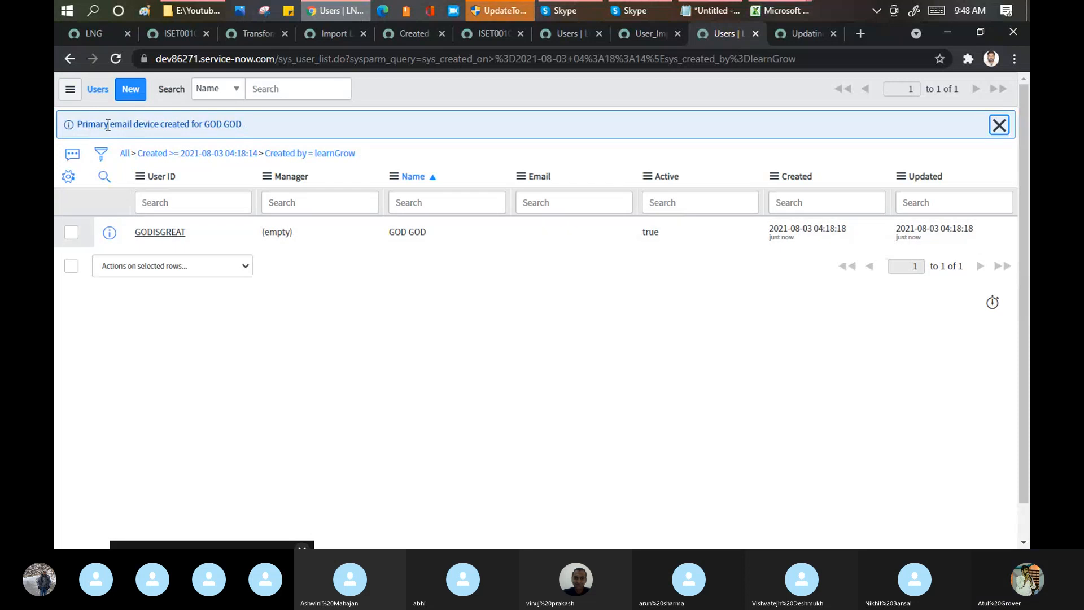
left_click_drag(78, 124, 279, 120)
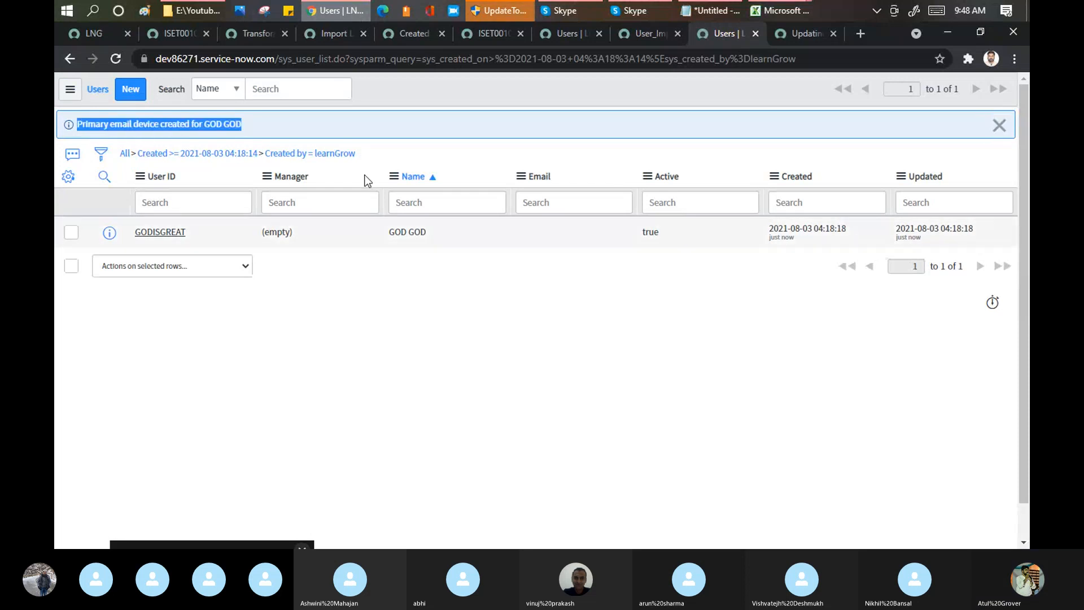
Step: Dismiss the information message above the filtered Users list and switch to the Skype call
left_click(1000, 125)
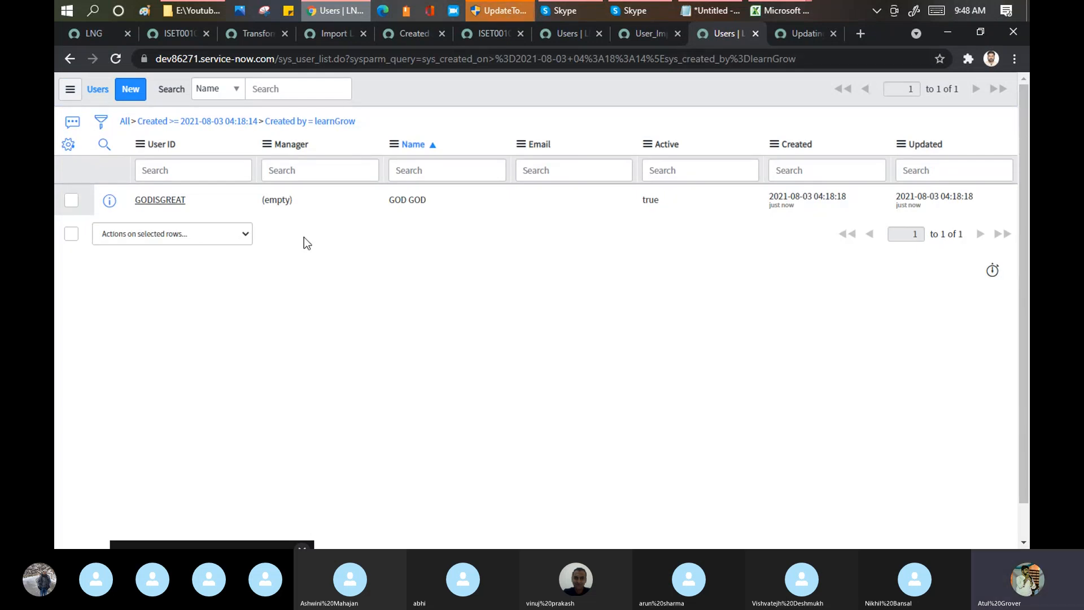
left_click(562, 9)
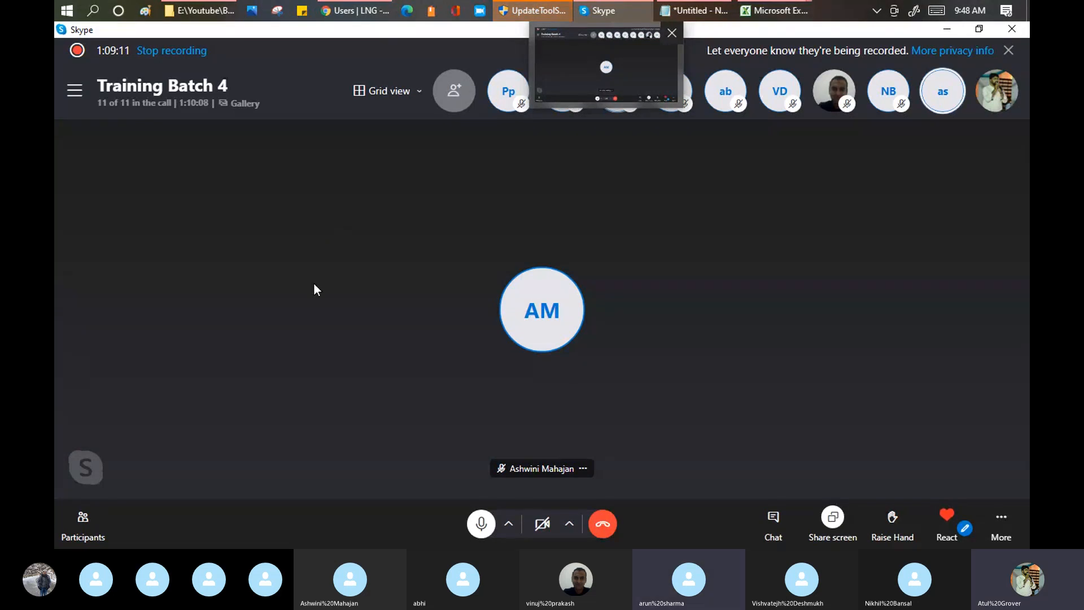
Step: Return to Chrome and open the Table Transform Maps list in the main ServiceNow instance page
mouse_move(340, 11)
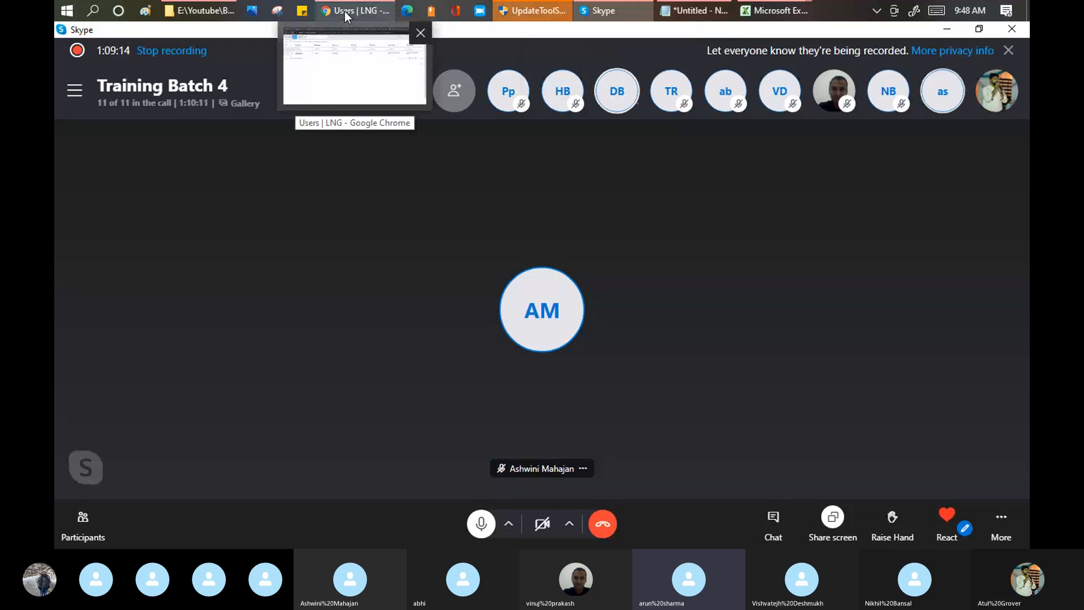
left_click(344, 11)
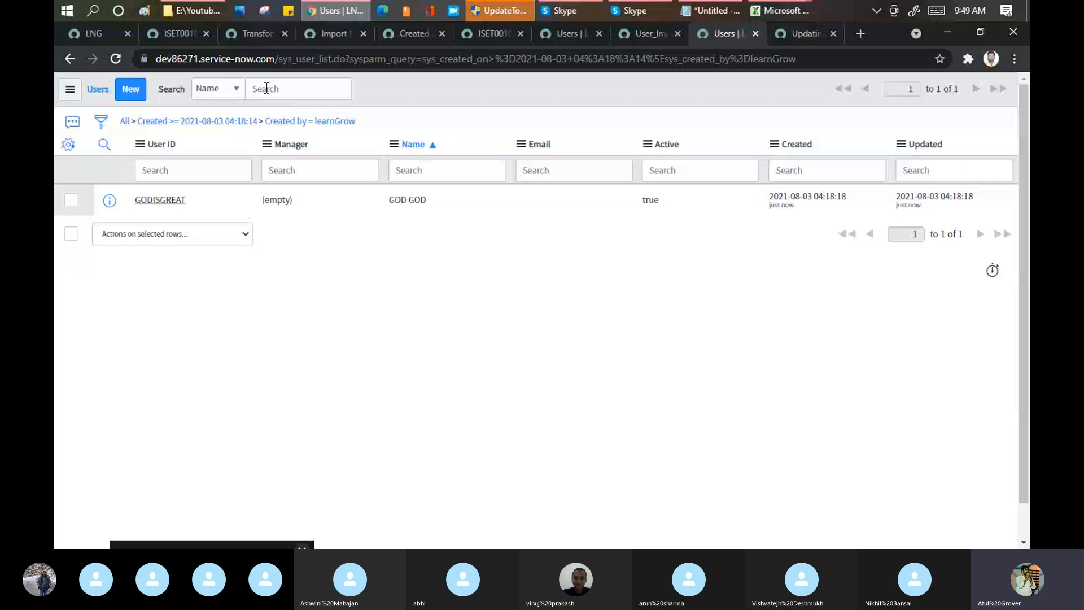
left_click(85, 34)
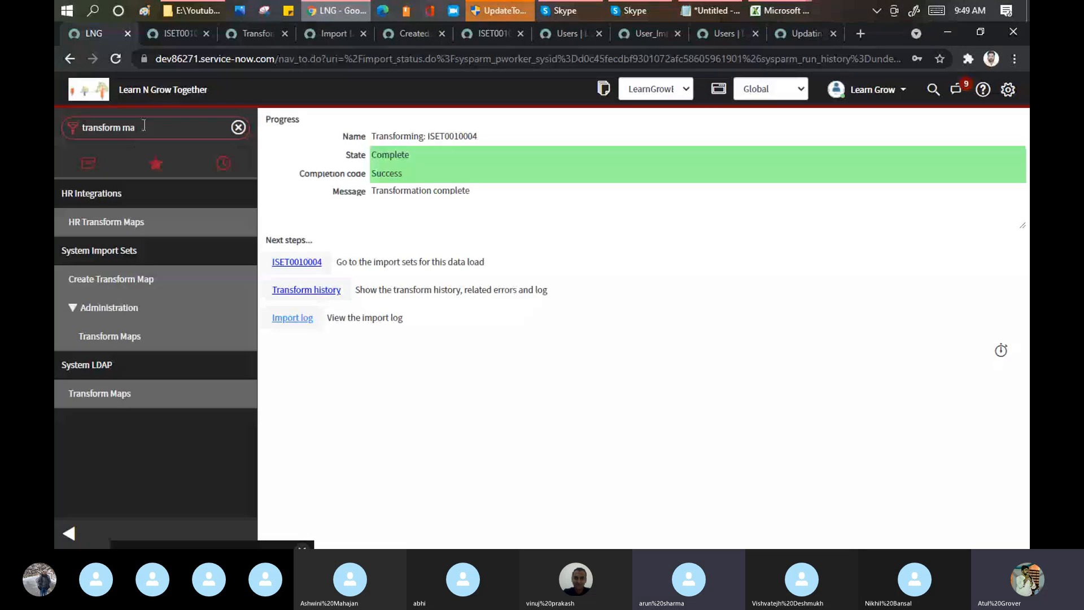
left_click(97, 336)
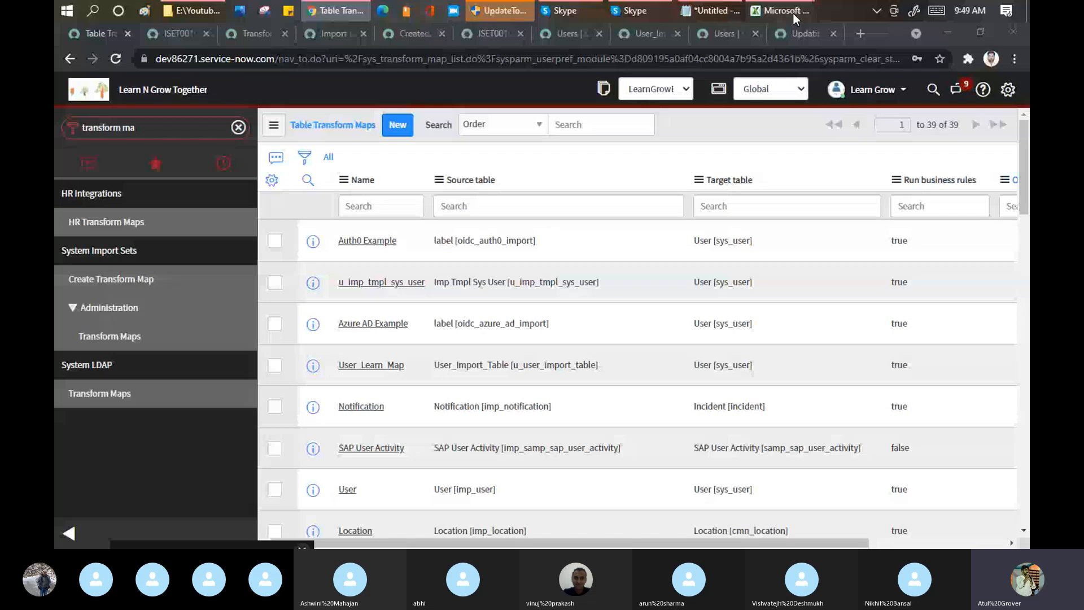
Step: Switch to the sys_user (5) workbook in Excel and examine its header row from Active through Prefix
left_click(793, 13)
left_click(64, 162)
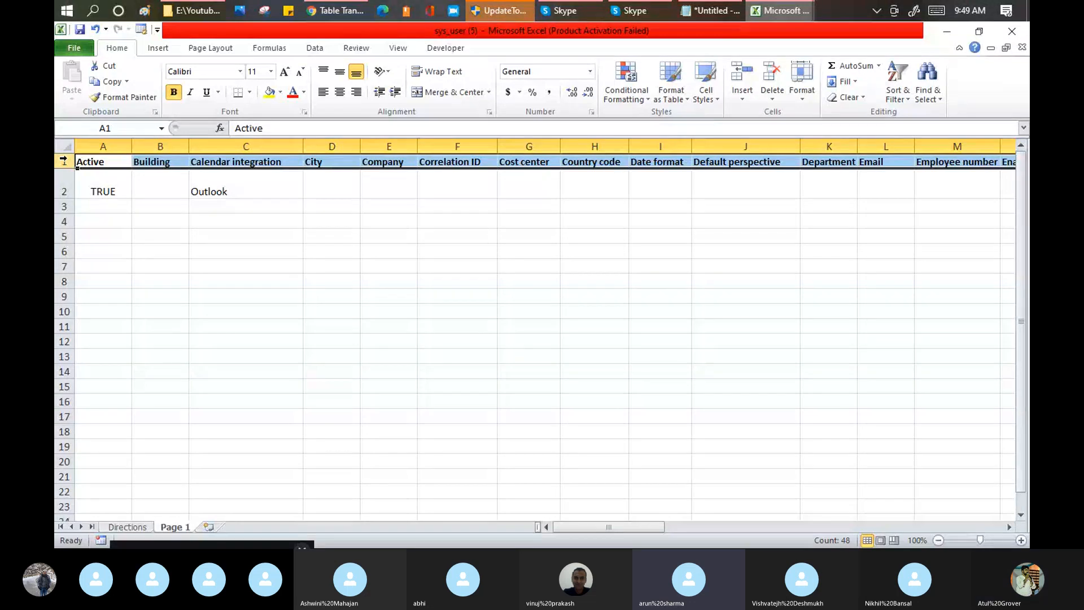
left_click_drag(64, 161, 64, 162)
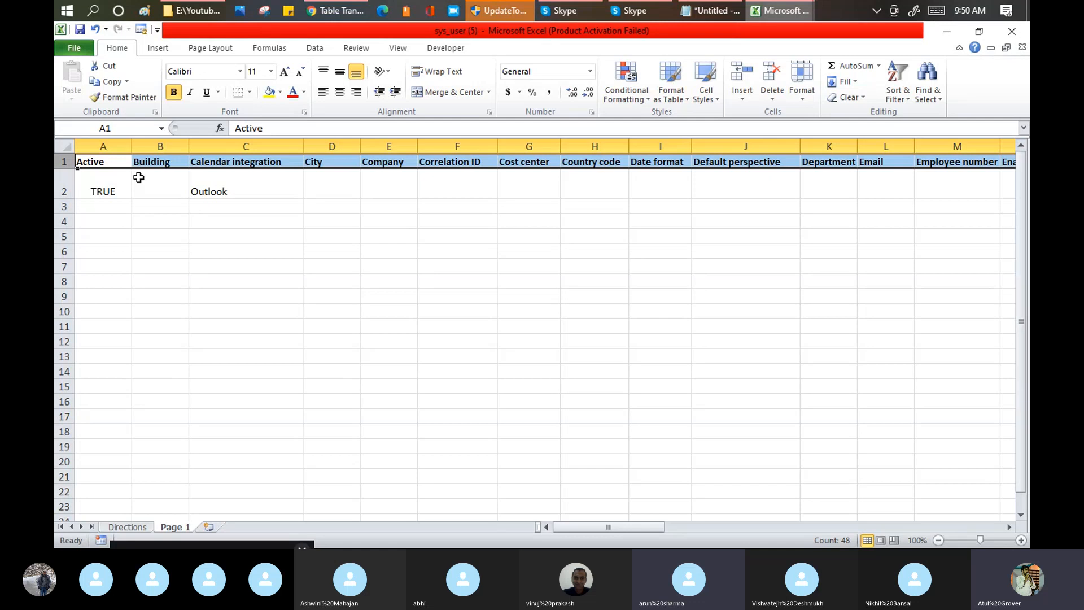
left_click(94, 161)
key("Right")
key("Right")
key("Right")
key("Right")
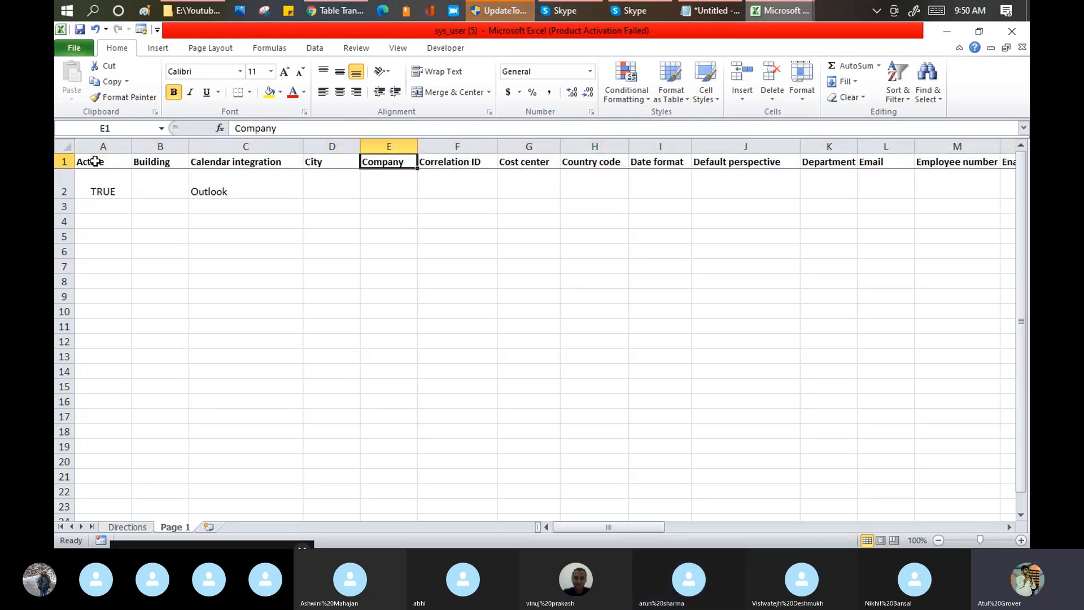
key("Right")
key("Right")
key("Right")
key("Right")
key("Right")
key("Right")
key("Right")
key("Right")
key("Right")
key("Right")
key("Right")
key("Right")
key("Right")
key("Right")
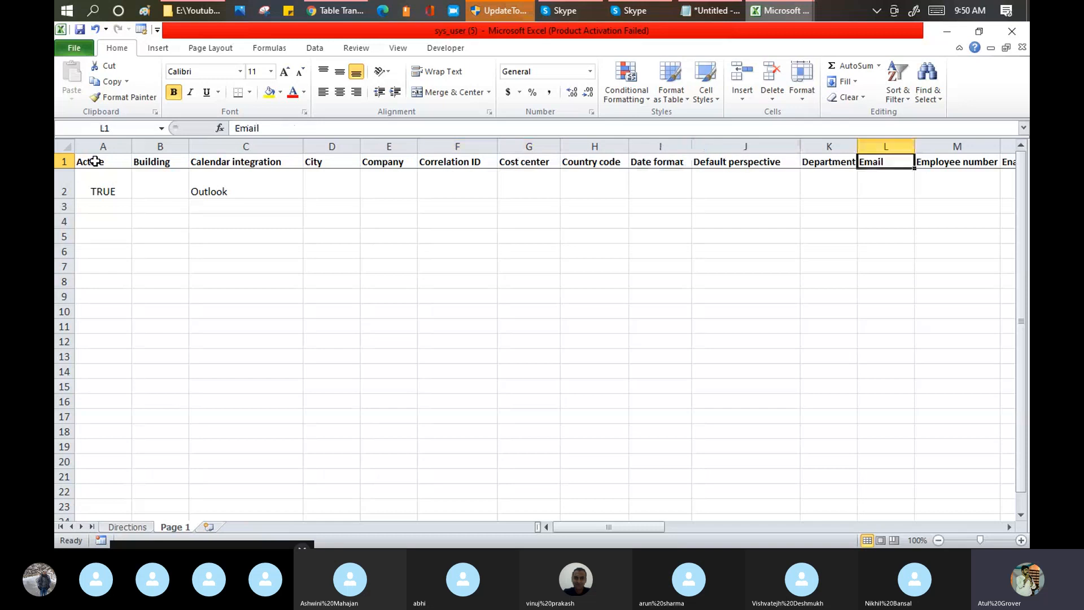
key("Right")
key("Right")
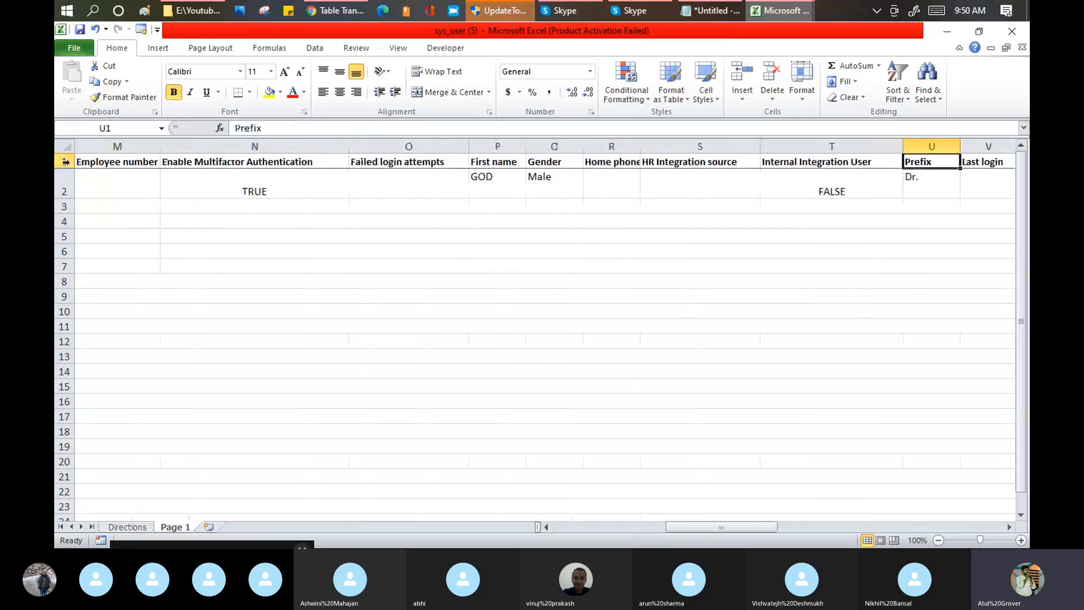
Step: Examine the template's header row from Employee number through Zip / Postal code, including the User ID column
left_click(65, 162)
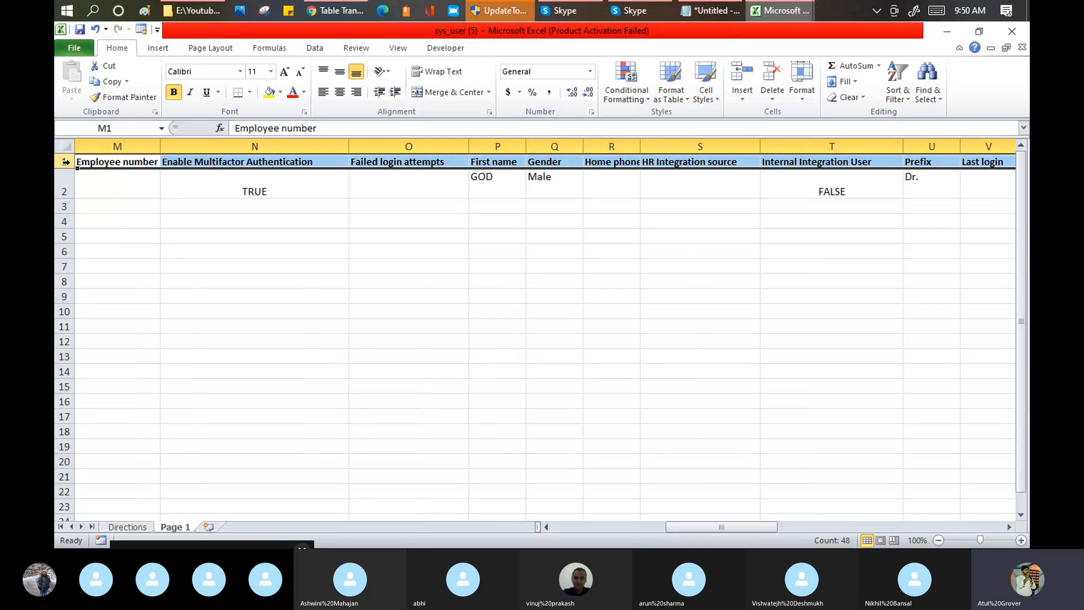
key("Right")
key("Right")
key("Right")
key("Right")
key("Right")
key("Right")
key("Right")
key("Right")
key("Right")
key("Right")
key("Right")
key("Right")
key("Right")
key("Right")
key("Right")
key("Right")
key("Right")
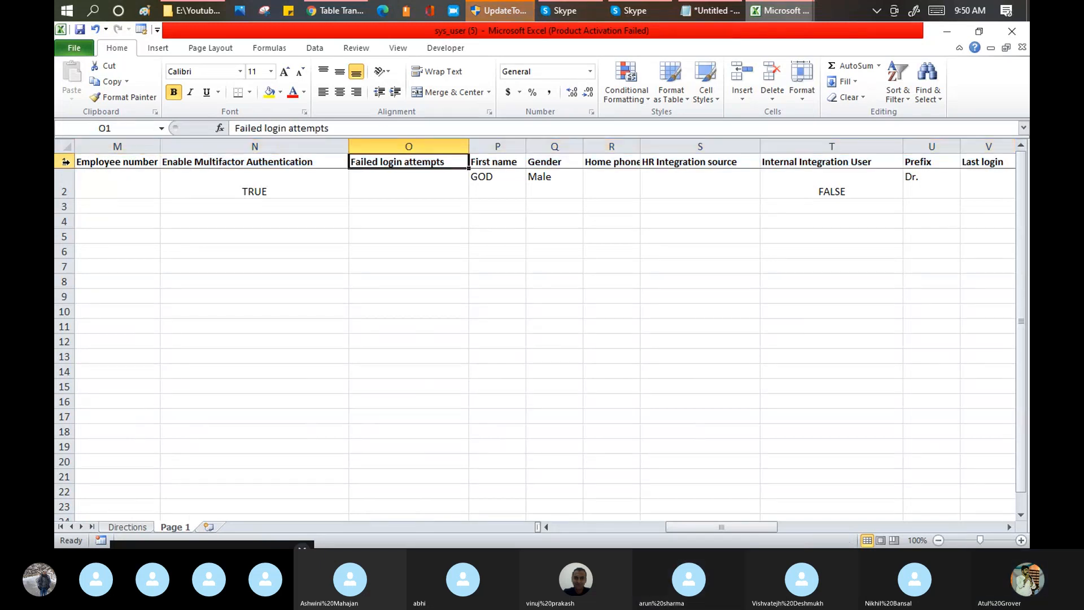
key("Right")
key("Right")
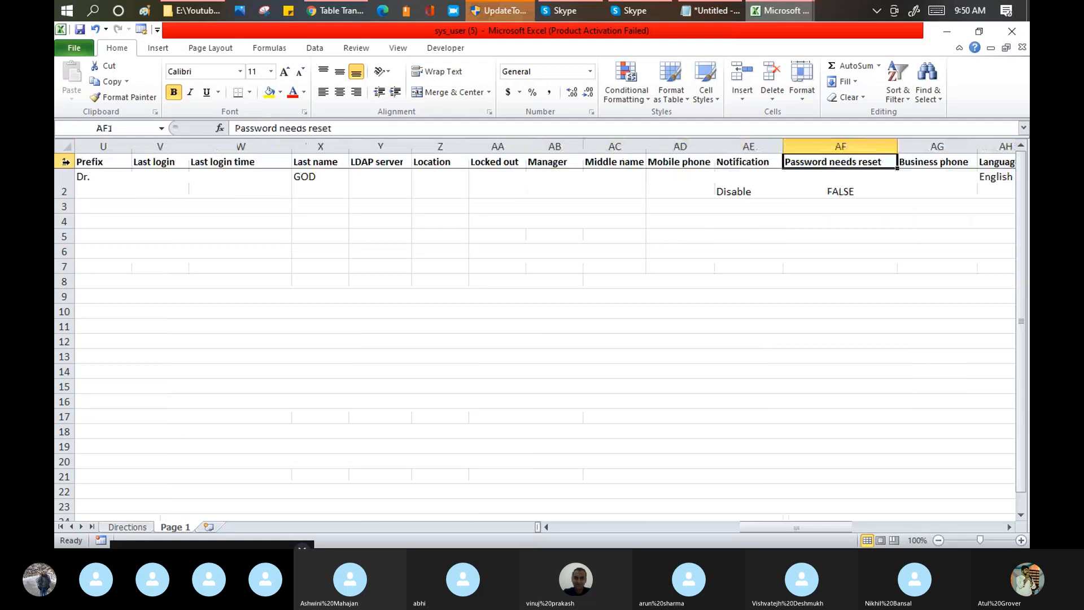
key("Right")
key("Right")
key("Right")
key("Right")
key("Right")
key("Right")
key("Right")
key("Right")
key("Right")
key("Right")
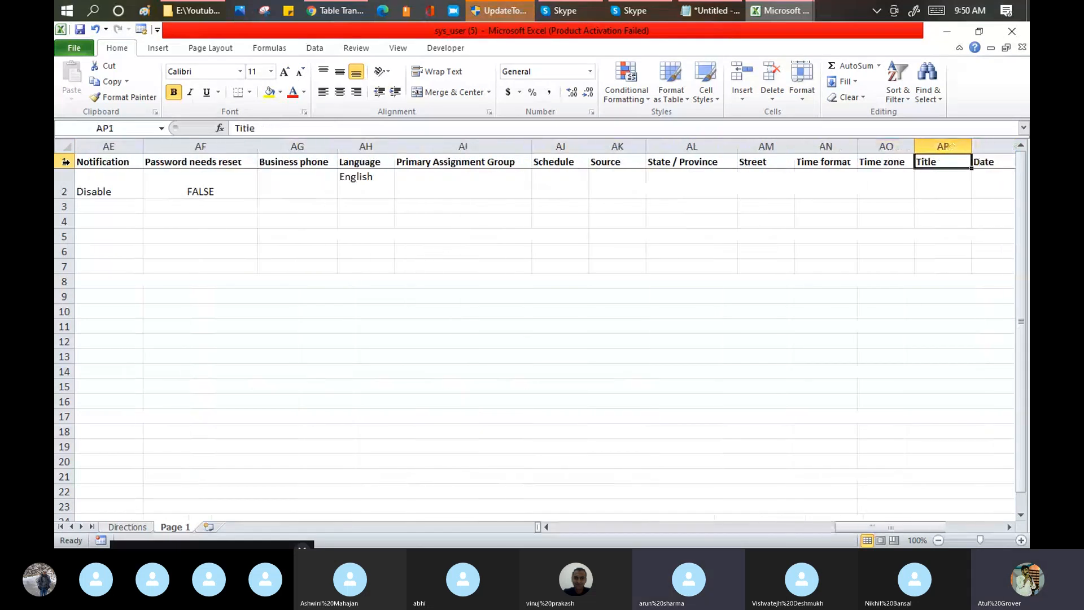
key("Right")
key("Right")
key("Right")
key("Right")
key("Right")
key("Right")
key("Right")
key("Right")
key("Right")
key("Right")
key("Right")
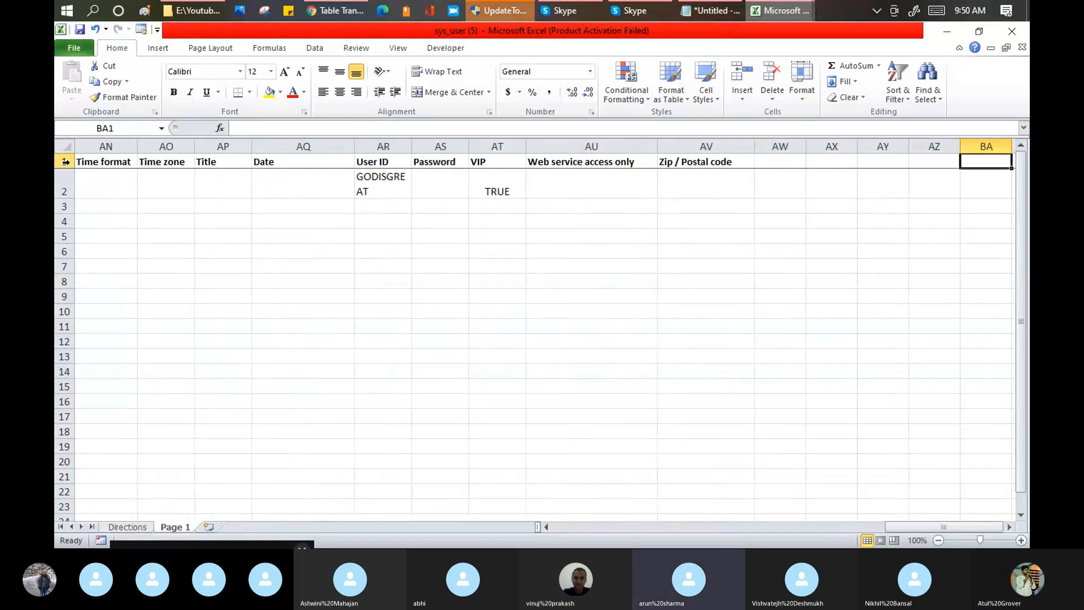
left_click(682, 182)
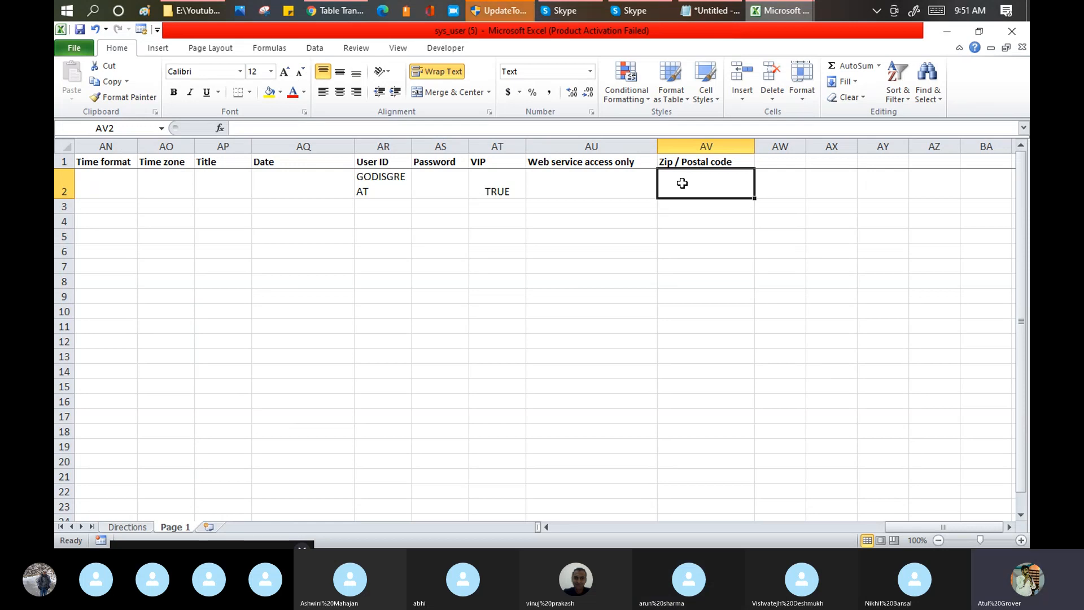
Step: Switch to the ServiceNow Training_master_Batch4 workbook and review the Agenda sheet's import set topics for Day25 and Day26
mouse_move(340, 17)
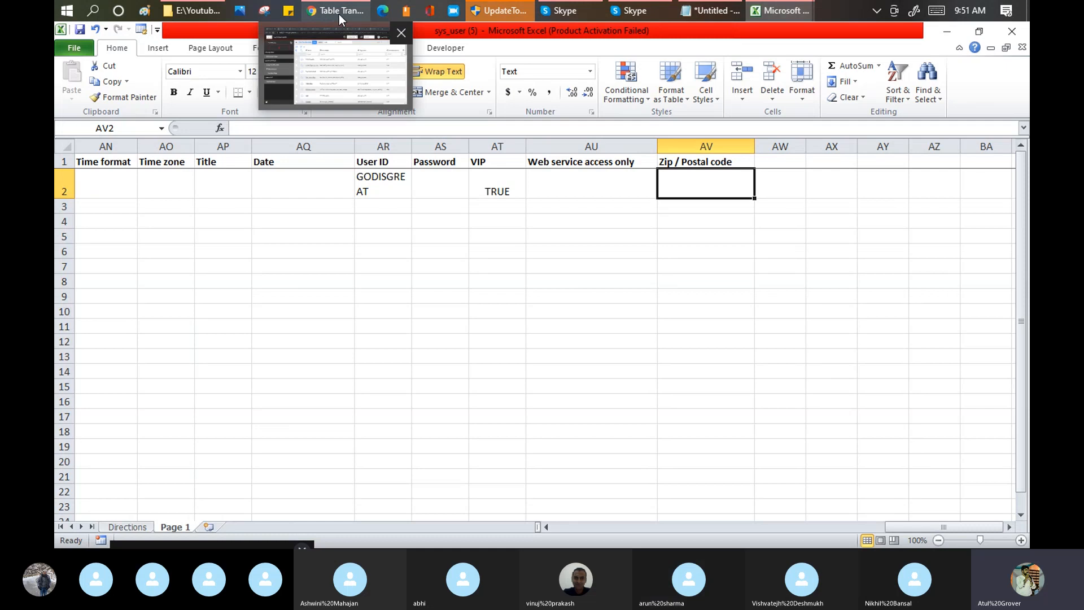
left_click(338, 10)
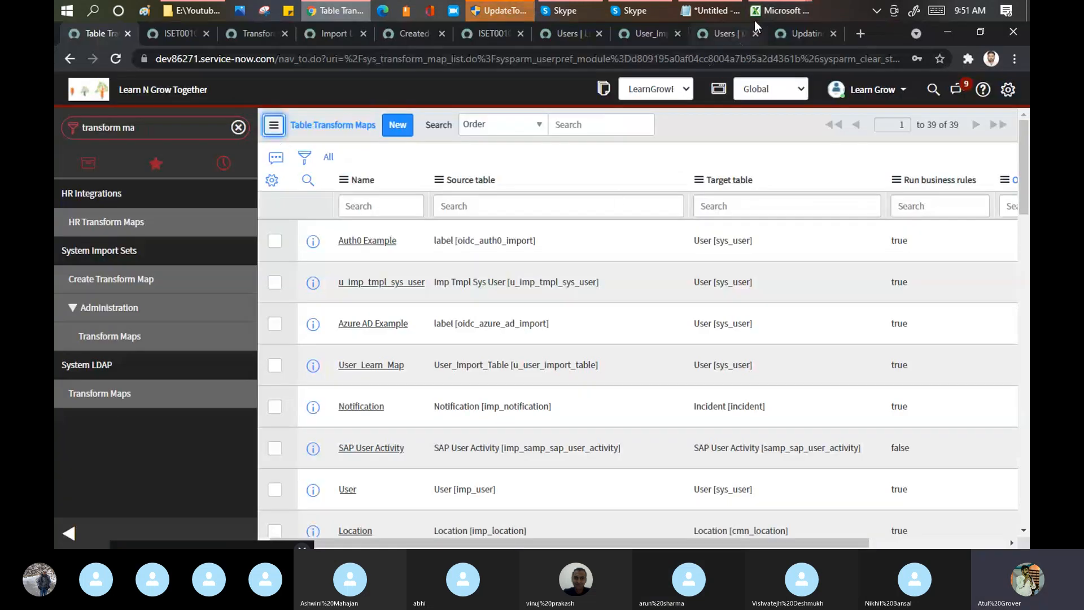
mouse_move(754, 20)
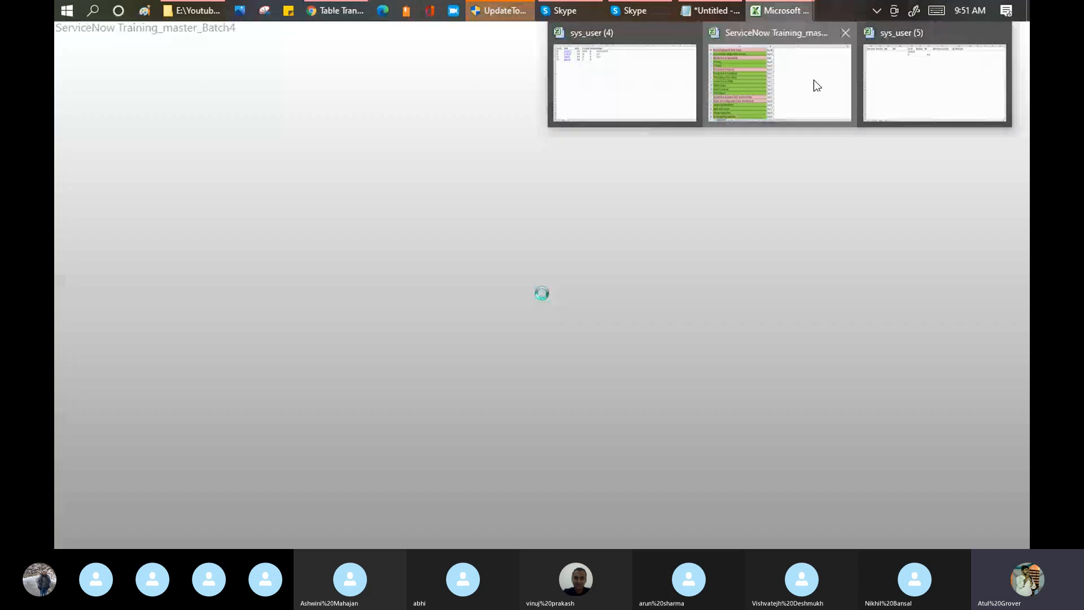
left_click(814, 79)
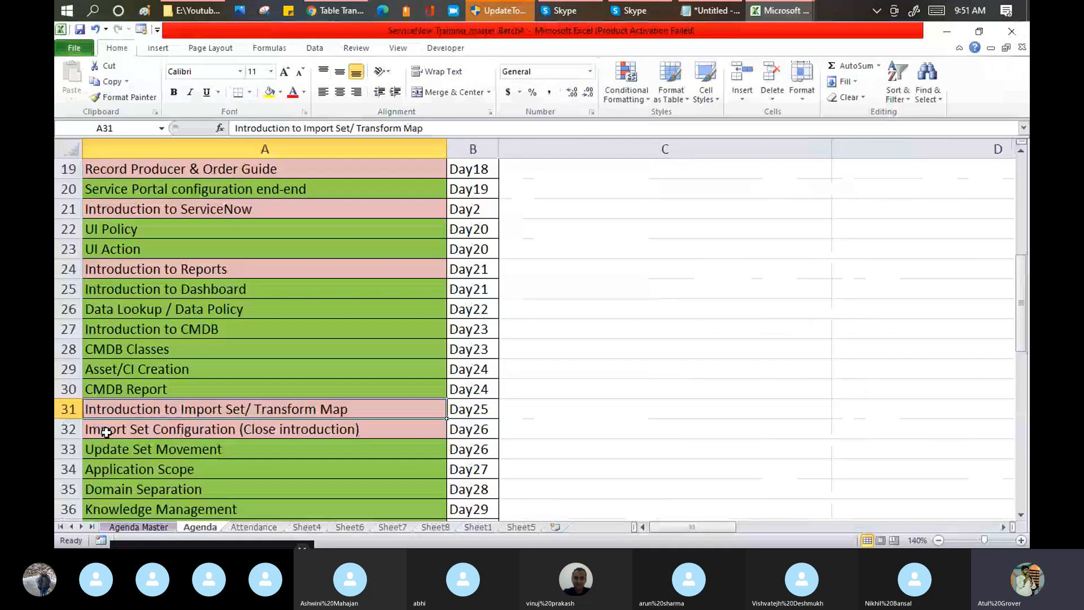
left_click(107, 432)
left_click(274, 409)
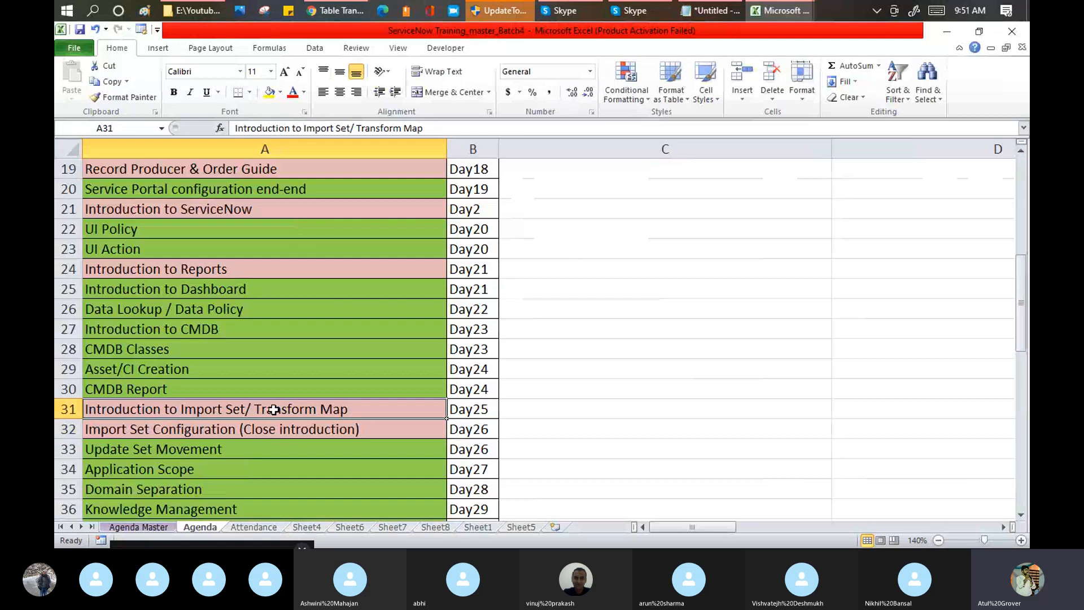
left_click_drag(274, 409, 274, 432)
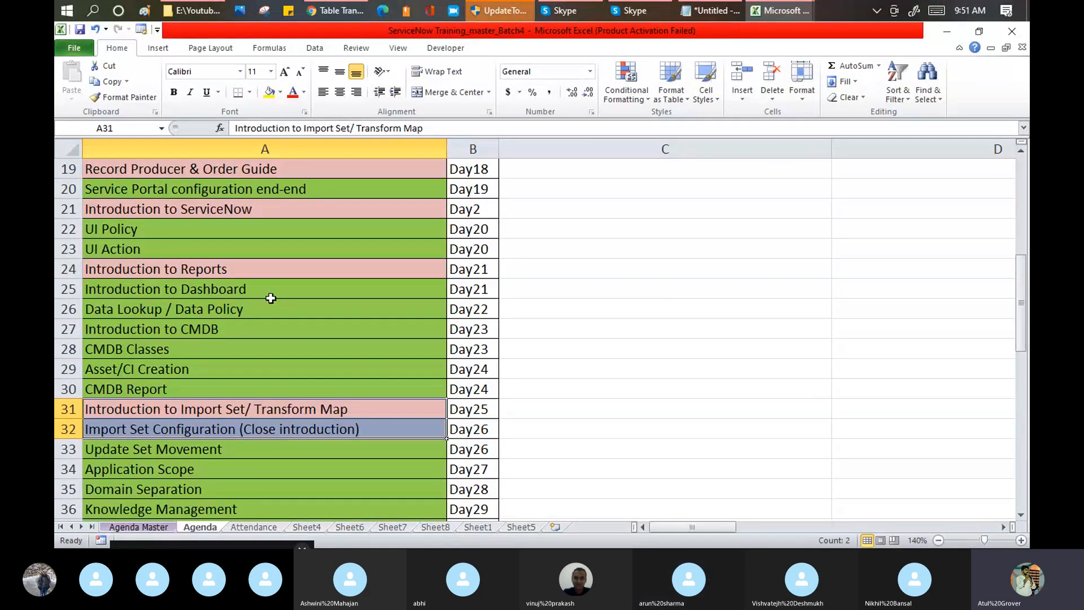
scroll(272, 298, "up", 2)
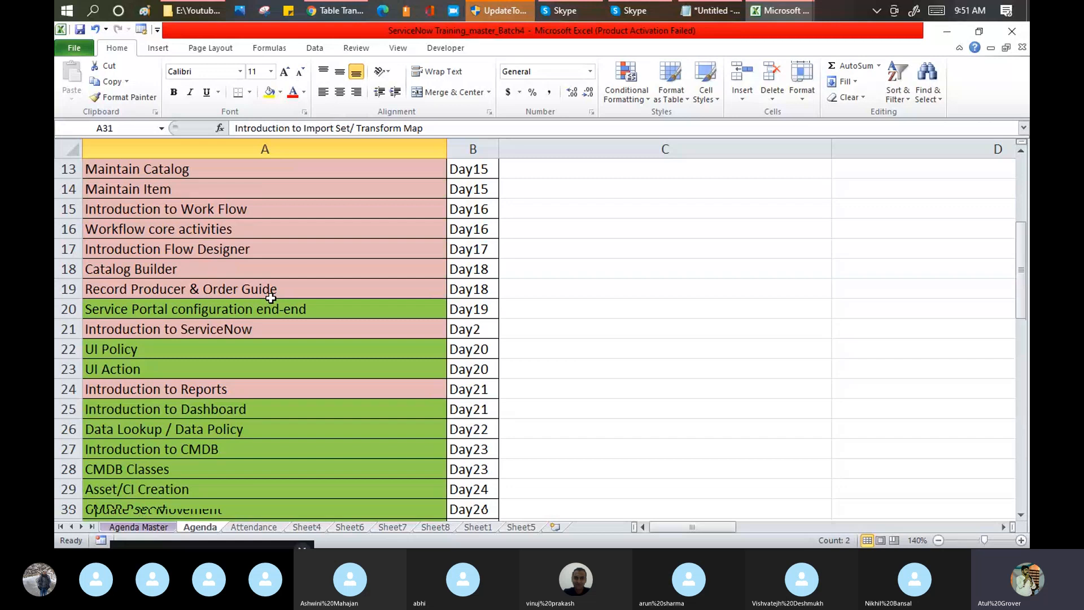
scroll(222, 273, "up", 2)
scroll(223, 275, "down", 4)
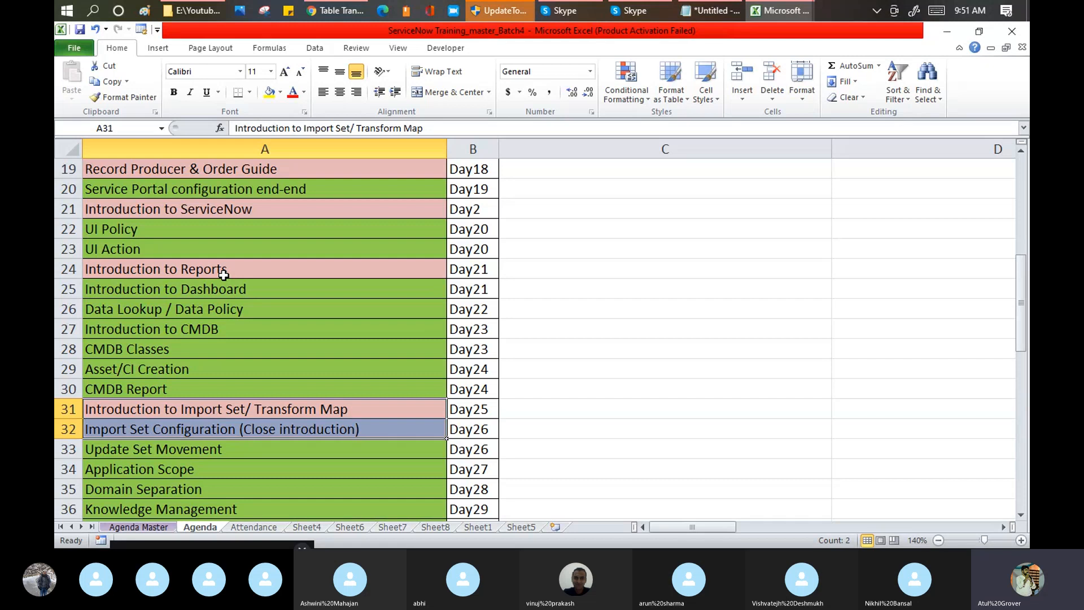
Step: On the Attendance sheet, copy a P mark to every attendee's Day24 (3-Aug) cell and save the workbook
left_click(254, 527)
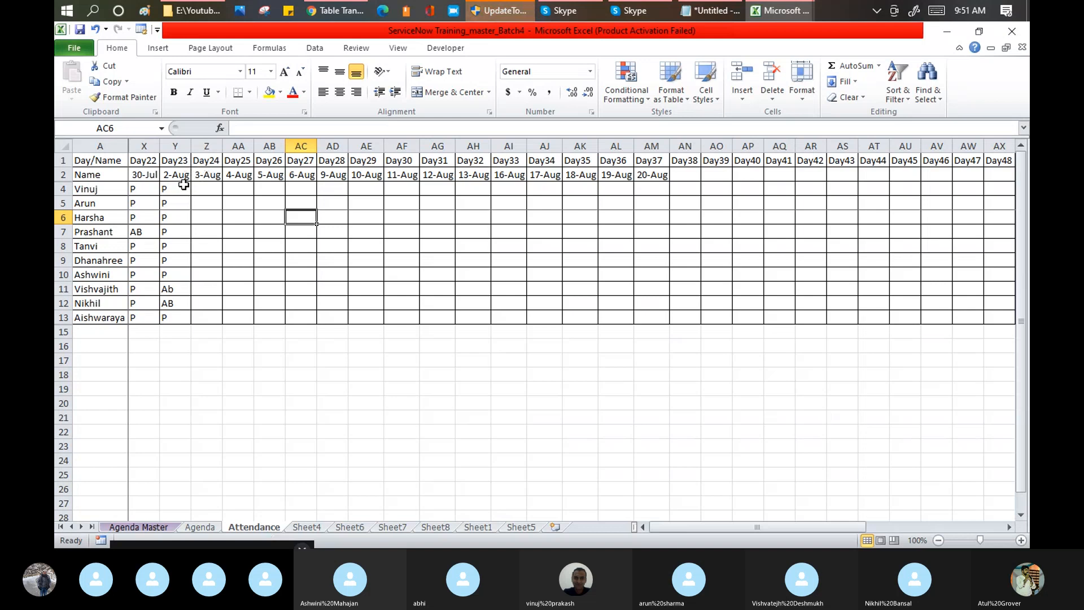
left_click_drag(183, 185, 170, 231)
left_click(164, 191)
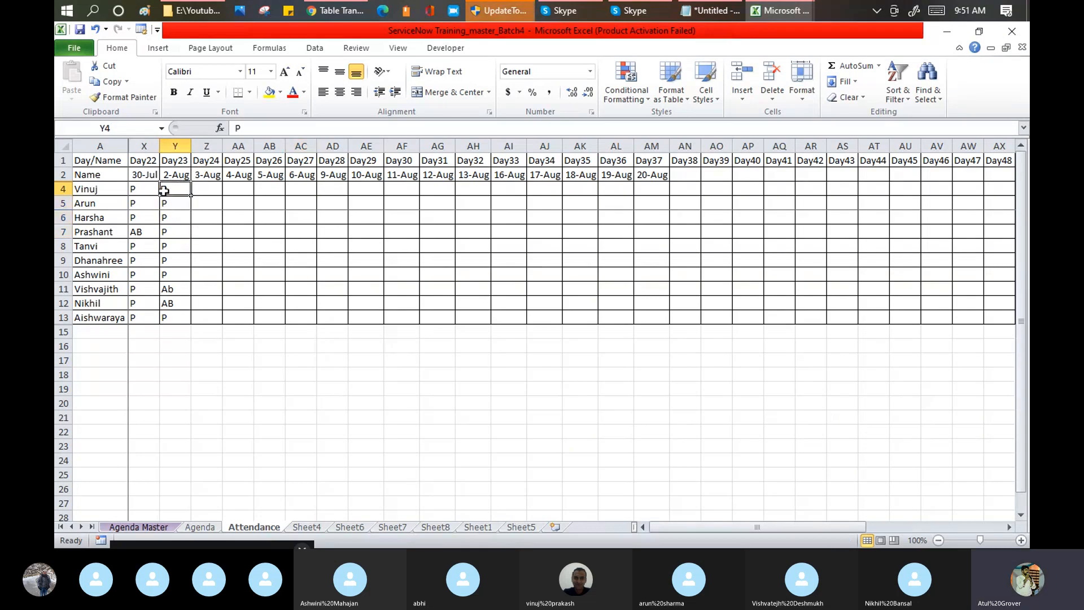
key("ctrl+c")
left_click_drag(203, 191, 209, 317)
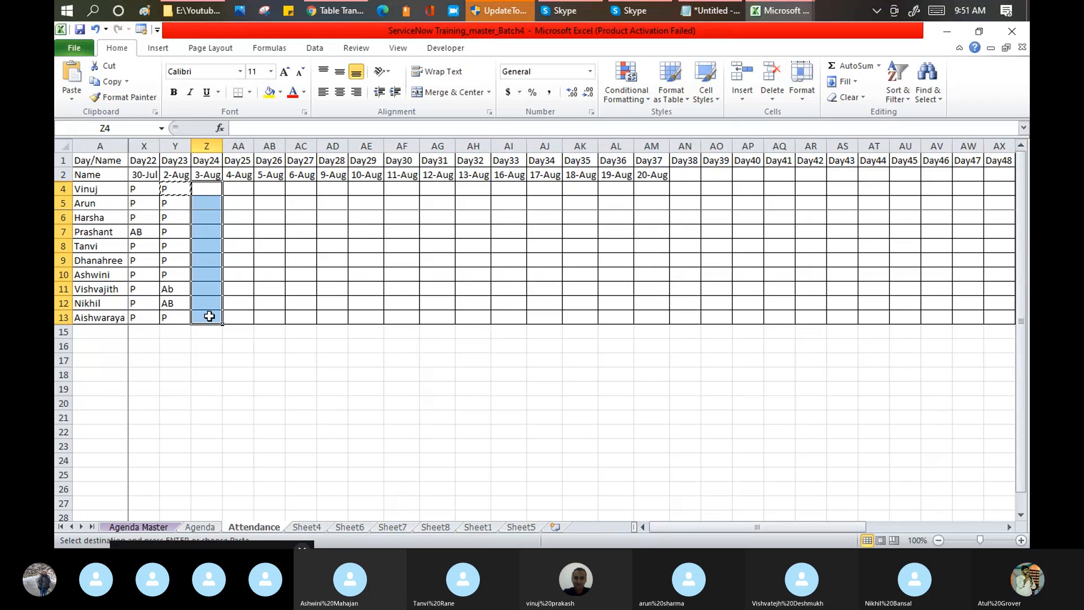
key("ctrl+v")
key("ctrl+s")
Step: Switch from the attendance workbook to the Training Batch 4 call in Skype
left_click(508, 331)
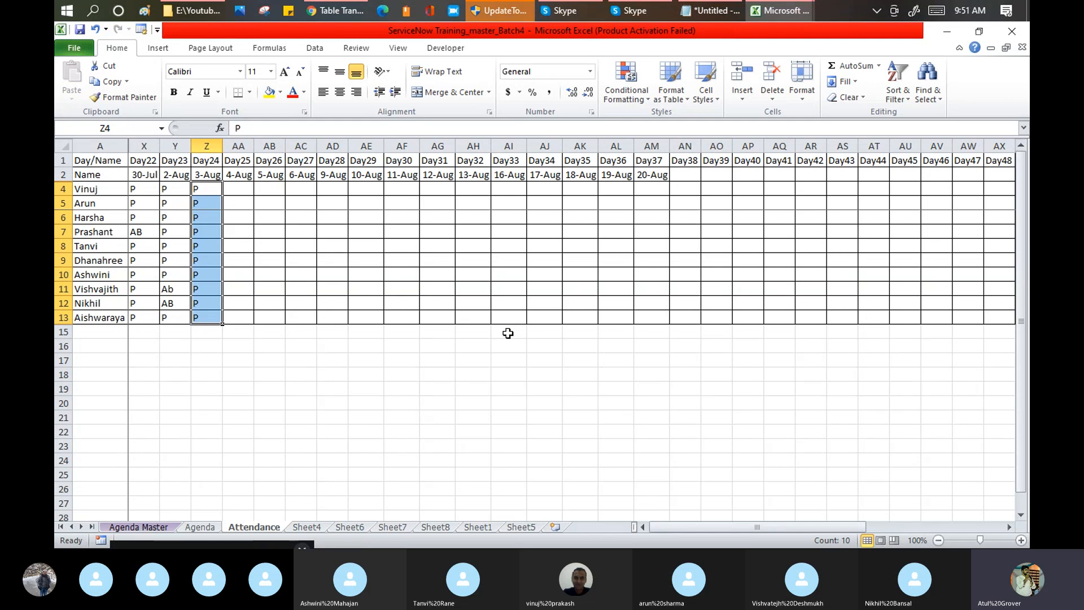
mouse_move(568, 10)
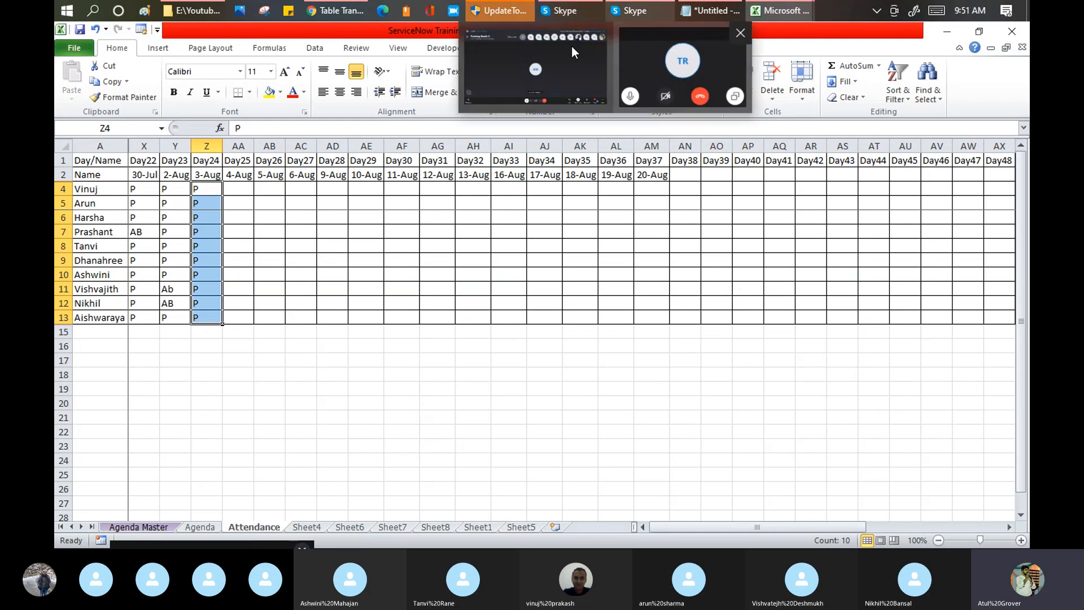
left_click(547, 66)
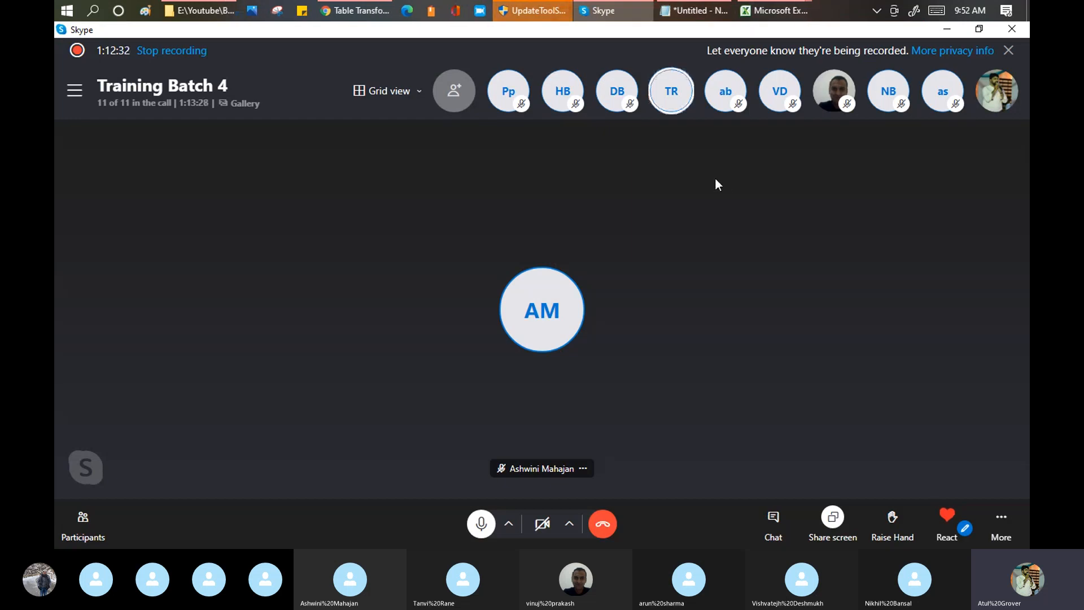